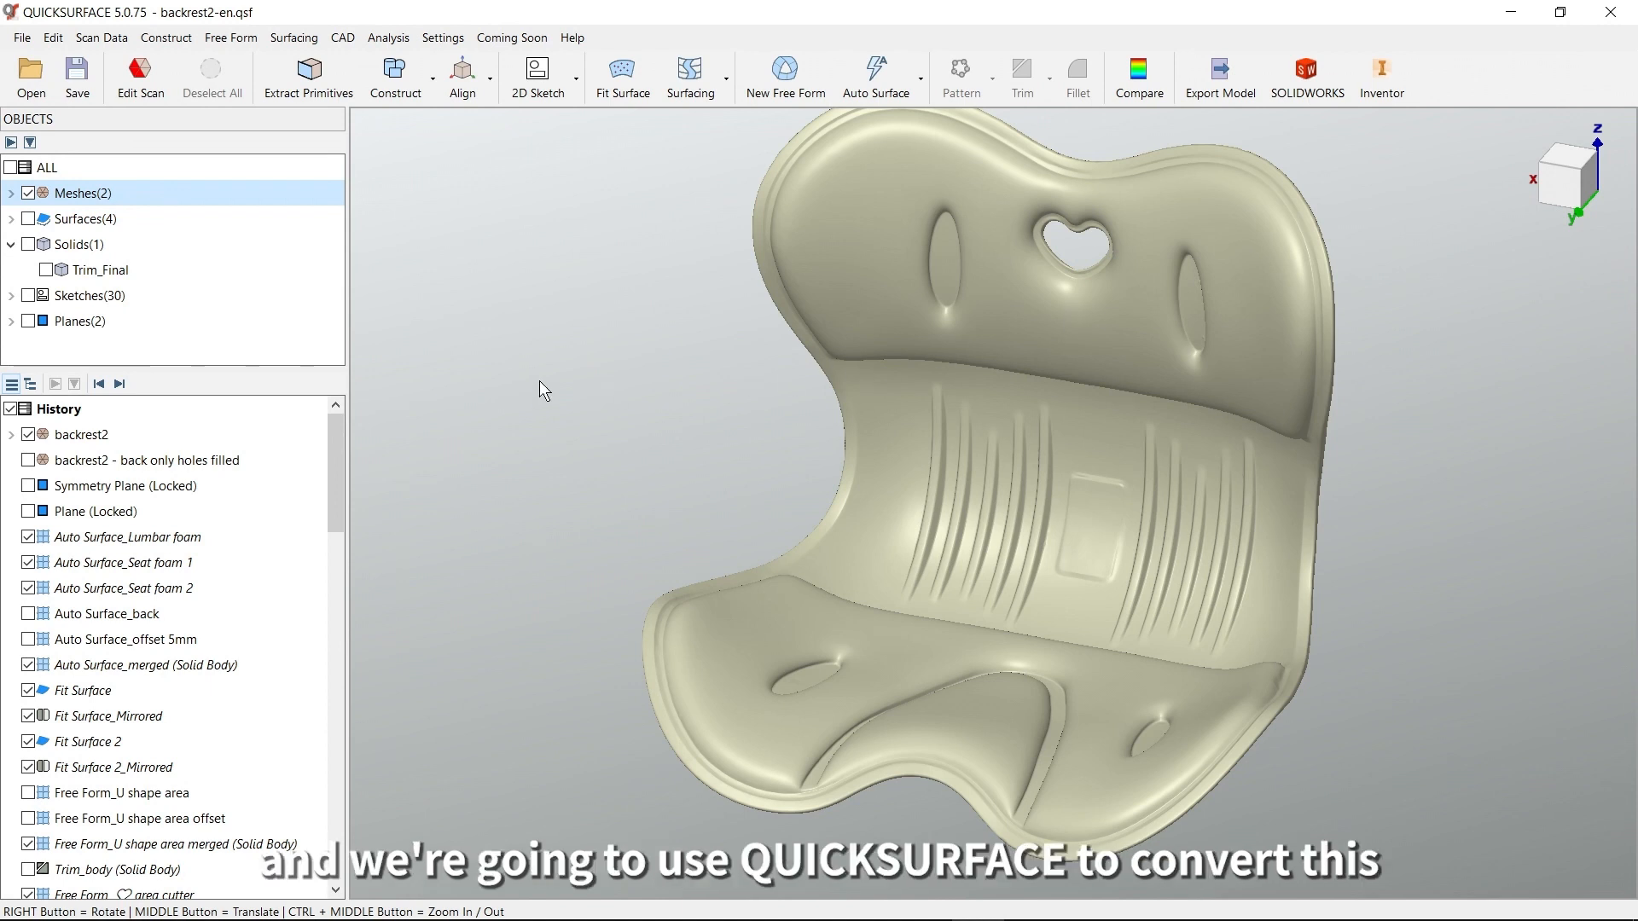
# Show the Trim_Final solid and hide the meshes to view the finished solid on its own
pyautogui.click(29, 244)
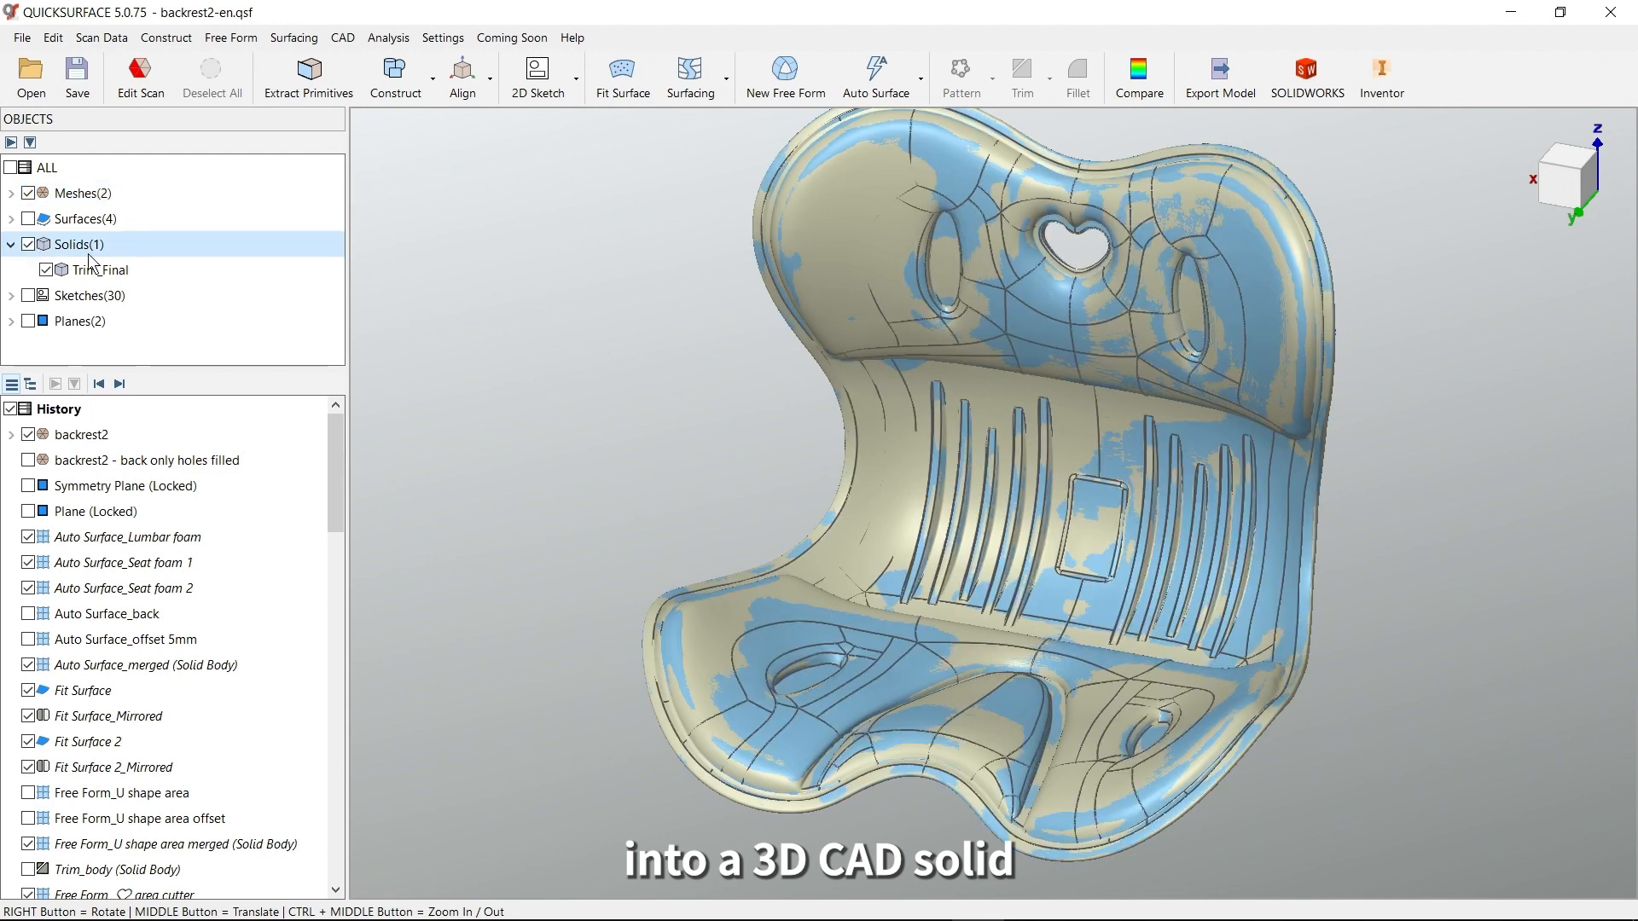
pyautogui.moveTo(765, 364); pyautogui.dragTo(756, 391, button='middle')
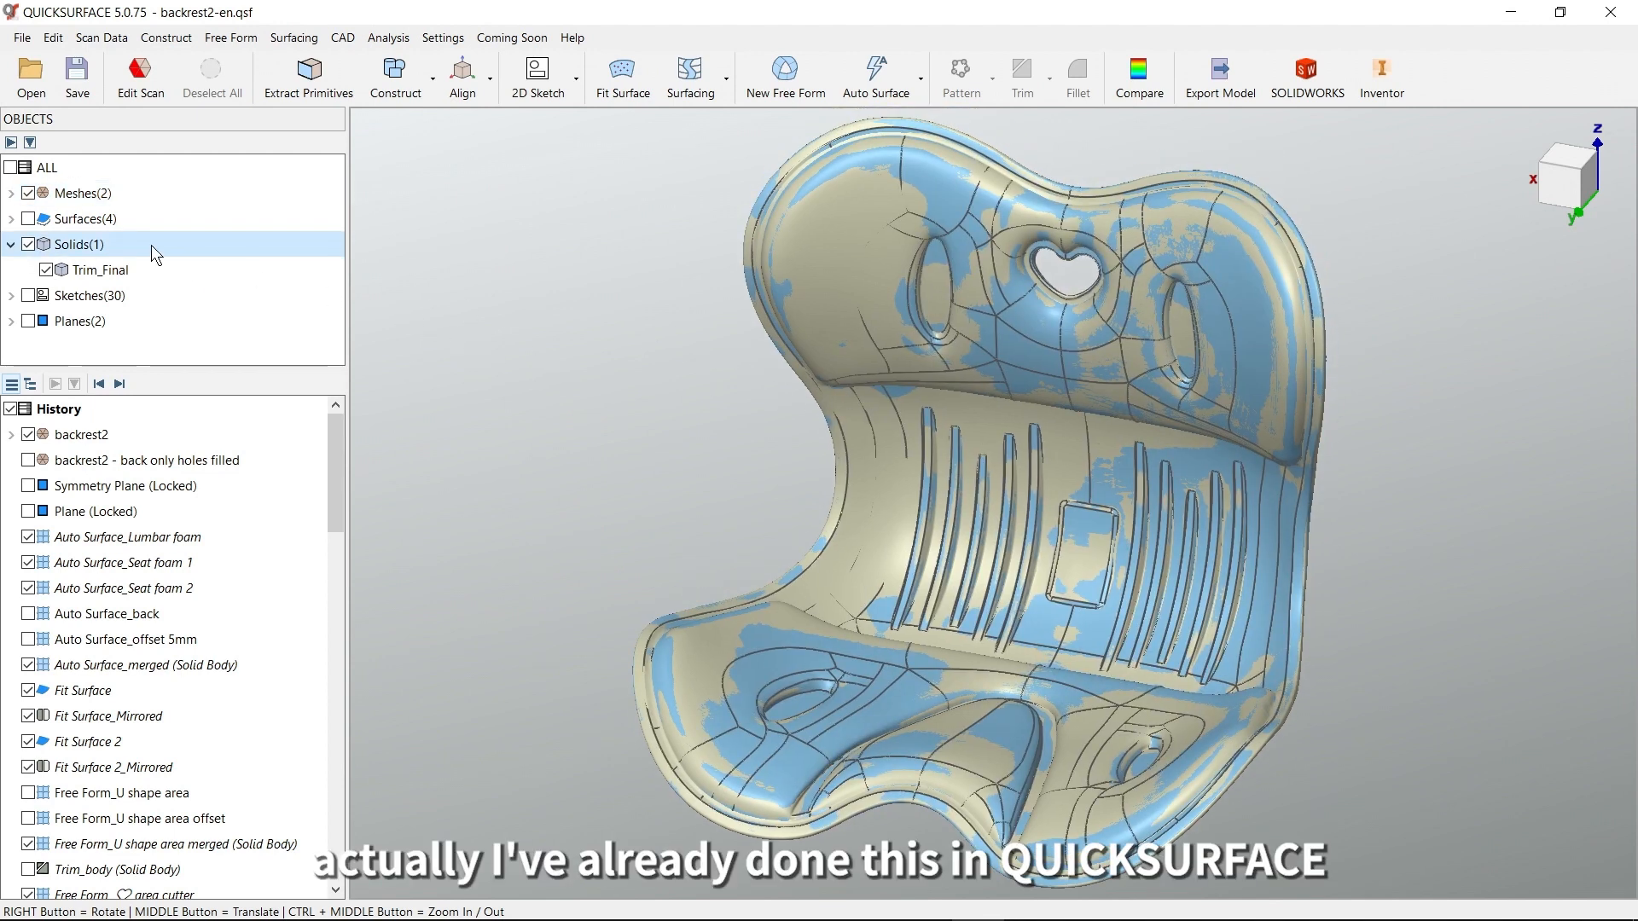
pyautogui.click(28, 193)
pyautogui.moveTo(1056, 418); pyautogui.dragTo(1066, 627, button='right')
pyautogui.moveTo(803, 511); pyautogui.dragTo(824, 566, button='right')
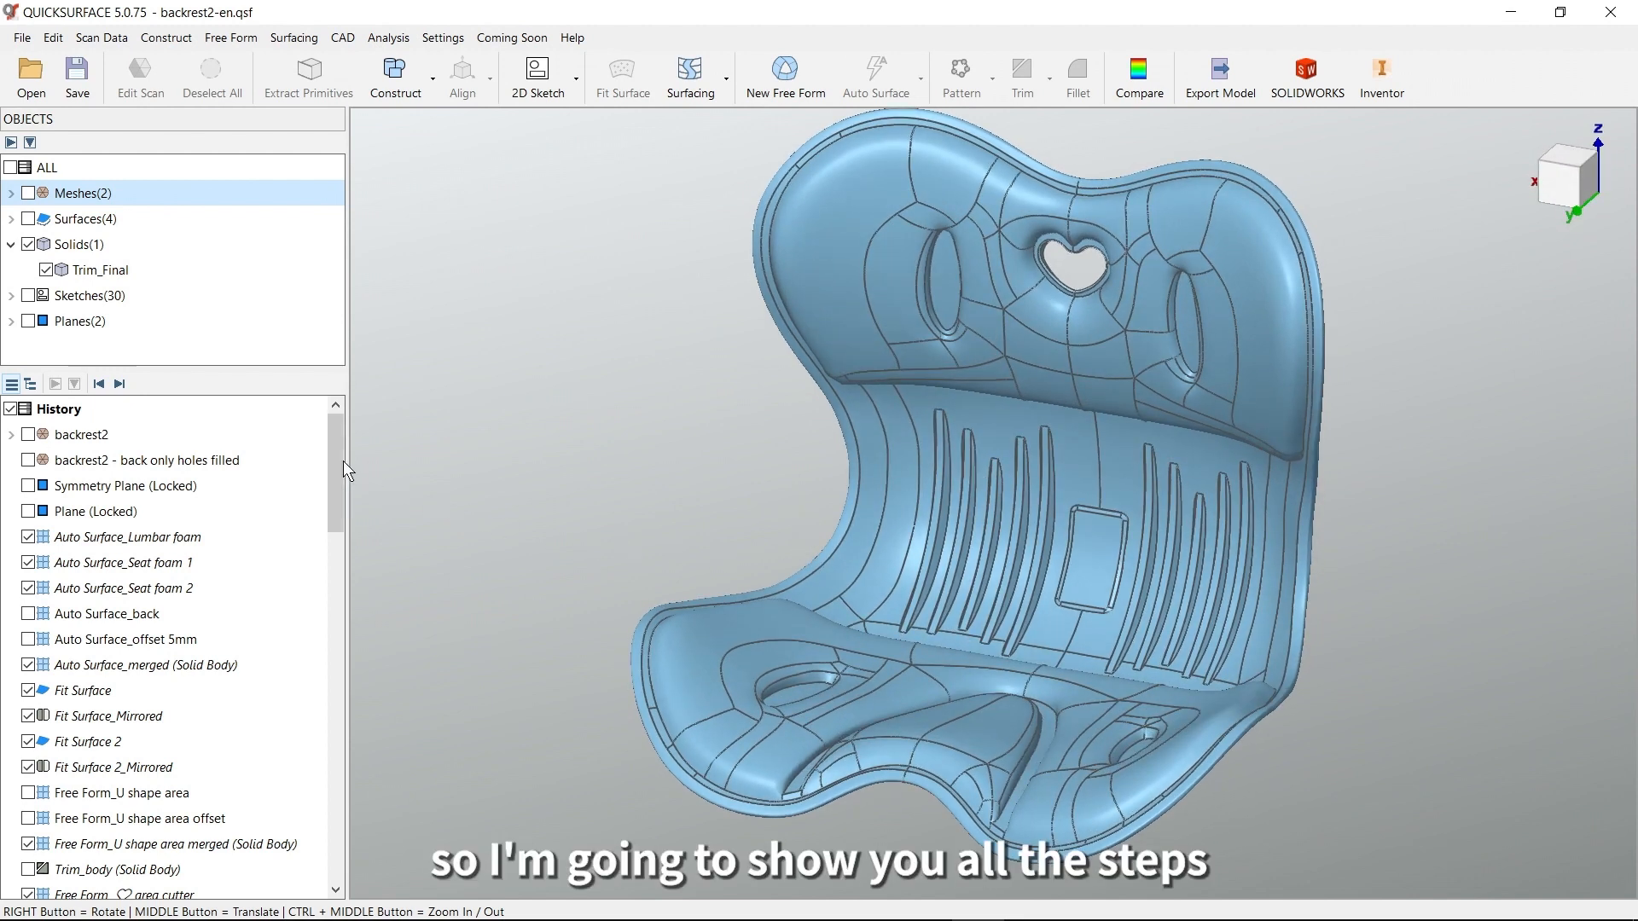
# Roll the model history back to the locked Plane by disabling all features that follow it
pyautogui.moveTo(338, 455); pyautogui.dragTo(338, 822)
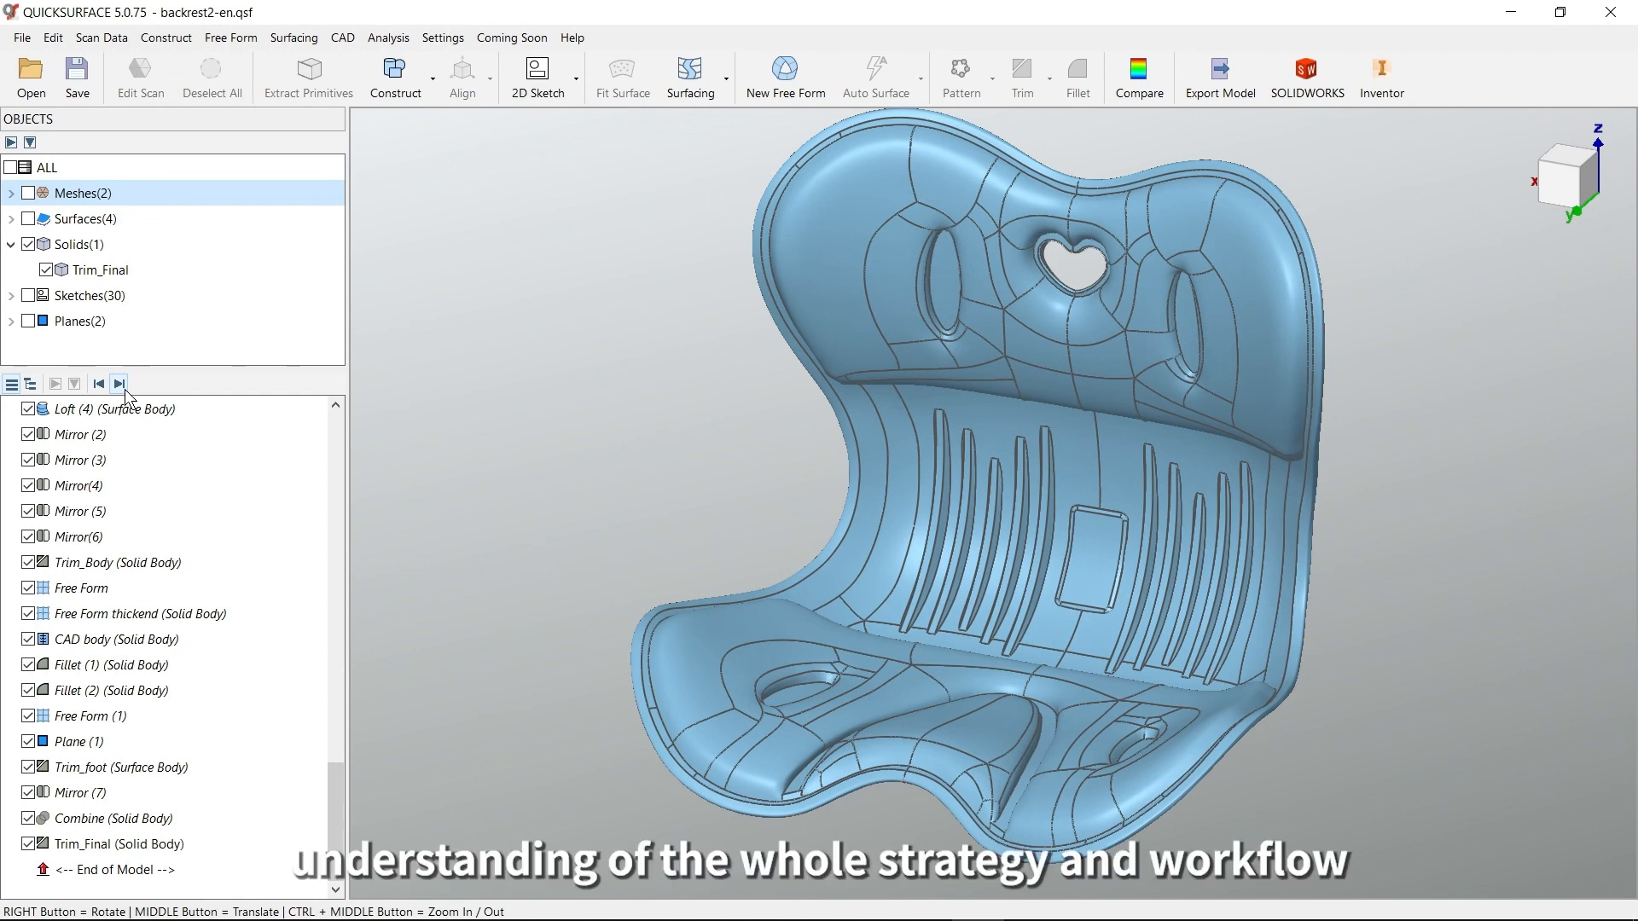
pyautogui.click(336, 433)
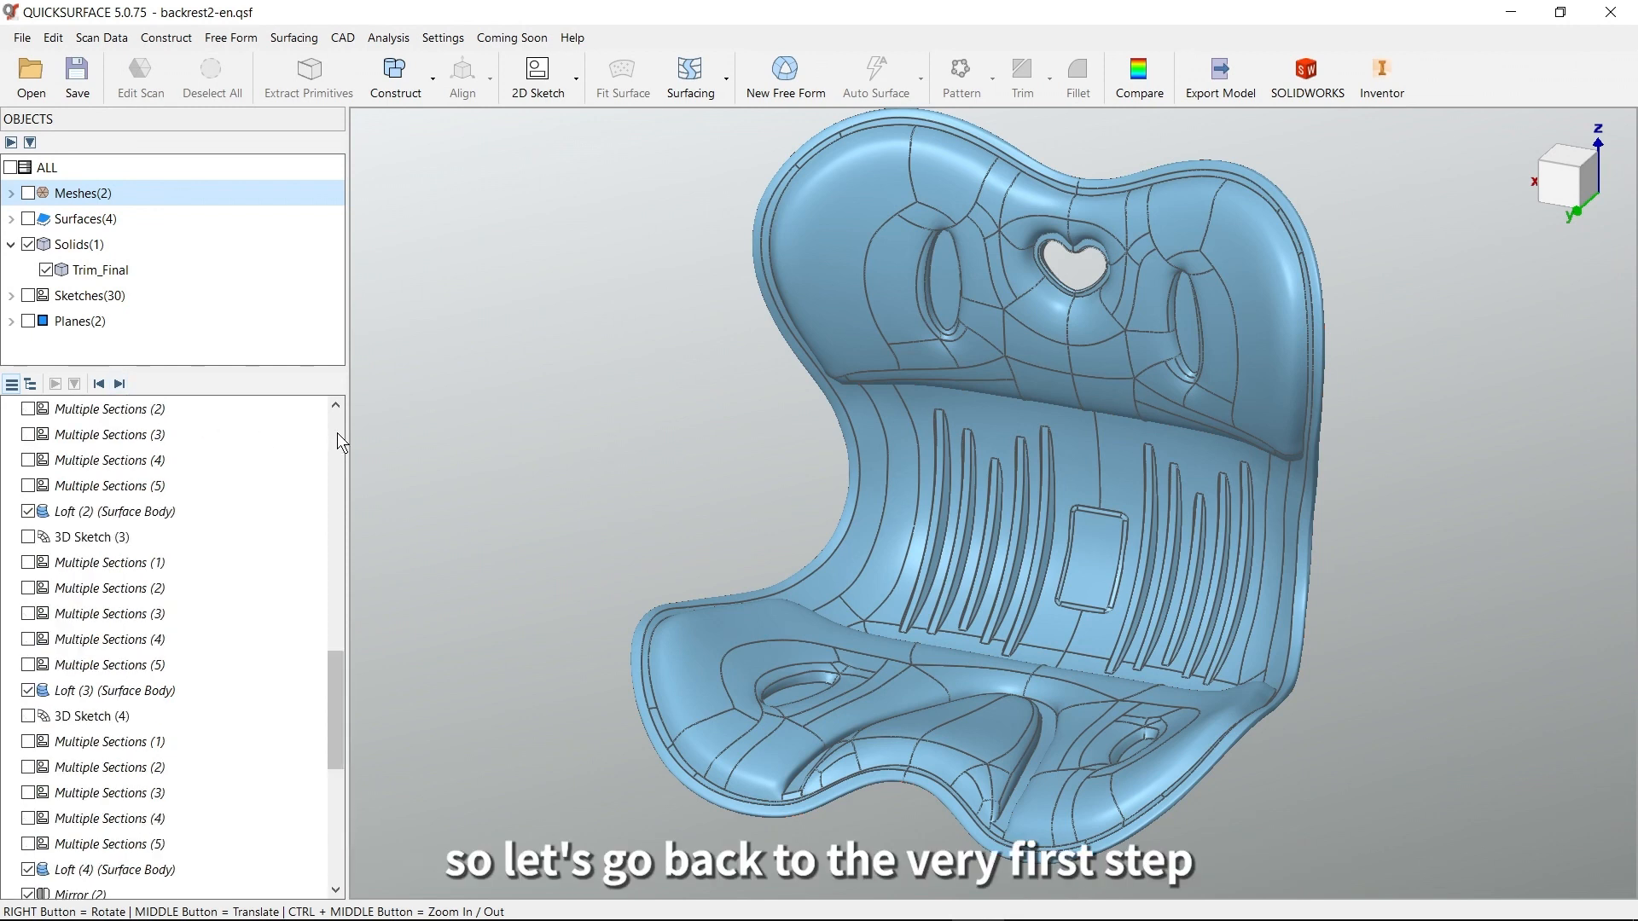
pyautogui.scroll(1, 265, 479)
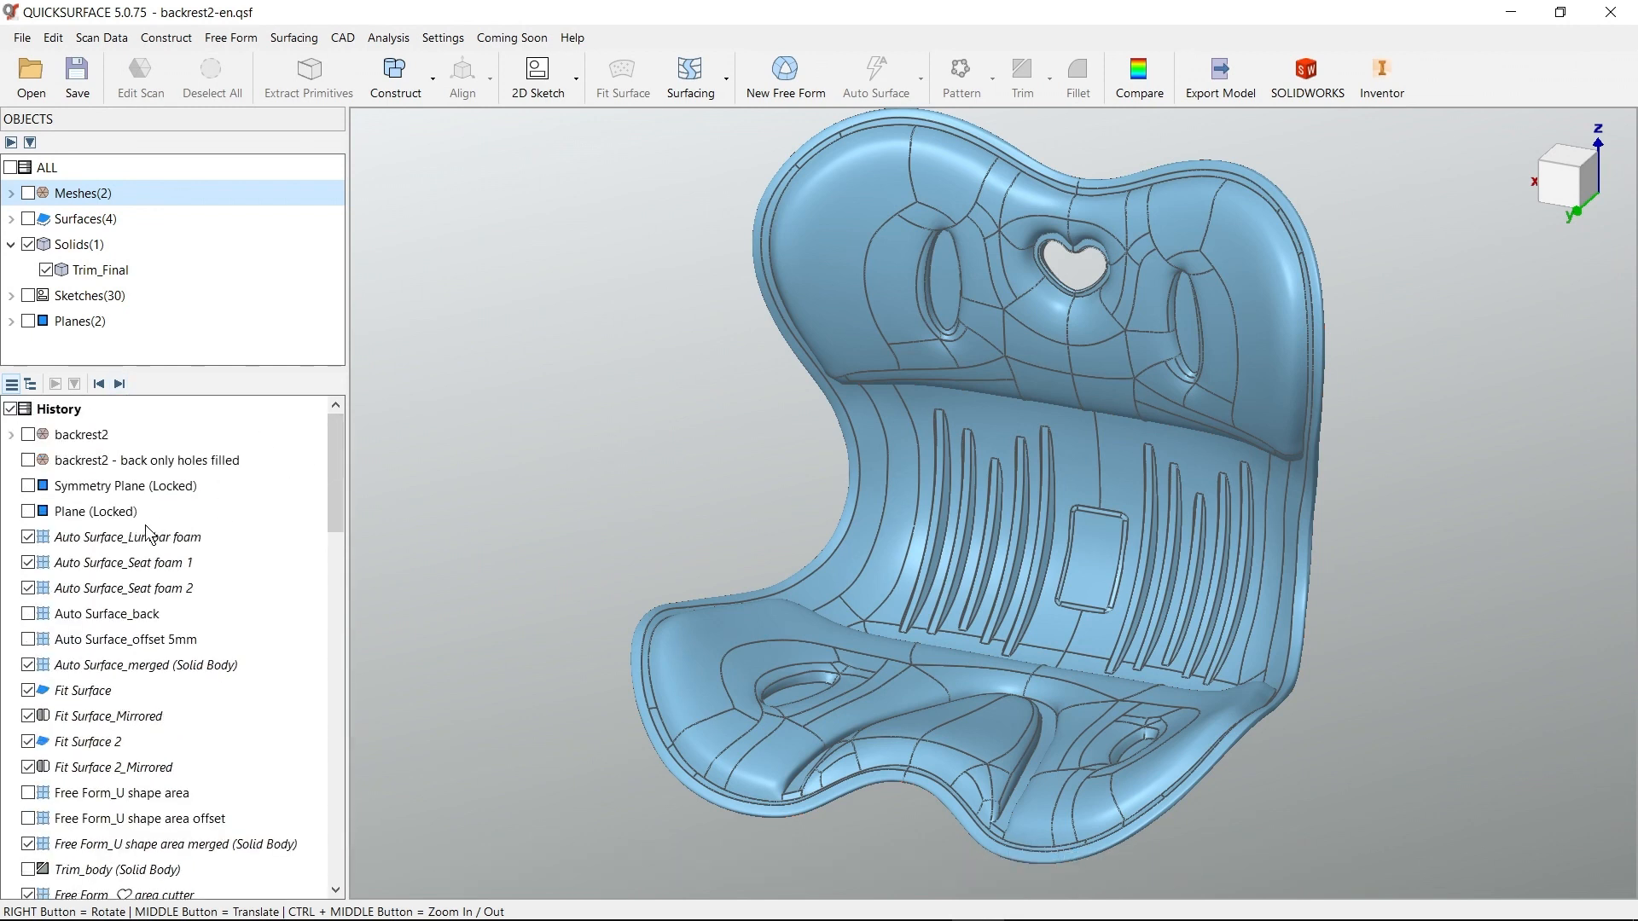
pyautogui.rightClick(81, 513)
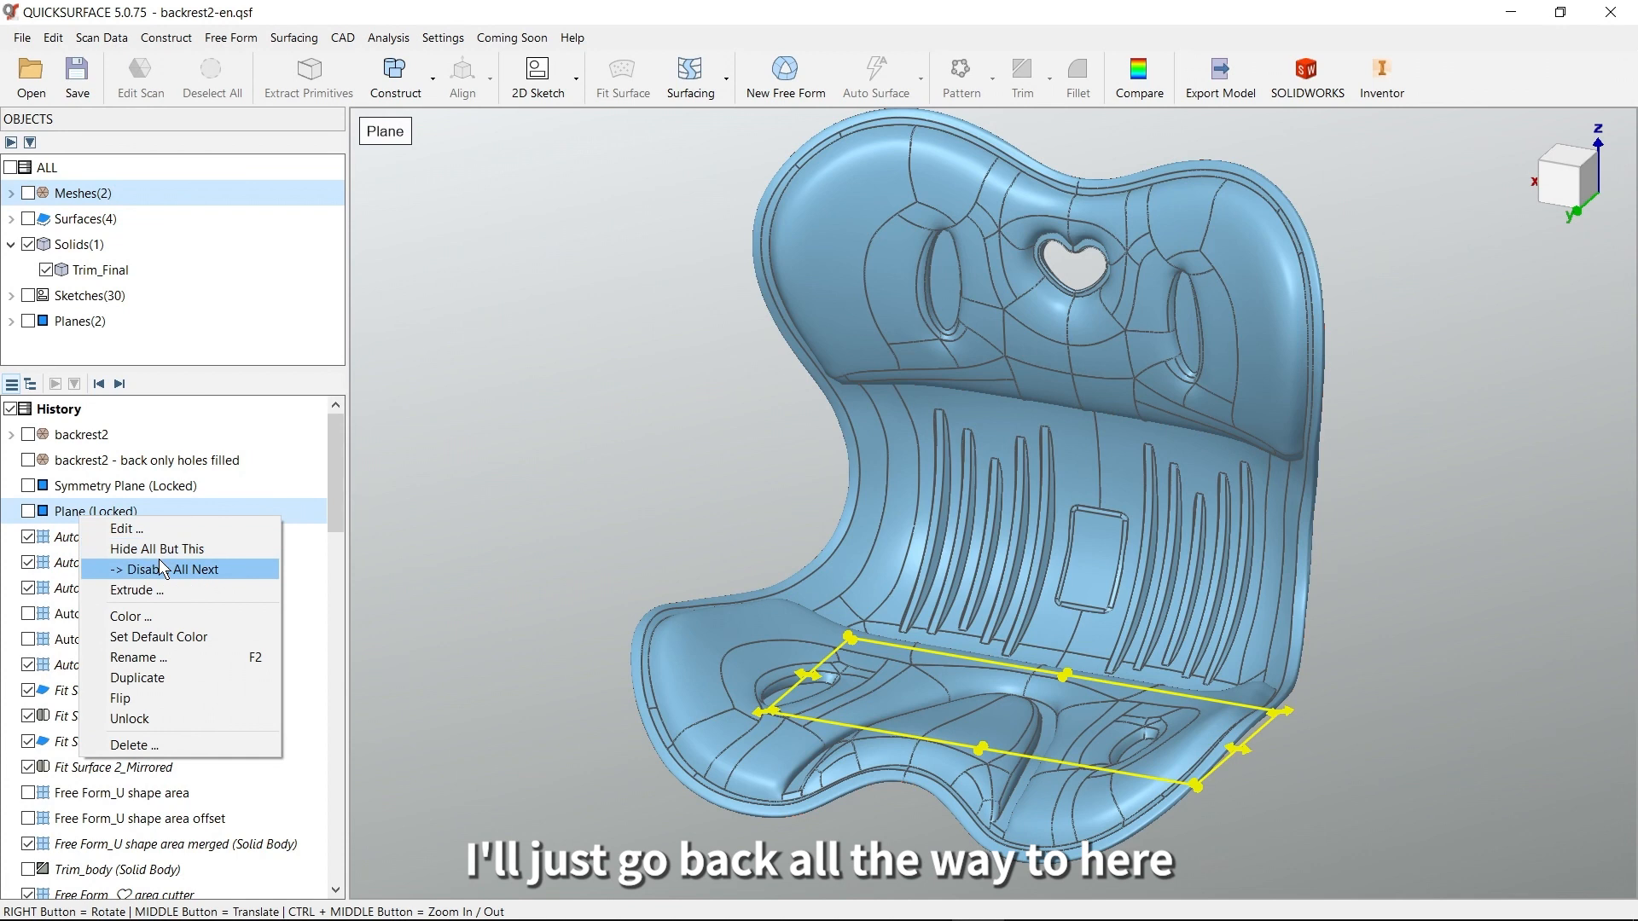
pyautogui.click(188, 571)
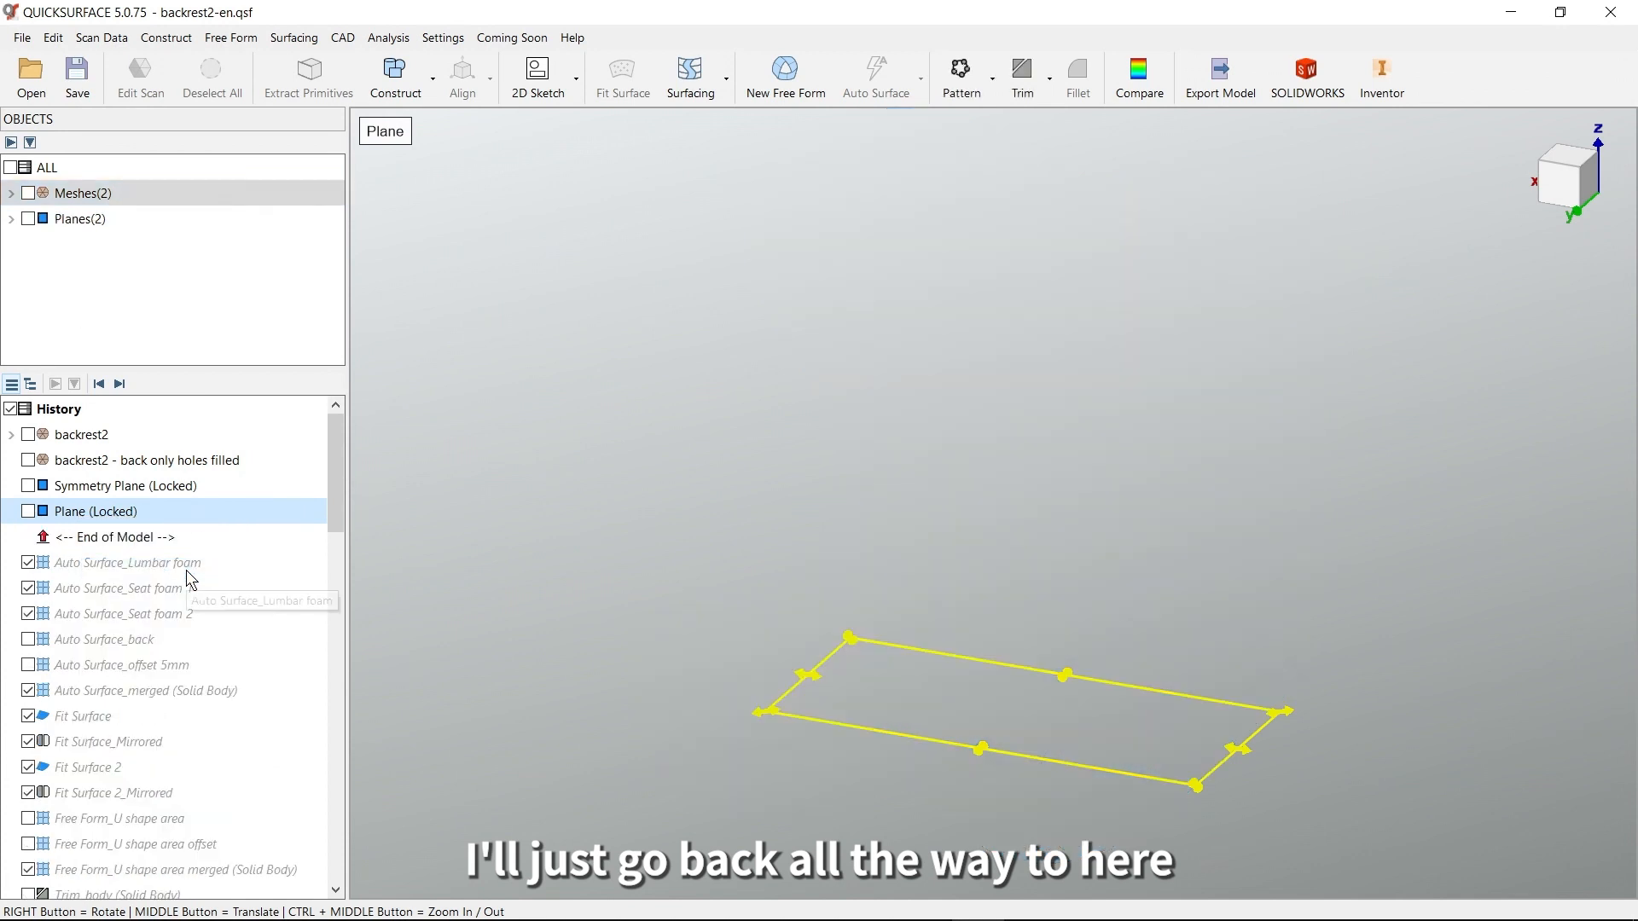
# Show the full backrest2 scan mesh, leaving the back-only mesh with filled holes hidden
pyautogui.click(11, 193)
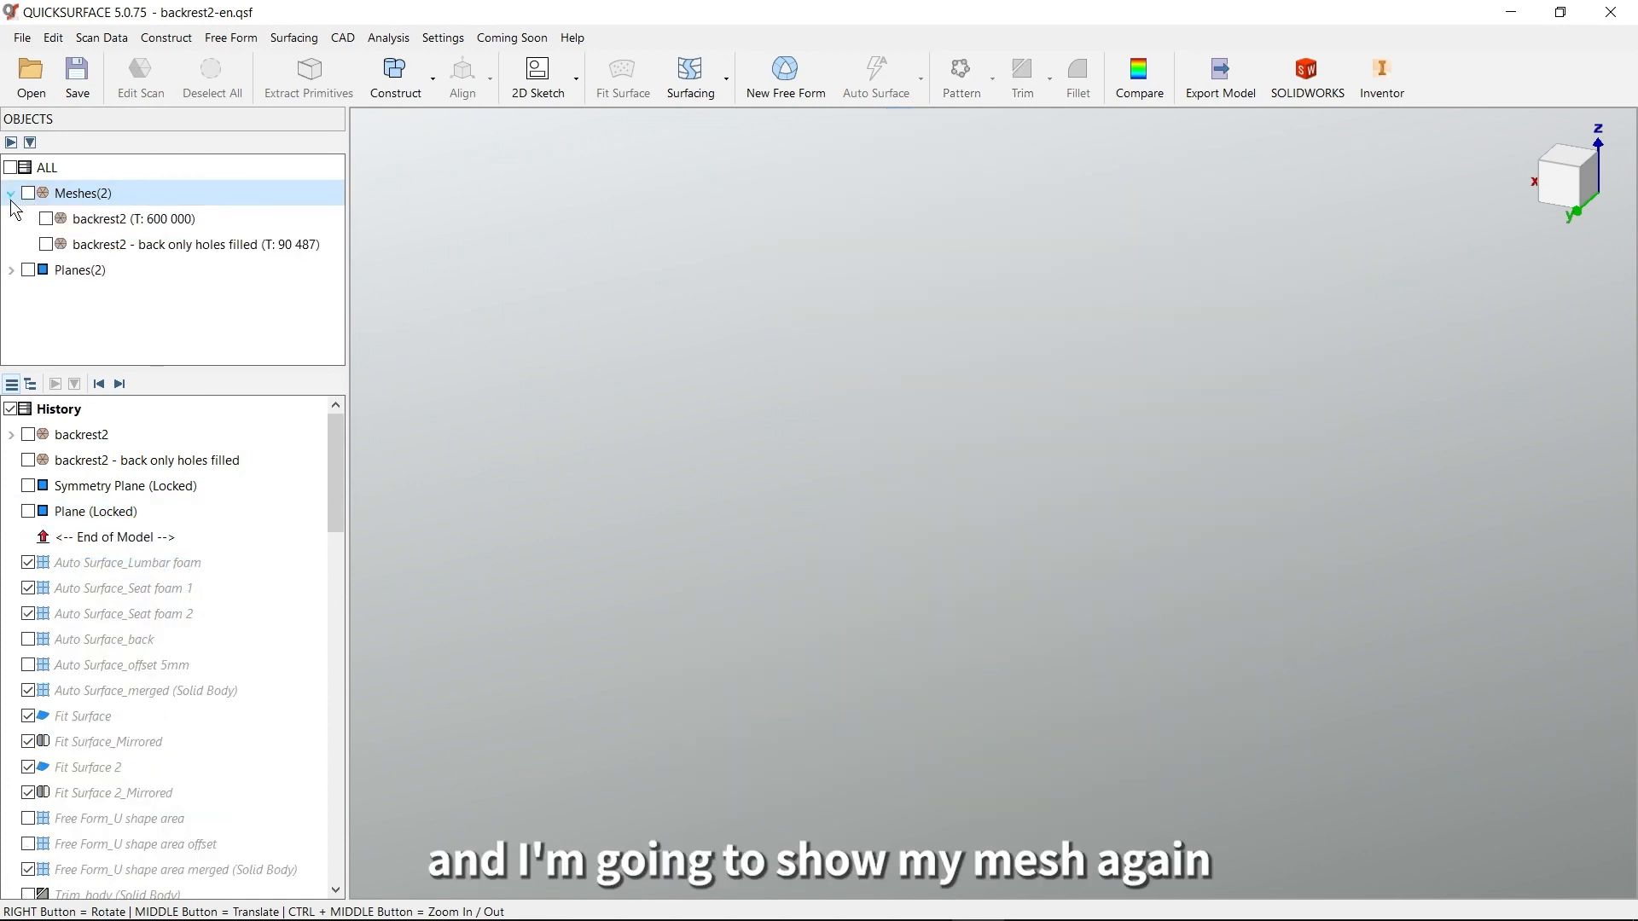
pyautogui.click(47, 219)
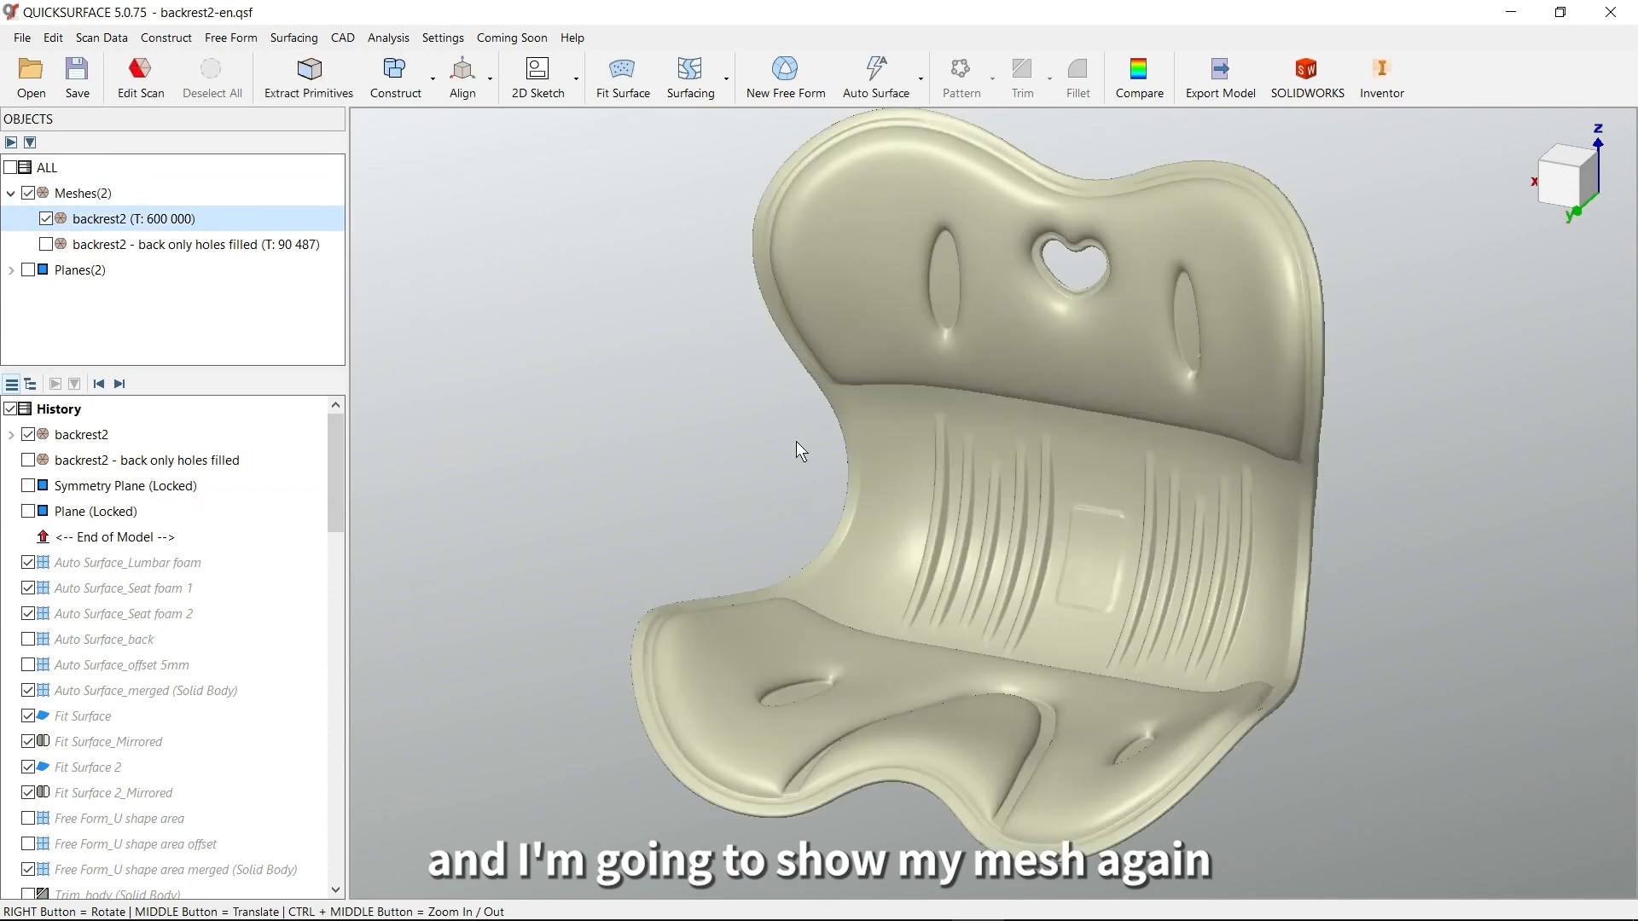
pyautogui.moveTo(950, 497); pyautogui.dragTo(949, 500, button='right')
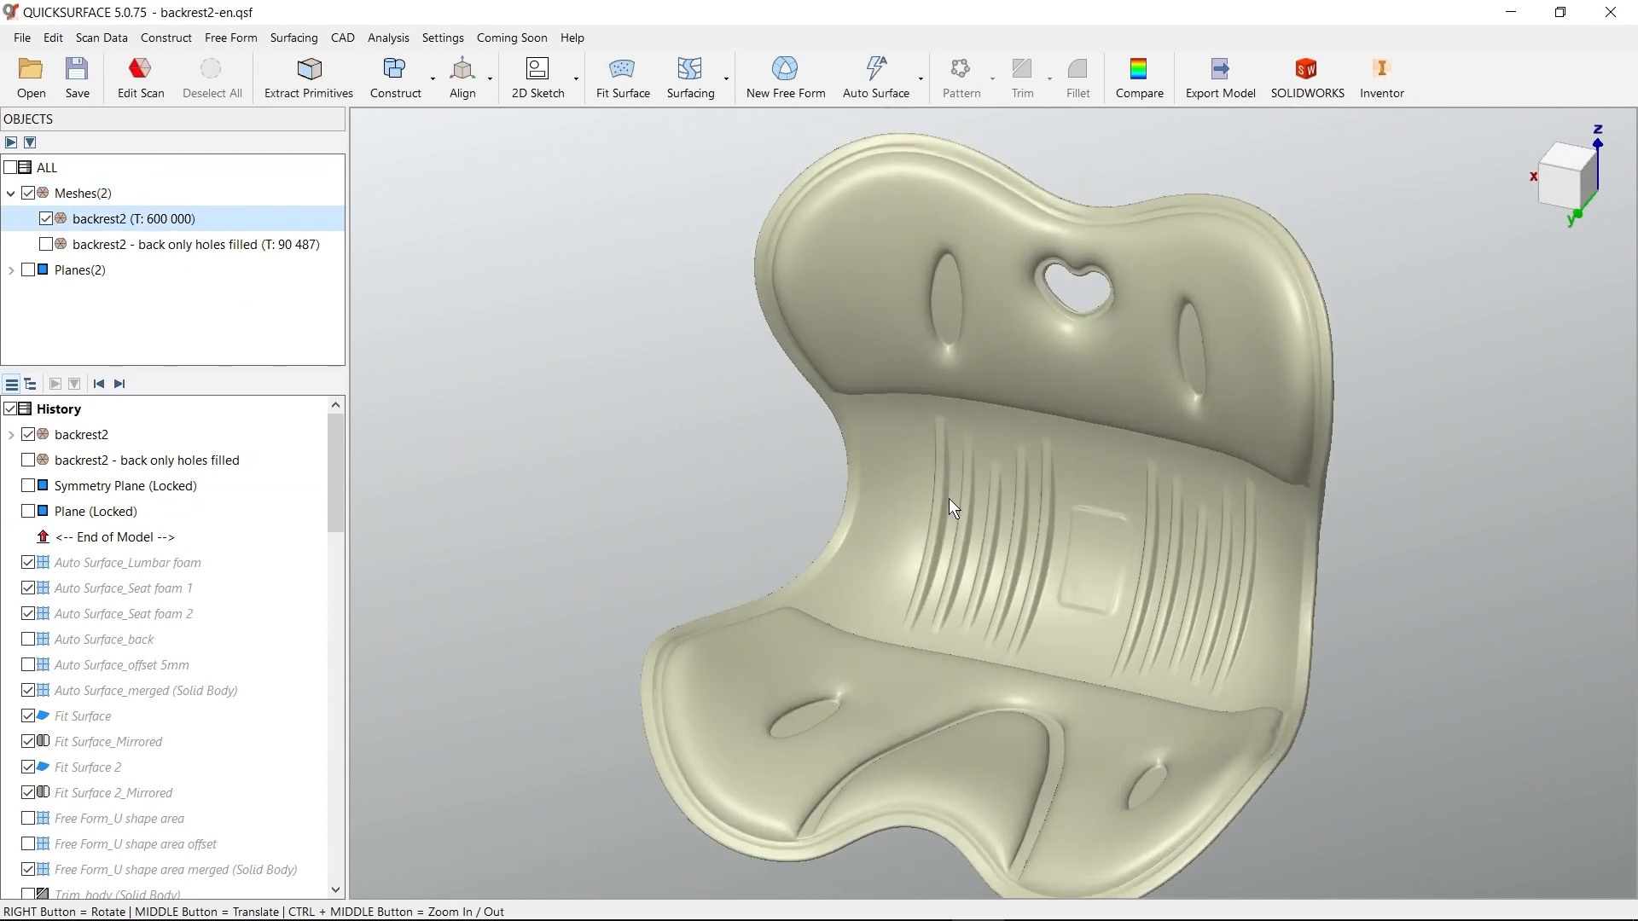
pyautogui.moveTo(1041, 526); pyautogui.dragTo(1018, 492, button='middle')
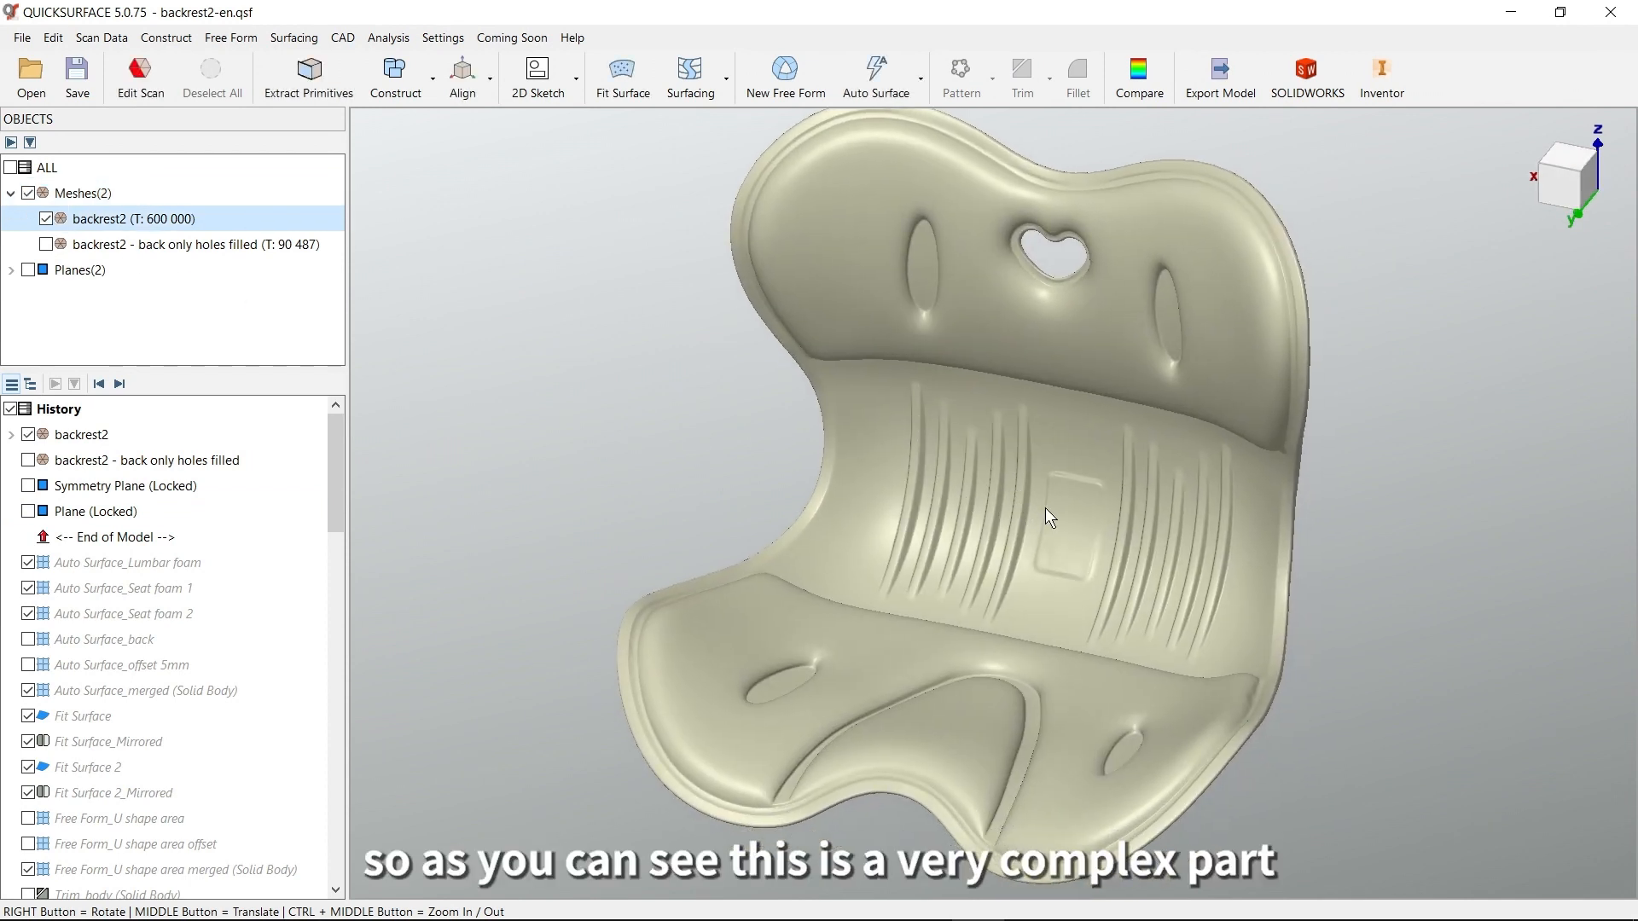
pyautogui.moveTo(1058, 512)
pyautogui.mouseDown(button='right')
pyautogui.moveTo(1151, 488)
pyautogui.moveTo(1073, 512)
pyautogui.moveTo(1134, 490)
pyautogui.moveTo(1078, 491)
pyautogui.moveTo(1129, 512)
pyautogui.moveTo(1075, 446)
pyautogui.moveTo(1106, 308)
pyautogui.moveTo(1061, 494)
pyautogui.mouseUp(button='right')
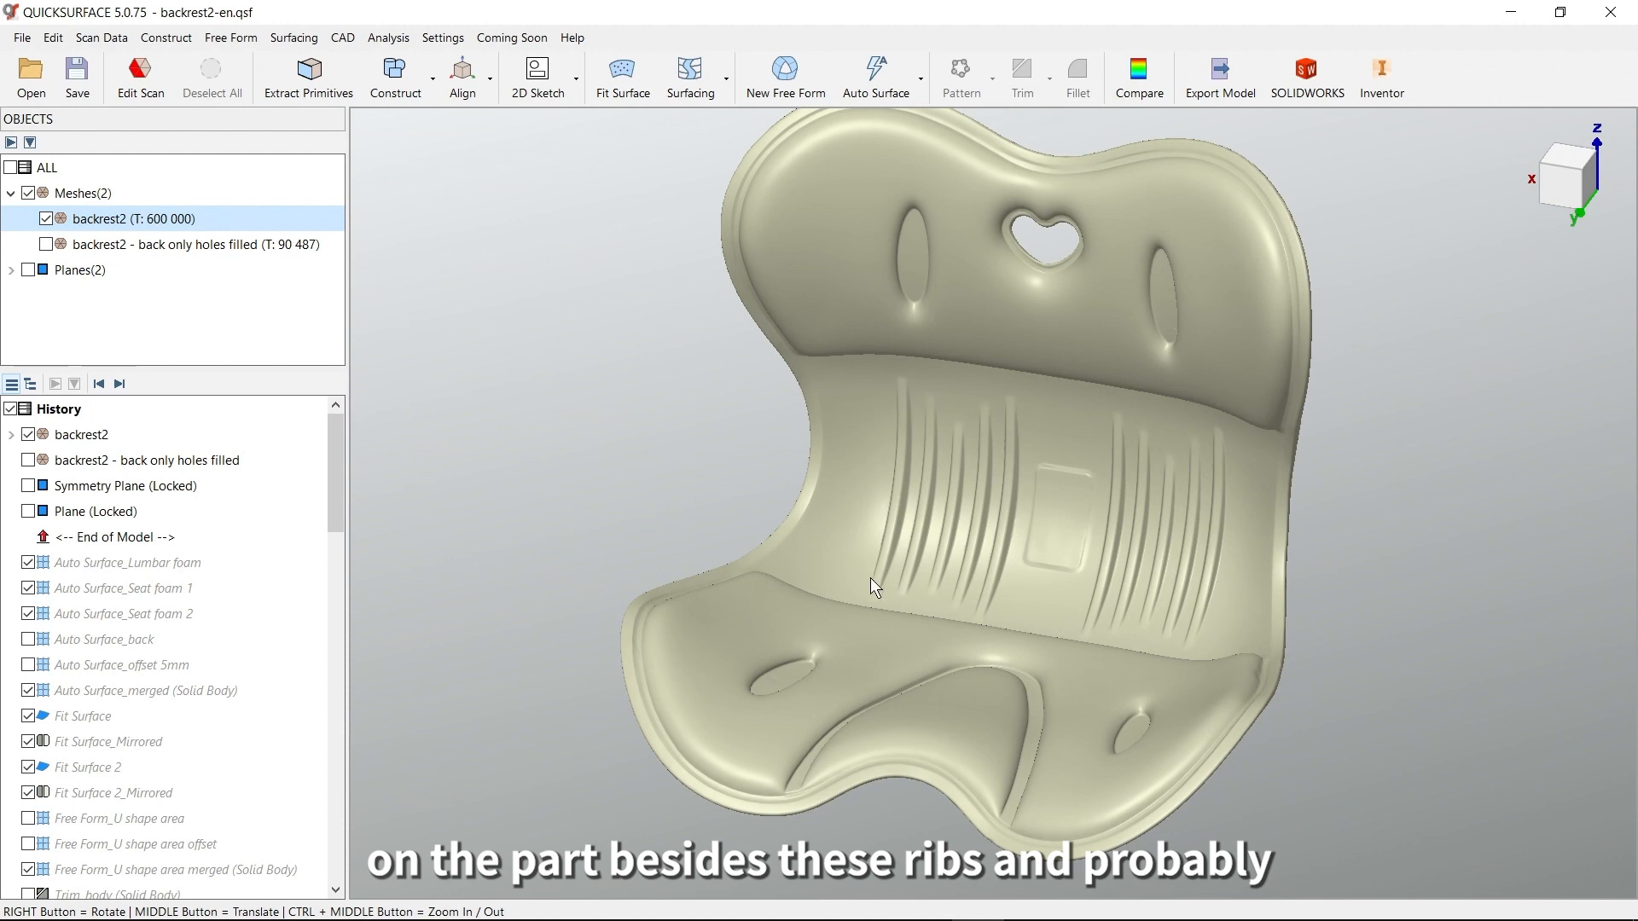
# Examine the ribs, the embossed center tag, the two feet underneath and the overall organic shape of the backrest2 mesh
pyautogui.scroll(4, 1091, 512)
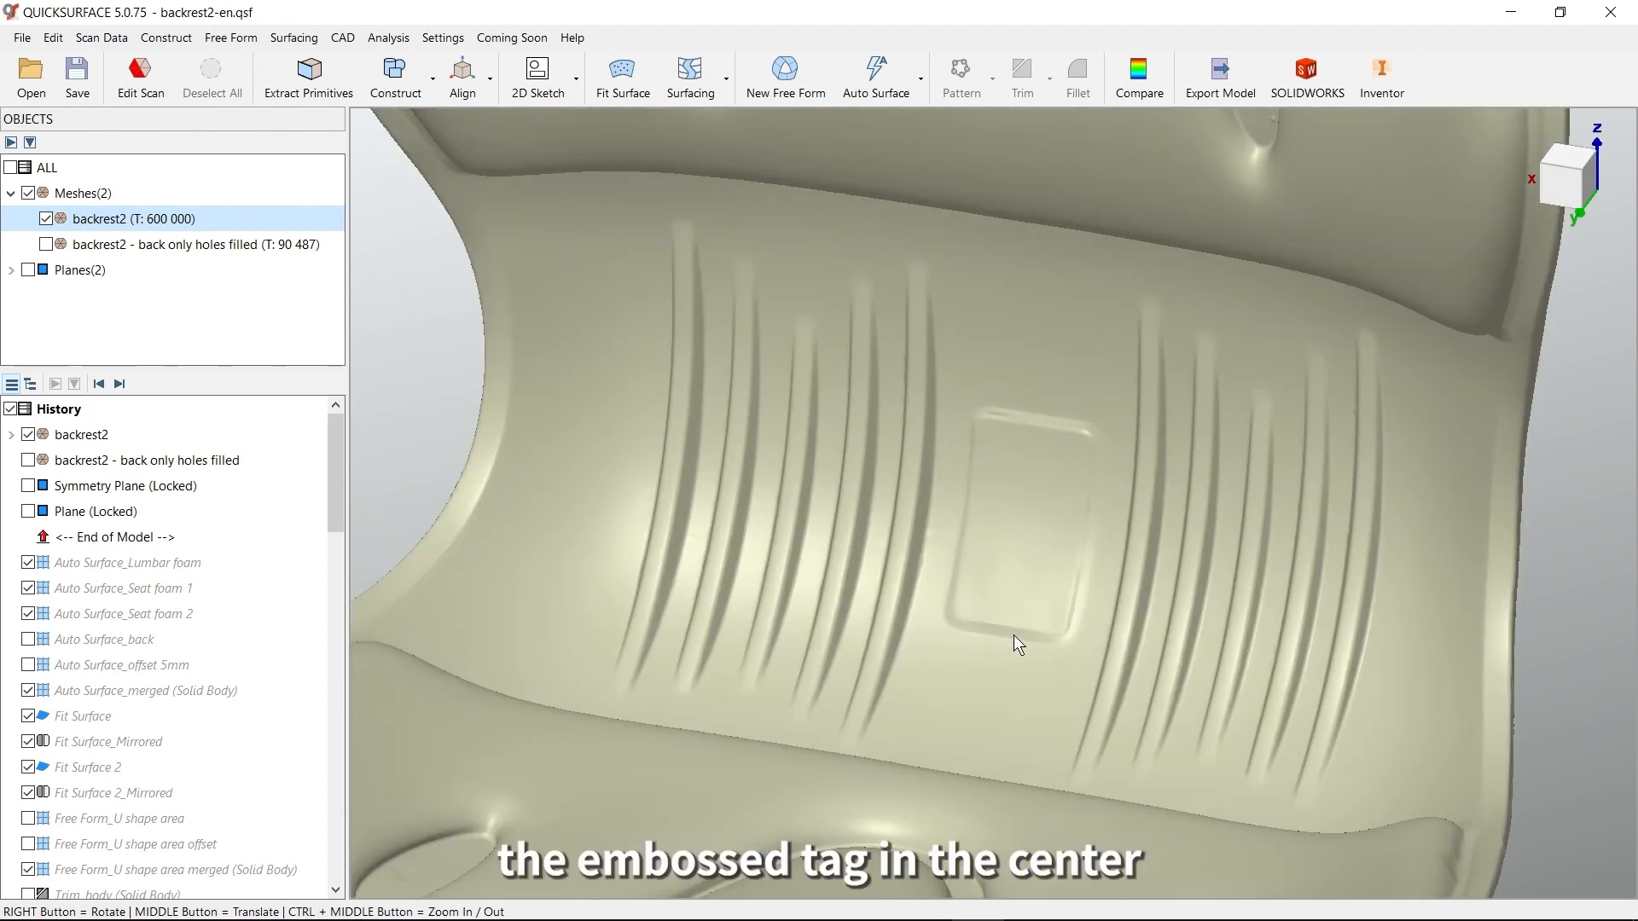
pyautogui.scroll(-5, 1047, 604)
pyautogui.moveTo(1038, 734); pyautogui.dragTo(1058, 536, button='right')
pyautogui.scroll(3, 1054, 527)
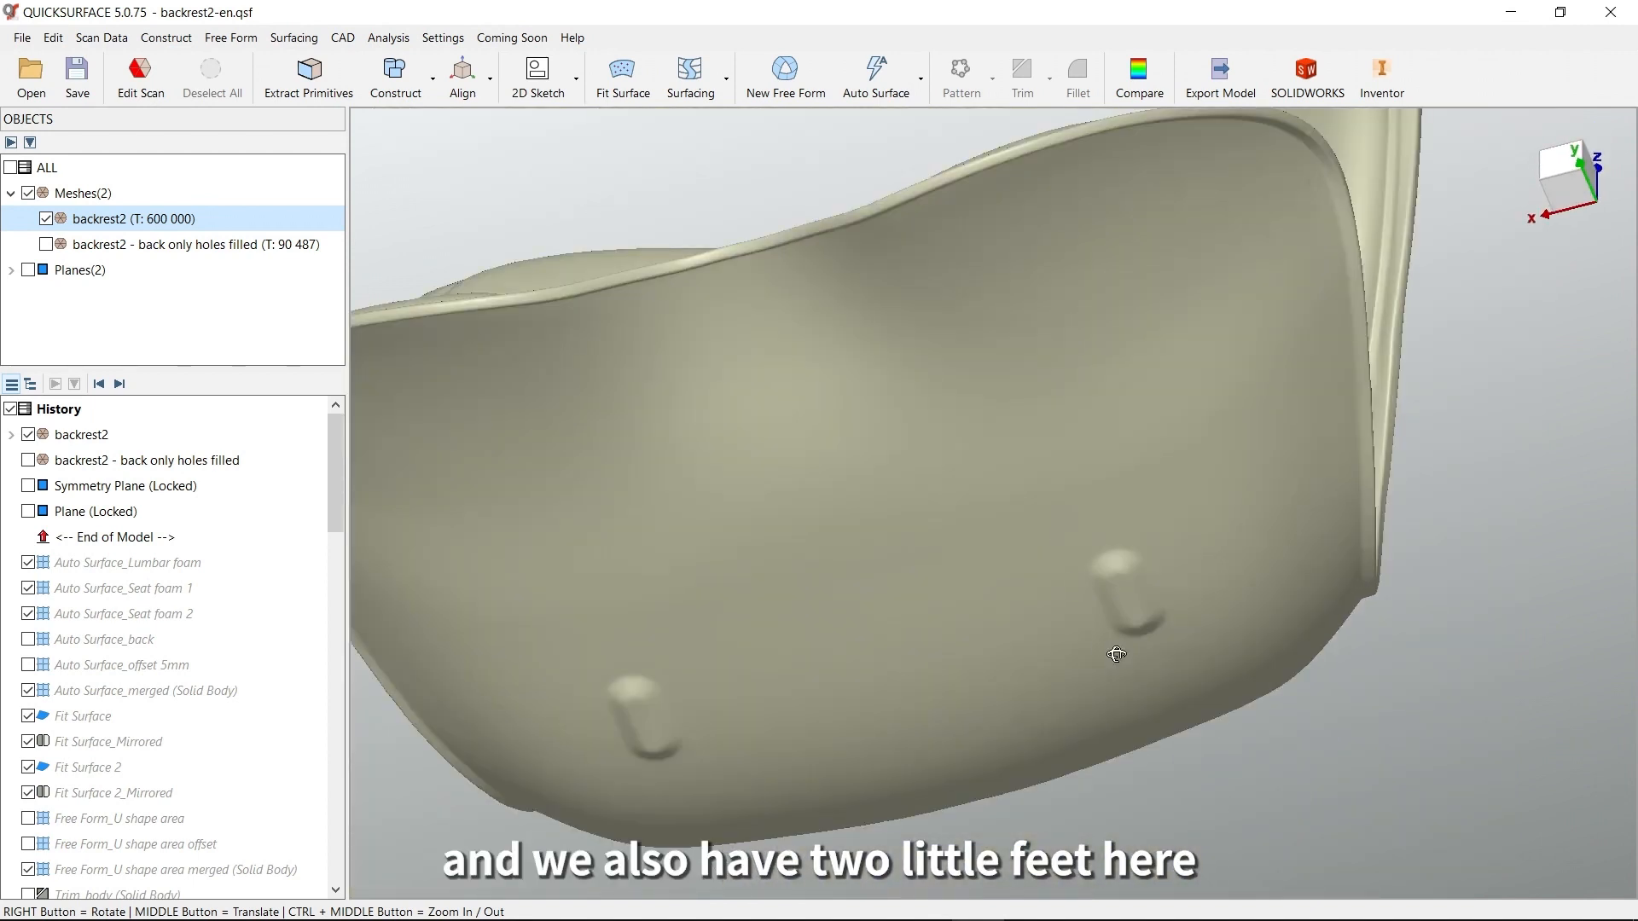
pyautogui.moveTo(1114, 657); pyautogui.dragTo(1143, 592, button='right')
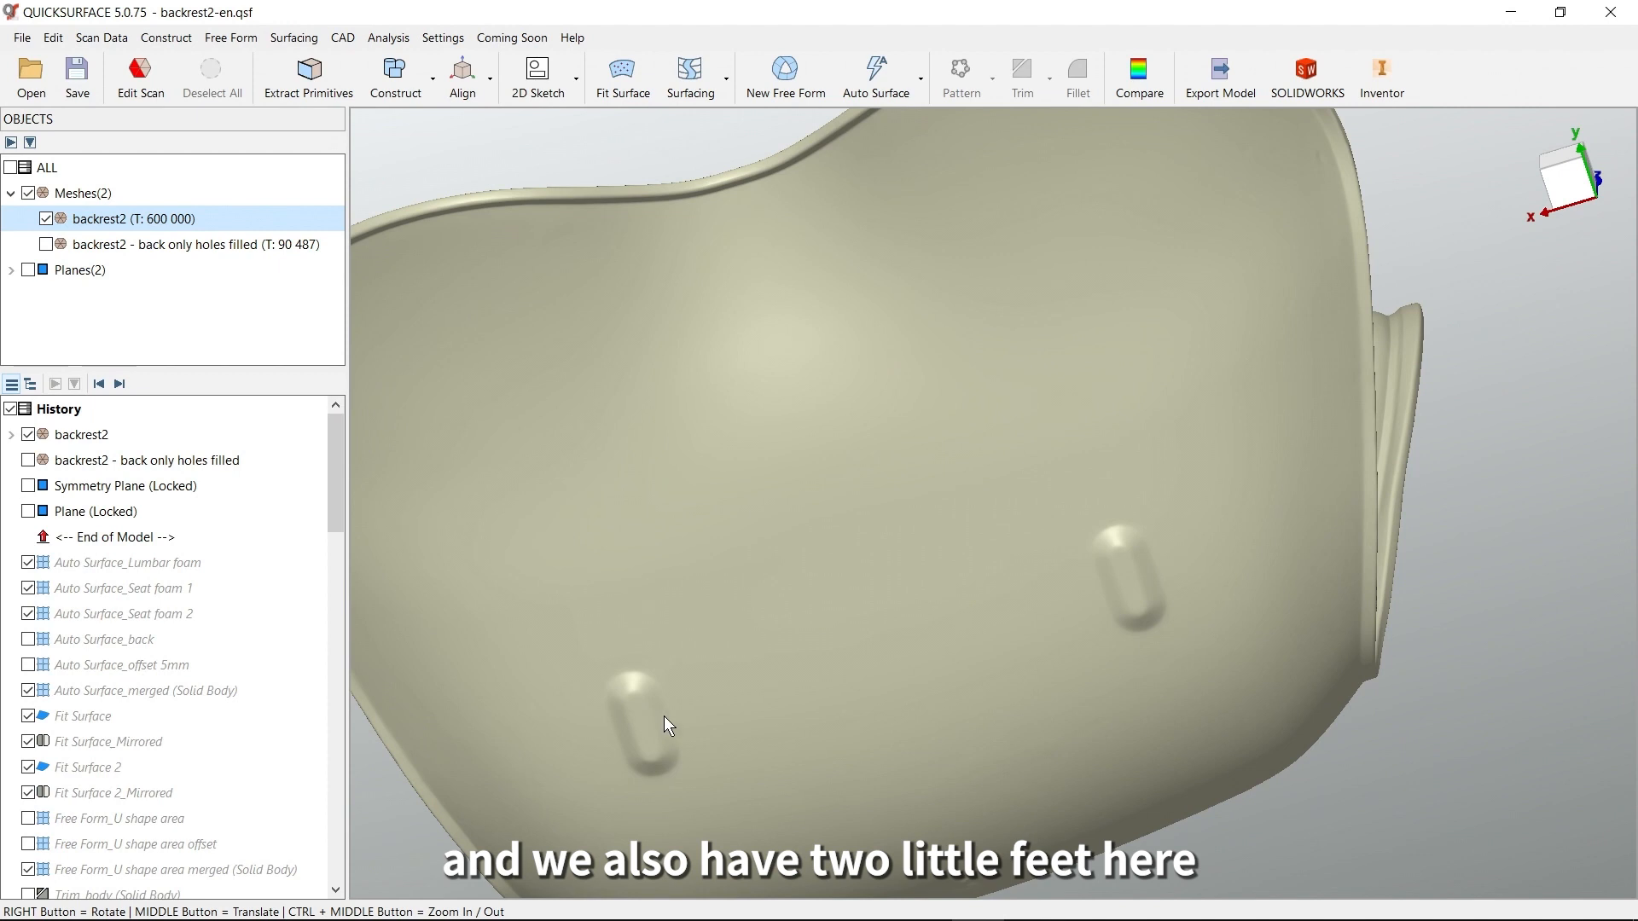
pyautogui.scroll(-5, 1086, 524)
pyautogui.moveTo(1083, 430); pyautogui.dragTo(1002, 708, button='right')
pyautogui.scroll(5, 1000, 705)
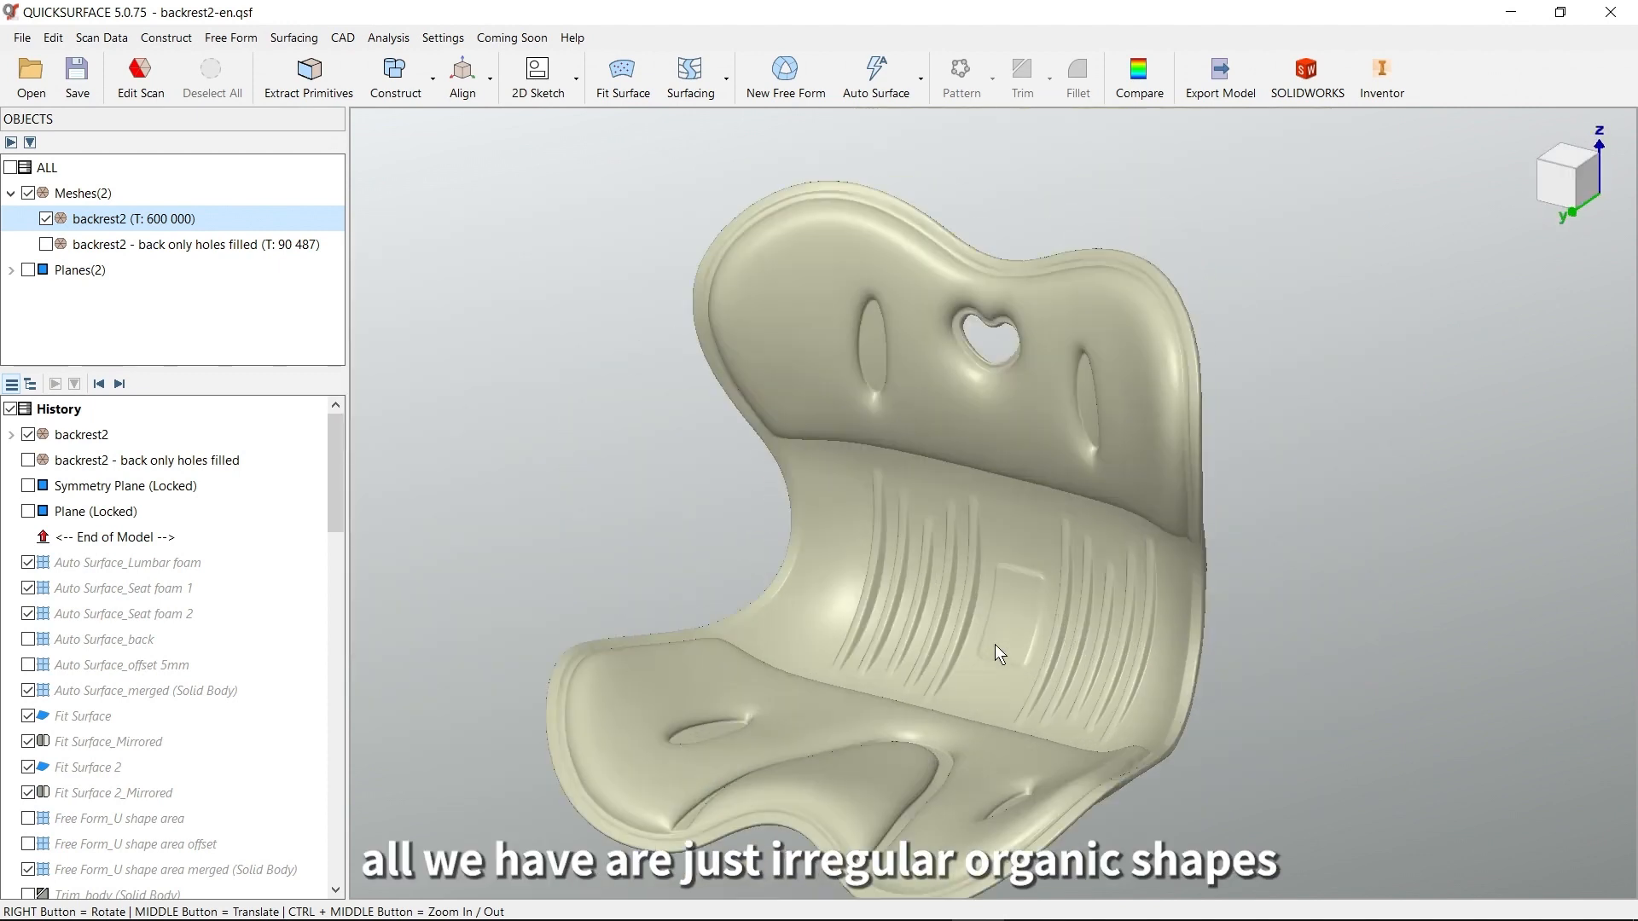
pyautogui.scroll(-5, 1081, 544)
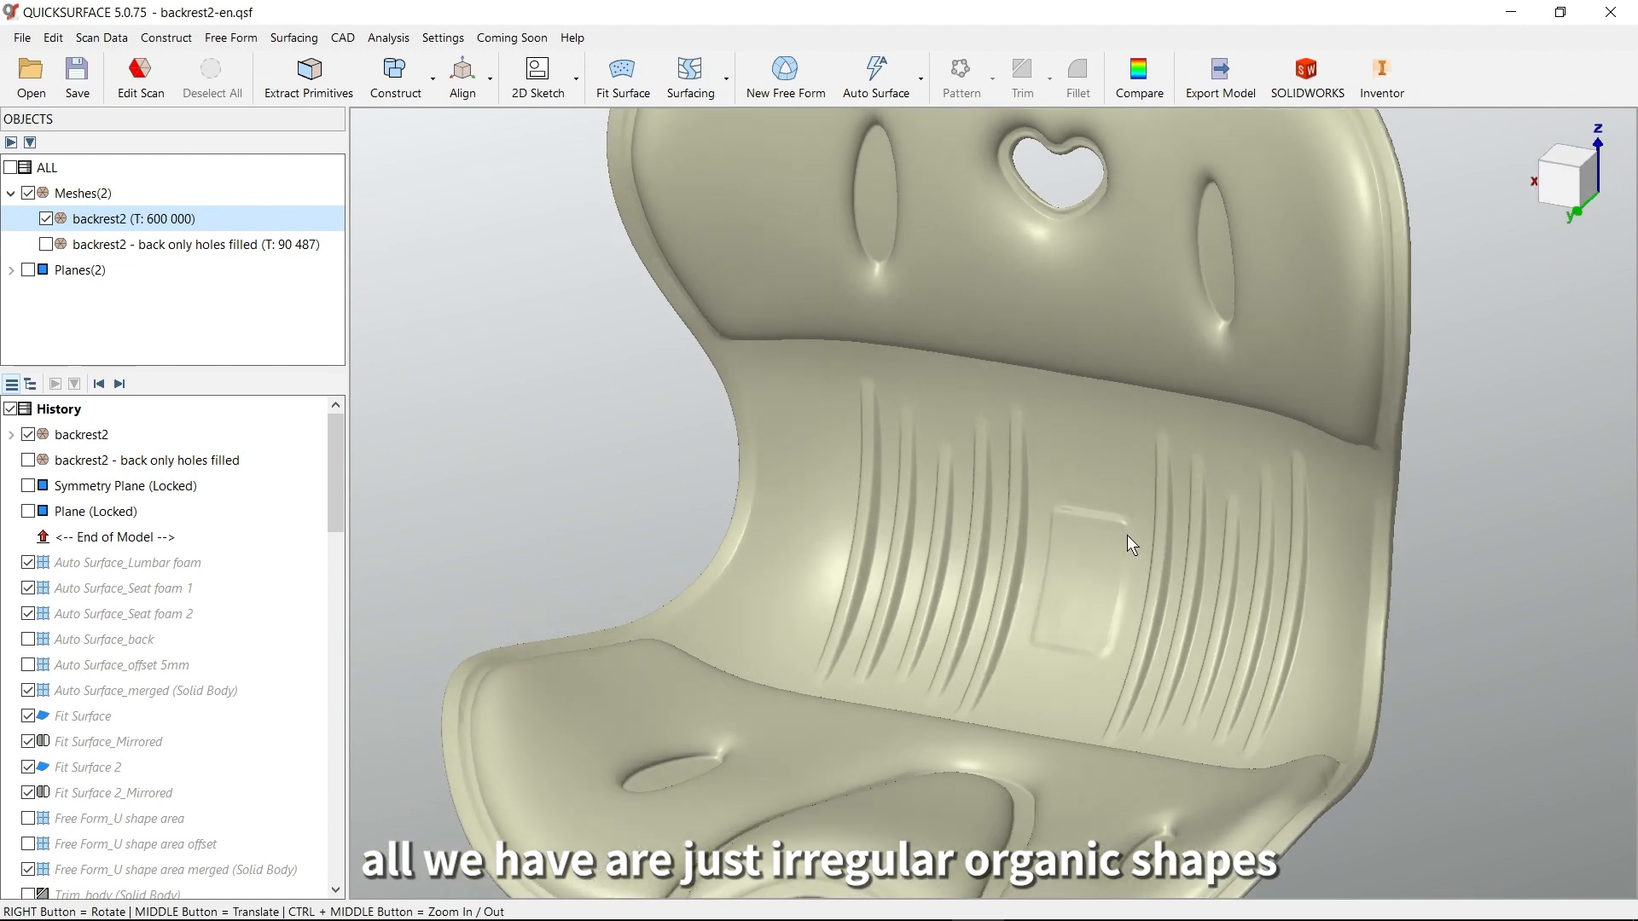
pyautogui.moveTo(1087, 330); pyautogui.dragTo(1104, 382, button='right')
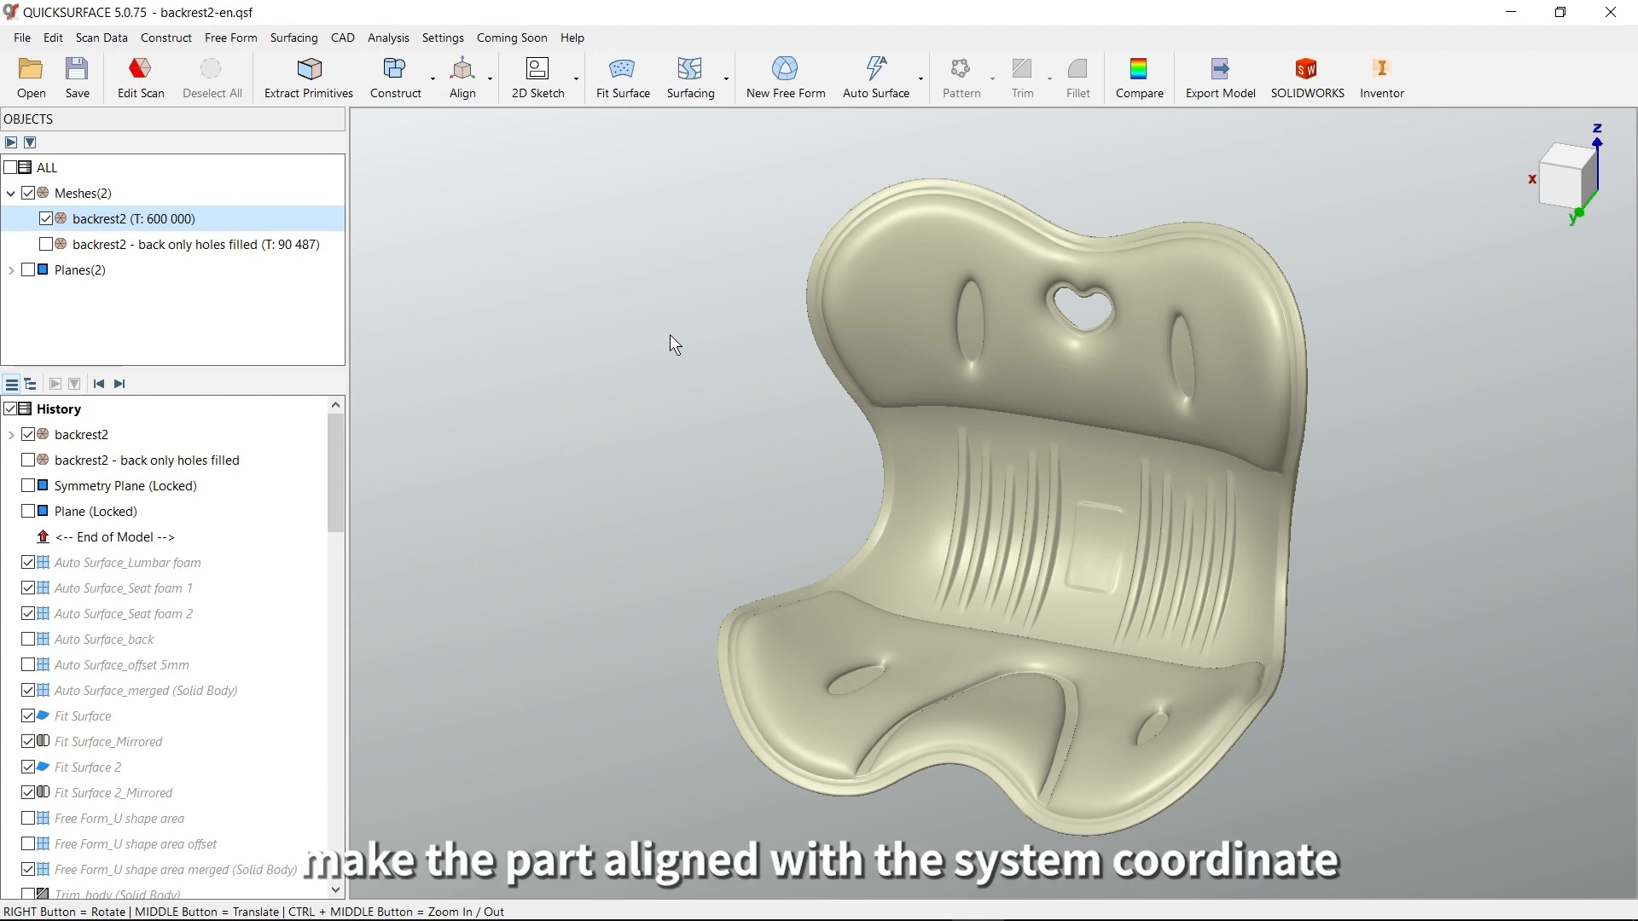
# Display the coordinate system and show the locked Symmetry Plane through the middle of the backrest mesh
pyautogui.rightClick(1527, 183)
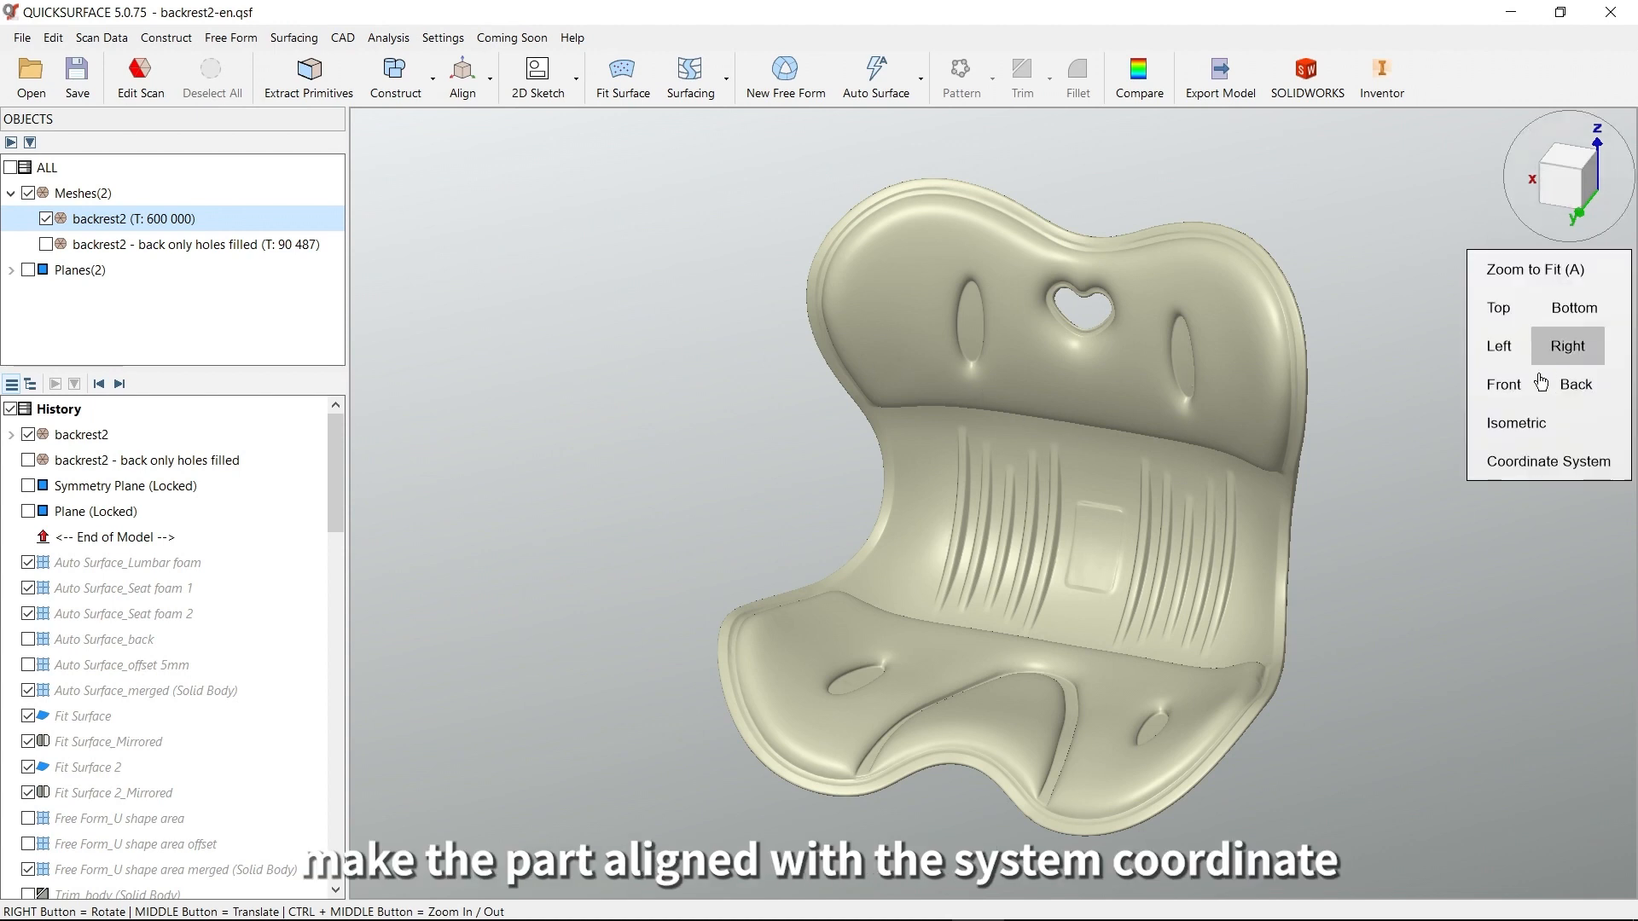
pyautogui.click(1536, 460)
pyautogui.moveTo(1184, 551)
pyautogui.mouseDown(button='right')
pyautogui.moveTo(1174, 540)
pyautogui.moveTo(1064, 608)
pyautogui.mouseUp(button='right')
pyautogui.moveTo(933, 602); pyautogui.dragTo(955, 566, button='right')
pyautogui.moveTo(1035, 541); pyautogui.dragTo(1030, 612, button='middle')
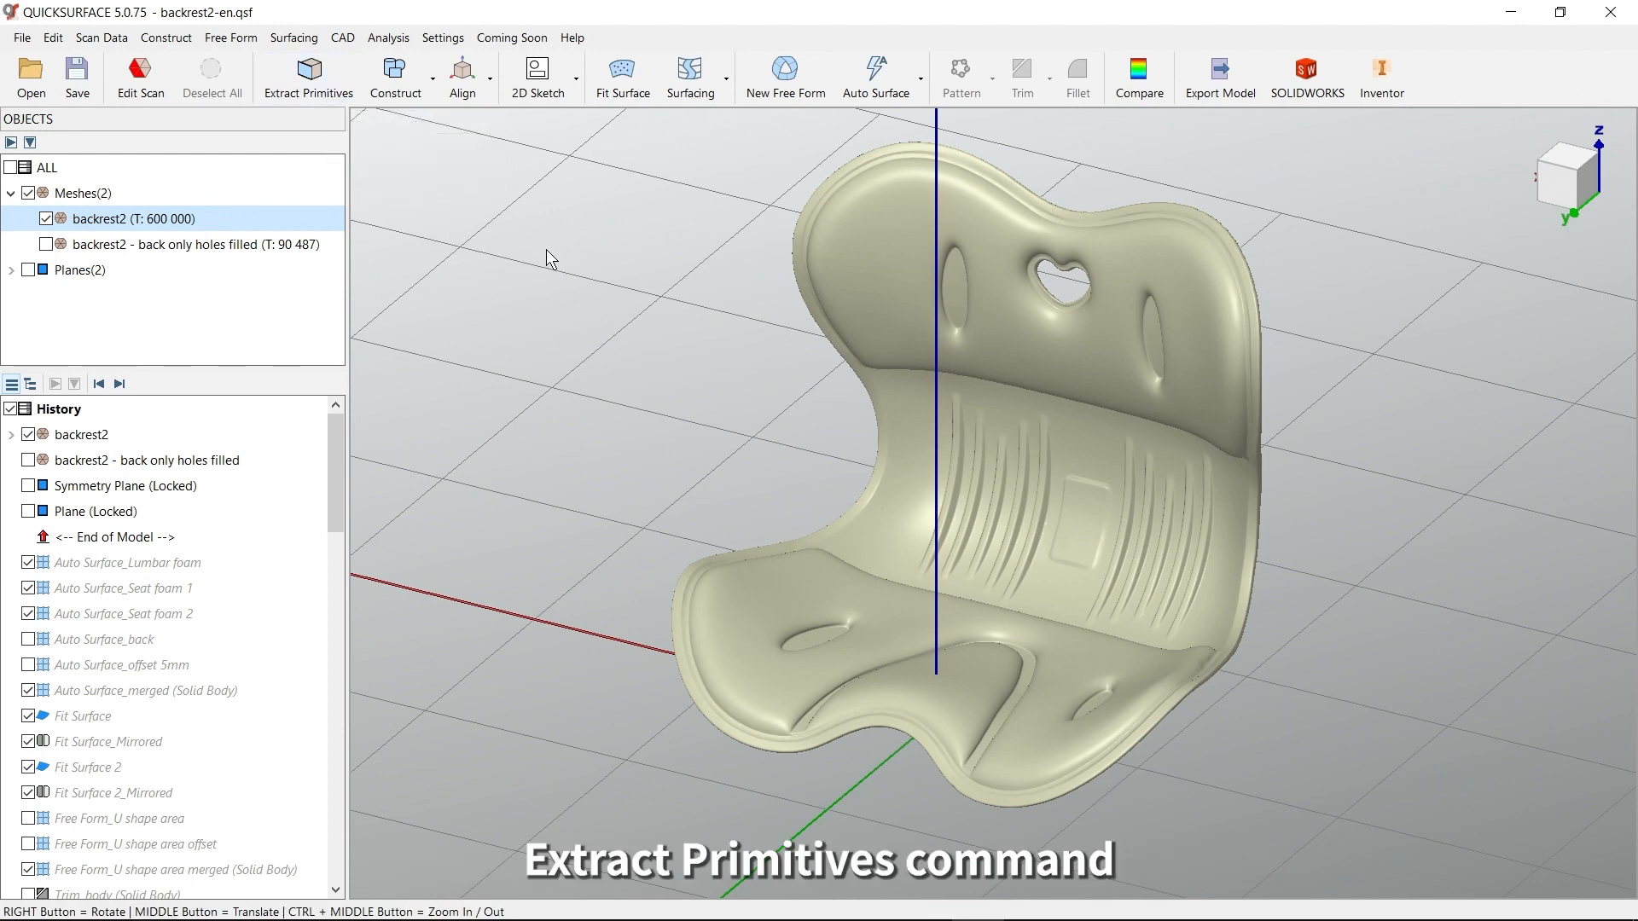
pyautogui.moveTo(1051, 543)
pyautogui.mouseDown(button='right')
pyautogui.moveTo(841, 511)
pyautogui.moveTo(1049, 490)
pyautogui.moveTo(1124, 540)
pyautogui.moveTo(1082, 464)
pyautogui.moveTo(1115, 563)
pyautogui.moveTo(1033, 557)
pyautogui.moveTo(1133, 555)
pyautogui.moveTo(1191, 512)
pyautogui.moveTo(1162, 497)
pyautogui.moveTo(1179, 489)
pyautogui.moveTo(1045, 571)
pyautogui.mouseUp(button='right')
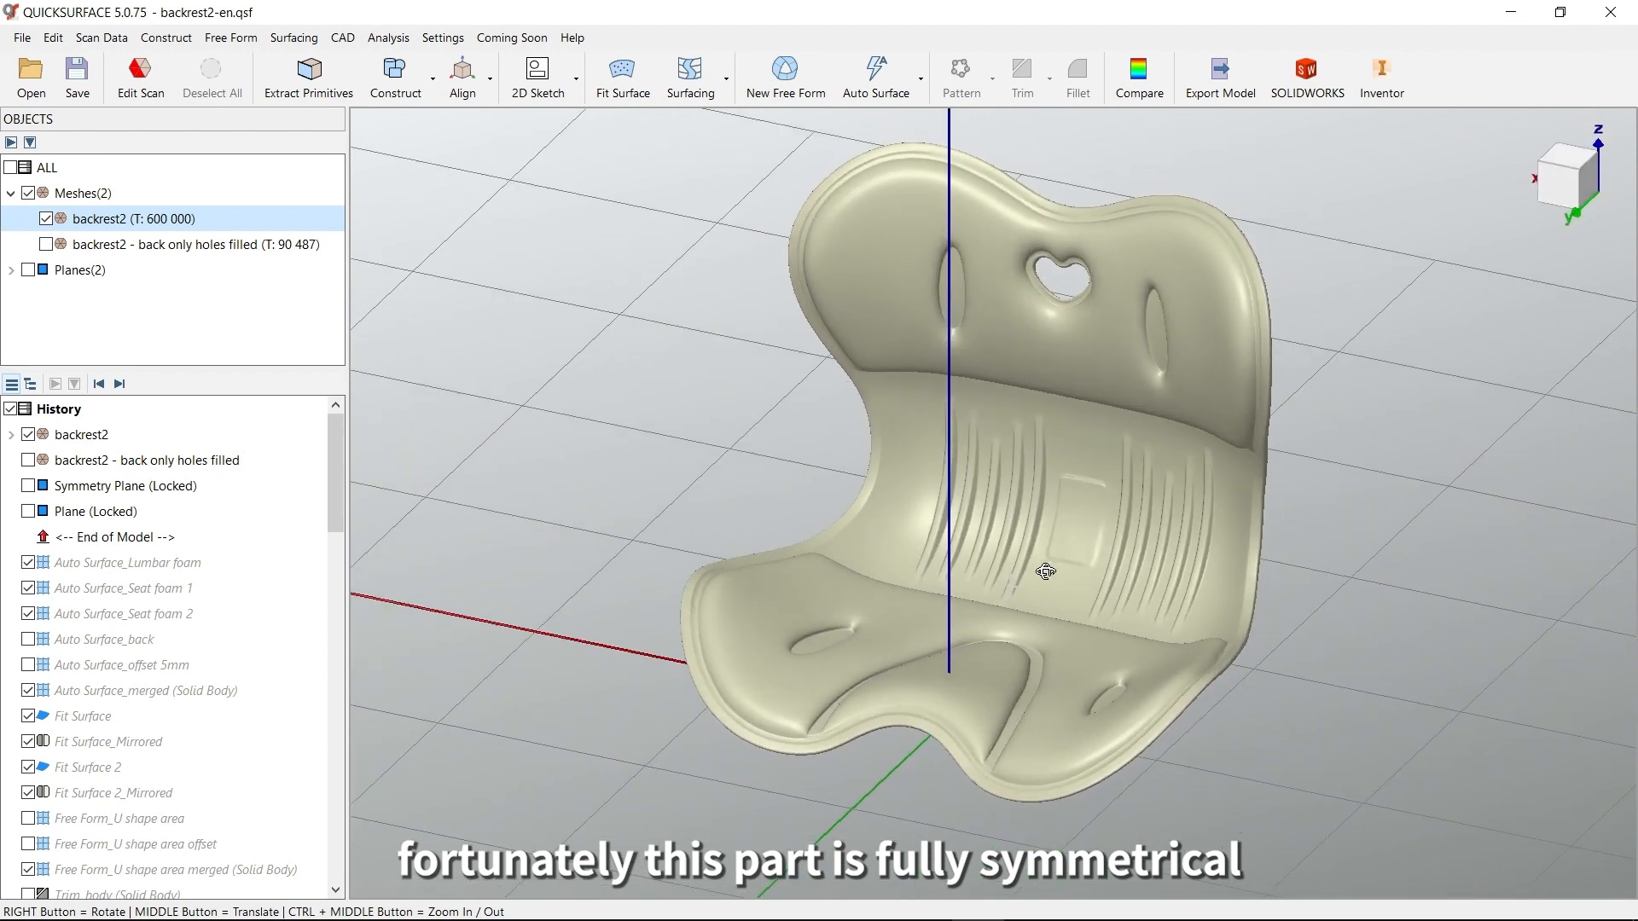
pyautogui.click(29, 485)
pyautogui.moveTo(930, 527); pyautogui.dragTo(993, 477, button='right')
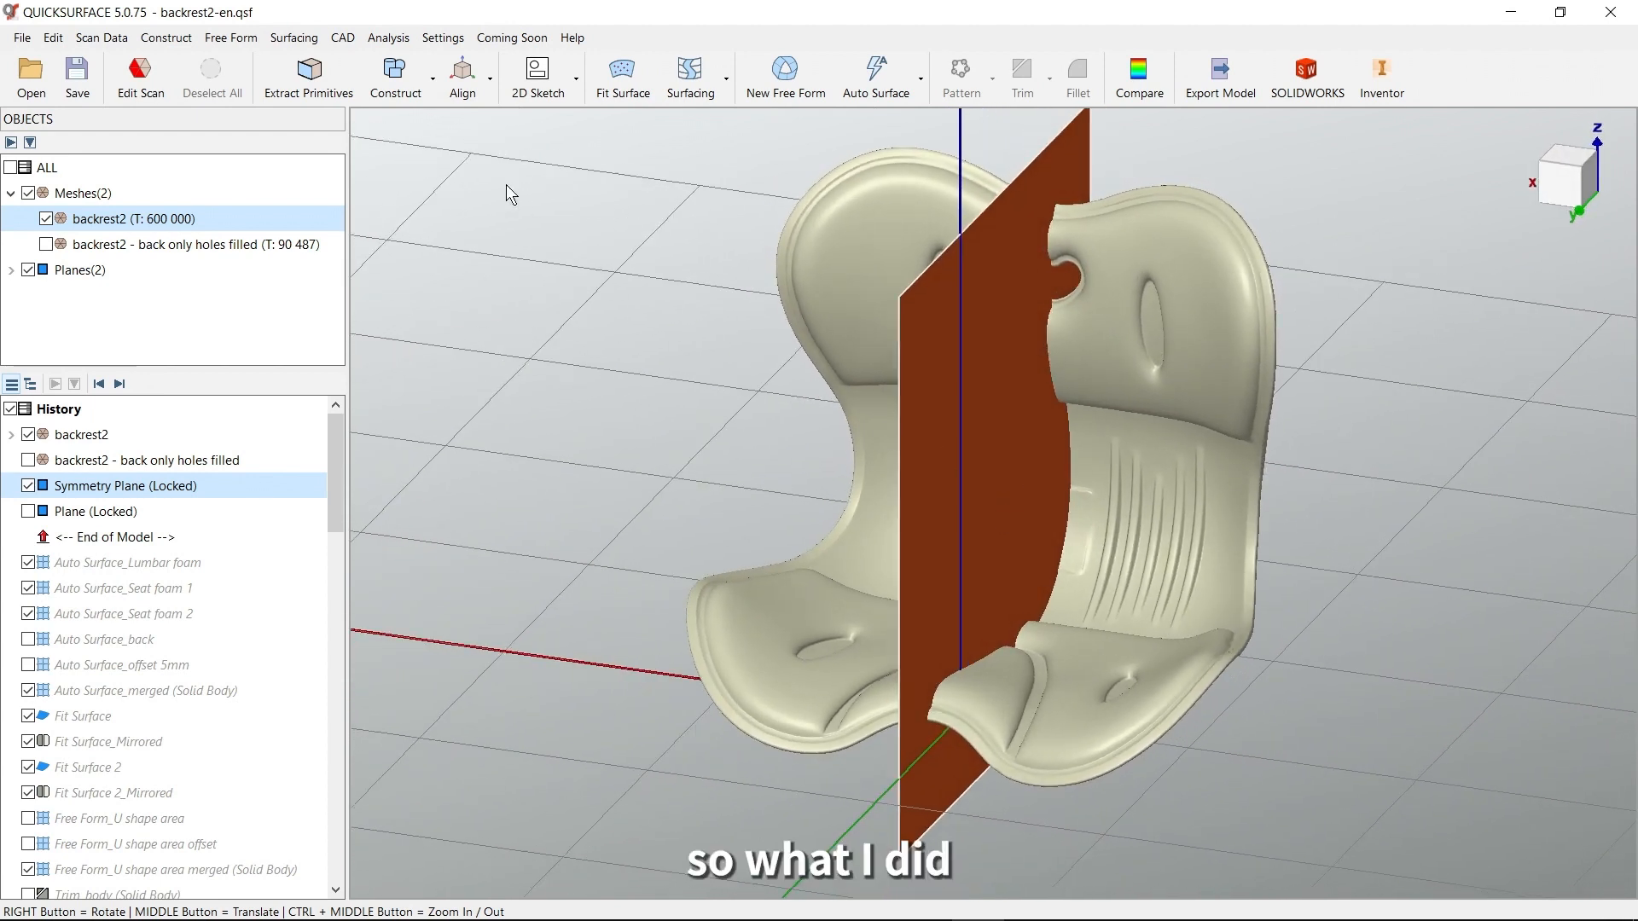
pyautogui.click(418, 107)
pyautogui.click(435, 221)
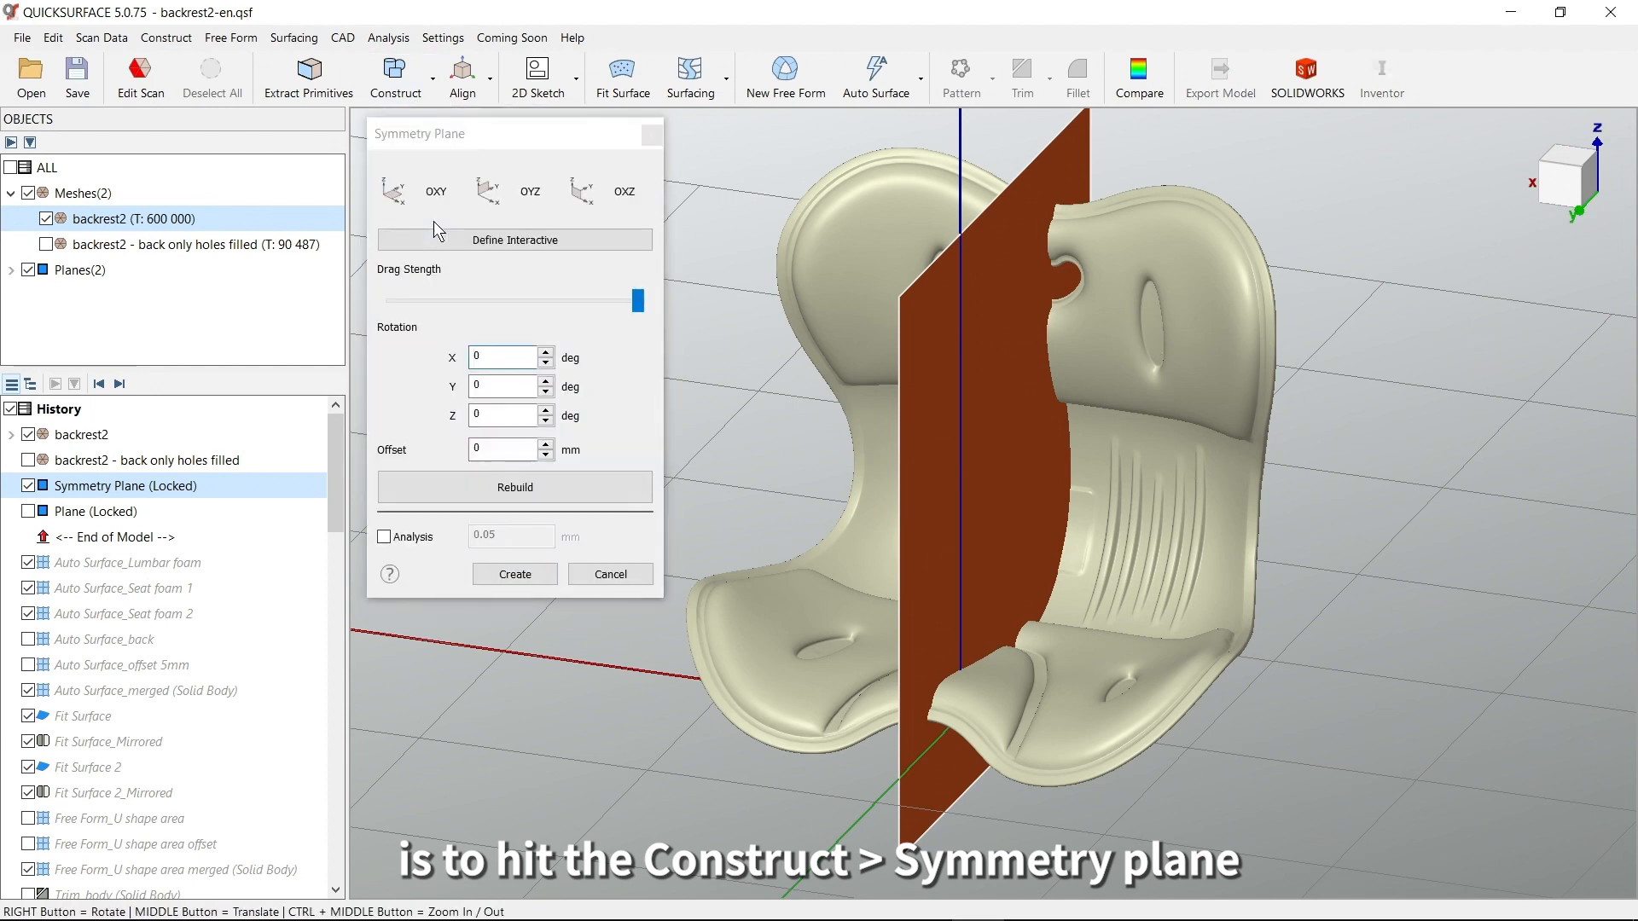
pyautogui.moveTo(929, 521); pyautogui.dragTo(1103, 493, button='right')
pyautogui.click(560, 242)
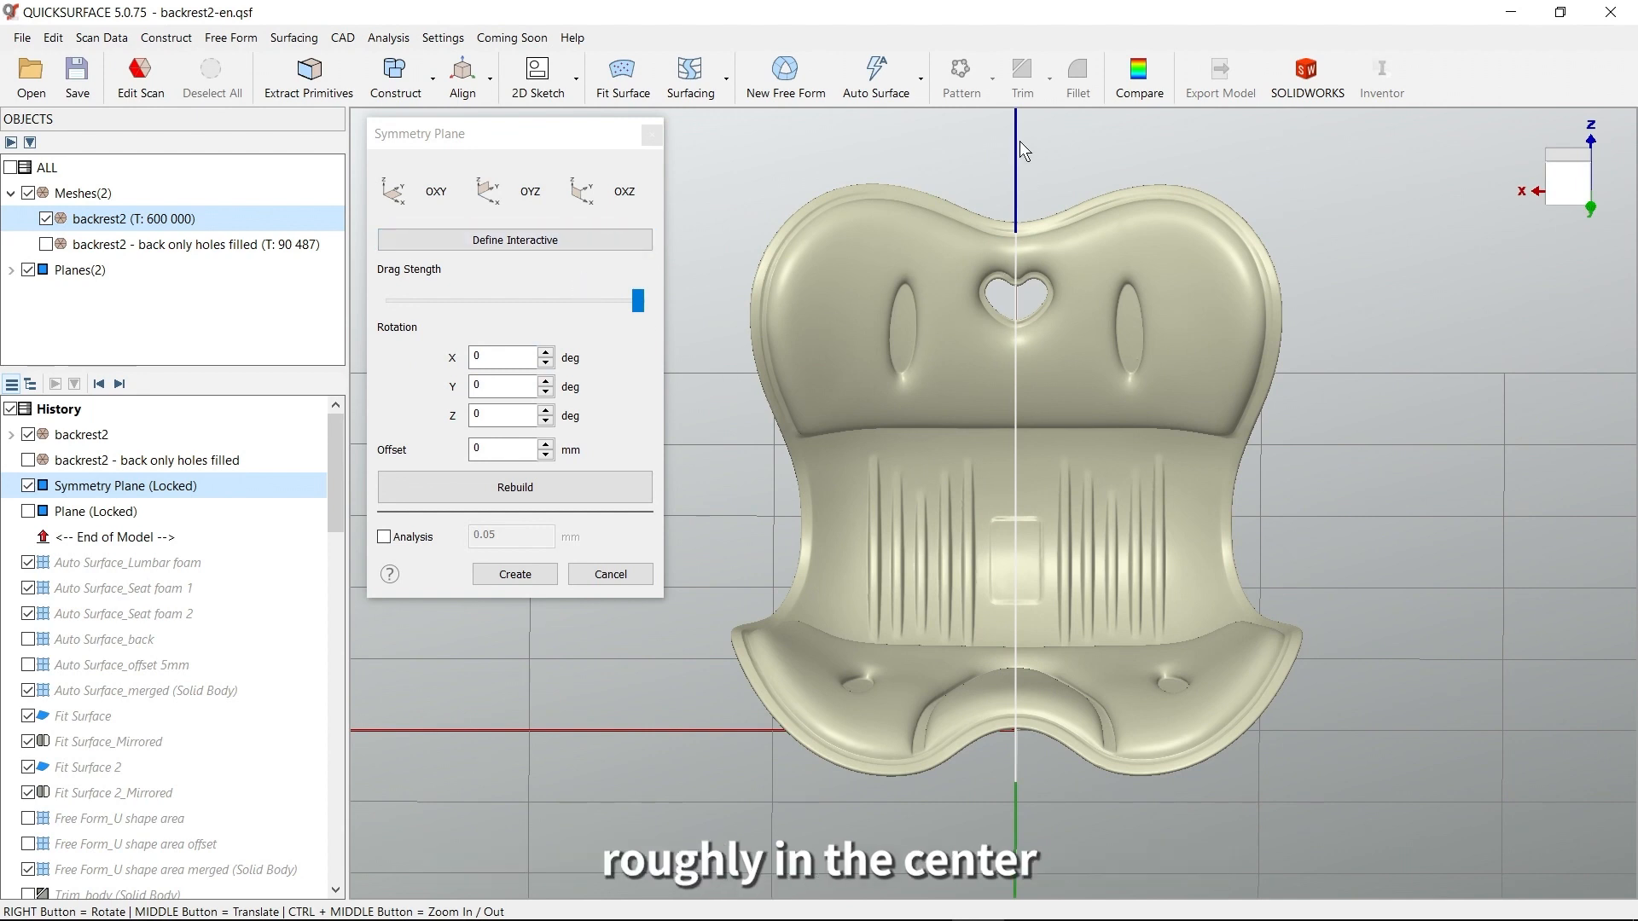
pyautogui.click(522, 492)
pyautogui.moveTo(1166, 438); pyautogui.dragTo(1056, 472, button='right')
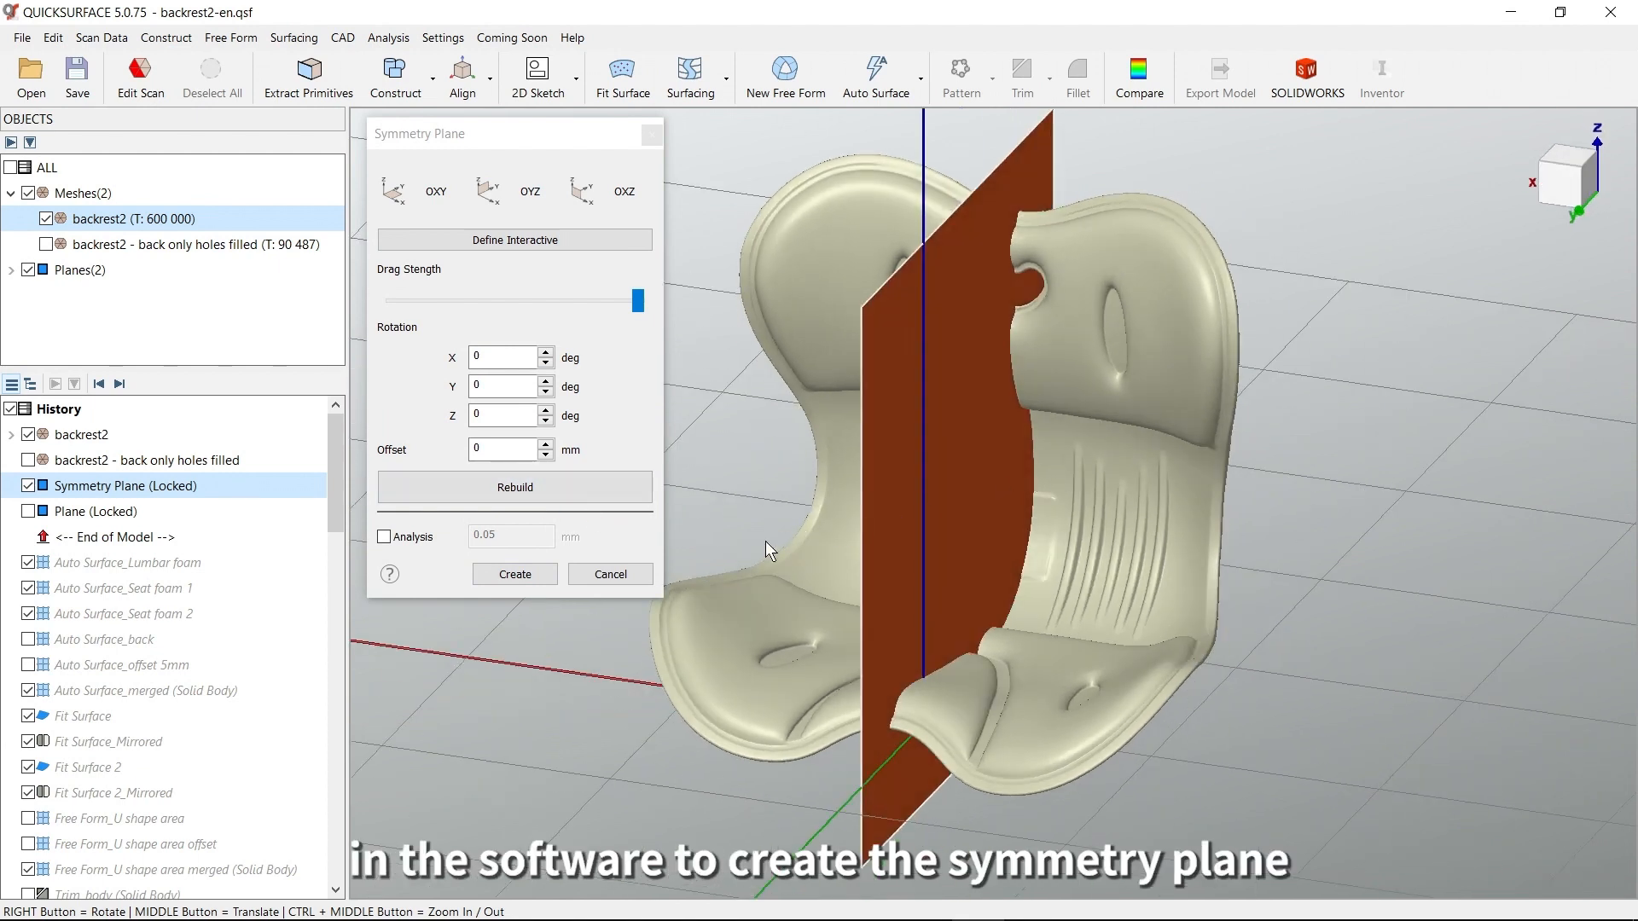
pyautogui.click(628, 580)
# Show the locked Plane at the feet on the underside of the seat
pyautogui.moveTo(933, 550); pyautogui.dragTo(1077, 532, button='right')
pyautogui.moveTo(944, 375); pyautogui.dragTo(961, 471, button='right')
pyautogui.click(28, 511)
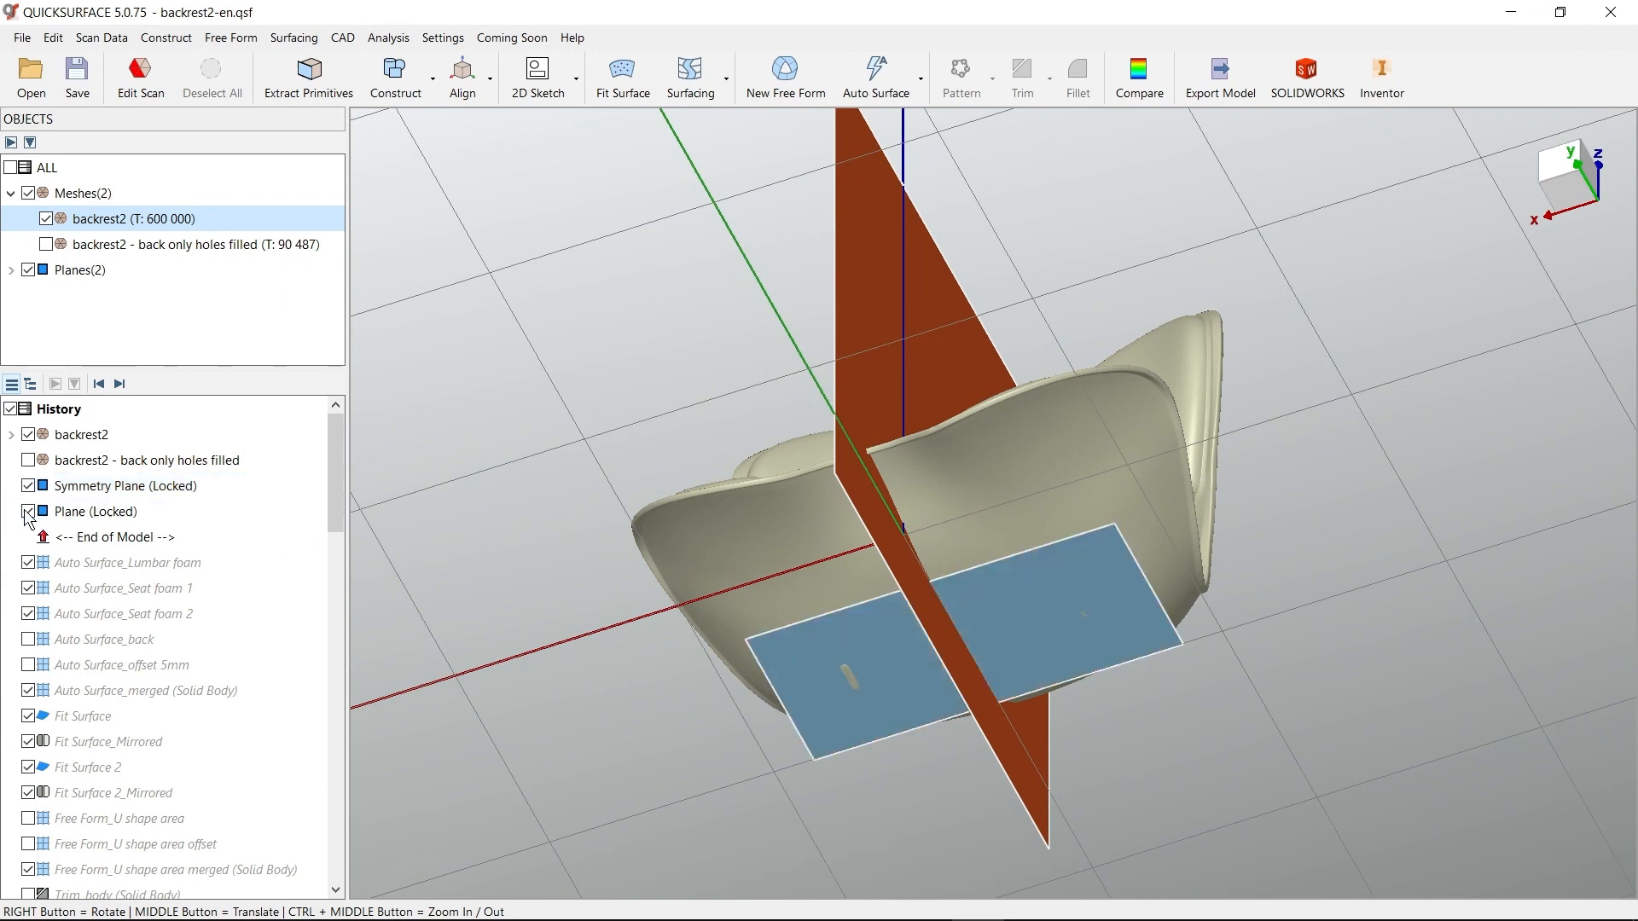
pyautogui.click(96, 511)
pyautogui.moveTo(991, 617); pyautogui.dragTo(991, 602, button='right')
pyautogui.scroll(3, 889, 697)
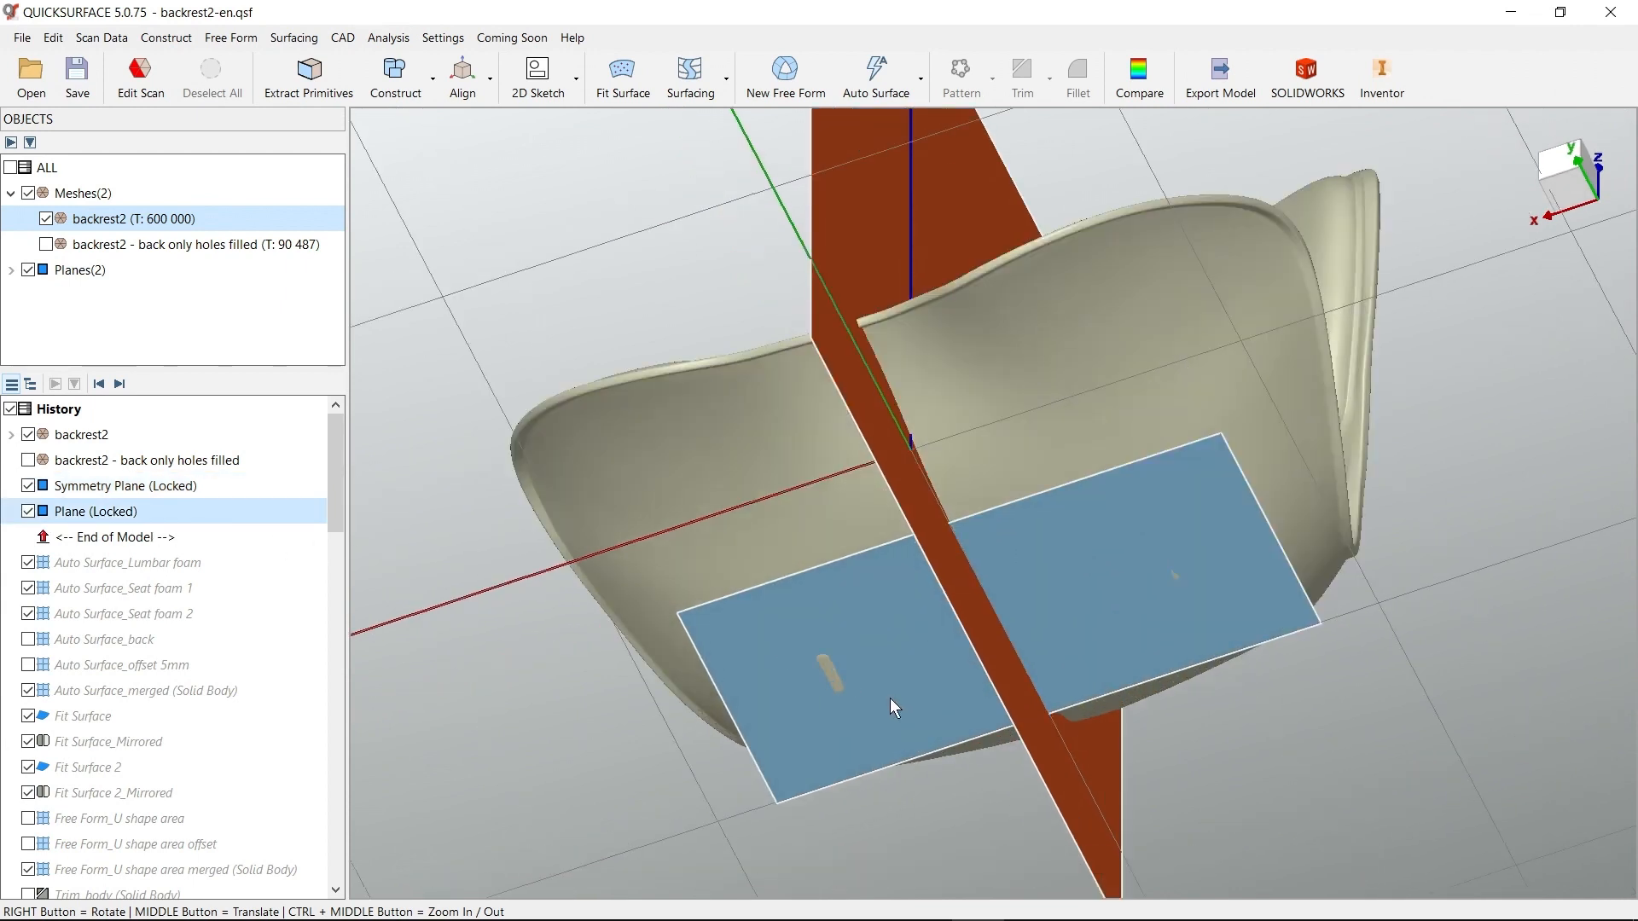
pyautogui.moveTo(888, 698); pyautogui.dragTo(893, 581, button='middle')
pyautogui.scroll(6, 893, 582)
# Hide the locked Plane temporarily to inspect the small flat areas on the bottoms of both feet
pyautogui.click(29, 511)
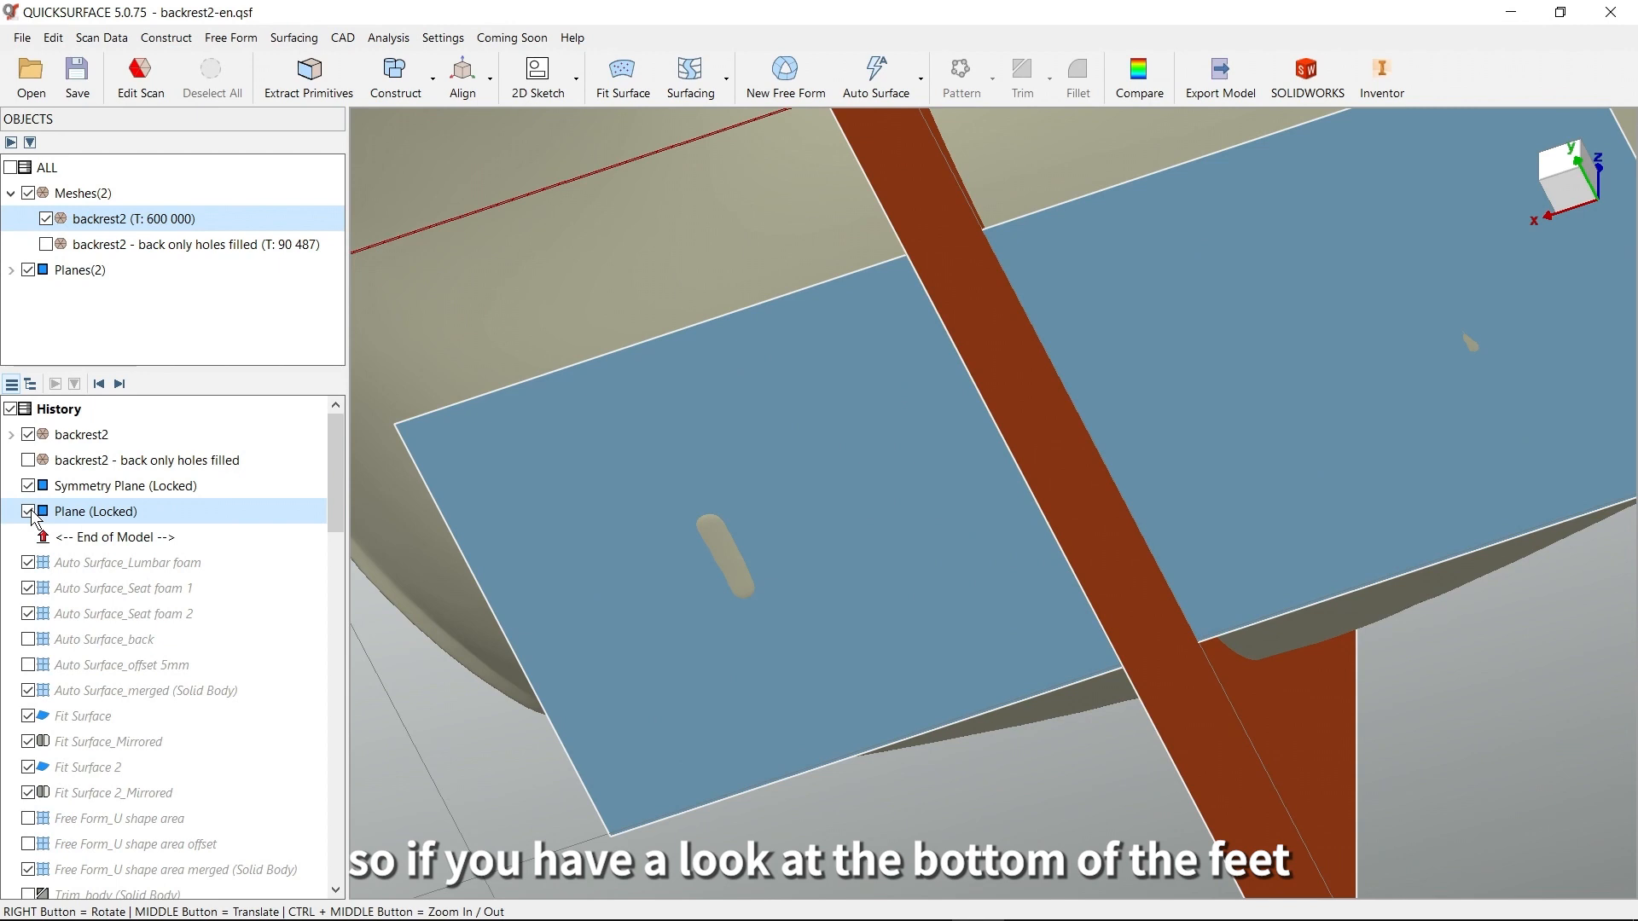
pyautogui.scroll(3, 847, 541)
pyautogui.moveTo(750, 614); pyautogui.dragTo(729, 483, button='right')
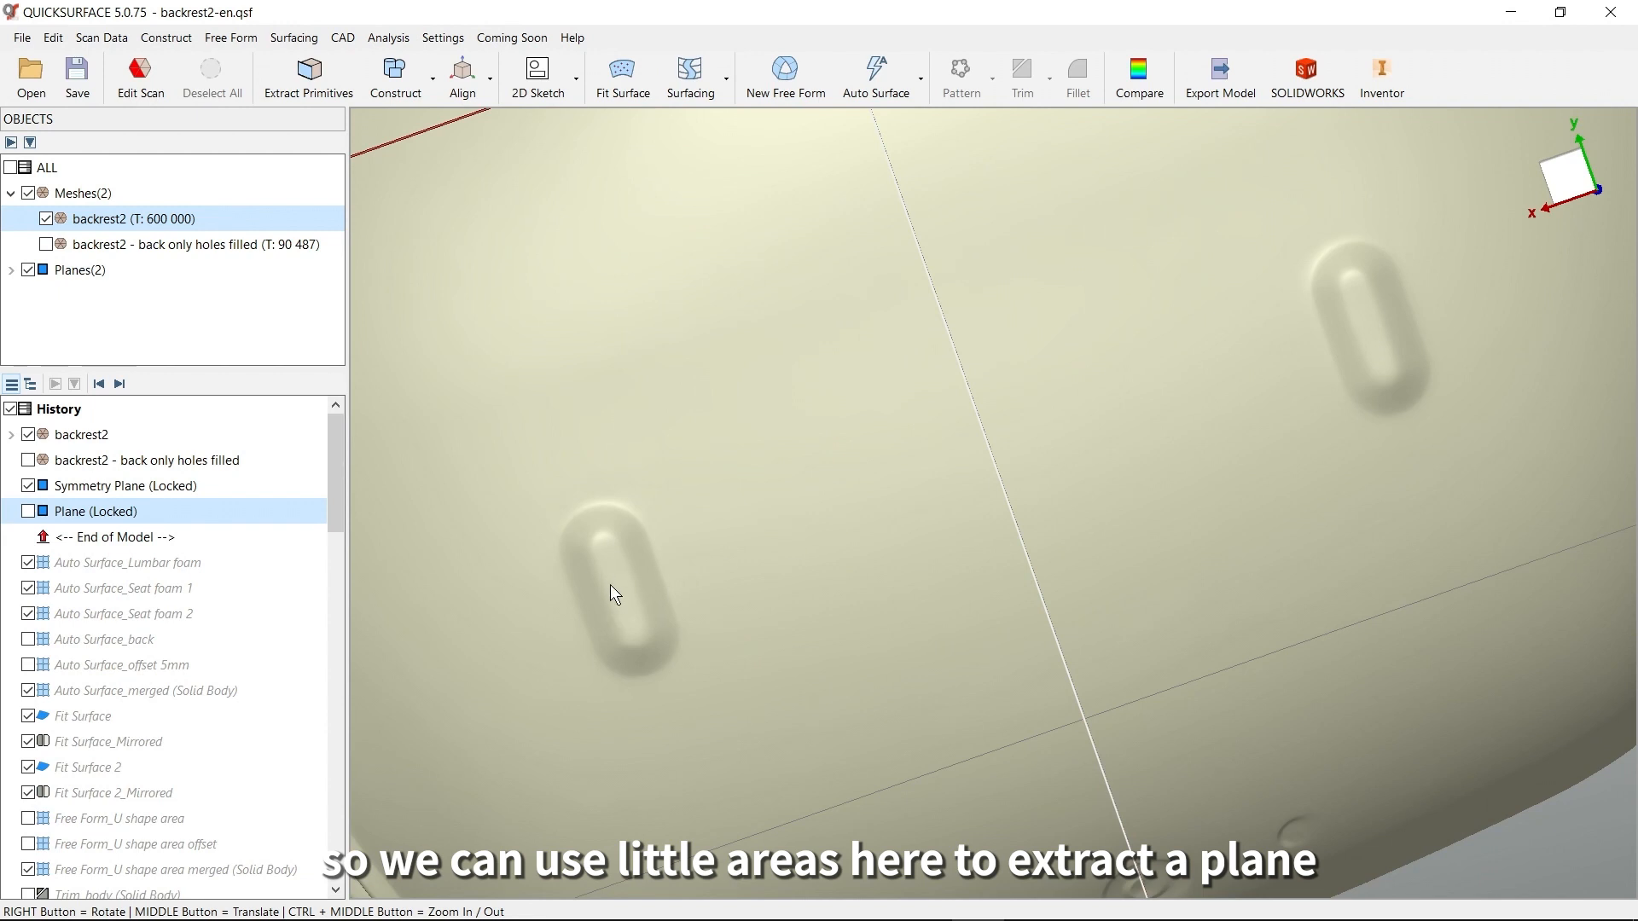
pyautogui.click(28, 511)
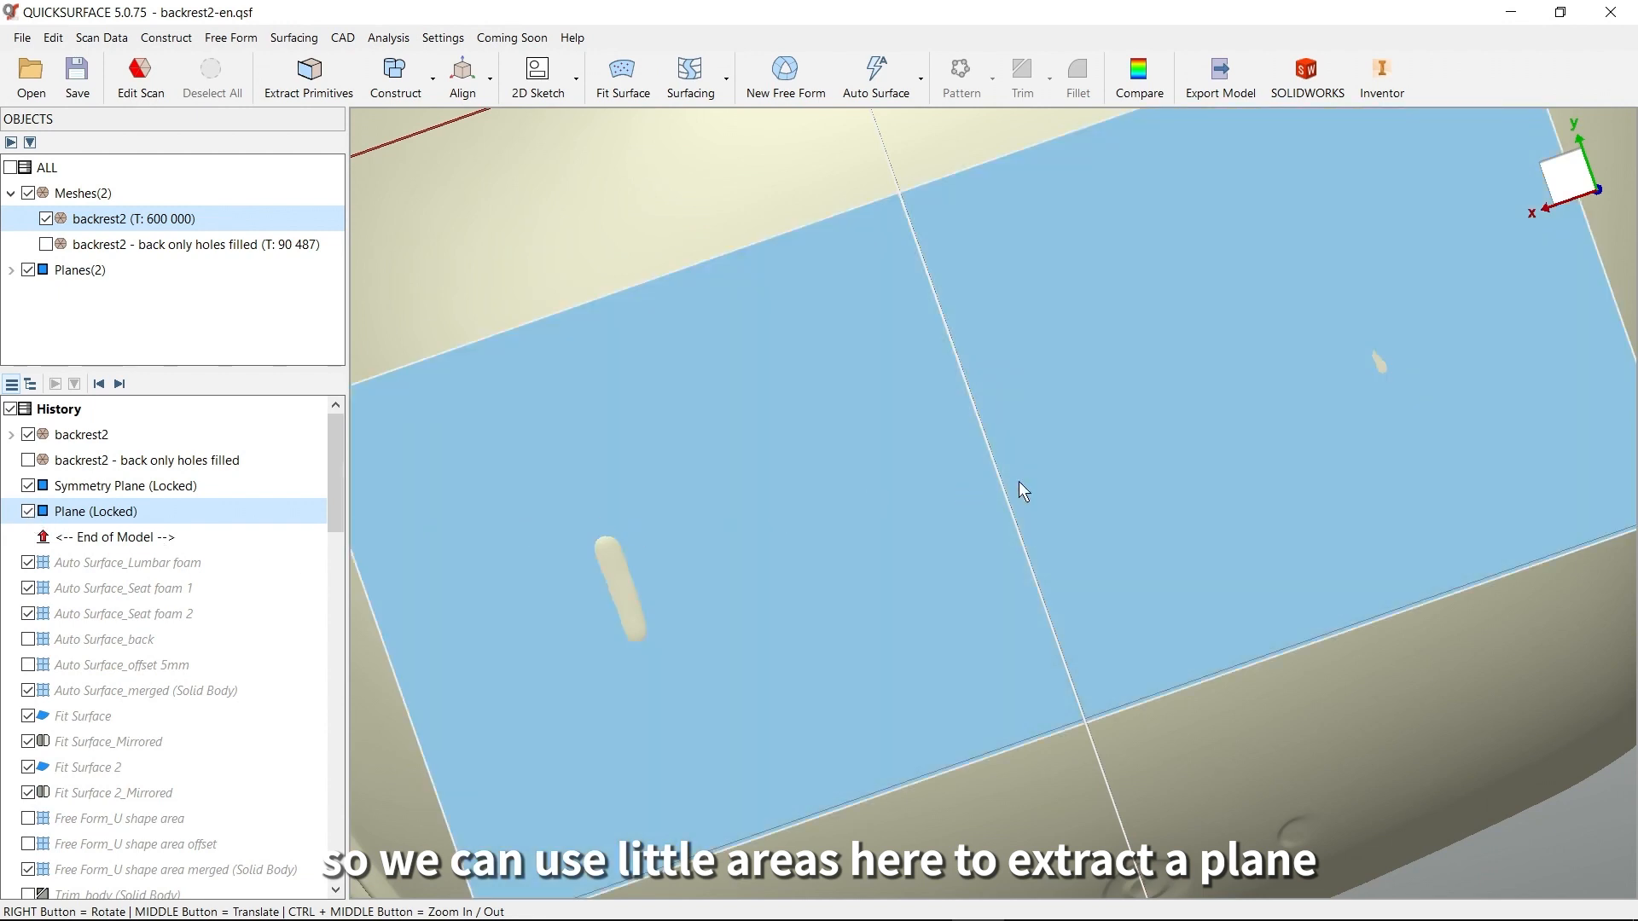
# Compare the backrest2 mesh with the visible planes to check the deviation at the feet, and close the comparison
pyautogui.scroll(-3, 1136, 443)
pyautogui.moveTo(1134, 441); pyautogui.dragTo(1056, 520, button='right')
pyautogui.click(1138, 81)
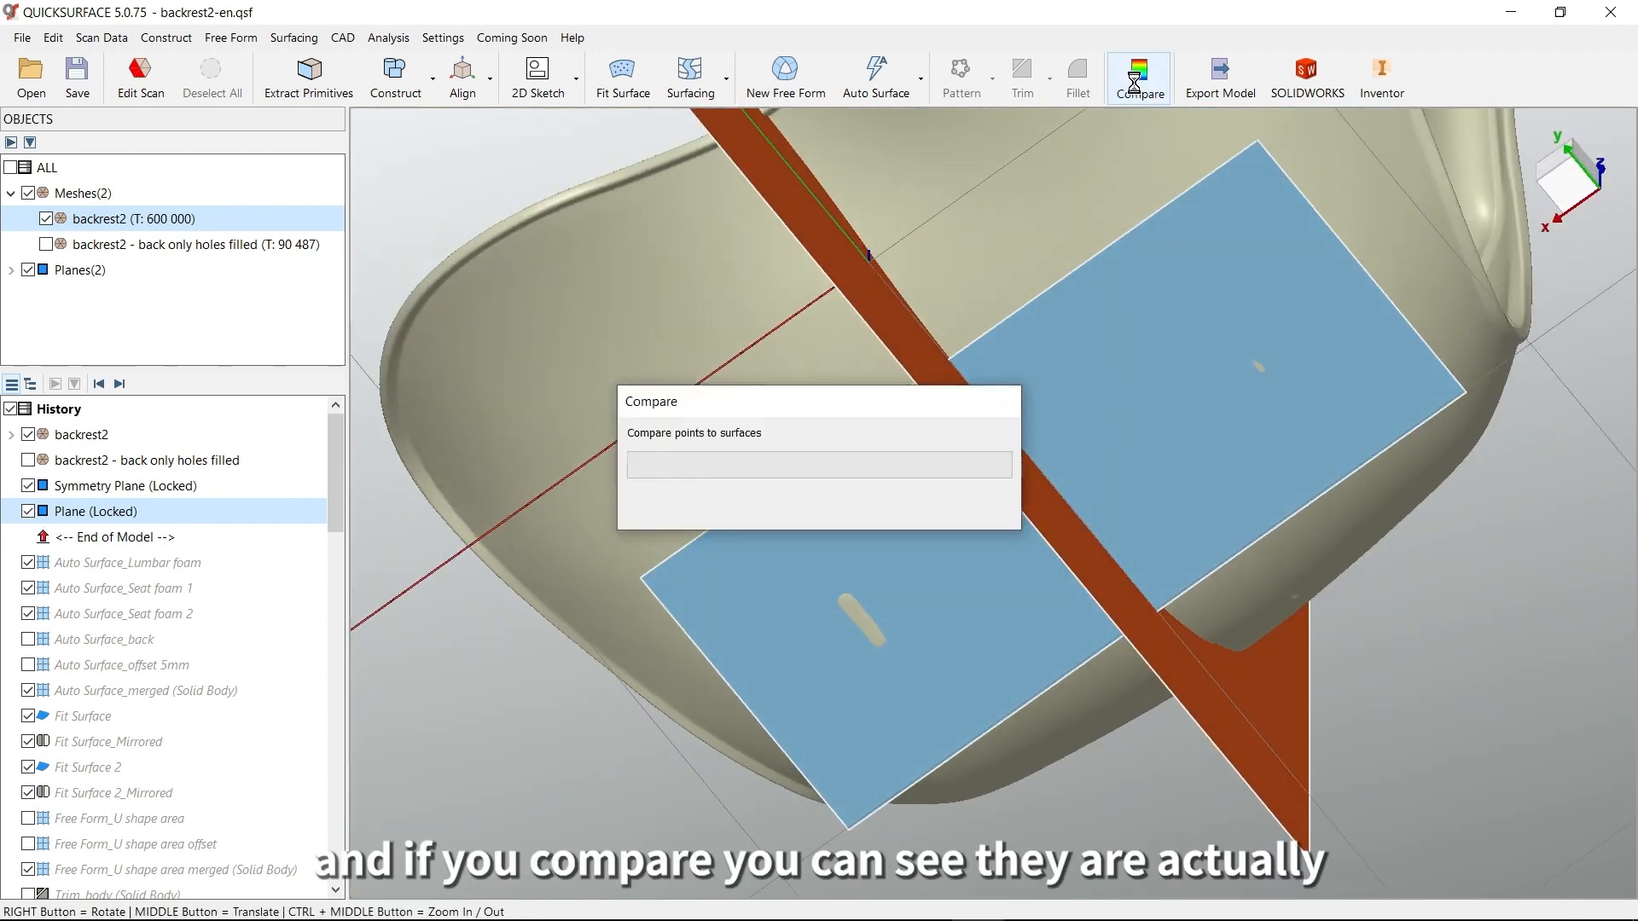
pyautogui.click(1251, 394)
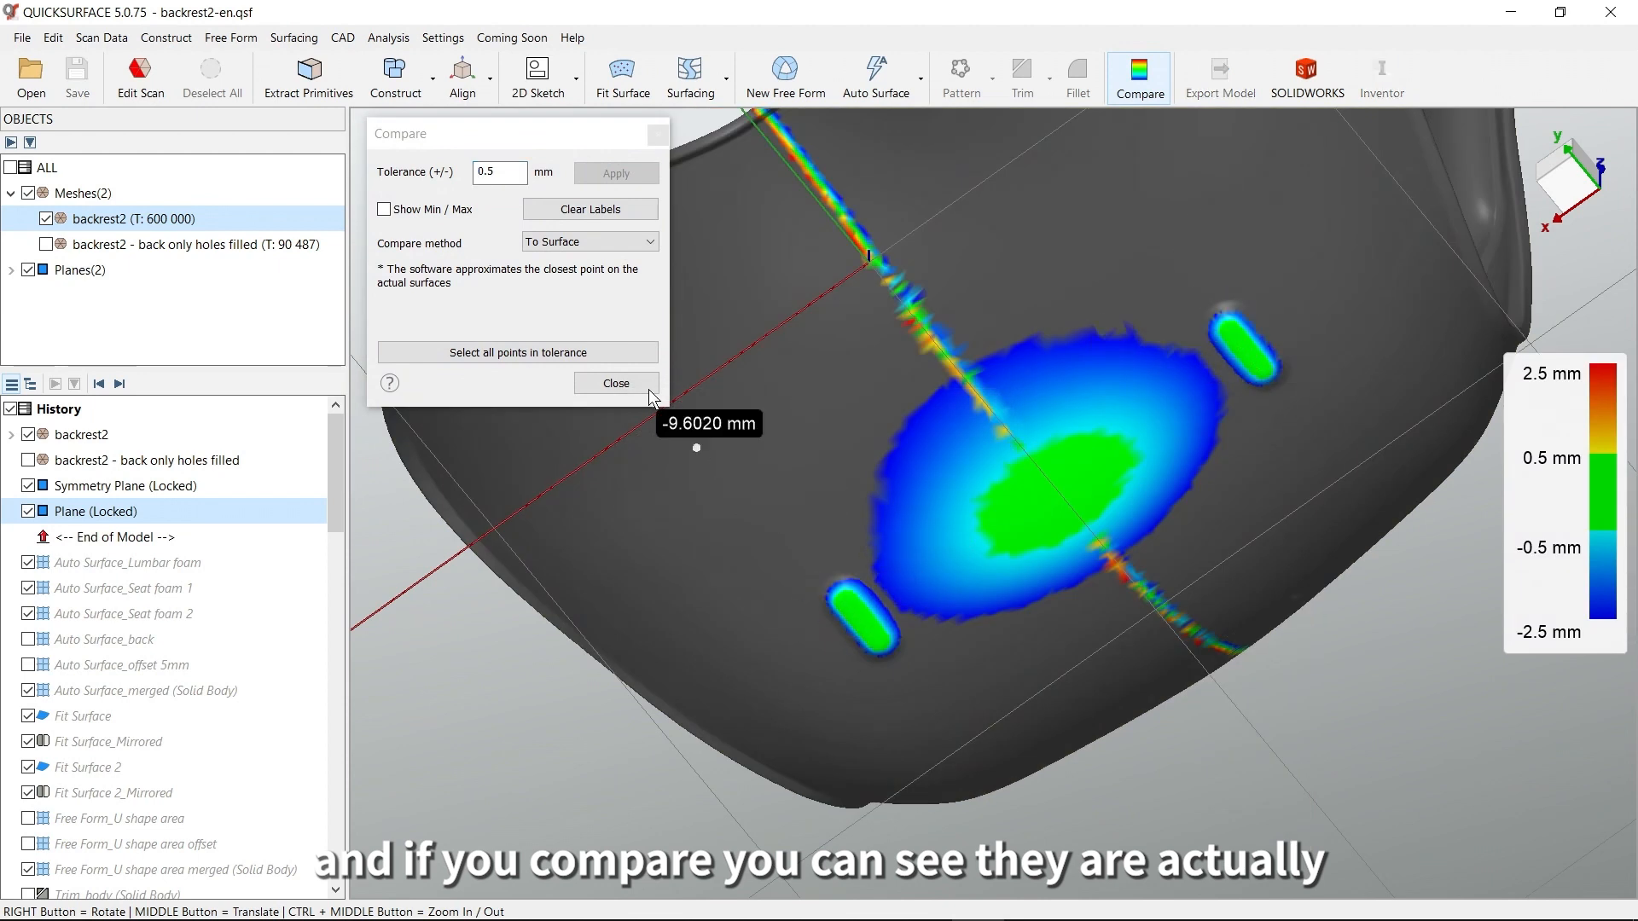
pyautogui.click(615, 389)
pyautogui.moveTo(1090, 606); pyautogui.dragTo(1133, 360, button='right')
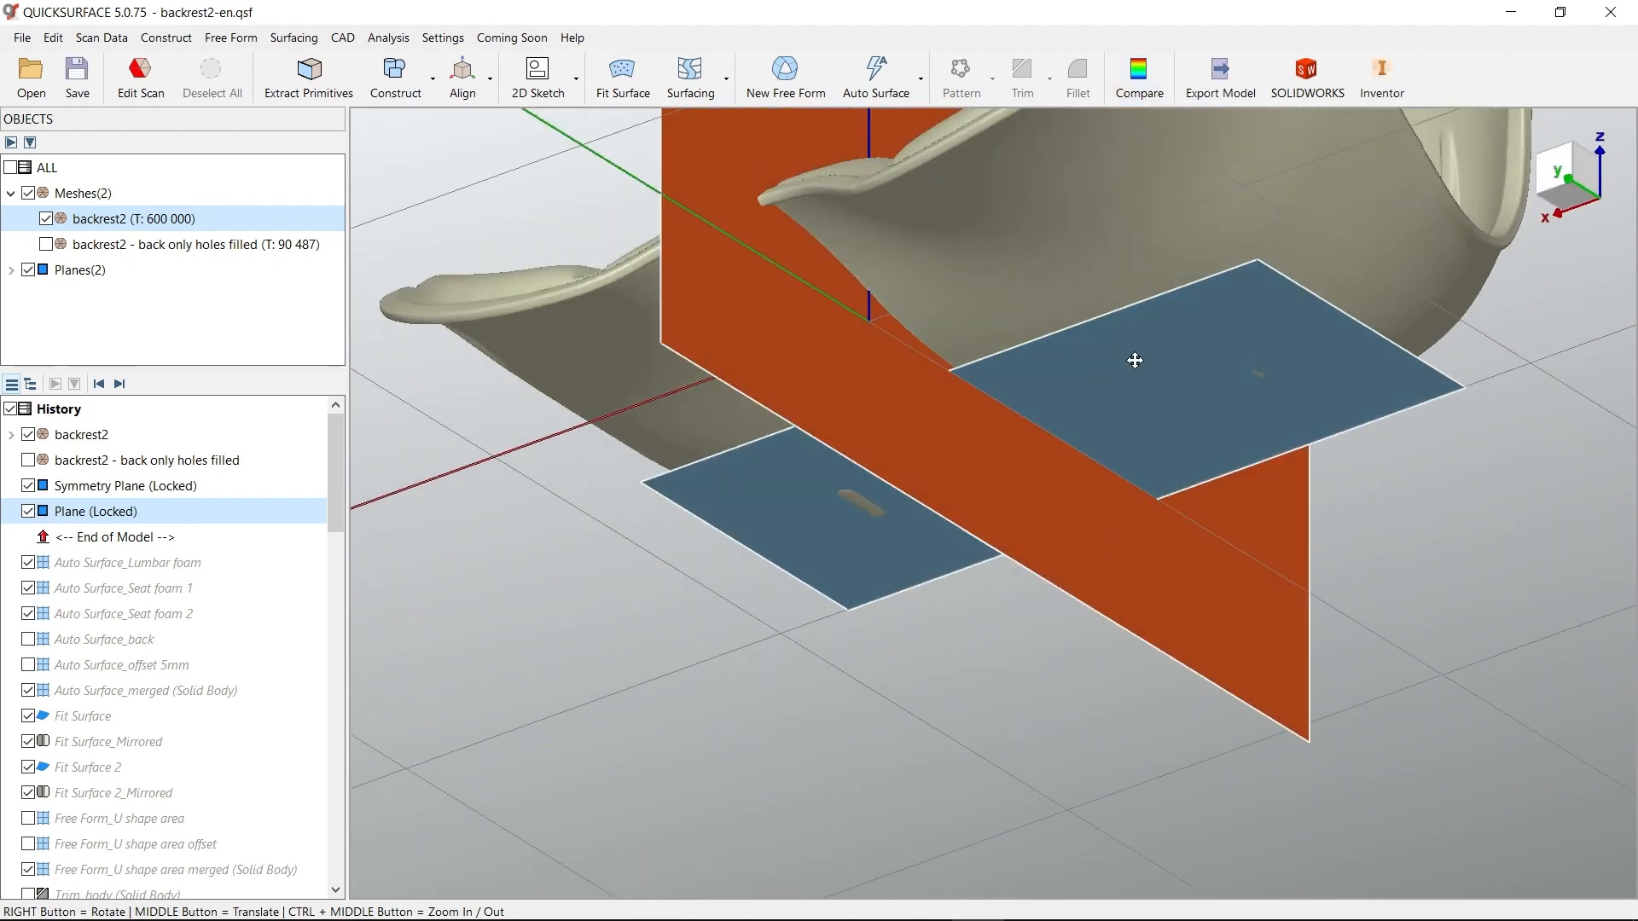
pyautogui.moveTo(1133, 360); pyautogui.dragTo(1108, 613, button='middle')
pyautogui.moveTo(1100, 429); pyautogui.dragTo(1117, 672, button='right')
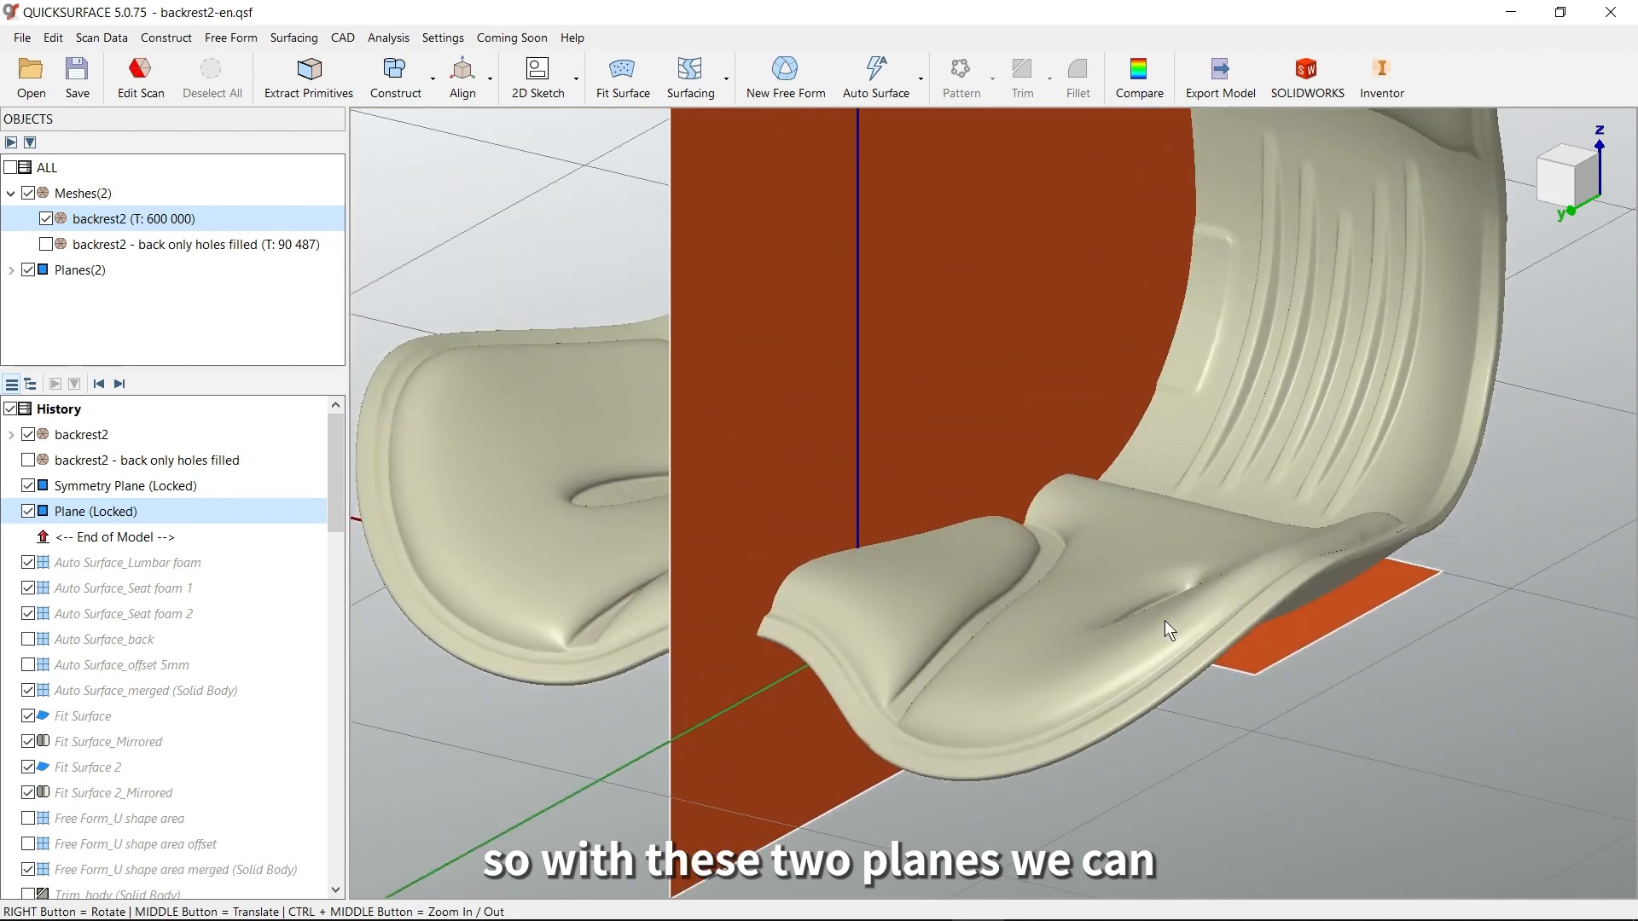
pyautogui.moveTo(1176, 598); pyautogui.dragTo(1189, 544, button='right')
pyautogui.moveTo(1134, 445); pyautogui.dragTo(1045, 512, button='right')
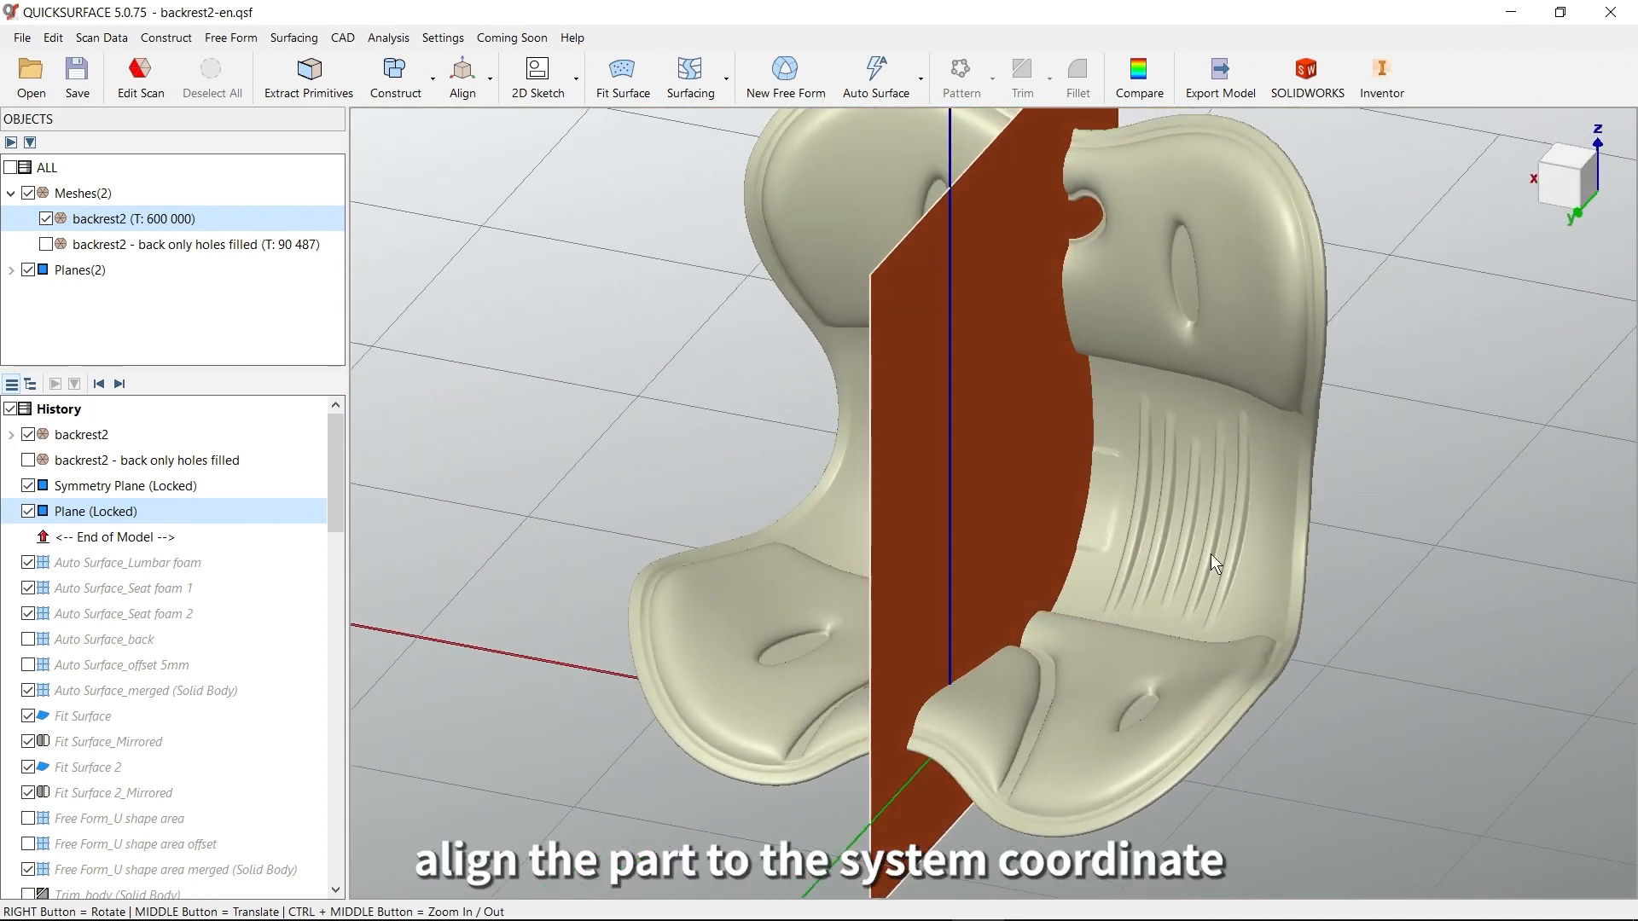
pyautogui.click(473, 93)
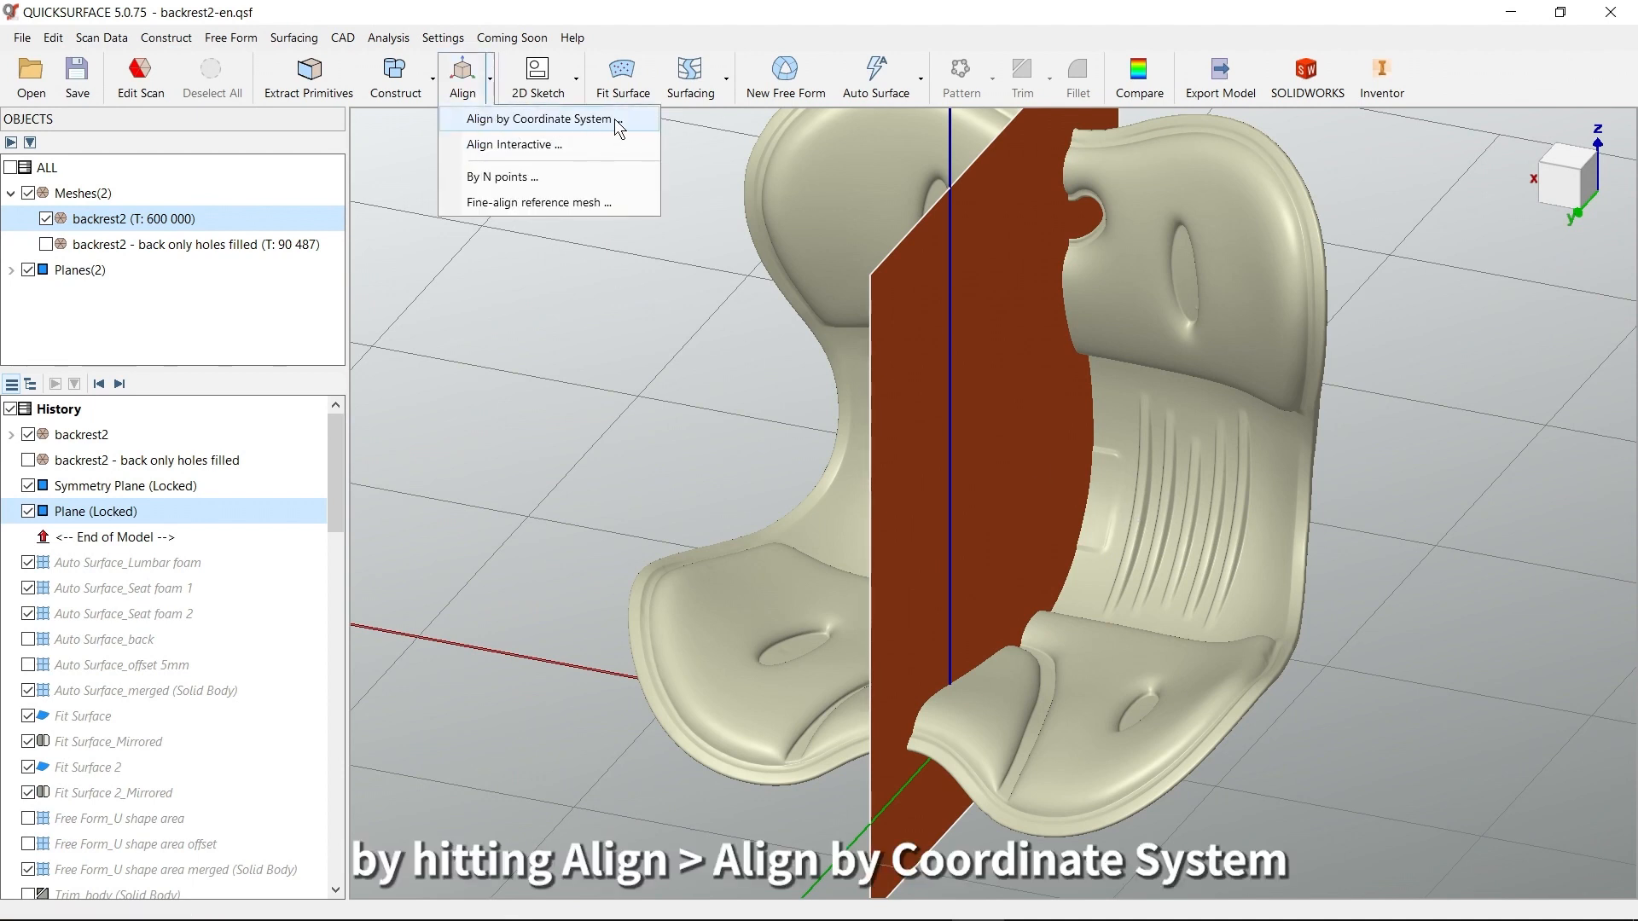
pyautogui.click(611, 329)
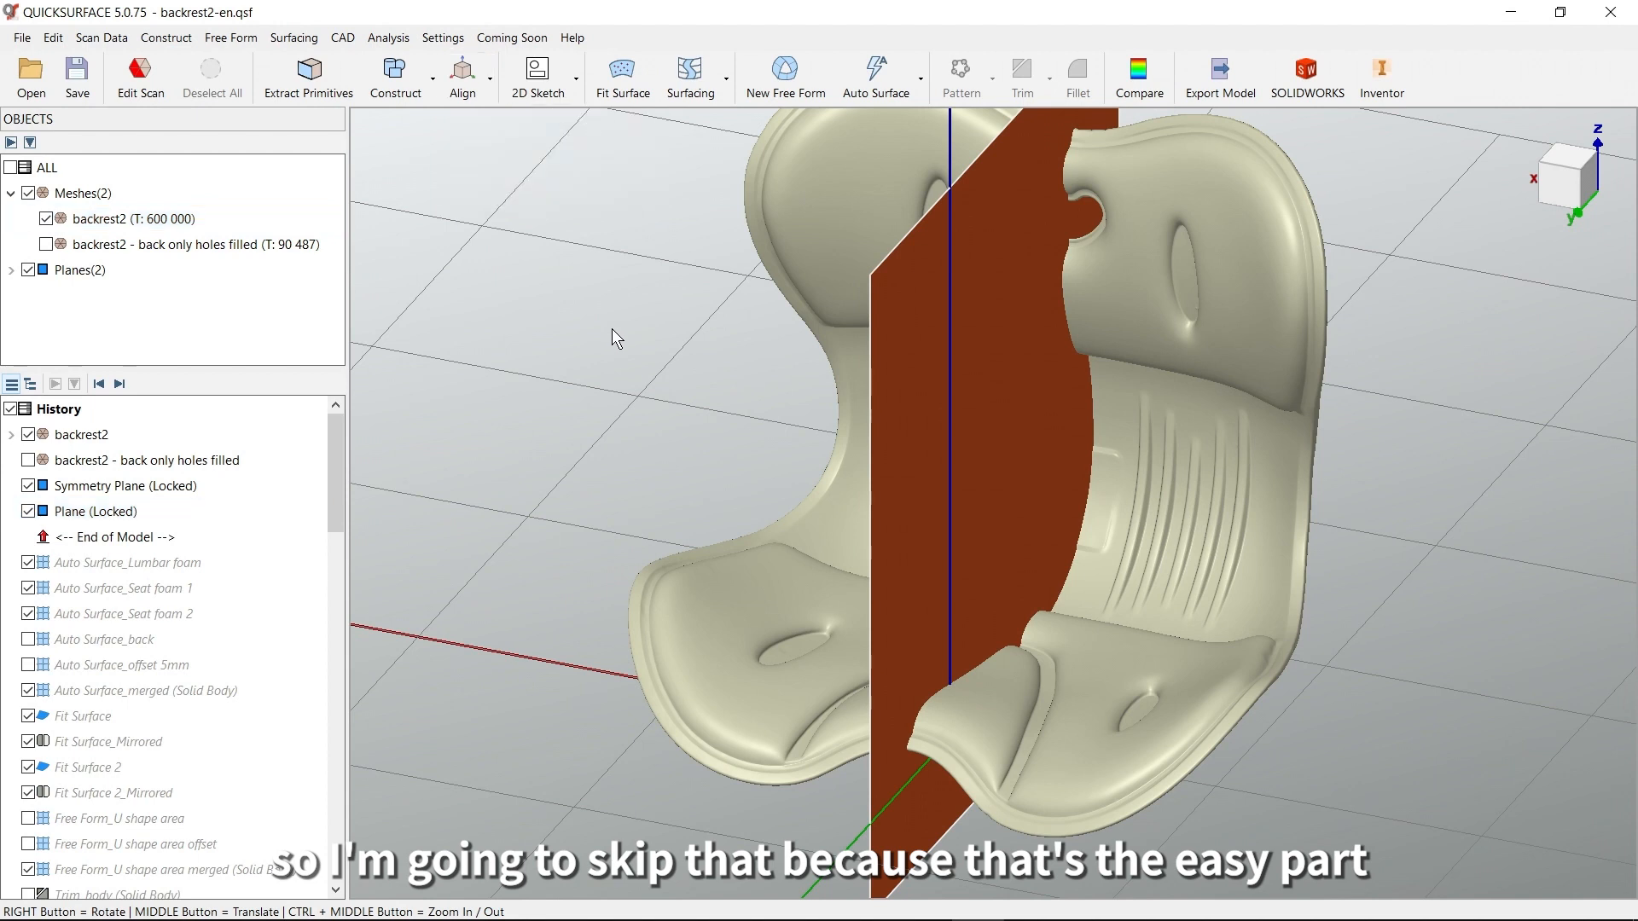
# Hide the locked Symmetry Plane and the locked Plane, and turn off the coordinate system display
pyautogui.moveTo(739, 396)
pyautogui.mouseDown(button='right')
pyautogui.moveTo(853, 384)
pyautogui.moveTo(674, 365)
pyautogui.mouseUp(button='right')
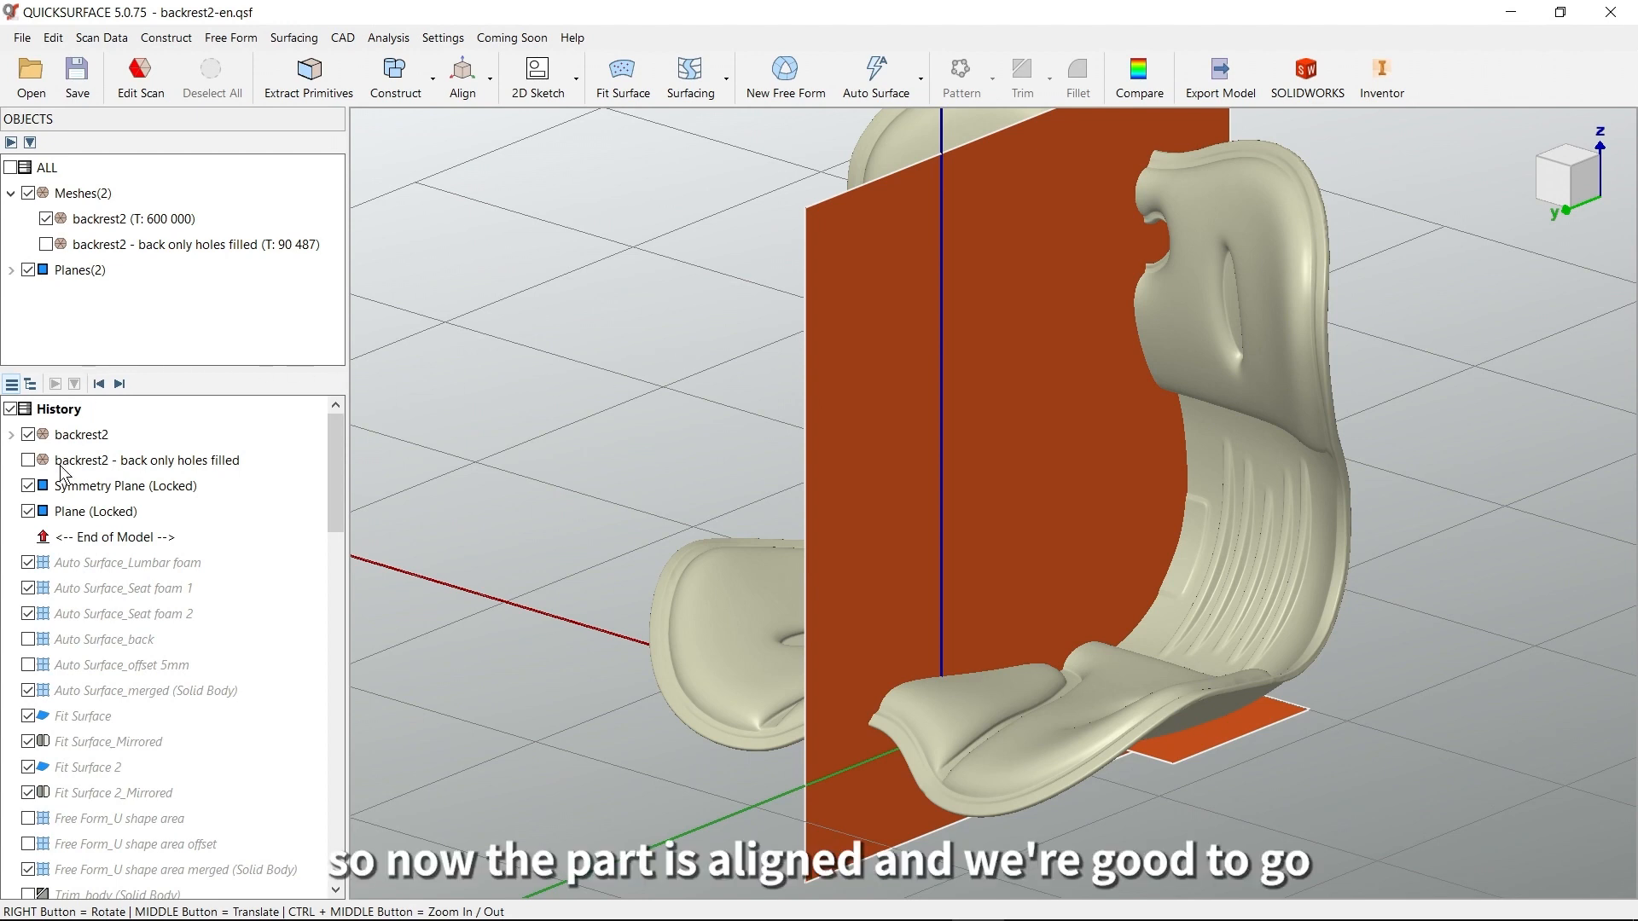
pyautogui.click(28, 487)
pyautogui.click(28, 512)
pyautogui.moveTo(728, 552); pyautogui.dragTo(810, 586, button='right')
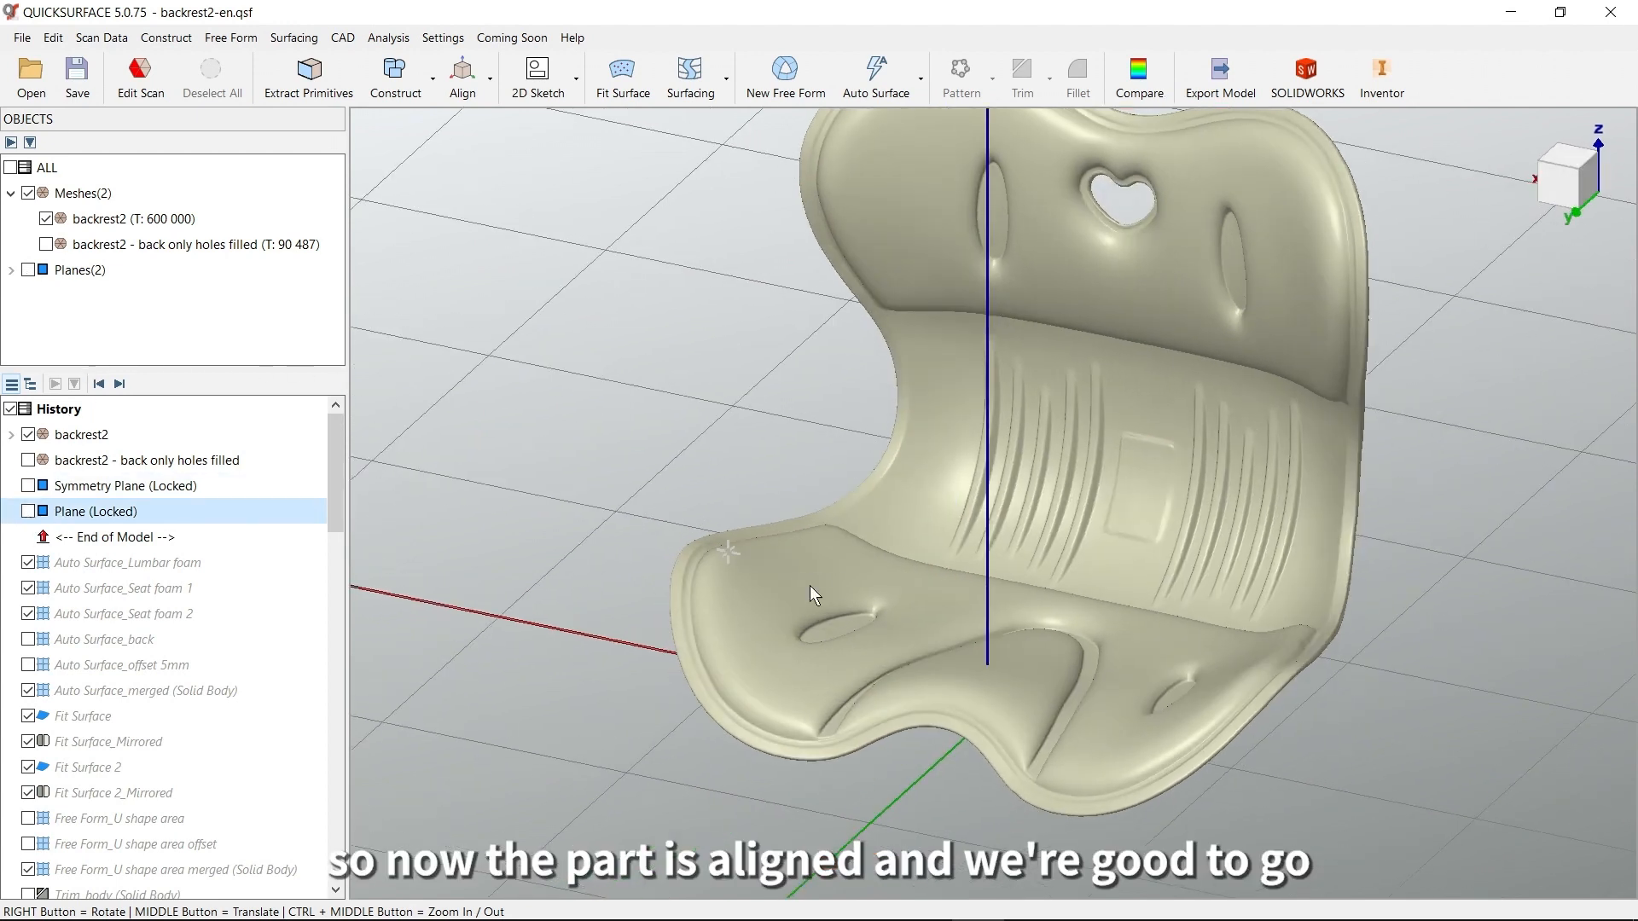
pyautogui.rightClick(1560, 167)
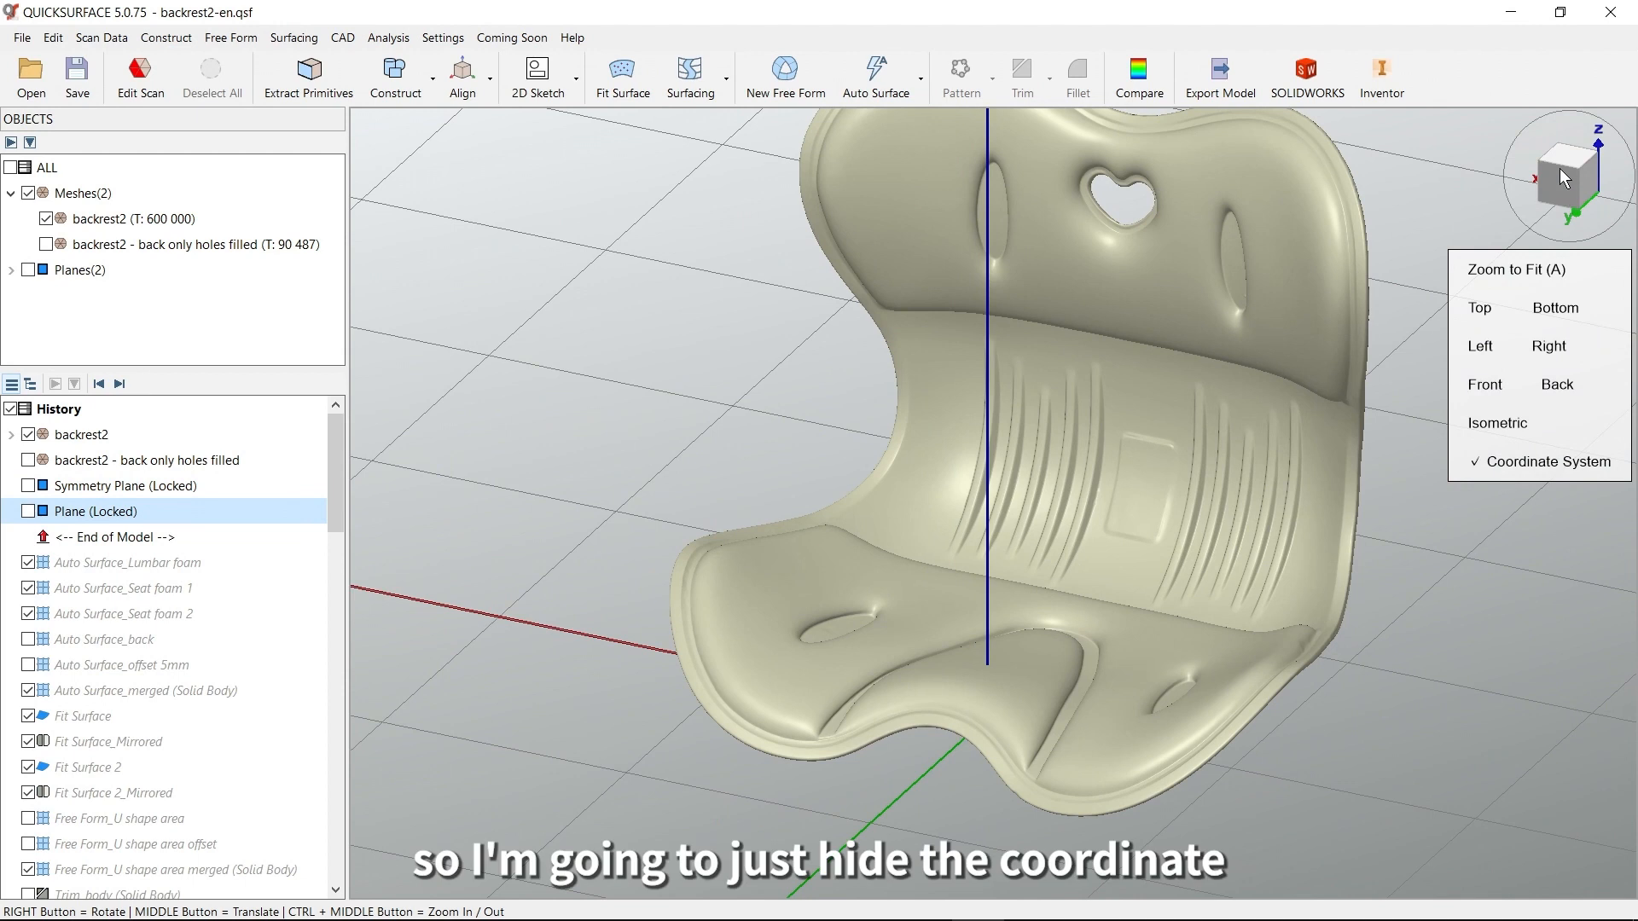
pyautogui.click(1519, 465)
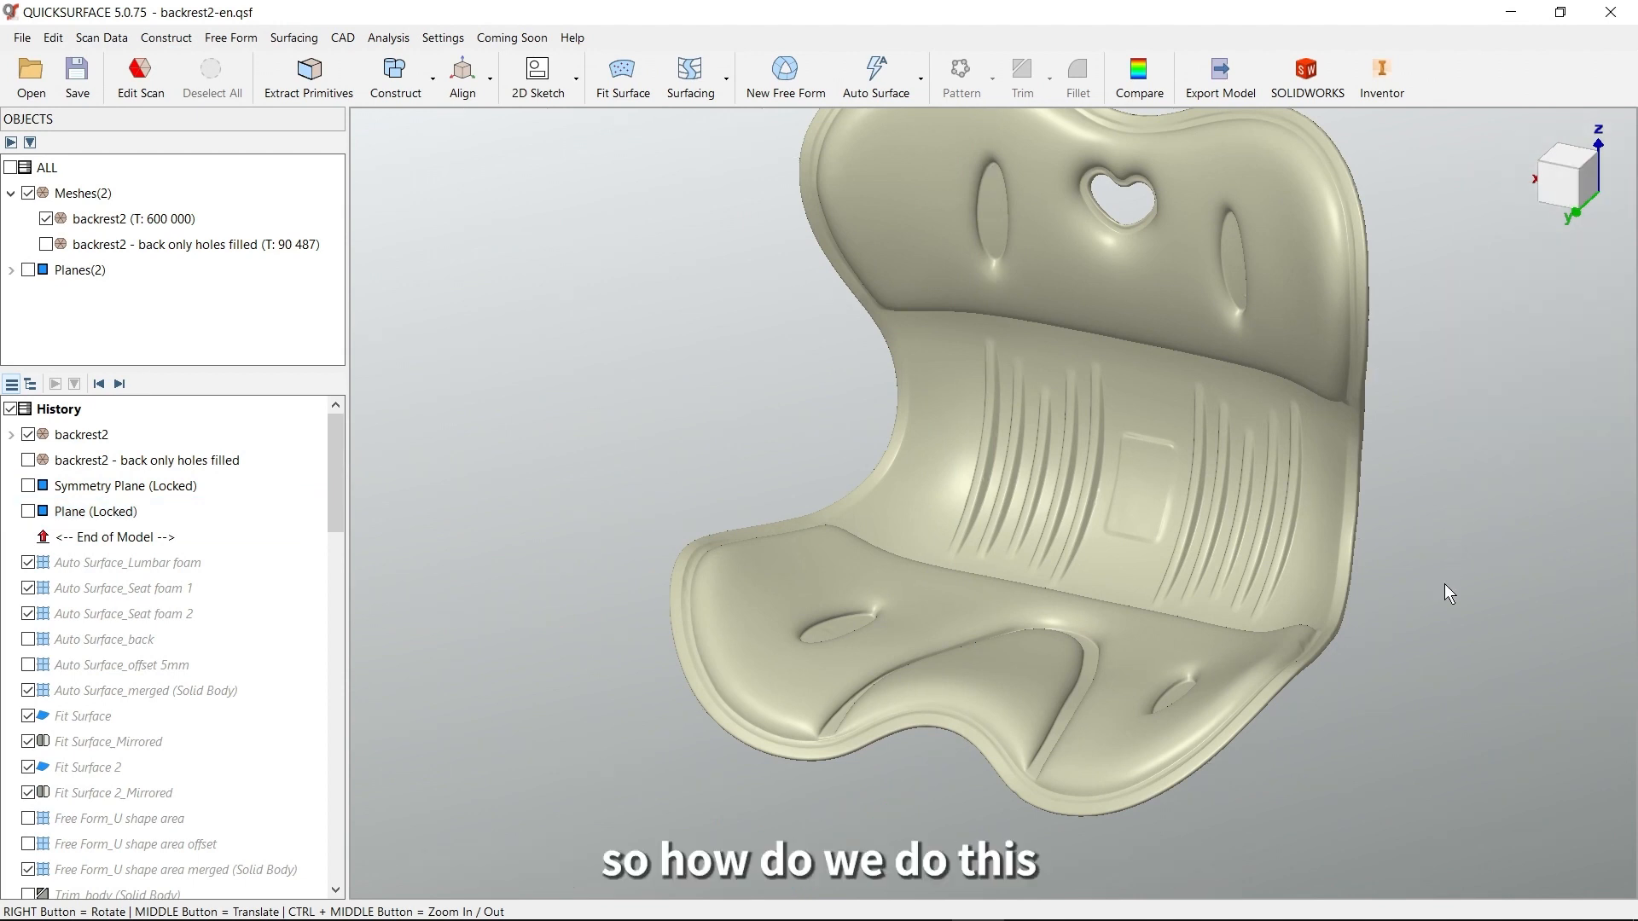
# Expand the saved selections under the backrest2 mesh and look at the Edit Scan tools without changing anything
pyautogui.moveTo(748, 502); pyautogui.dragTo(847, 490, button='right')
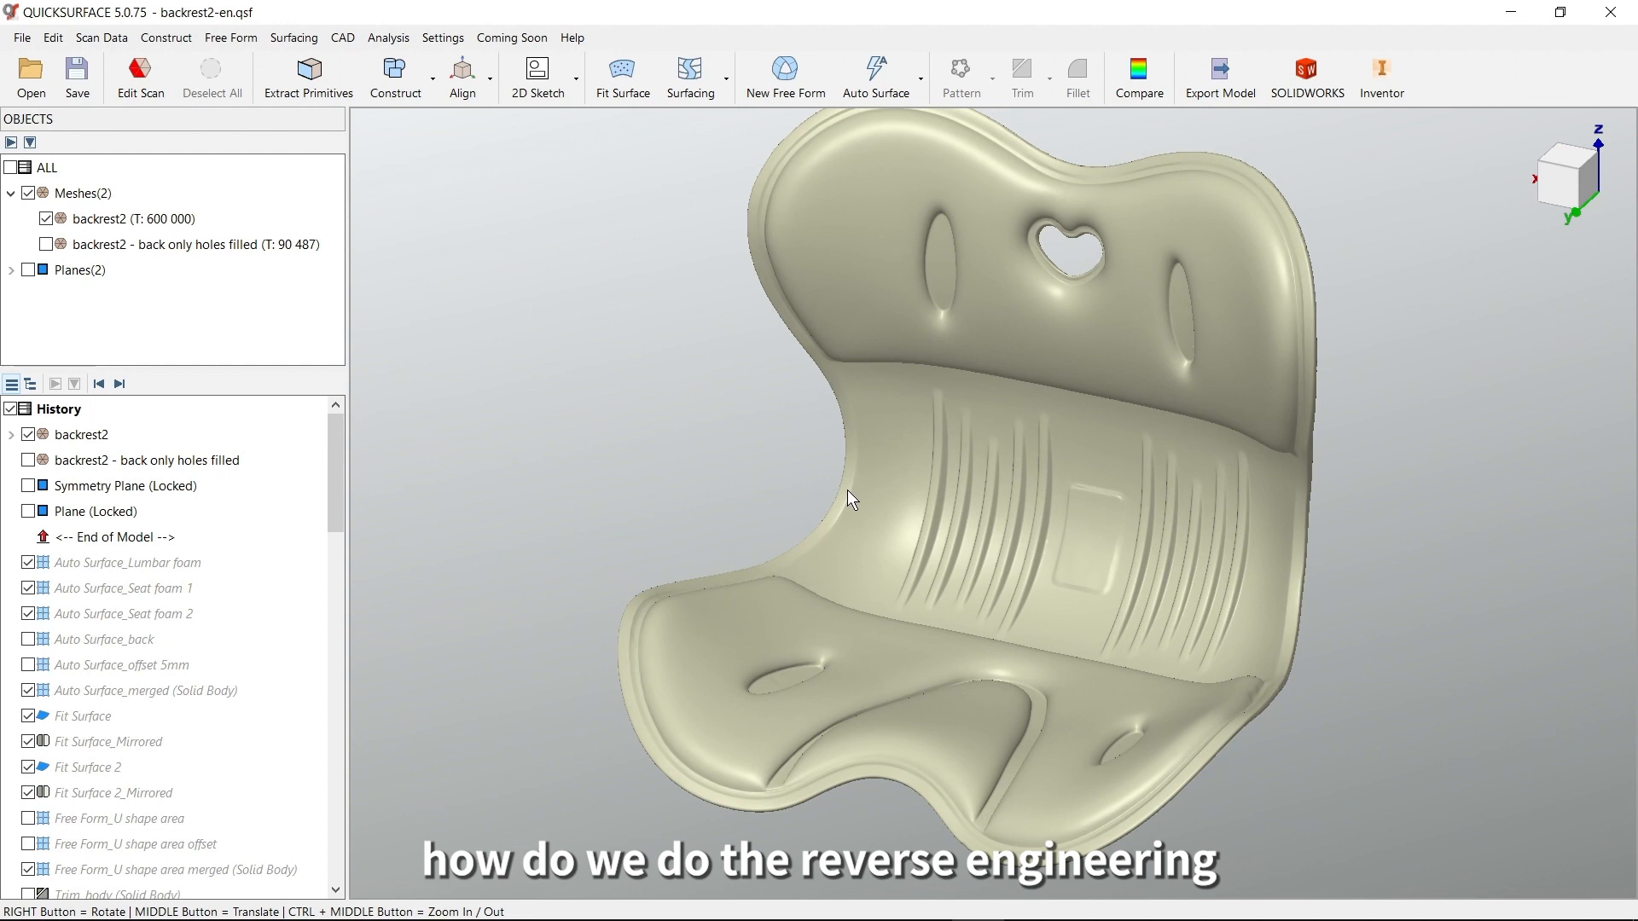
pyautogui.moveTo(985, 499); pyautogui.dragTo(1045, 516, button='right')
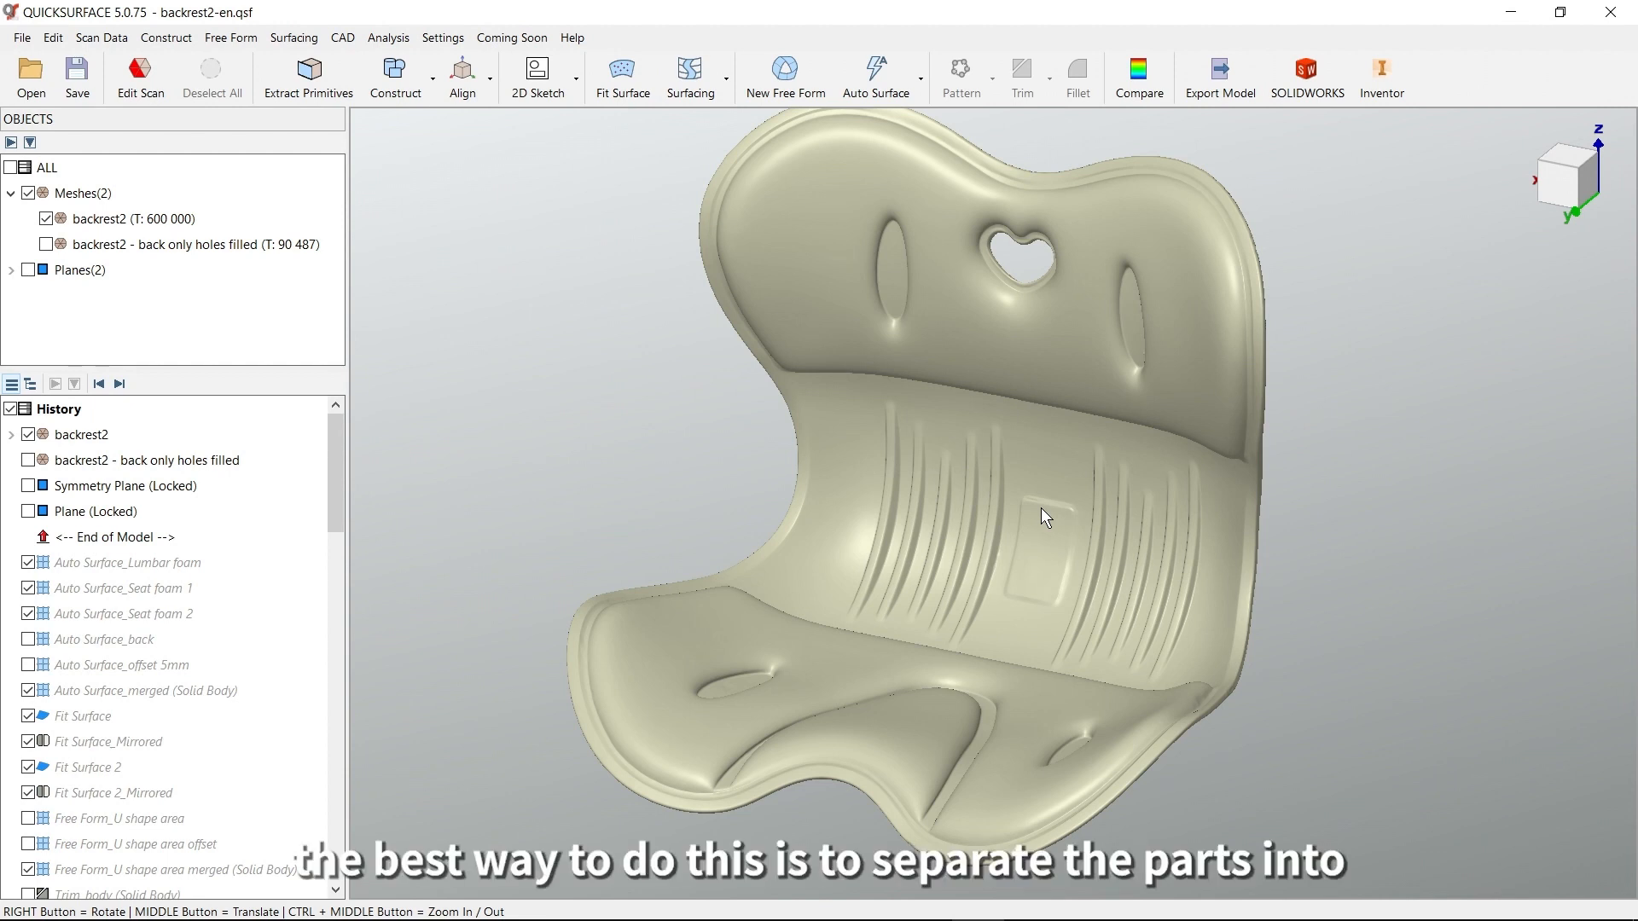
pyautogui.moveTo(1026, 508); pyautogui.dragTo(1022, 586, button='right')
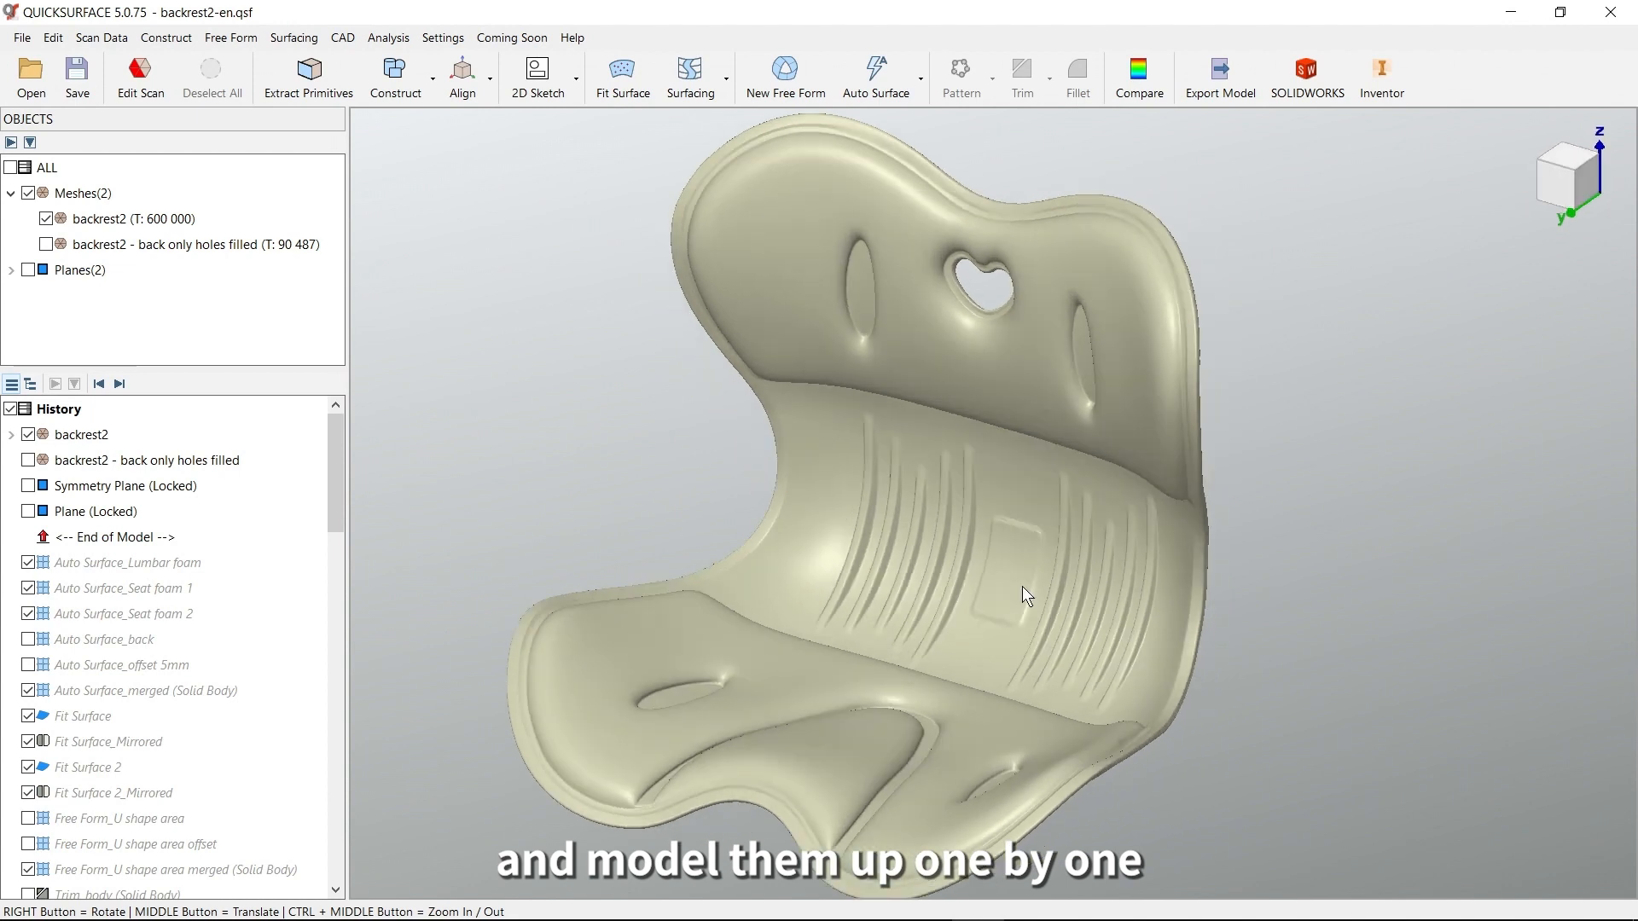
pyautogui.click(13, 437)
pyautogui.moveTo(981, 546); pyautogui.dragTo(911, 499, button='right')
pyautogui.click(702, 475)
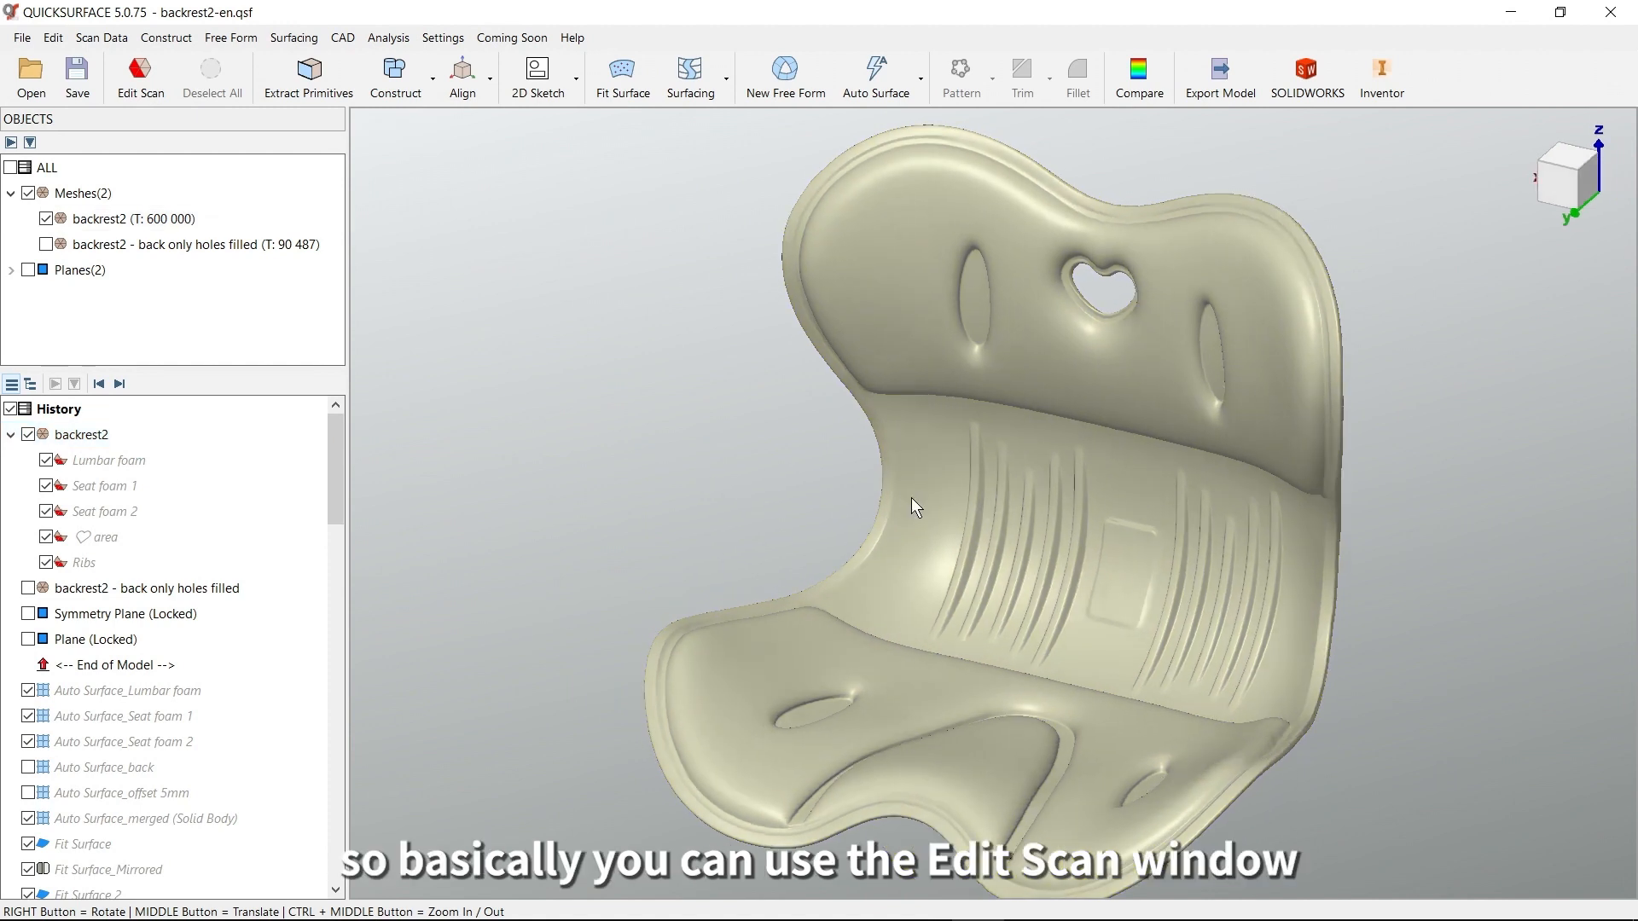
pyautogui.click(139, 79)
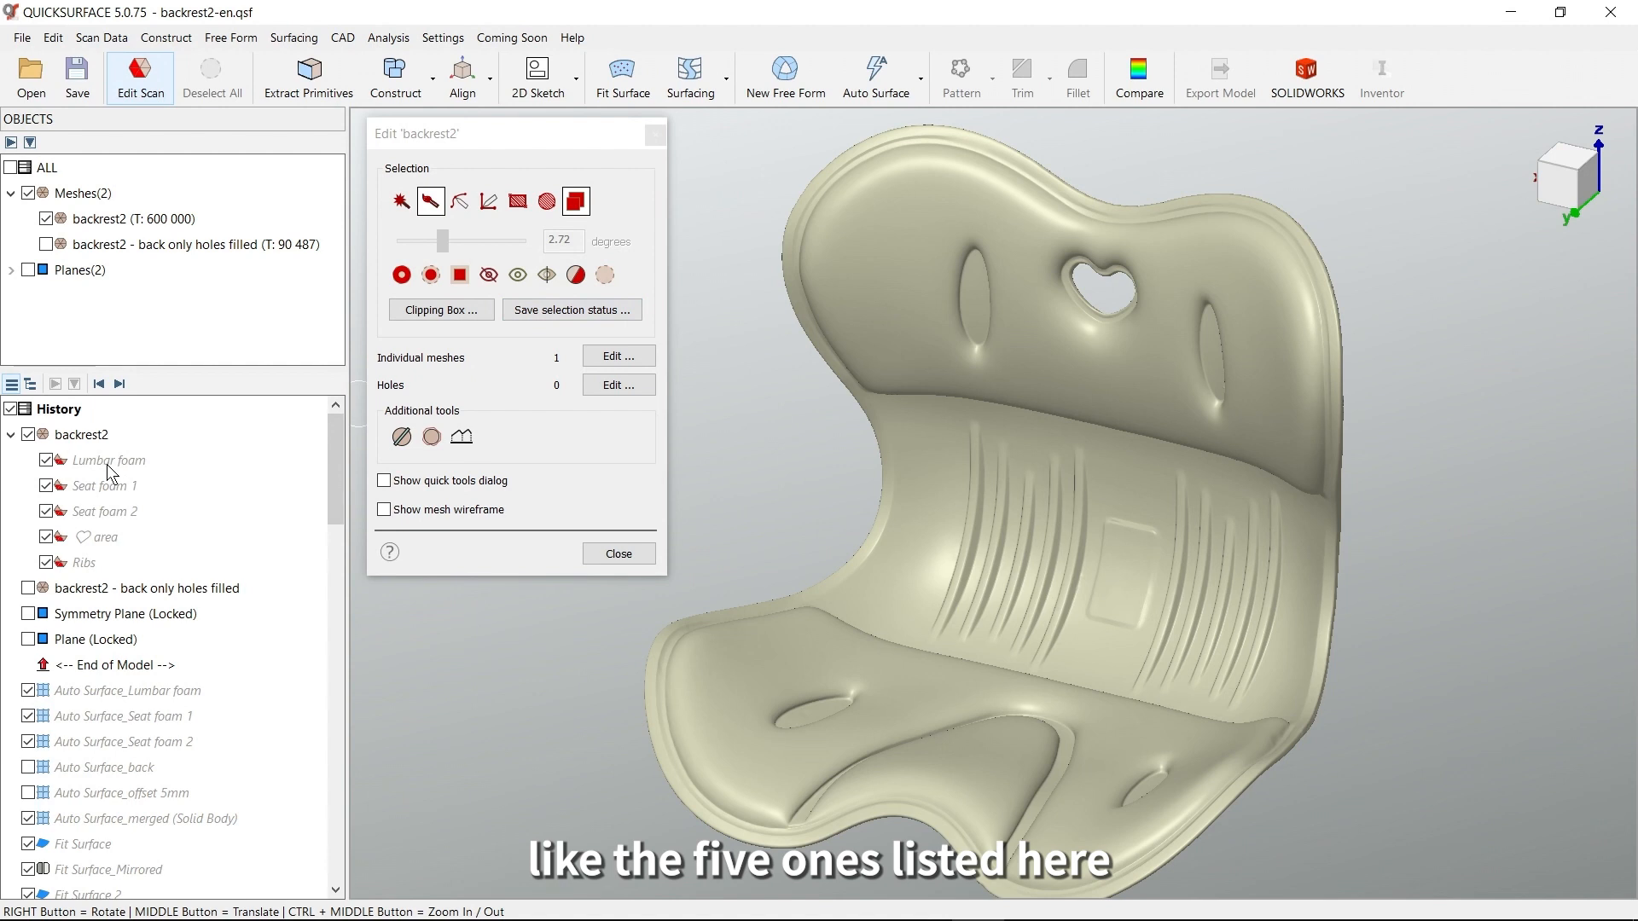
pyautogui.click(616, 552)
# Activate the saved Lumbar foam selection of backrest2 to isolate that region of the mesh
pyautogui.moveTo(1015, 529)
pyautogui.mouseDown(button='right')
pyautogui.moveTo(1139, 535)
pyautogui.moveTo(998, 538)
pyautogui.mouseUp(button='right')
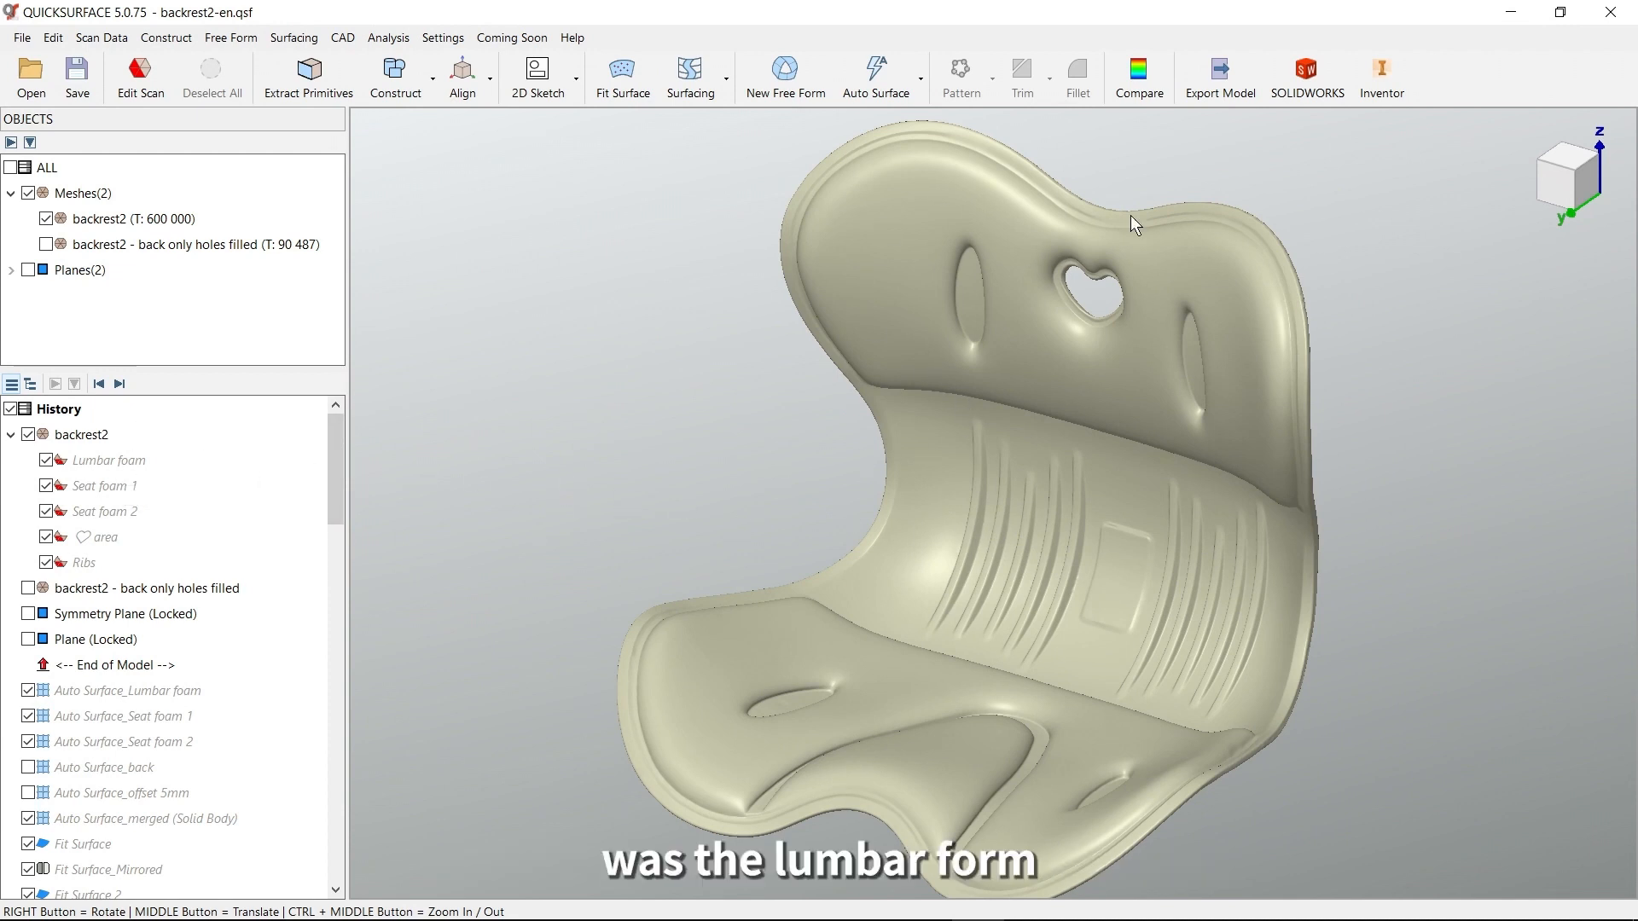
pyautogui.moveTo(1150, 406)
pyautogui.mouseDown(button='right')
pyautogui.moveTo(1174, 369)
pyautogui.moveTo(1145, 408)
pyautogui.mouseUp(button='right')
pyautogui.moveTo(911, 563); pyautogui.dragTo(716, 508, button='right')
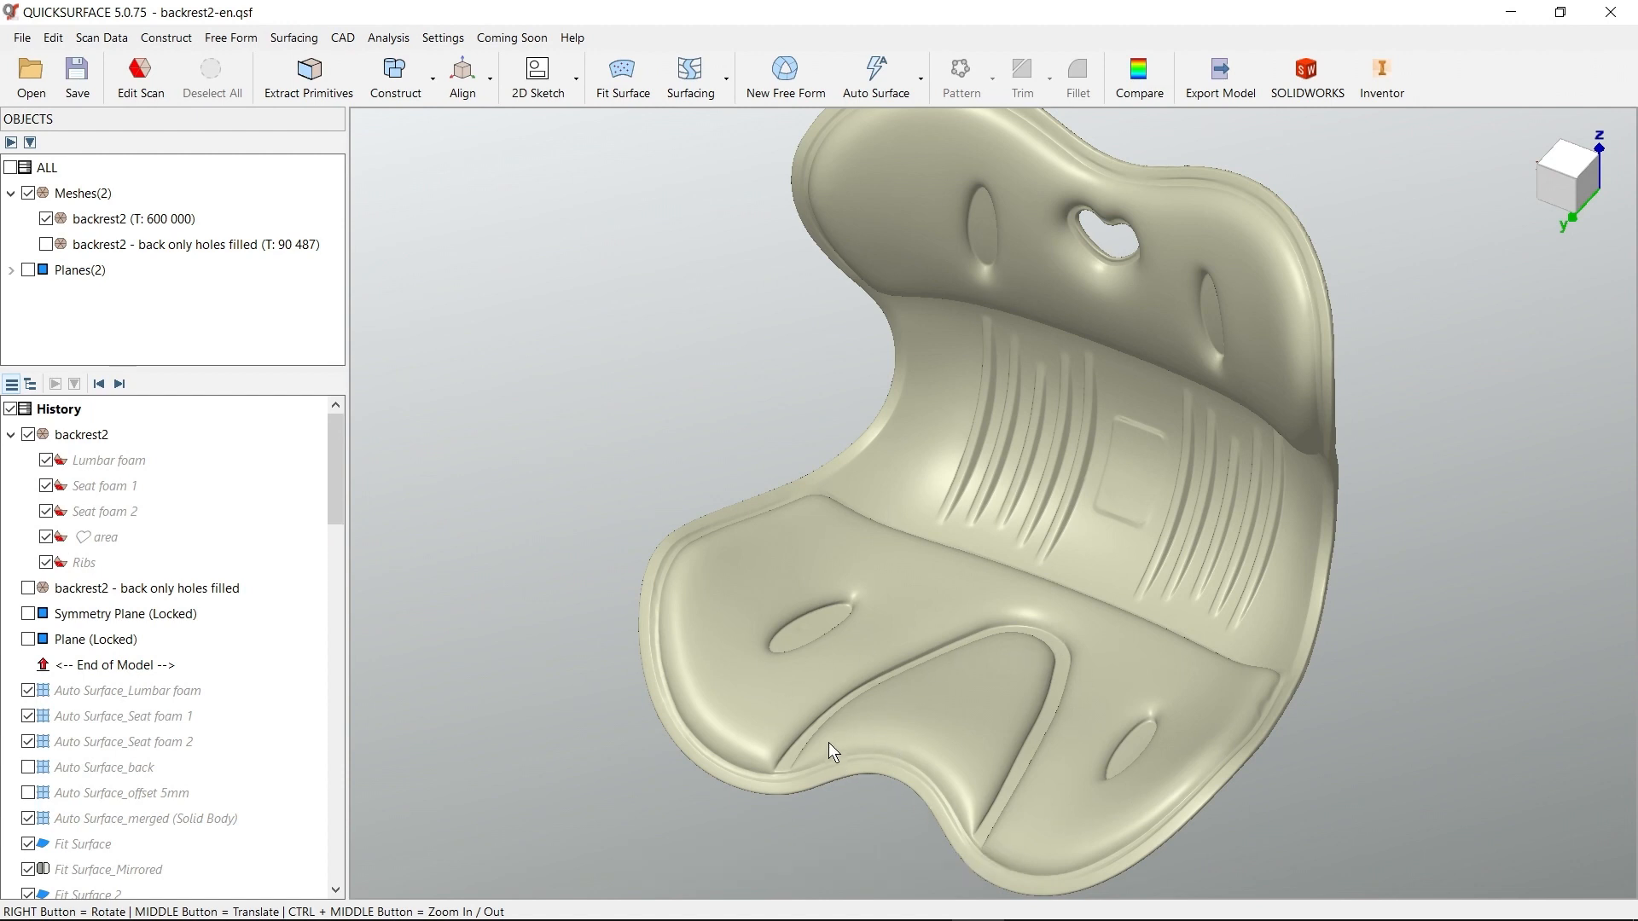
pyautogui.moveTo(1013, 504); pyautogui.dragTo(932, 602, button='middle')
pyautogui.moveTo(932, 602); pyautogui.dragTo(1010, 342, button='right')
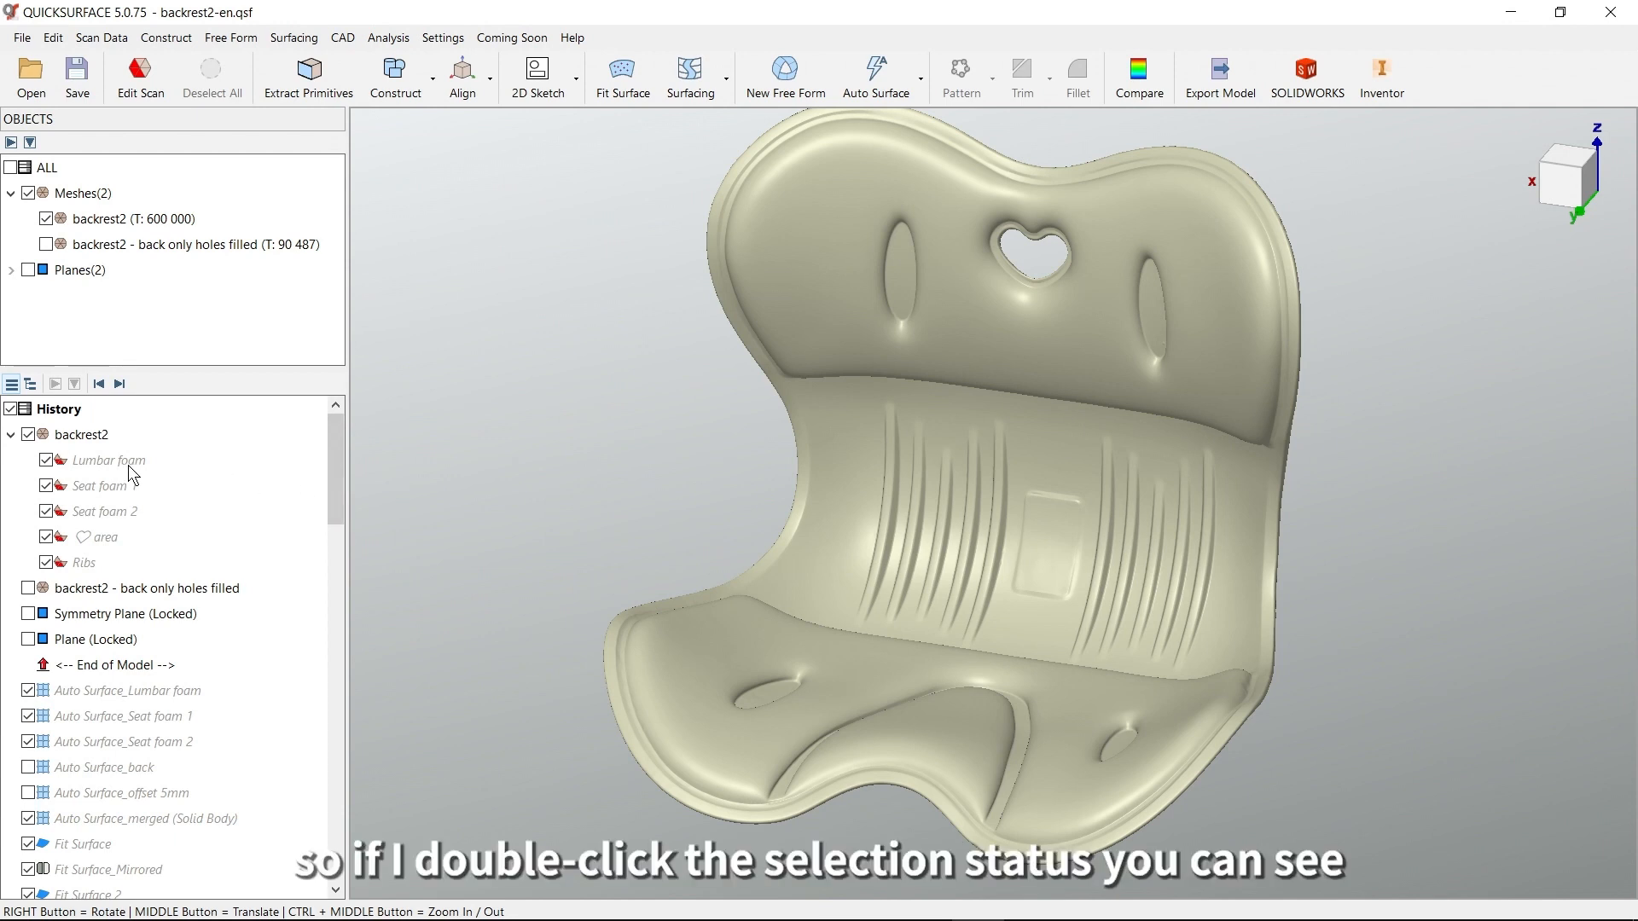
pyautogui.doubleClick(116, 462)
pyautogui.moveTo(775, 529)
pyautogui.mouseDown(button='right')
pyautogui.moveTo(1081, 534)
pyautogui.moveTo(833, 464)
pyautogui.moveTo(1034, 476)
pyautogui.moveTo(1073, 510)
pyautogui.mouseUp(button='right')
pyautogui.moveTo(1209, 512); pyautogui.dragTo(1314, 517, button='right')
pyautogui.moveTo(949, 524); pyautogui.dragTo(1042, 512, button='middle')
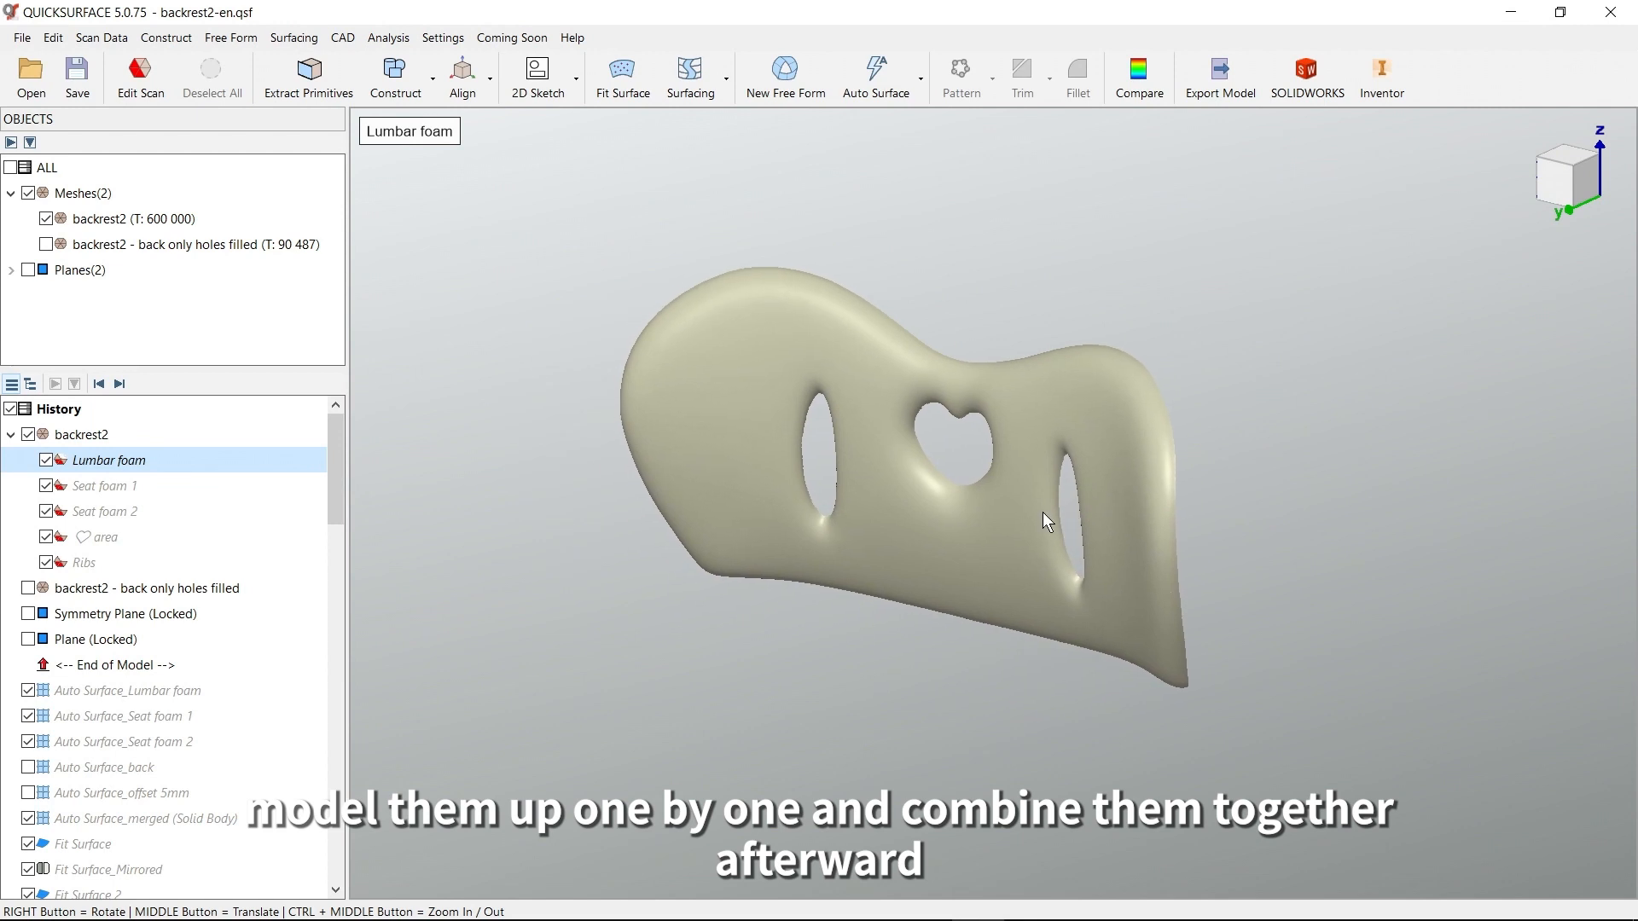
pyautogui.moveTo(1049, 520); pyautogui.dragTo(1147, 501, button='right')
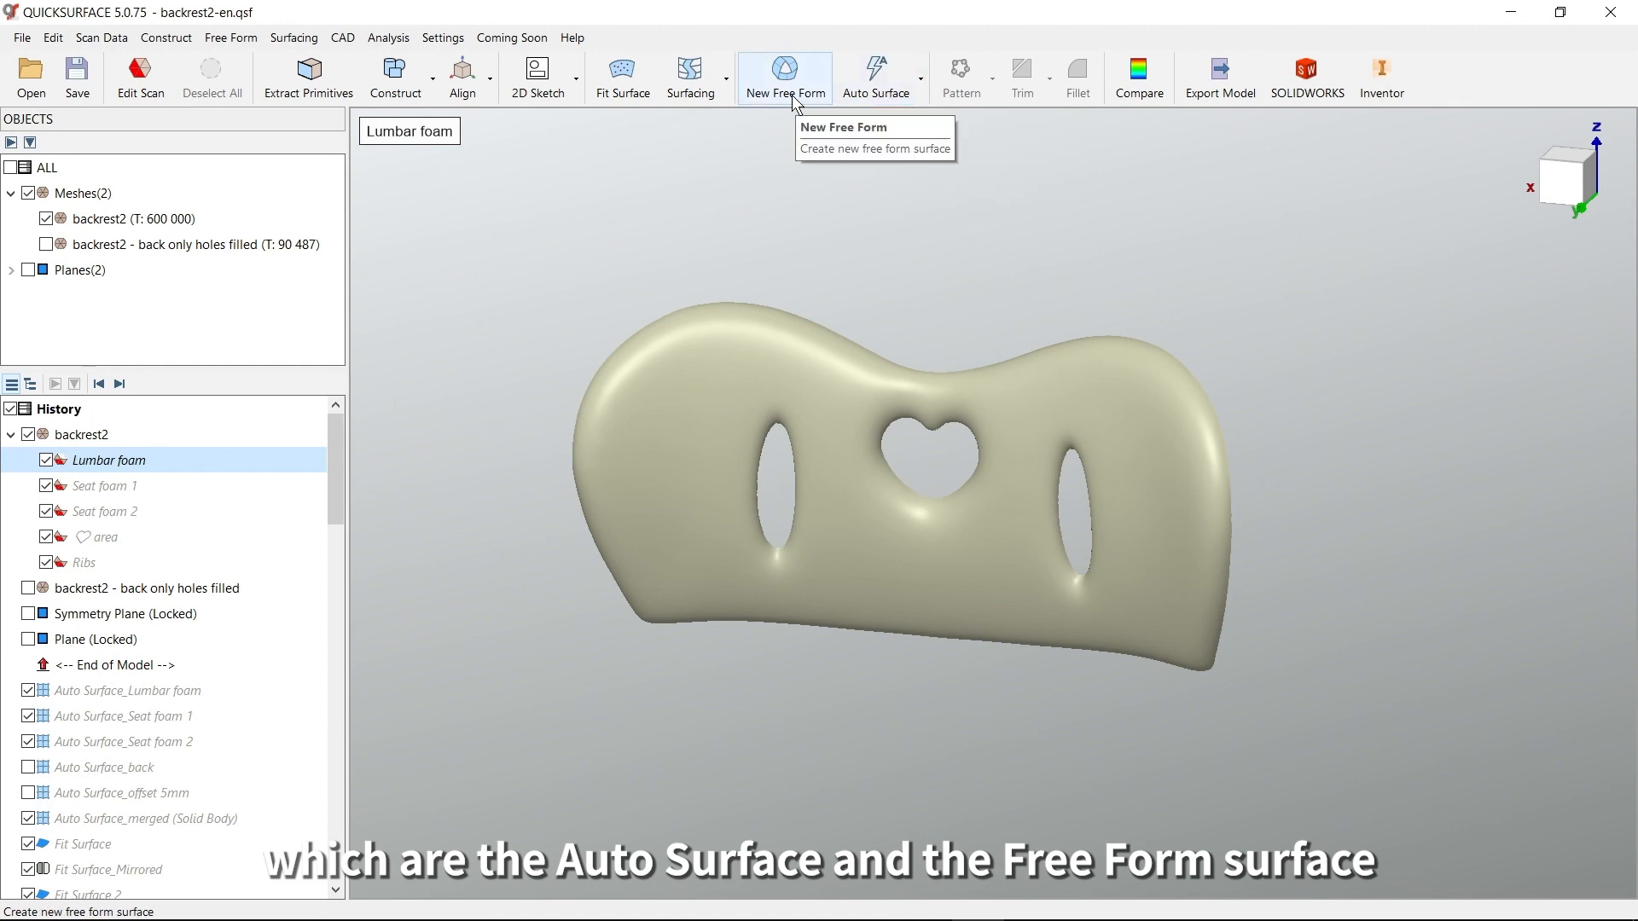
# Set up Auto Surfacing for the Lumbar foam region with a custom target of 500 quads and OYZ symmetry
pyautogui.click(892, 99)
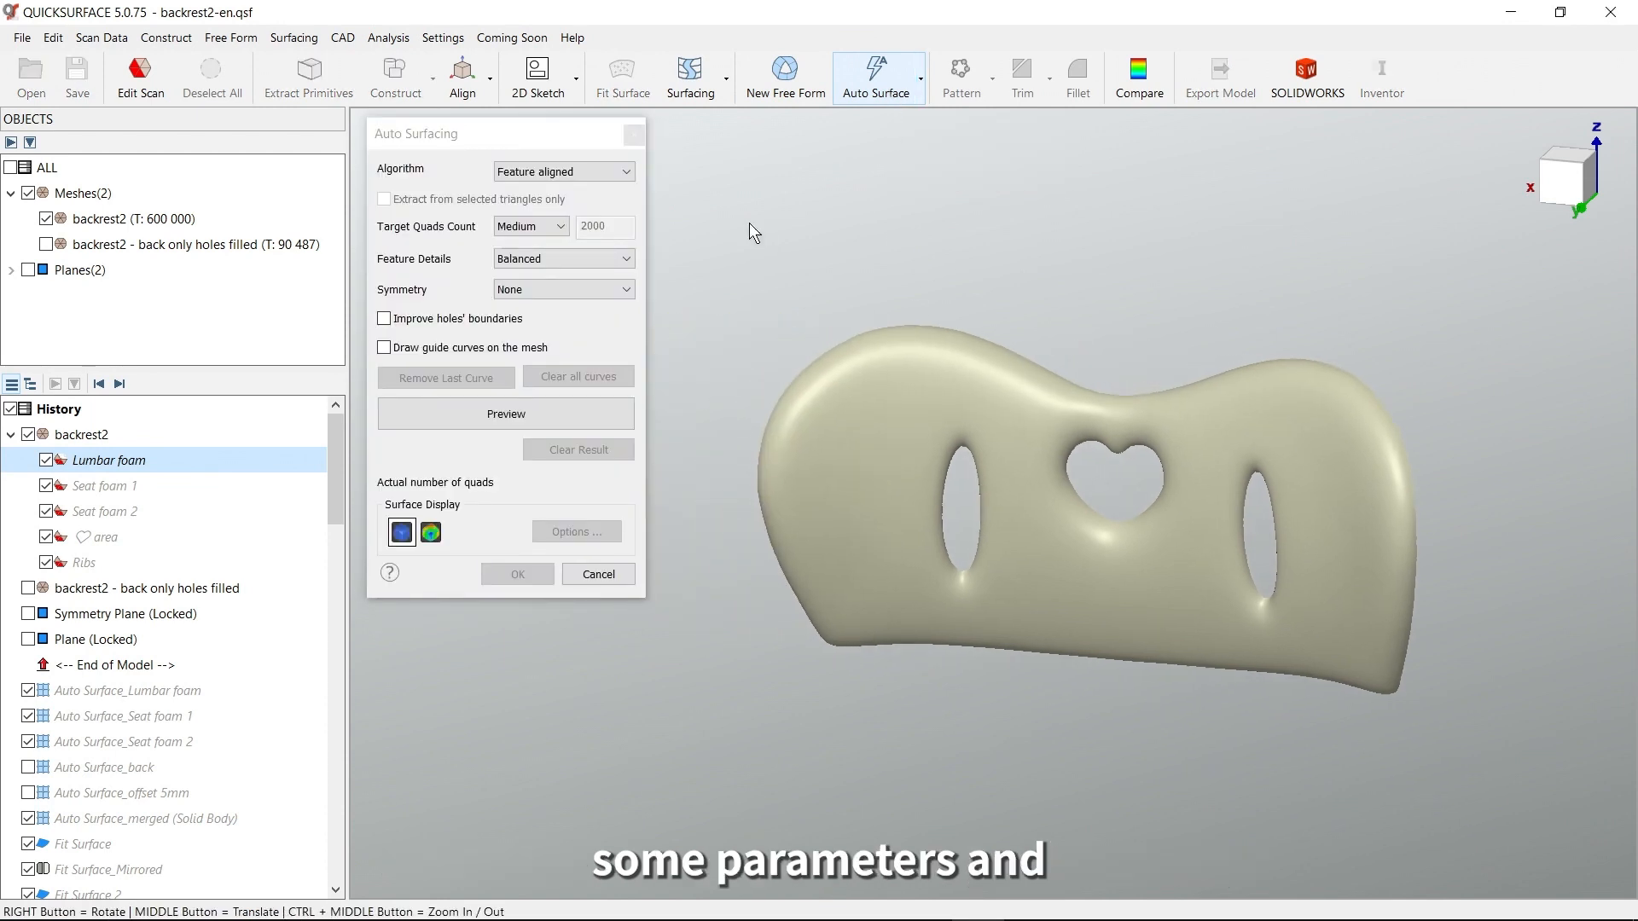
pyautogui.click(556, 222)
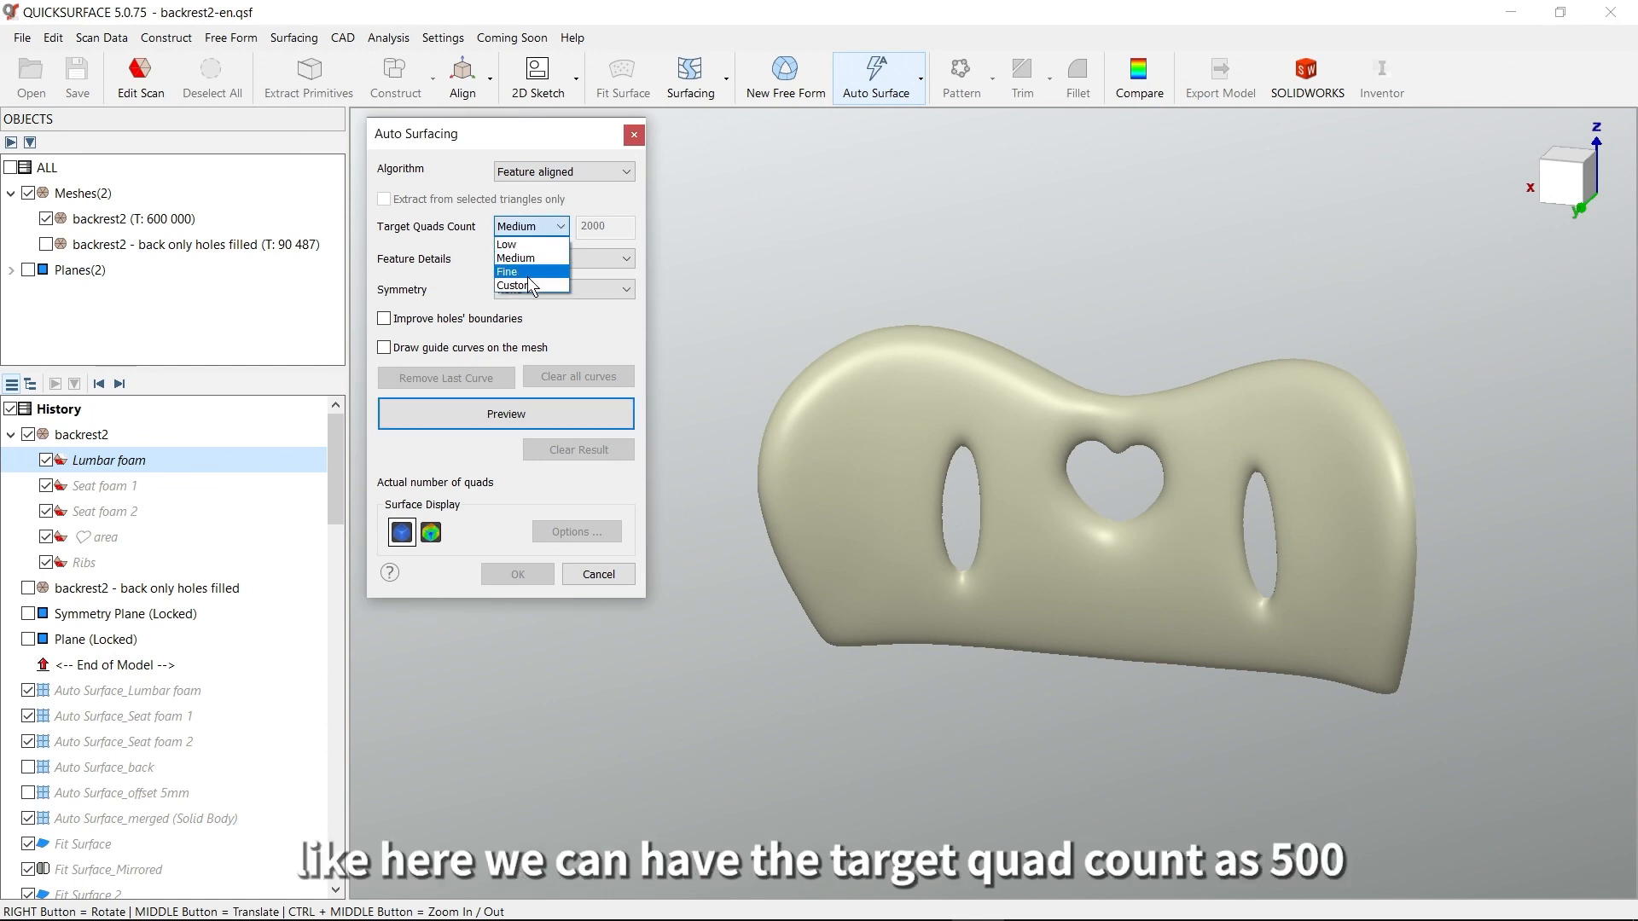
pyautogui.click(524, 285)
pyautogui.doubleClick(597, 226)
pyautogui.write('500')
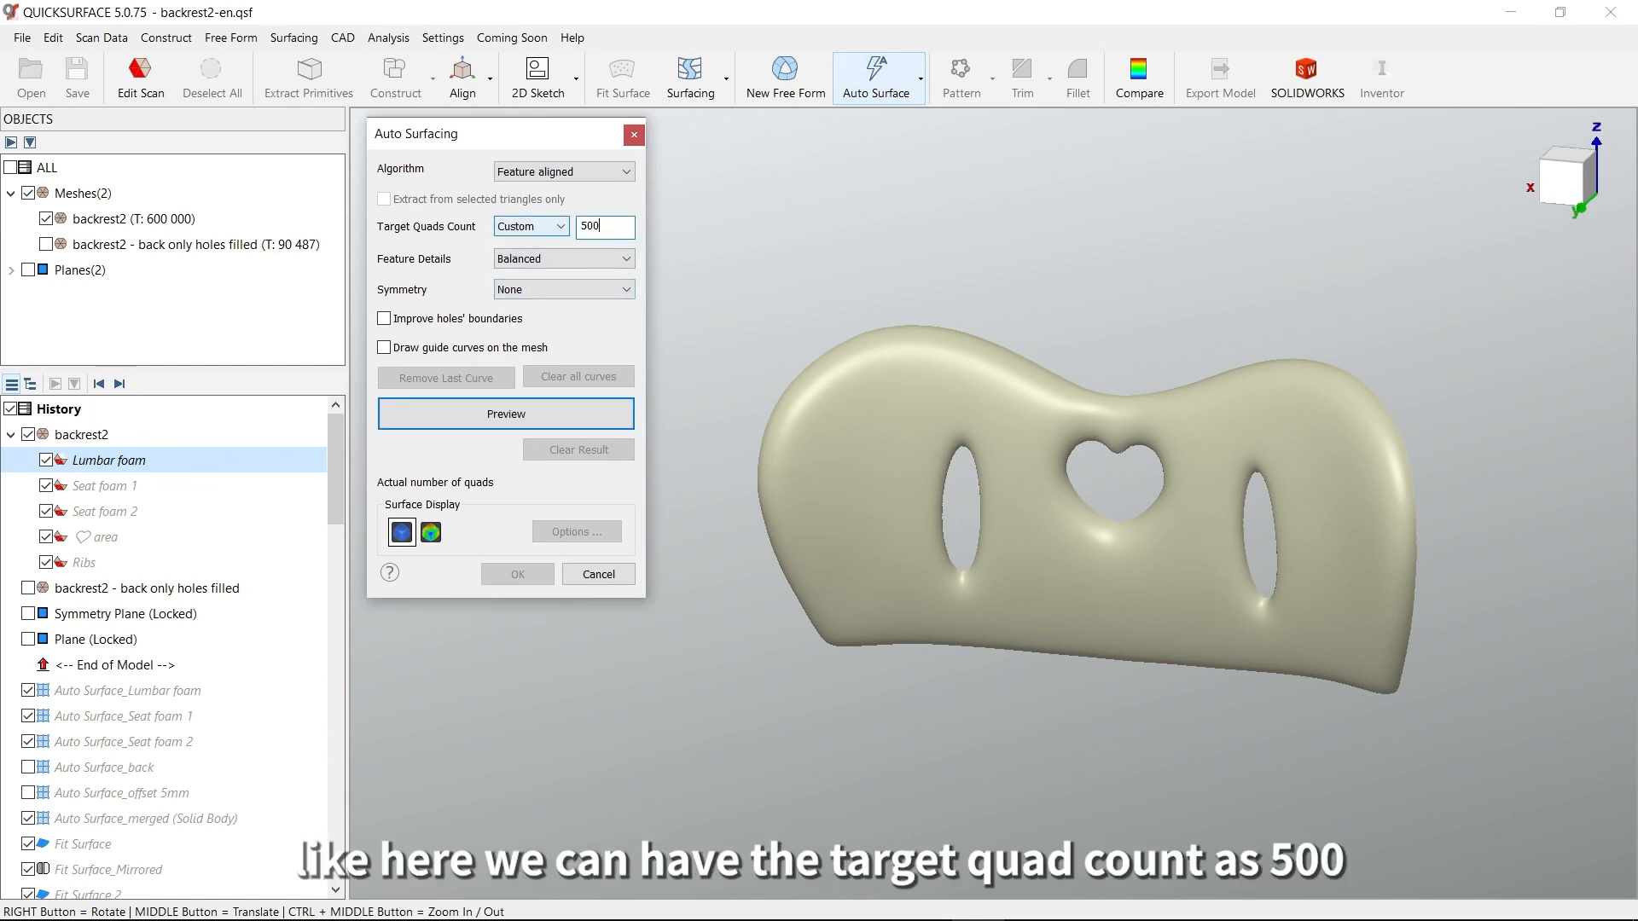
pyautogui.click(536, 287)
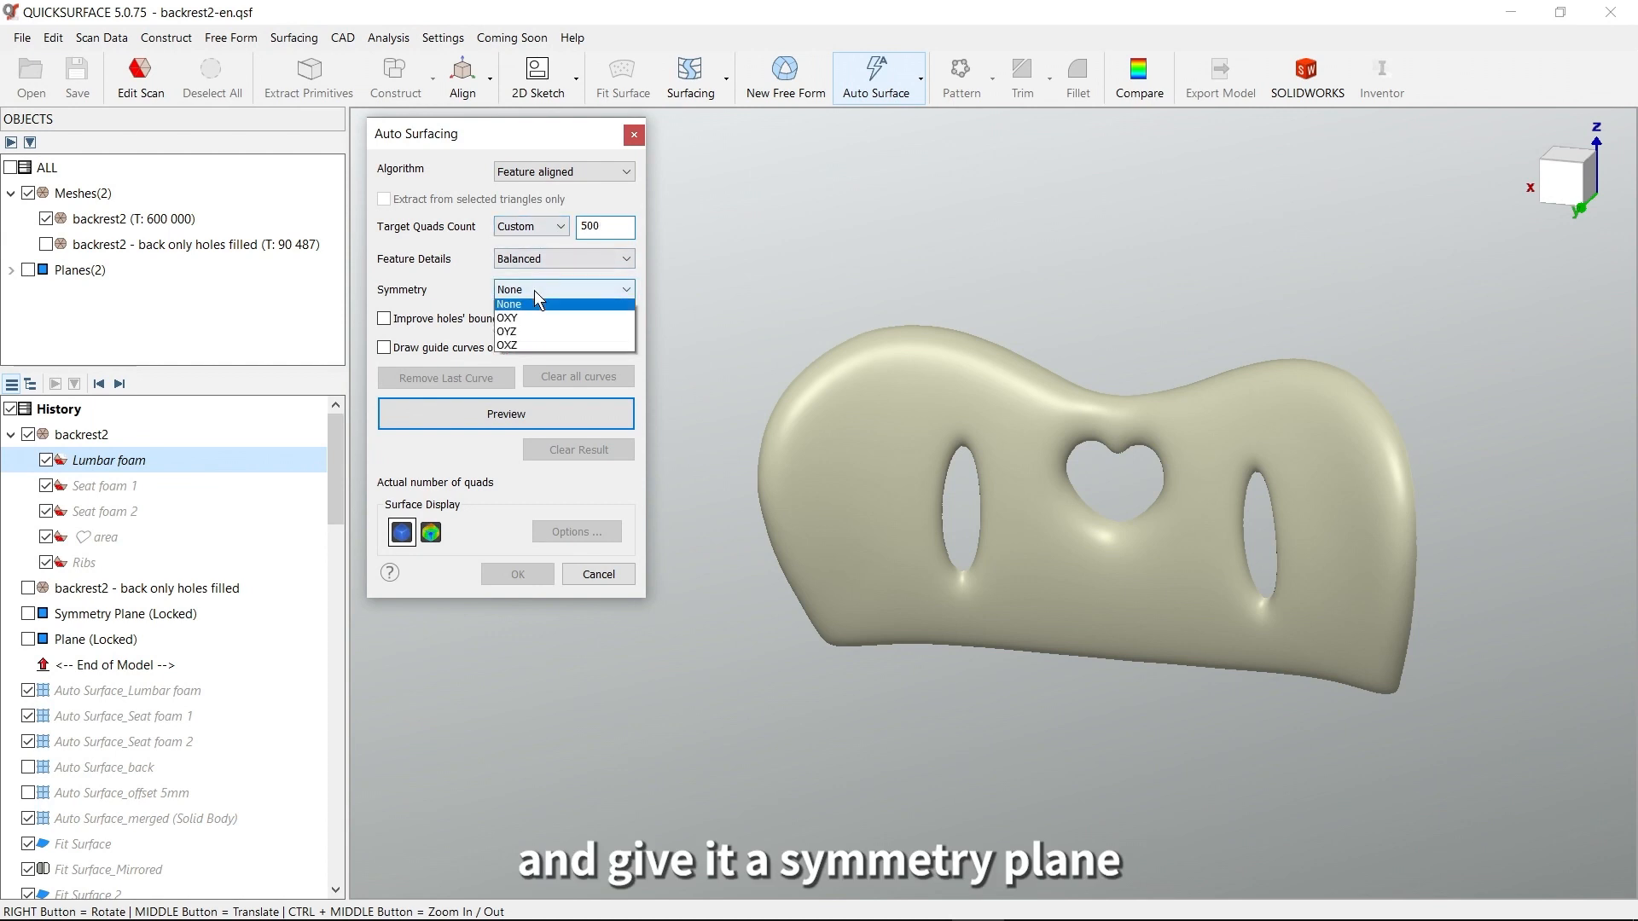
pyautogui.click(519, 335)
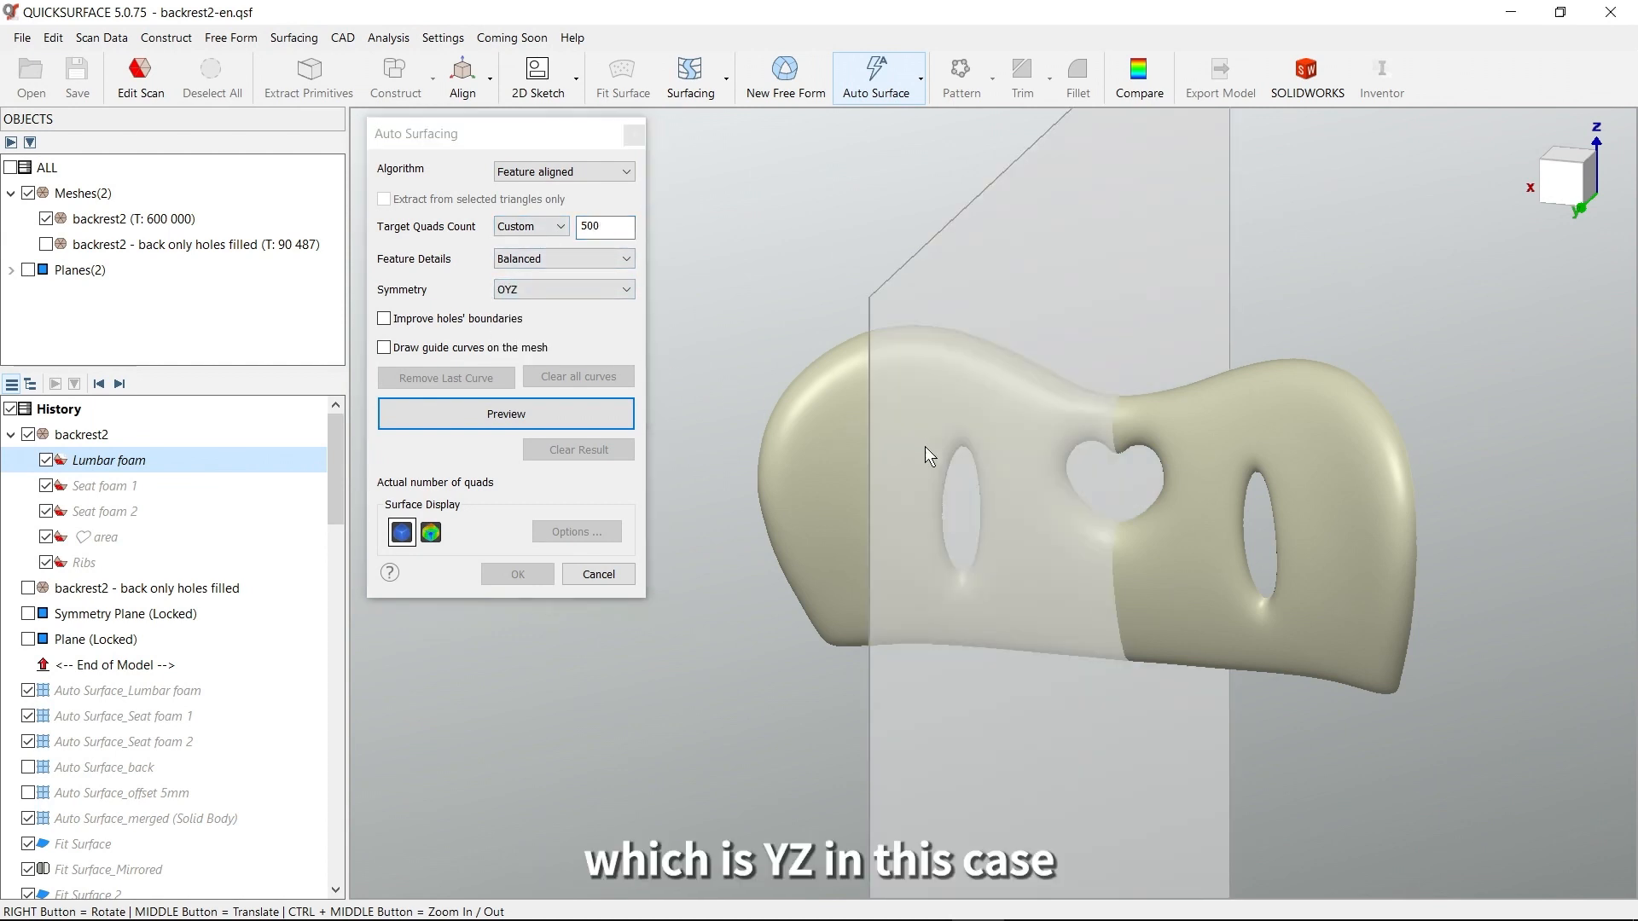
# Preview the auto surface with improved holes' boundaries enabled, and cancel the operation
pyautogui.click(383, 319)
pyautogui.moveTo(1066, 461); pyautogui.dragTo(1309, 499, button='right')
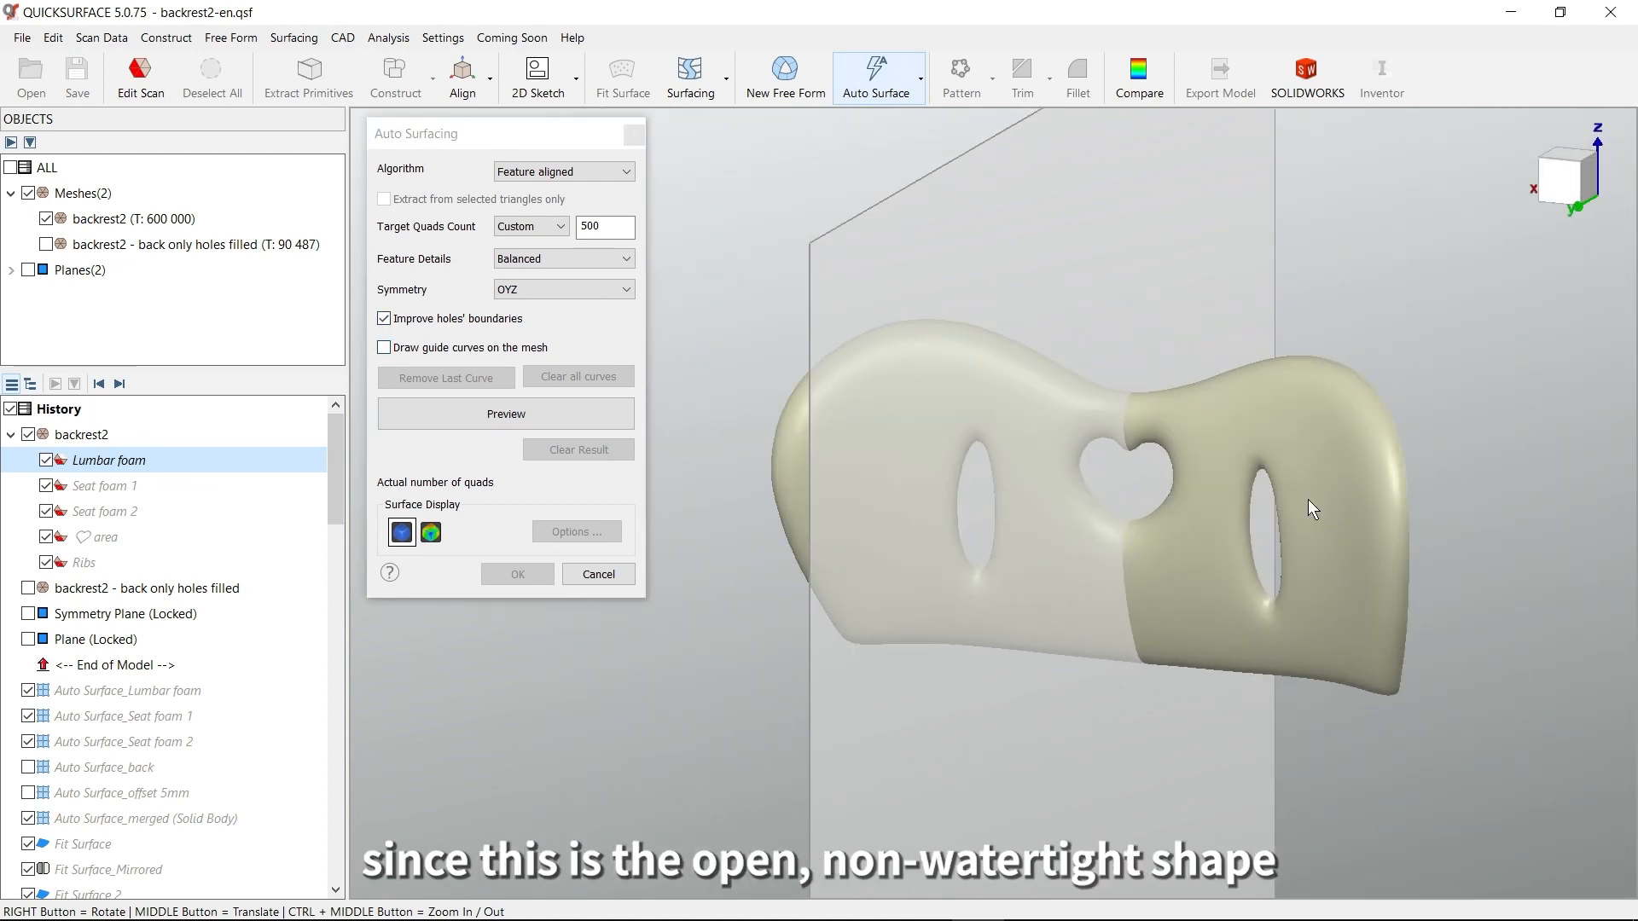
pyautogui.click(503, 415)
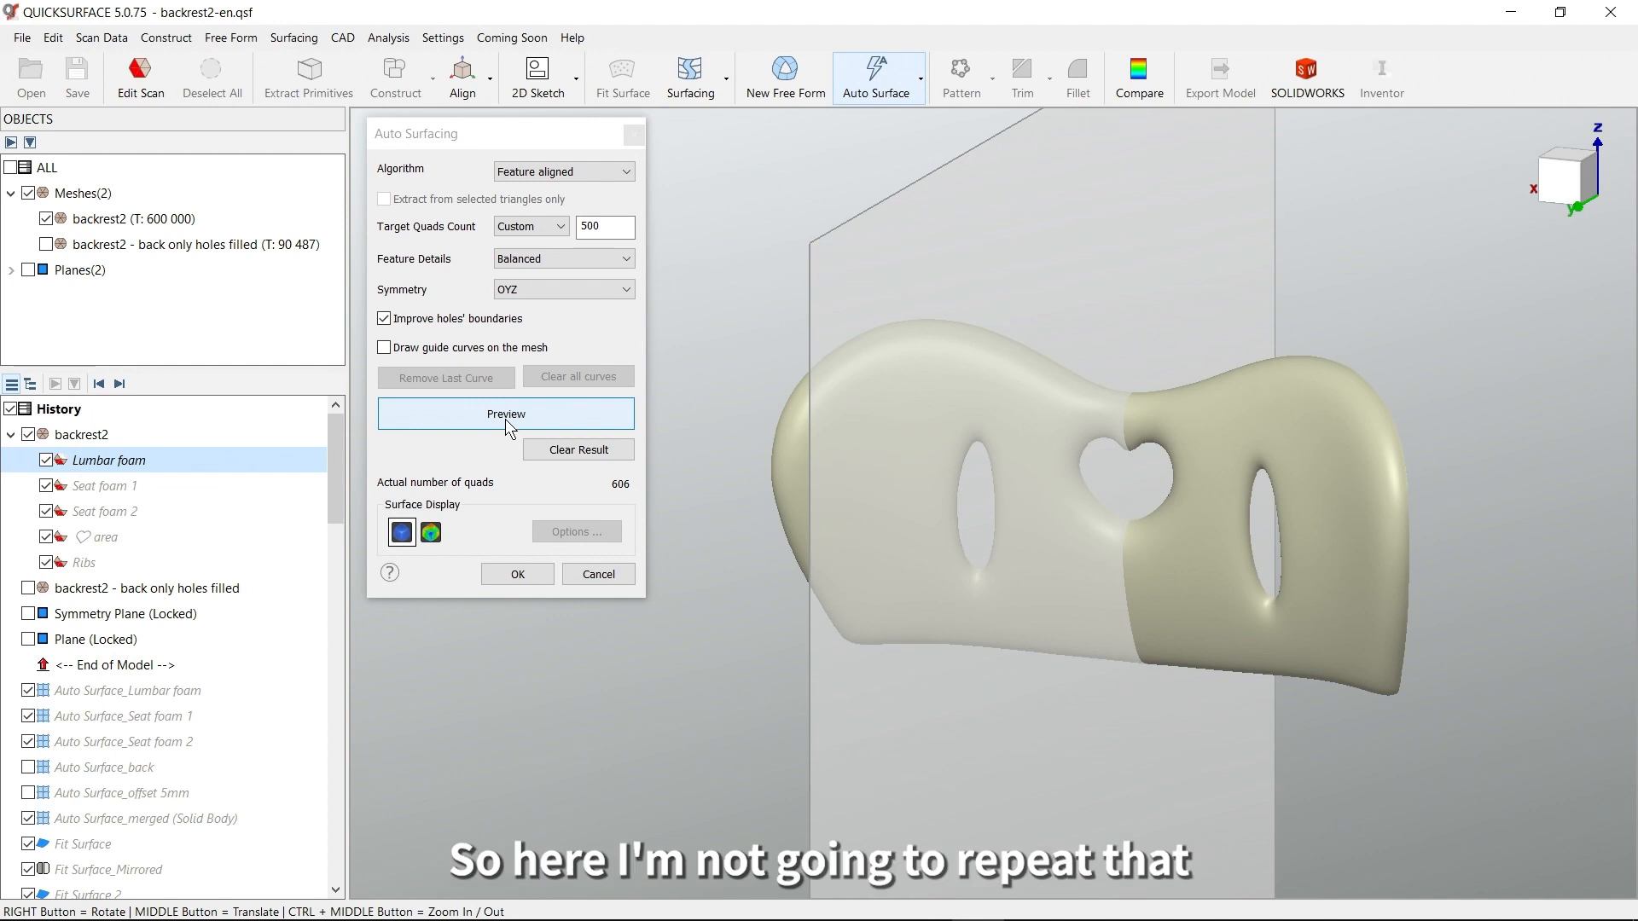
pyautogui.click(599, 576)
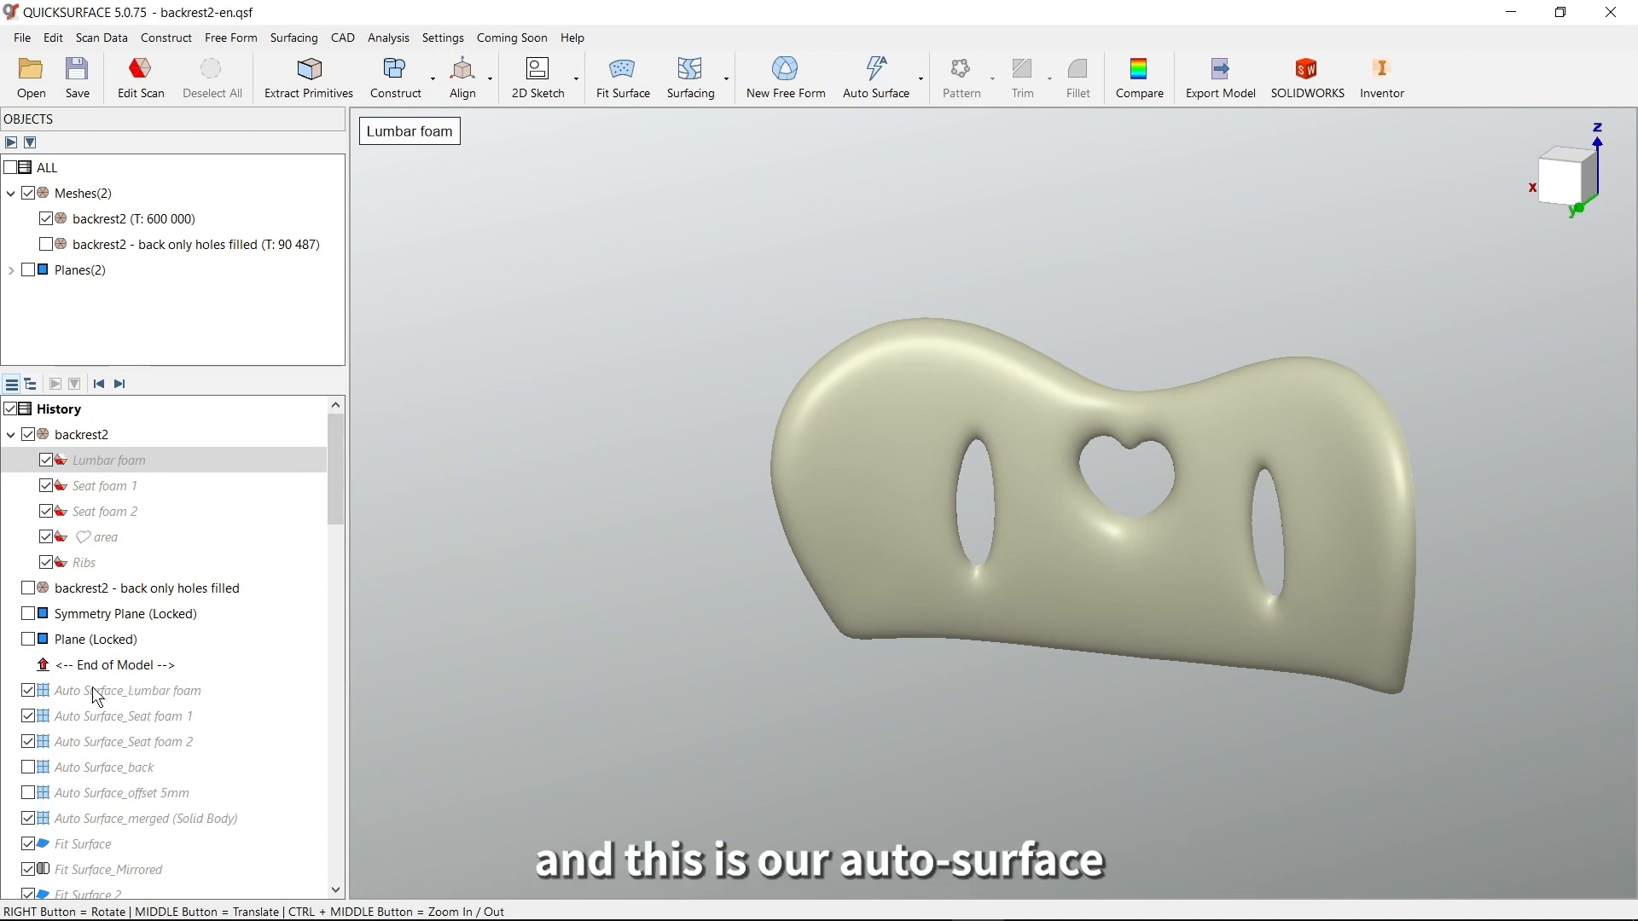
# Roll the model history forward one feature to include Auto Surface_Lumbar foam
pyautogui.click(119, 383)
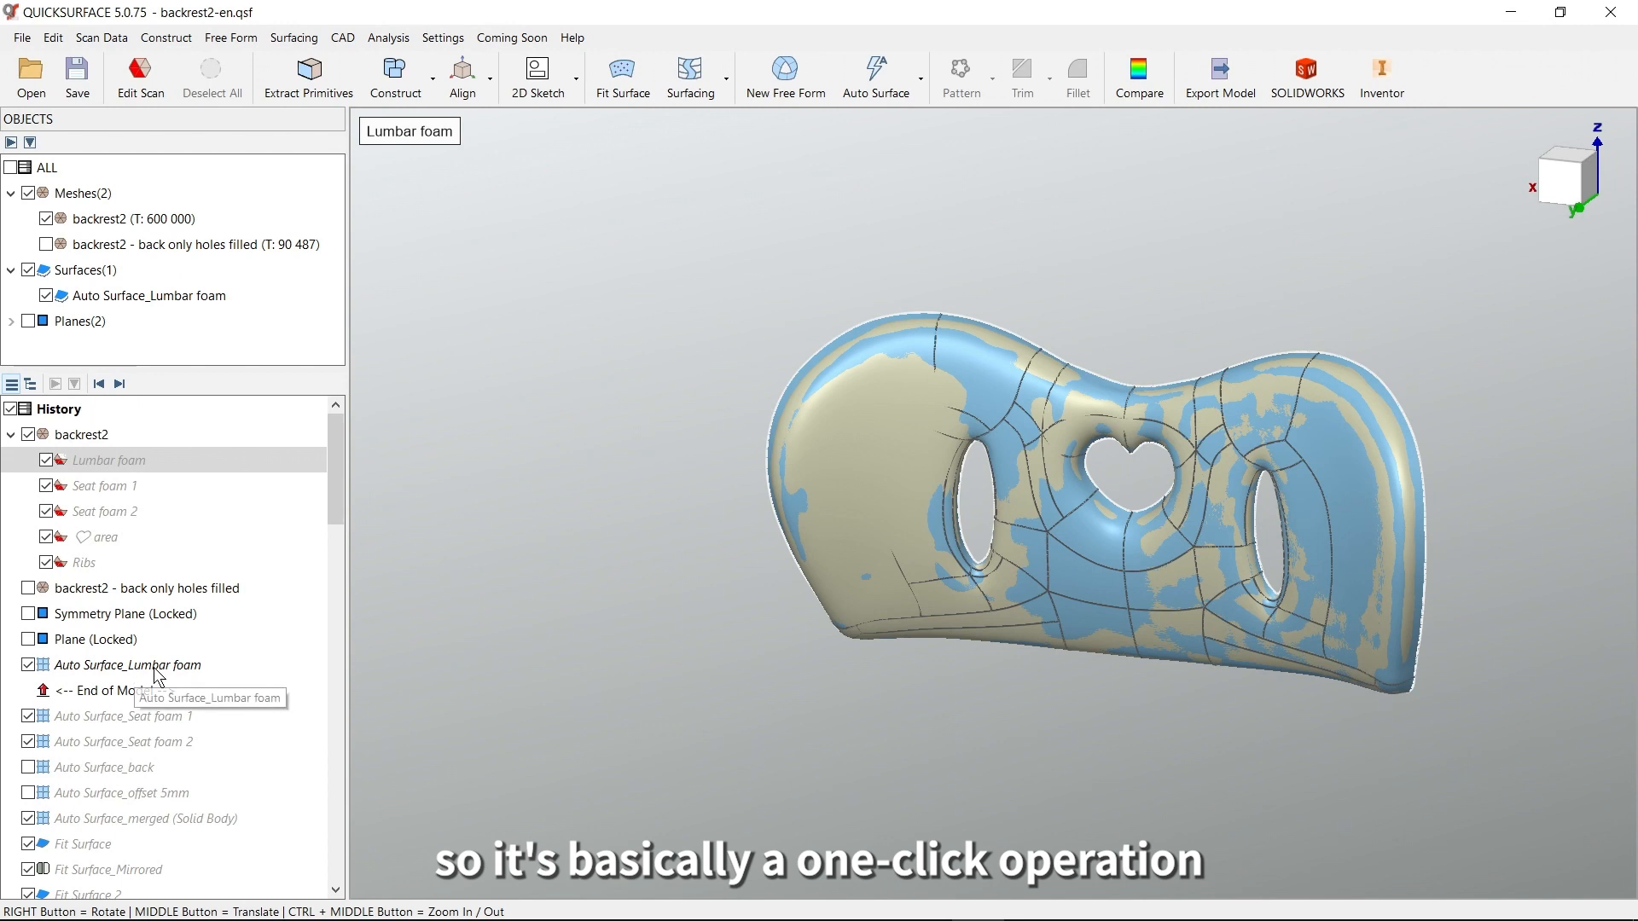
pyautogui.moveTo(879, 577); pyautogui.dragTo(1015, 478, button='right')
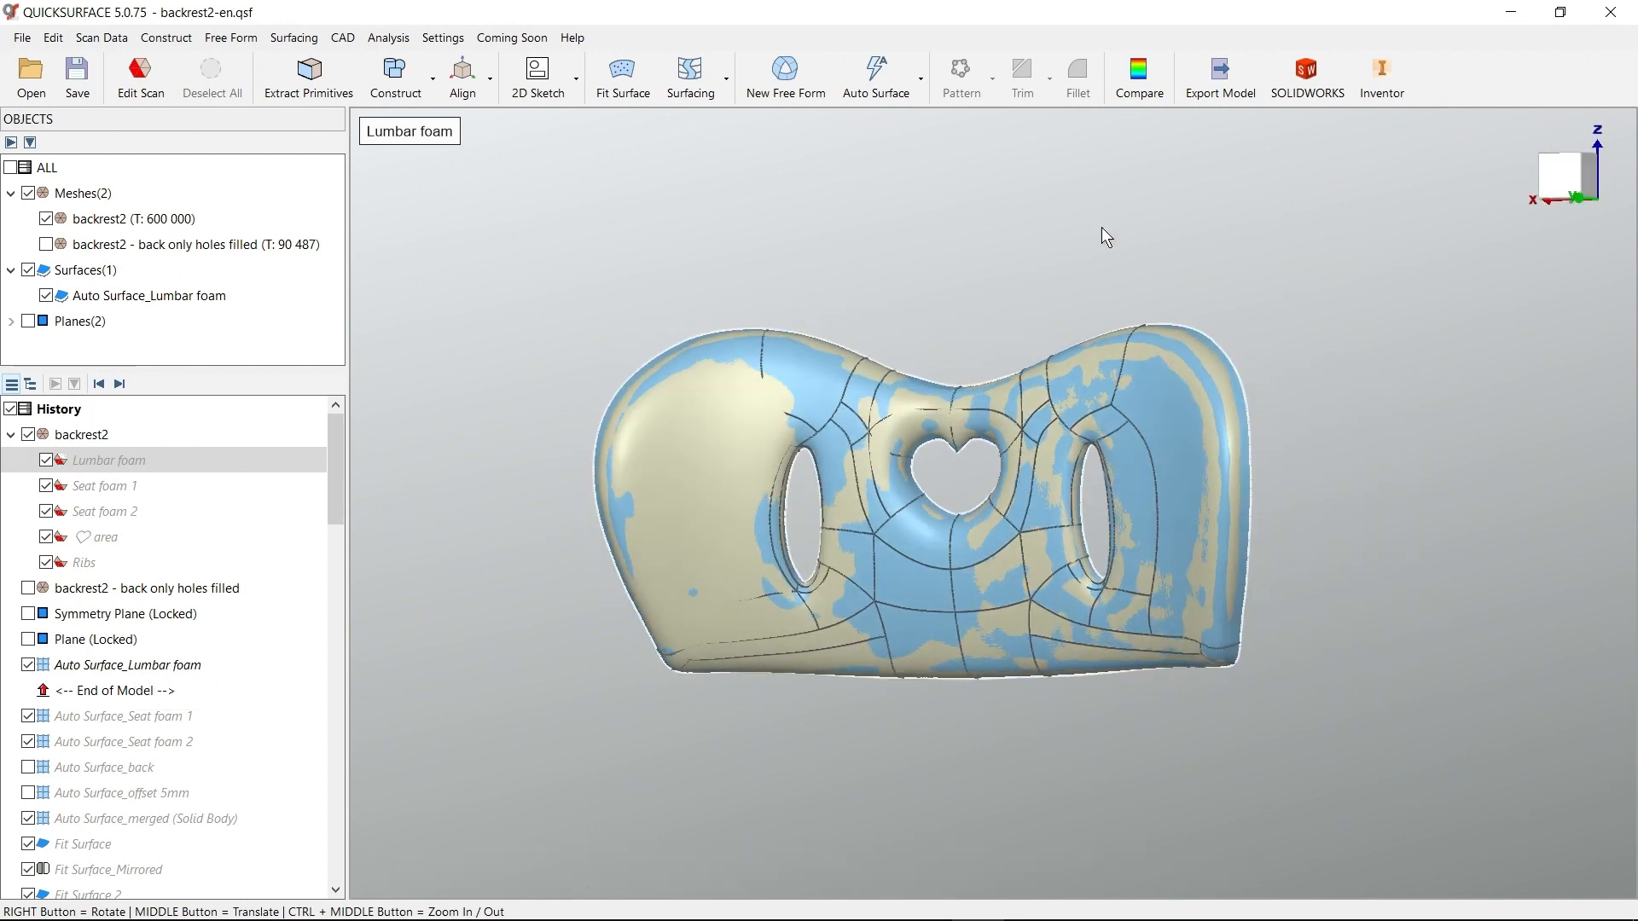
# Compare the lumbar foam mesh with its auto surface to examine the deviation, and close the comparison
pyautogui.click(1139, 76)
pyautogui.click(1042, 413)
pyautogui.moveTo(1042, 412); pyautogui.dragTo(1312, 504, button='right')
pyautogui.moveTo(1115, 691); pyautogui.dragTo(972, 520, button='right')
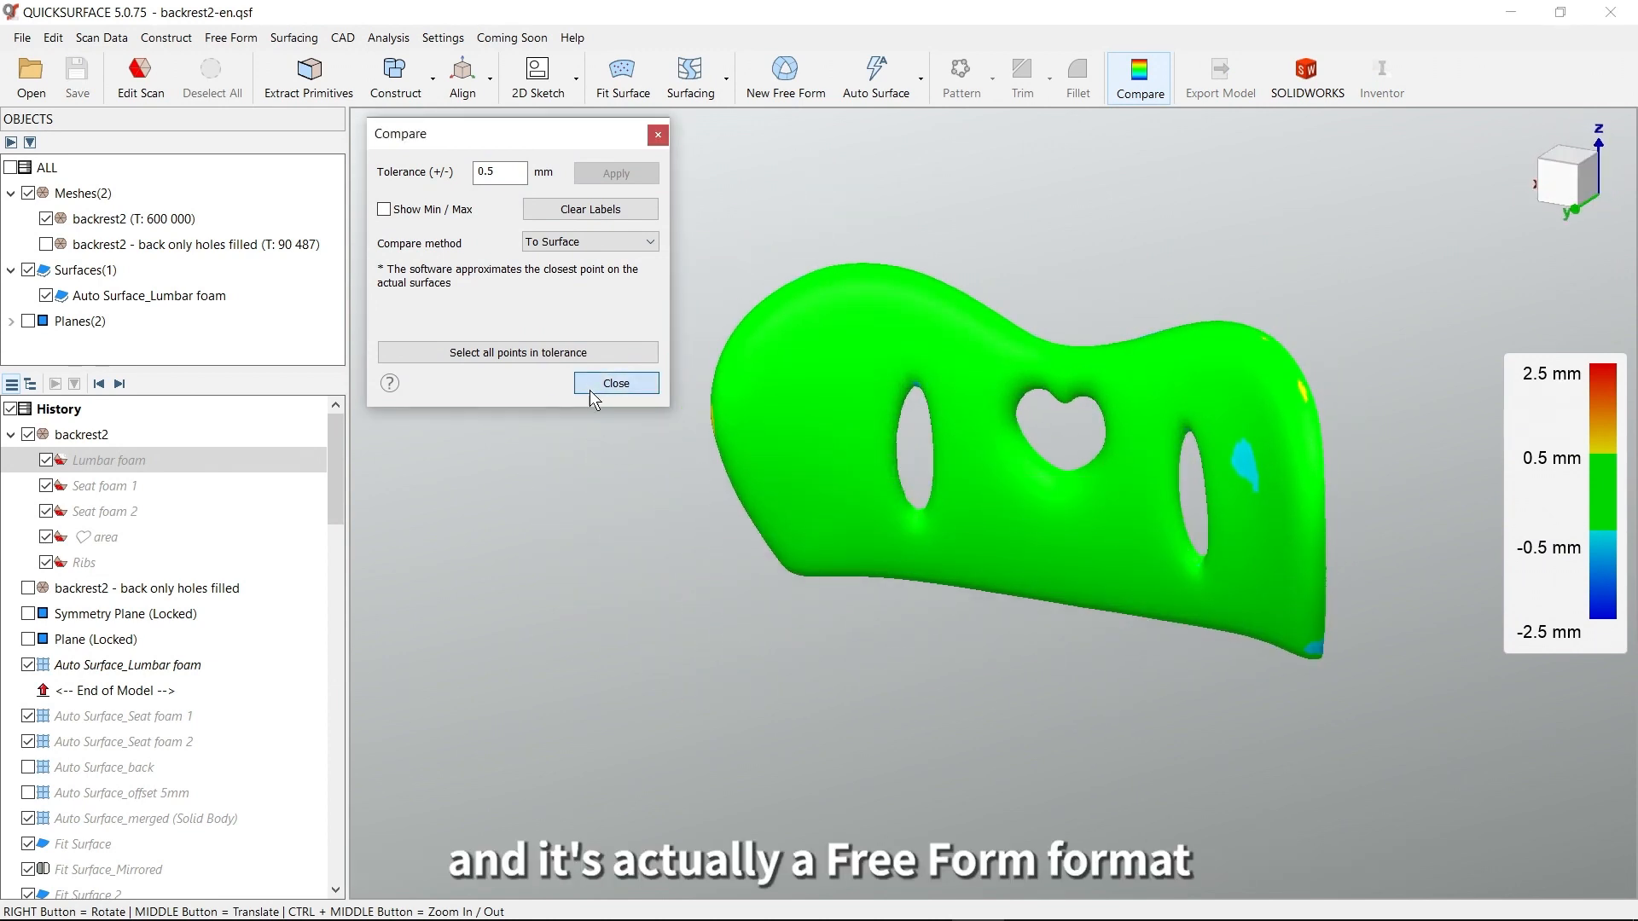
pyautogui.click(616, 383)
pyautogui.moveTo(783, 614); pyautogui.dragTo(954, 495, button='right')
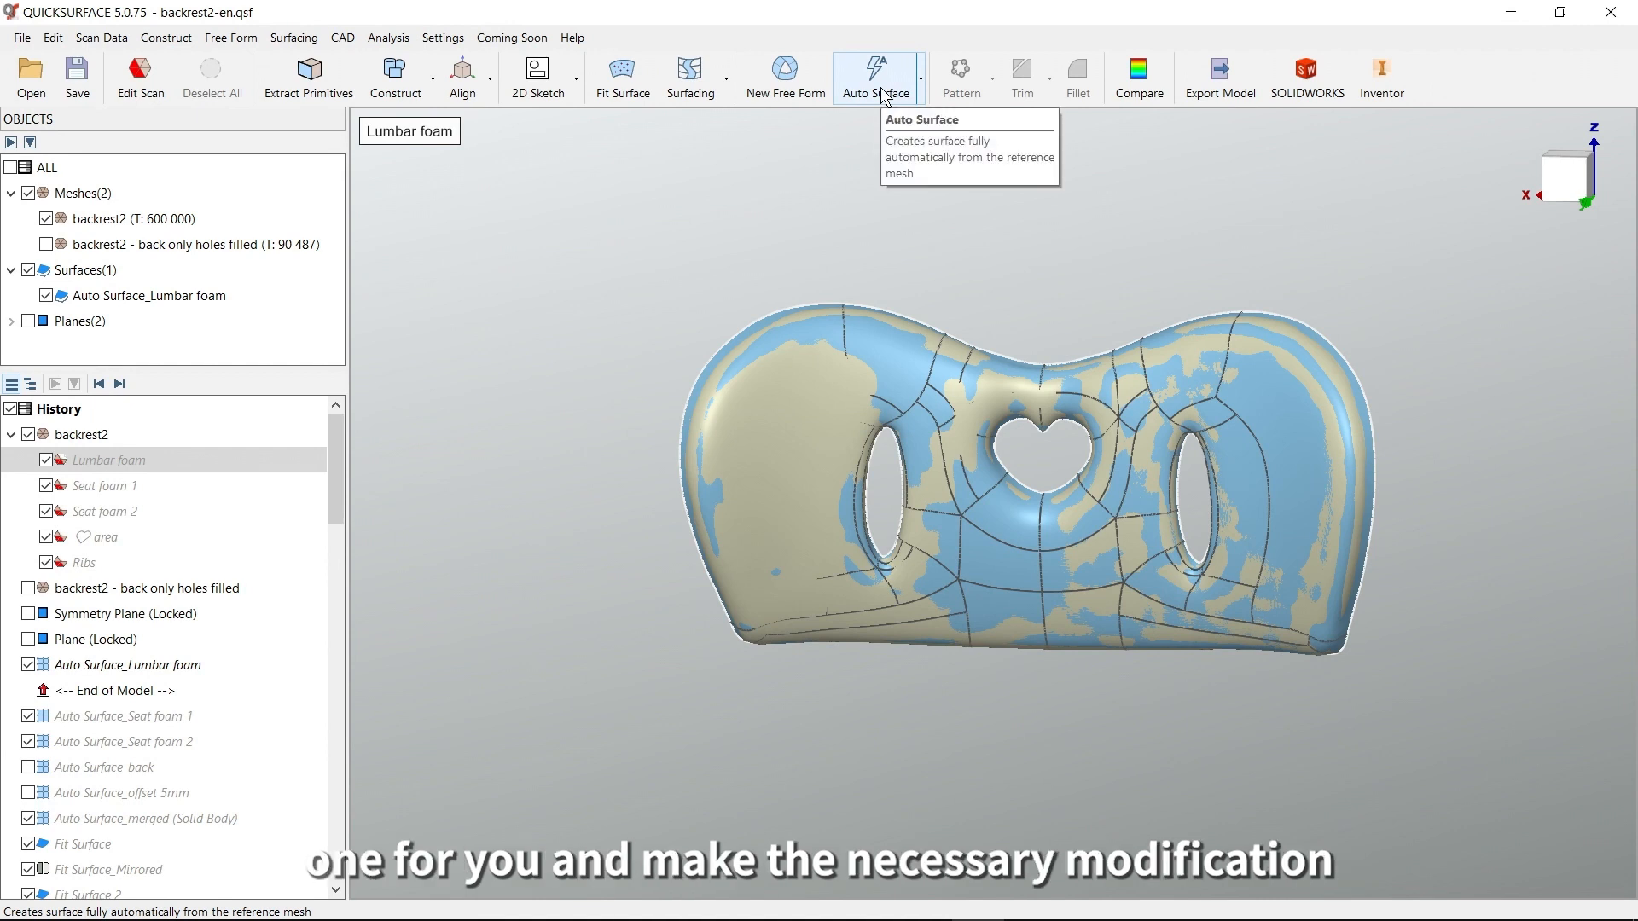
# Open Auto Surface_Lumbar foam for free-form editing and examine its control points around the holes and outer edges
pyautogui.doubleClick(812, 375)
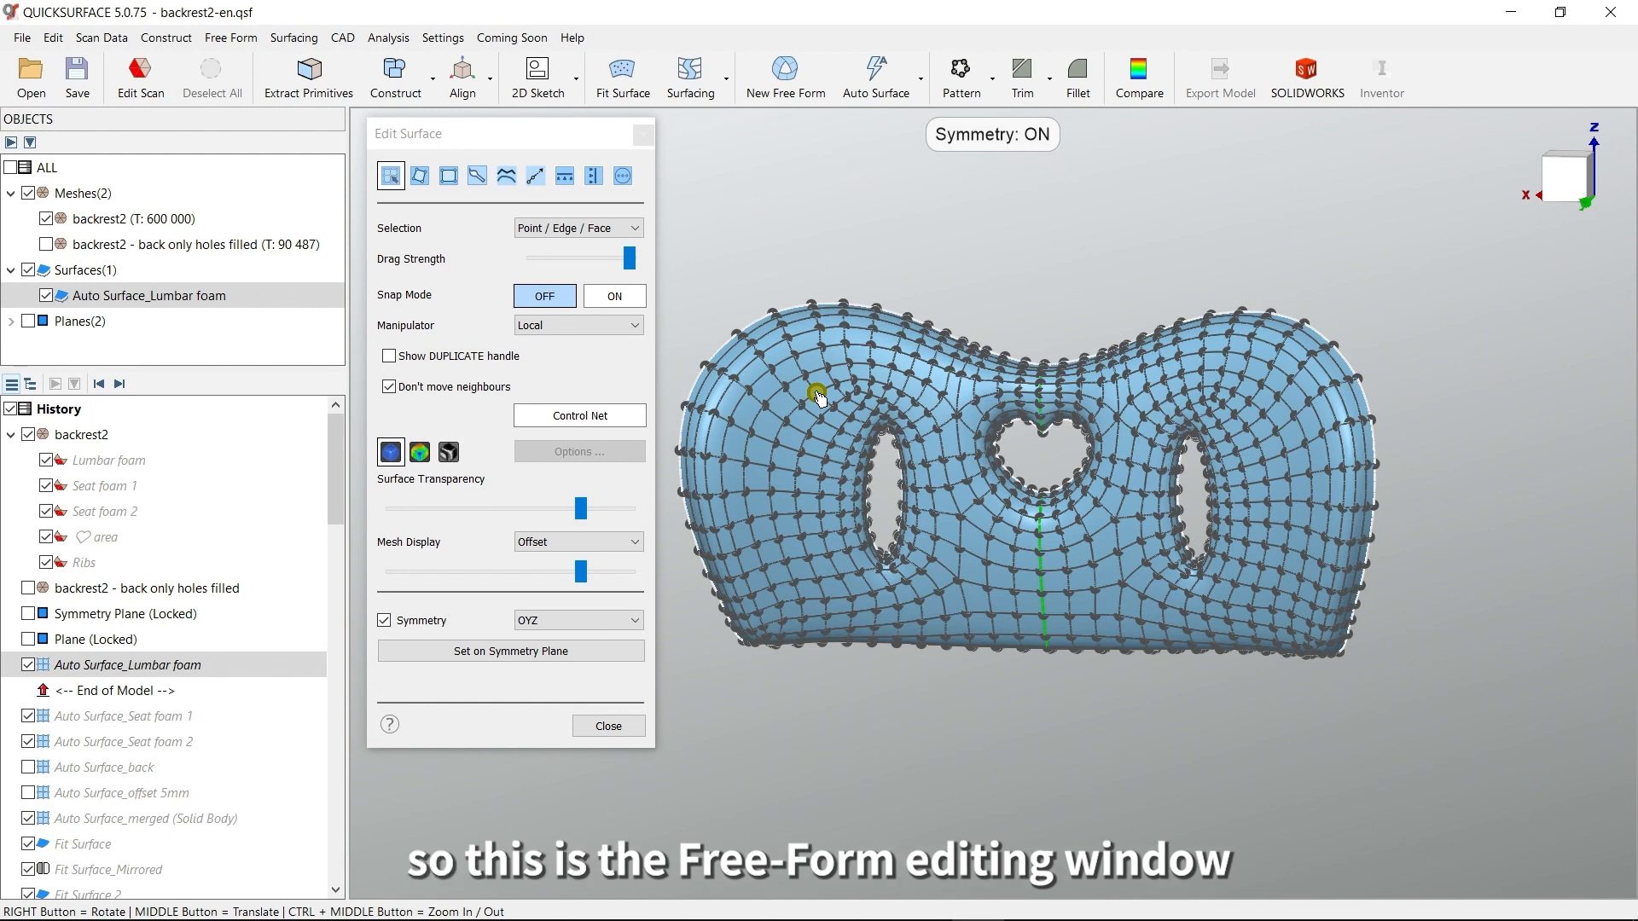
pyautogui.moveTo(1067, 591); pyautogui.dragTo(1157, 529, button='right')
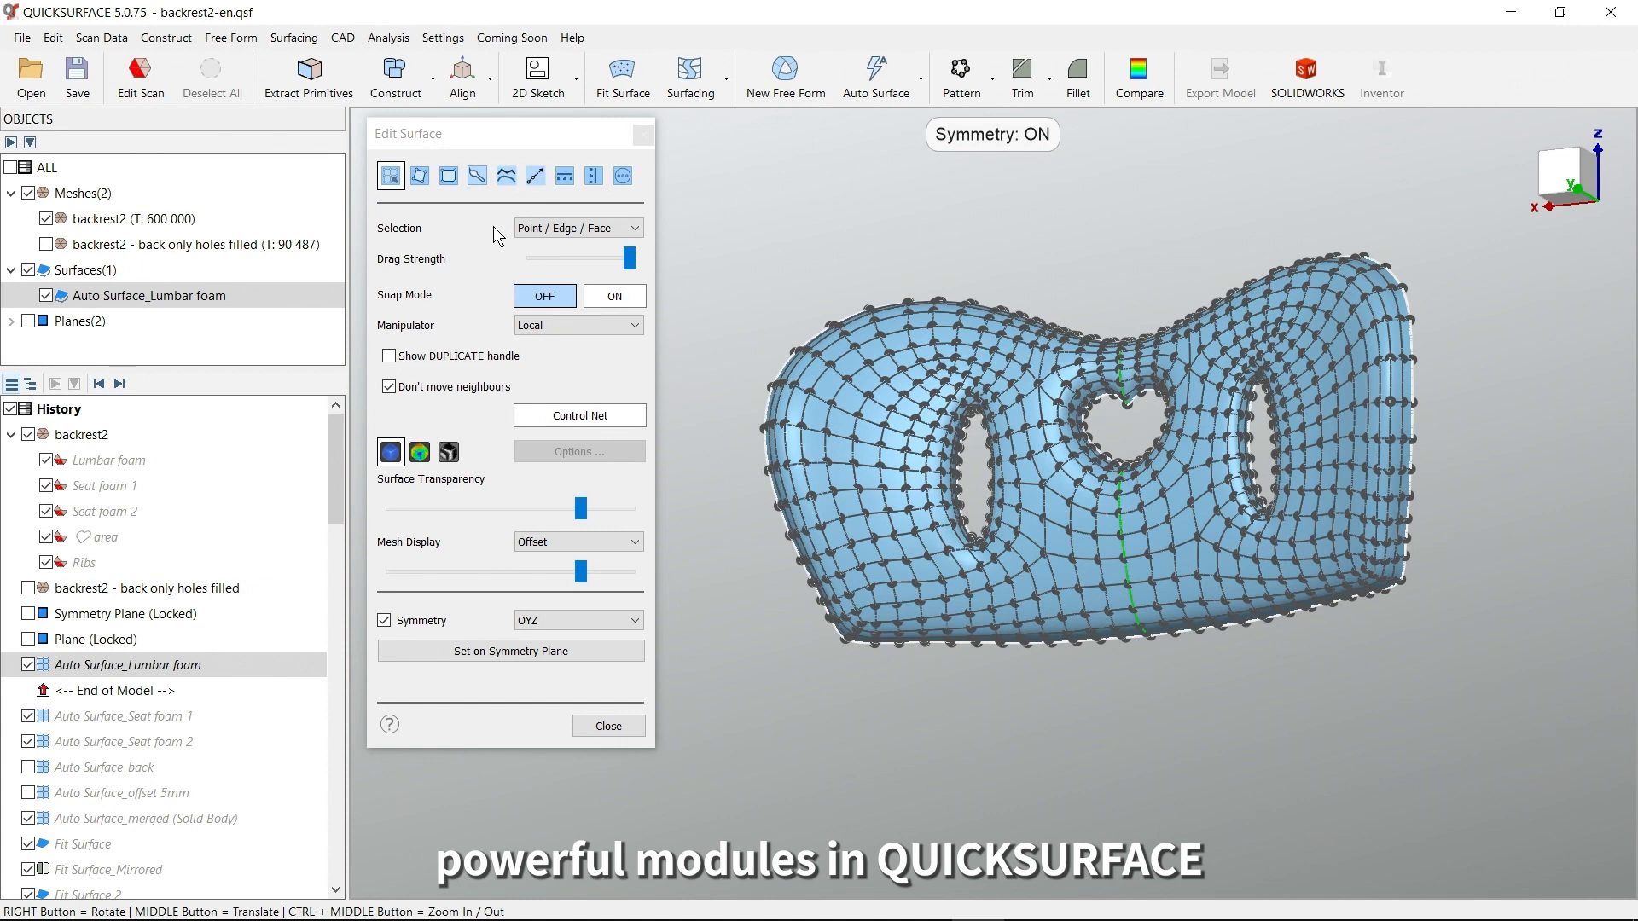
pyautogui.moveTo(940, 577); pyautogui.dragTo(1013, 491, button='right')
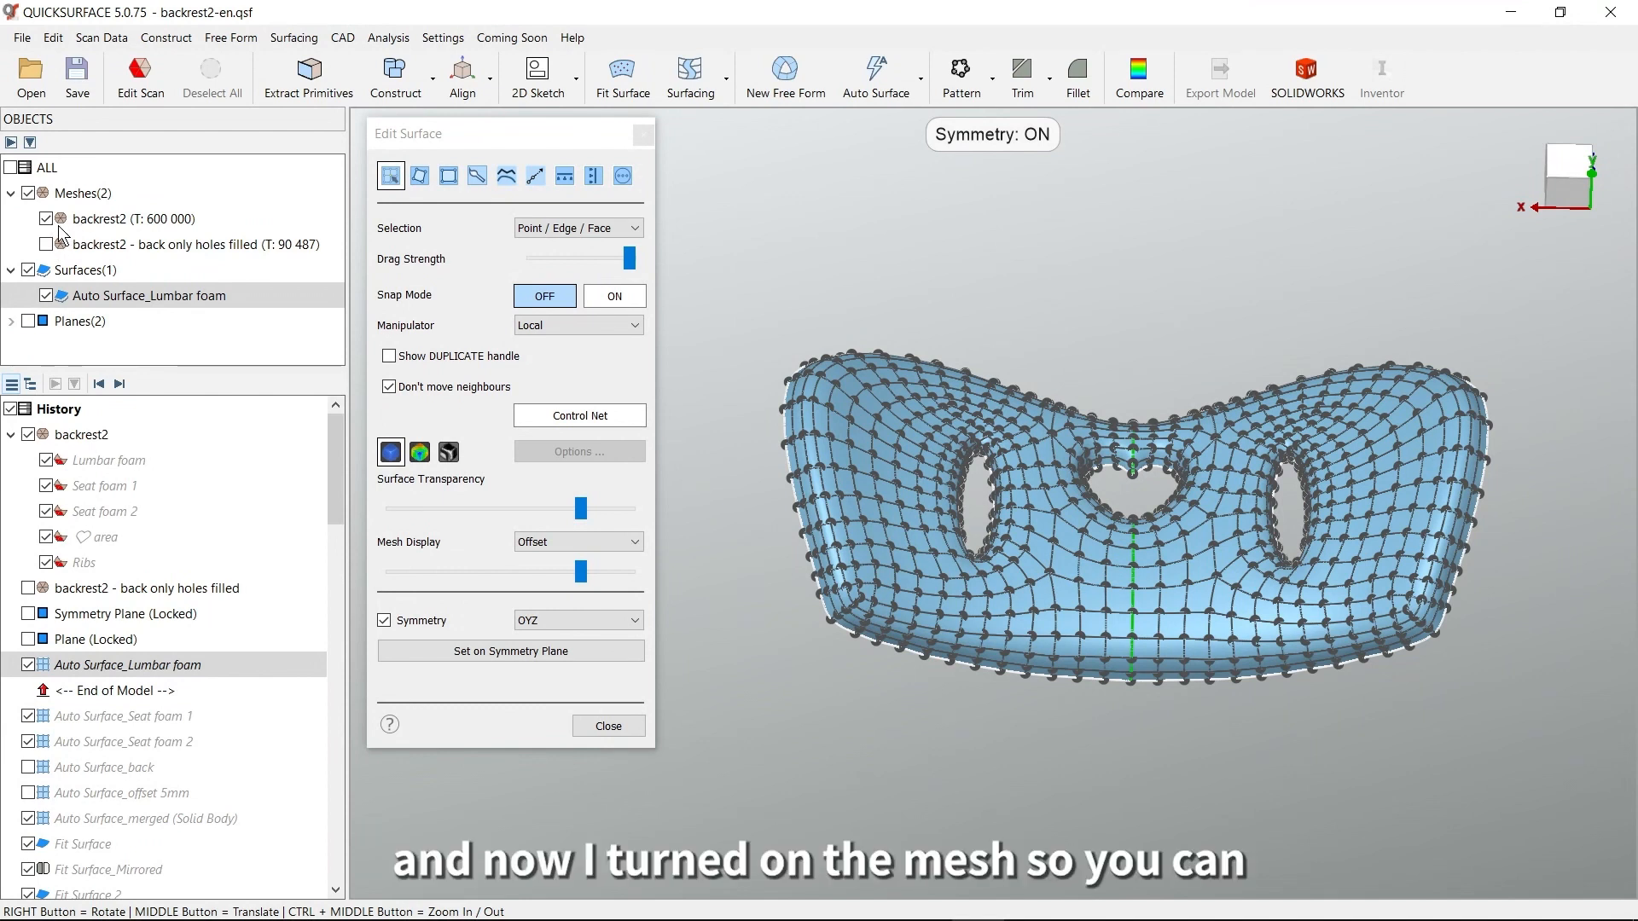
pyautogui.moveTo(956, 533); pyautogui.dragTo(875, 494, button='middle')
pyautogui.moveTo(981, 597); pyautogui.dragTo(1185, 645, button='right')
pyautogui.scroll(2, 1115, 560)
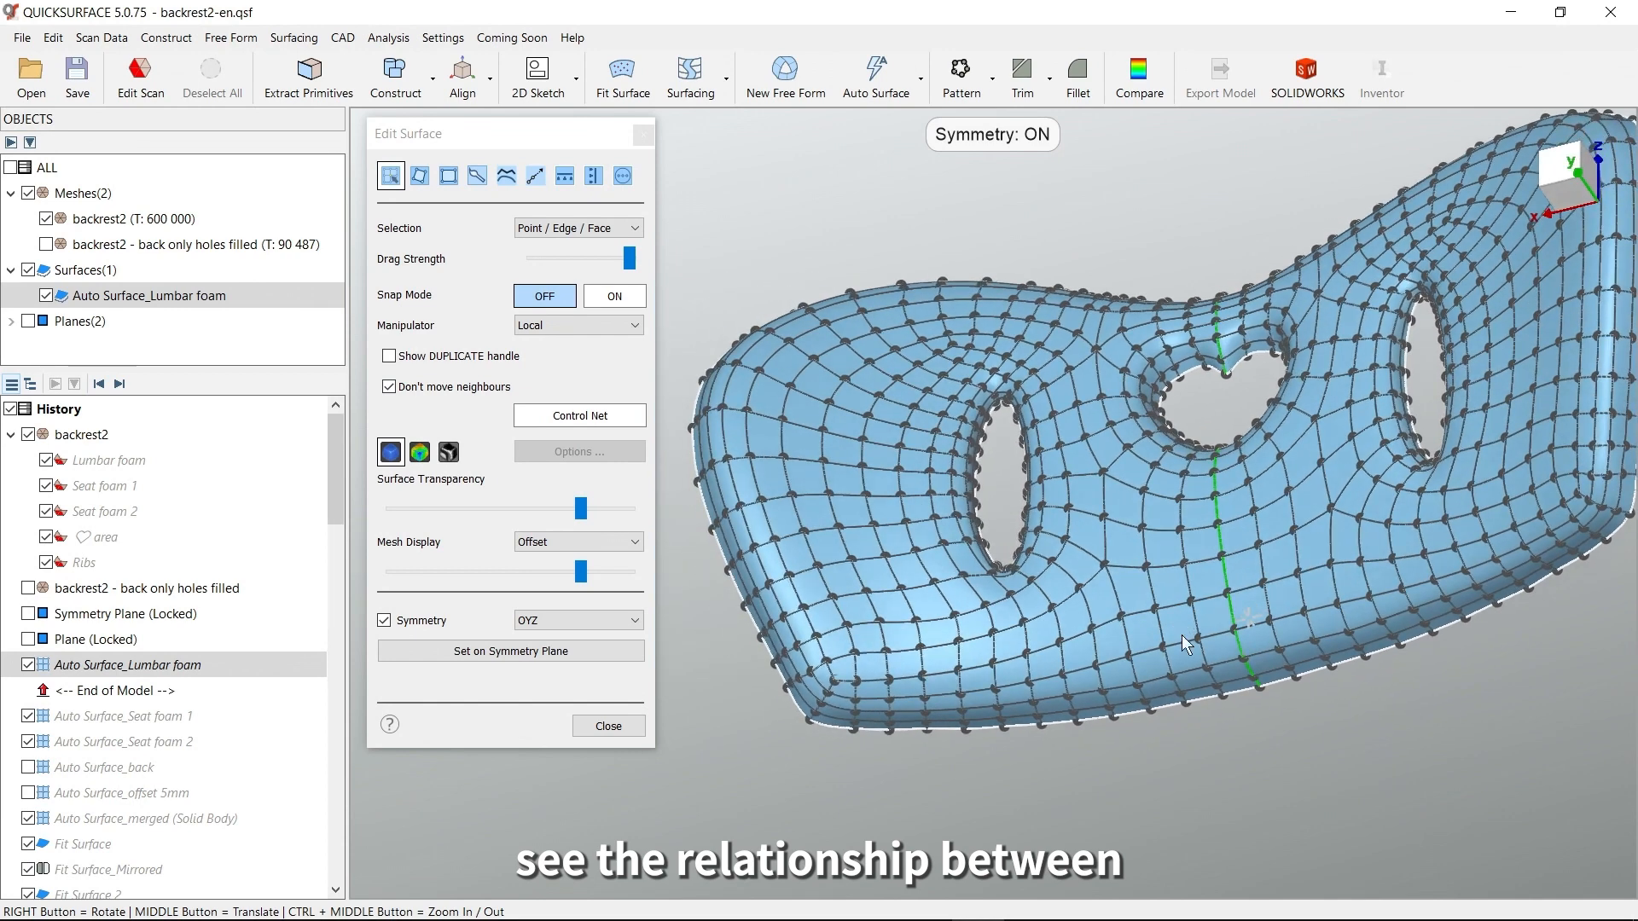
pyautogui.moveTo(1232, 572); pyautogui.dragTo(1166, 597, button='middle')
pyautogui.moveTo(1161, 477); pyautogui.dragTo(1175, 525, button='right')
pyautogui.moveTo(1210, 438); pyautogui.dragTo(1107, 494, button='middle')
pyautogui.moveTo(1108, 494); pyautogui.dragTo(1070, 666, button='right')
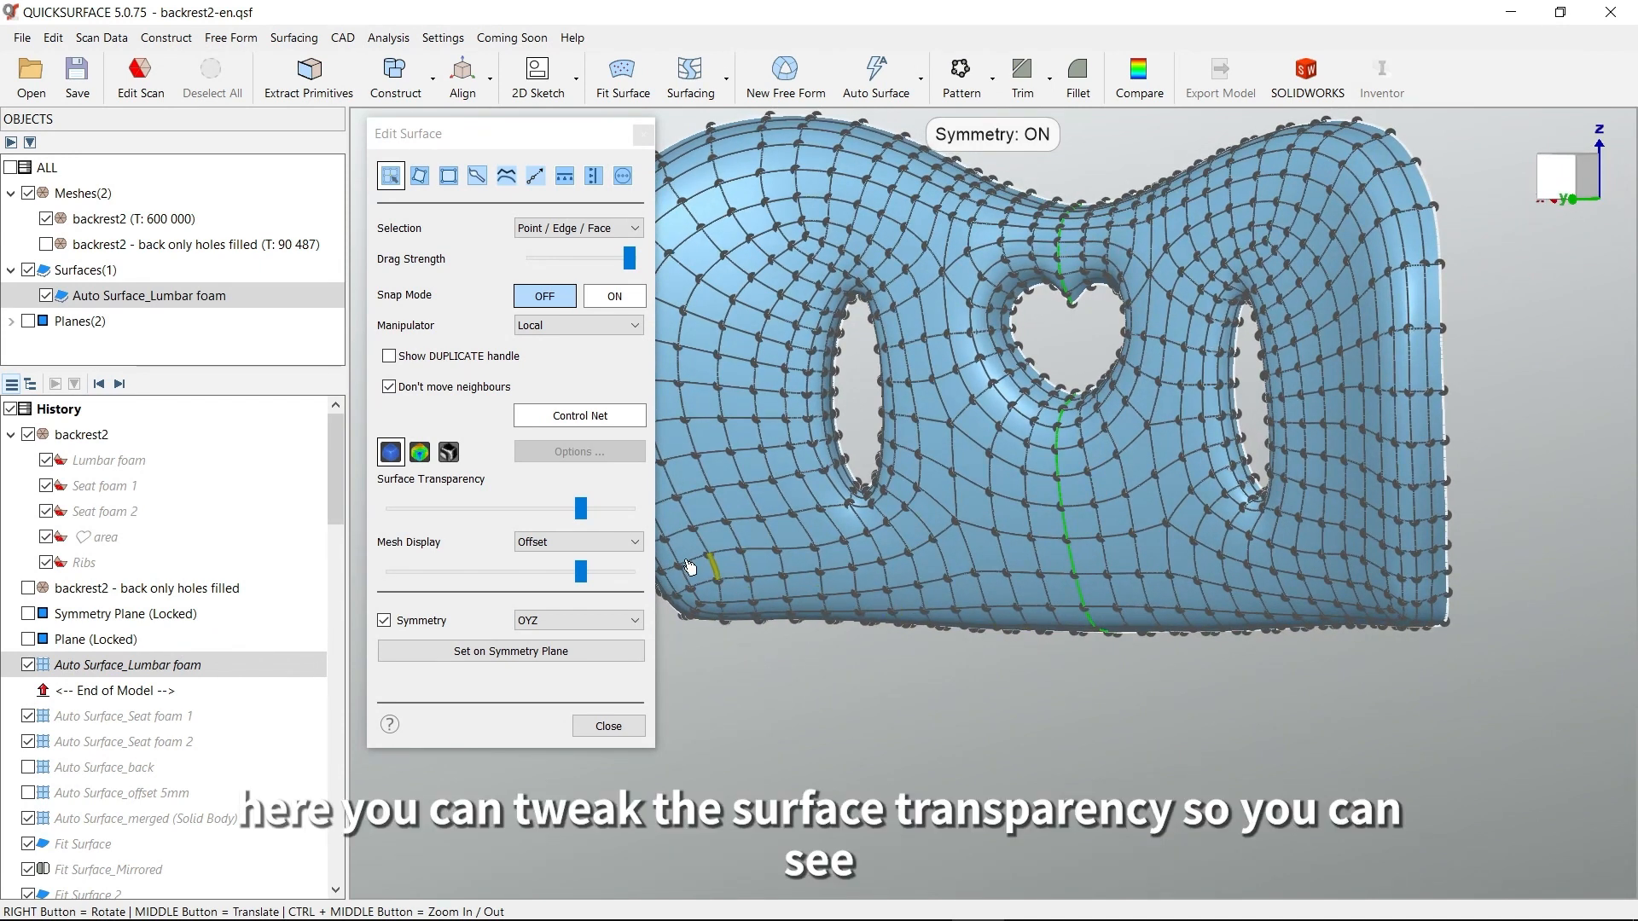
# Lower the Surface Transparency setting to near its minimum and examine the lumbar foam control points around the heart-shaped hole
pyautogui.moveTo(581, 509); pyautogui.dragTo(578, 510)
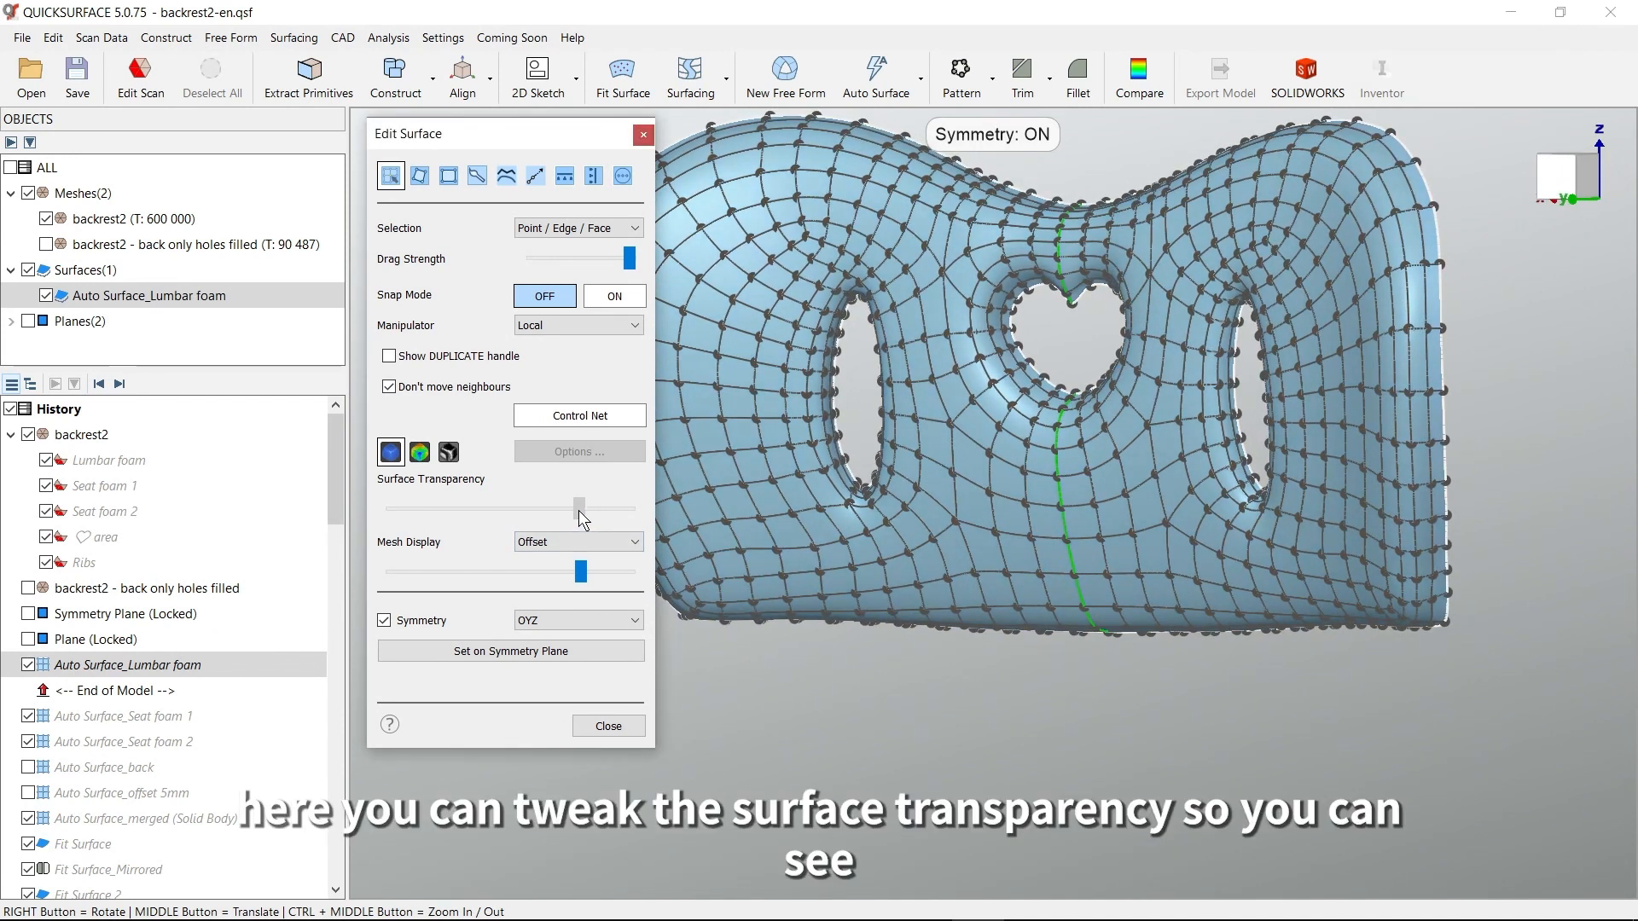
pyautogui.moveTo(452, 509); pyautogui.dragTo(398, 514)
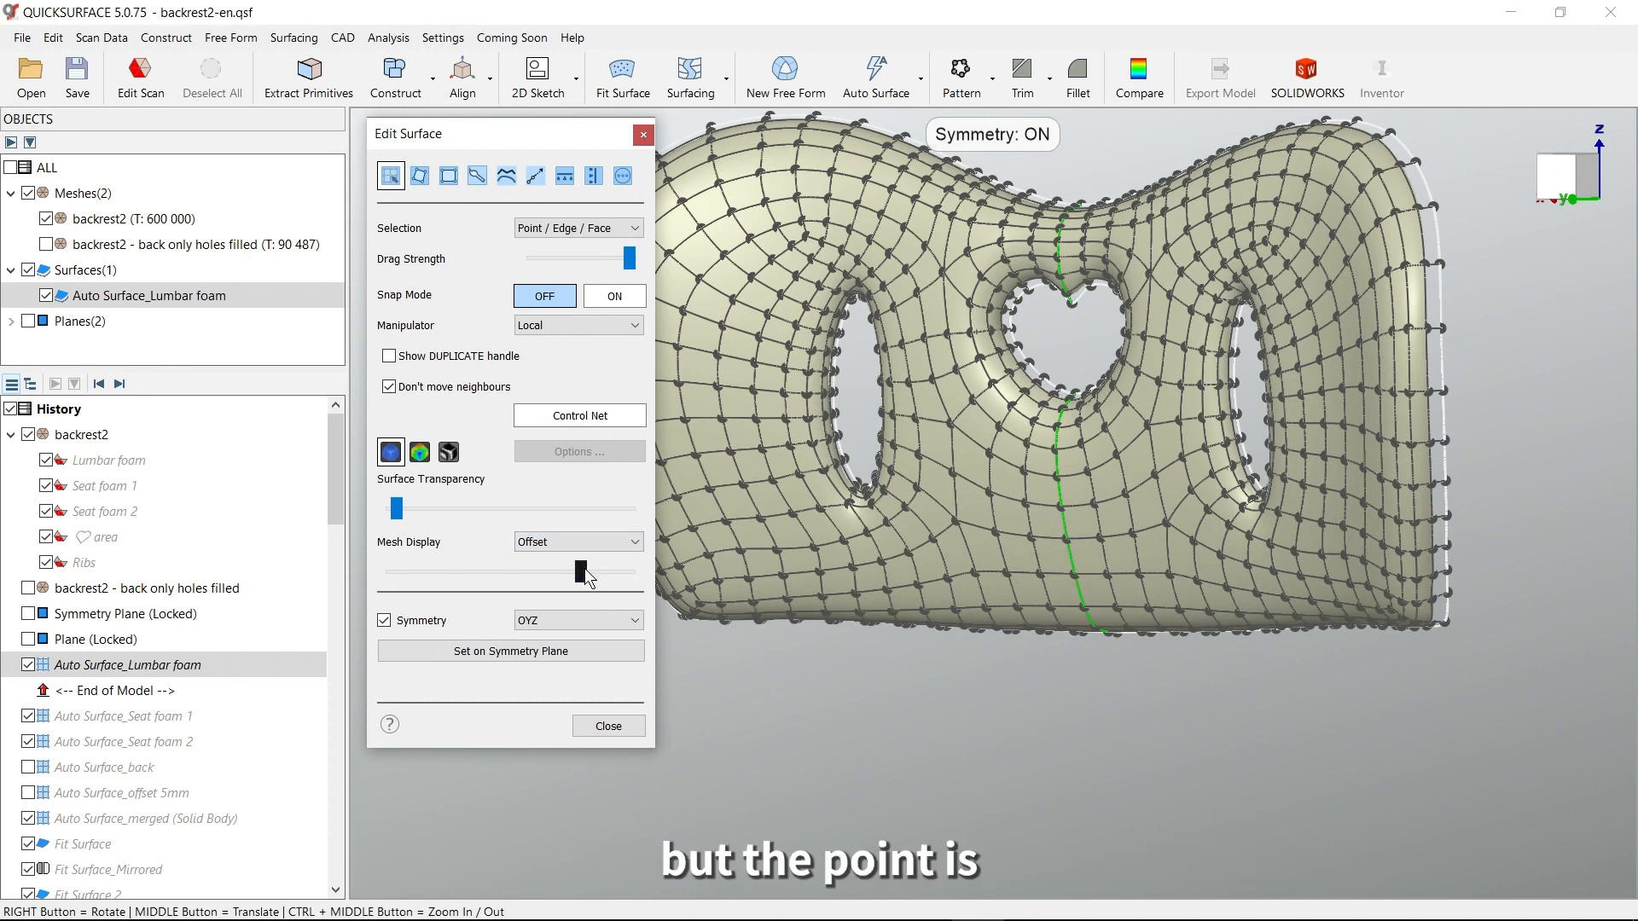
pyautogui.moveTo(959, 532); pyautogui.dragTo(980, 607, button='middle')
pyautogui.moveTo(981, 606); pyautogui.dragTo(1050, 620, button='right')
pyautogui.scroll(5, 1129, 470)
pyautogui.moveTo(1129, 470); pyautogui.dragTo(1011, 409, button='right')
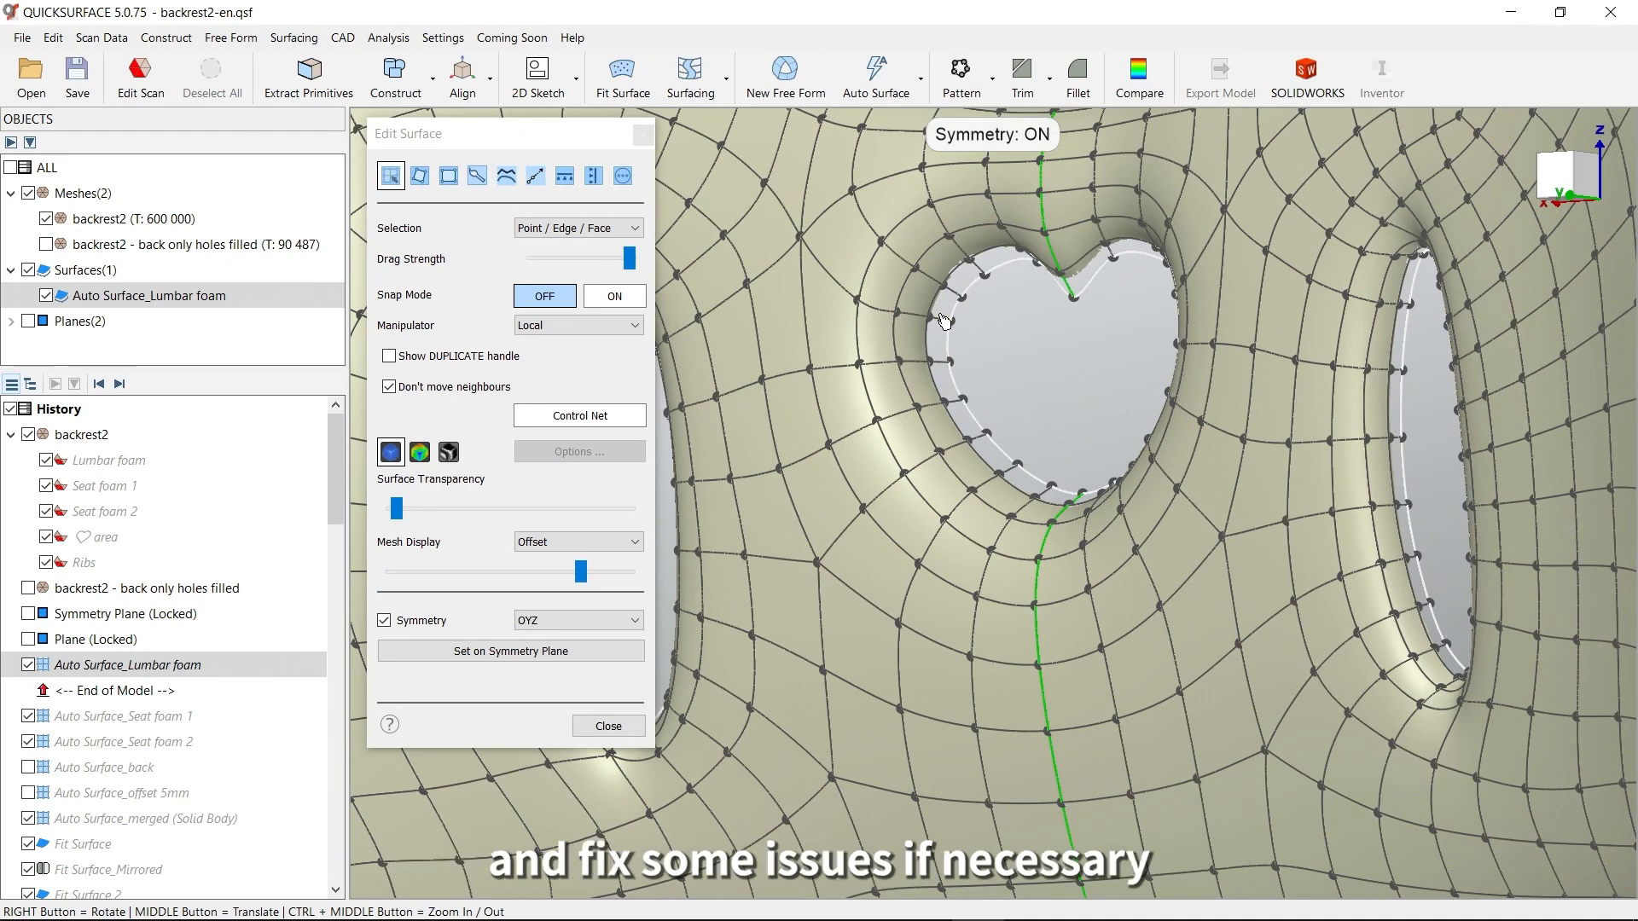
pyautogui.moveTo(925, 503); pyautogui.dragTo(1170, 355, button='right')
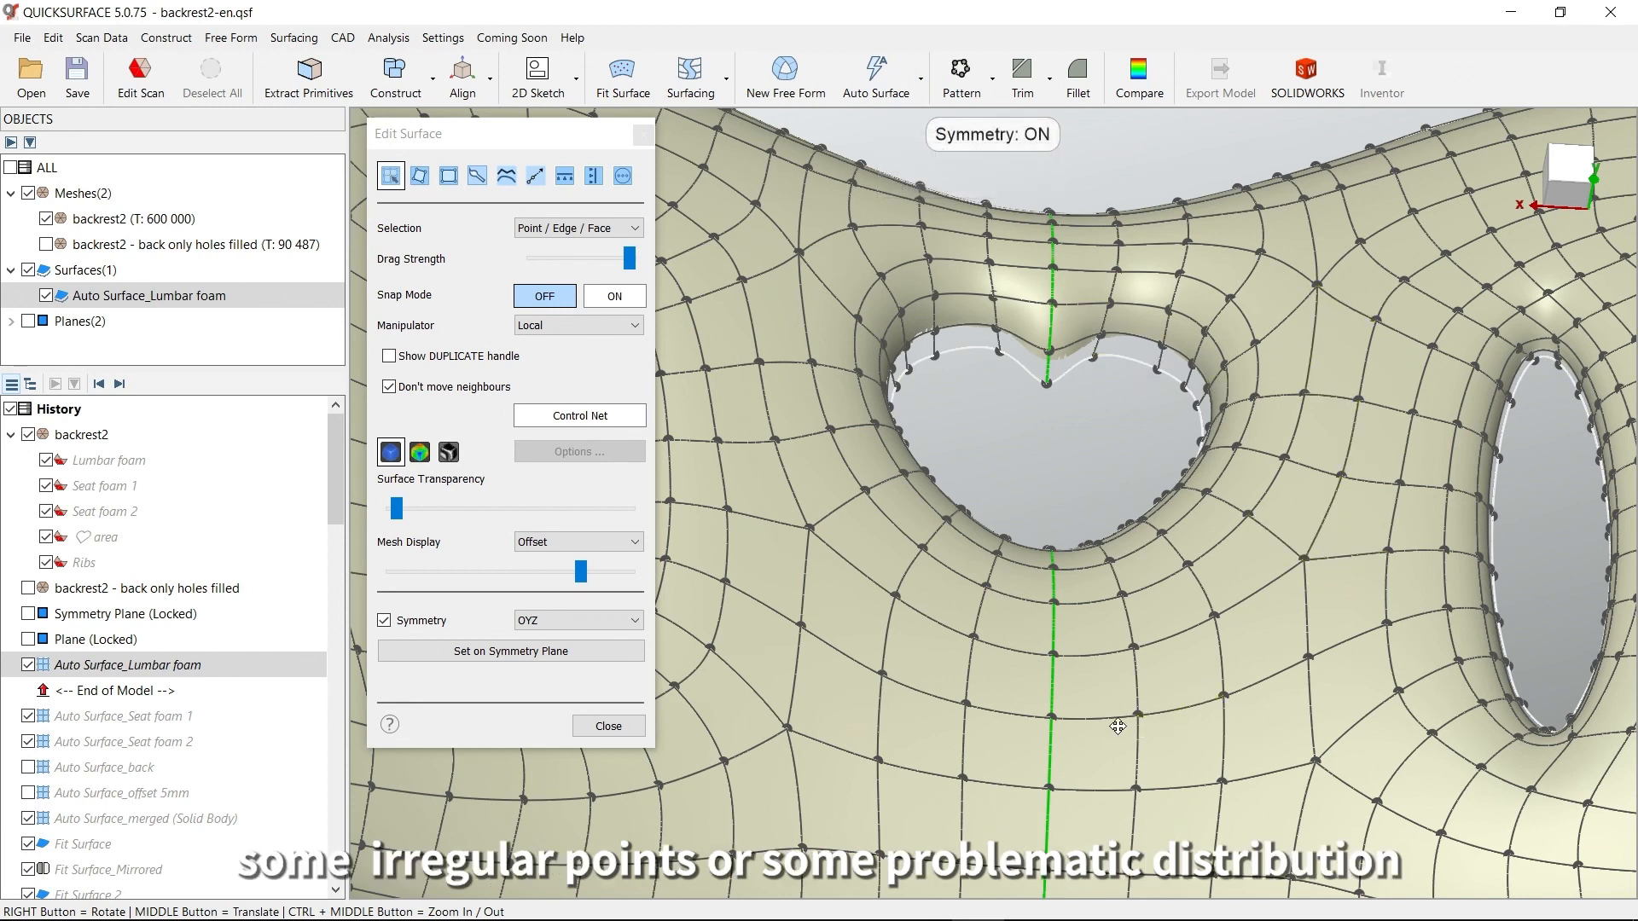
# Examine the quad distribution along the lumbar foam's lower edge and outer corner, and close the free-form editing
pyautogui.moveTo(1122, 733); pyautogui.dragTo(1025, 536, button='middle')
pyautogui.moveTo(1182, 717); pyautogui.dragTo(1170, 635, button='right')
pyautogui.moveTo(1156, 844); pyautogui.dragTo(1120, 315, button='middle')
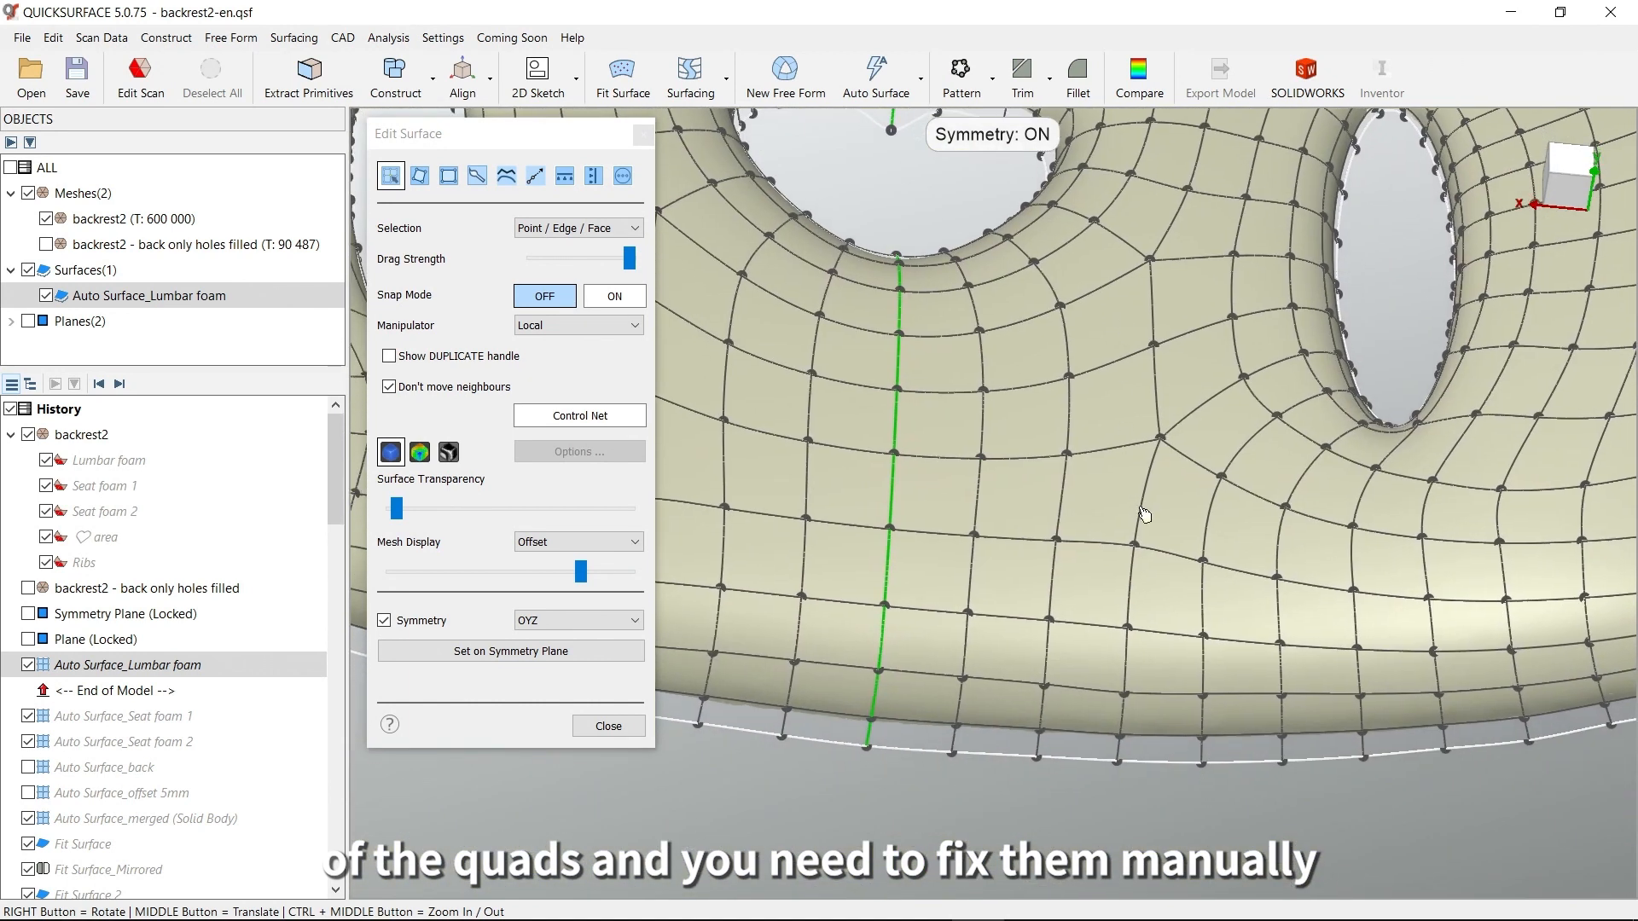
pyautogui.moveTo(1061, 726); pyautogui.dragTo(1224, 552, button='middle')
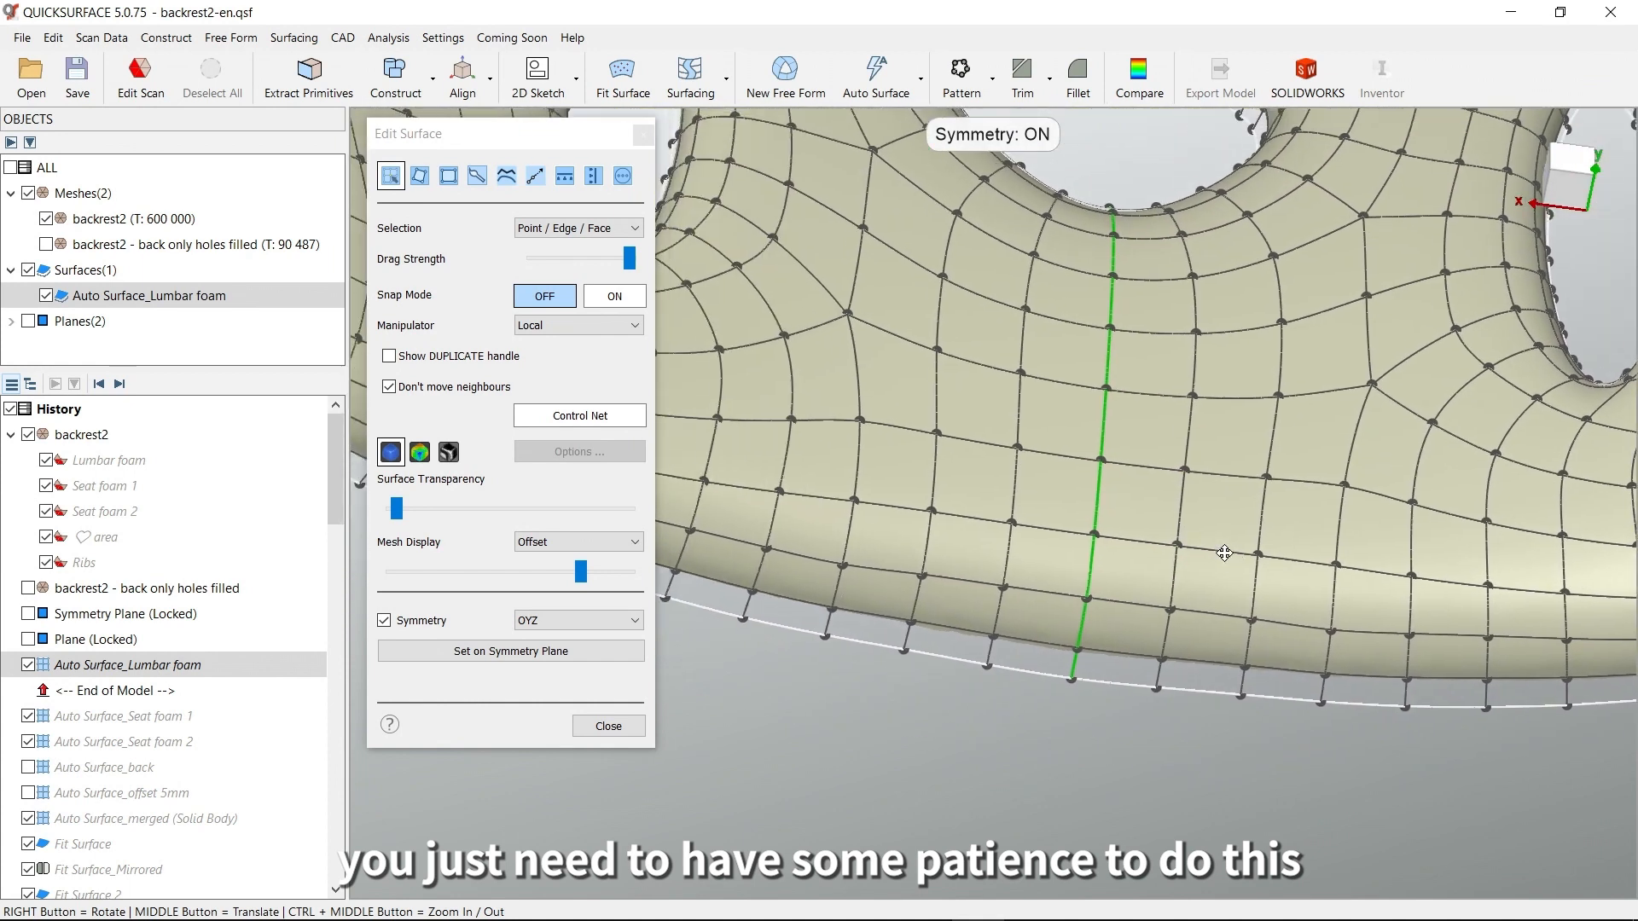
pyautogui.moveTo(1121, 638); pyautogui.dragTo(925, 625, button='right')
pyautogui.moveTo(925, 625); pyautogui.dragTo(1417, 669, button='middle')
pyautogui.moveTo(902, 582); pyautogui.dragTo(941, 692, button='middle')
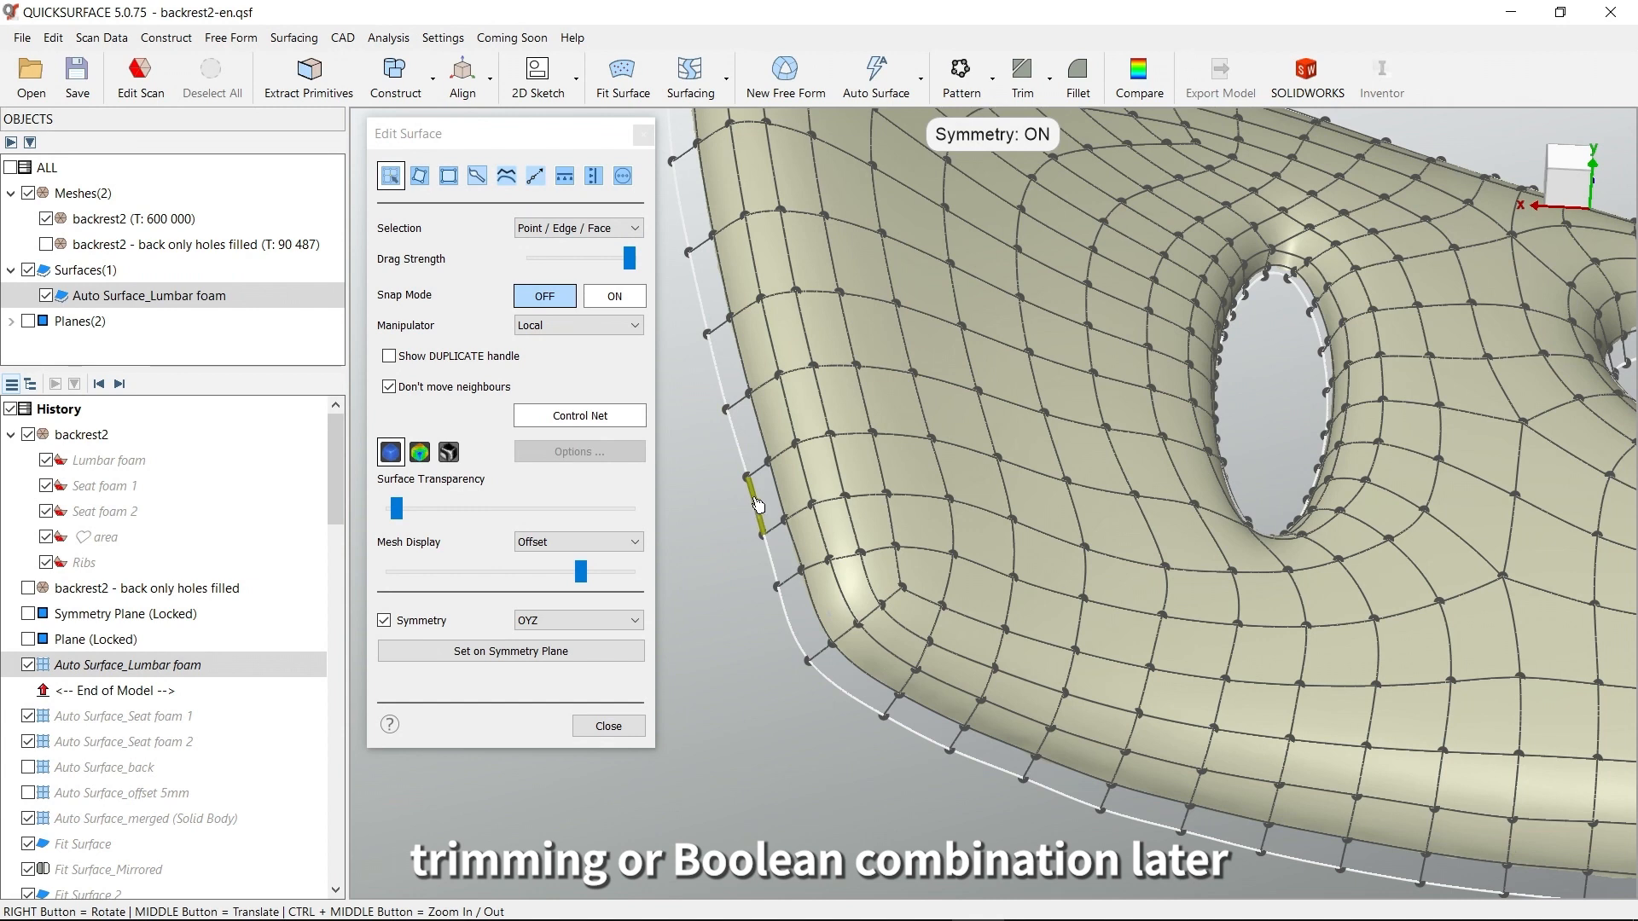
pyautogui.click(608, 725)
# Set the view rotation method to Relative to view in the software's navigation options
pyautogui.scroll(-3, 950, 585)
pyautogui.moveTo(1197, 553); pyautogui.dragTo(1022, 641, button='right')
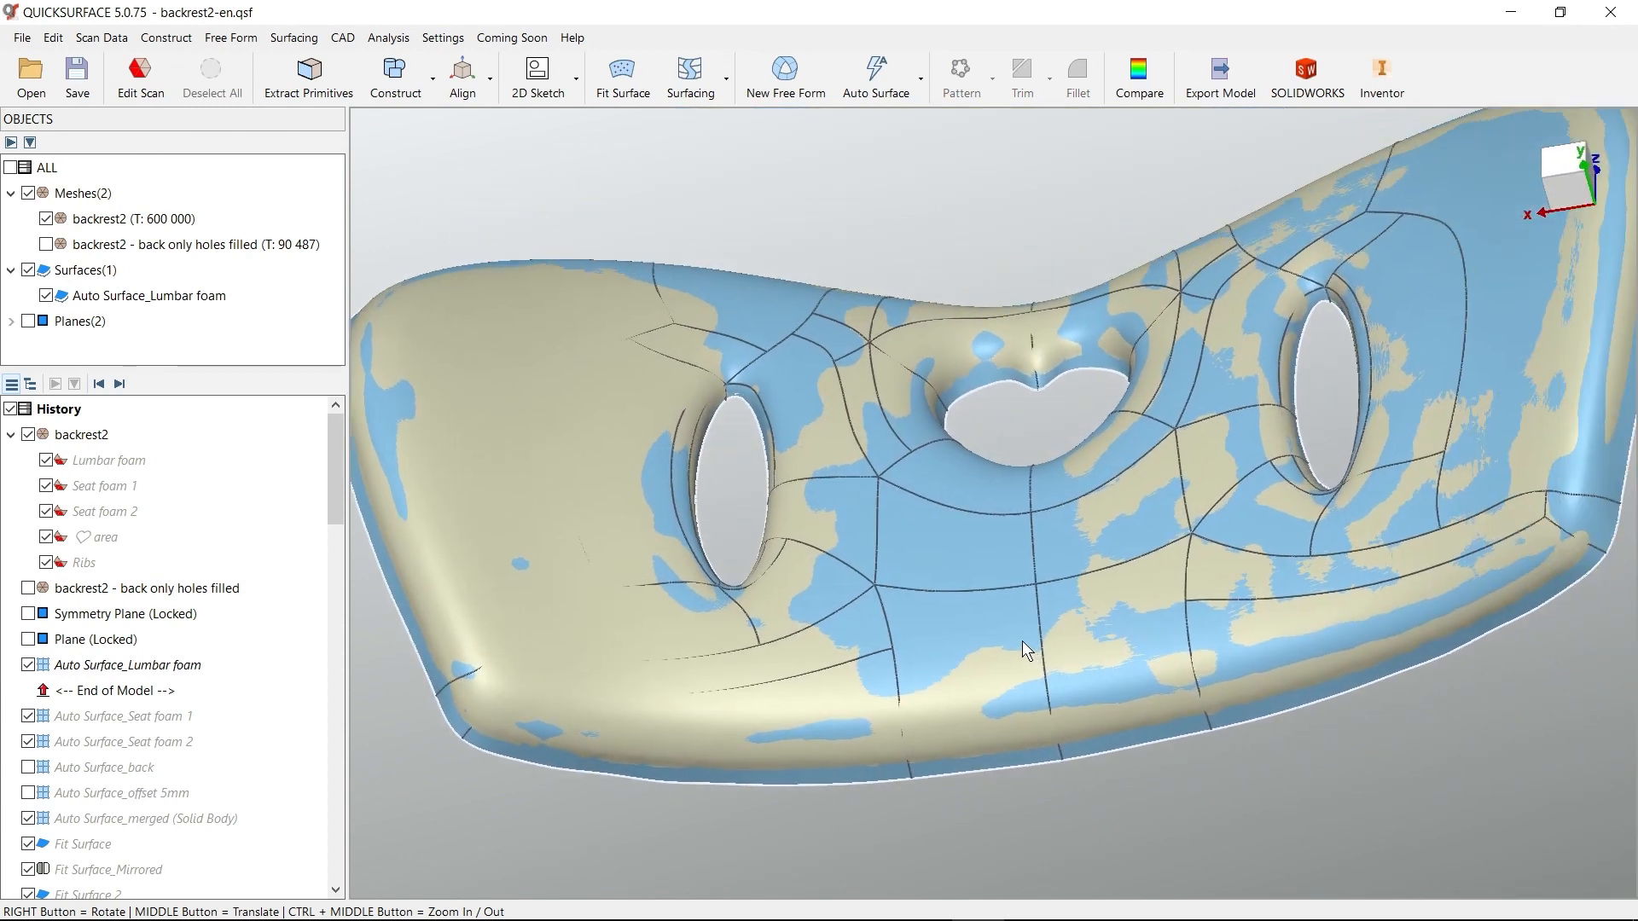
pyautogui.click(443, 37)
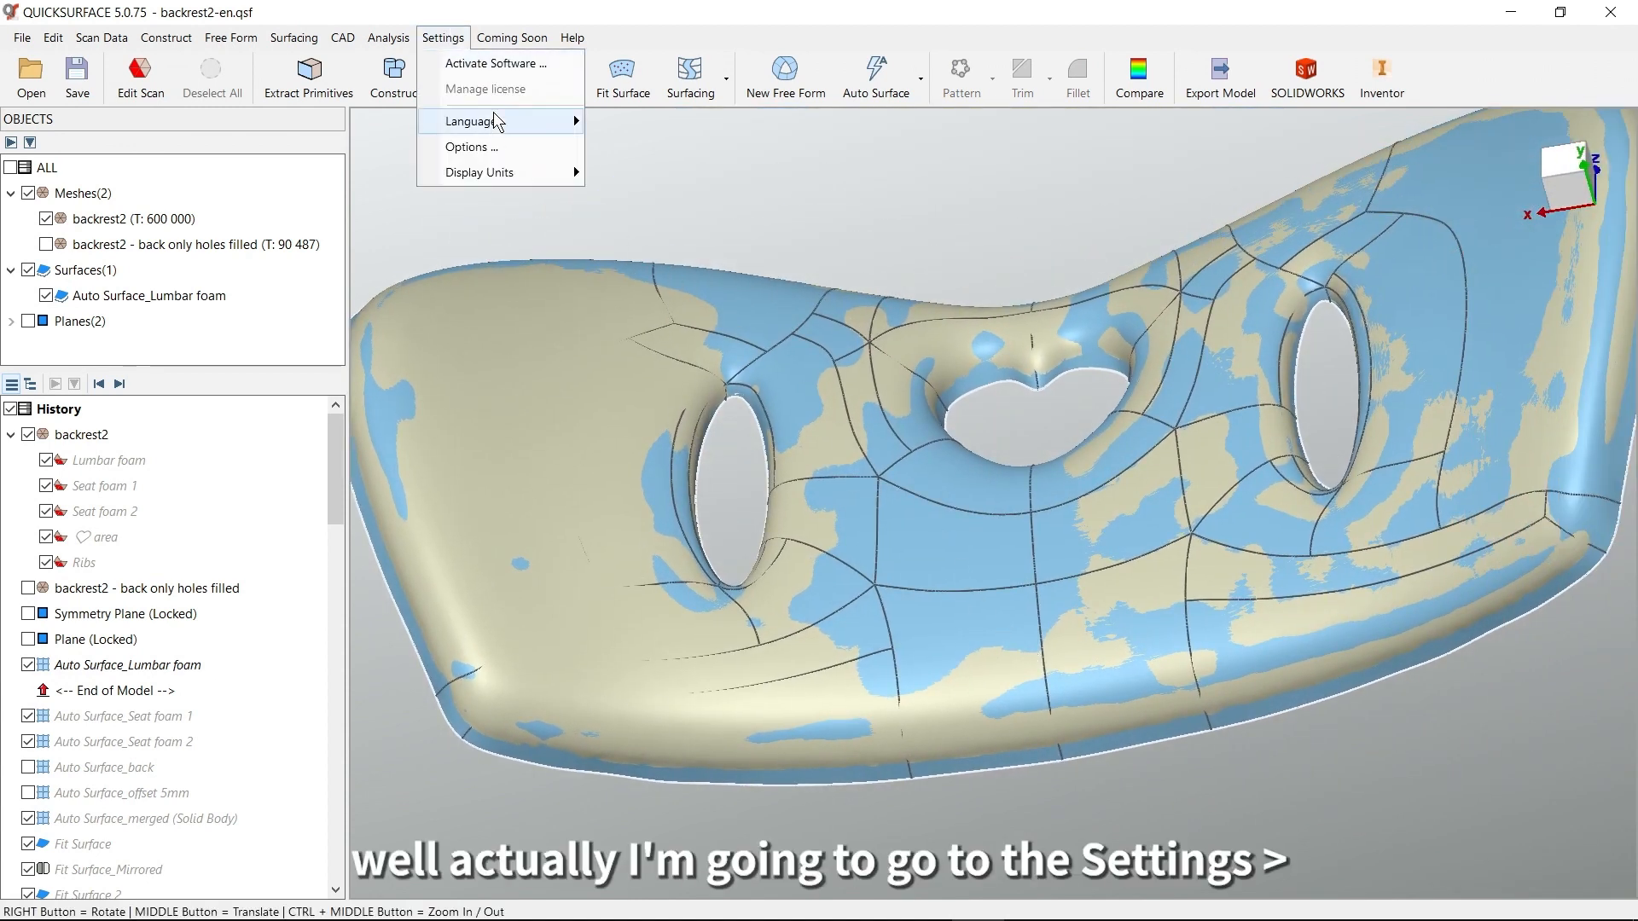
pyautogui.click(491, 147)
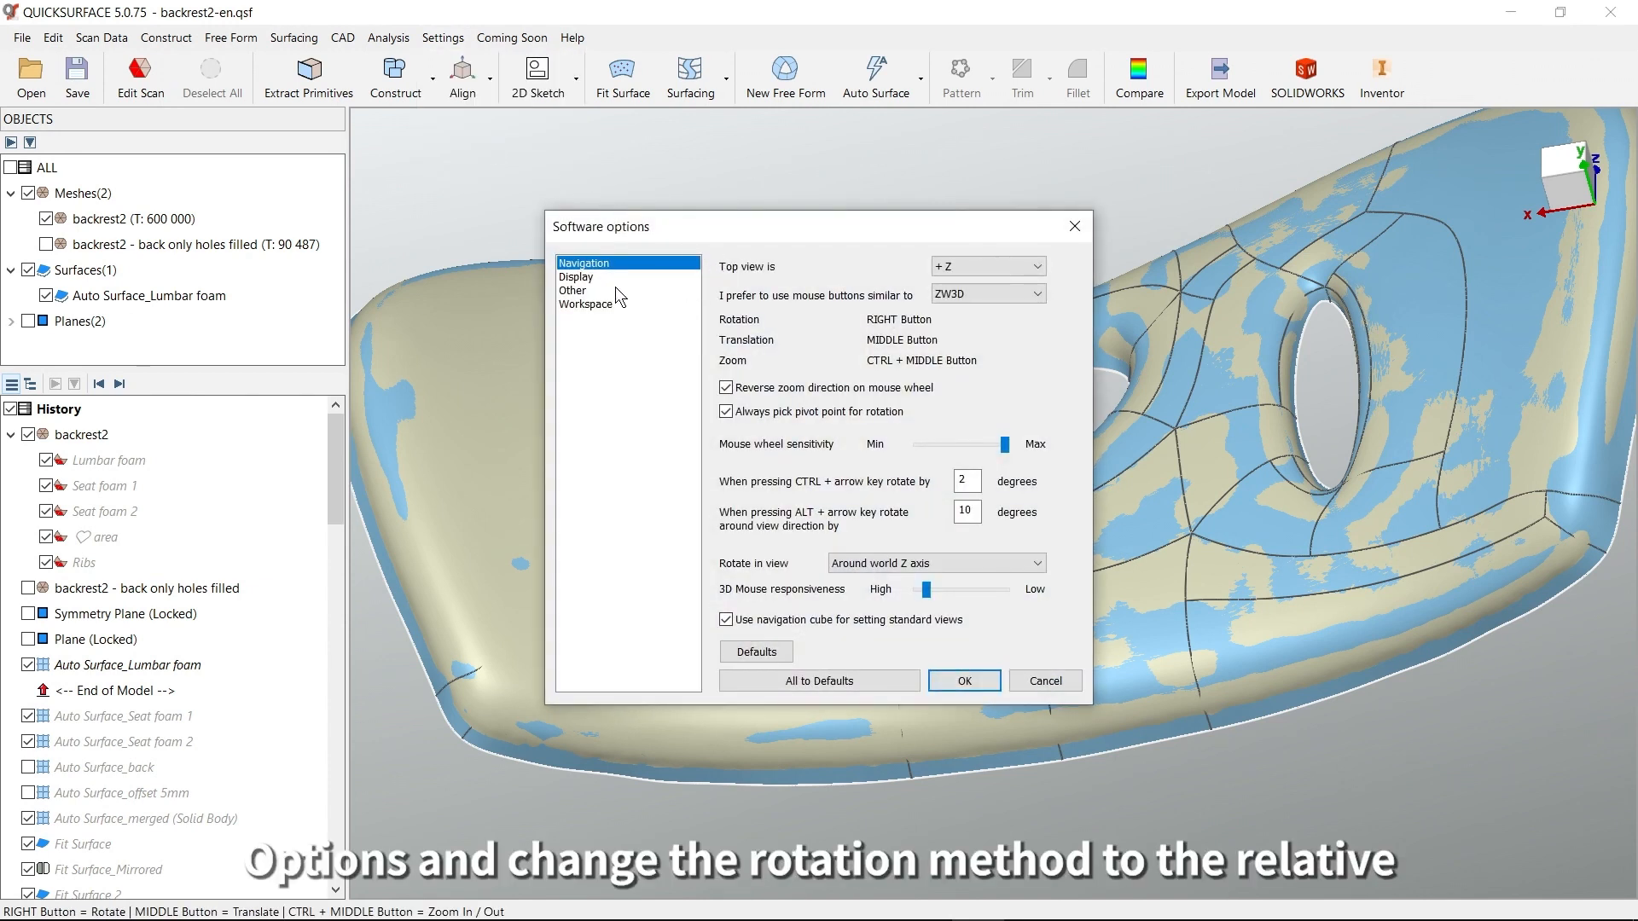
pyautogui.click(906, 570)
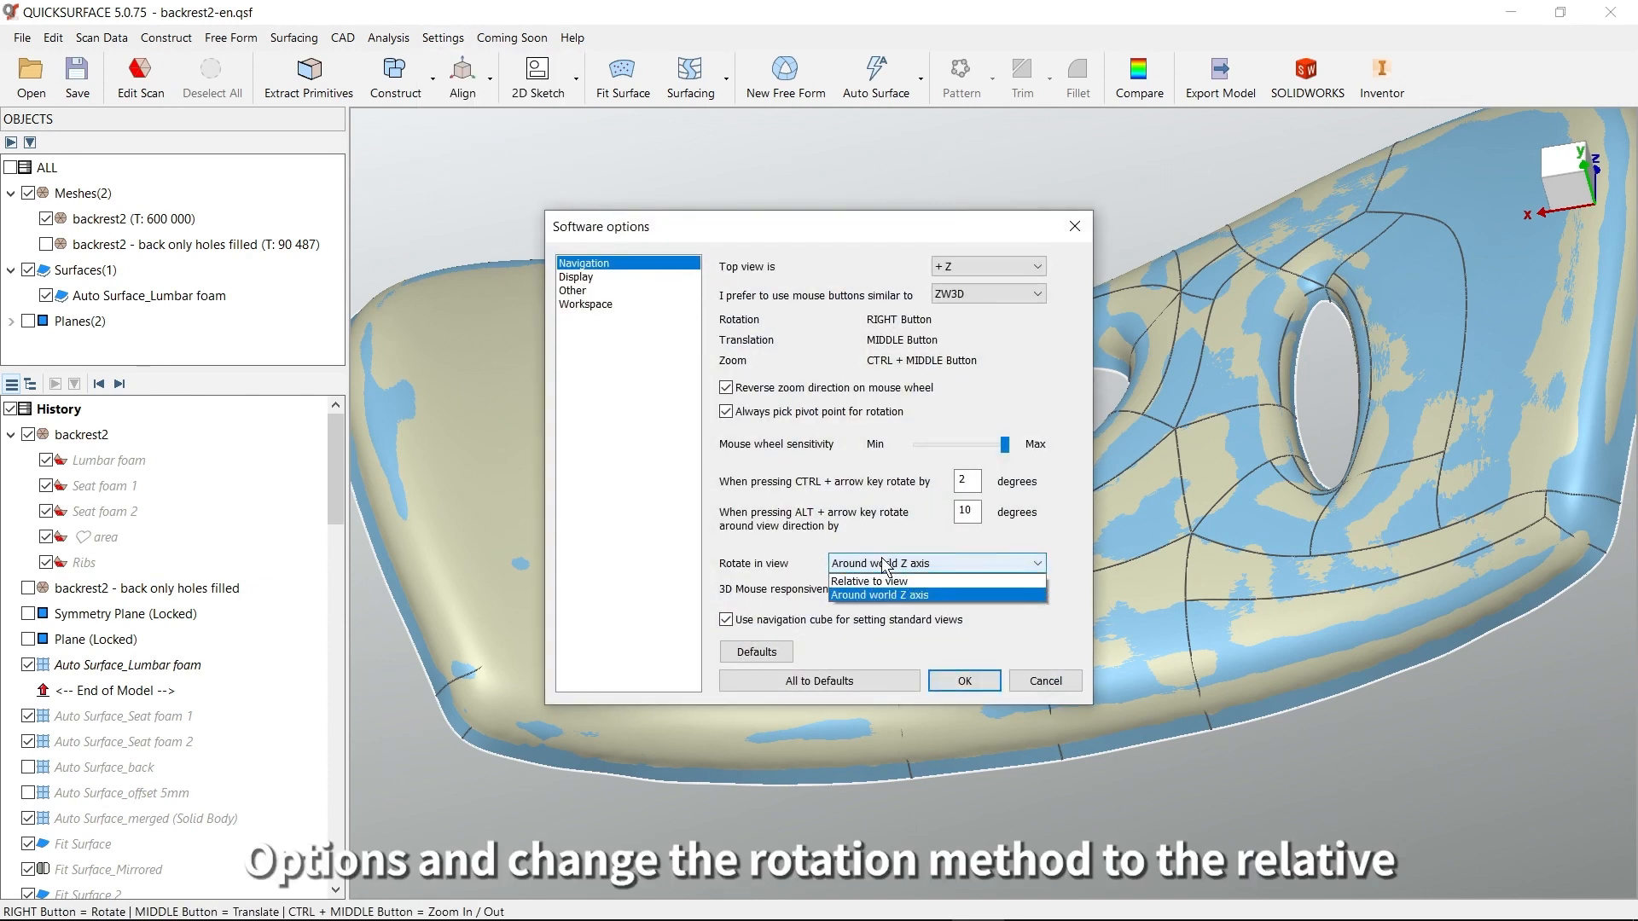
pyautogui.click(892, 582)
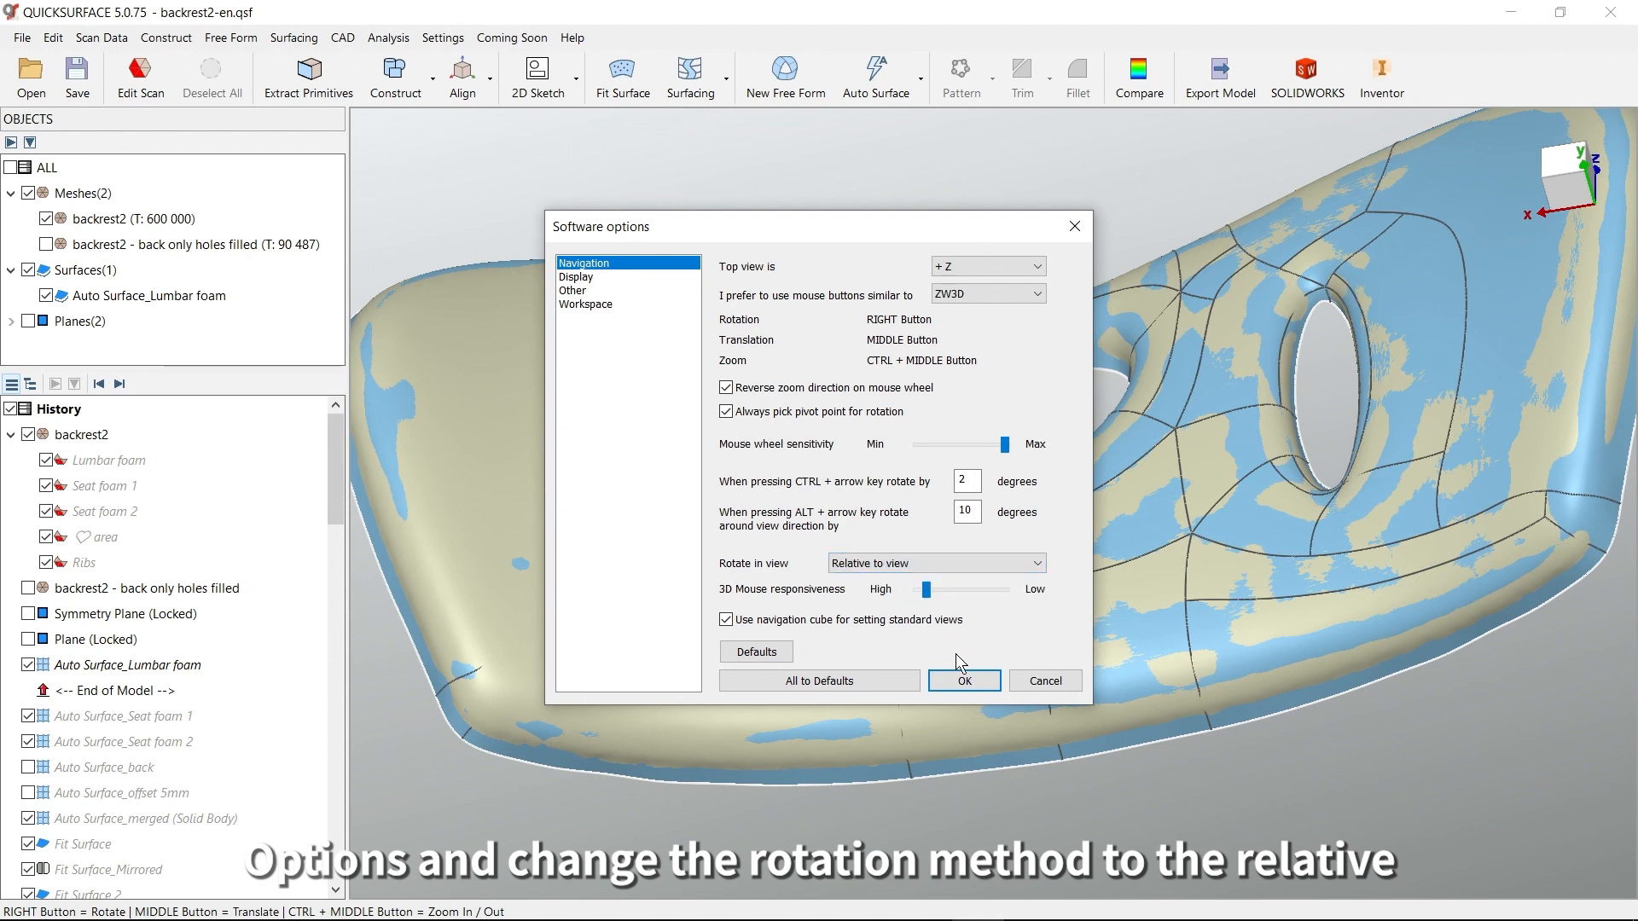
pyautogui.click(963, 680)
# Check the relative-to-view rotation by orbiting the lumbar foam model from several angles
pyautogui.moveTo(961, 679); pyautogui.dragTo(1021, 486, button='right')
pyautogui.scroll(-8, 1018, 480)
pyautogui.moveTo(1017, 479); pyautogui.dragTo(978, 556, button='middle')
pyautogui.moveTo(977, 556)
pyautogui.mouseDown(button='right')
pyautogui.moveTo(994, 503)
pyautogui.moveTo(962, 577)
pyautogui.moveTo(1010, 556)
pyautogui.moveTo(964, 609)
pyautogui.moveTo(1007, 554)
pyautogui.mouseUp(button='right')
pyautogui.scroll(6, 994, 507)
pyautogui.scroll(5, 1006, 553)
pyautogui.moveTo(933, 609); pyautogui.dragTo(1023, 555, button='right')
pyautogui.moveTo(1023, 555); pyautogui.dragTo(1067, 543, button='middle')
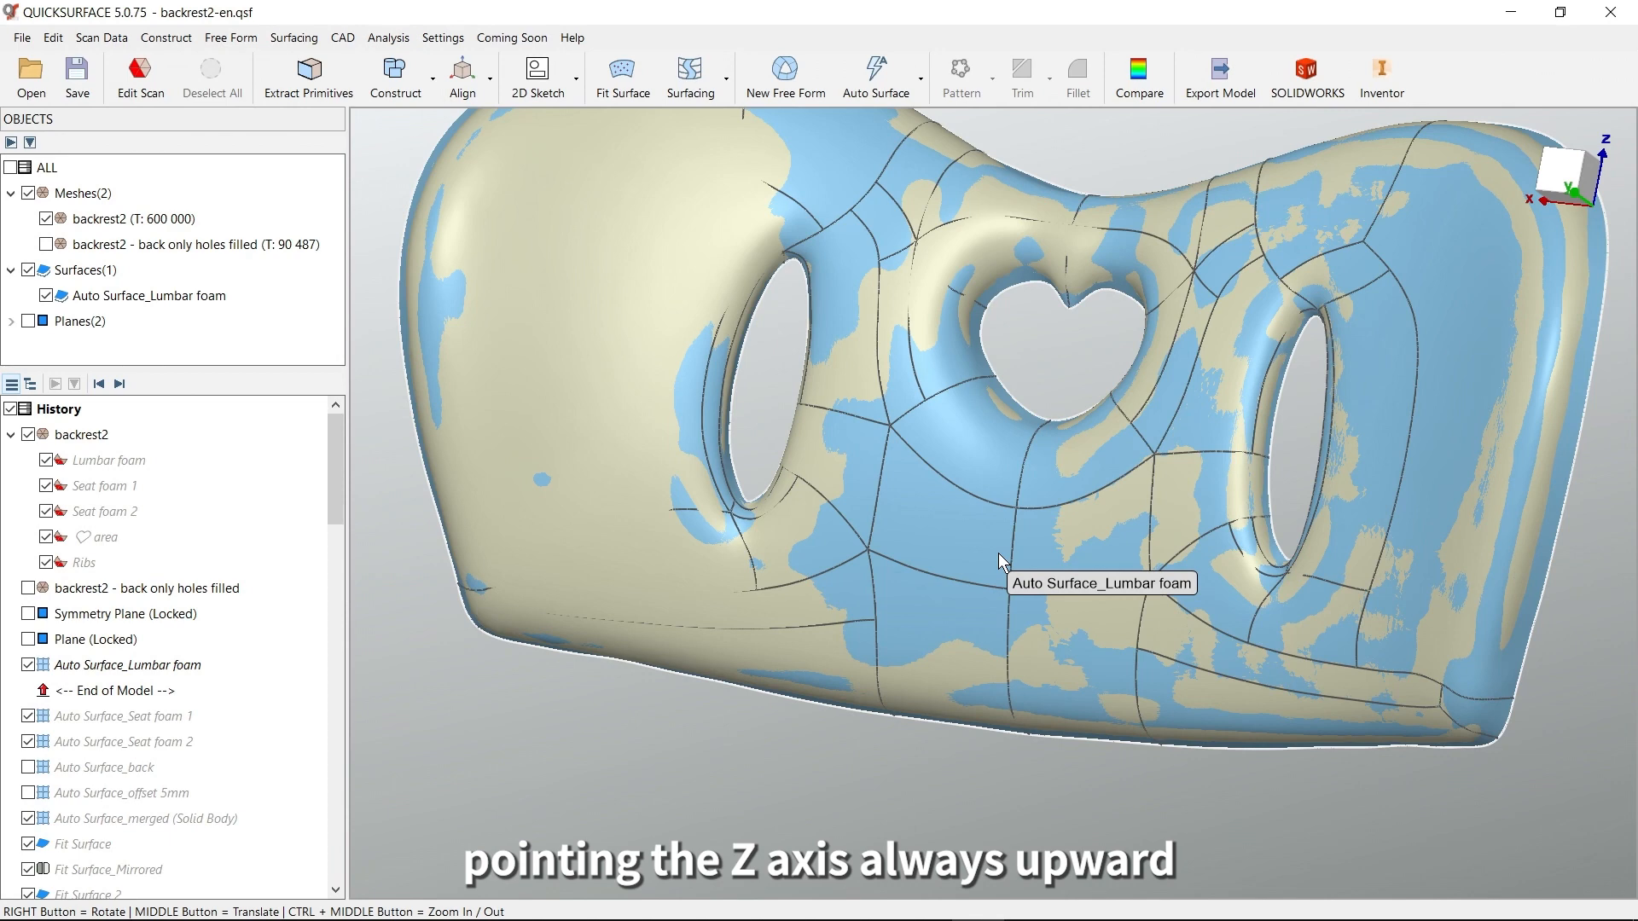
pyautogui.moveTo(965, 636); pyautogui.dragTo(899, 641, button='right')
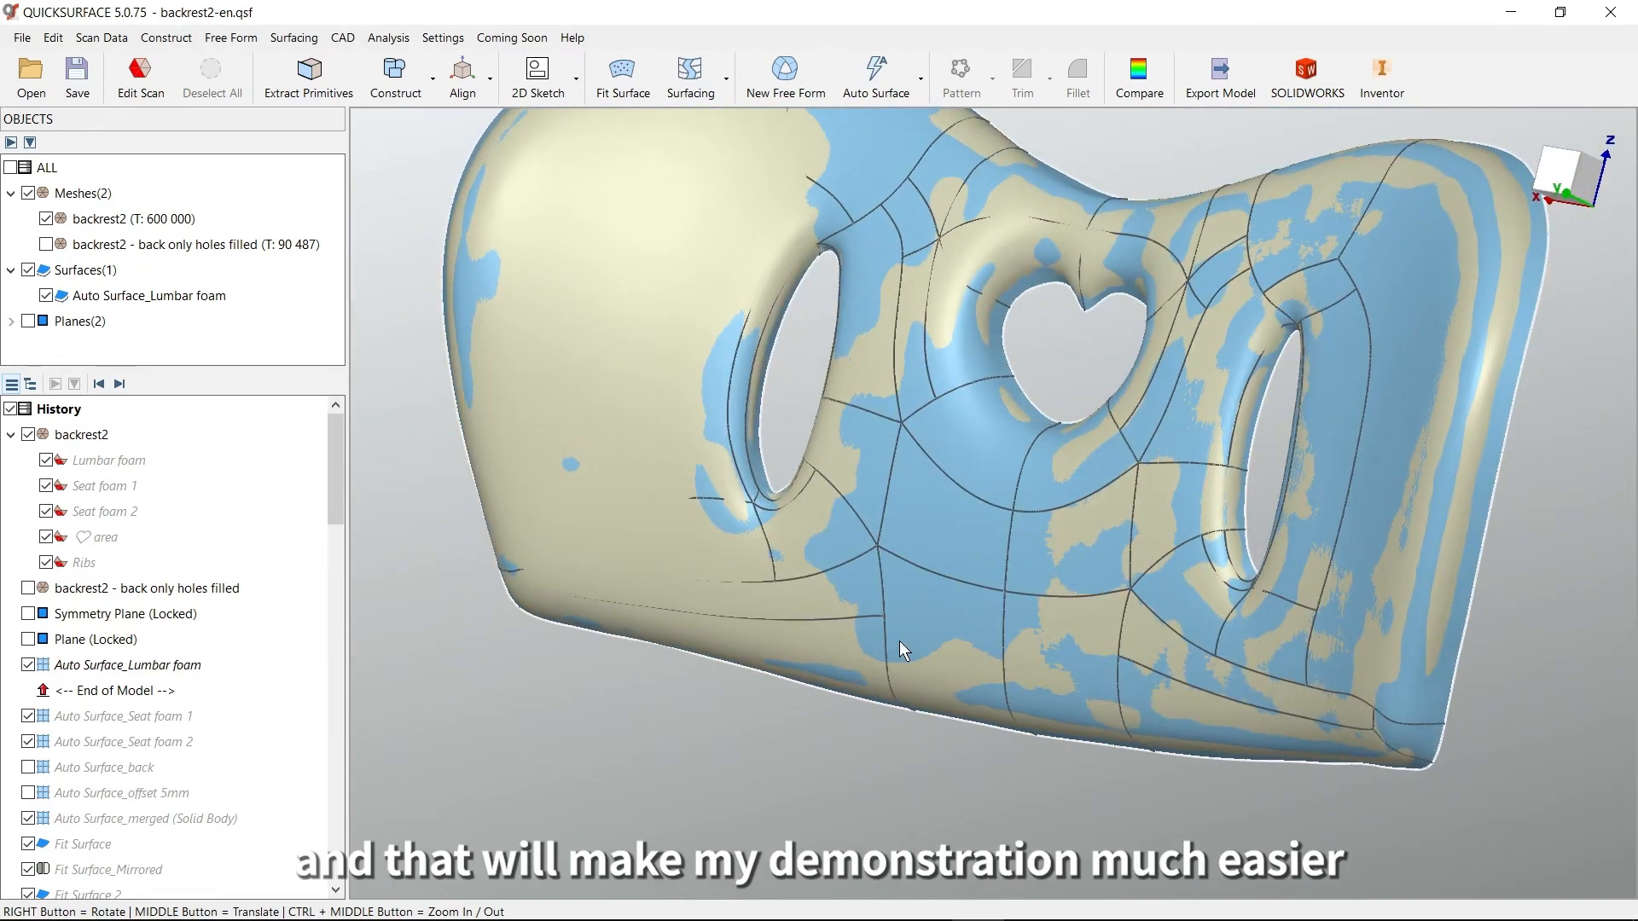
# Hide Auto Surface_Lumbar foam and roll the model history forward one feature to include Auto Surface_Seat foam 1
pyautogui.scroll(2, 896, 638)
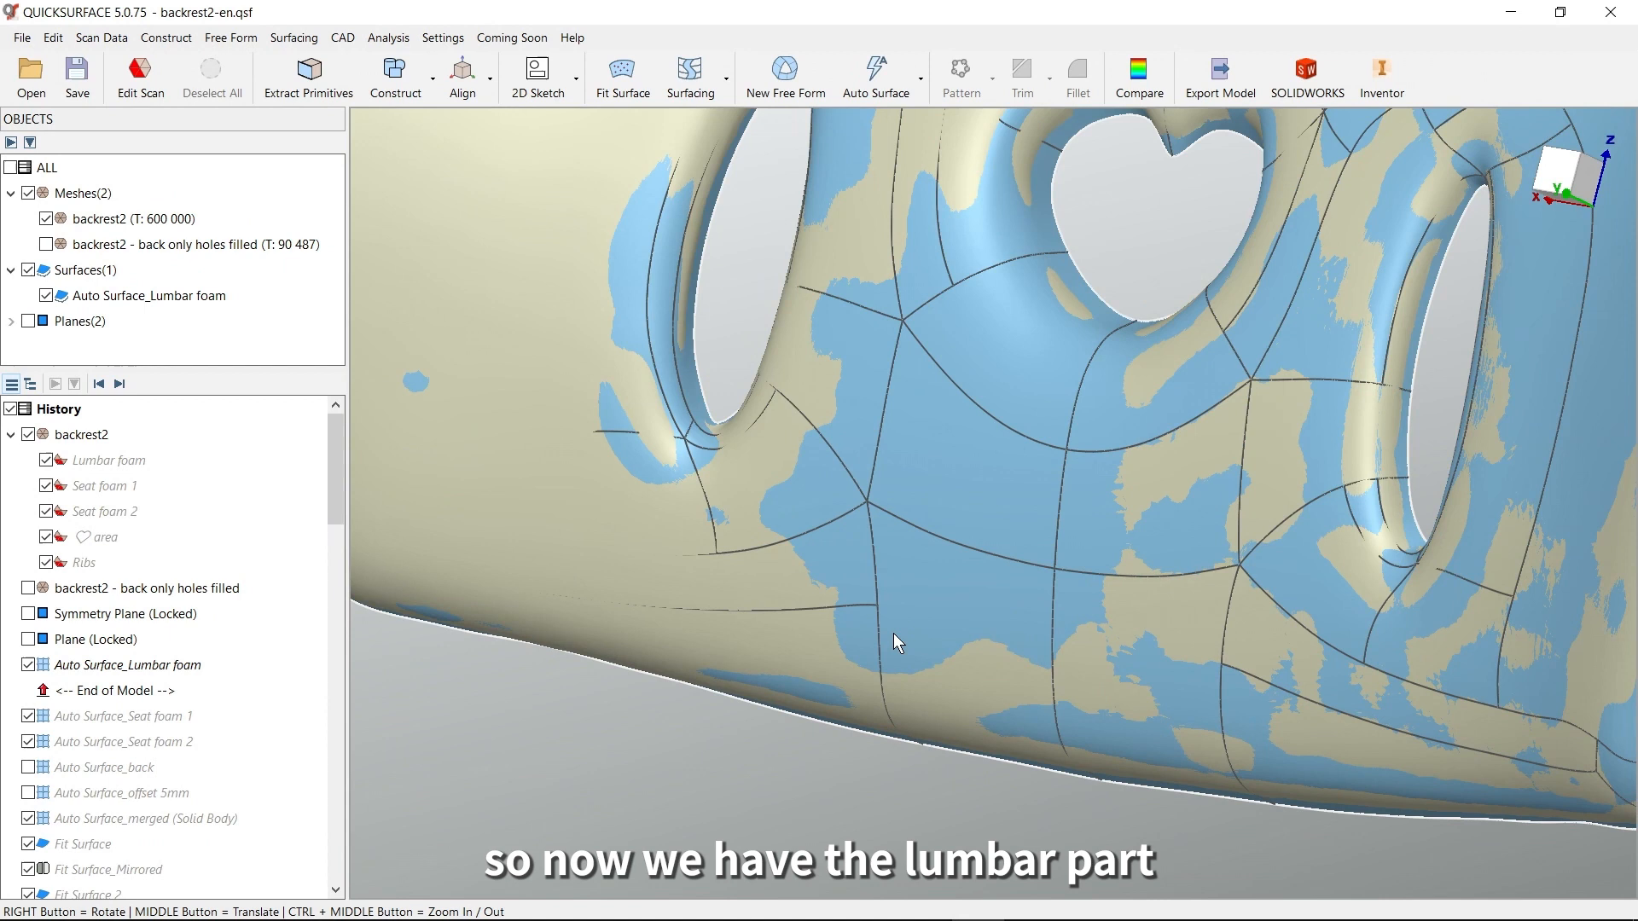
pyautogui.scroll(-5, 893, 630)
pyautogui.moveTo(894, 616); pyautogui.dragTo(994, 607, button='middle')
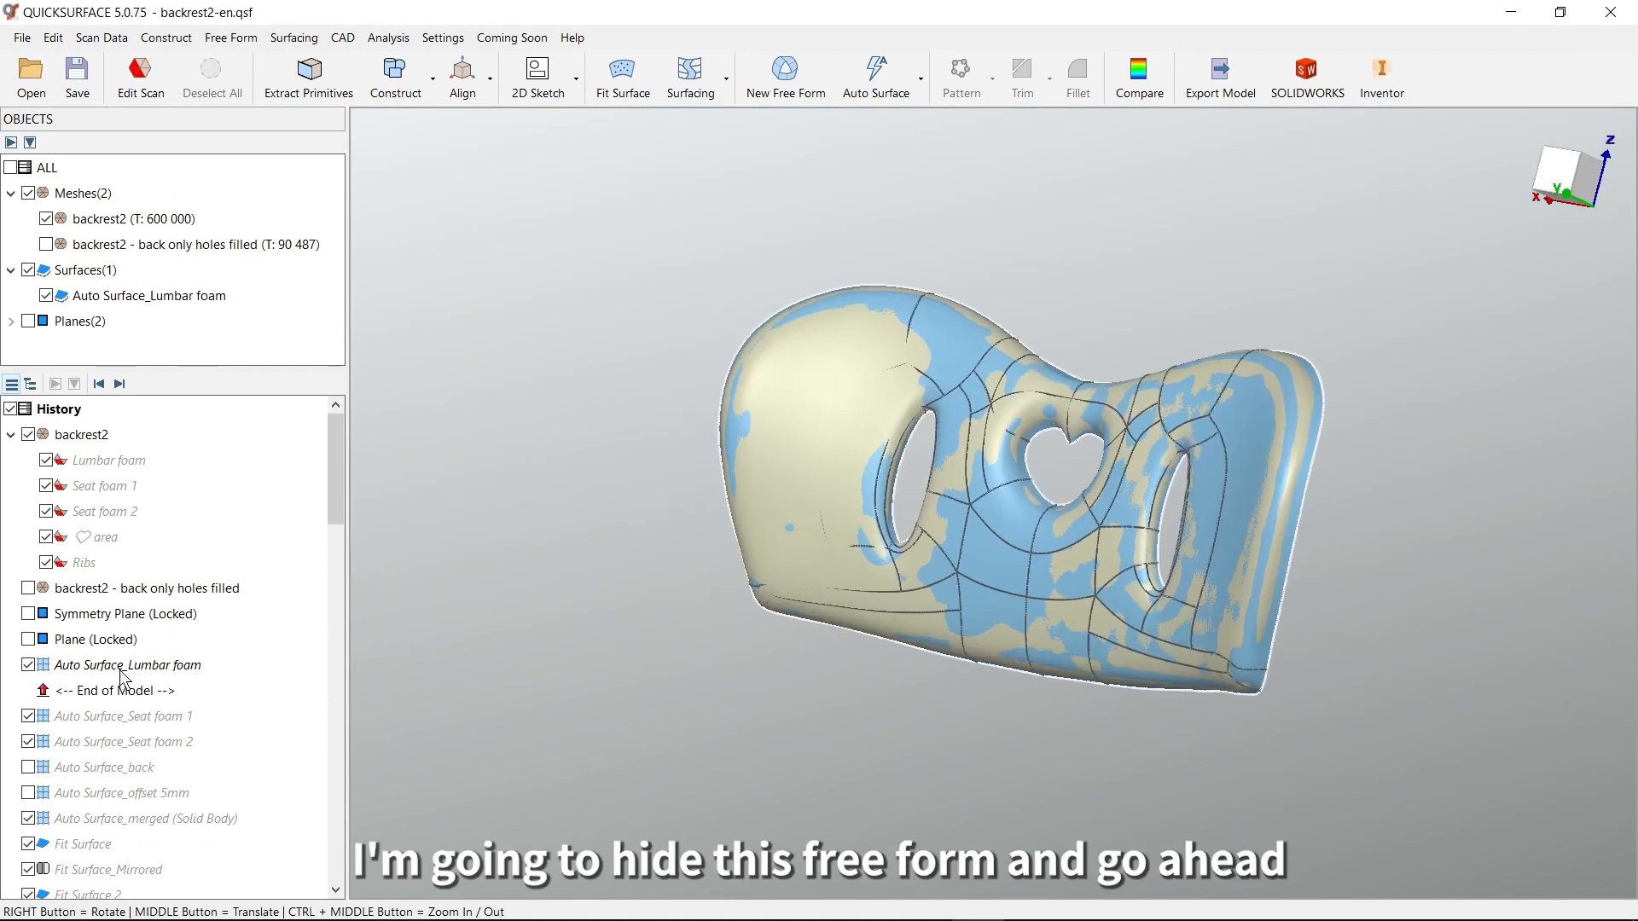
pyautogui.click(29, 666)
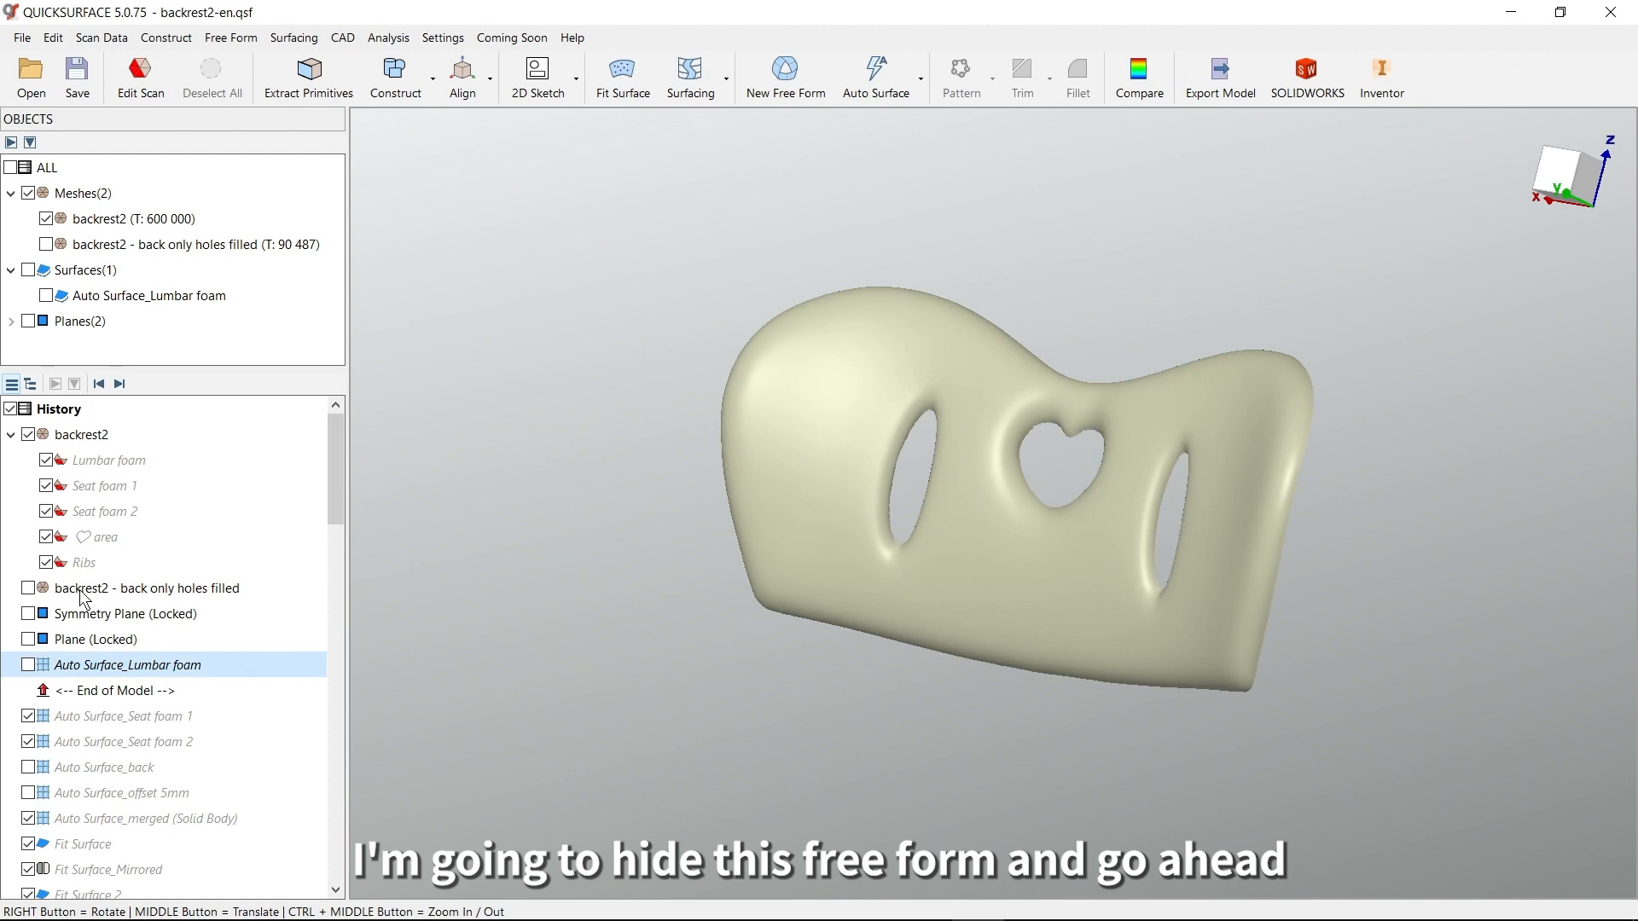
pyautogui.click(120, 388)
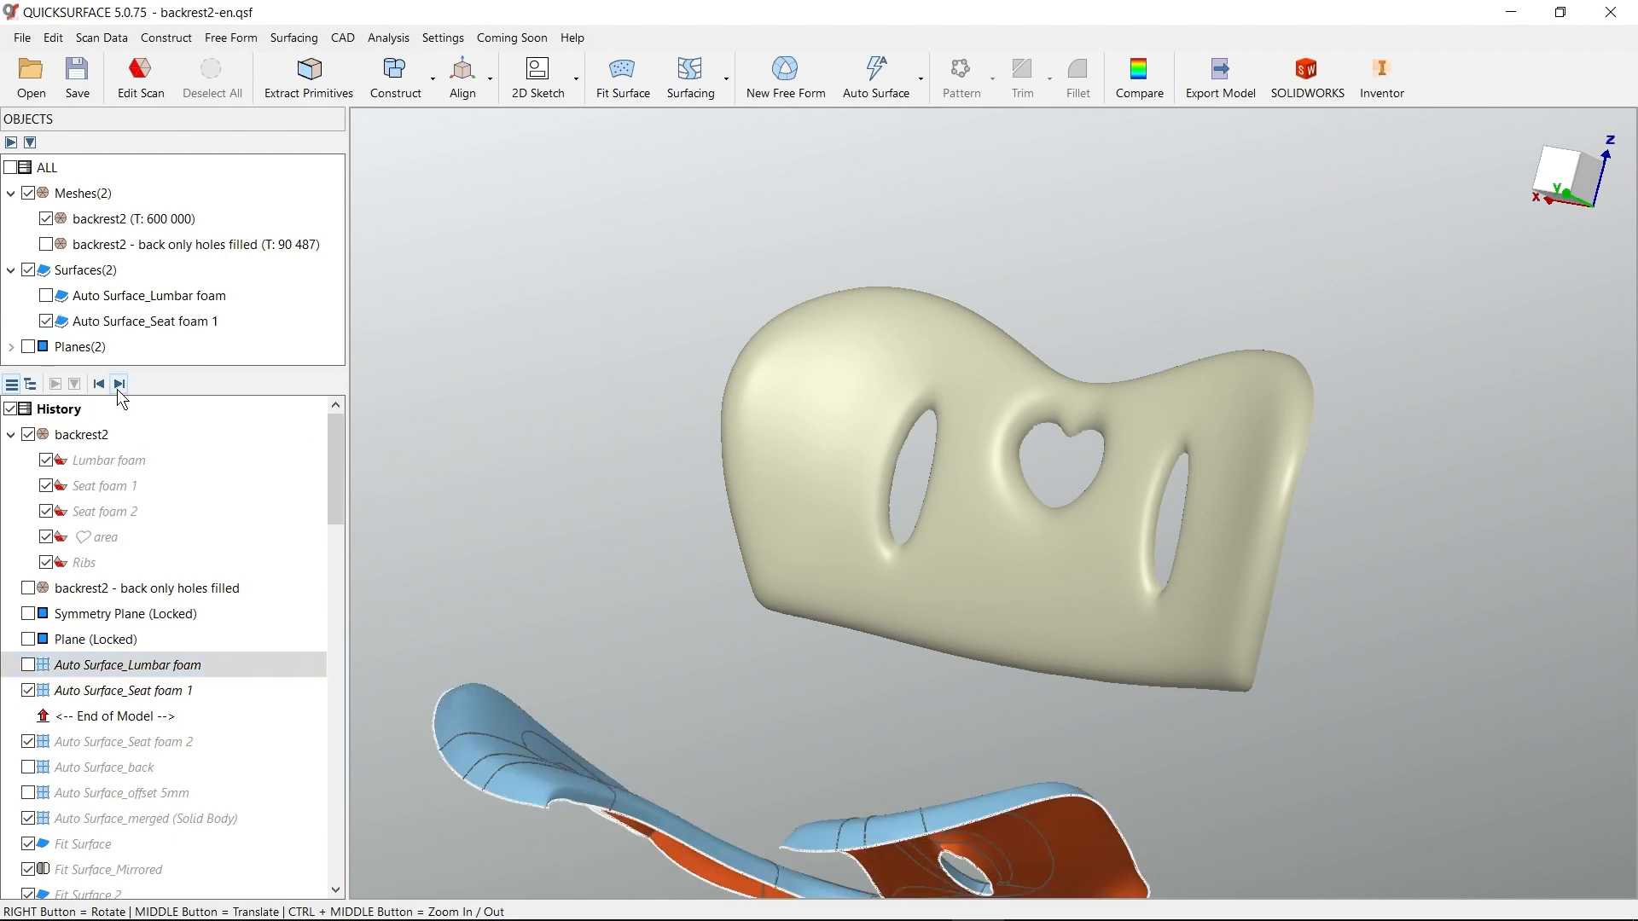
pyautogui.moveTo(793, 426); pyautogui.dragTo(834, 575, button='right')
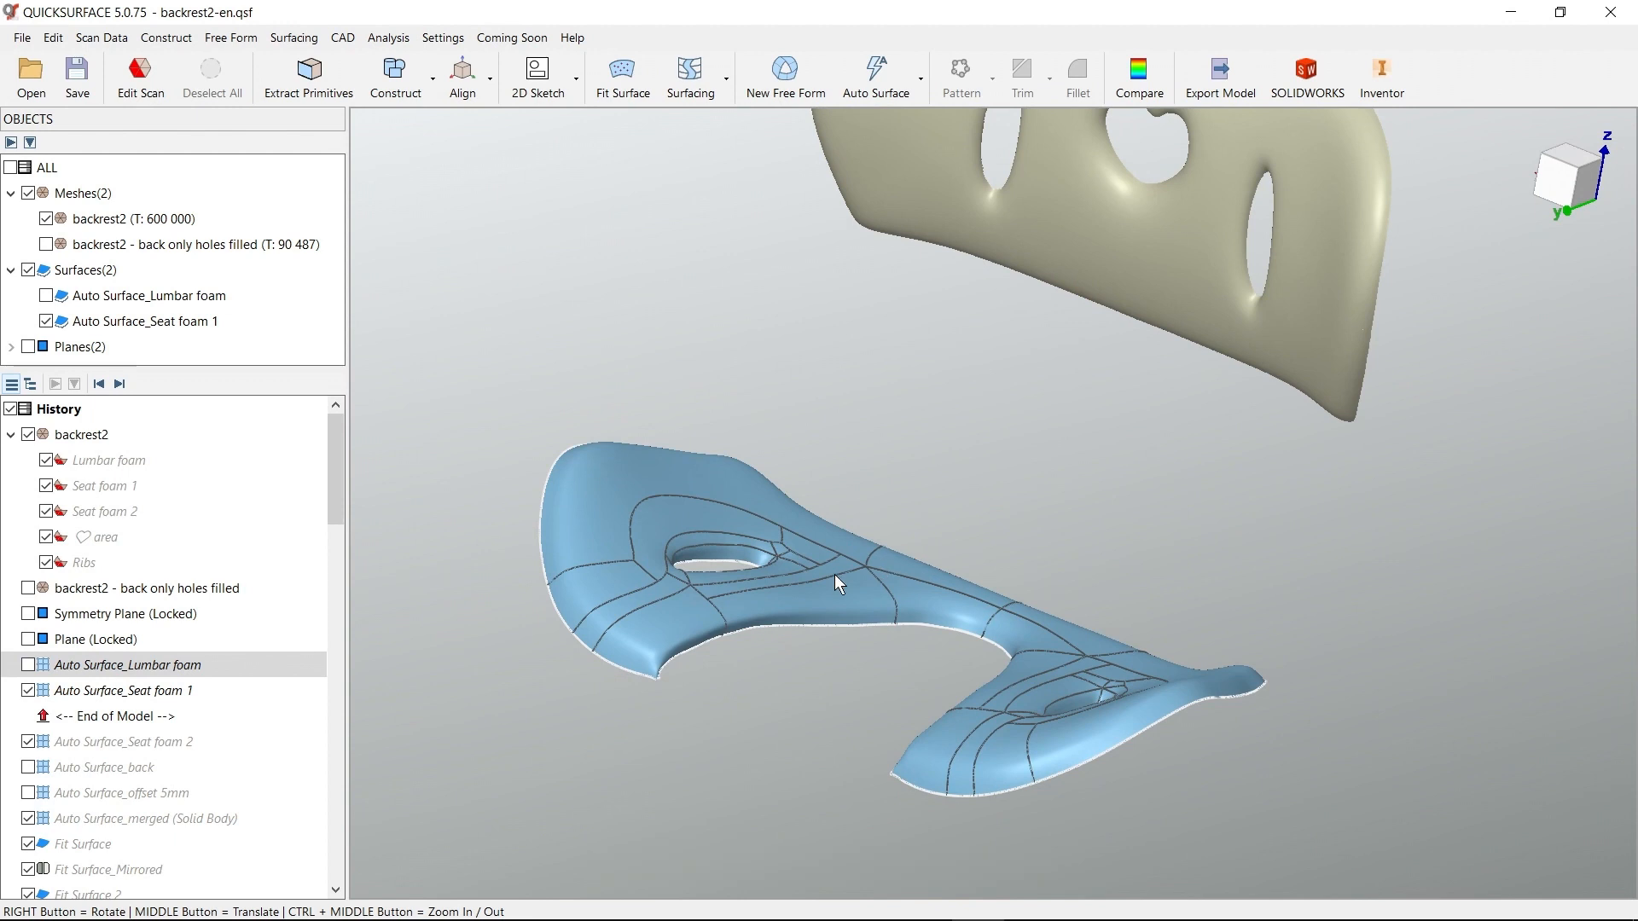
# Display the saved Seat foam 1 mesh region and open Auto Surface_Seat foam 1 for free-form editing
pyautogui.click(106, 490)
pyautogui.moveTo(862, 437); pyautogui.dragTo(913, 560, button='right')
pyautogui.moveTo(1088, 670)
pyautogui.mouseDown(button='right')
pyautogui.moveTo(1144, 705)
pyautogui.moveTo(1079, 648)
pyautogui.mouseUp(button='right')
pyautogui.scroll(4, 1081, 643)
pyautogui.moveTo(1158, 629); pyautogui.dragTo(1192, 619, button='middle')
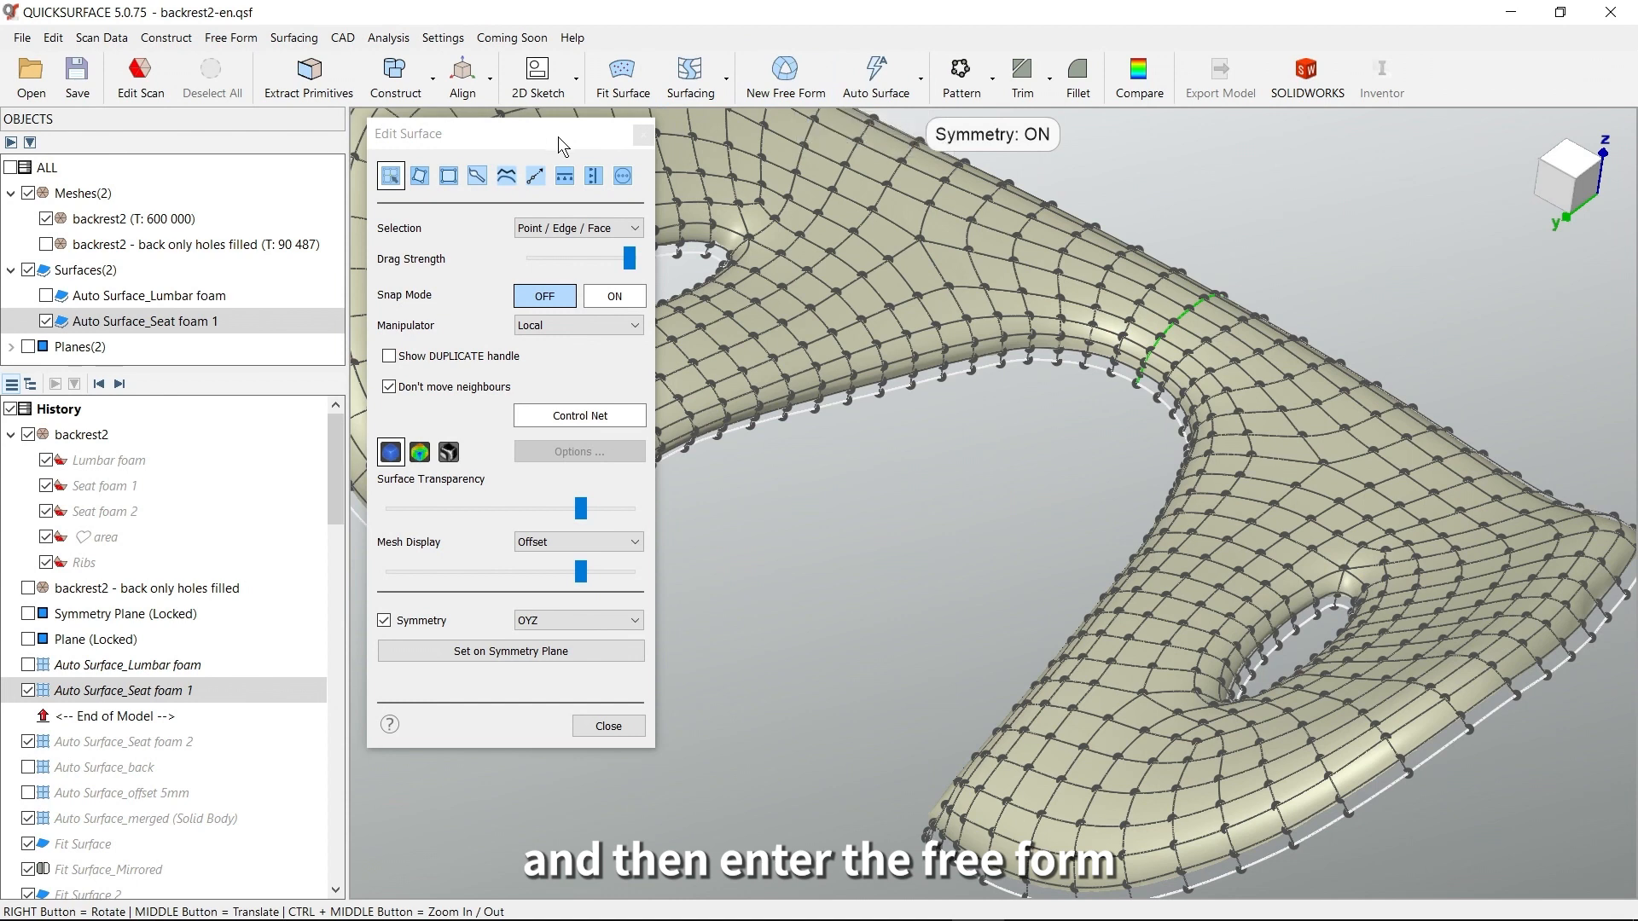
# Examine the control points along the inner and outer boundaries of the seat foam 1 surface with Symmetry enabled
pyautogui.moveTo(1274, 496); pyautogui.dragTo(1318, 442, button='right')
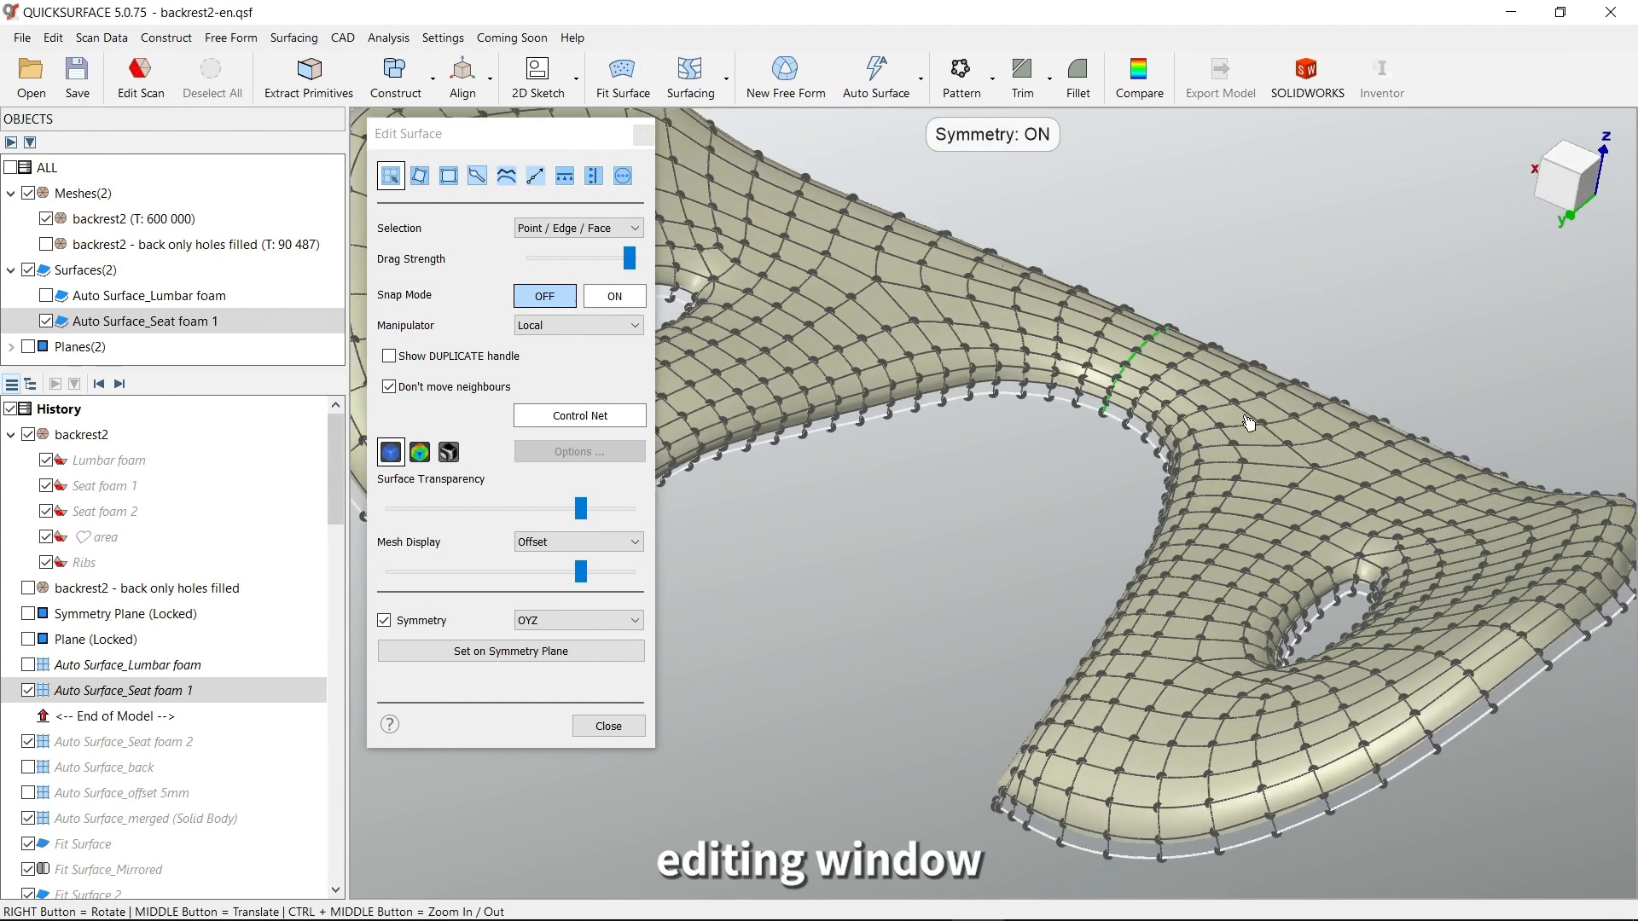
pyautogui.moveTo(1243, 517); pyautogui.dragTo(1268, 469, button='right')
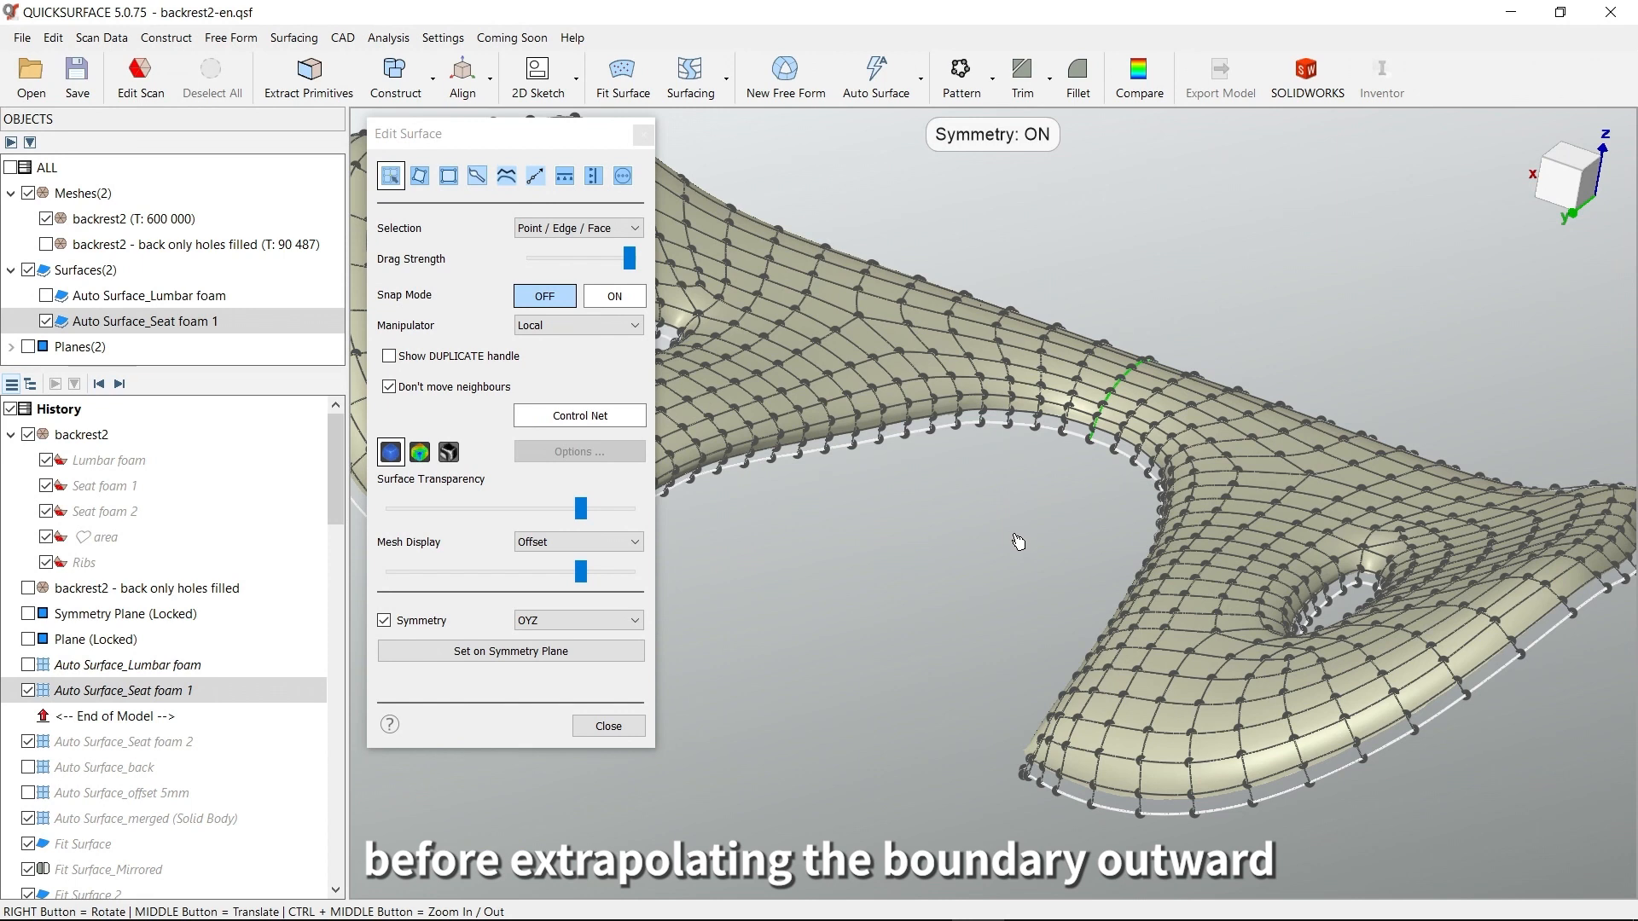
pyautogui.moveTo(946, 584); pyautogui.dragTo(1069, 590, button='right')
pyautogui.moveTo(1047, 490); pyautogui.dragTo(1029, 580, button='right')
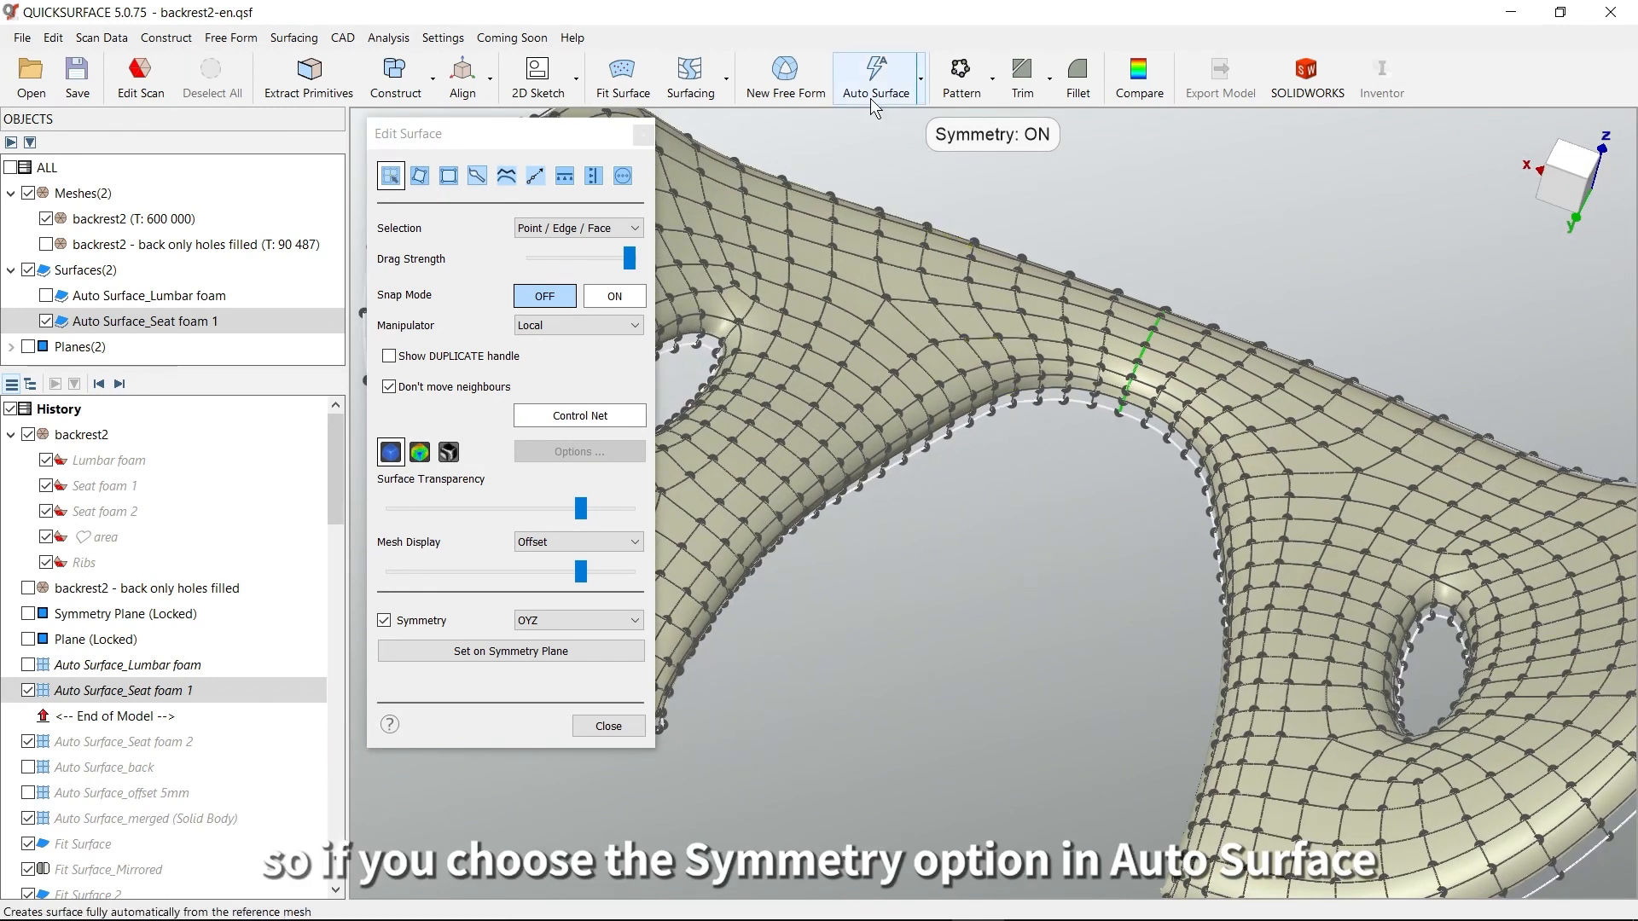
pyautogui.scroll(-3, 1012, 413)
pyautogui.moveTo(1012, 414); pyautogui.dragTo(1013, 466, button='right')
pyautogui.moveTo(1013, 464); pyautogui.dragTo(1074, 486, button='middle')
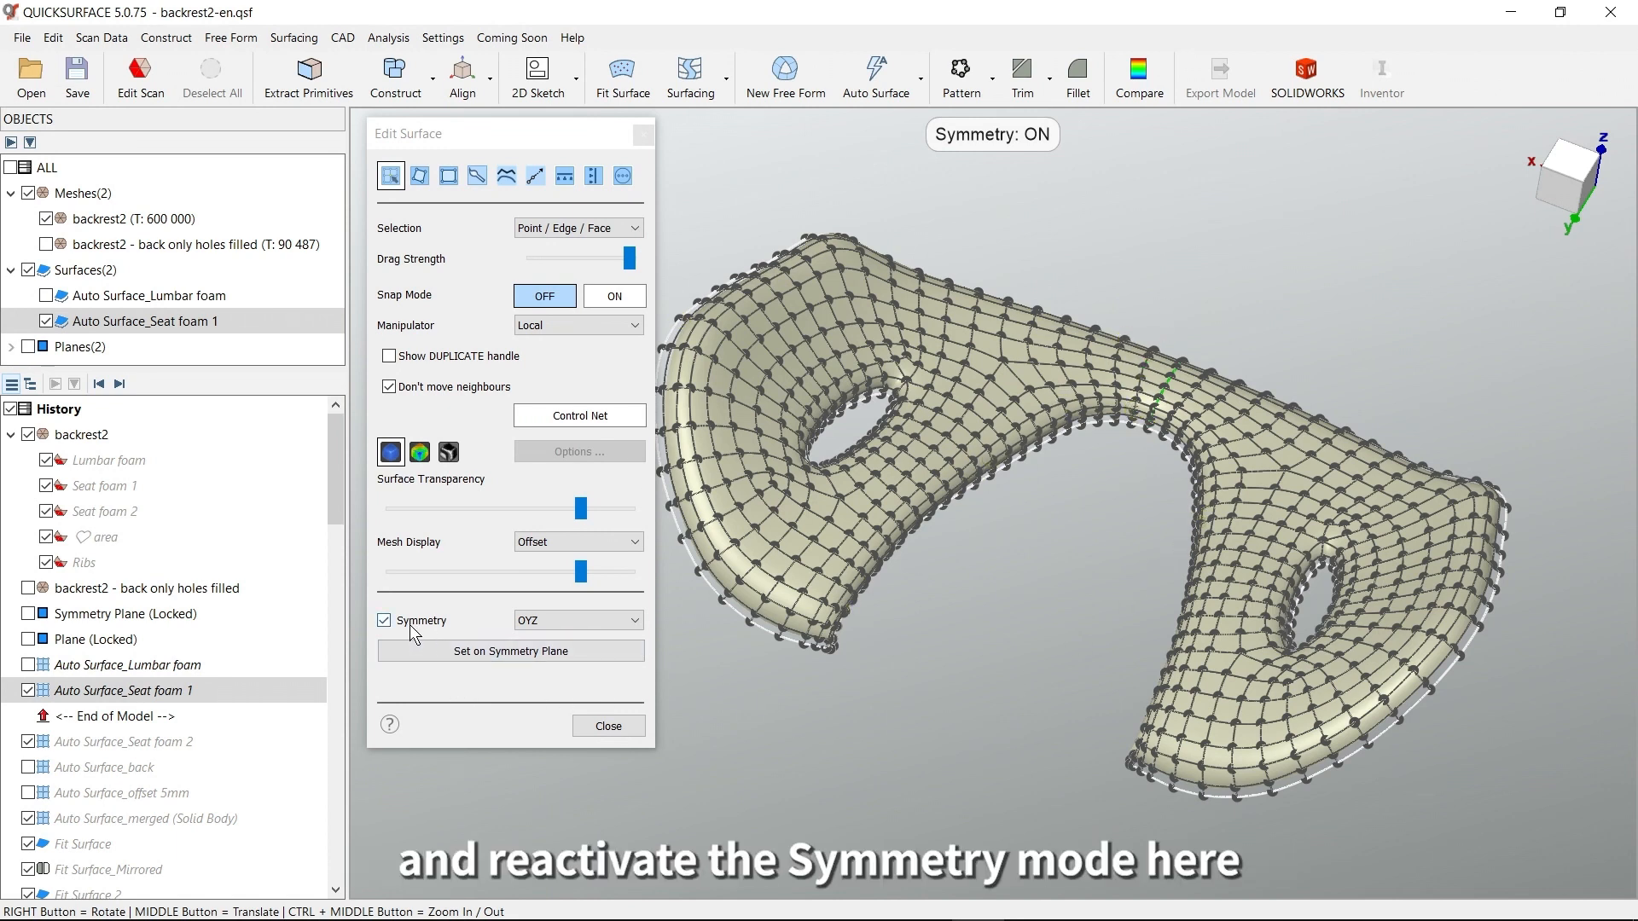
# Examine the central symmetry line and both mirrored sides of the seat foam 1 surface, and close the editing
pyautogui.moveTo(1044, 564); pyautogui.dragTo(1062, 621, button='right')
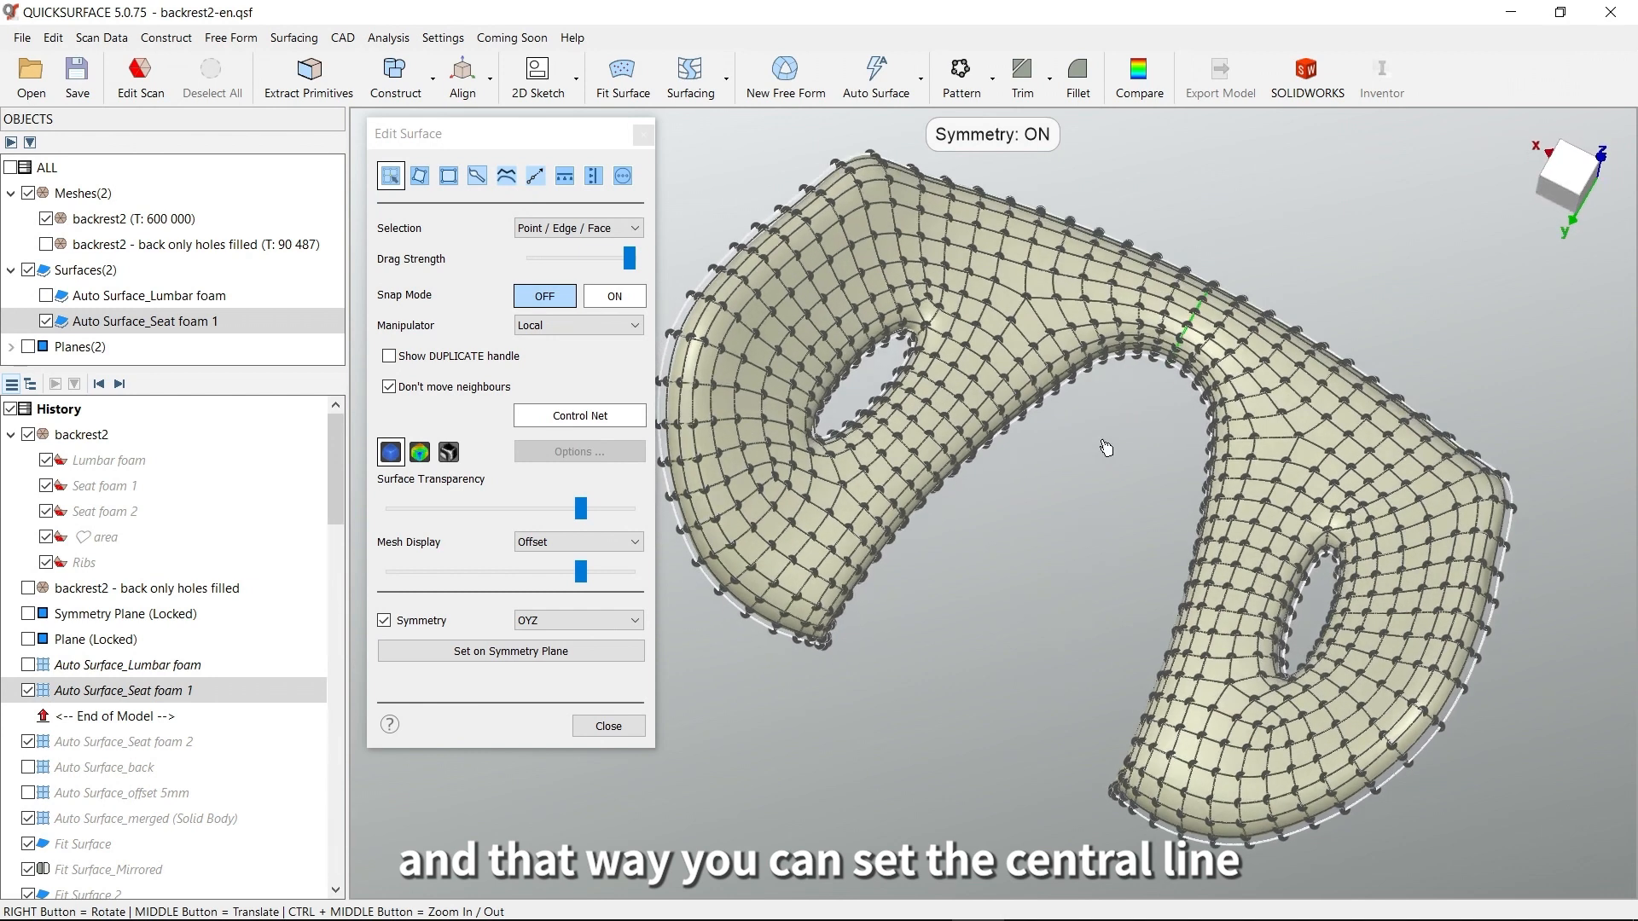
pyautogui.moveTo(1104, 440); pyautogui.dragTo(1085, 562, button='middle')
pyautogui.scroll(4, 1098, 542)
pyautogui.scroll(2, 1101, 550)
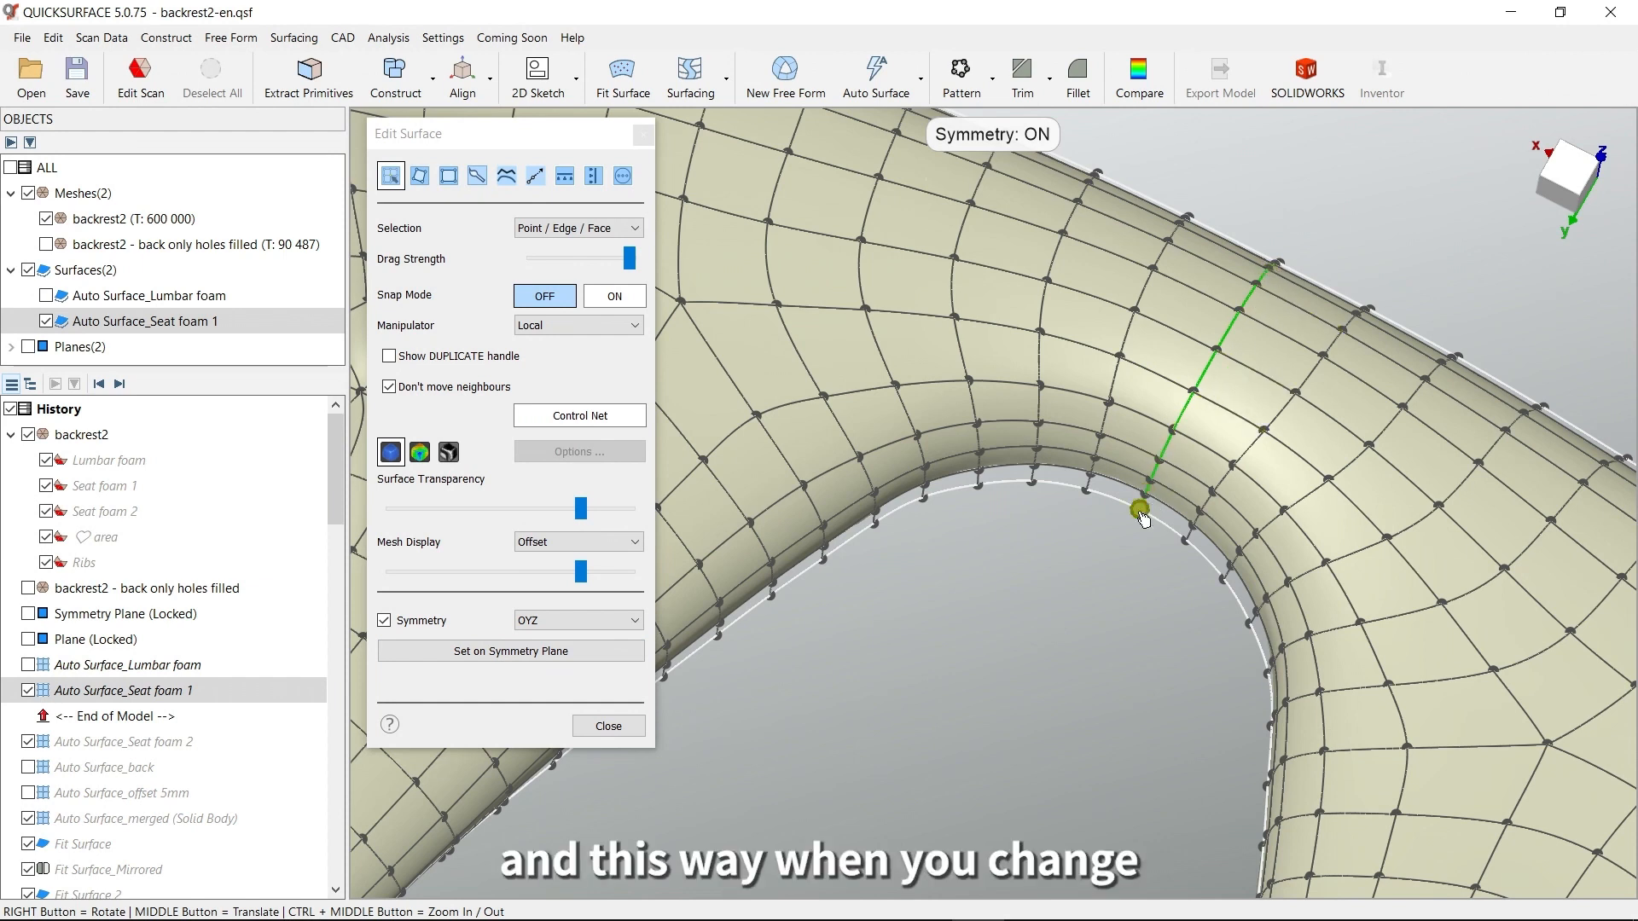
pyautogui.scroll(-3, 1122, 550)
pyautogui.moveTo(1052, 717); pyautogui.dragTo(1117, 623, button='middle')
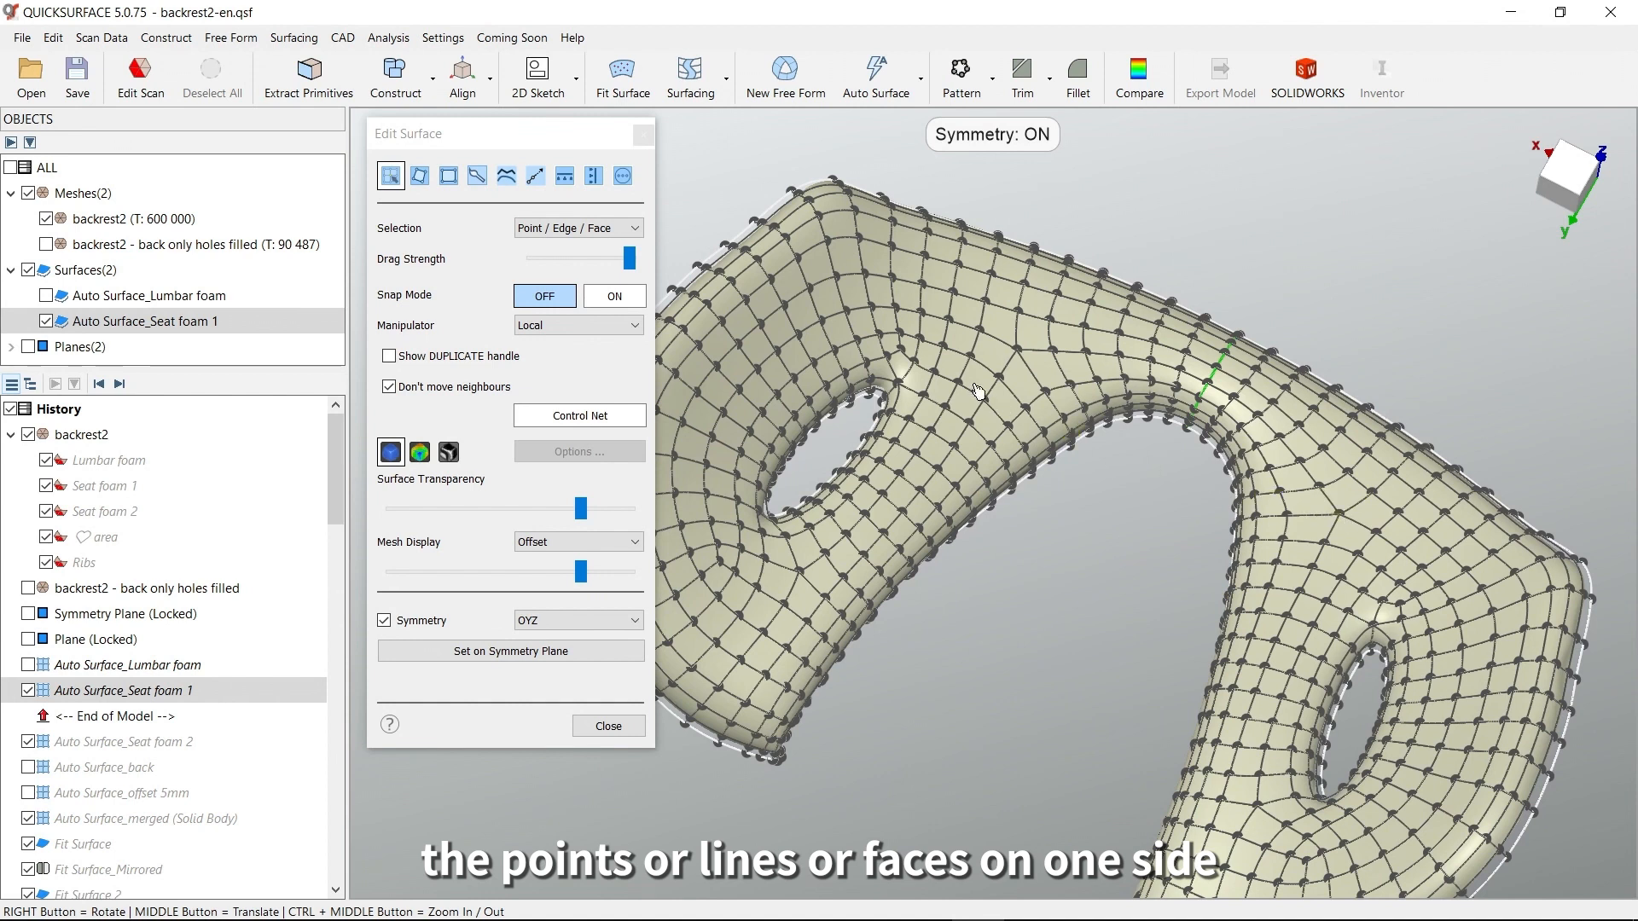
pyautogui.moveTo(1154, 567); pyautogui.dragTo(1139, 546, button='right')
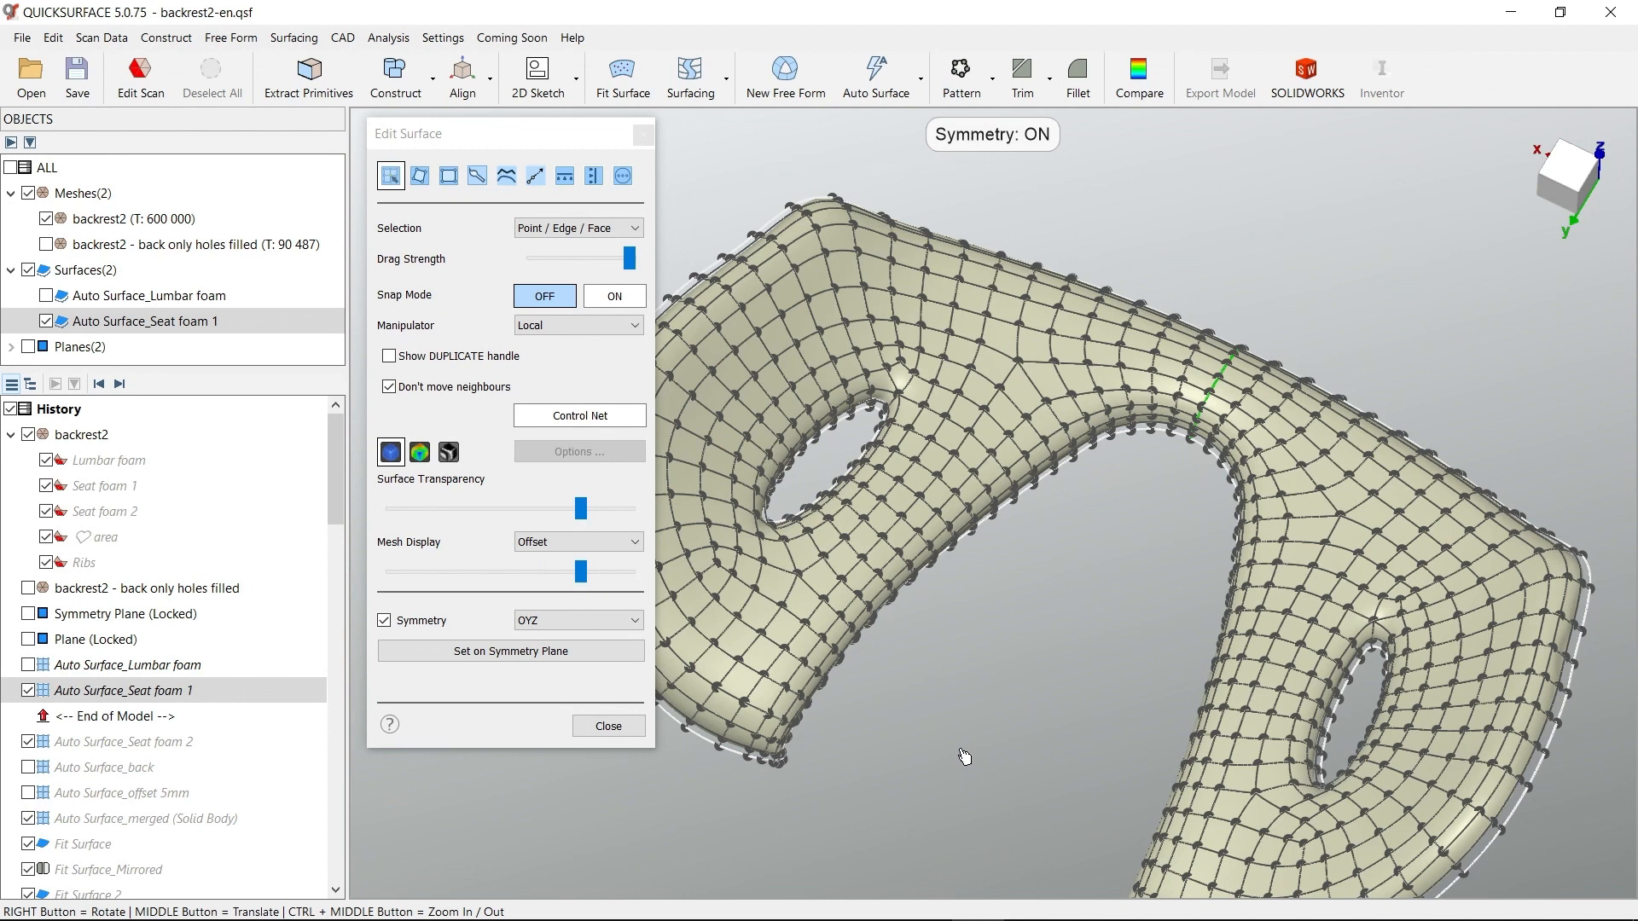
pyautogui.click(608, 730)
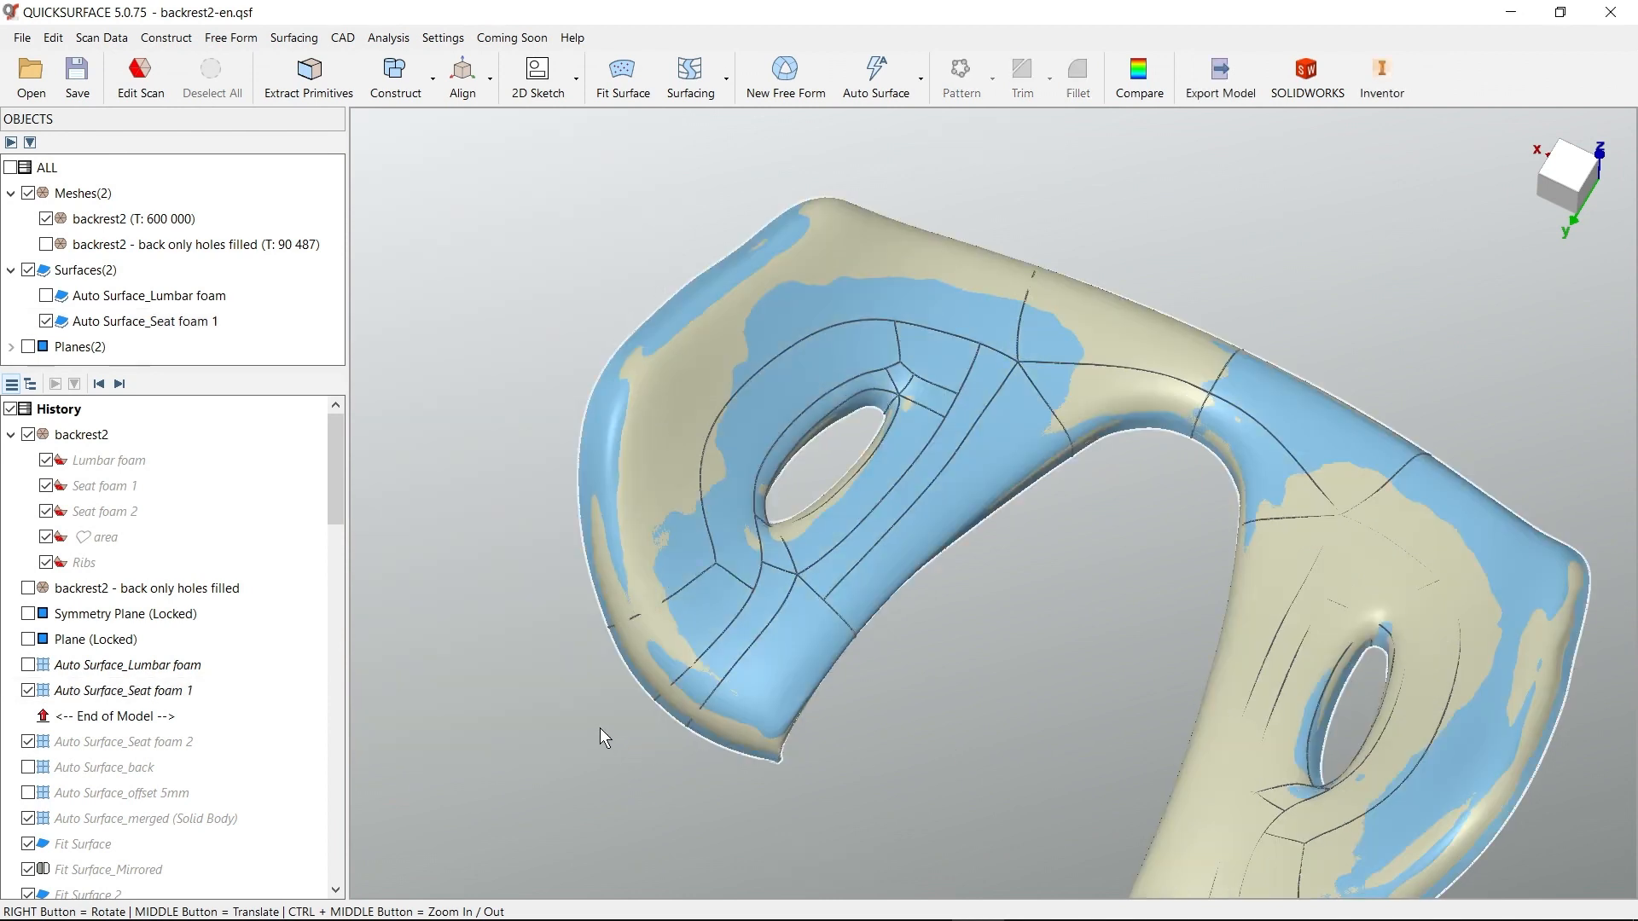
# Hide Auto Surface_Seat foam 1 and display the saved Seat foam 2 mesh region
pyautogui.scroll(-5, 734, 693)
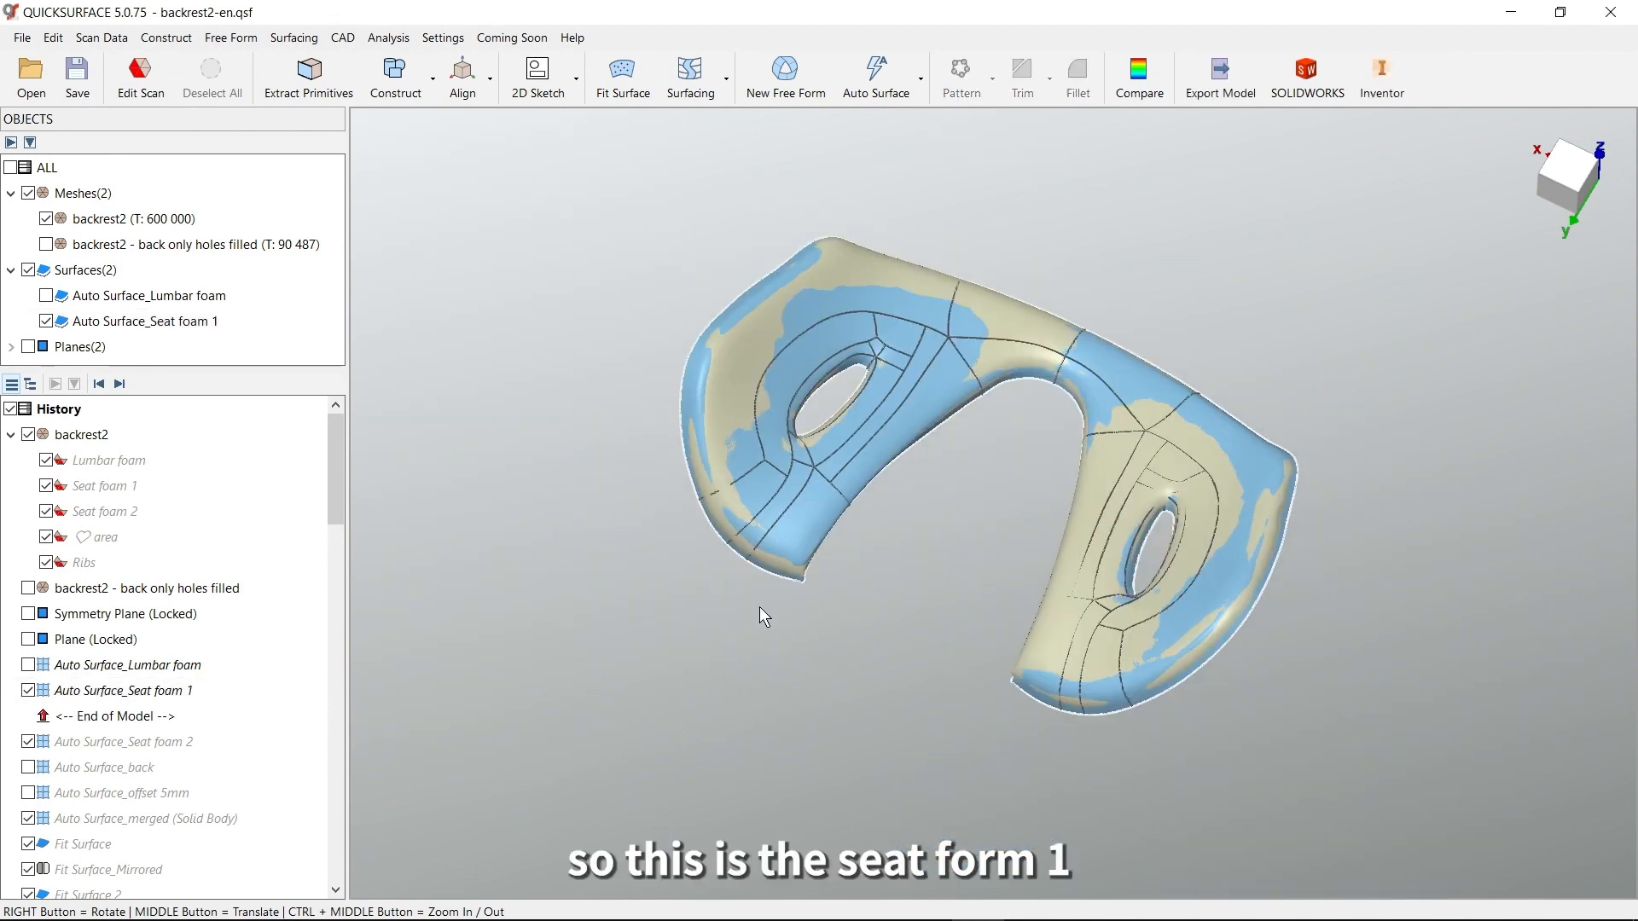
pyautogui.click(29, 690)
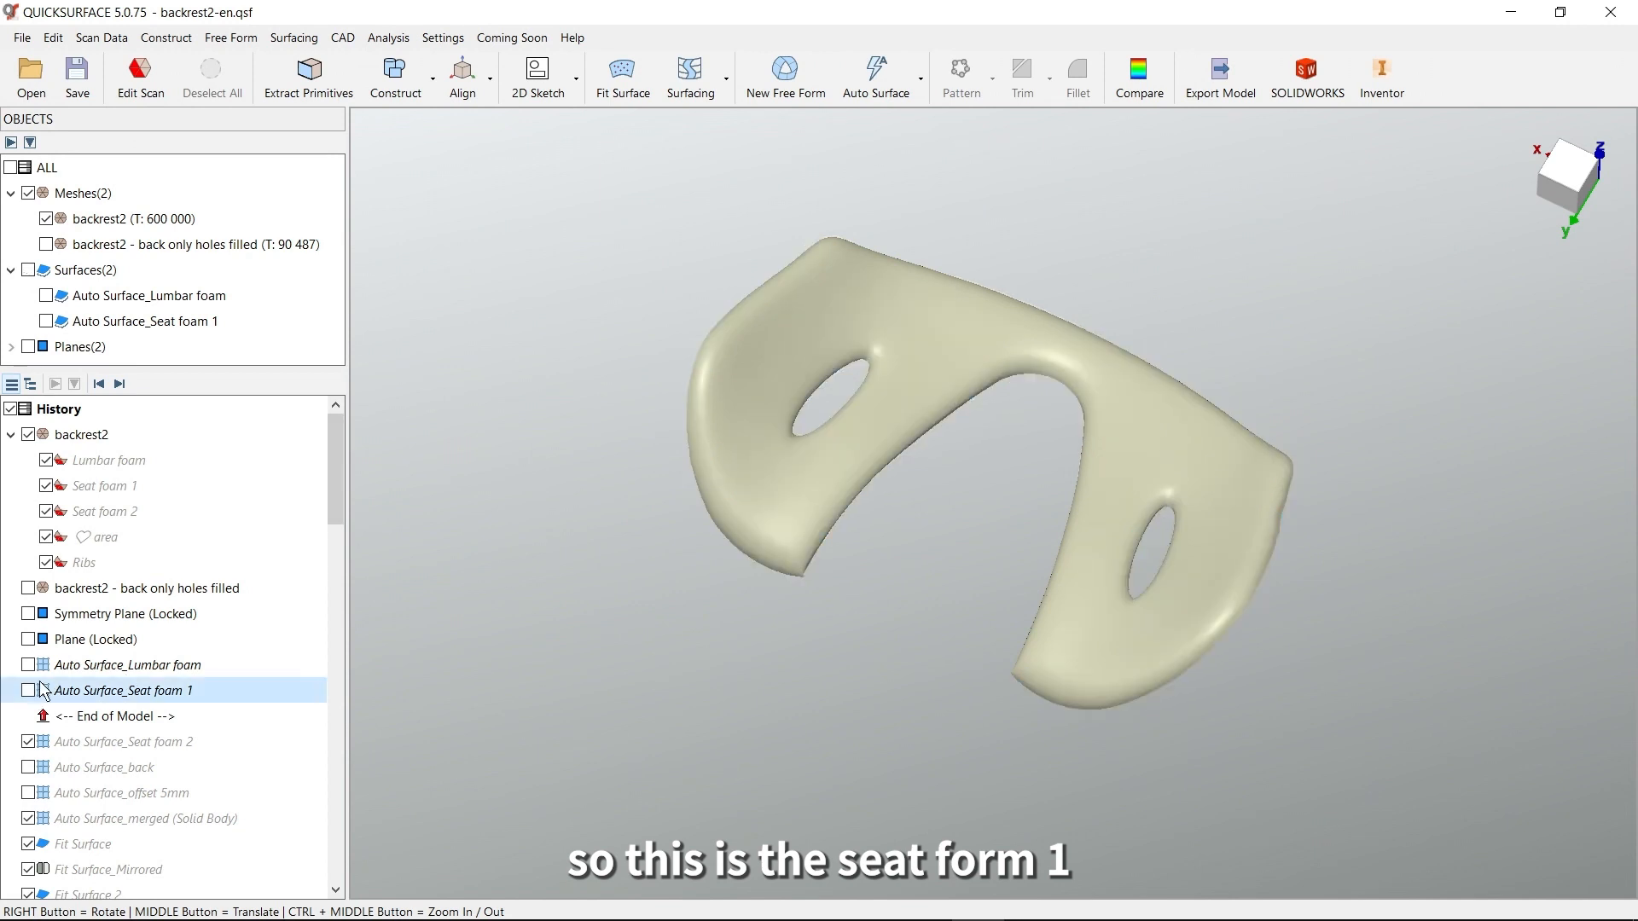
pyautogui.click(104, 512)
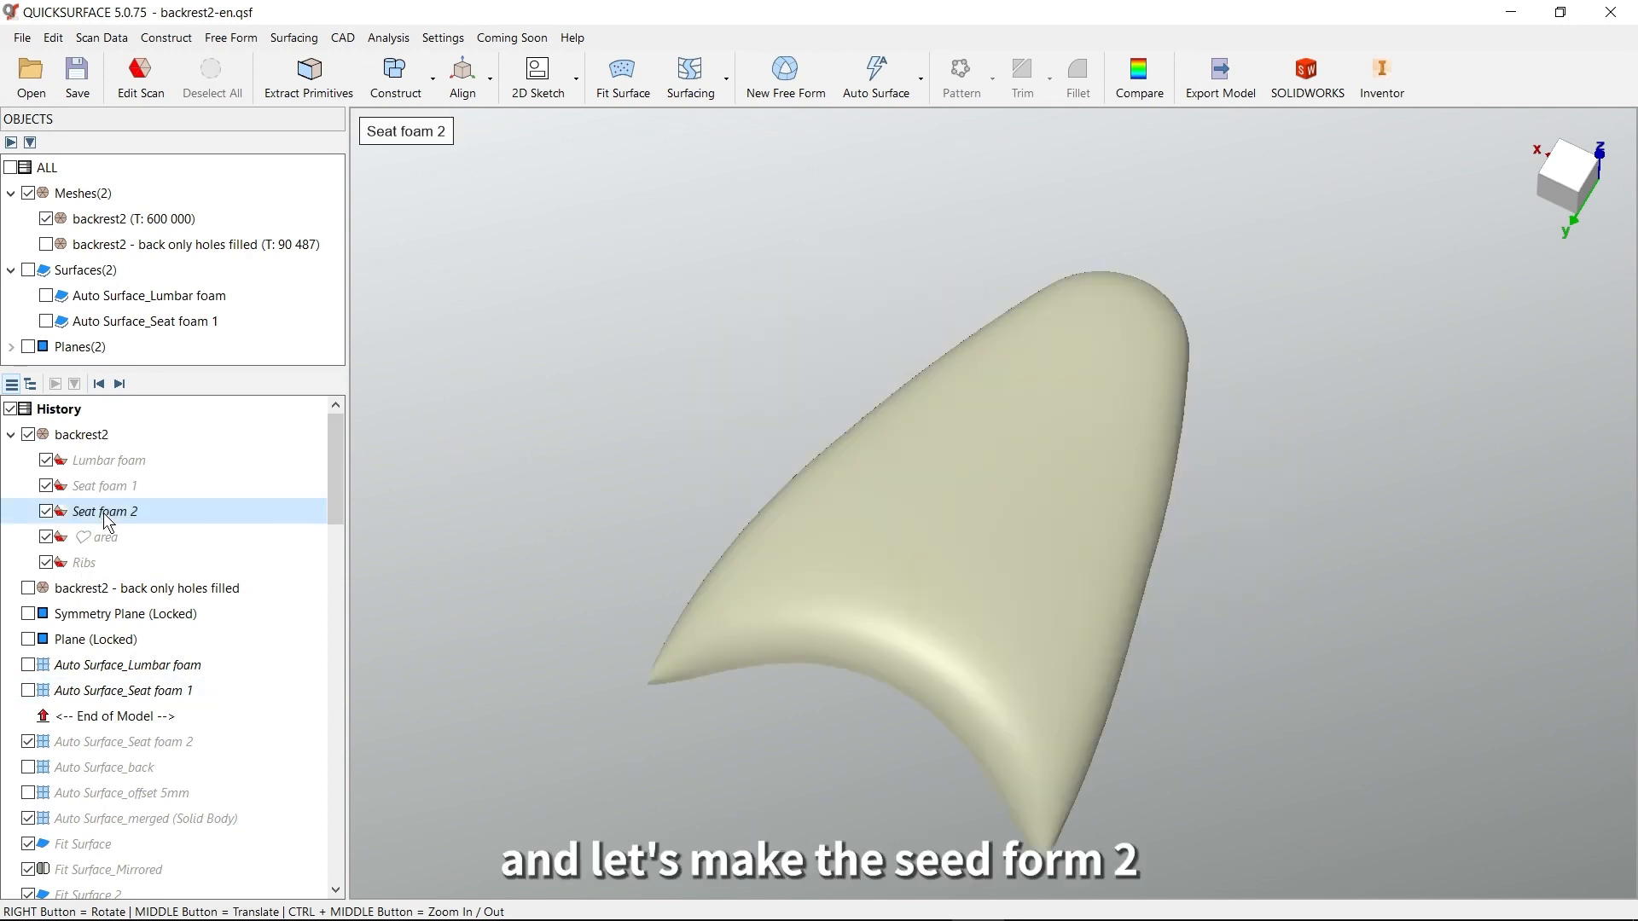
# Roll the history forward to include Auto Surface_Seat foam 2 and open that surface for free-form editing
pyautogui.click(123, 384)
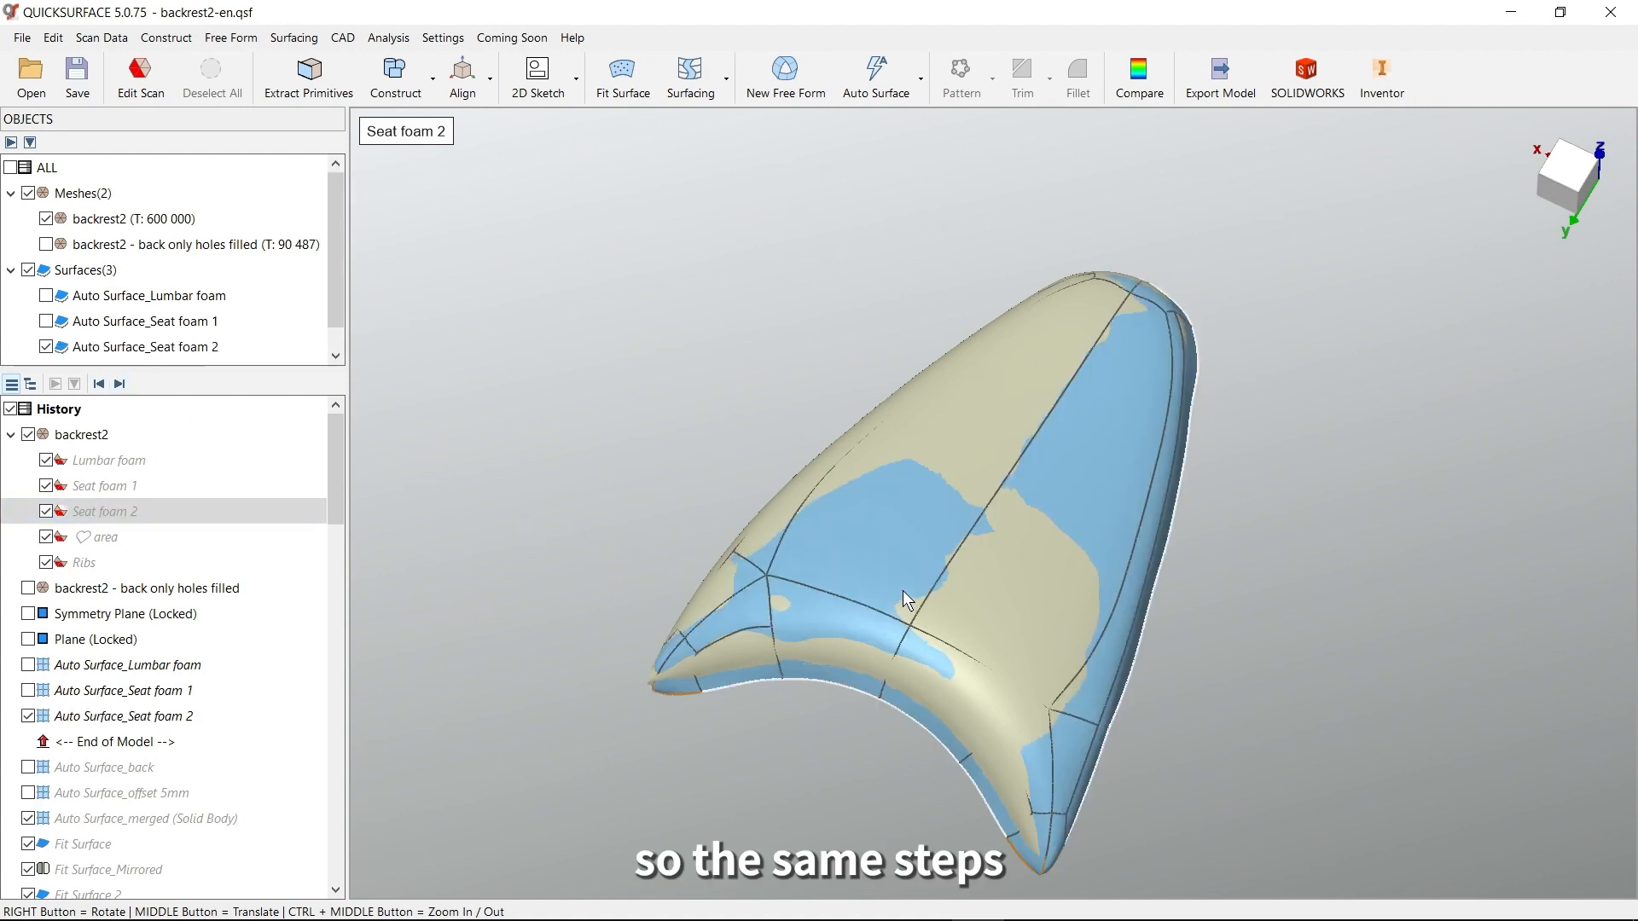
pyautogui.doubleClick(867, 576)
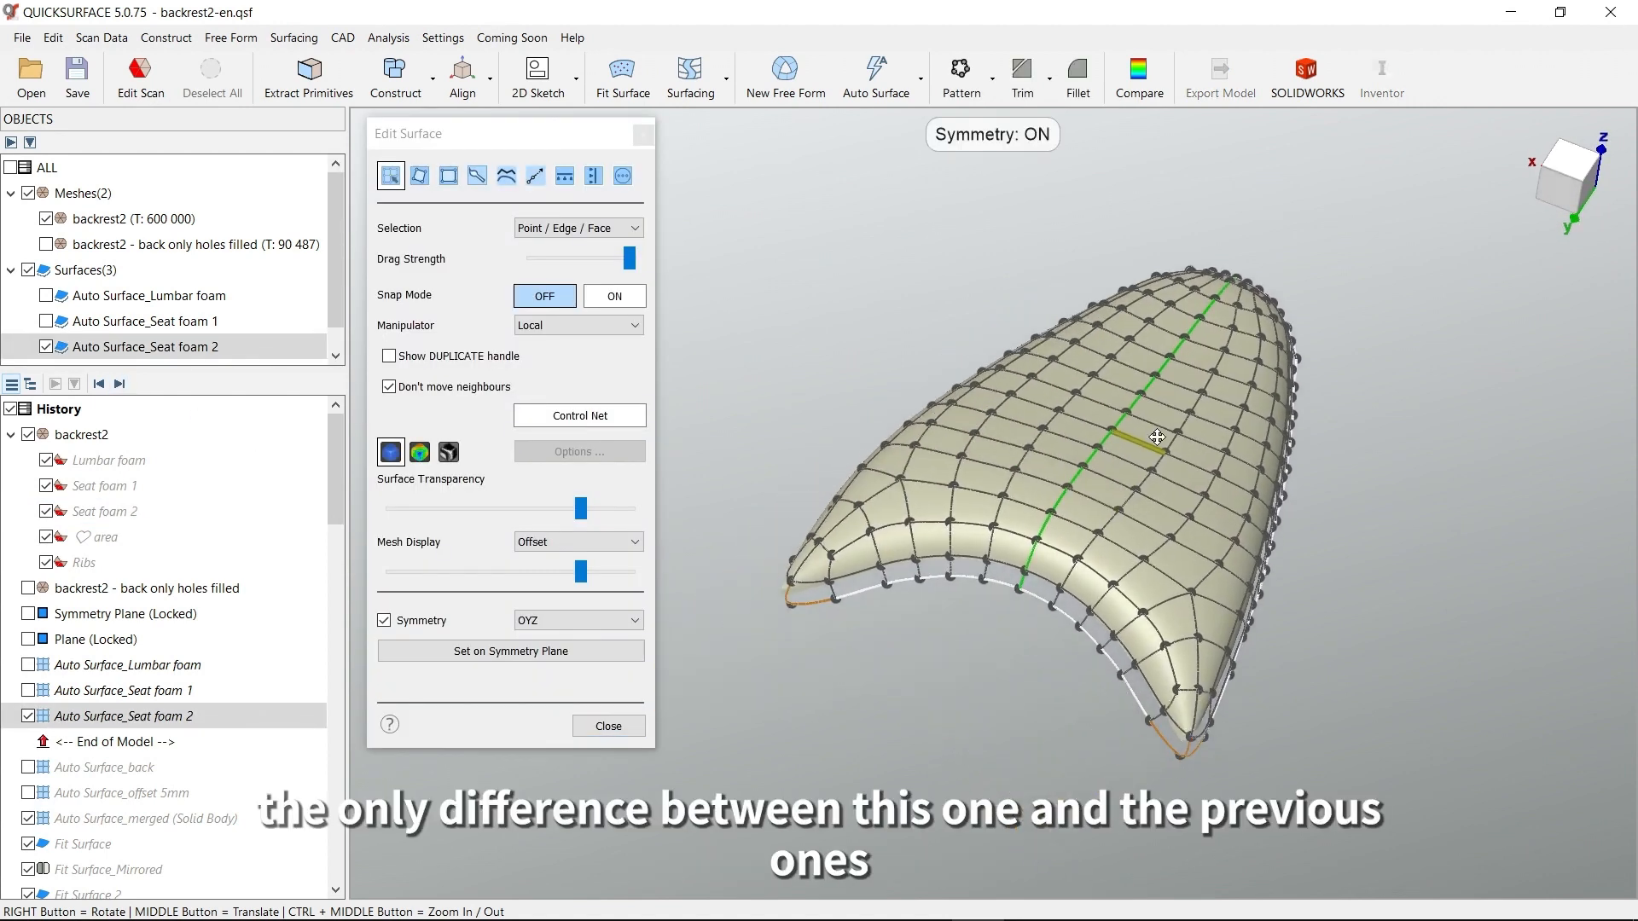
pyautogui.moveTo(1170, 499); pyautogui.dragTo(1092, 493, button='right')
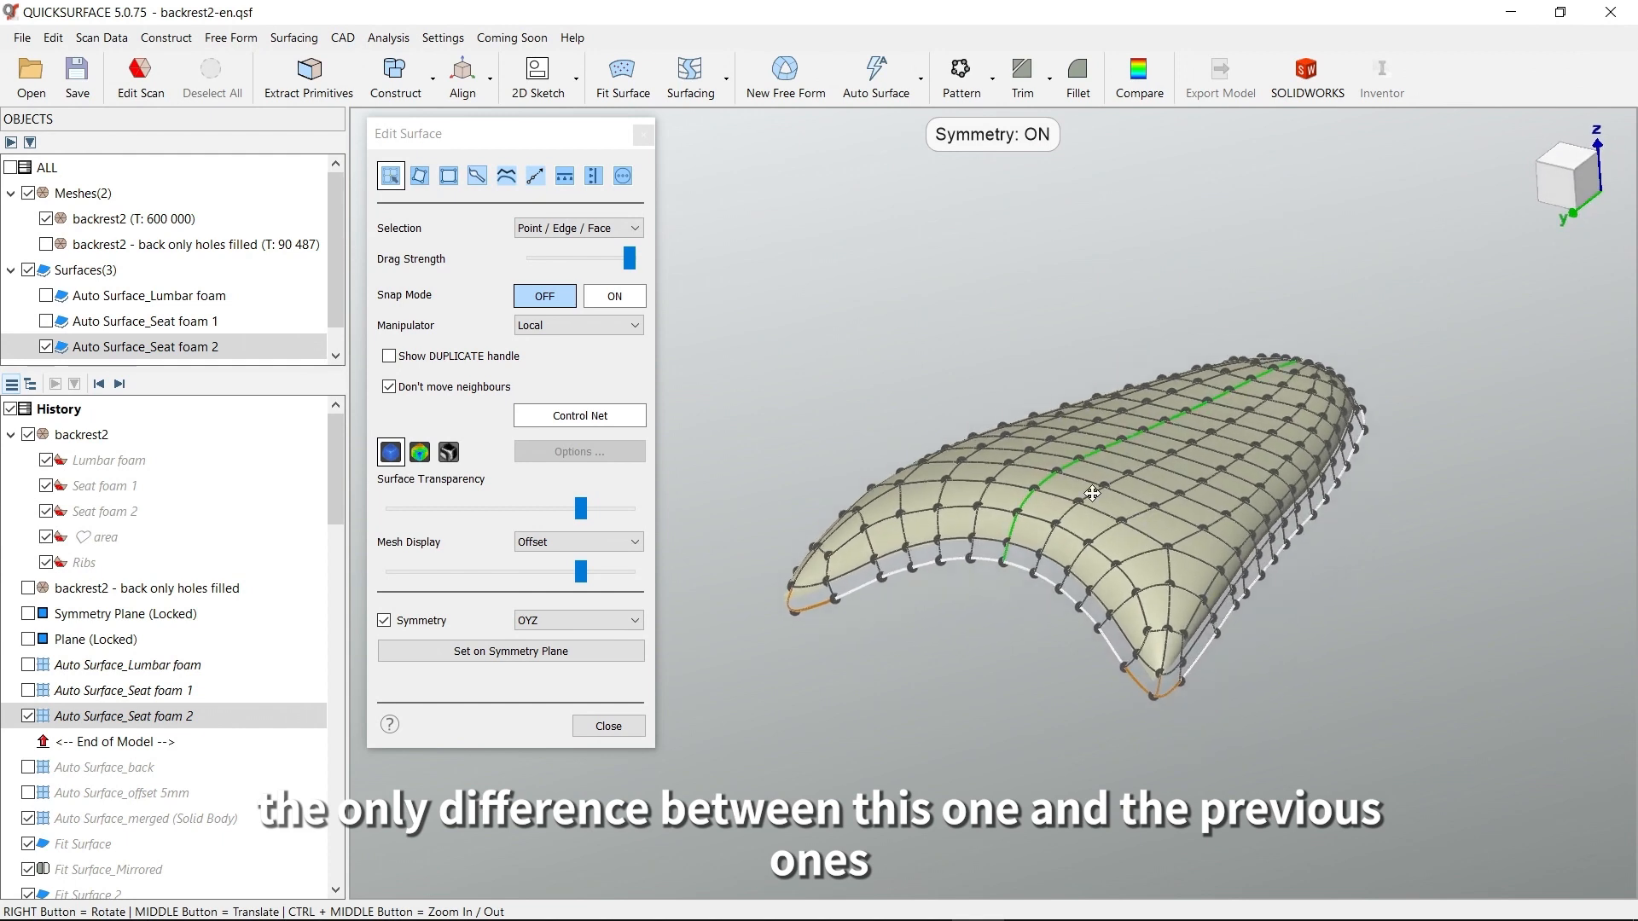
# Examine the creased boundary corners of the seat foam 2 surface and locate the Crease command among the free-form editing commands
pyautogui.moveTo(1091, 493); pyautogui.dragTo(1016, 432, button='middle')
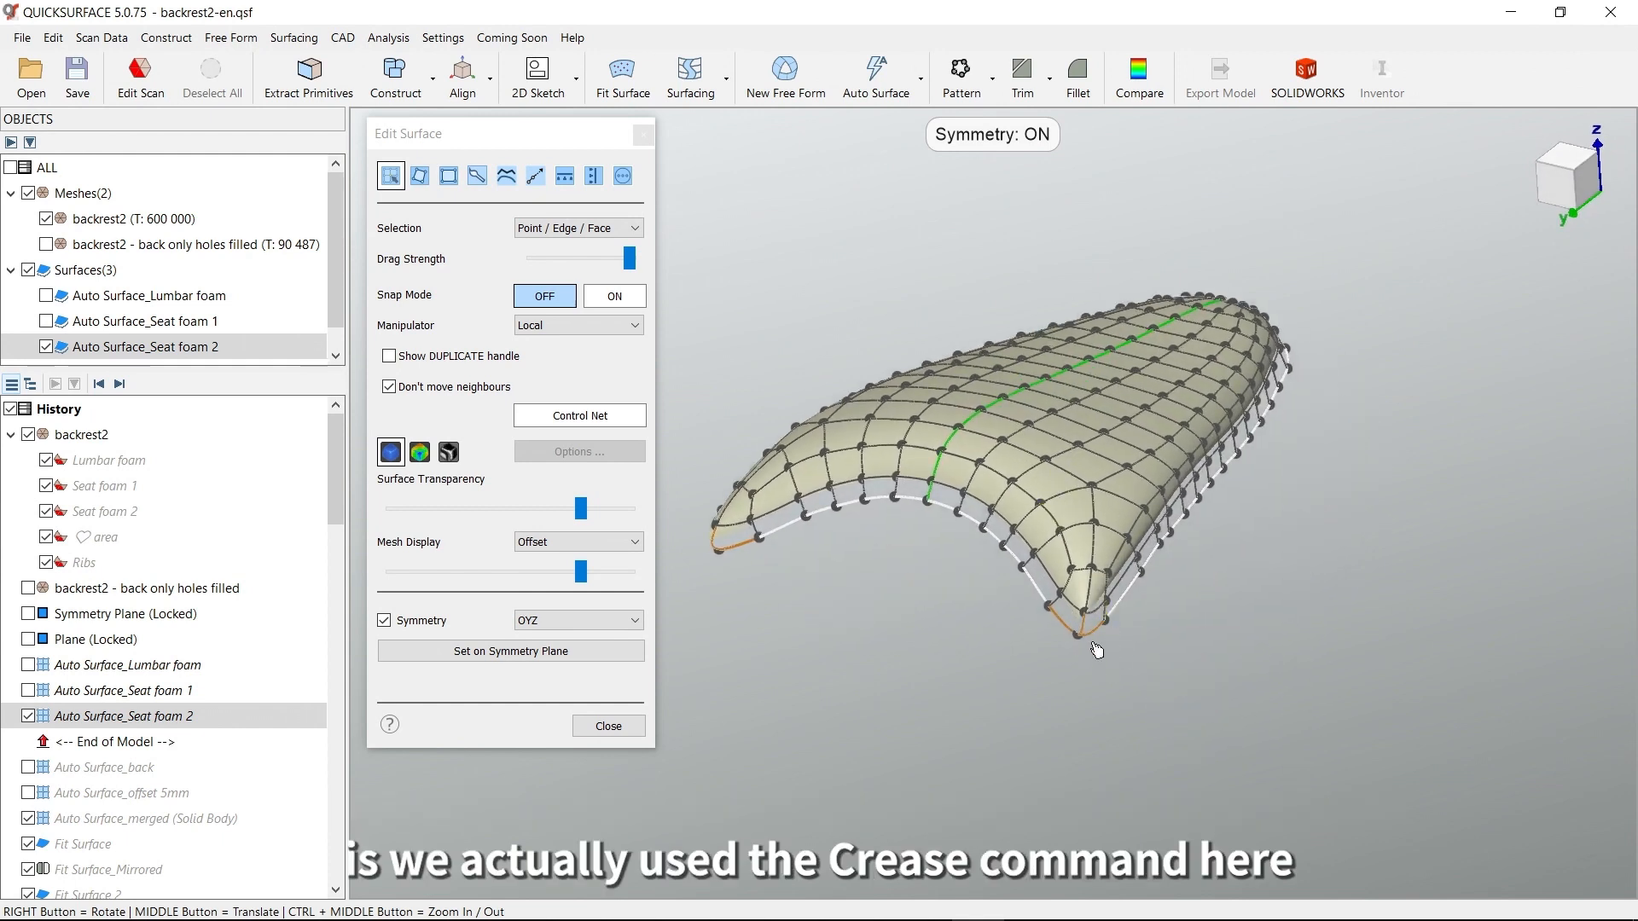
pyautogui.moveTo(1097, 651); pyautogui.dragTo(1088, 620, button='right')
pyautogui.scroll(3, 1088, 658)
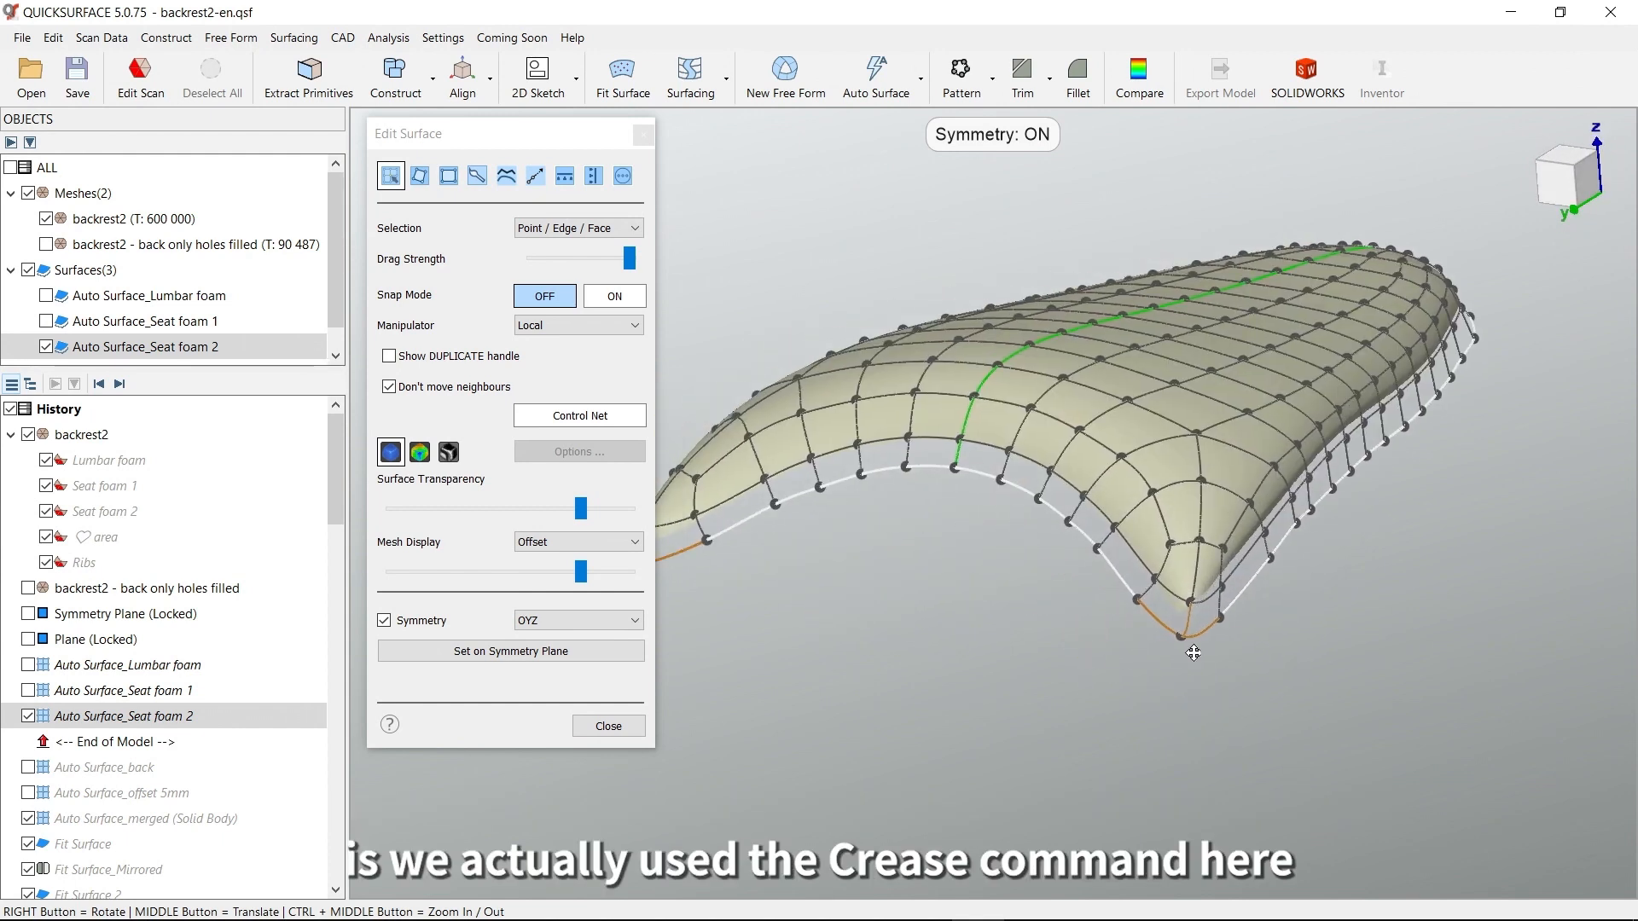
pyautogui.moveTo(1155, 712); pyautogui.dragTo(1138, 641, button='right')
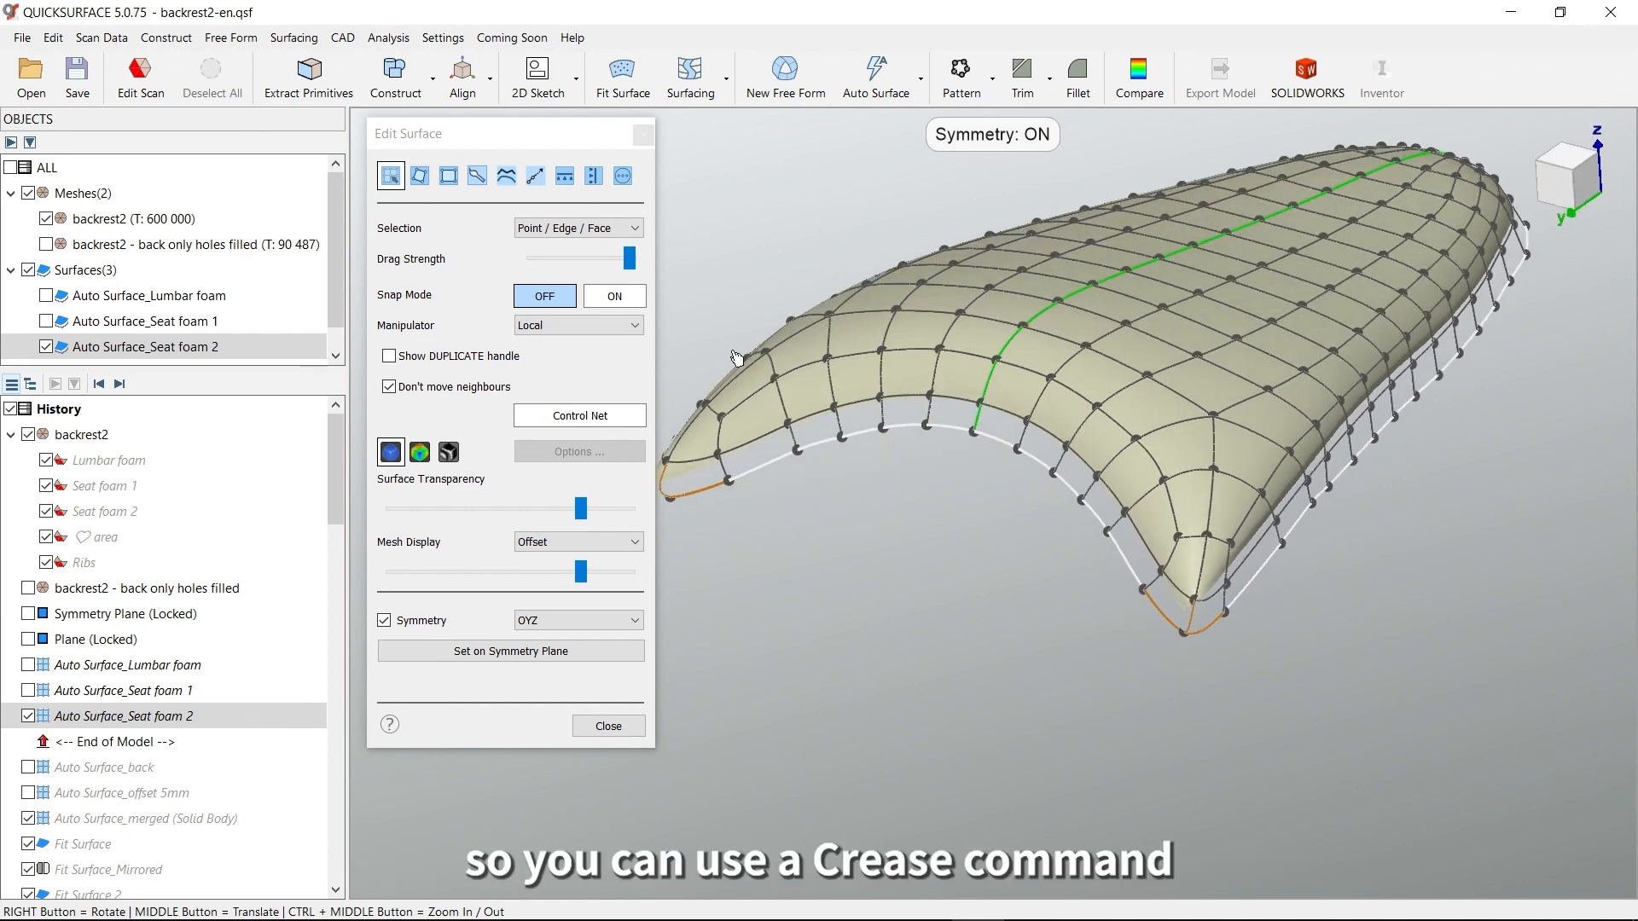
pyautogui.click(623, 177)
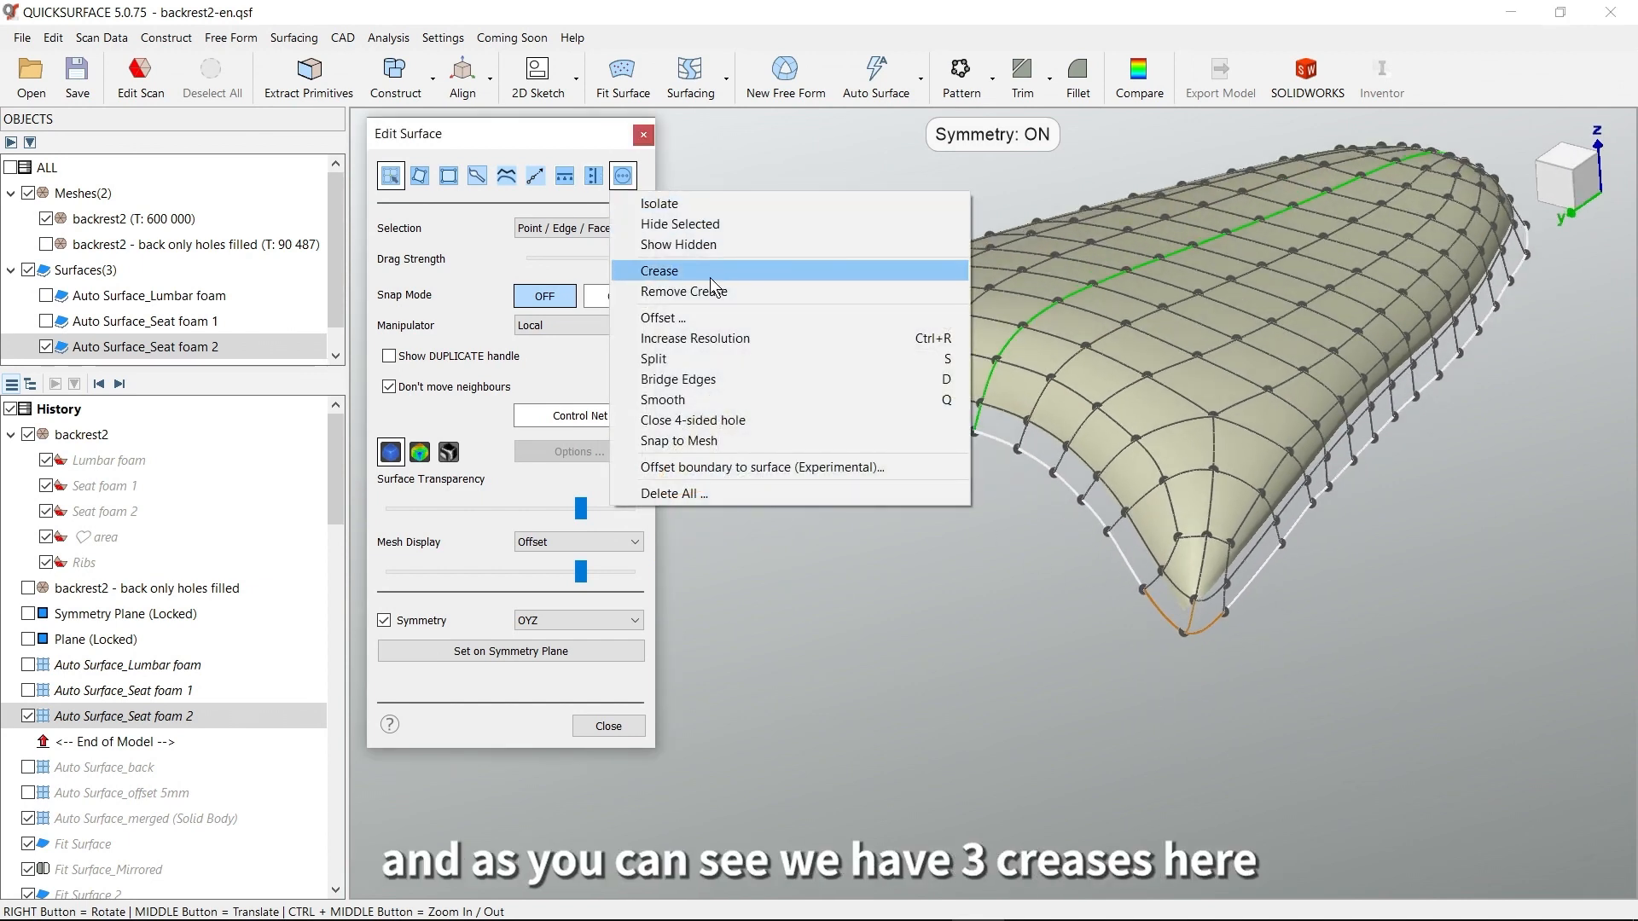
pyautogui.click(1048, 650)
# Inspect the three creased edges meeting at the pointed corner of seat foam 2 from both sides of the part
pyautogui.scroll(3, 1222, 633)
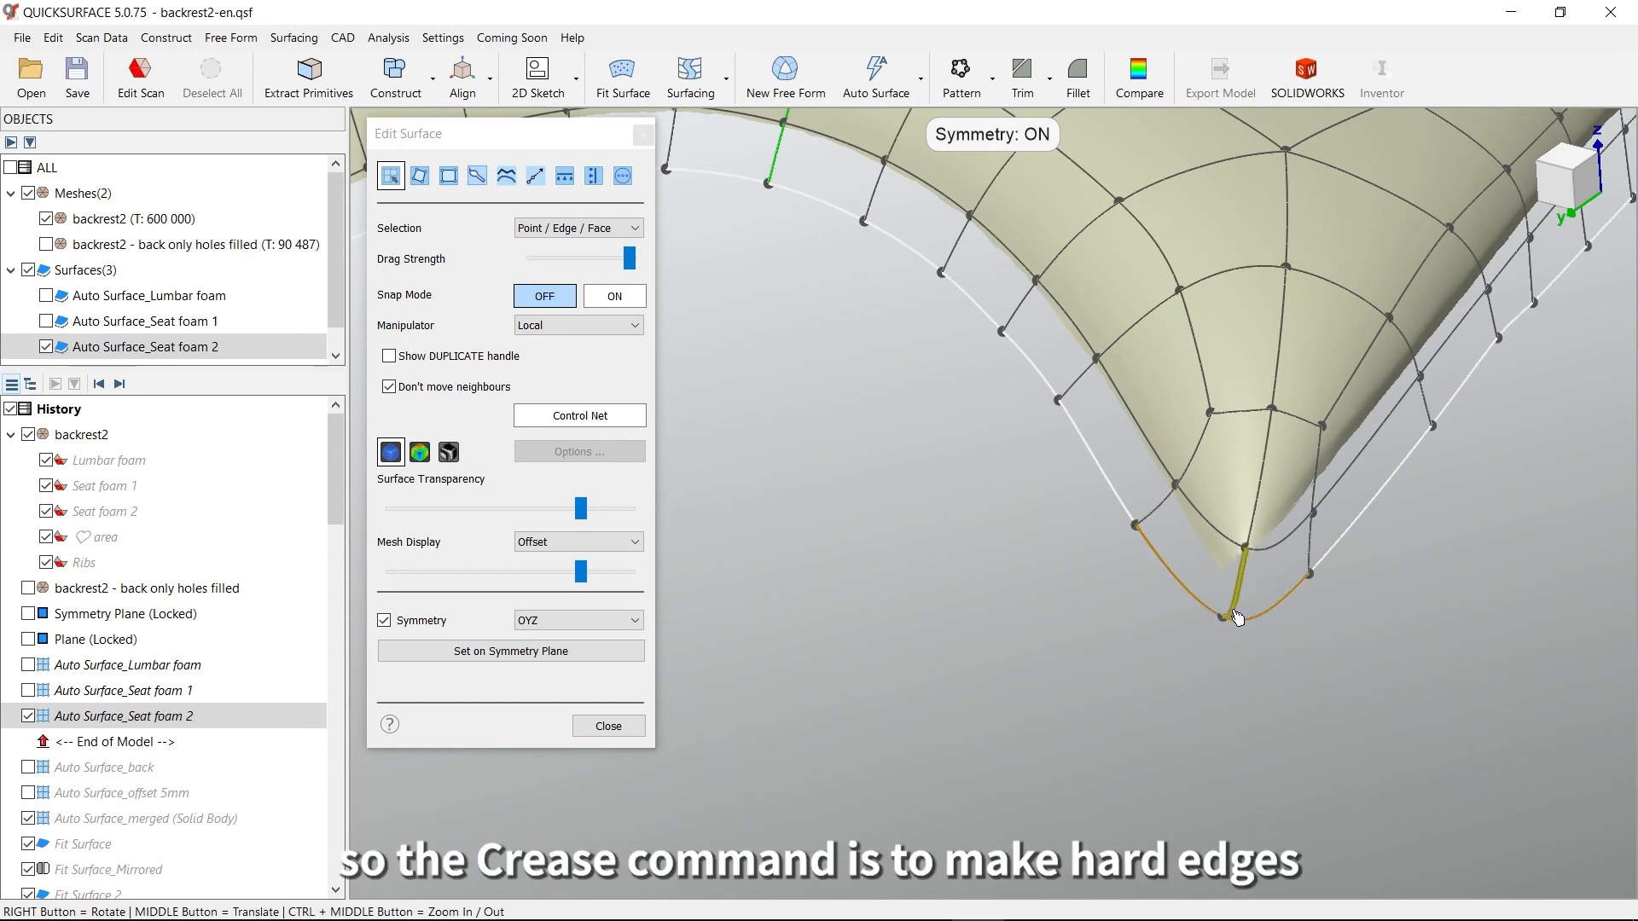
pyautogui.moveTo(818, 486); pyautogui.dragTo(878, 521, button='middle')
pyautogui.moveTo(879, 522); pyautogui.dragTo(1127, 605, button='right')
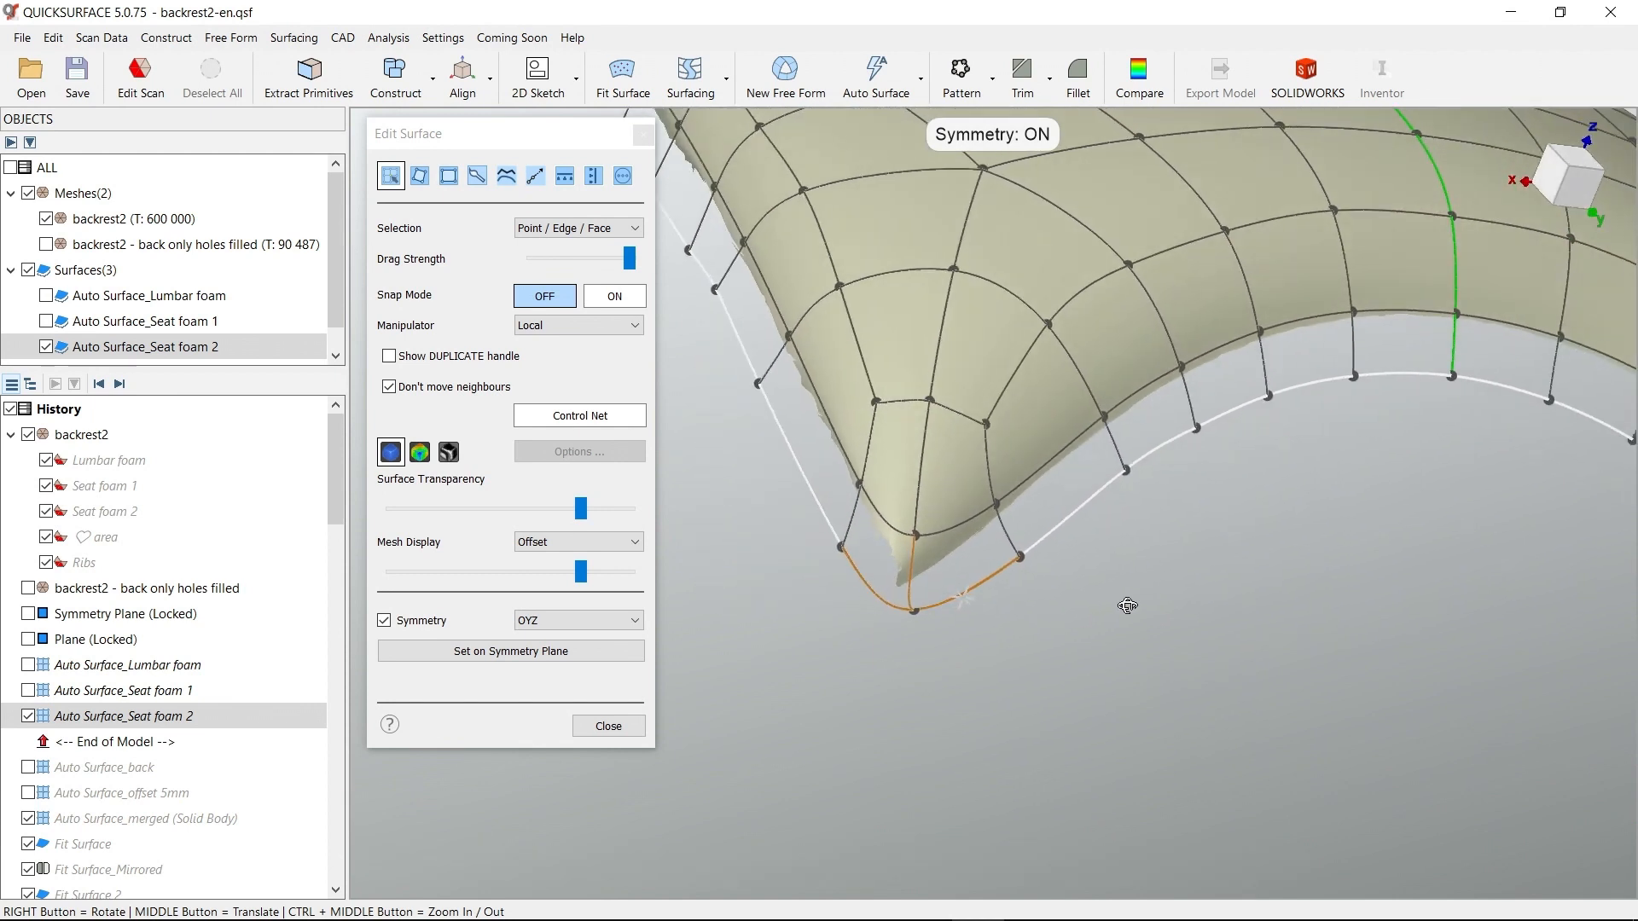
# Hide Auto Surface_Seat foam 2 to check the mesh's sharp corner, display it again, and close the surface editing
pyautogui.click(28, 717)
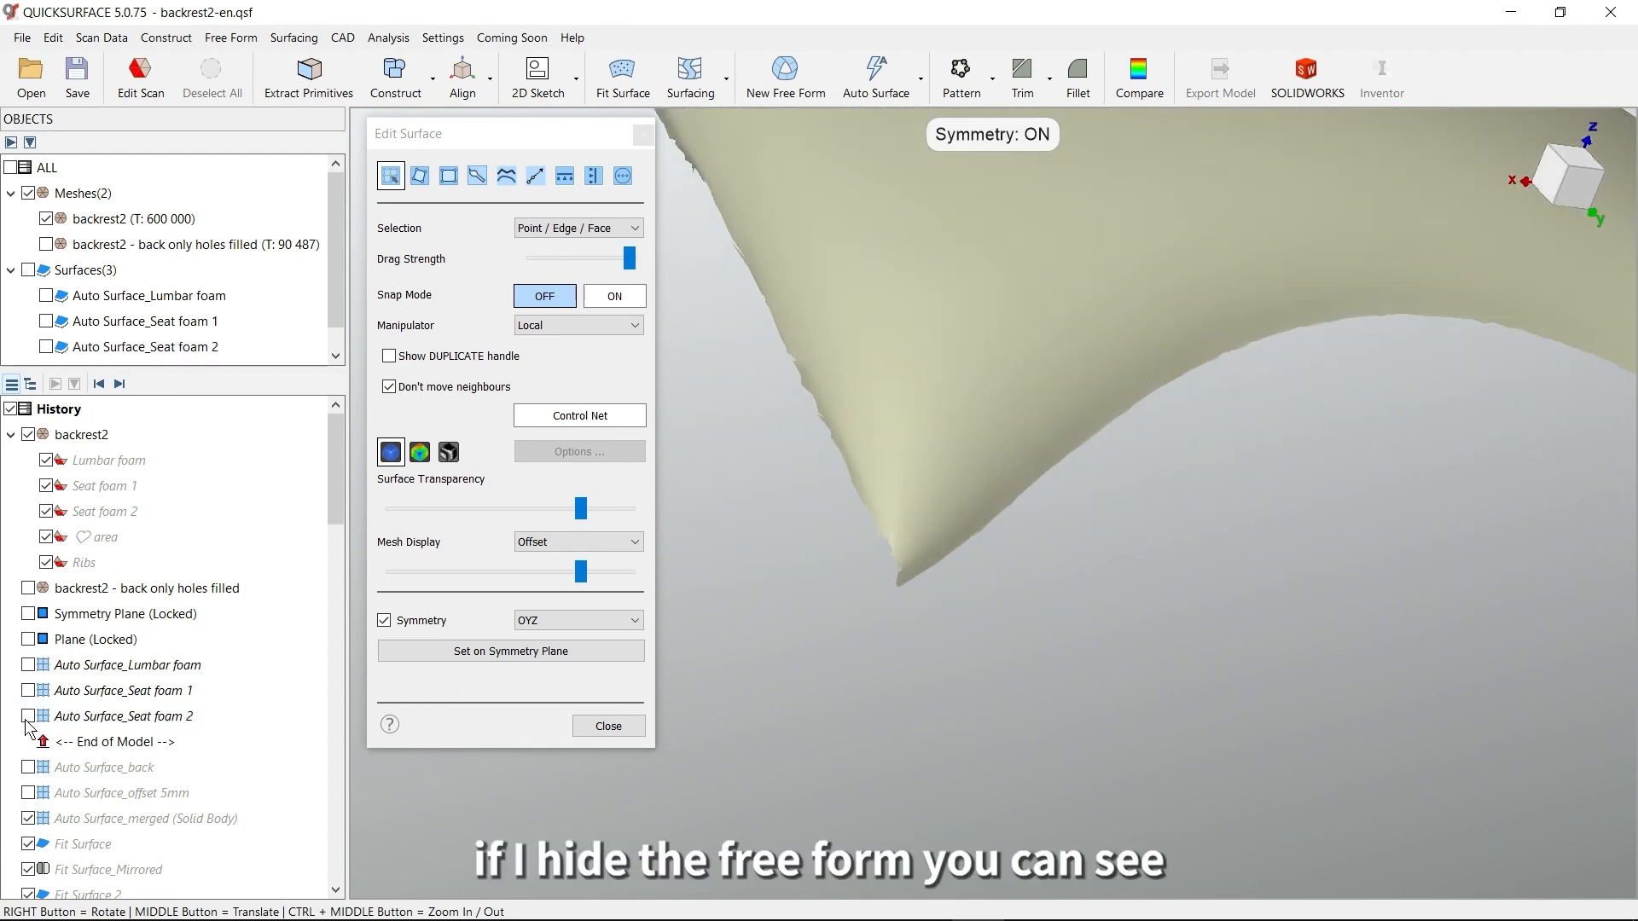
pyautogui.moveTo(882, 466)
pyautogui.mouseDown(button='right')
pyautogui.moveTo(808, 549)
pyautogui.moveTo(870, 585)
pyautogui.moveTo(863, 446)
pyautogui.mouseUp(button='right')
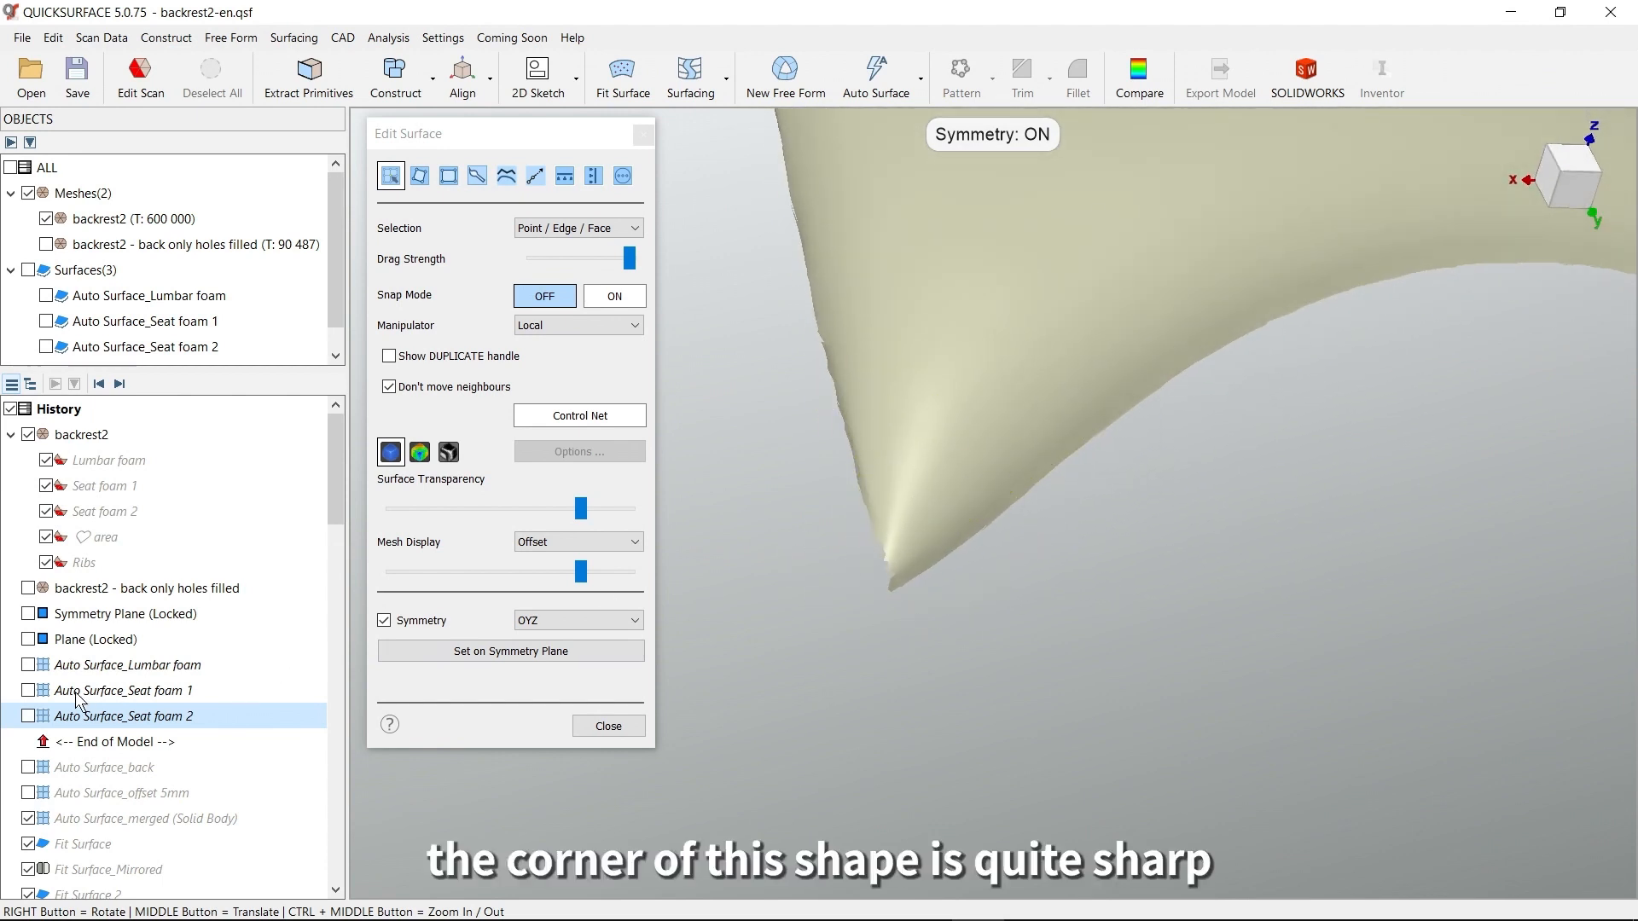
pyautogui.click(28, 716)
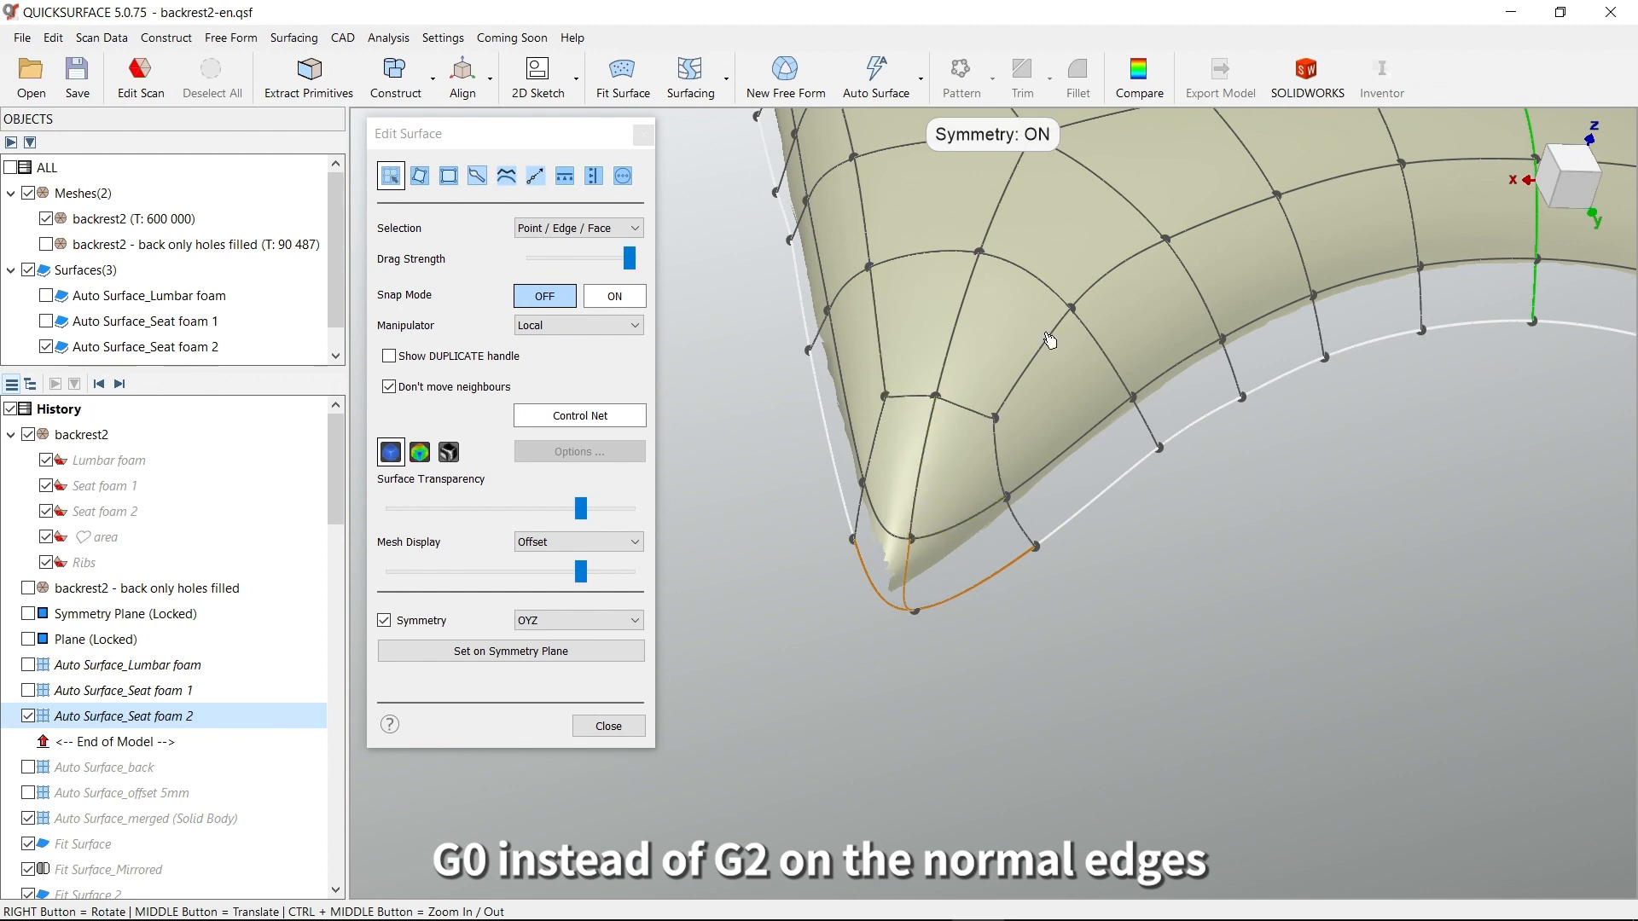
pyautogui.moveTo(888, 628); pyautogui.dragTo(868, 718, button='middle')
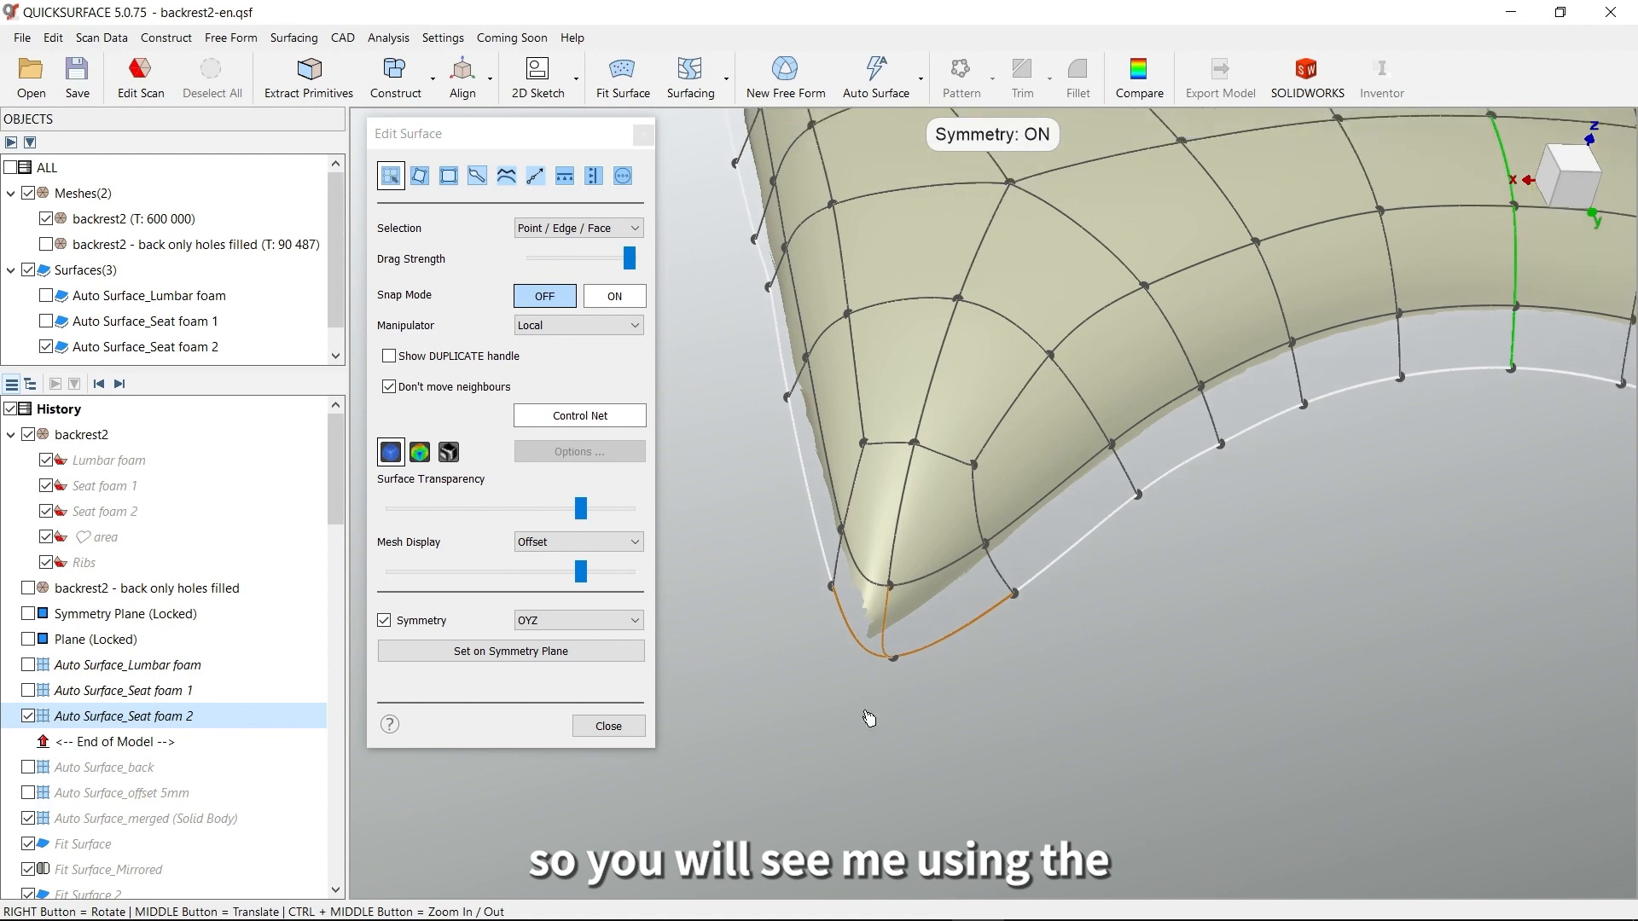
pyautogui.click(608, 726)
# Display Auto Surface_Seat foam 1 and Auto Surface_Lumbar foam together with the seat foam 2 surface
pyautogui.moveTo(832, 631); pyautogui.dragTo(904, 678, button='right')
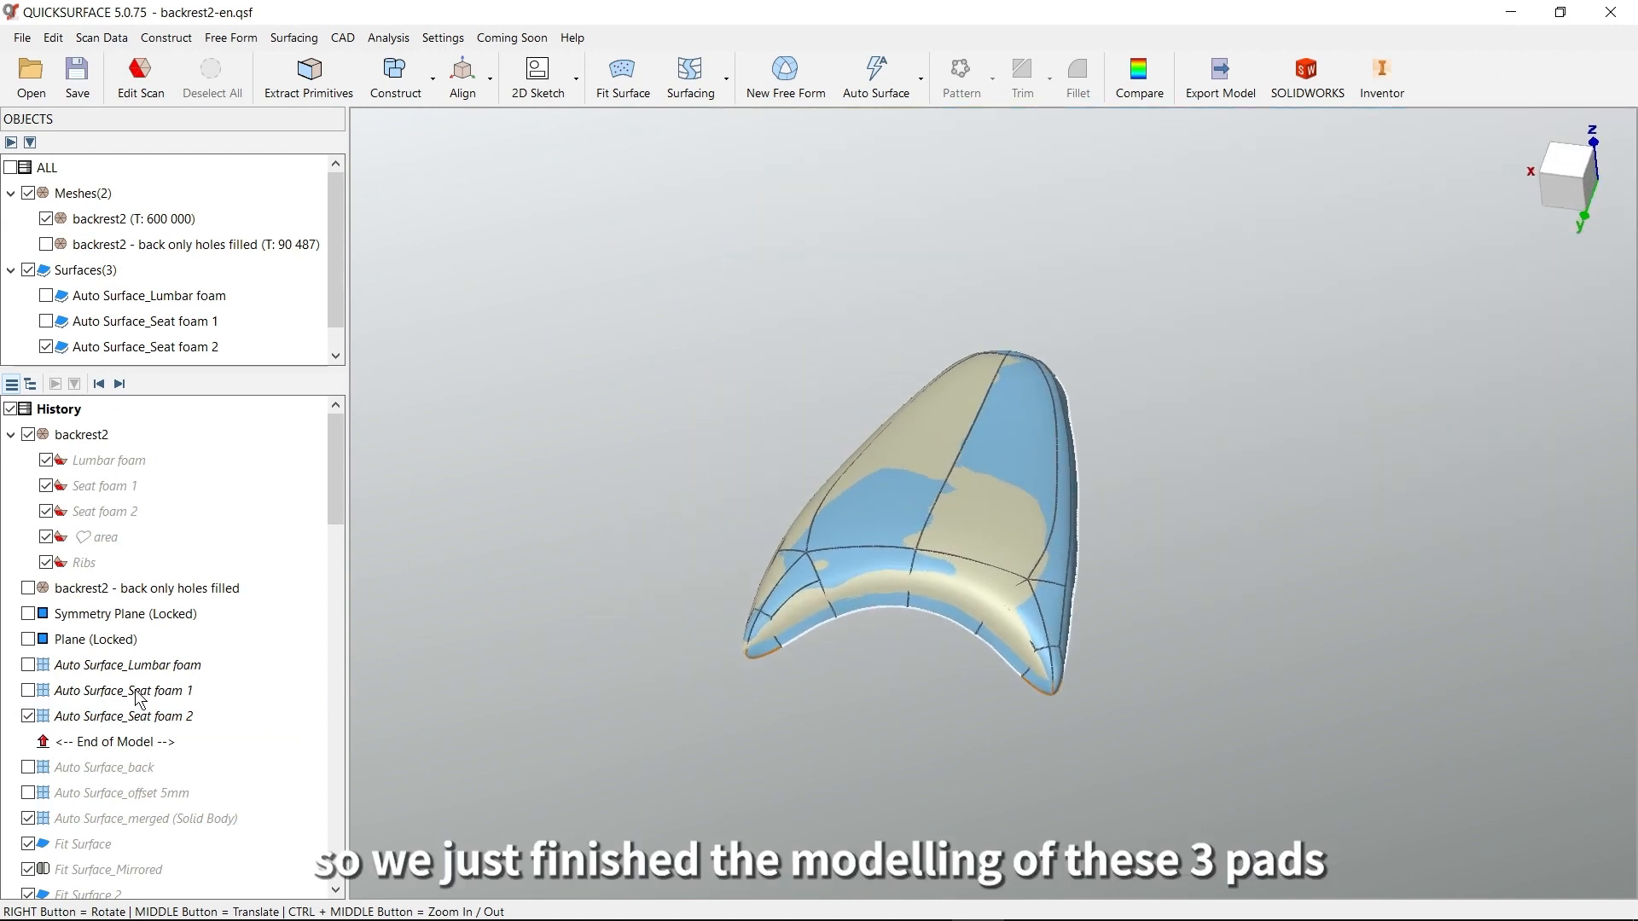
pyautogui.click(28, 689)
pyautogui.click(31, 663)
pyautogui.moveTo(842, 670); pyautogui.dragTo(857, 853, button='middle')
pyautogui.scroll(-5, 891, 641)
pyautogui.scroll(-3, 890, 642)
pyautogui.scroll(5, 919, 621)
pyautogui.moveTo(960, 621); pyautogui.dragTo(1005, 586, button='middle')
pyautogui.moveTo(1056, 526); pyautogui.dragTo(980, 383, button='right')
# Open the backrest2 mesh for scan editing, unhide its hidden regions, and hide all the surfaces
pyautogui.doubleClick(124, 227)
pyautogui.click(517, 275)
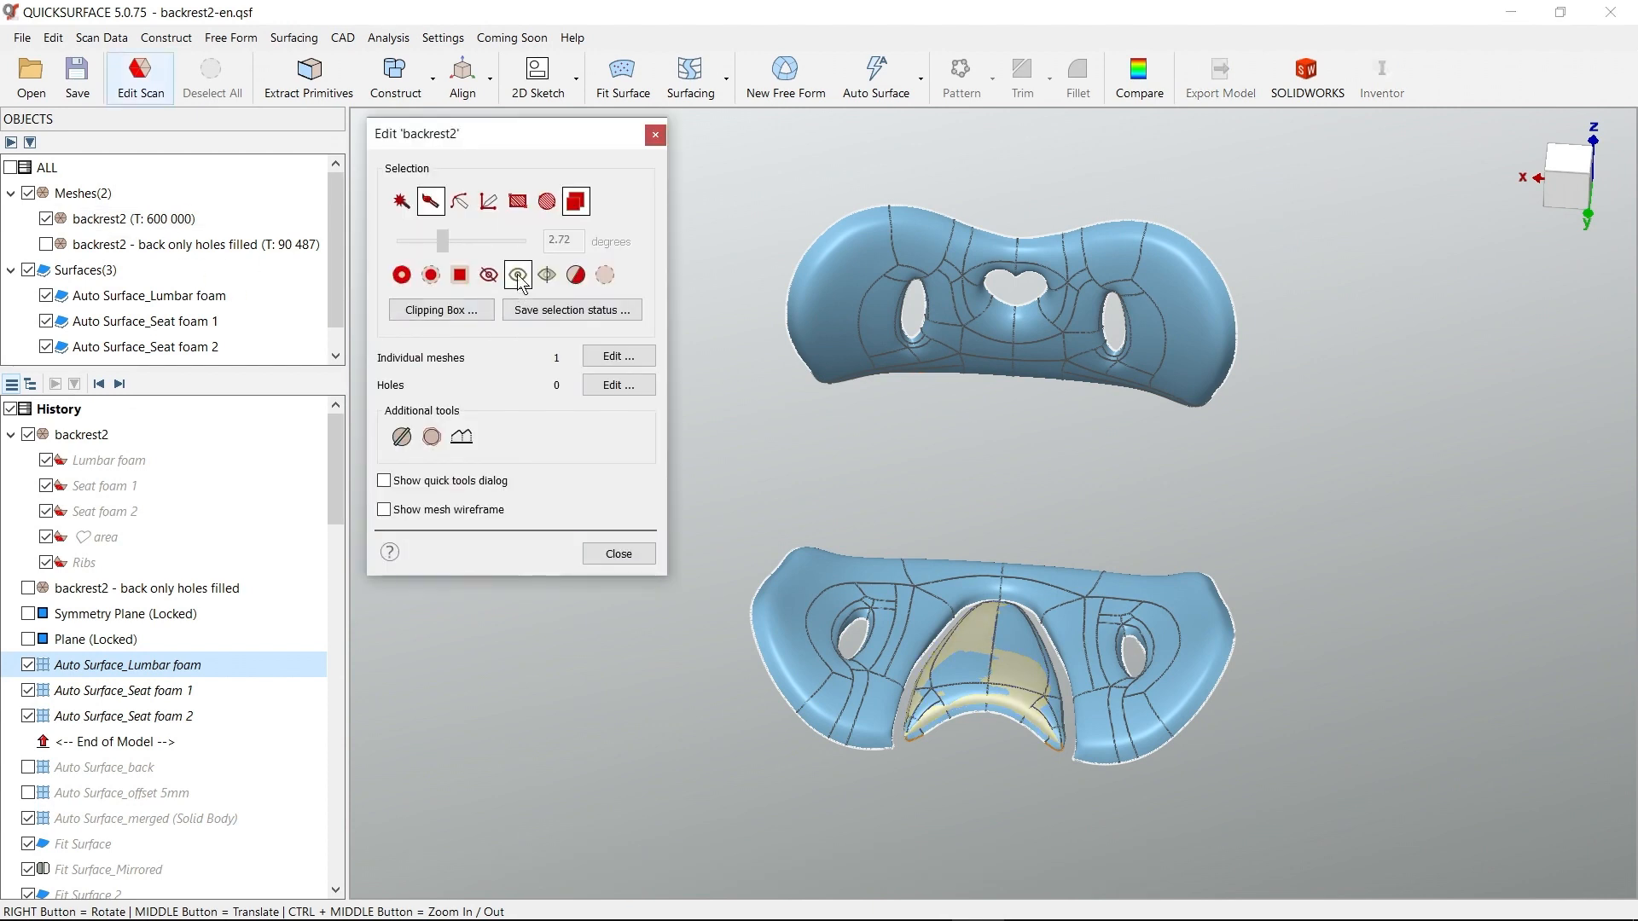
pyautogui.moveTo(1050, 620); pyautogui.dragTo(898, 579, button='right')
pyautogui.moveTo(1020, 532); pyautogui.dragTo(826, 509, button='right')
pyautogui.click(29, 271)
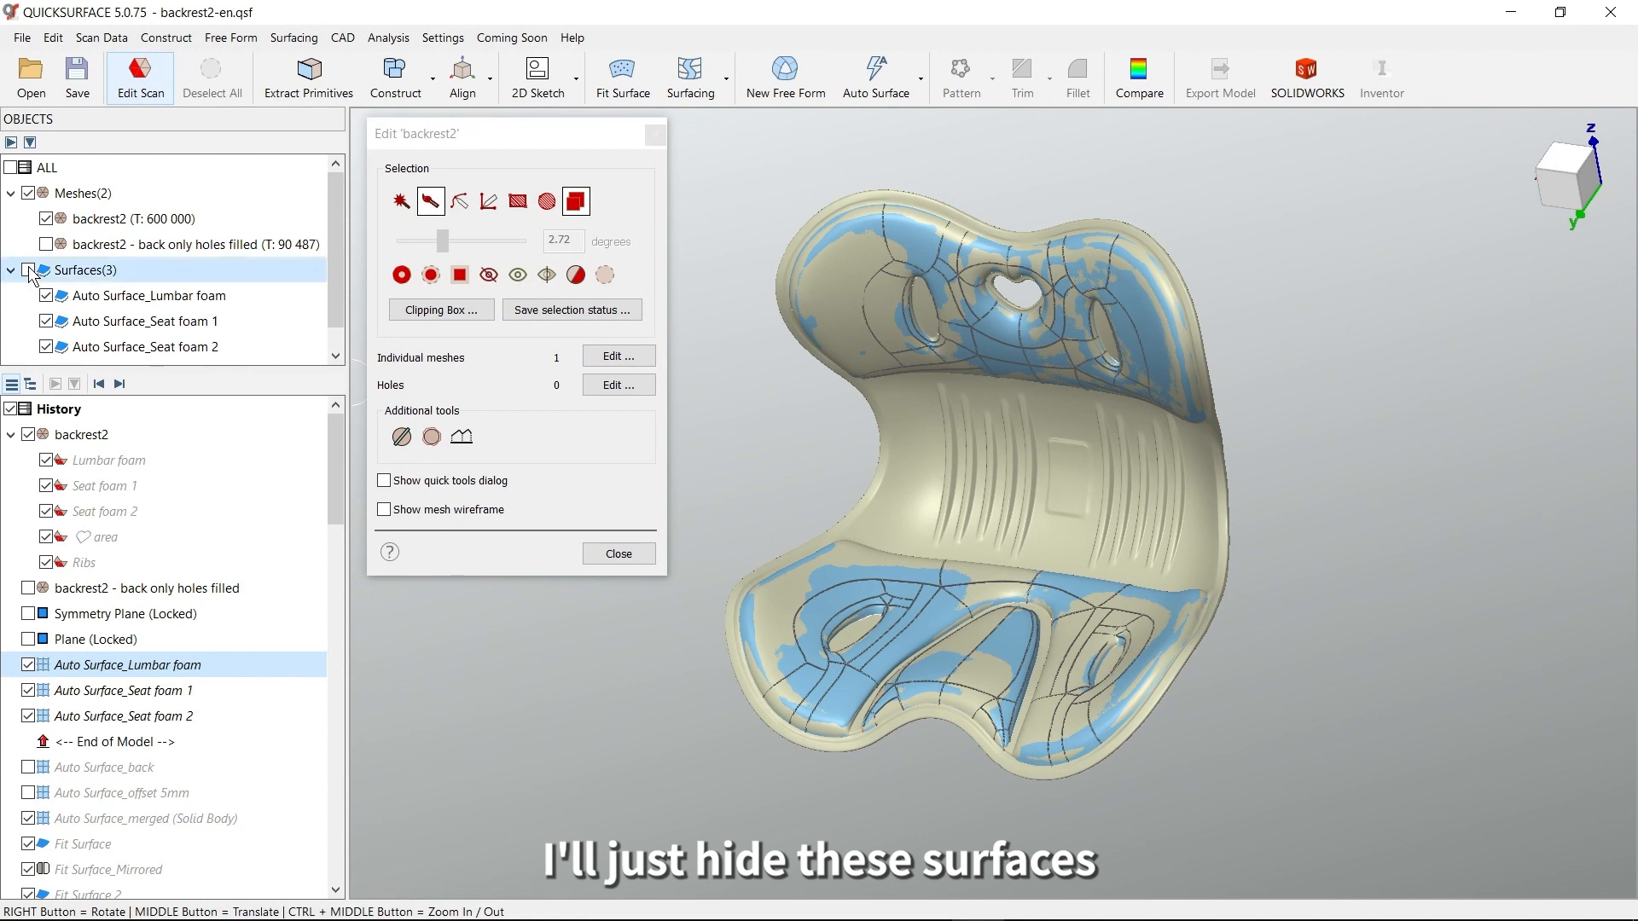
# Examine the wall thickness along the backrest mesh's side edge and the shape of its back face
pyautogui.moveTo(994, 510); pyautogui.dragTo(1090, 573, button='right')
pyautogui.scroll(5, 1101, 554)
pyautogui.scroll(-5, 1221, 527)
pyautogui.moveTo(1221, 527); pyautogui.dragTo(1101, 498, button='right')
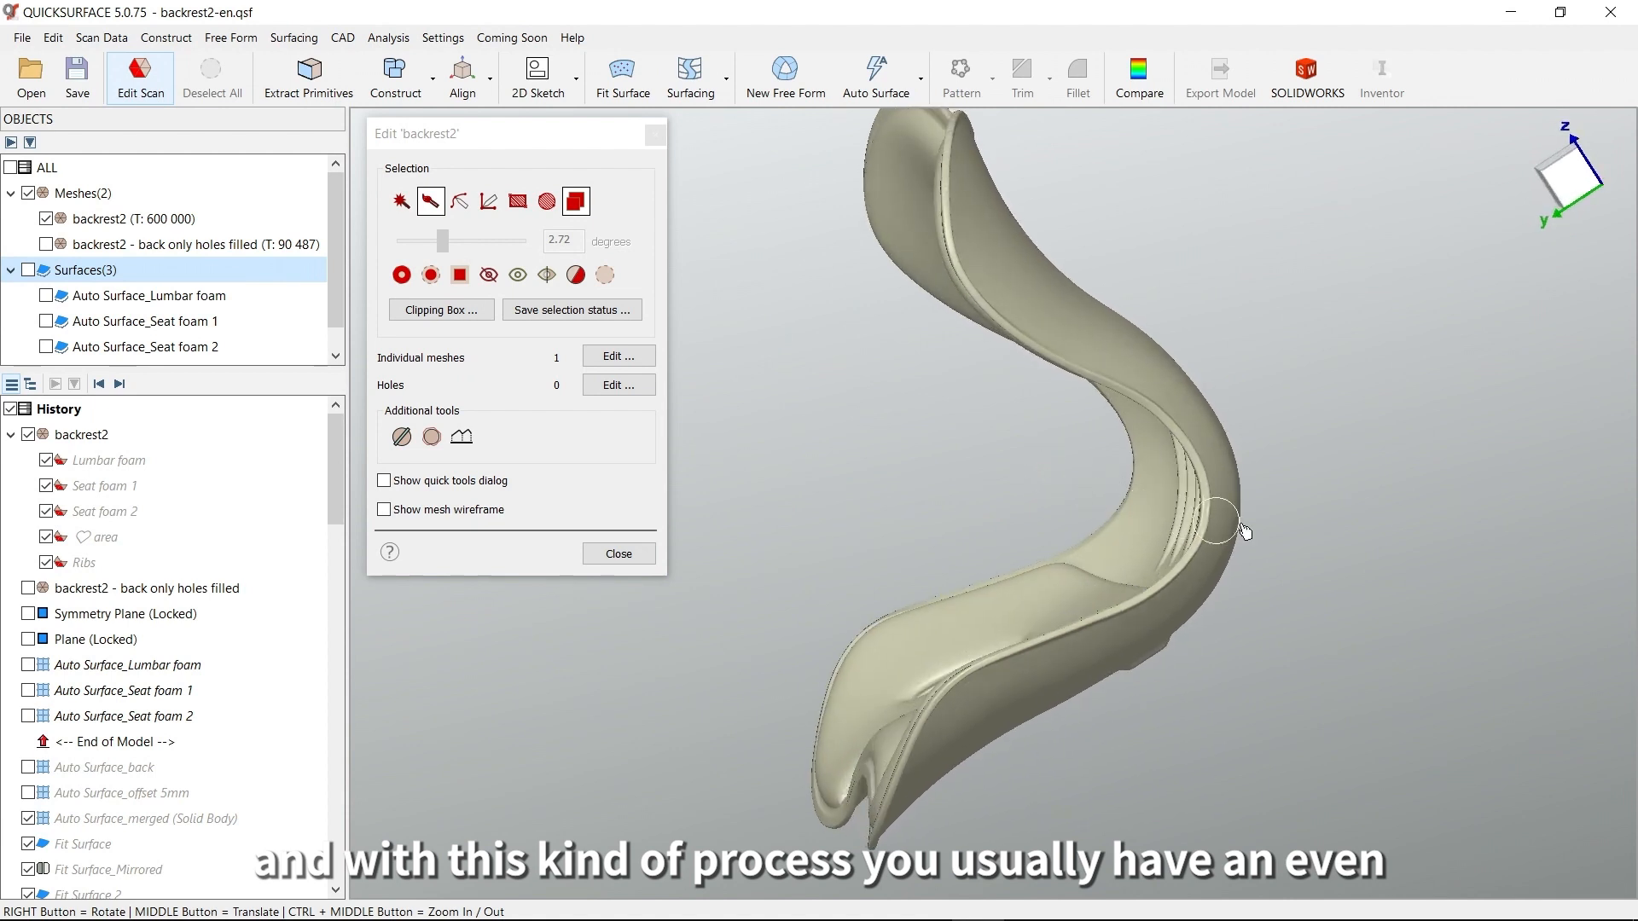
pyautogui.moveTo(1302, 533); pyautogui.dragTo(742, 461, button='right')
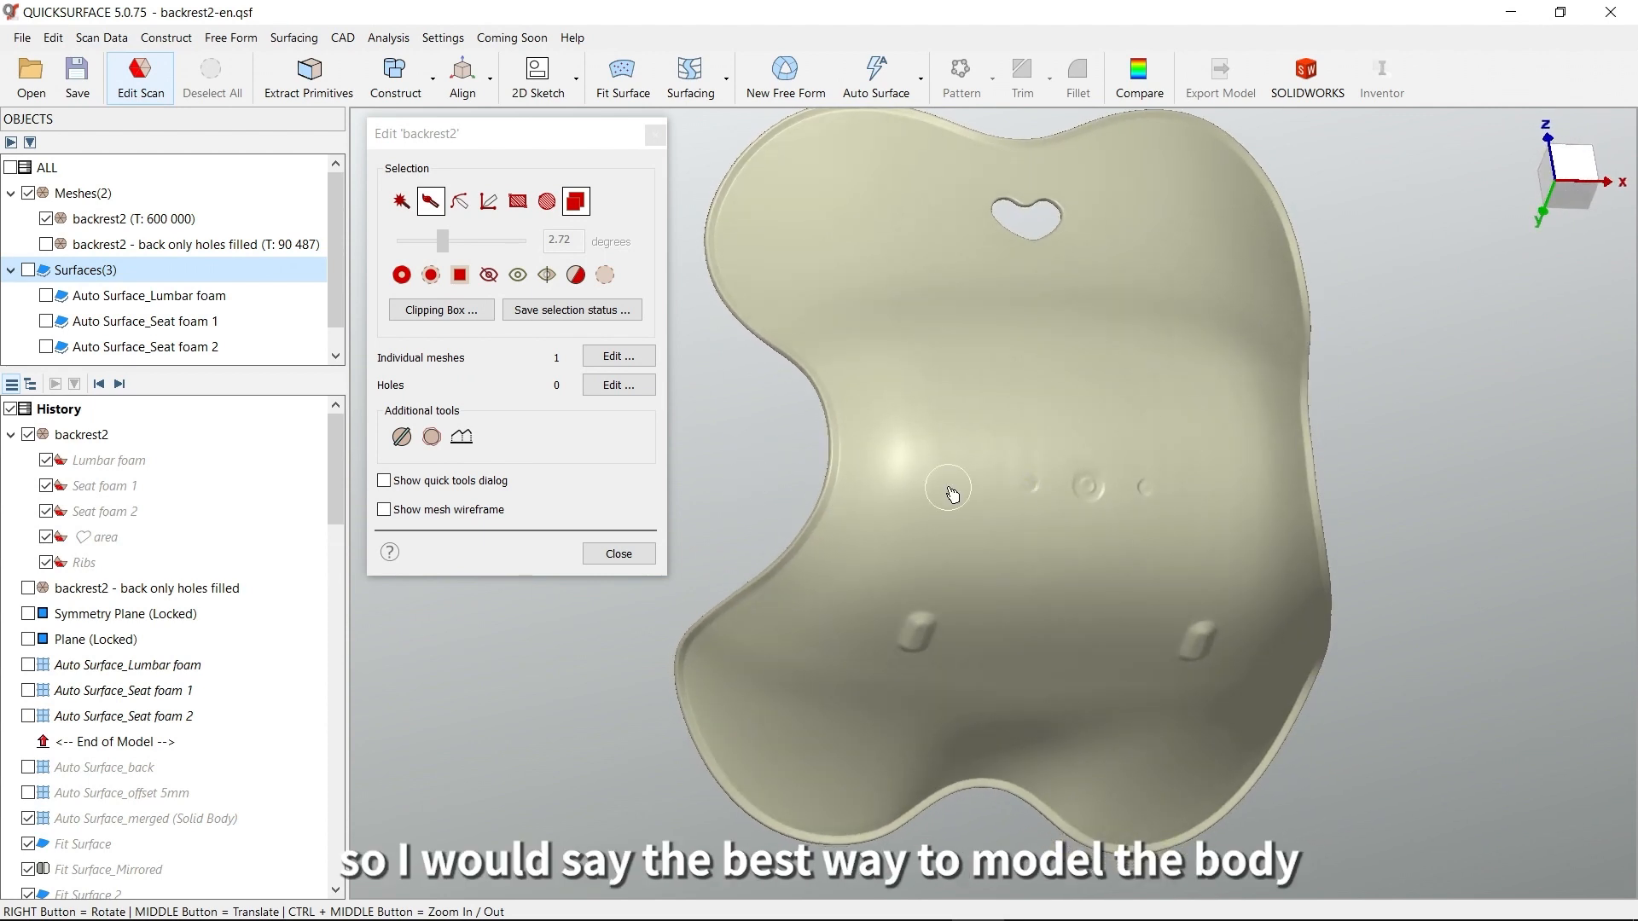
pyautogui.moveTo(950, 493); pyautogui.dragTo(972, 524, button='middle')
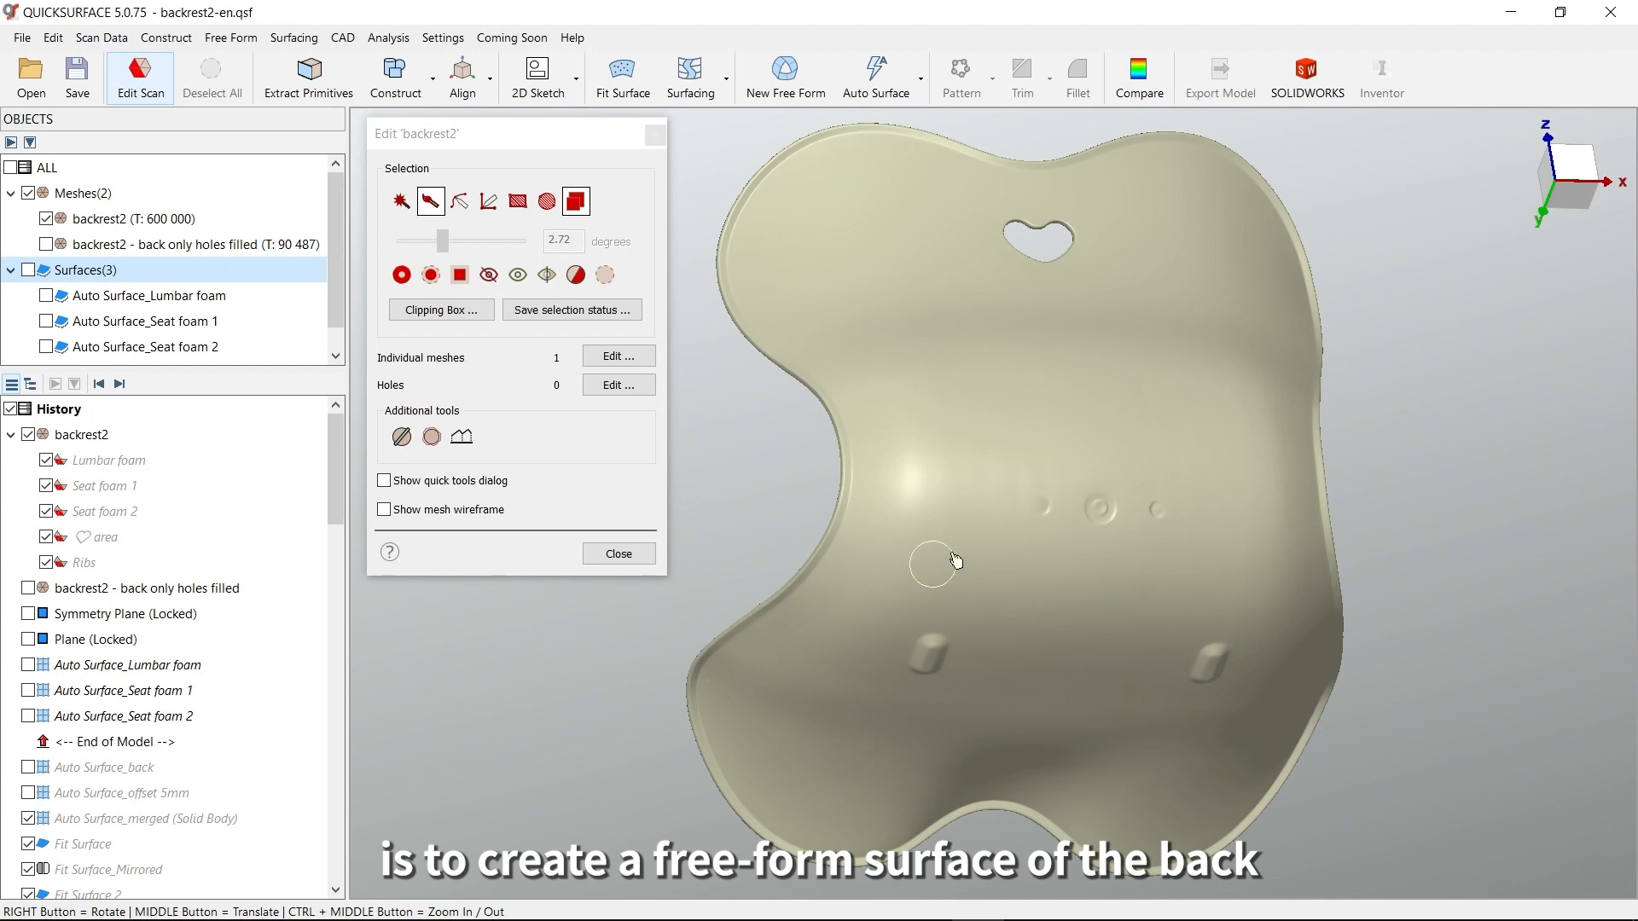
pyautogui.moveTo(1043, 465); pyautogui.dragTo(1179, 492, button='right')
pyautogui.moveTo(1113, 493); pyautogui.dragTo(1220, 525, button='middle')
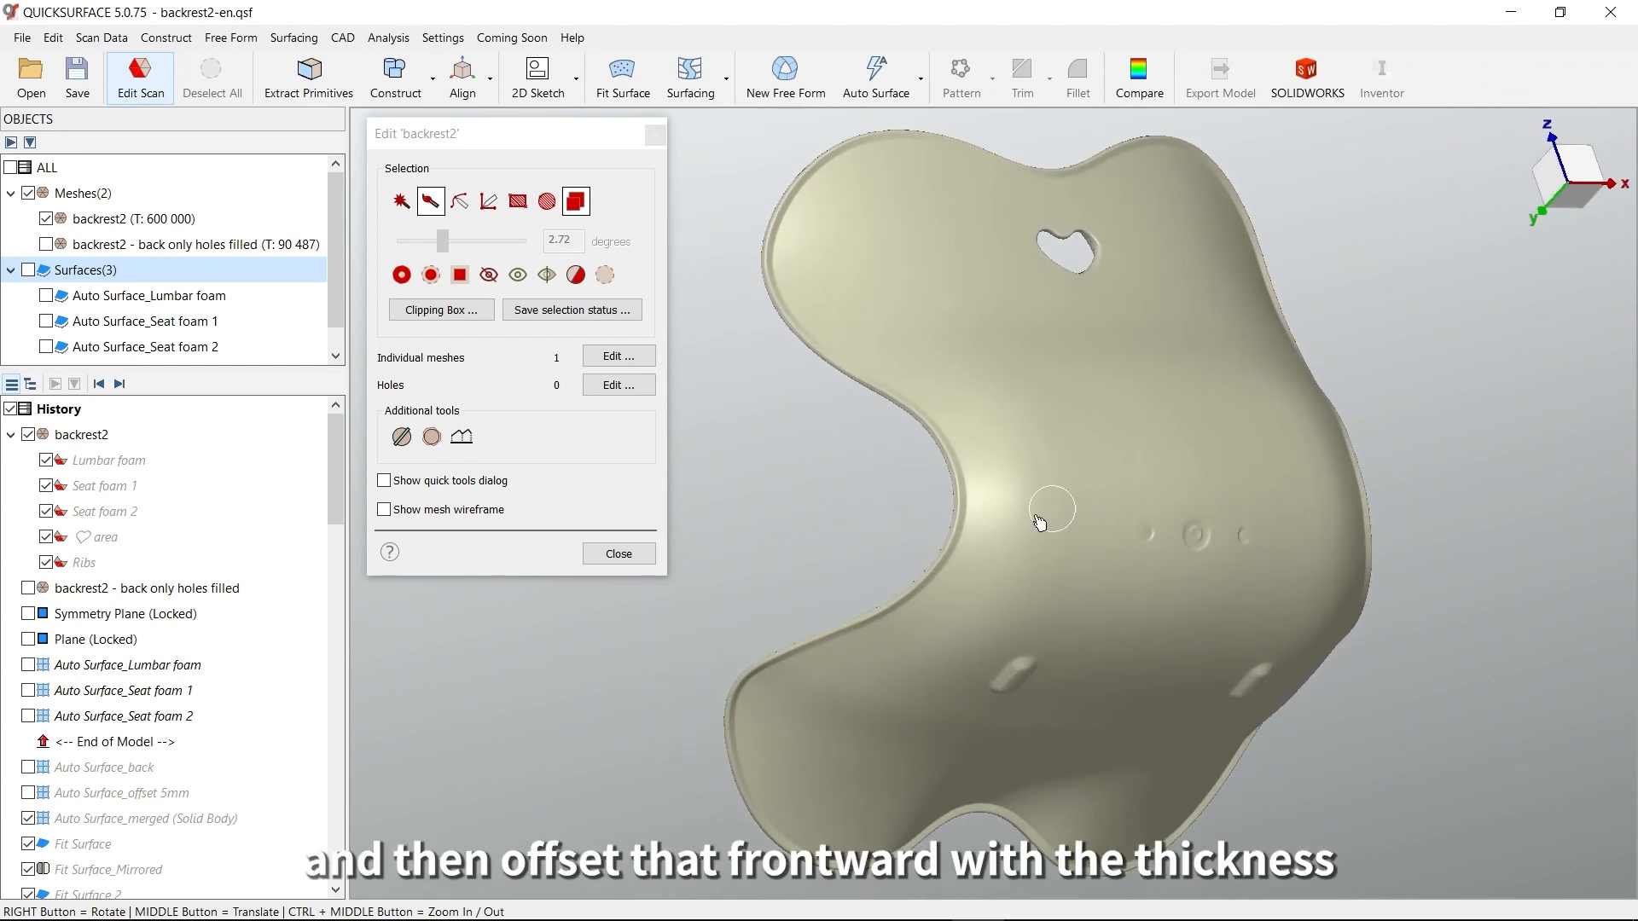
# Close the scan editing and display only the "backrest2 - back only holes filled" mesh in place of the backrest2 mesh
pyautogui.click(617, 555)
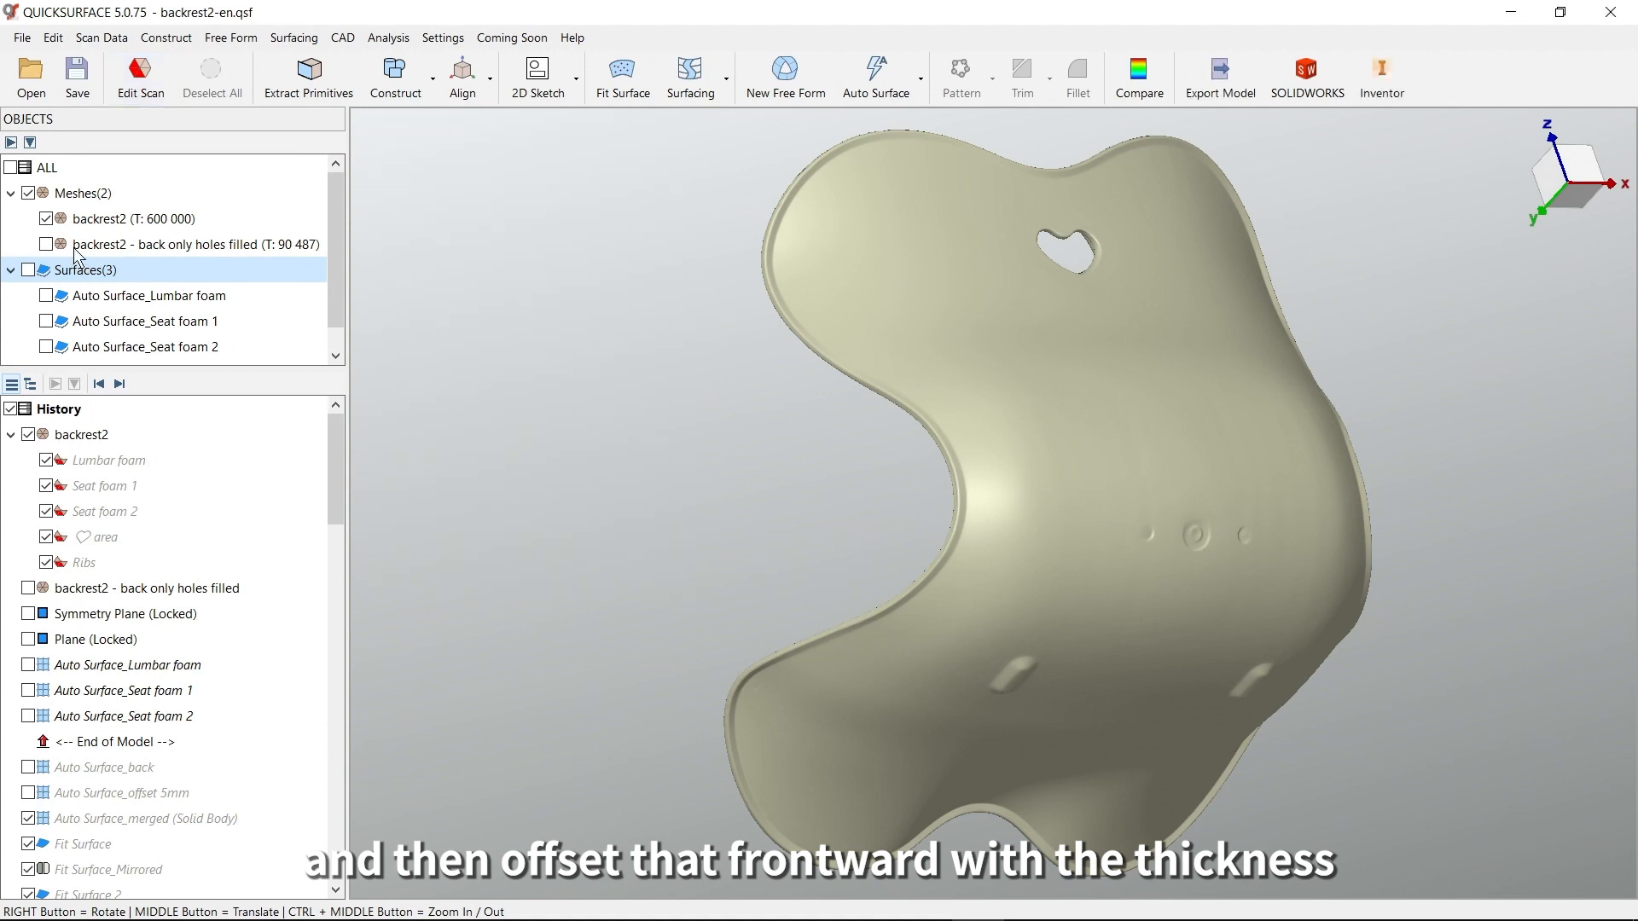
pyautogui.click(46, 244)
pyautogui.click(46, 218)
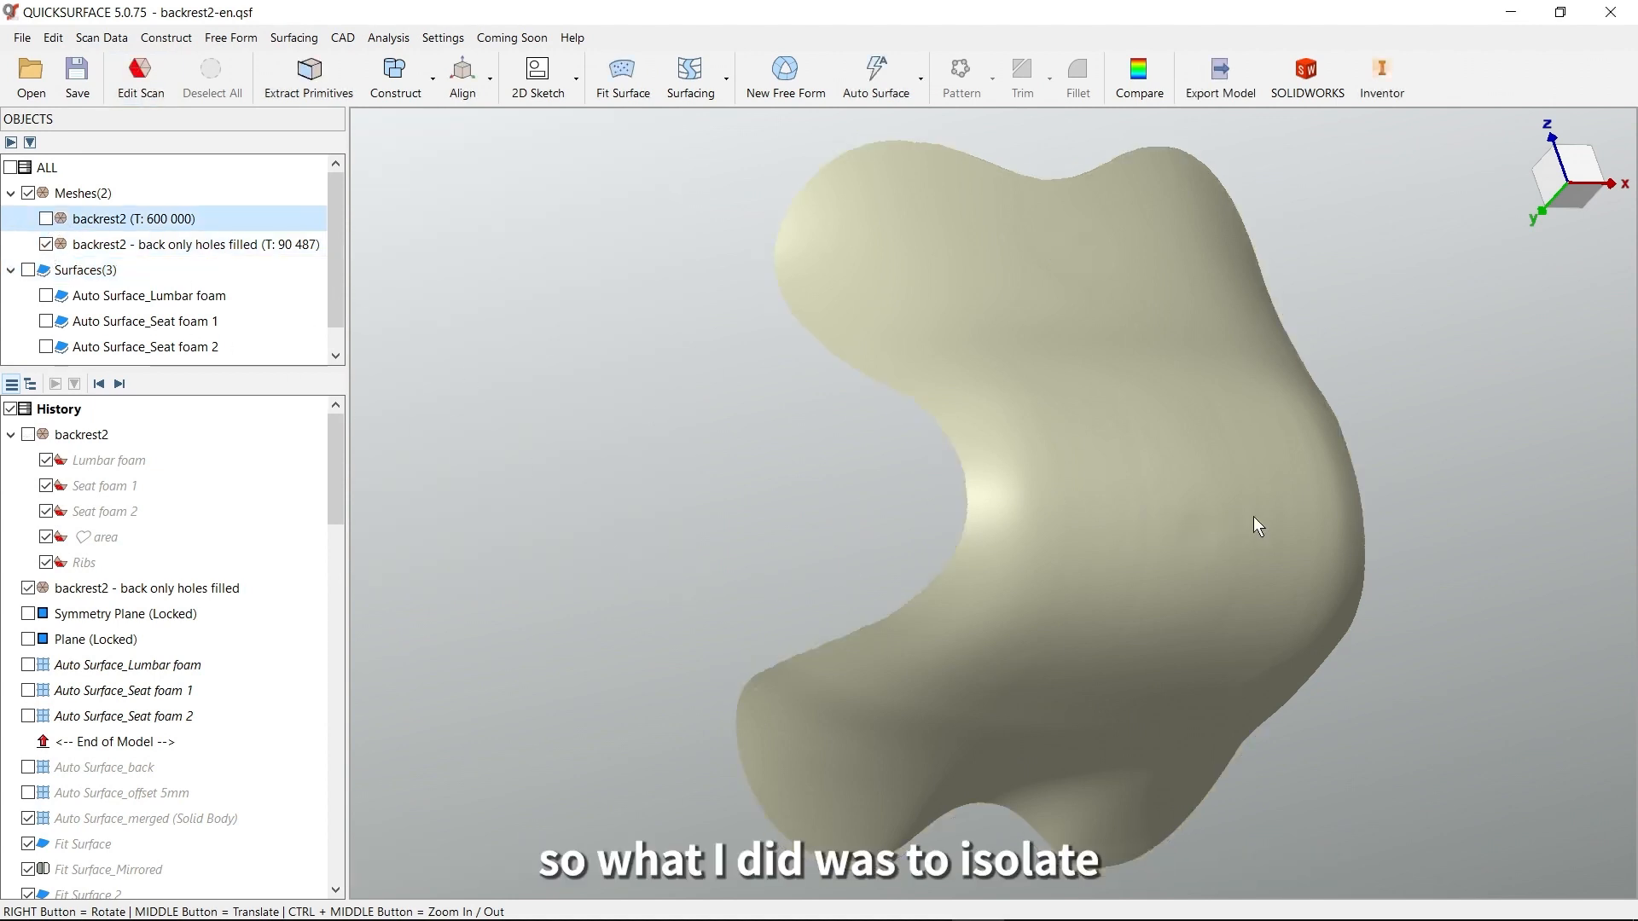
pyautogui.moveTo(1253, 517); pyautogui.dragTo(1097, 449, button='right')
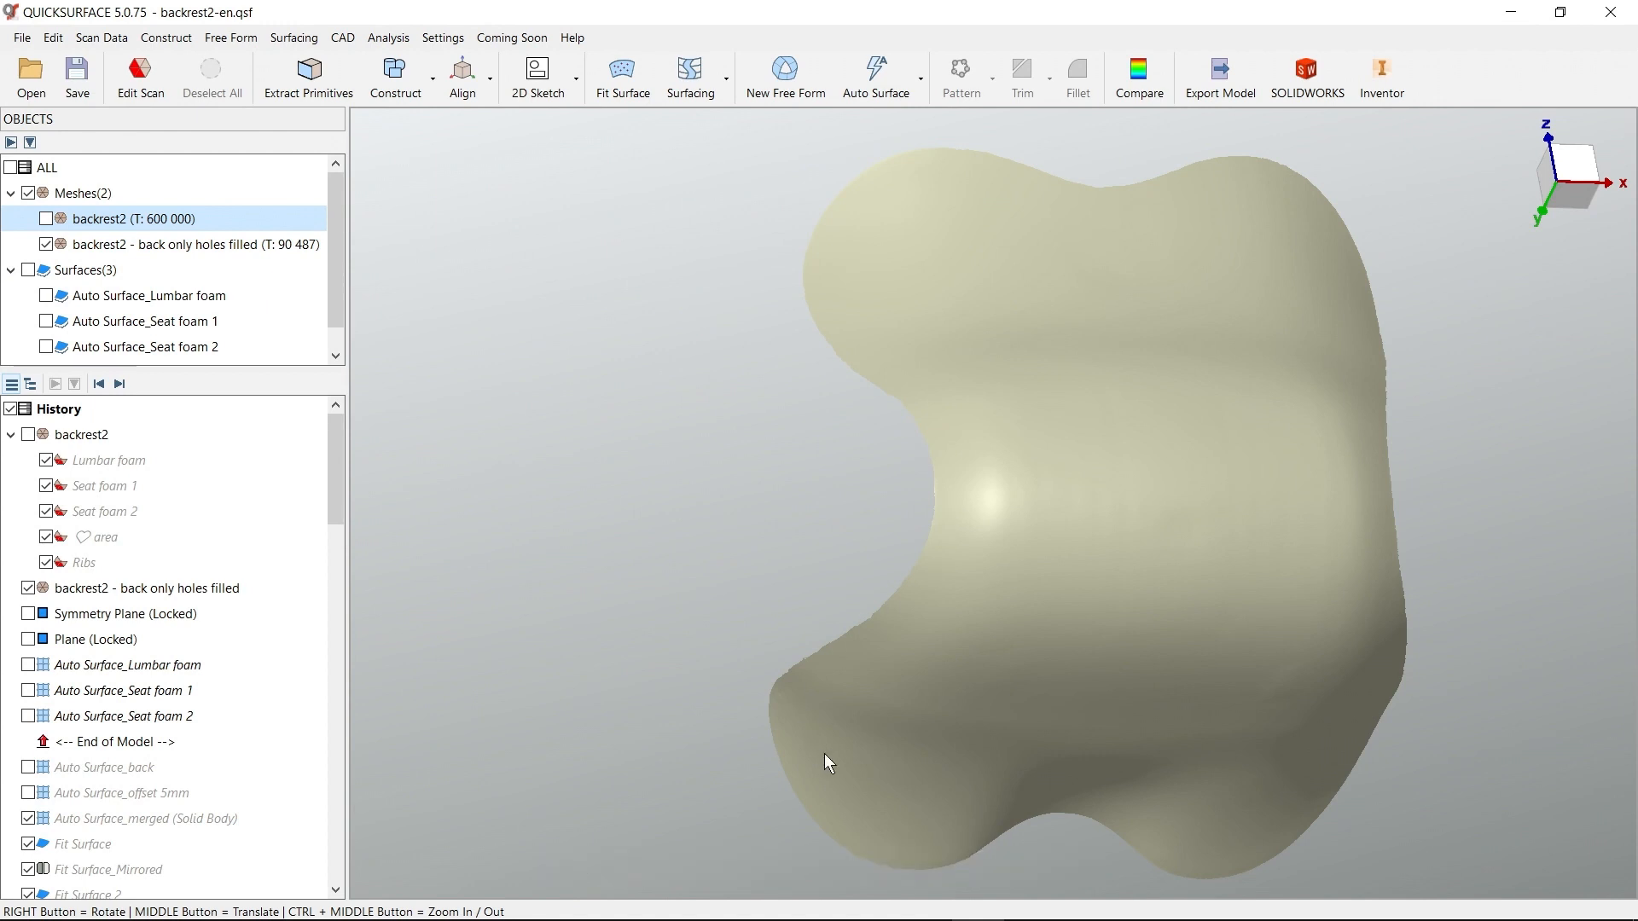
pyautogui.moveTo(1367, 684); pyautogui.dragTo(1136, 556, button='right')
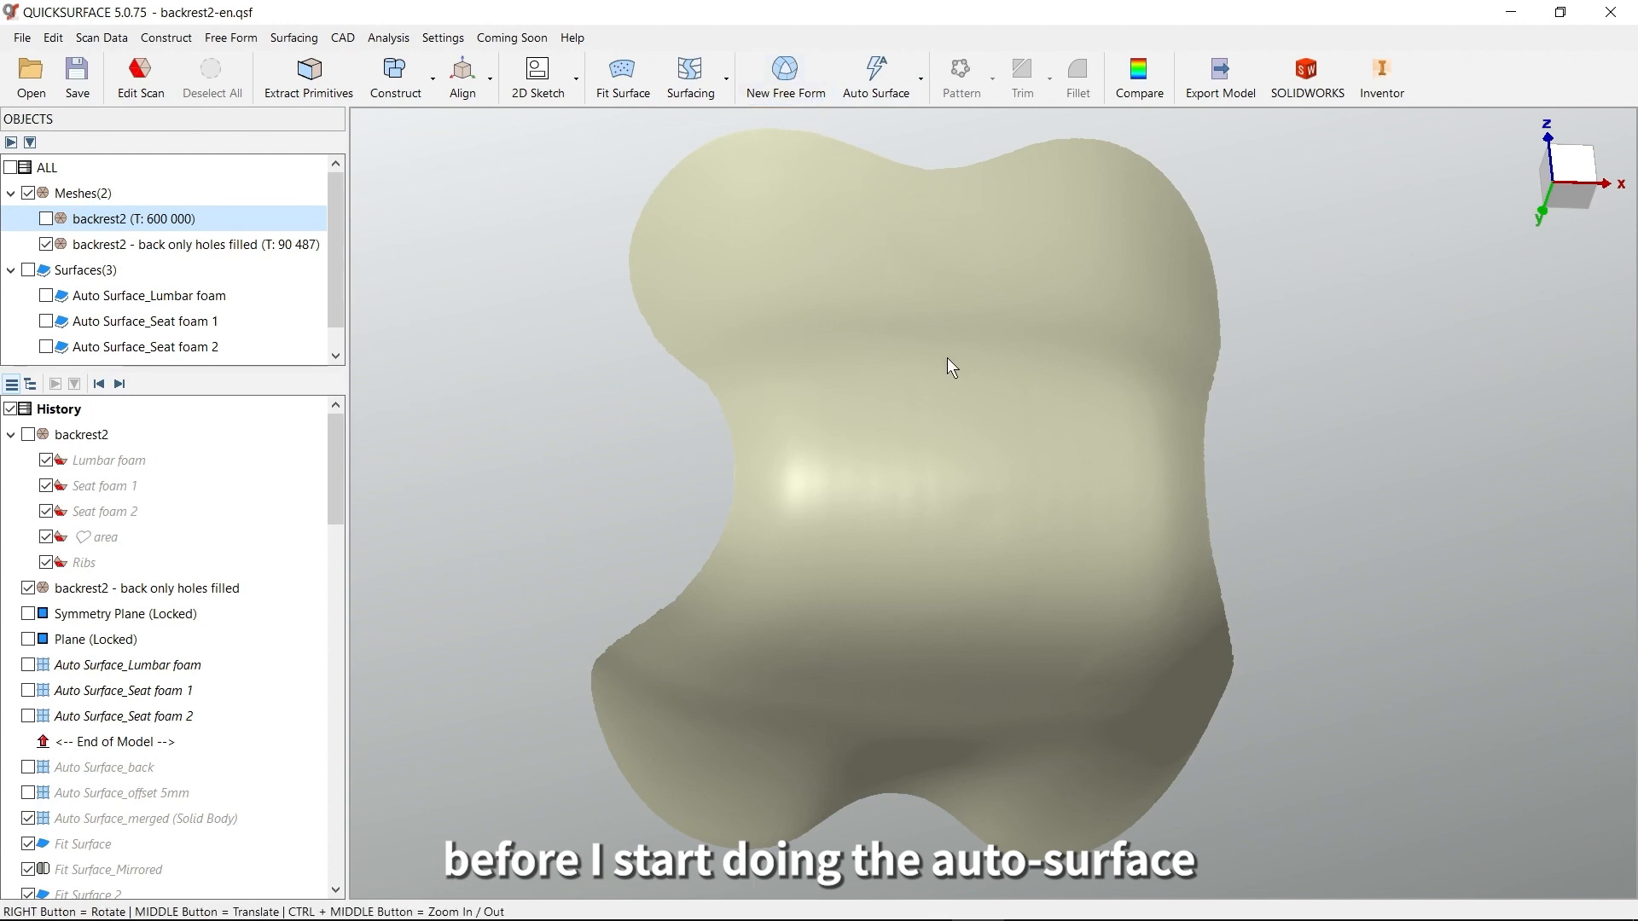
pyautogui.moveTo(976, 450); pyautogui.dragTo(1042, 458, button='right')
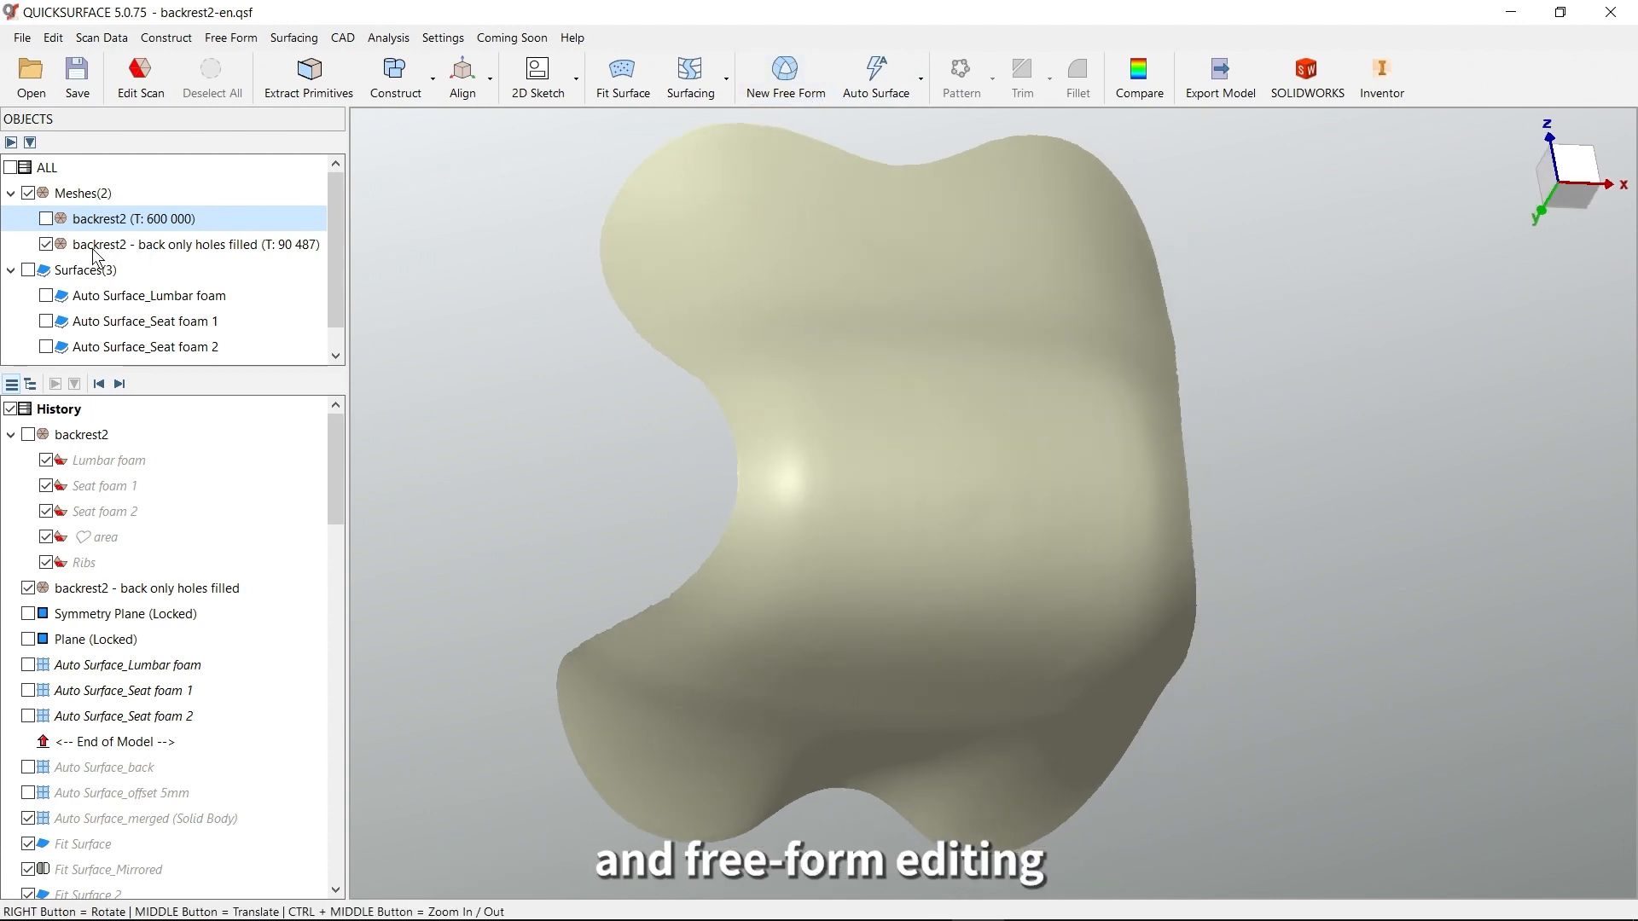
# Switch the display back to the original backrest2 mesh and examine the heart-shaped hole, bosses and moulding marks on its back
pyautogui.click(47, 219)
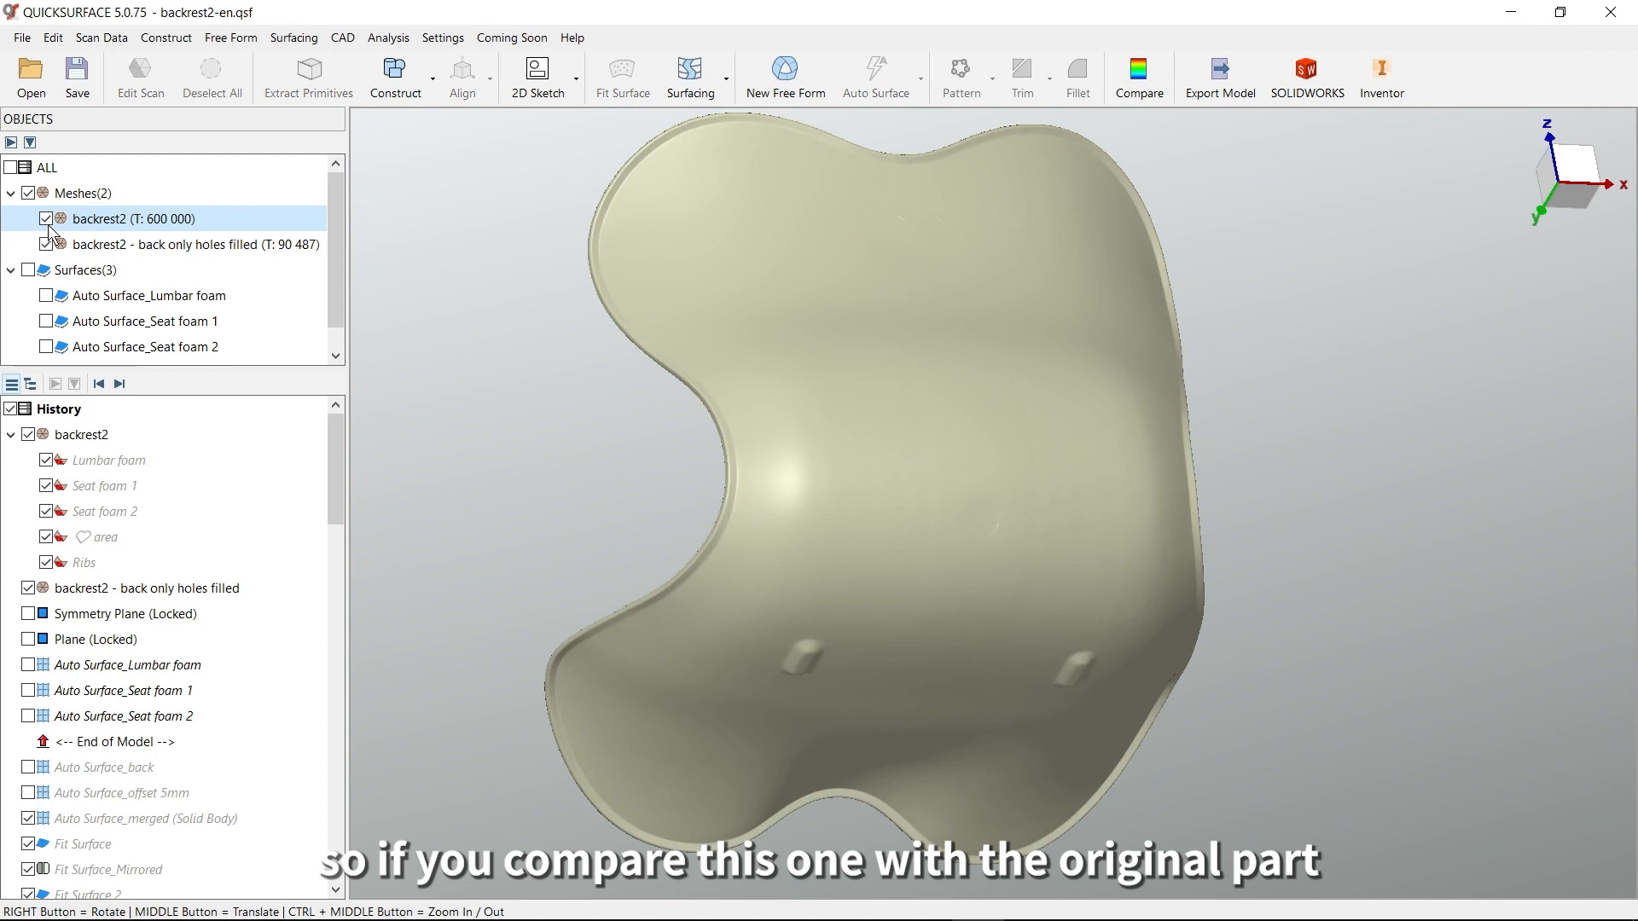
pyautogui.click(46, 245)
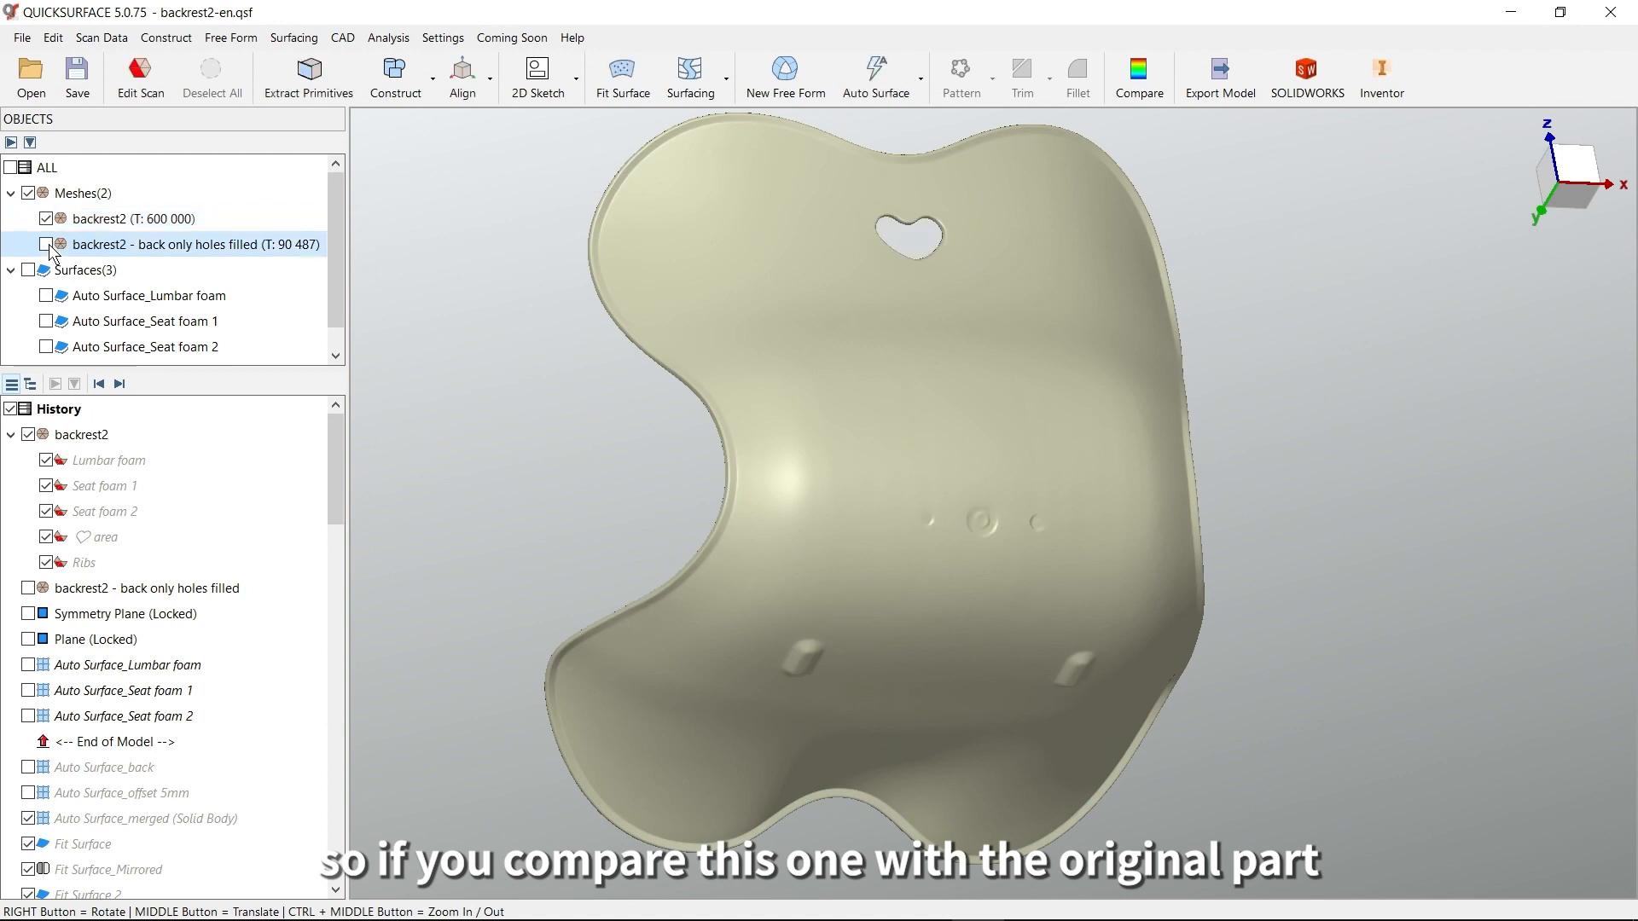
pyautogui.moveTo(1096, 595); pyautogui.dragTo(1090, 646, button='right')
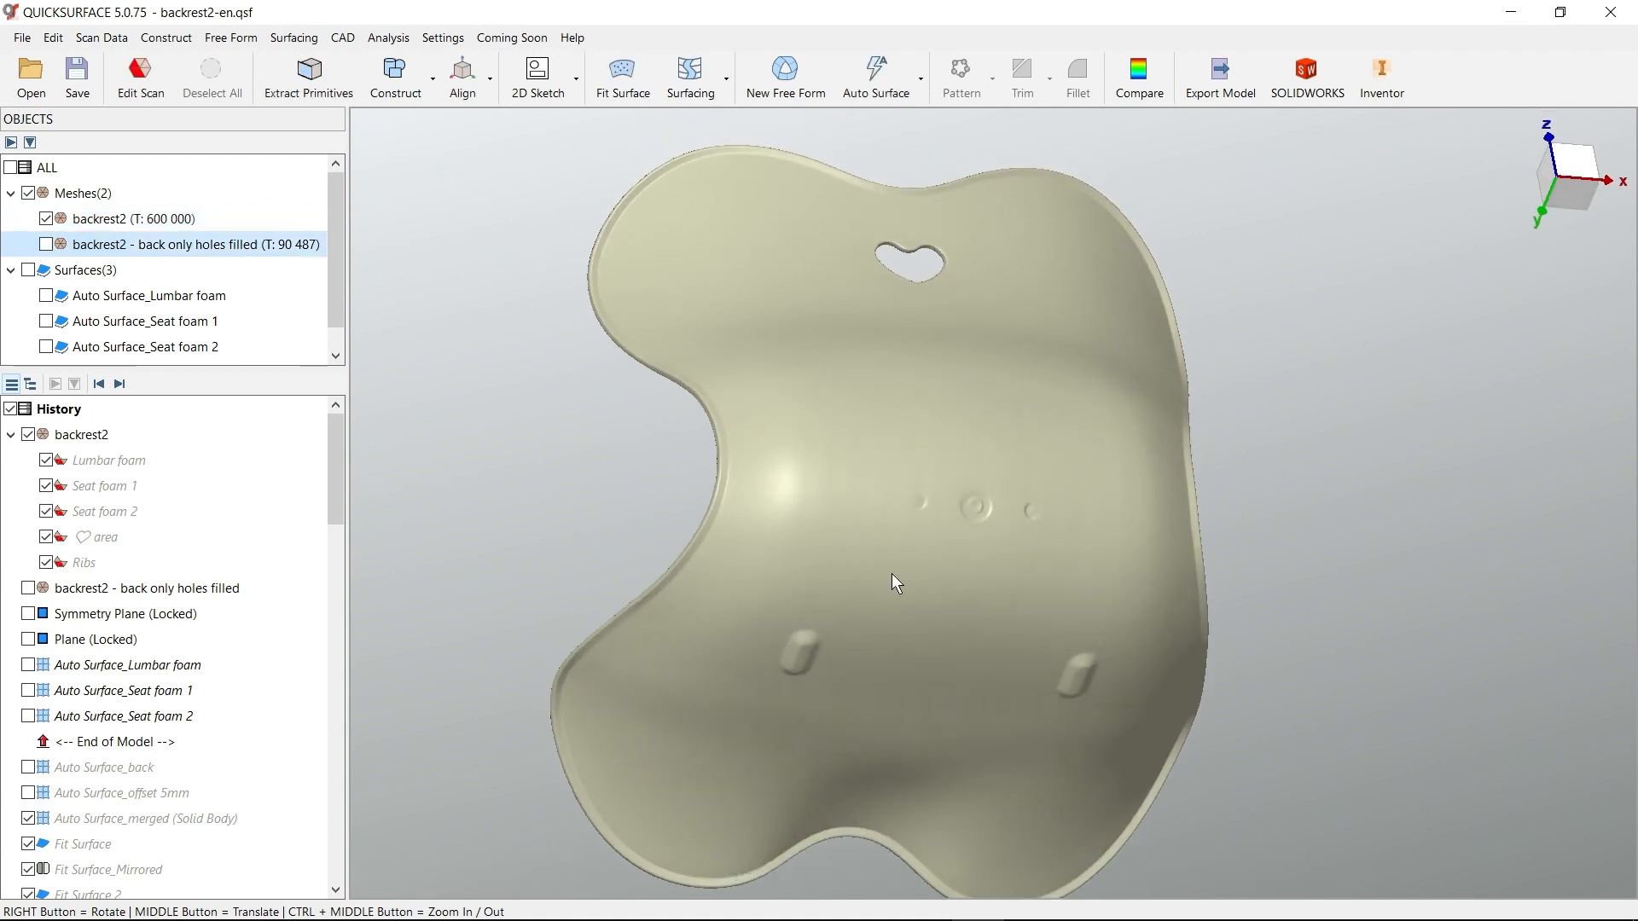
pyautogui.moveTo(885, 550); pyautogui.dragTo(918, 515, button='middle')
pyautogui.moveTo(1037, 488); pyautogui.dragTo(1040, 522, button='right')
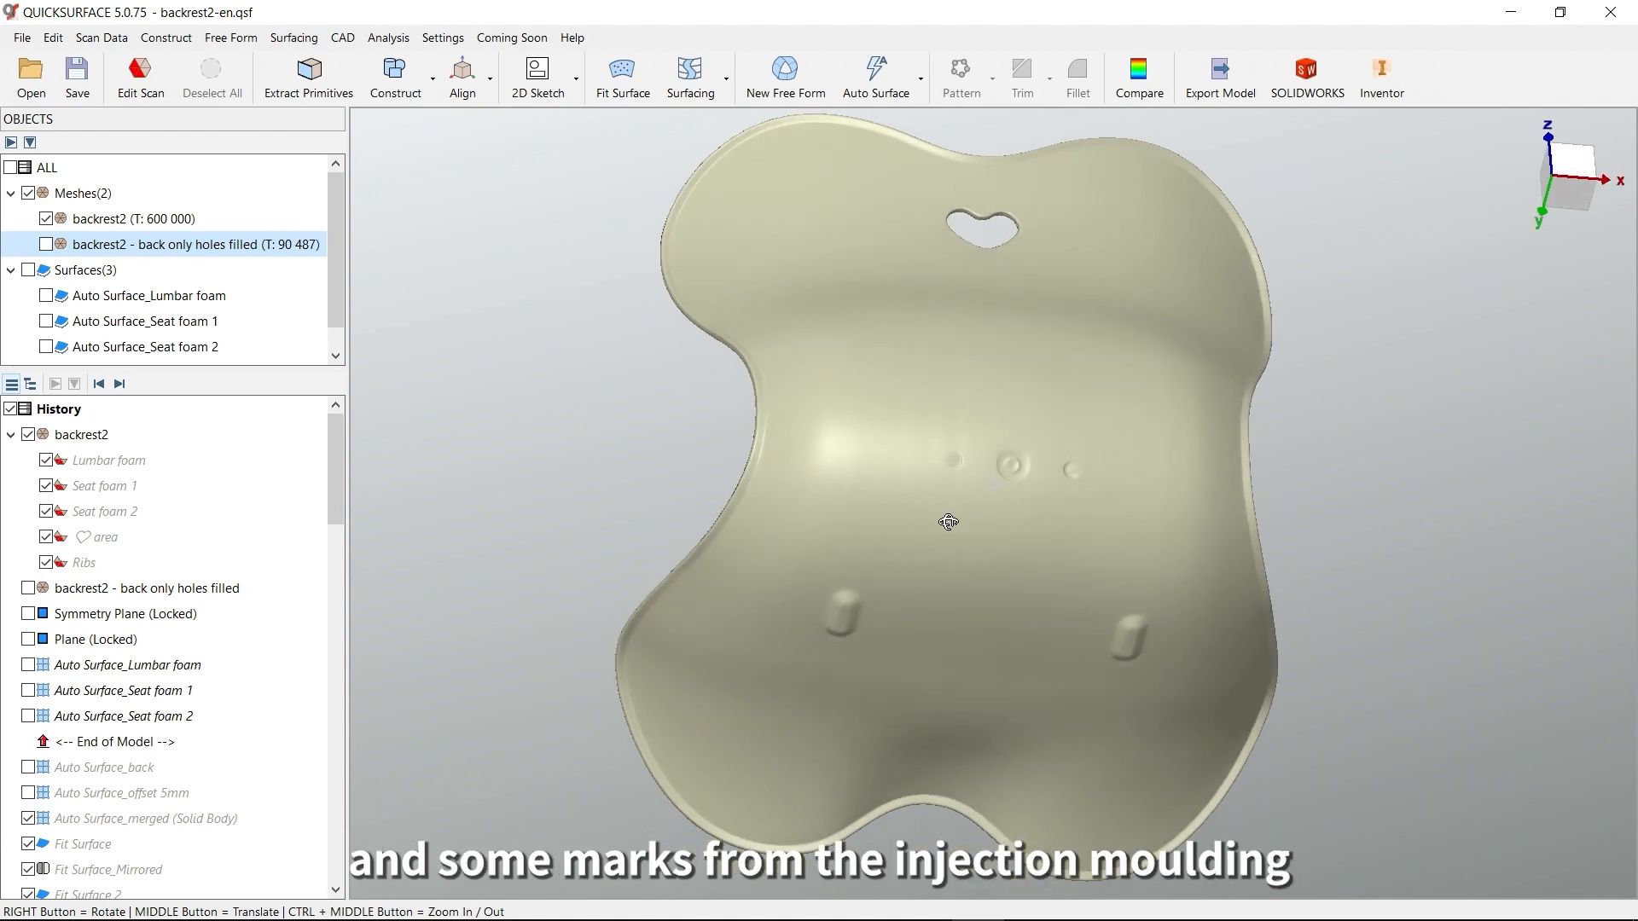
pyautogui.scroll(3, 981, 484)
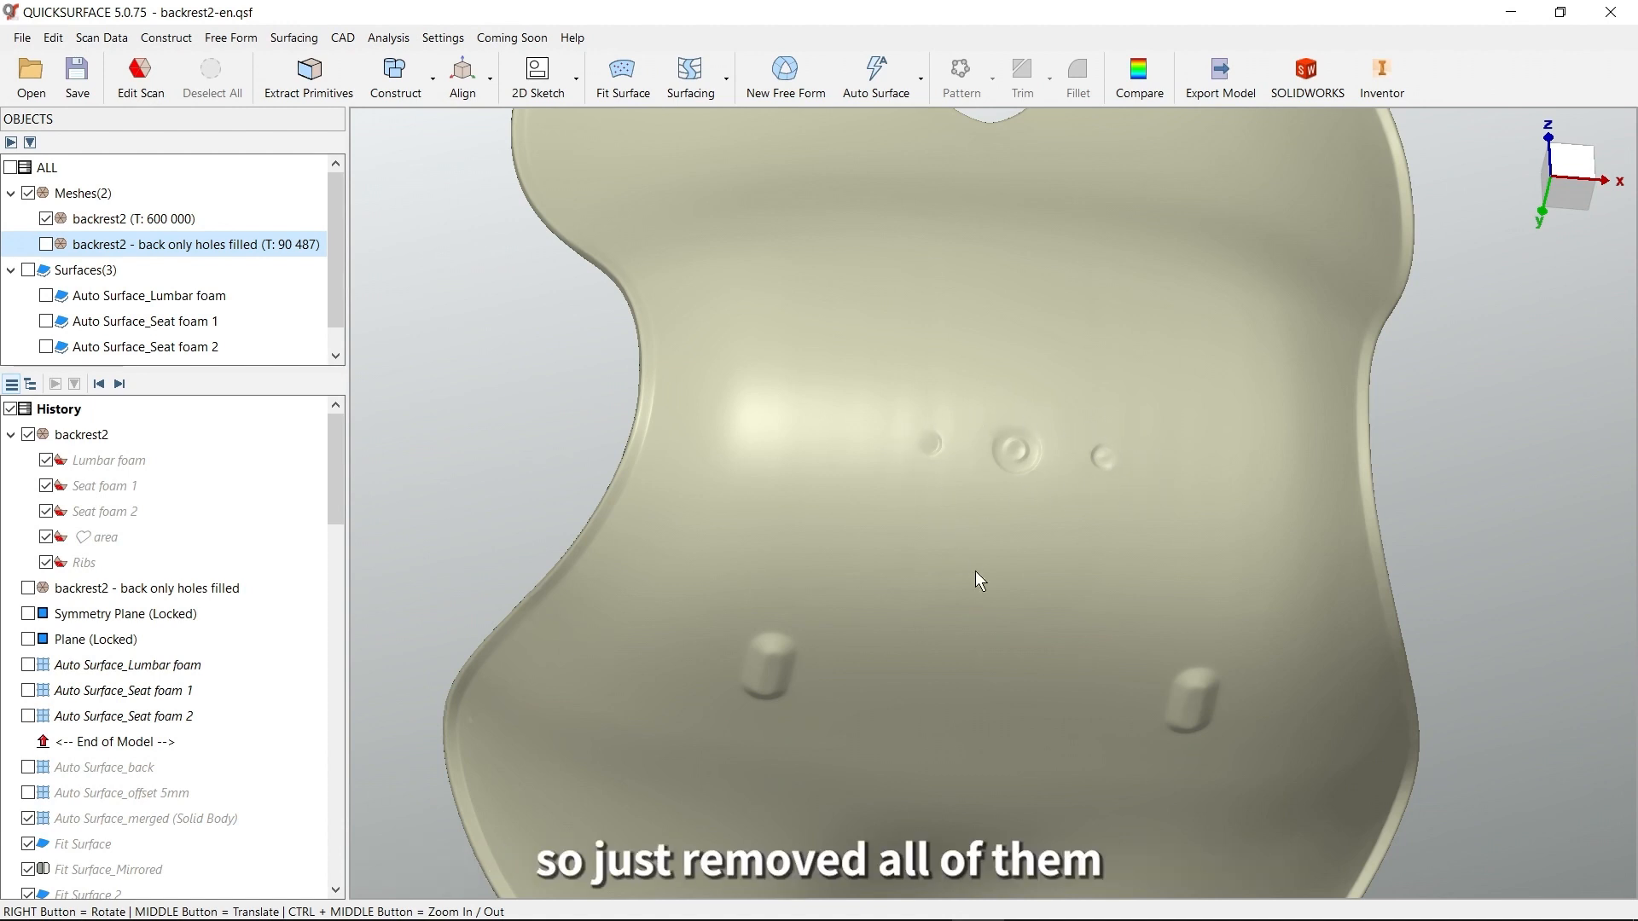
pyautogui.moveTo(989, 630); pyautogui.dragTo(1023, 499, button='middle')
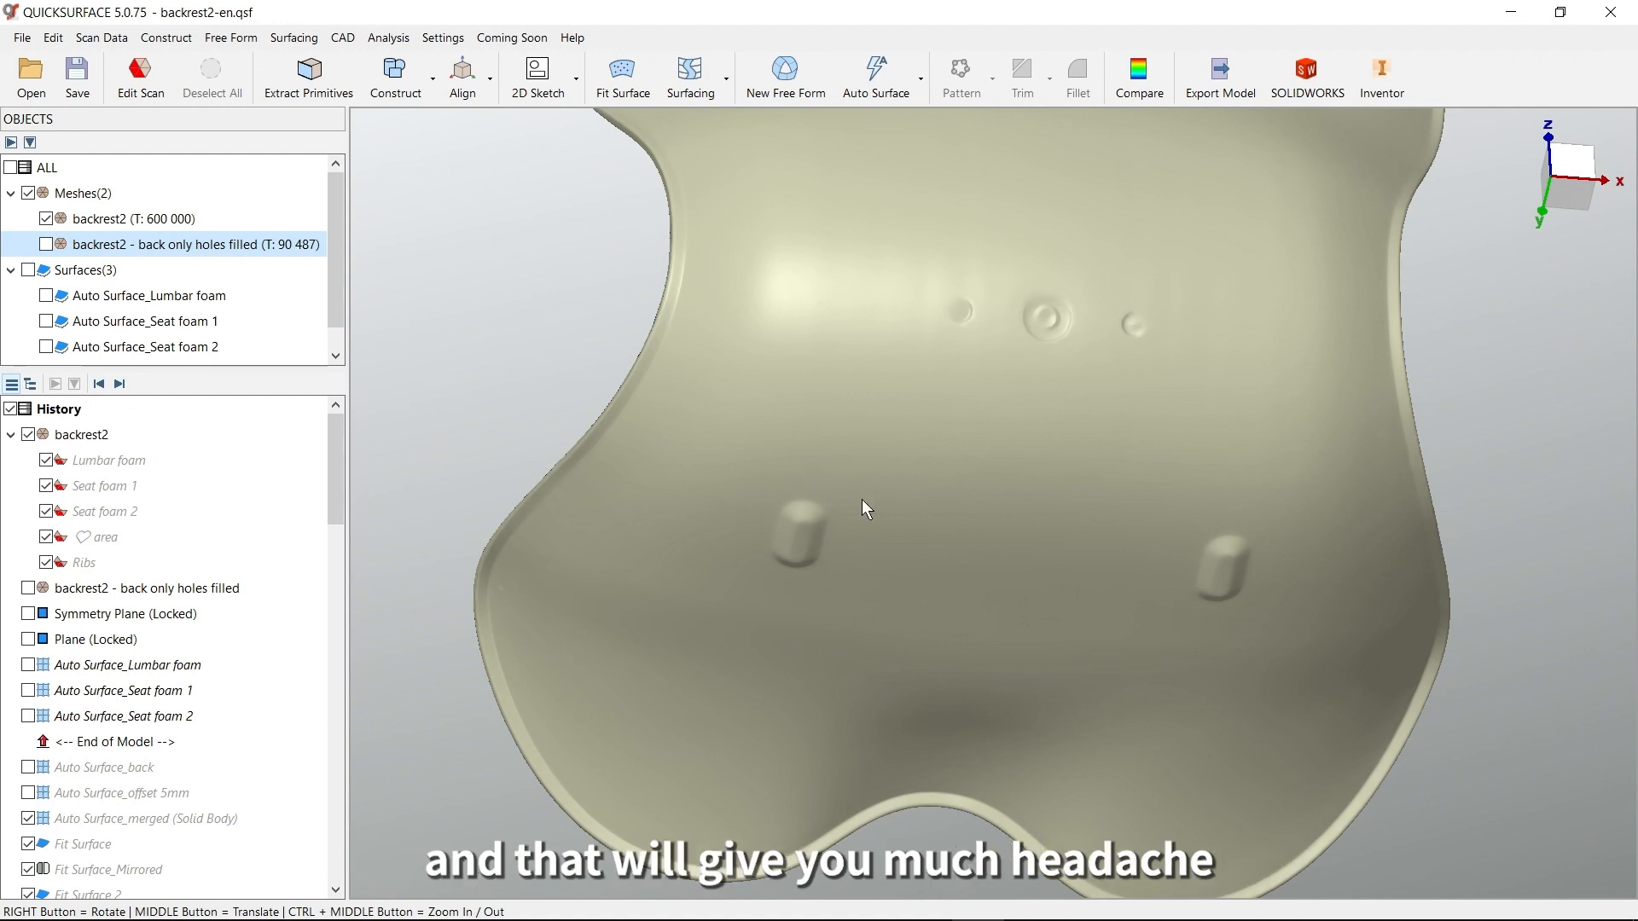
# Display the back-only mesh with holes filled again, hide the original backrest2 mesh, and inspect the cleaned back face
pyautogui.click(46, 245)
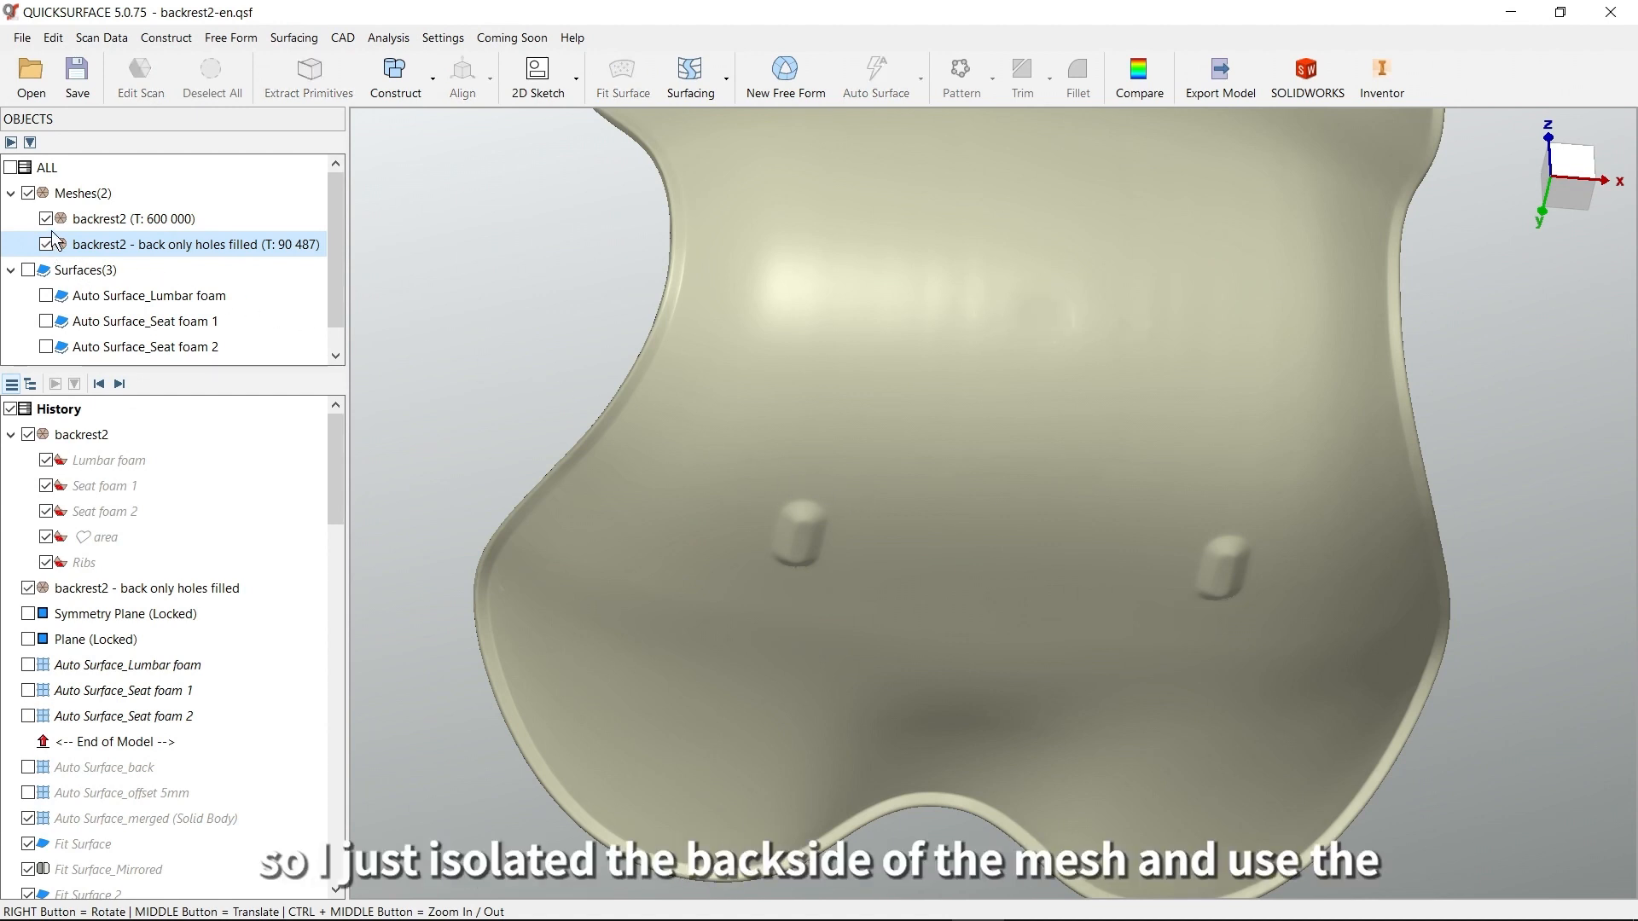
pyautogui.click(46, 218)
pyautogui.scroll(-3, 881, 462)
pyautogui.moveTo(892, 453); pyautogui.dragTo(1041, 467, button='right')
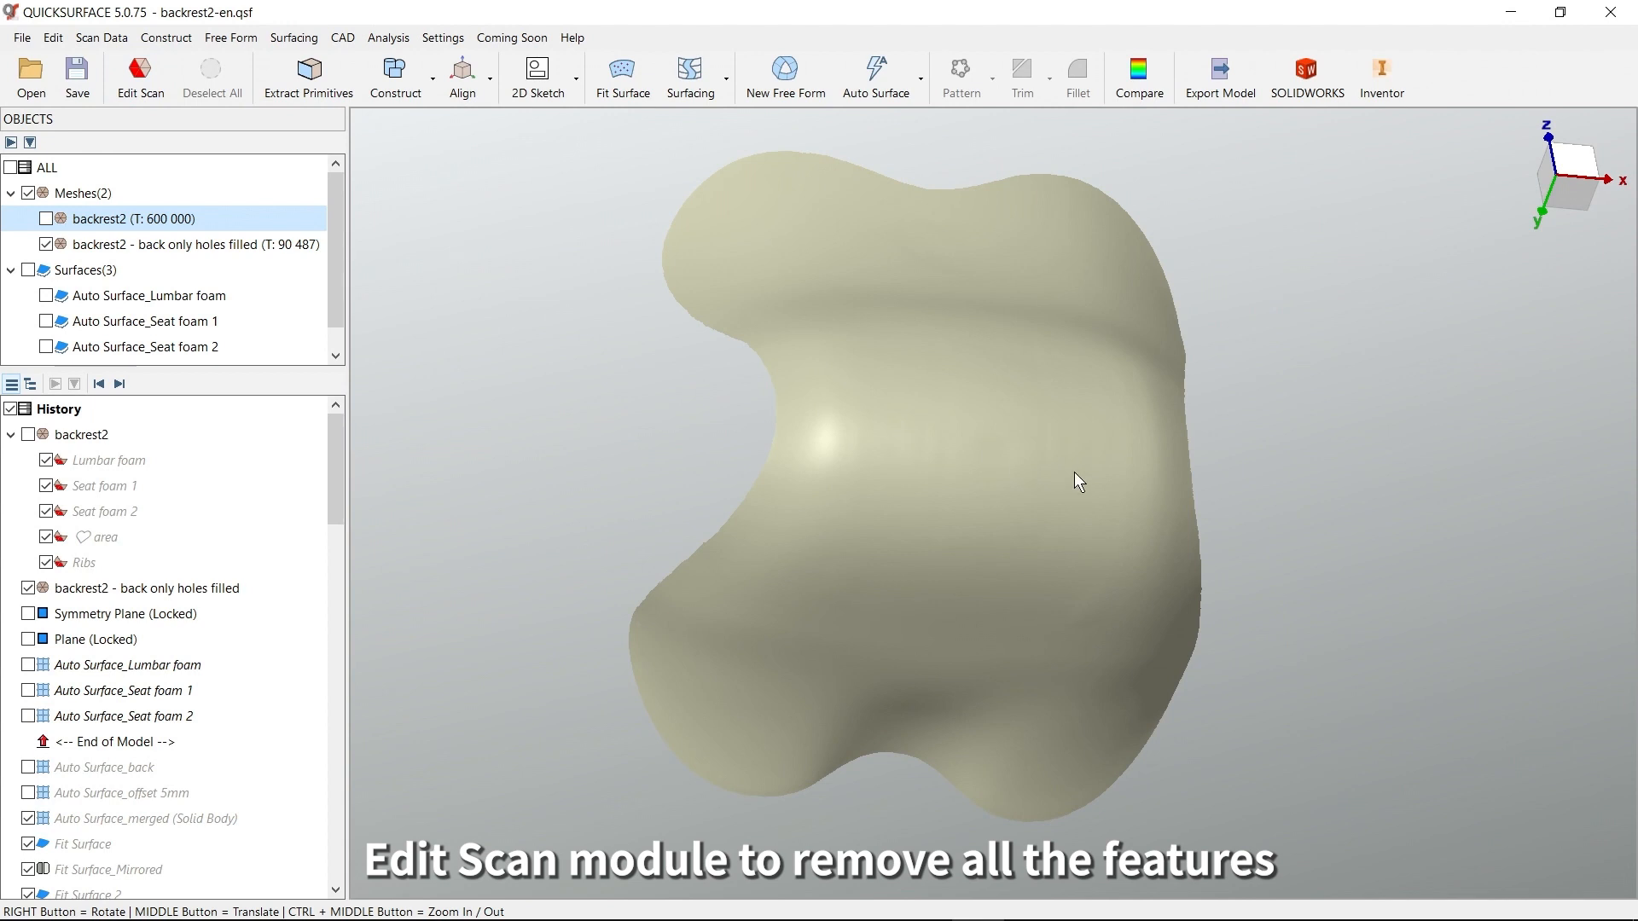
pyautogui.moveTo(1031, 425); pyautogui.dragTo(1133, 407, button='right')
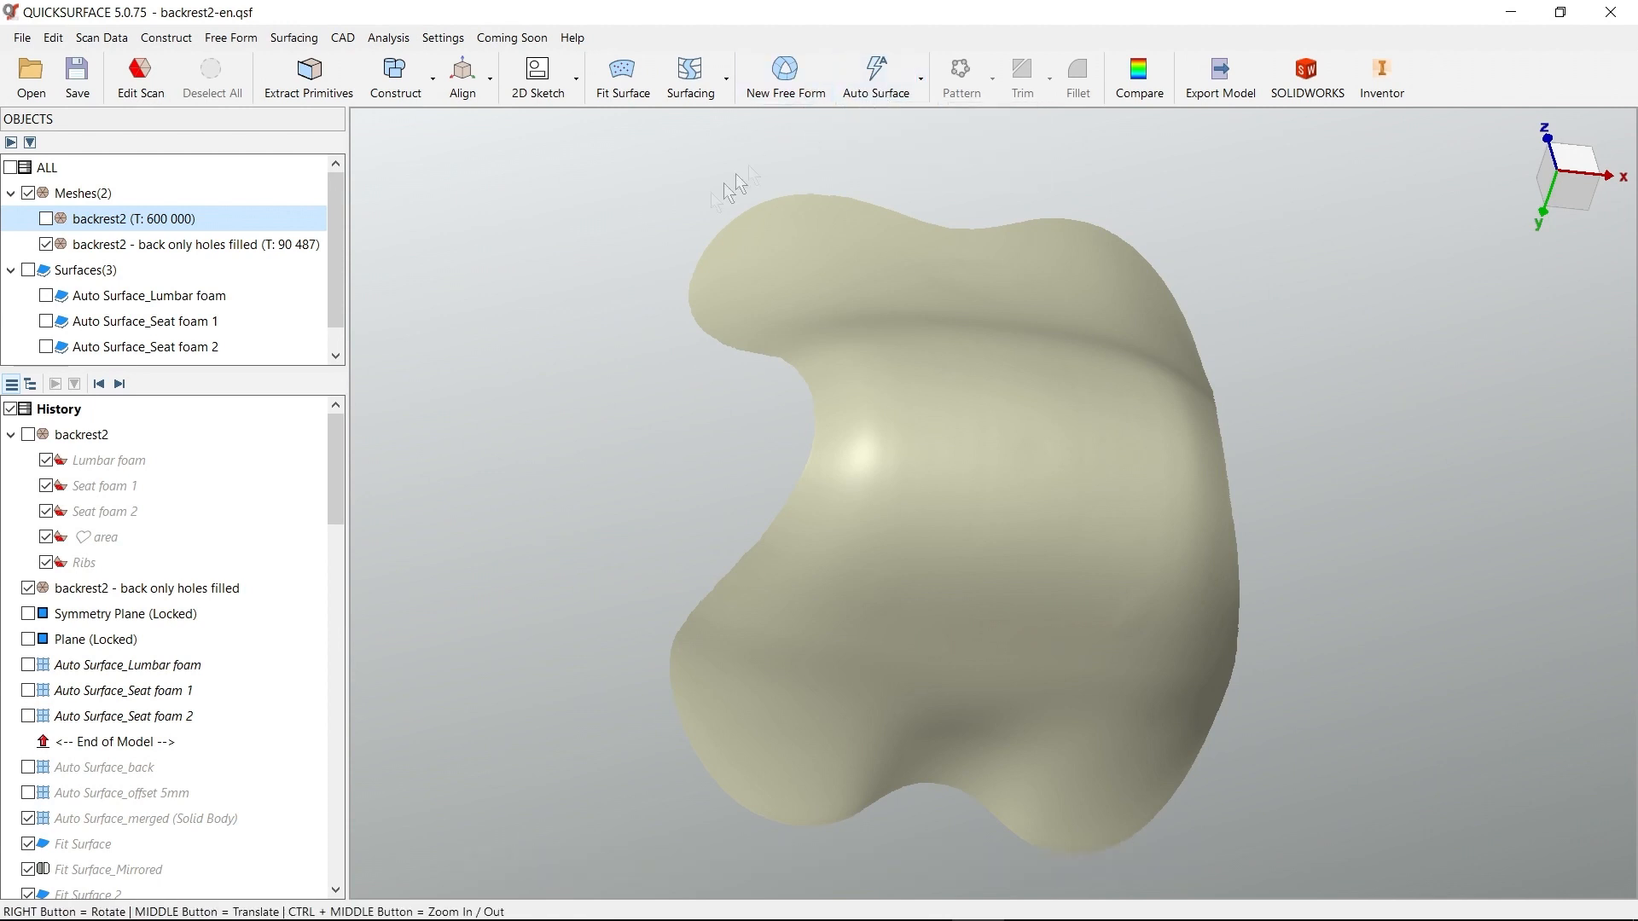
# Roll the history forward to include Auto Surface_back, compare the back-only mesh with the surface, and close the comparison
pyautogui.click(120, 386)
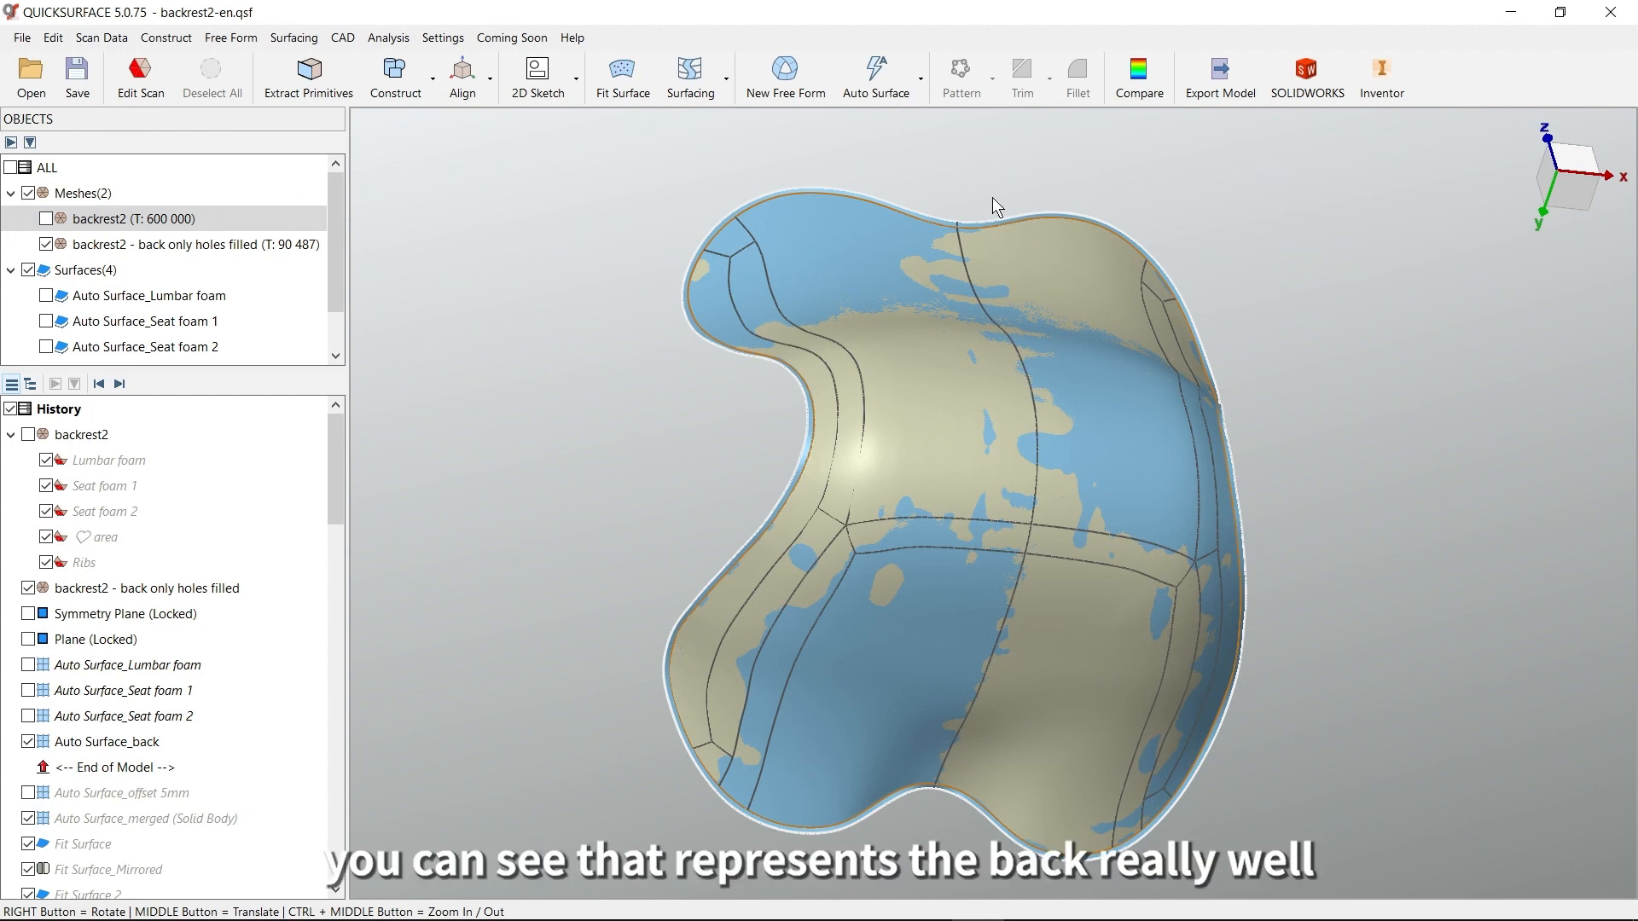
pyautogui.click(1139, 75)
pyautogui.moveTo(1149, 278); pyautogui.dragTo(965, 449, button='right')
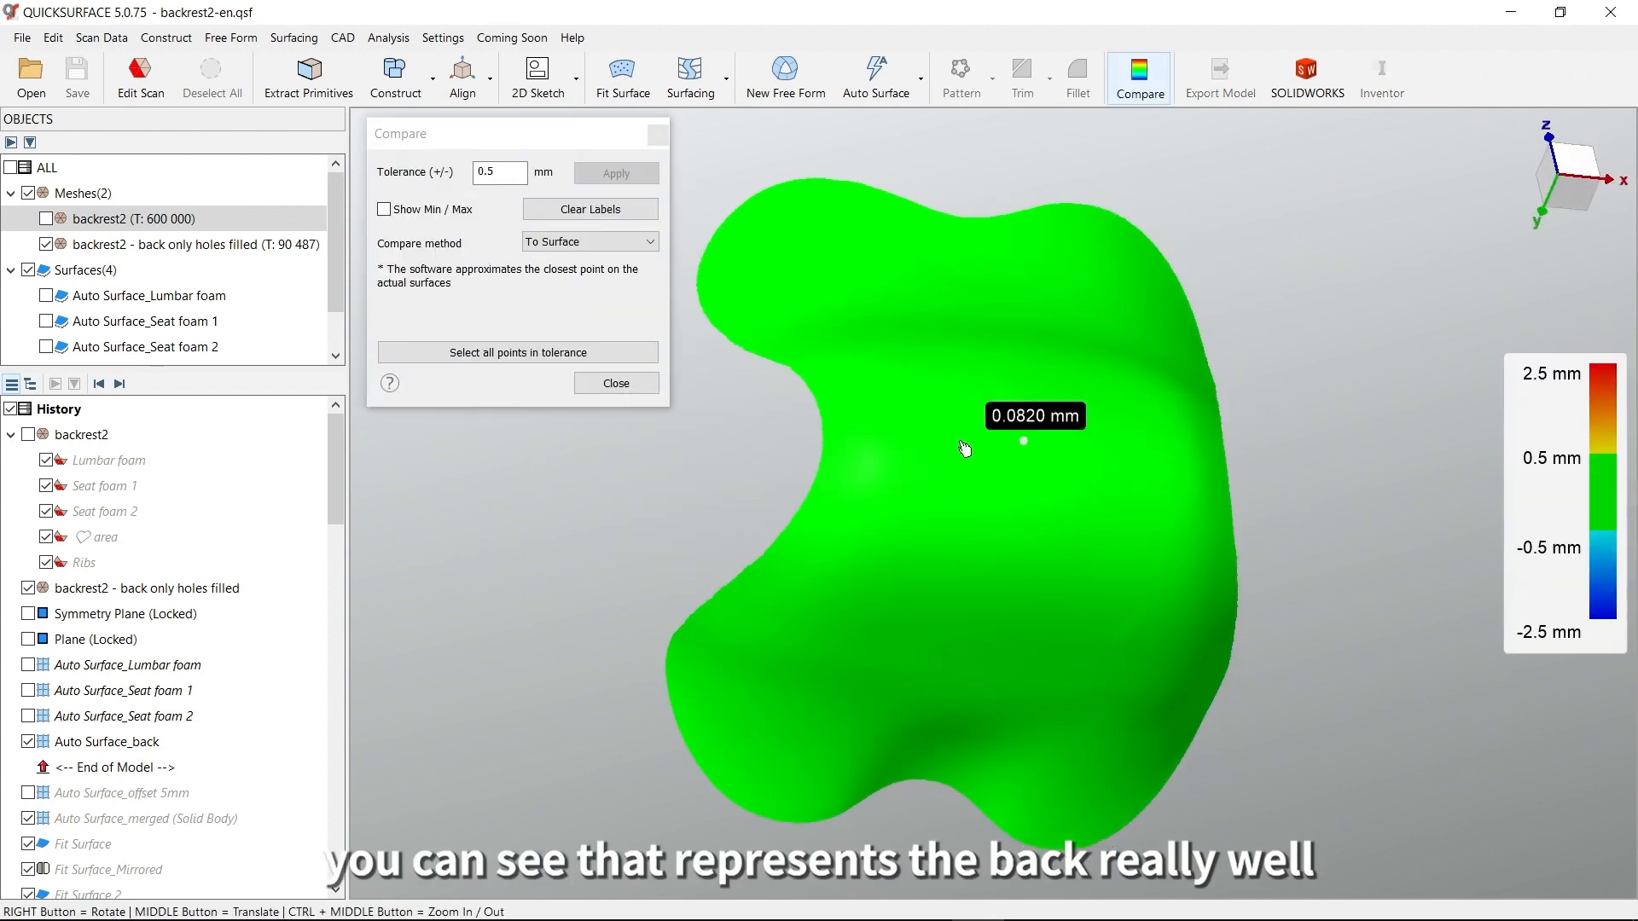
pyautogui.click(589, 388)
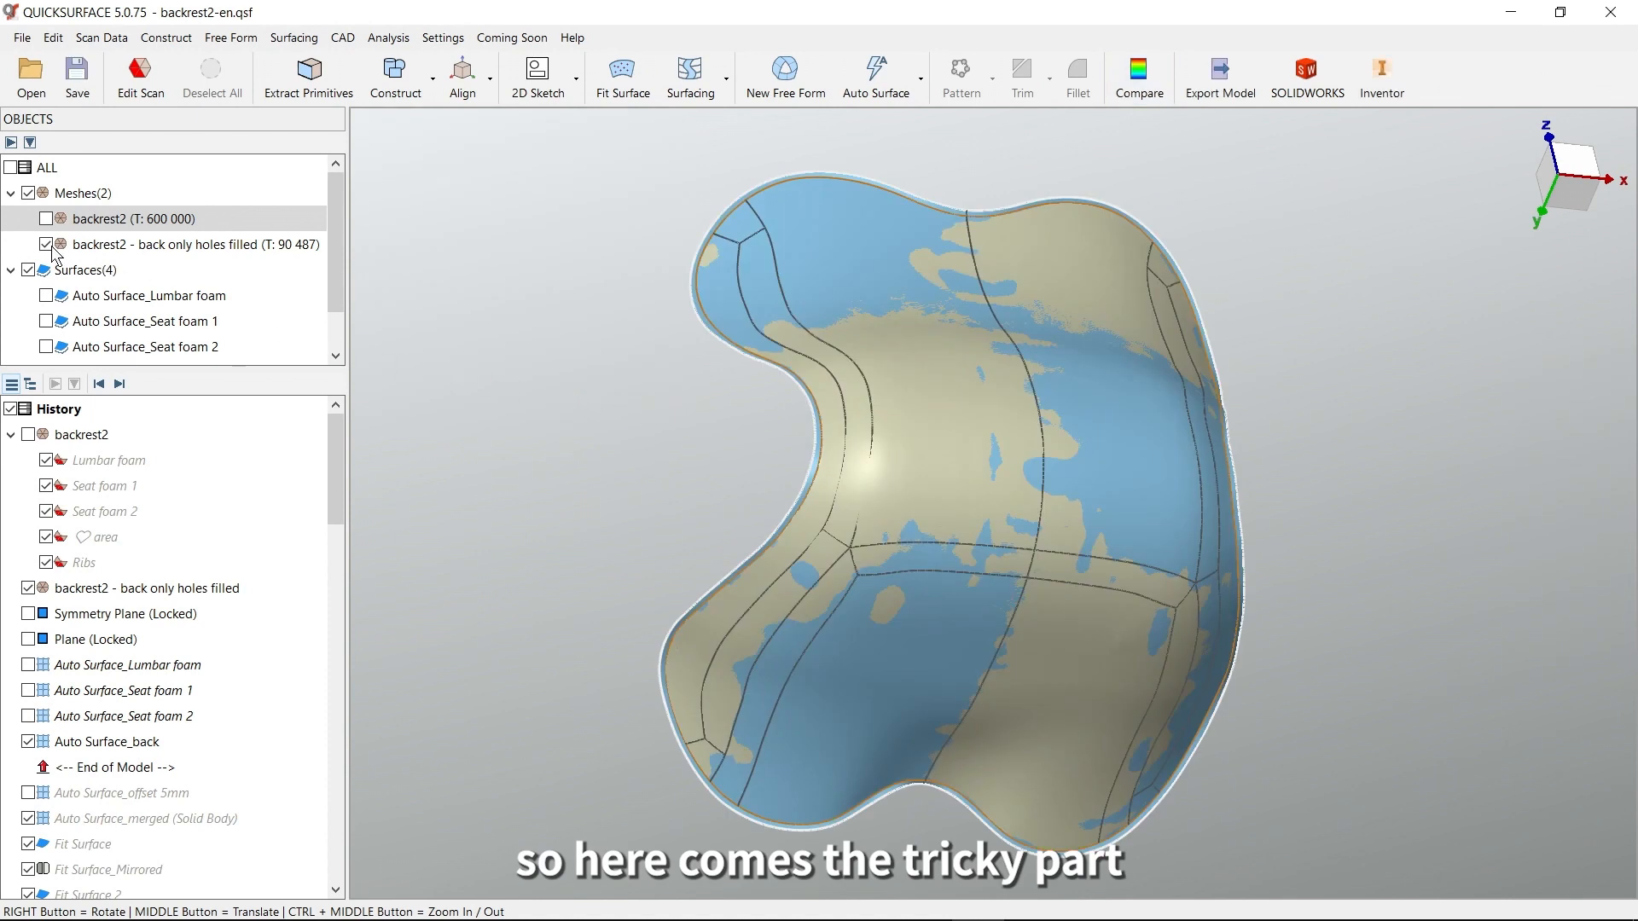
# Hide the back-only mesh and display the full backrest2 mesh together with Auto Surface_back
pyautogui.click(46, 245)
pyautogui.click(46, 219)
pyautogui.moveTo(669, 368); pyautogui.dragTo(860, 457, button='right')
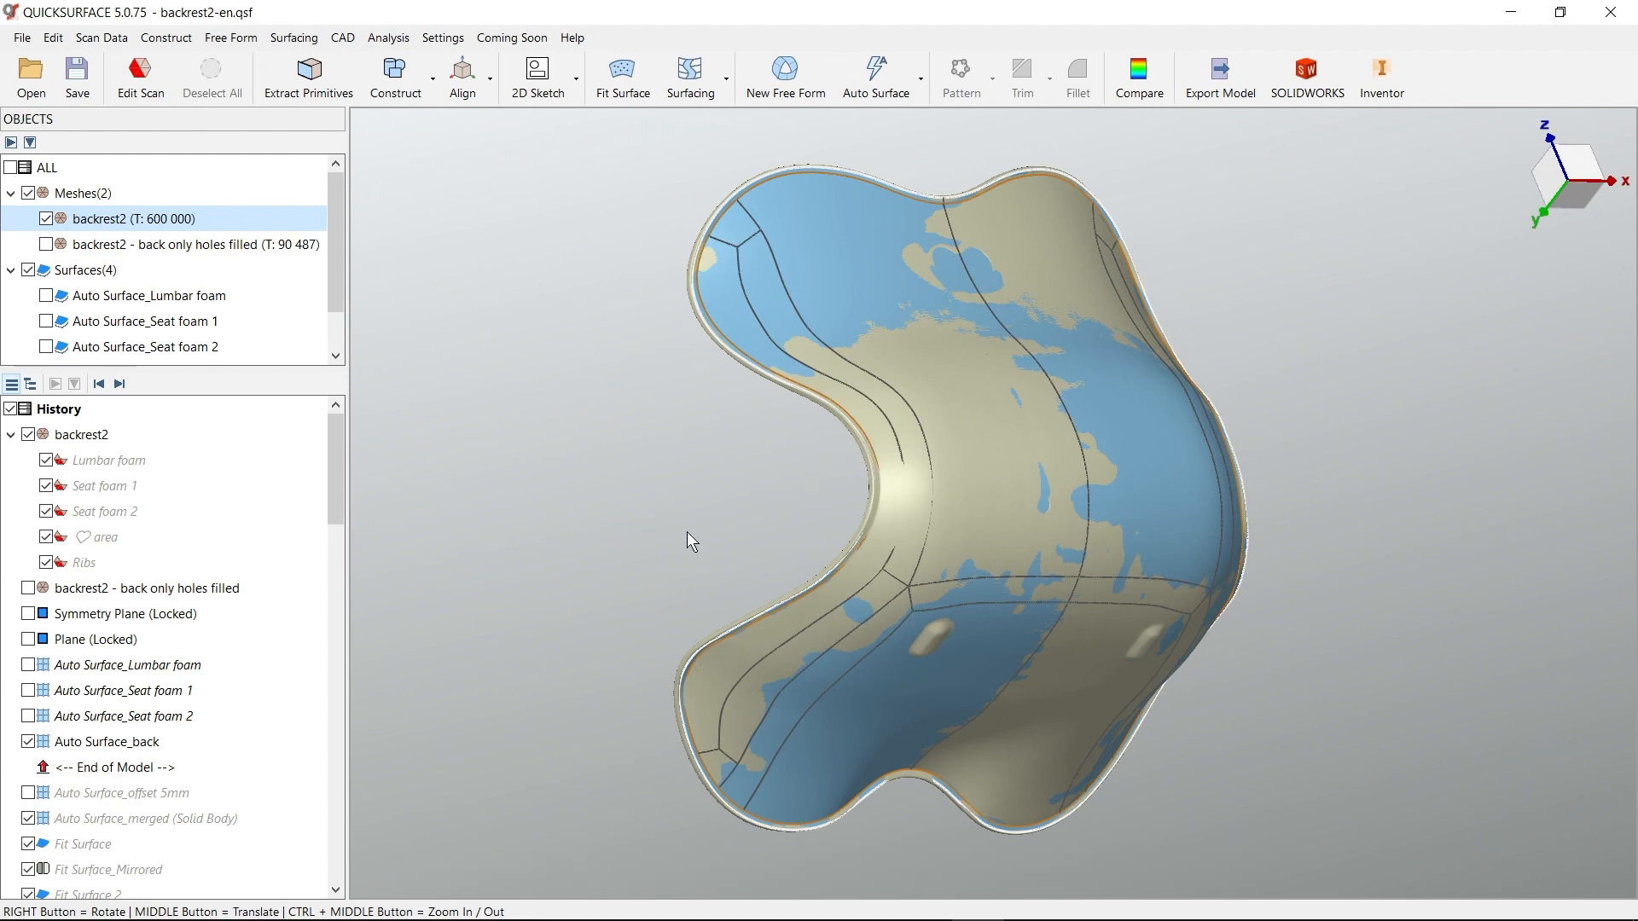
# Hide Auto Surface_back and examine the hard edge running around the rim of the backrest2 mesh from both sides
pyautogui.click(28, 741)
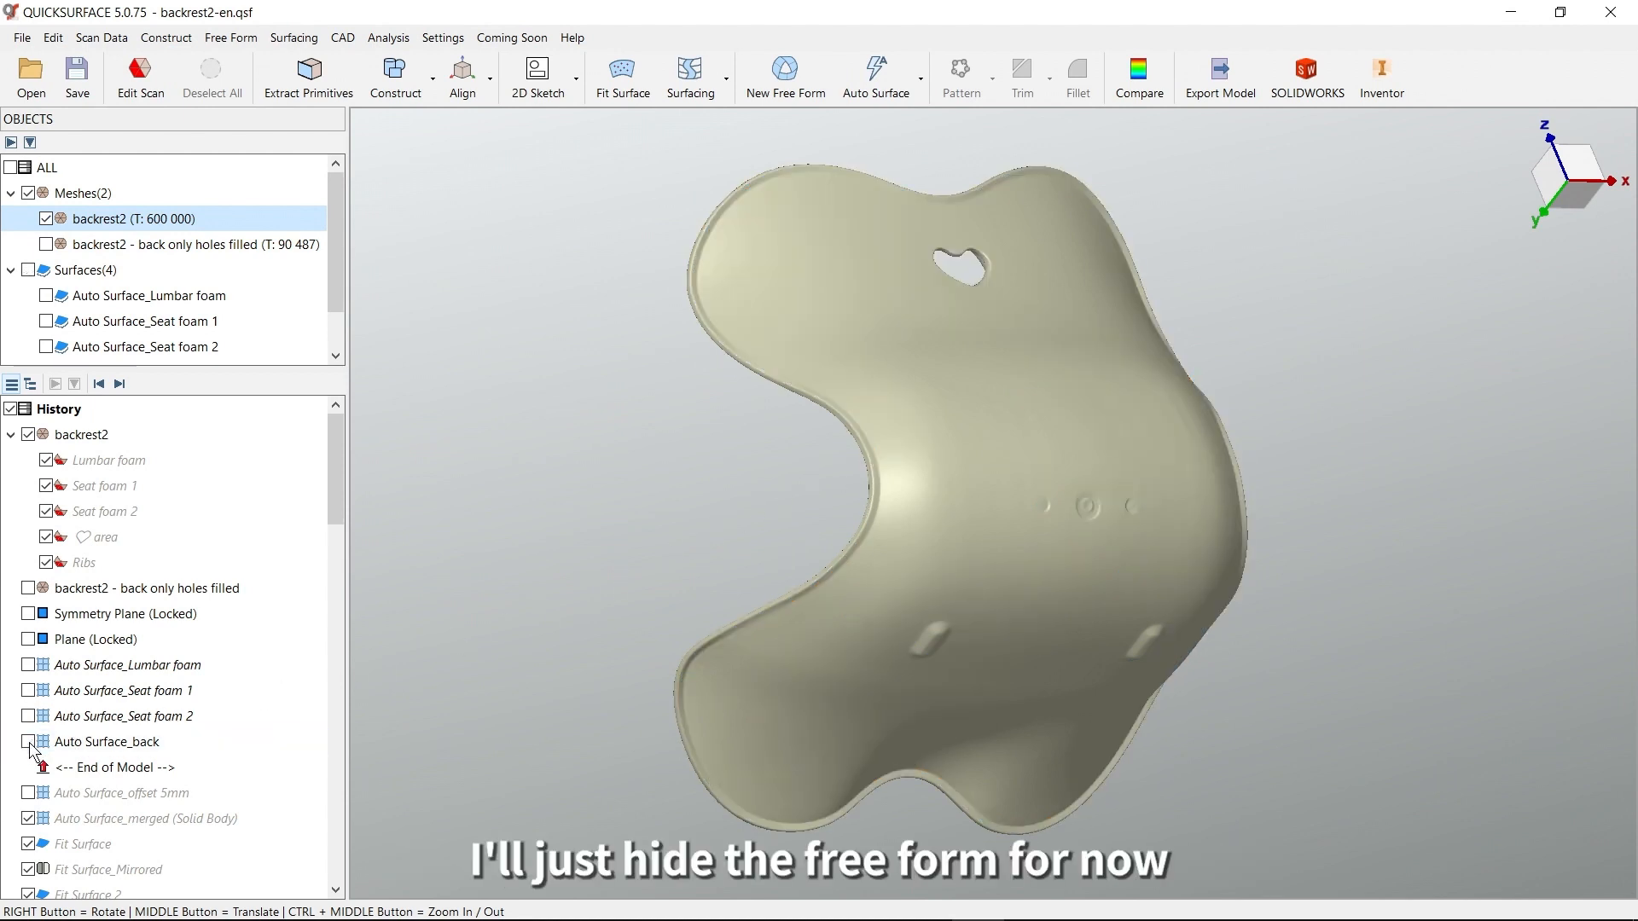
pyautogui.moveTo(602, 652); pyautogui.dragTo(1432, 441, button='right')
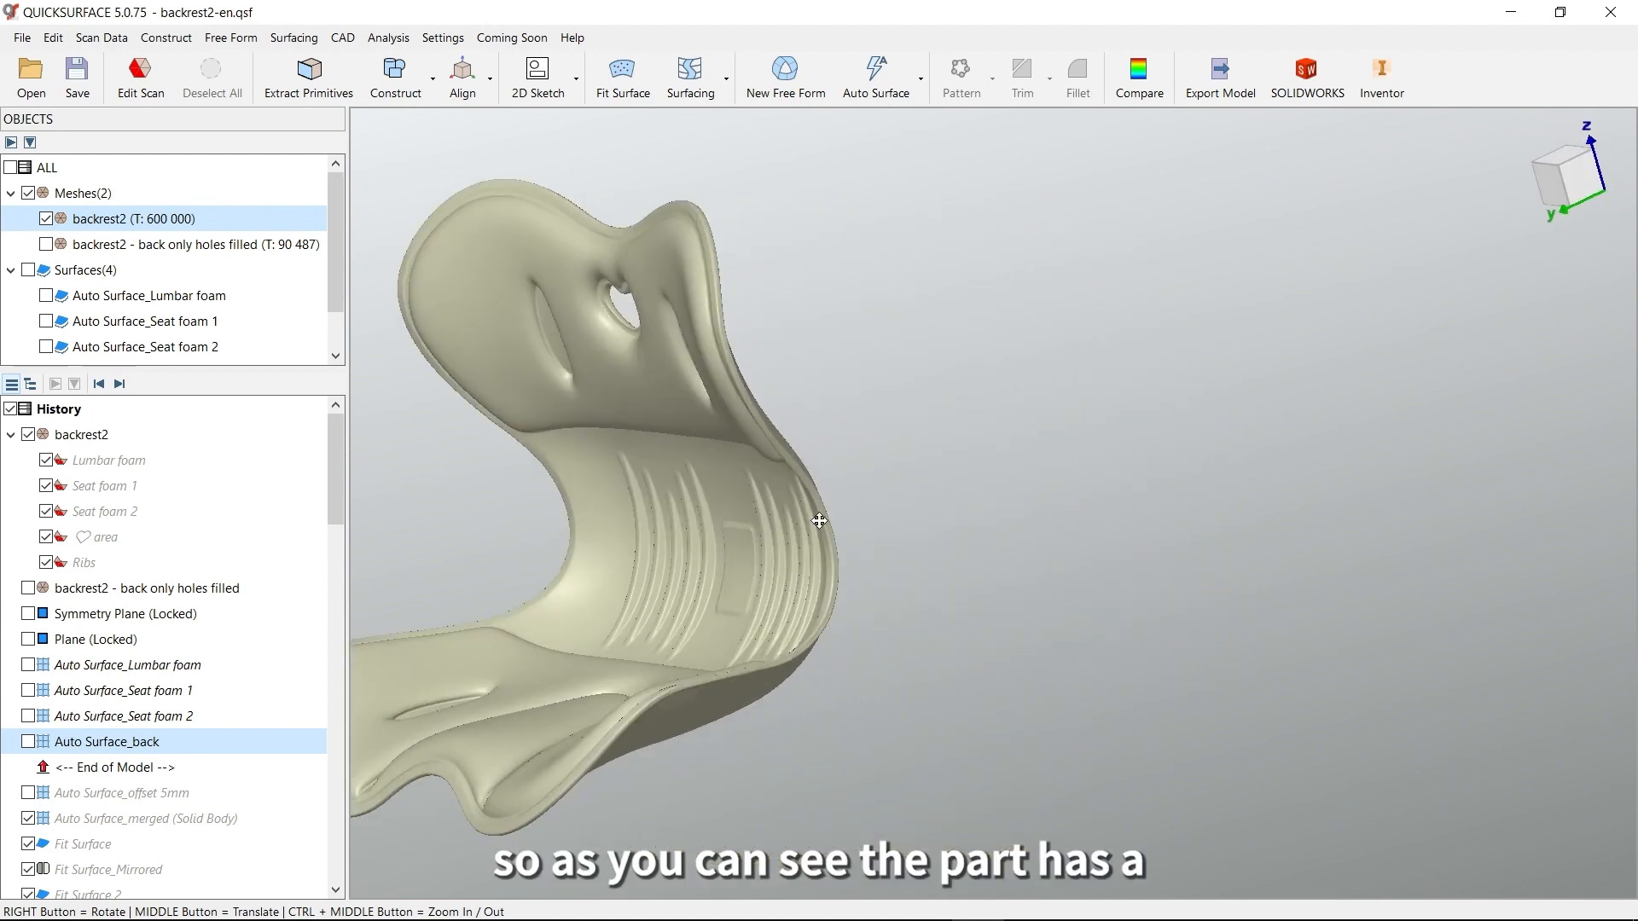
pyautogui.moveTo(812, 517); pyautogui.dragTo(1143, 529, button='middle')
pyautogui.moveTo(1143, 529); pyautogui.dragTo(1144, 487, button='right')
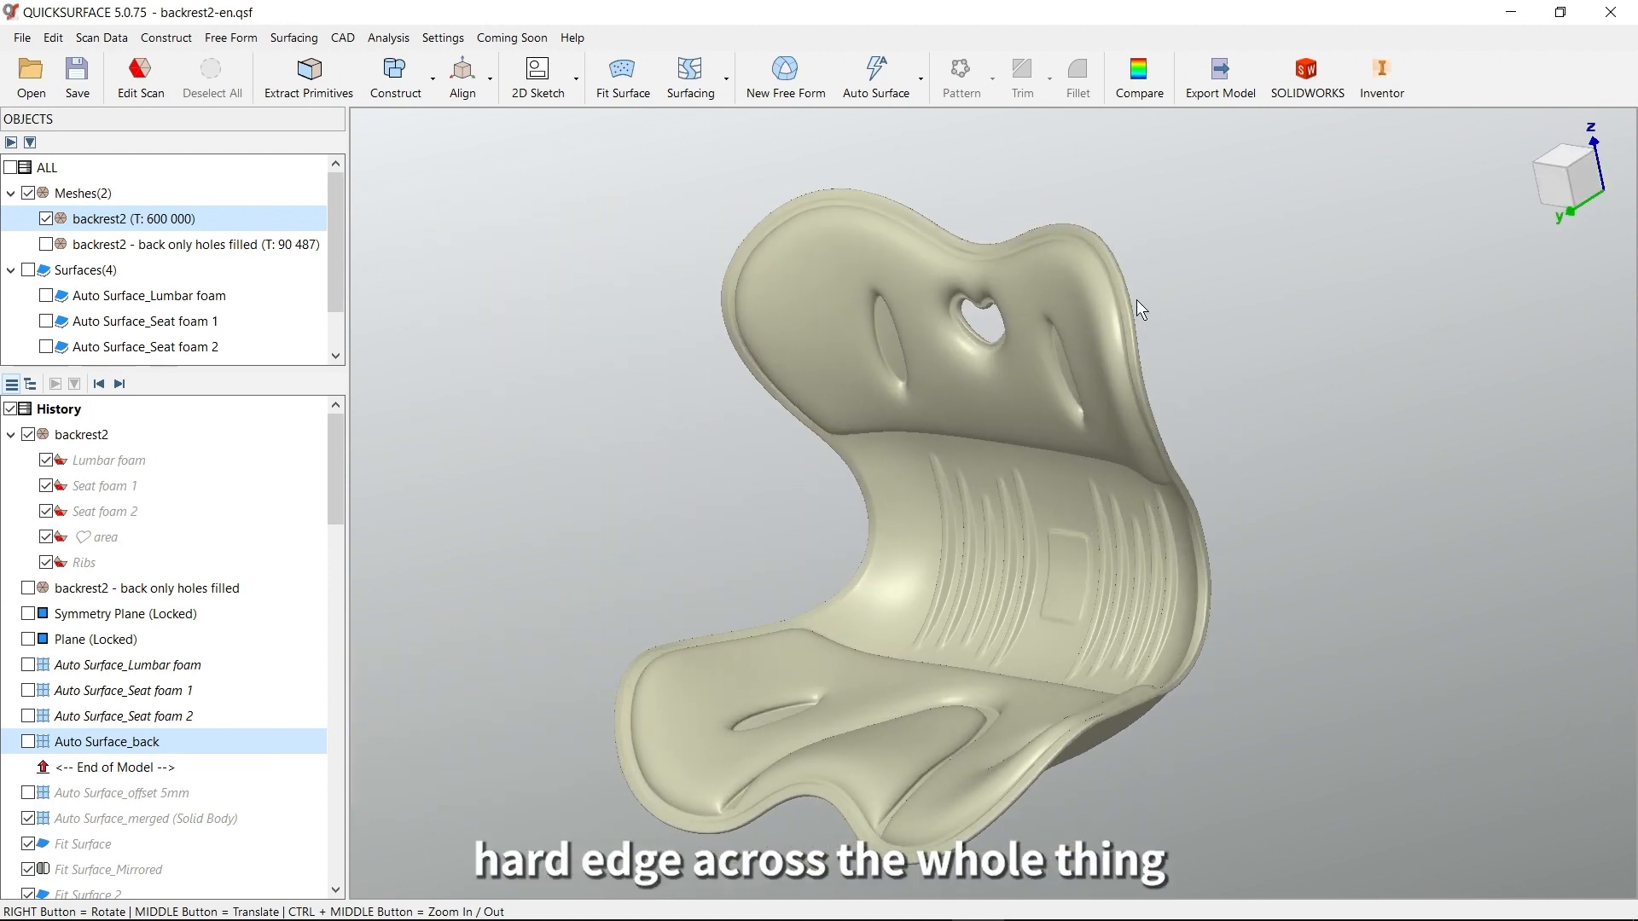
pyautogui.moveTo(1088, 331); pyautogui.dragTo(1158, 351, button='right')
pyautogui.moveTo(1109, 348); pyautogui.dragTo(1278, 347, button='middle')
pyautogui.scroll(4, 1150, 358)
pyautogui.scroll(-4, 1279, 347)
pyautogui.moveTo(1276, 402); pyautogui.dragTo(663, 288, button='right')
pyautogui.scroll(5, 620, 269)
pyautogui.moveTo(571, 325); pyautogui.dragTo(841, 386, button='middle')
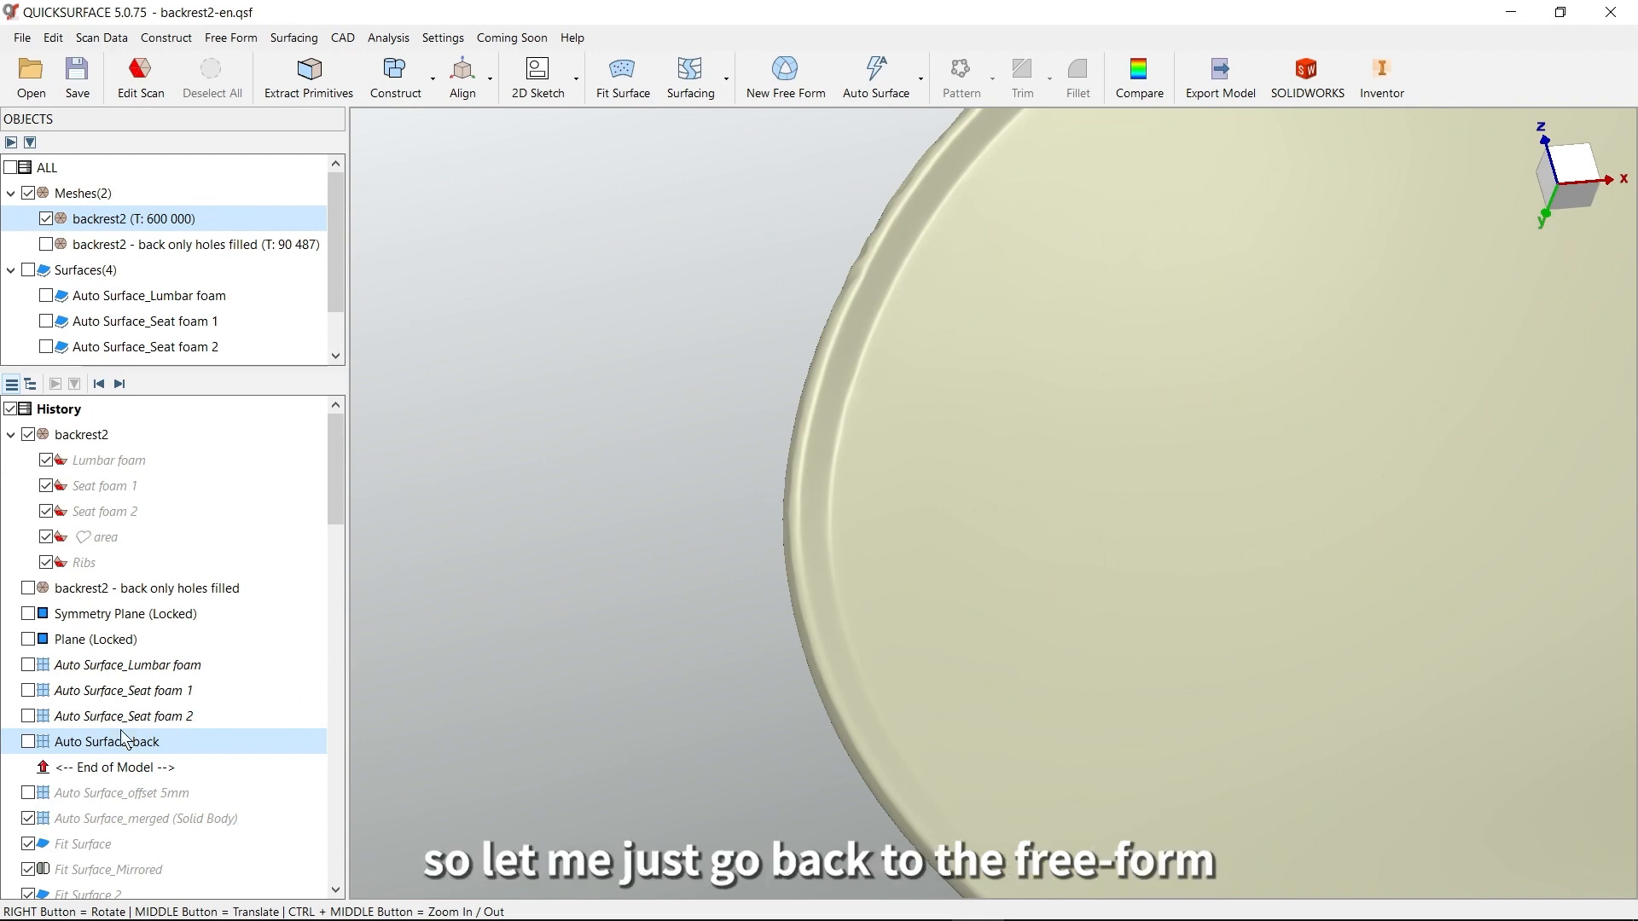
# Display Auto Surface_back again, open it for editing, and select the creased edge loop just inside its rim
pyautogui.click(28, 742)
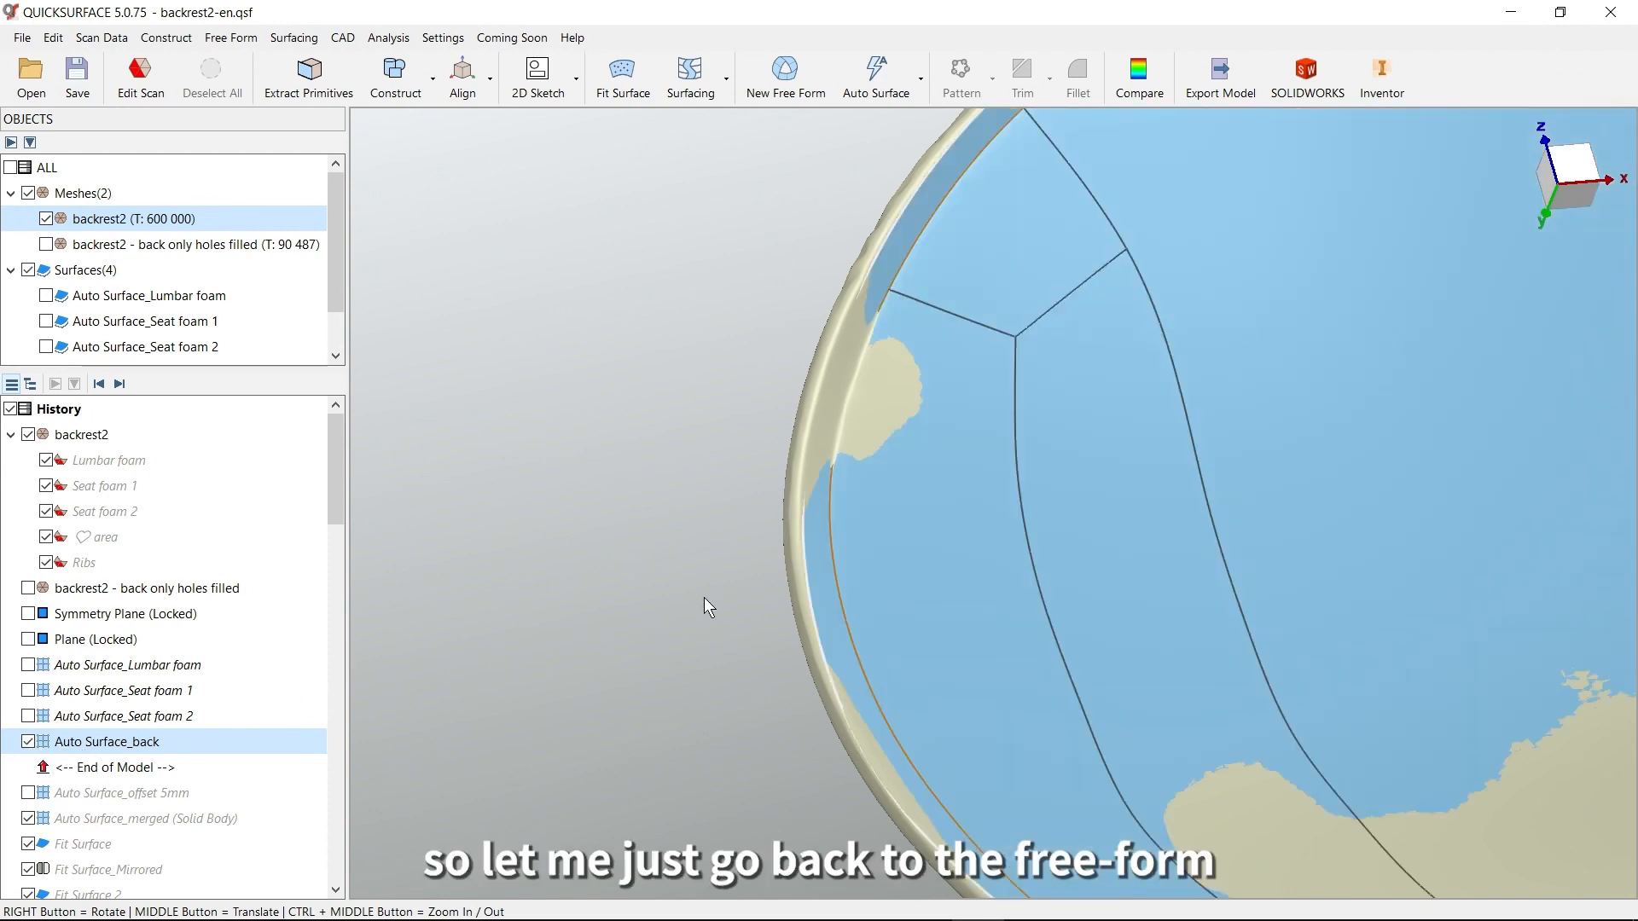
pyautogui.doubleClick(980, 552)
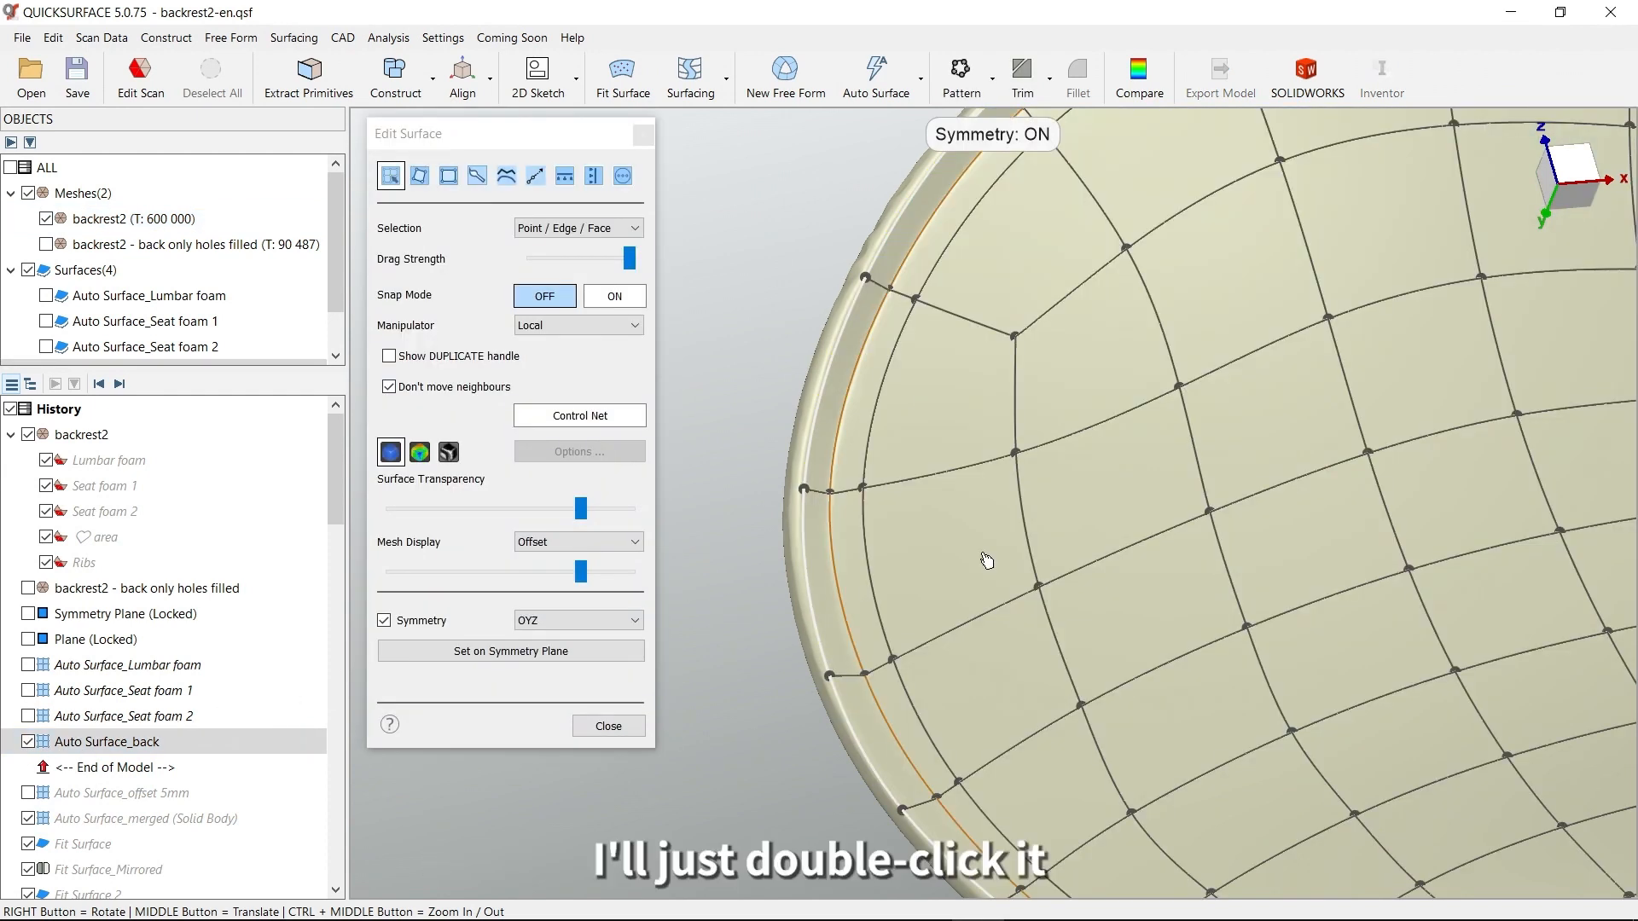
pyautogui.moveTo(1002, 536); pyautogui.dragTo(1233, 313, button='right')
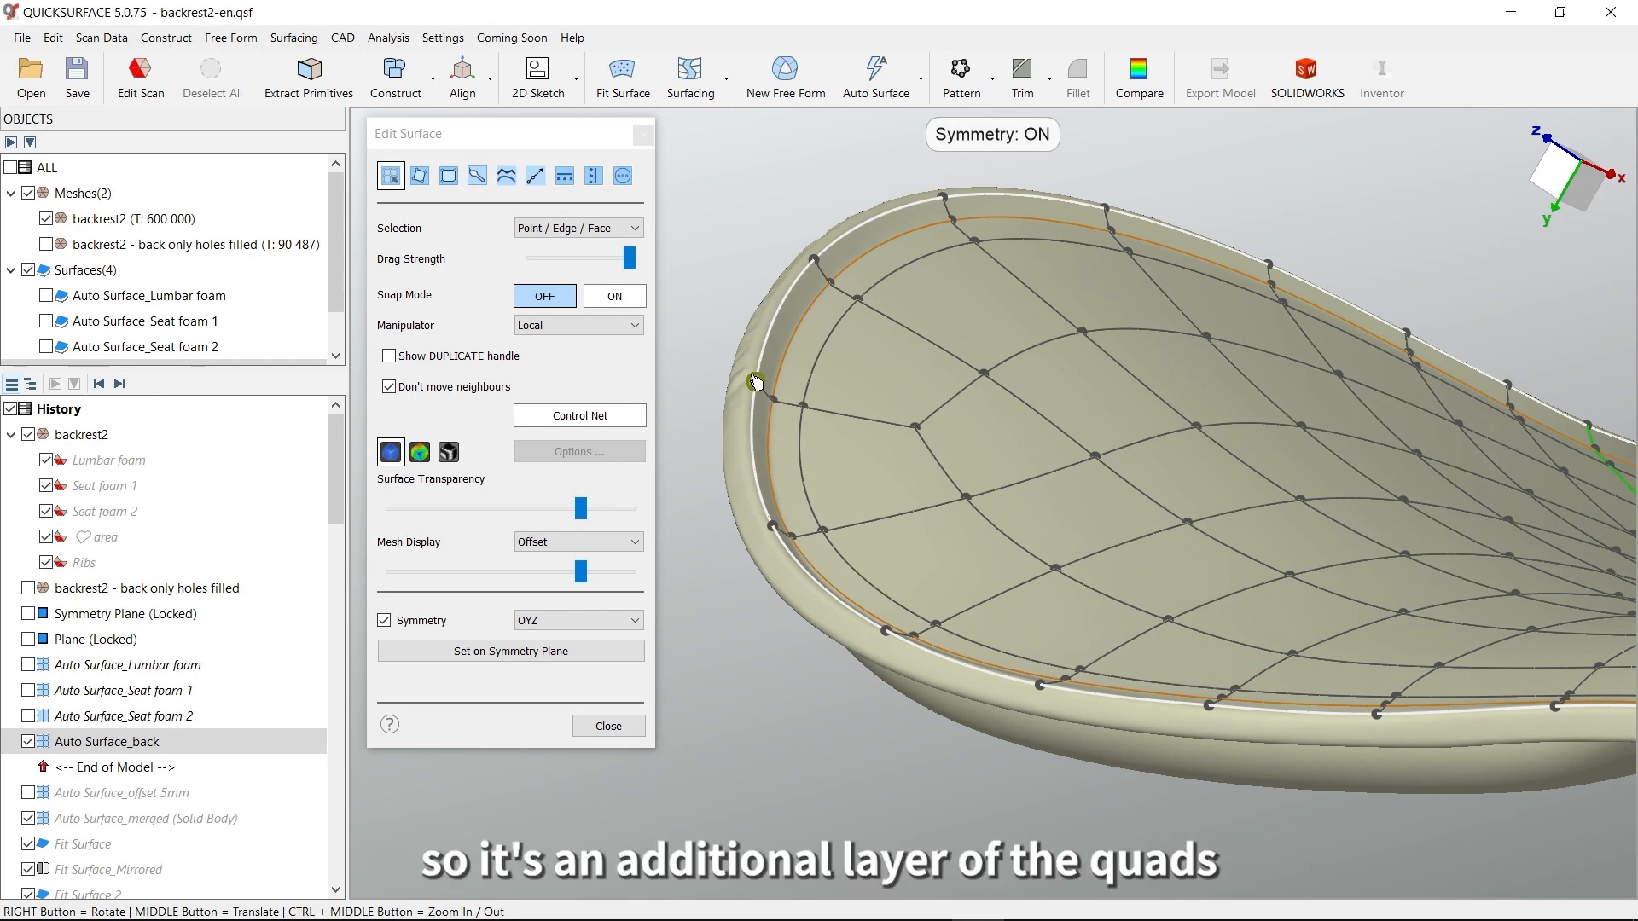
pyautogui.scroll(5, 786, 374)
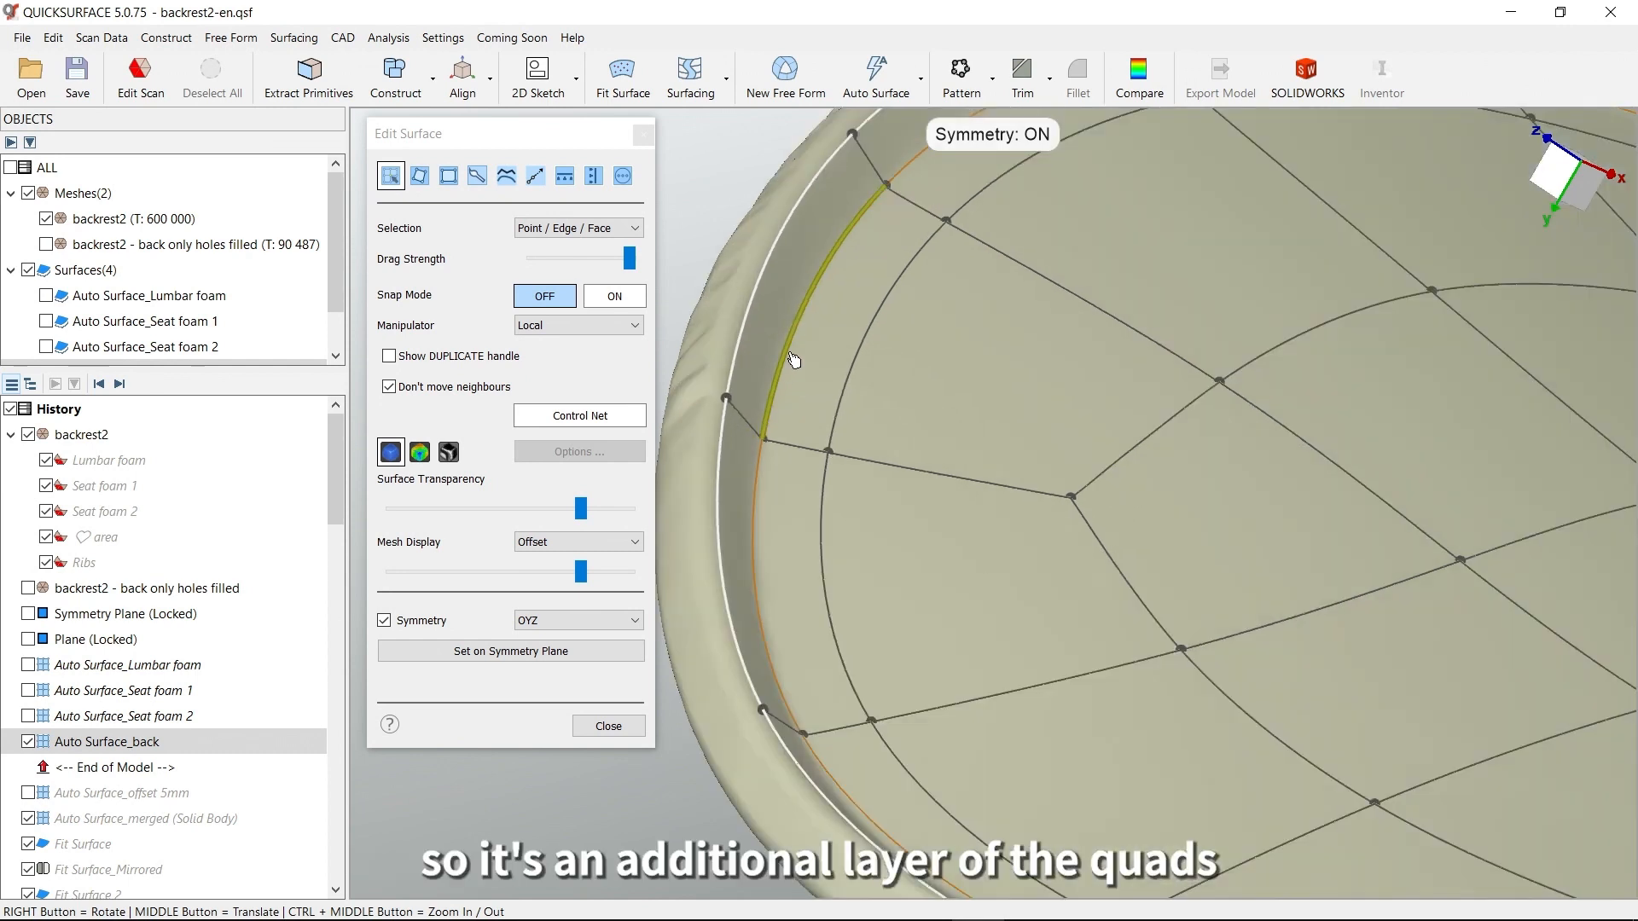
pyautogui.doubleClick(777, 401)
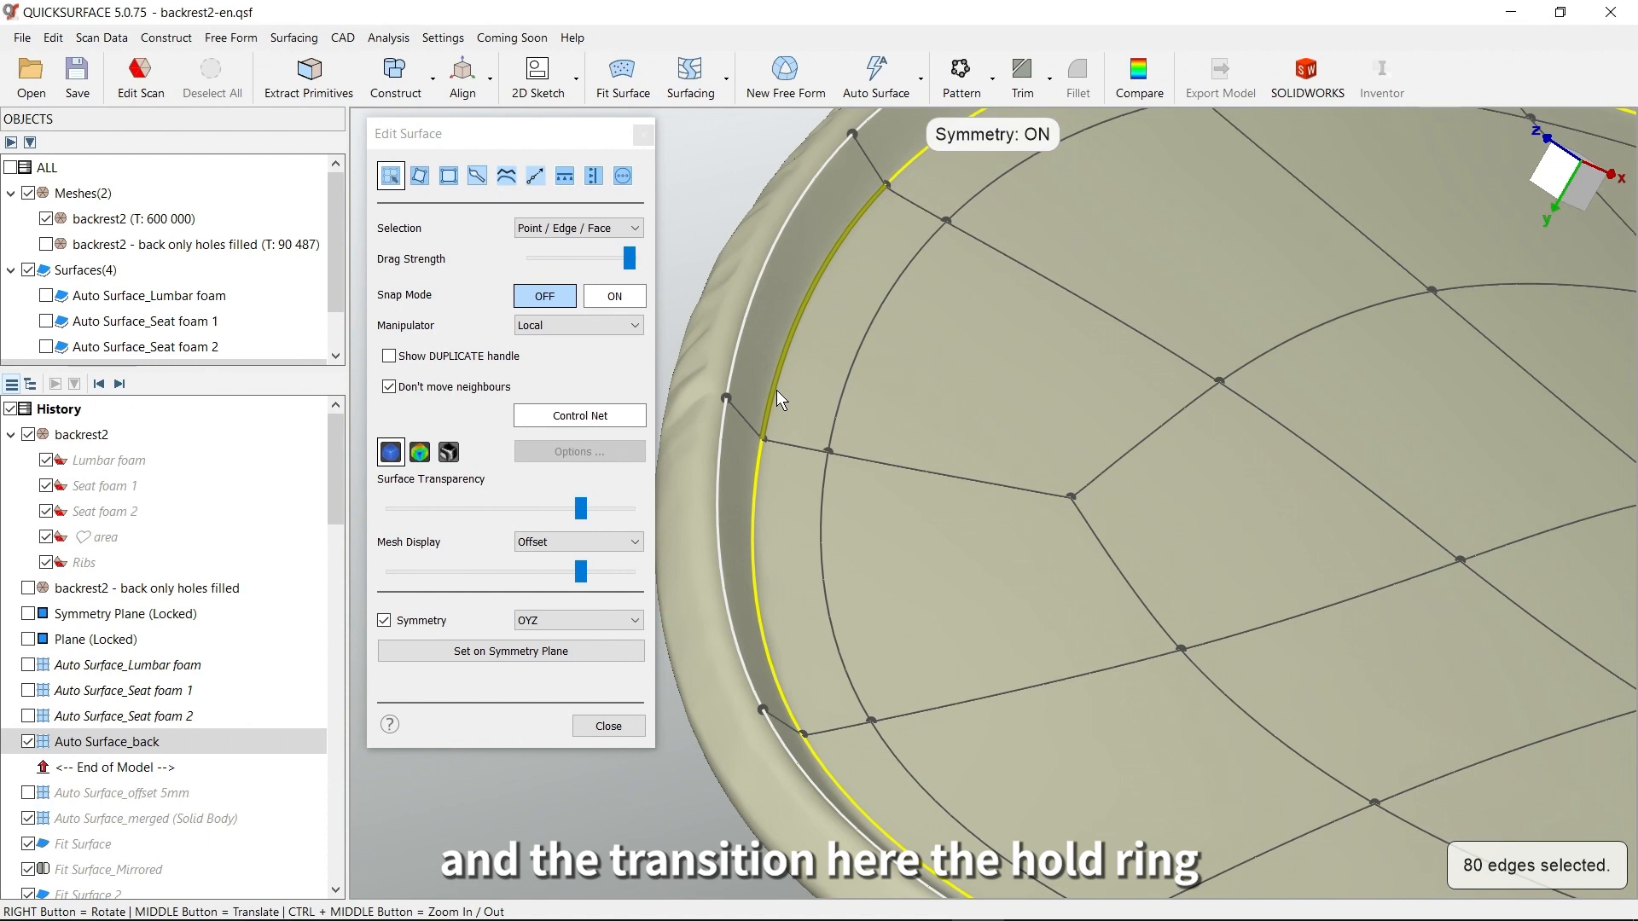
pyautogui.moveTo(799, 407)
pyautogui.mouseDown(button='right')
pyautogui.moveTo(901, 302)
pyautogui.moveTo(974, 318)
pyautogui.moveTo(823, 417)
pyautogui.mouseUp(button='right')
pyautogui.scroll(-3, 821, 429)
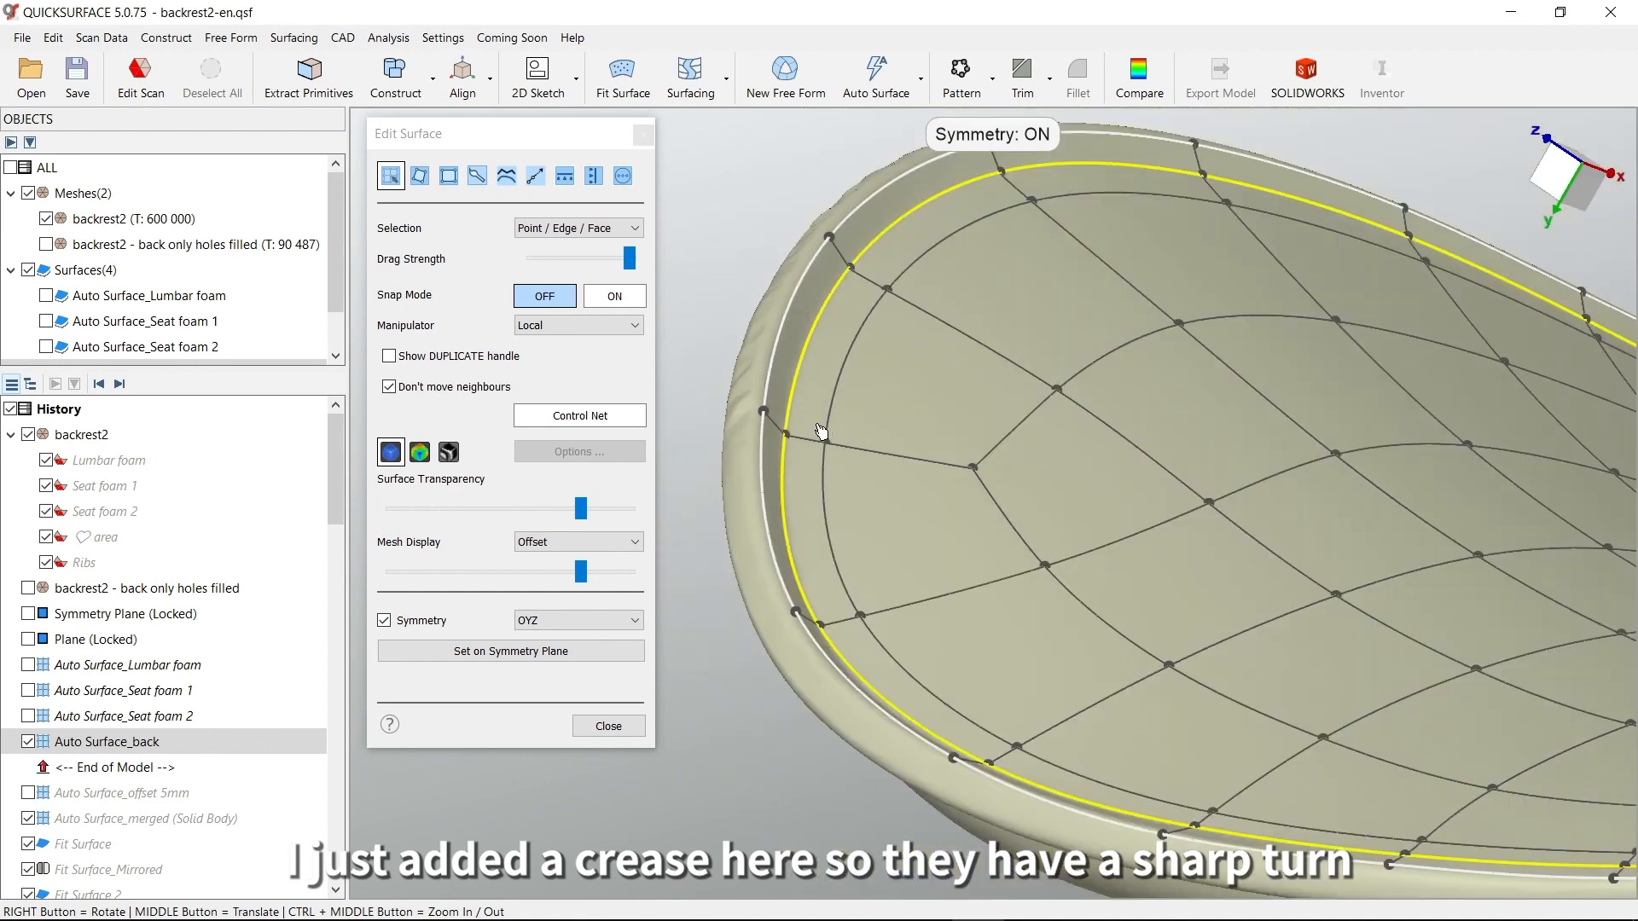
# Examine the control net across the whole back surface, including the quads crossing the heart-shaped hole
pyautogui.scroll(-3, 821, 432)
pyautogui.moveTo(1292, 565); pyautogui.dragTo(1348, 655, button='right')
pyautogui.moveTo(1348, 655); pyautogui.dragTo(1131, 480, button='middle')
pyautogui.scroll(-3, 1131, 480)
pyautogui.moveTo(1224, 480); pyautogui.dragTo(1110, 645, button='right')
pyautogui.scroll(-5, 1341, 597)
pyautogui.moveTo(1342, 596); pyautogui.dragTo(1126, 414, button='middle')
pyautogui.moveTo(1126, 414); pyautogui.dragTo(991, 544, button='right')
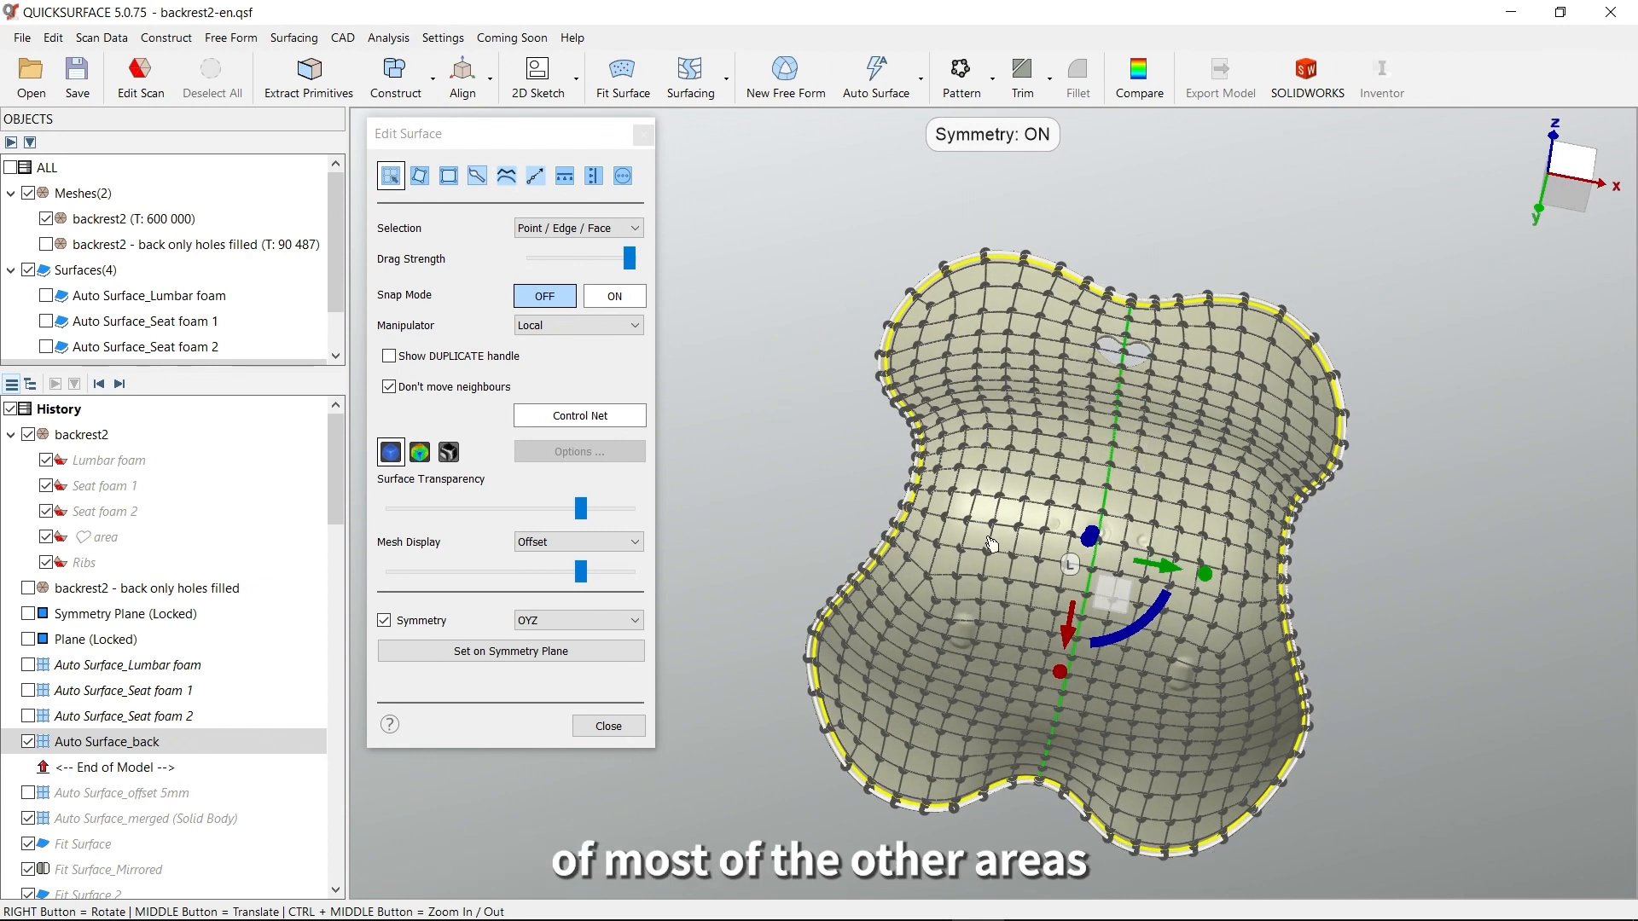
pyautogui.moveTo(1123, 370); pyautogui.dragTo(1085, 449, button='middle')
pyautogui.moveTo(1085, 449); pyautogui.dragTo(1096, 572, button='right')
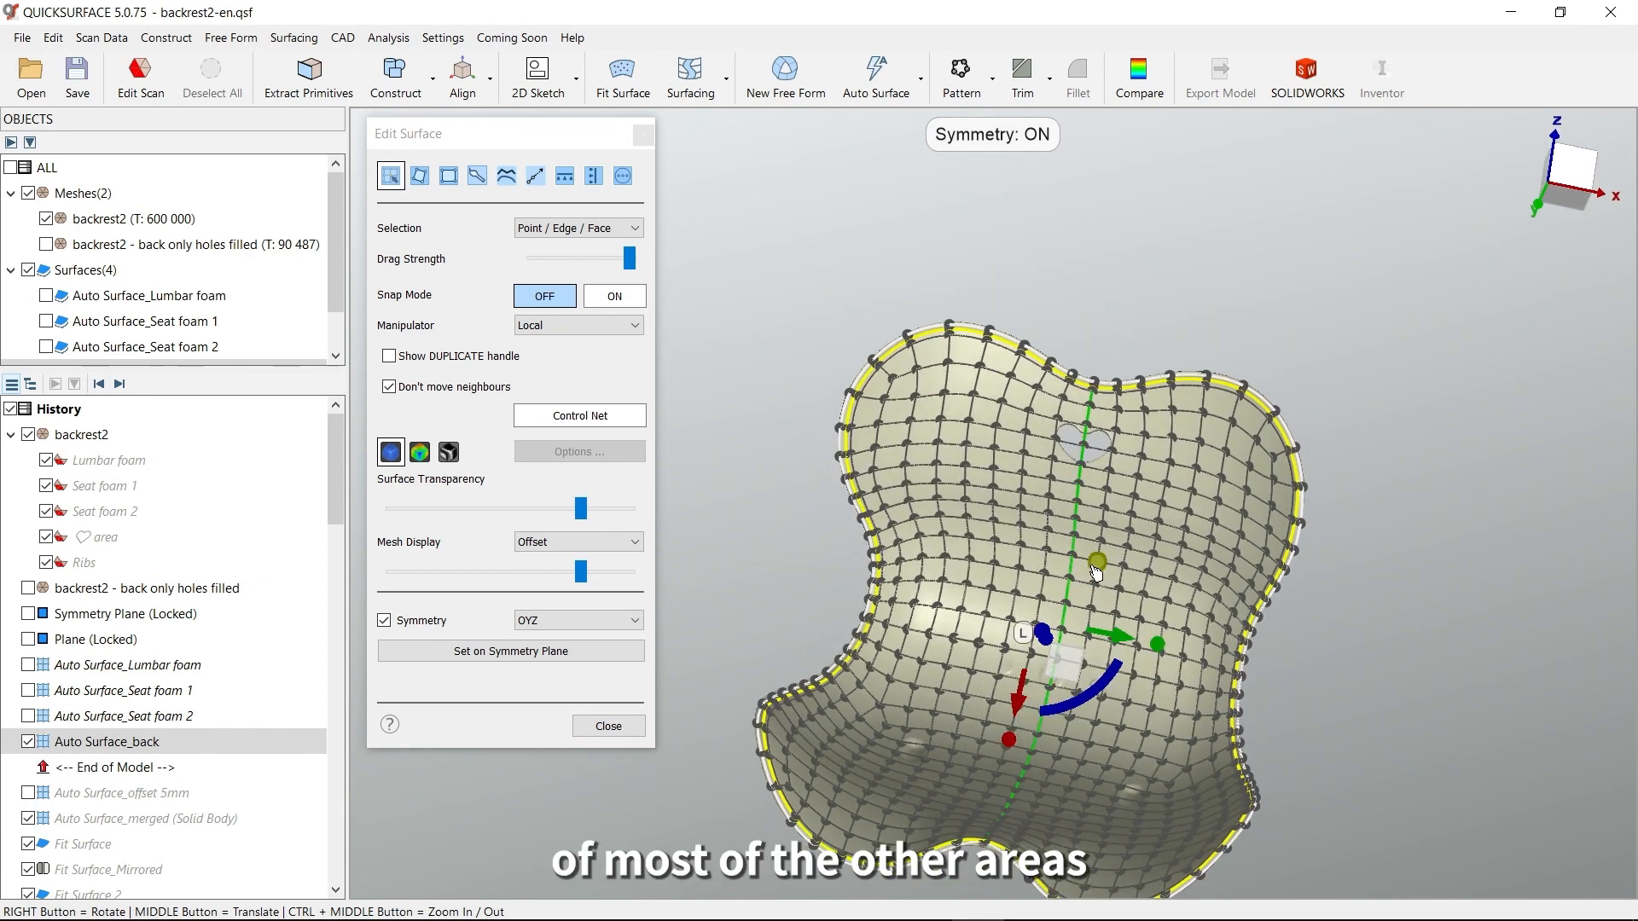
pyautogui.moveTo(1096, 572); pyautogui.dragTo(1088, 479, button='middle')
pyautogui.moveTo(1074, 457); pyautogui.dragTo(1085, 391, button='right')
pyautogui.scroll(5, 1111, 362)
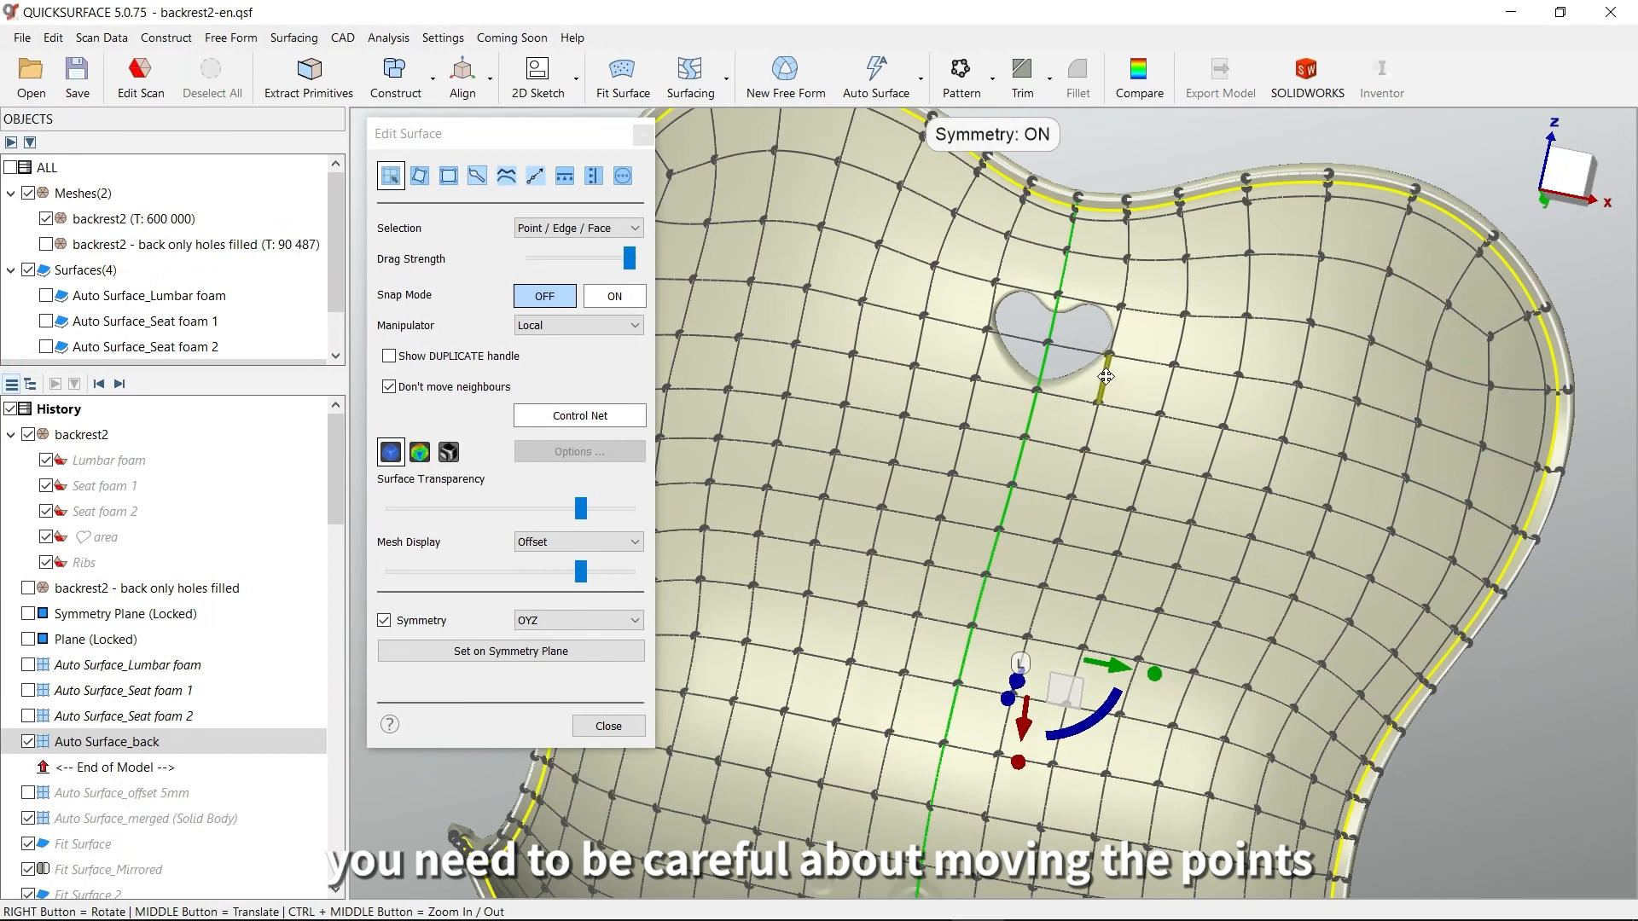
pyautogui.scroll(5, 1105, 376)
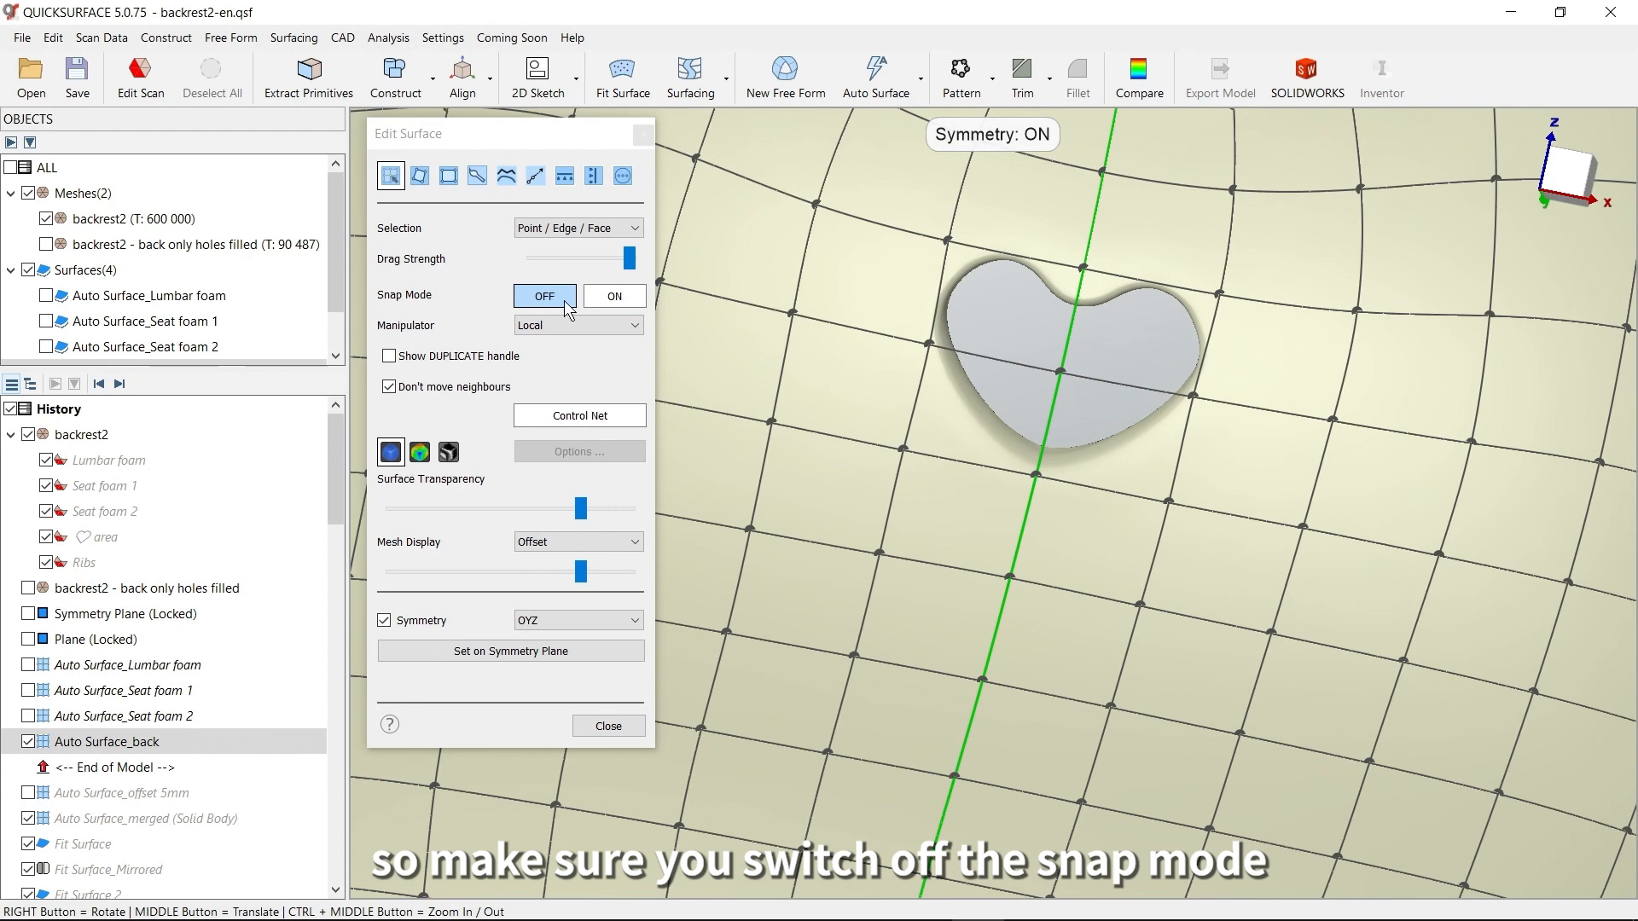
# Turn Snap Mode on and check the available snapping types, keeping Ray Projection
pyautogui.click(612, 300)
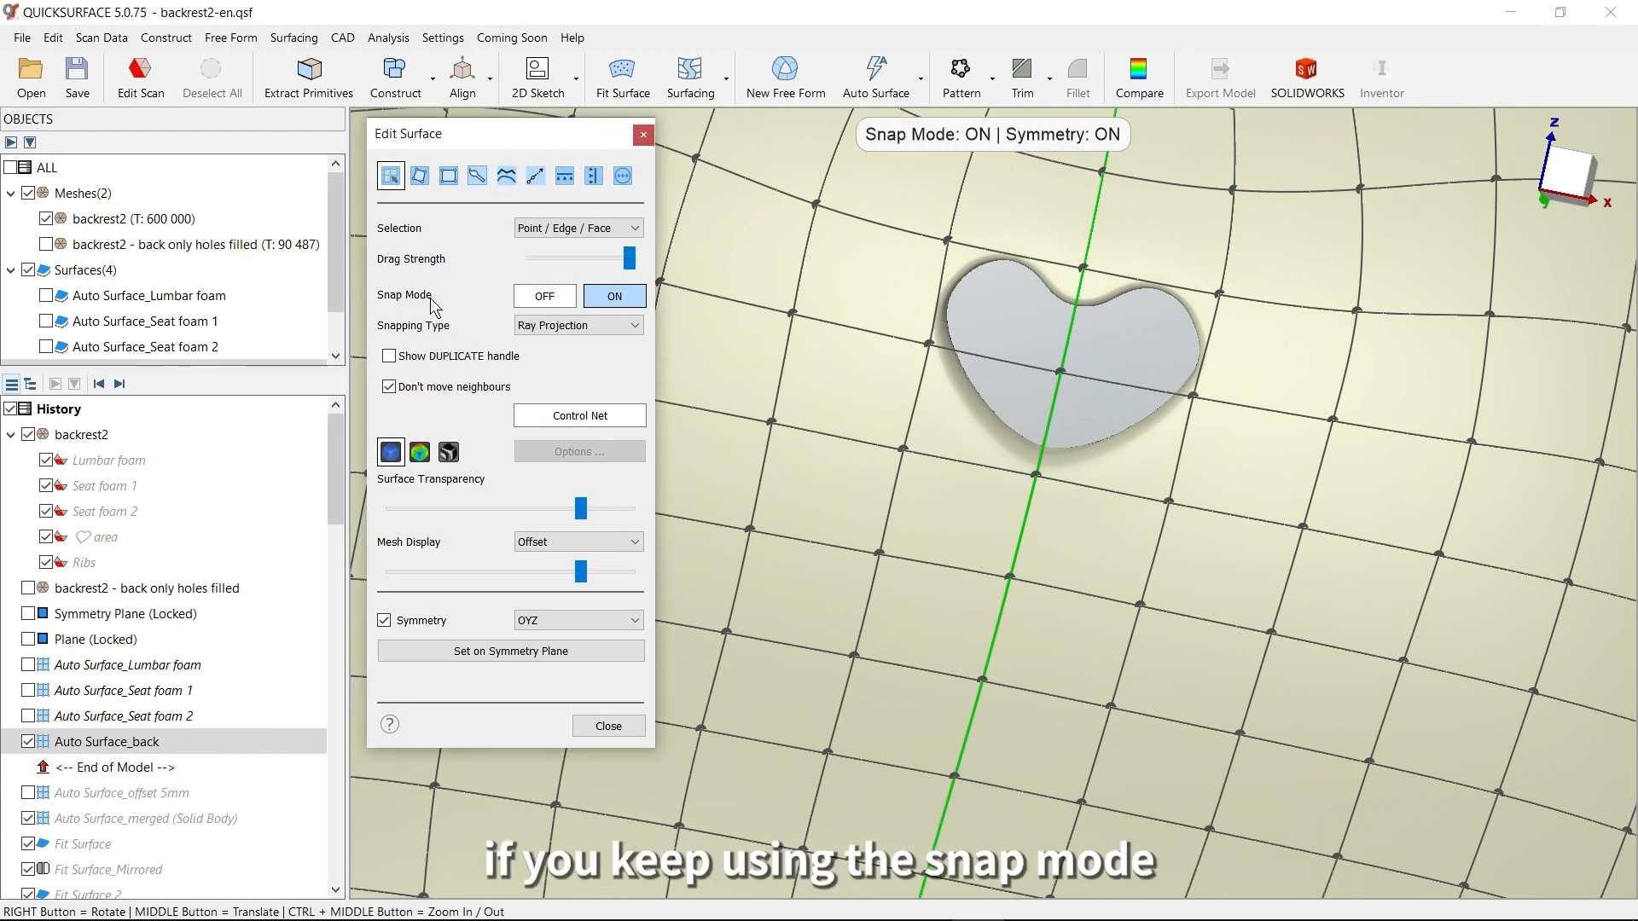
pyautogui.click(637, 325)
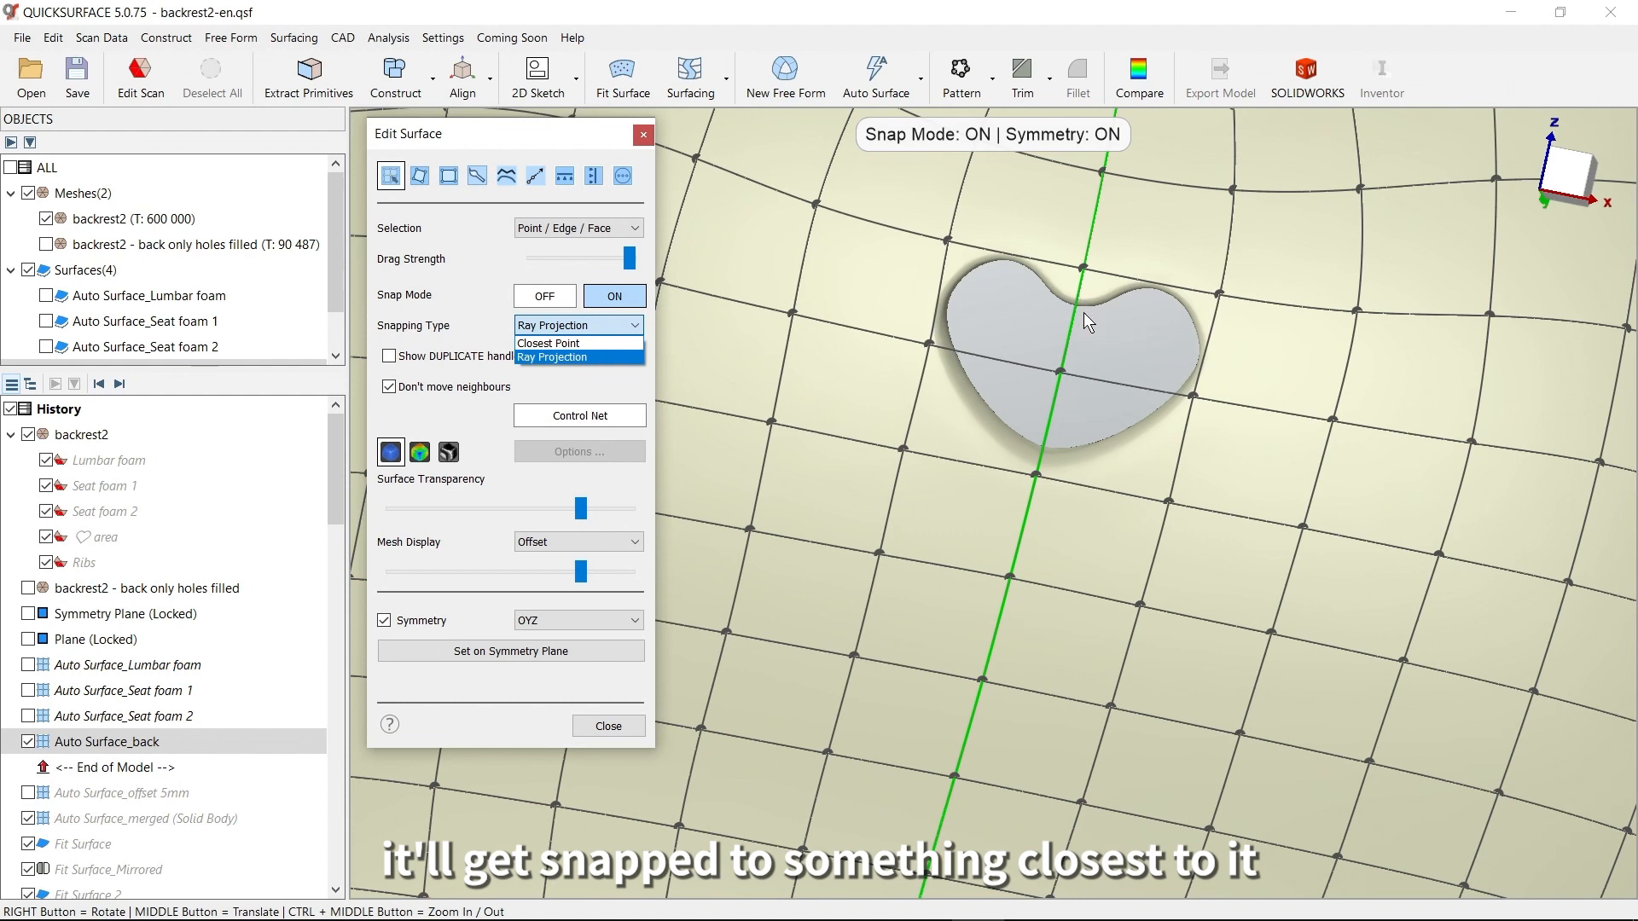
pyautogui.click(550, 141)
# Examine the control net points near the heart-shaped hole, the gate mark and the feet, and close surface editing
pyautogui.scroll(-4, 1109, 474)
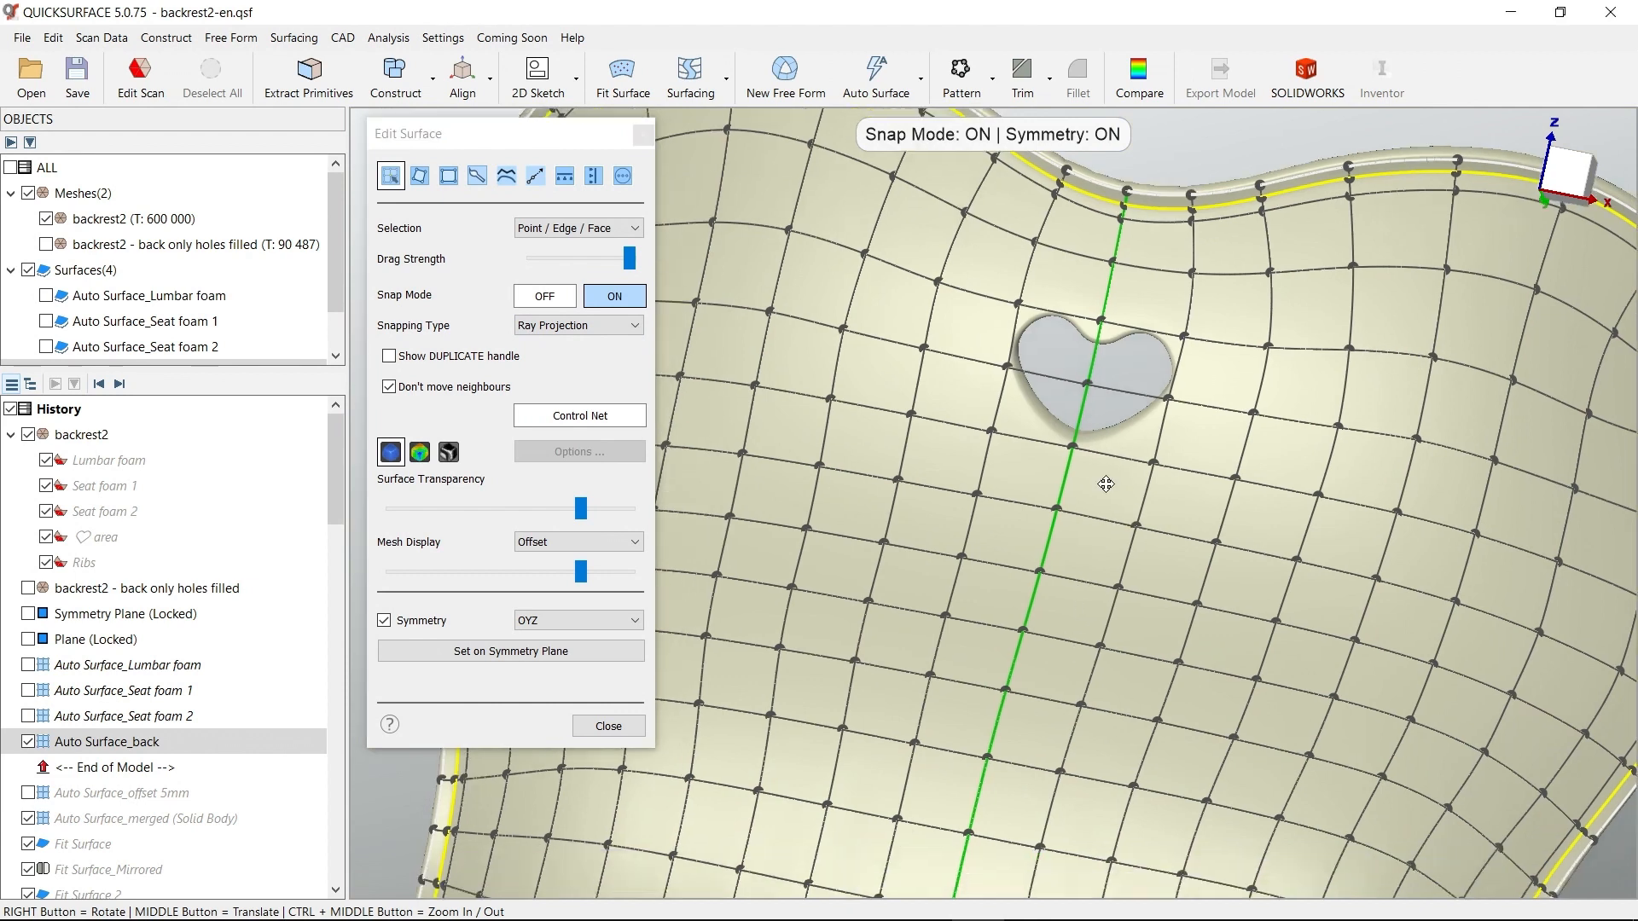
pyautogui.scroll(4, 1096, 548)
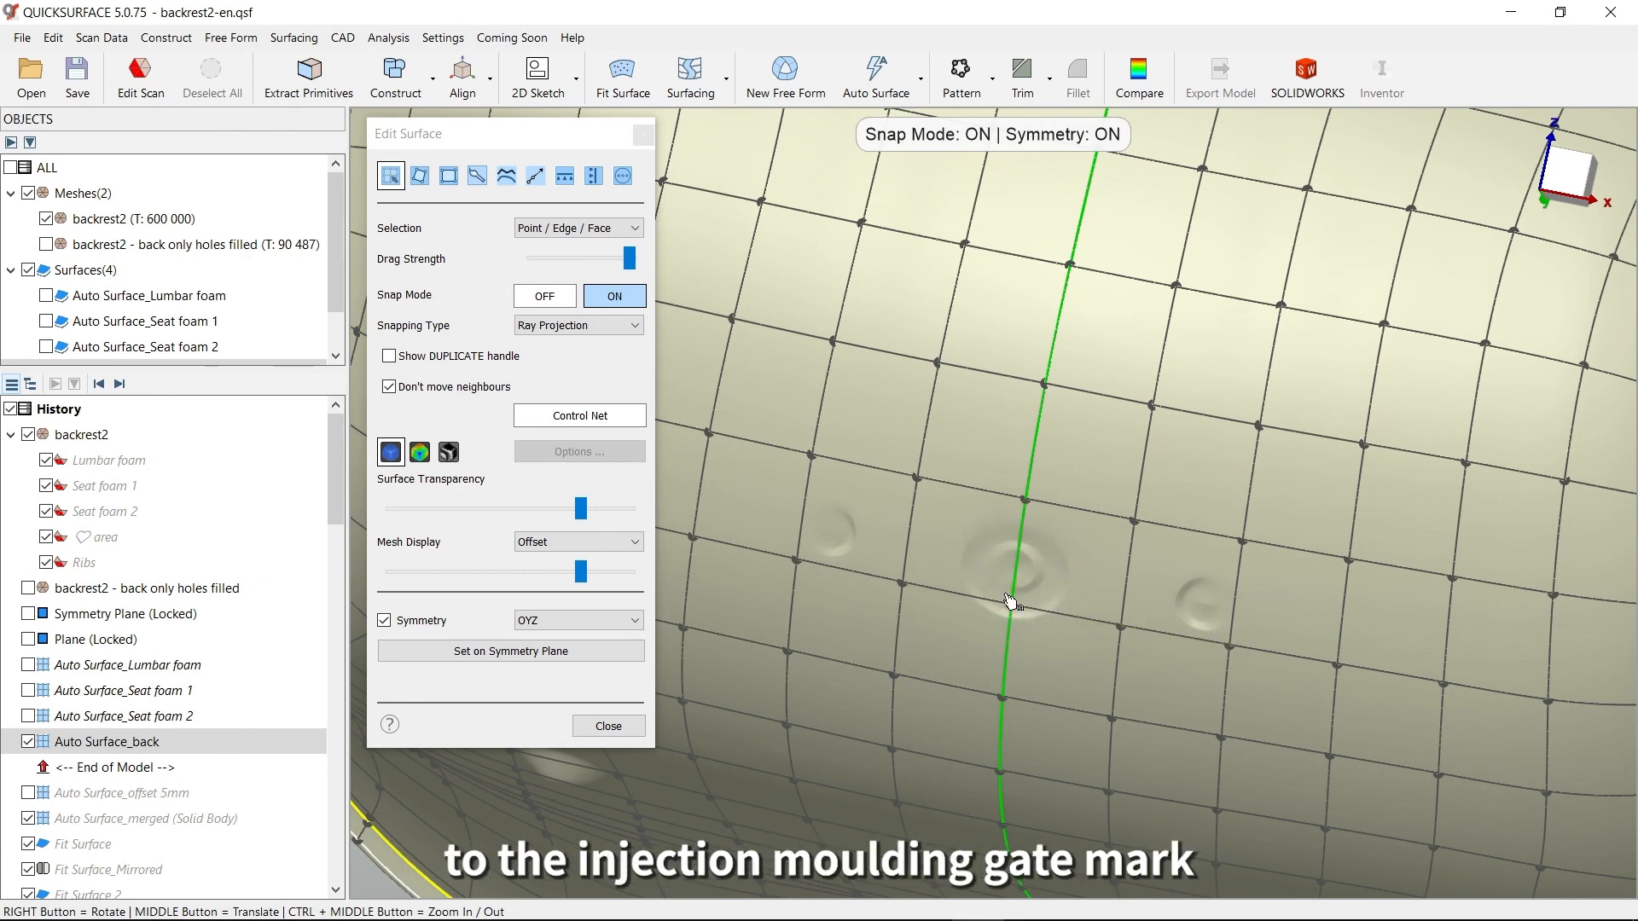
pyautogui.scroll(-5, 1055, 658)
pyautogui.moveTo(1040, 721); pyautogui.dragTo(1031, 684, button='right')
pyautogui.moveTo(1031, 684); pyautogui.dragTo(1155, 438, button='middle')
pyautogui.moveTo(1011, 561); pyautogui.dragTo(1028, 474, button='right')
pyautogui.scroll(5, 1023, 548)
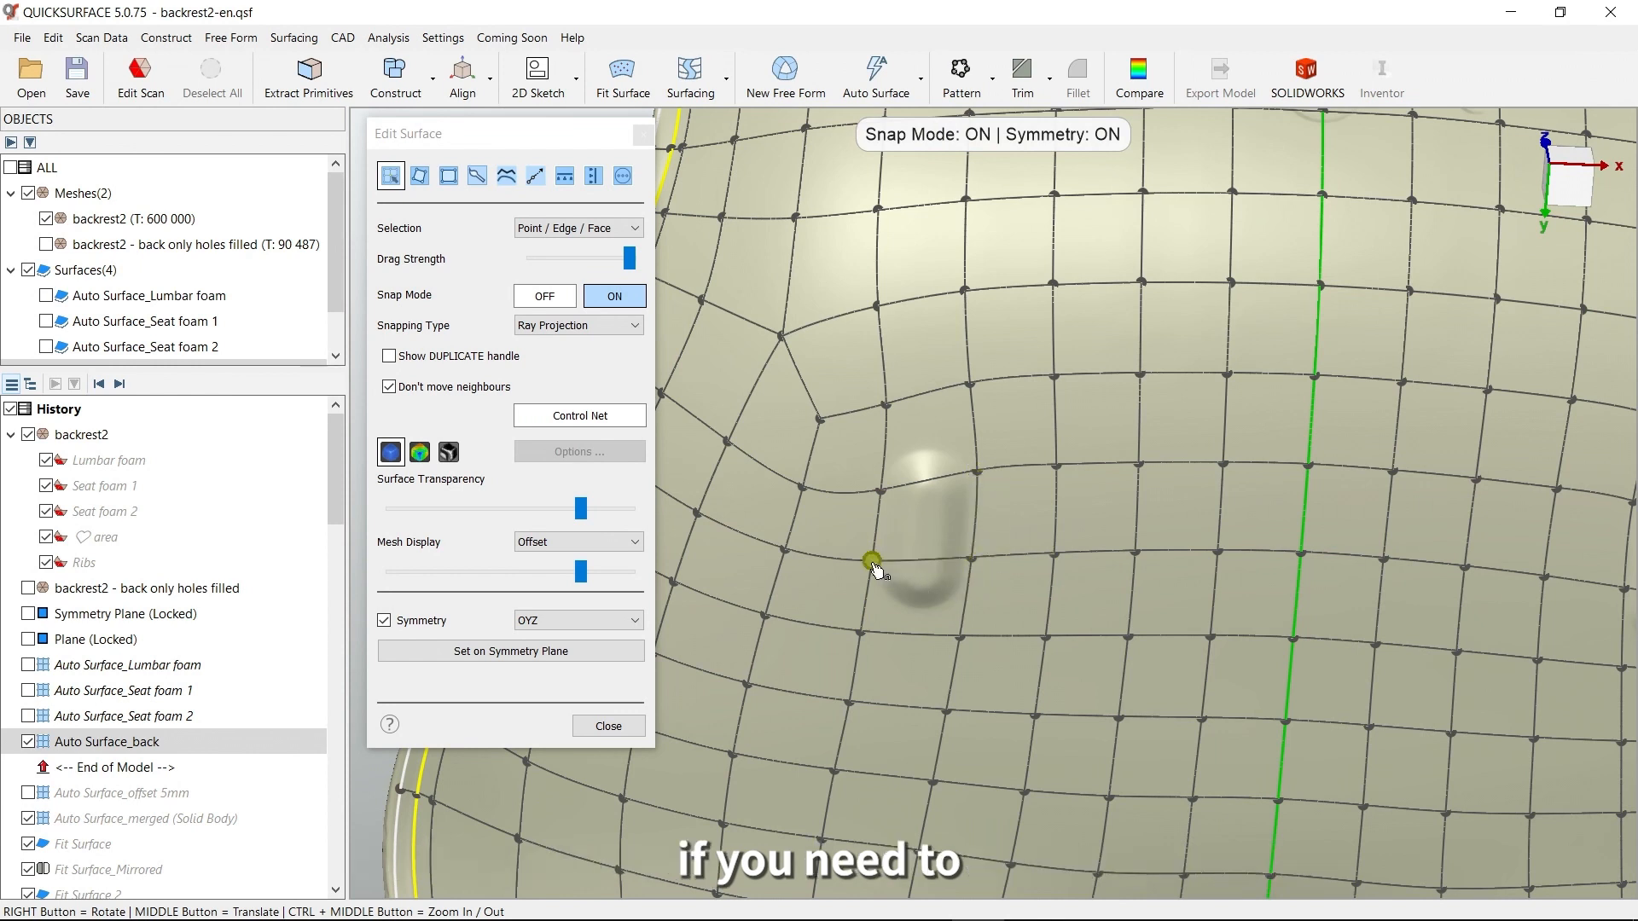
pyautogui.scroll(5, 878, 546)
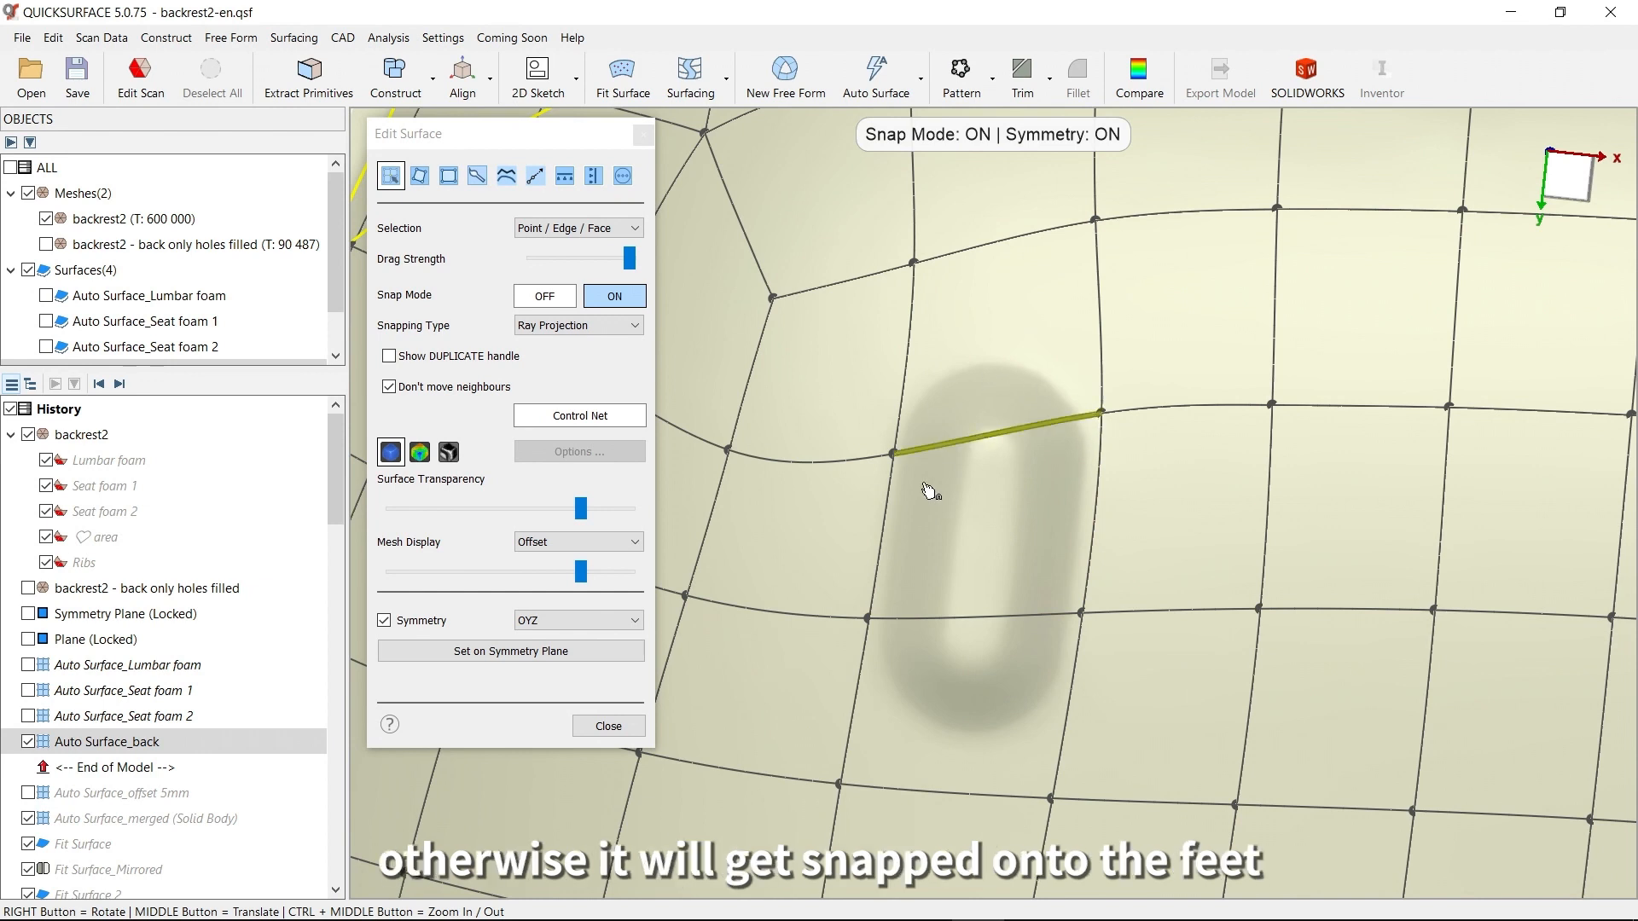
pyautogui.scroll(-5, 1022, 679)
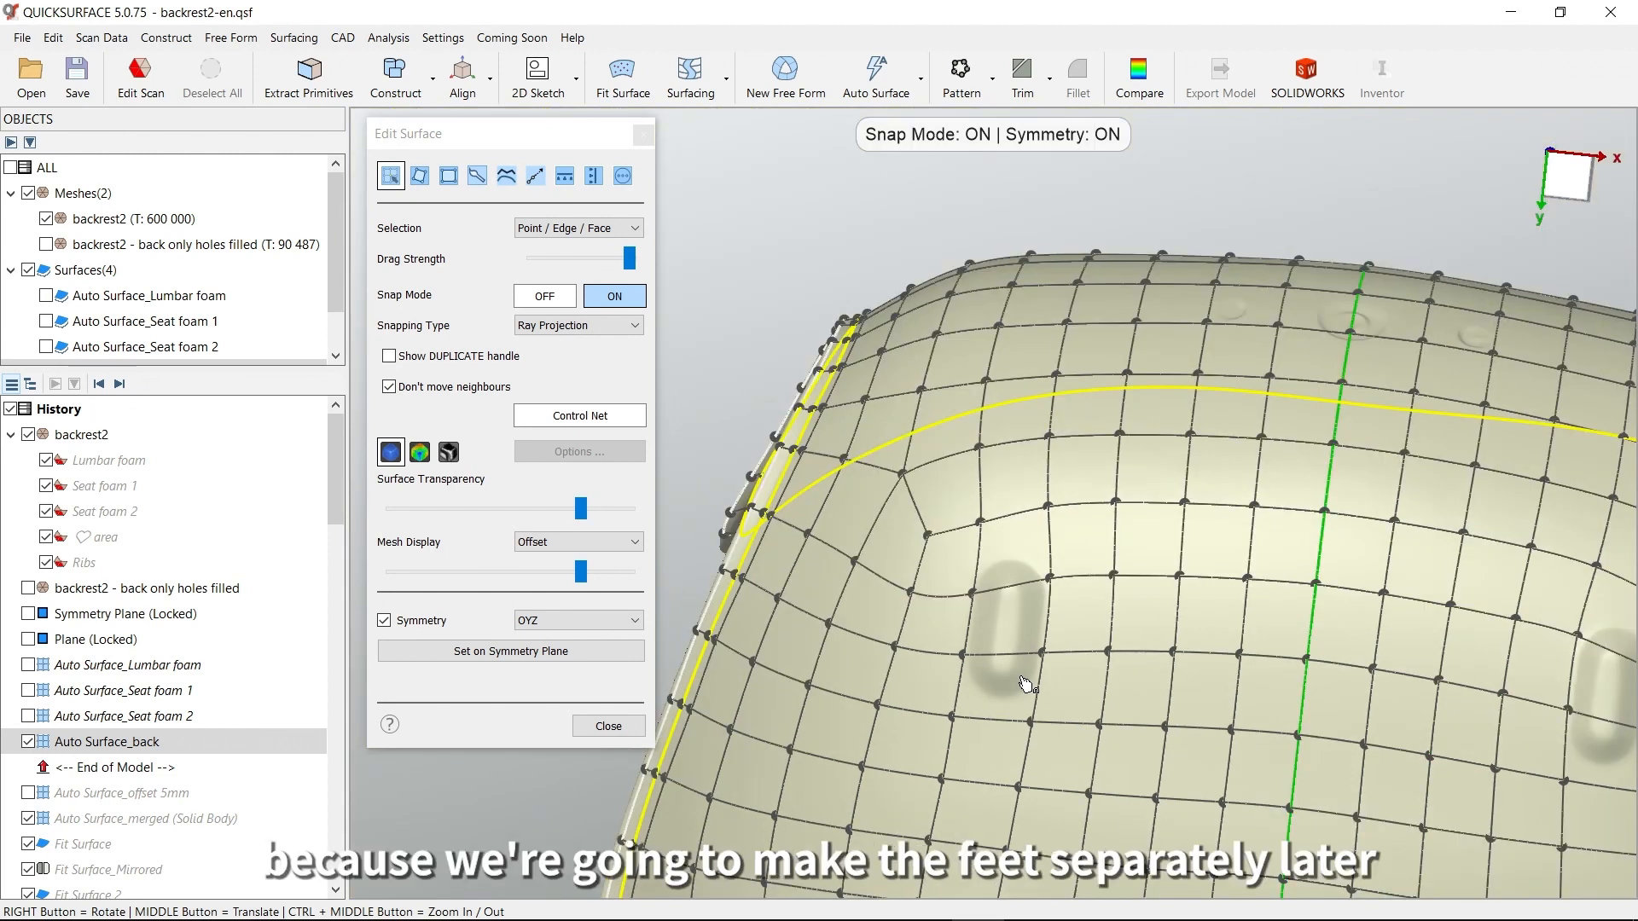
pyautogui.scroll(-8, 1356, 716)
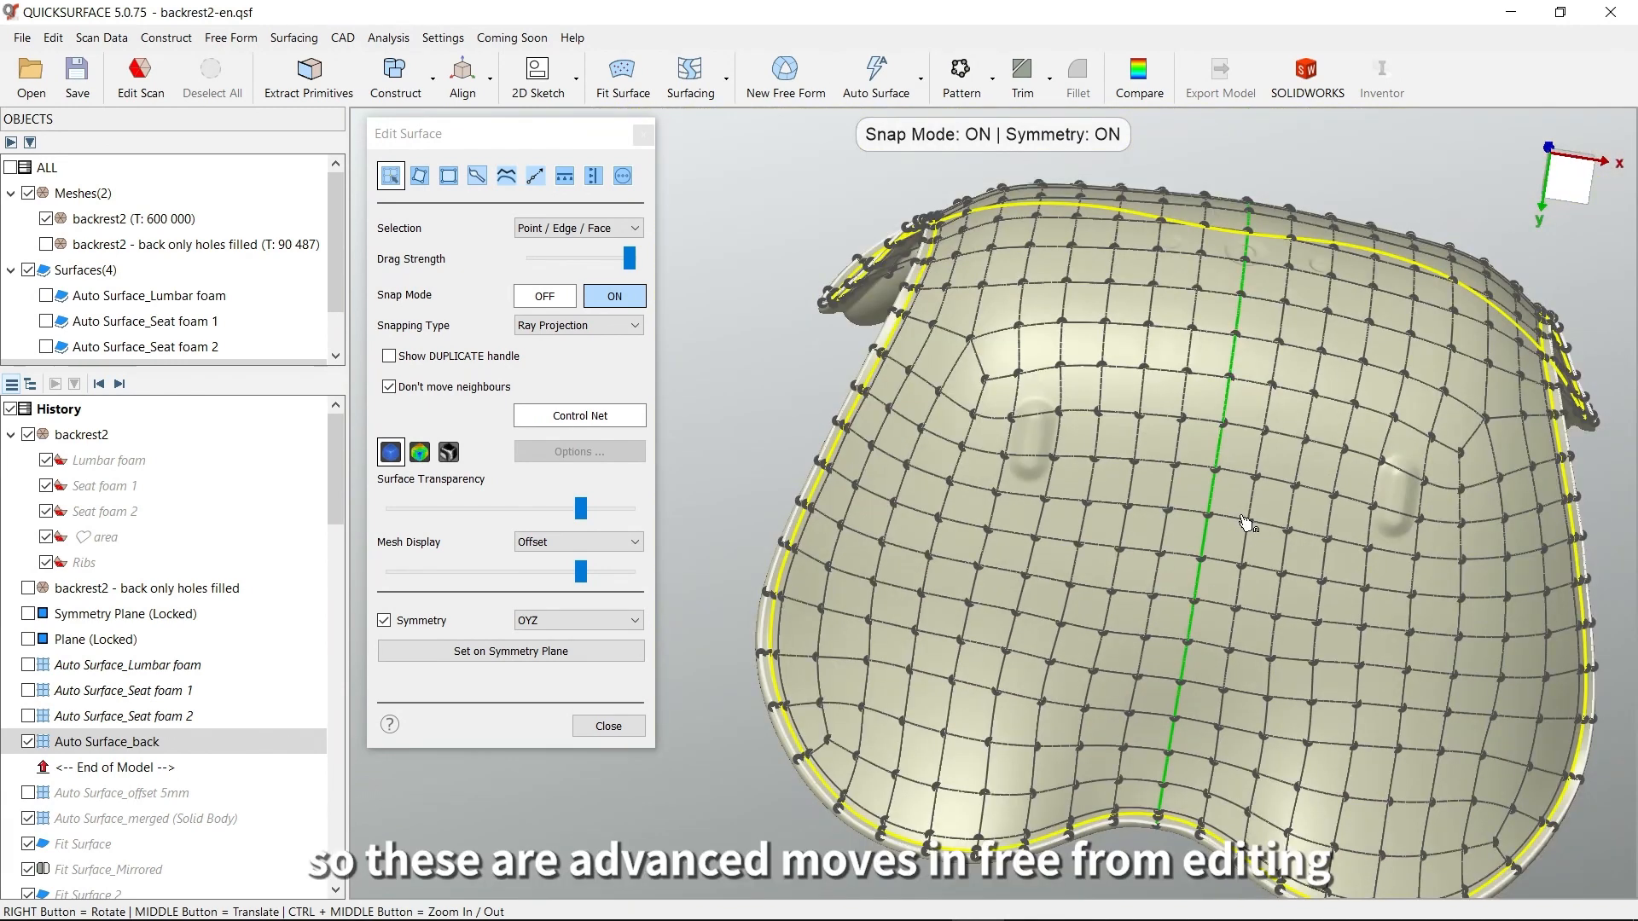
pyautogui.moveTo(1160, 427); pyautogui.dragTo(1221, 565, button='right')
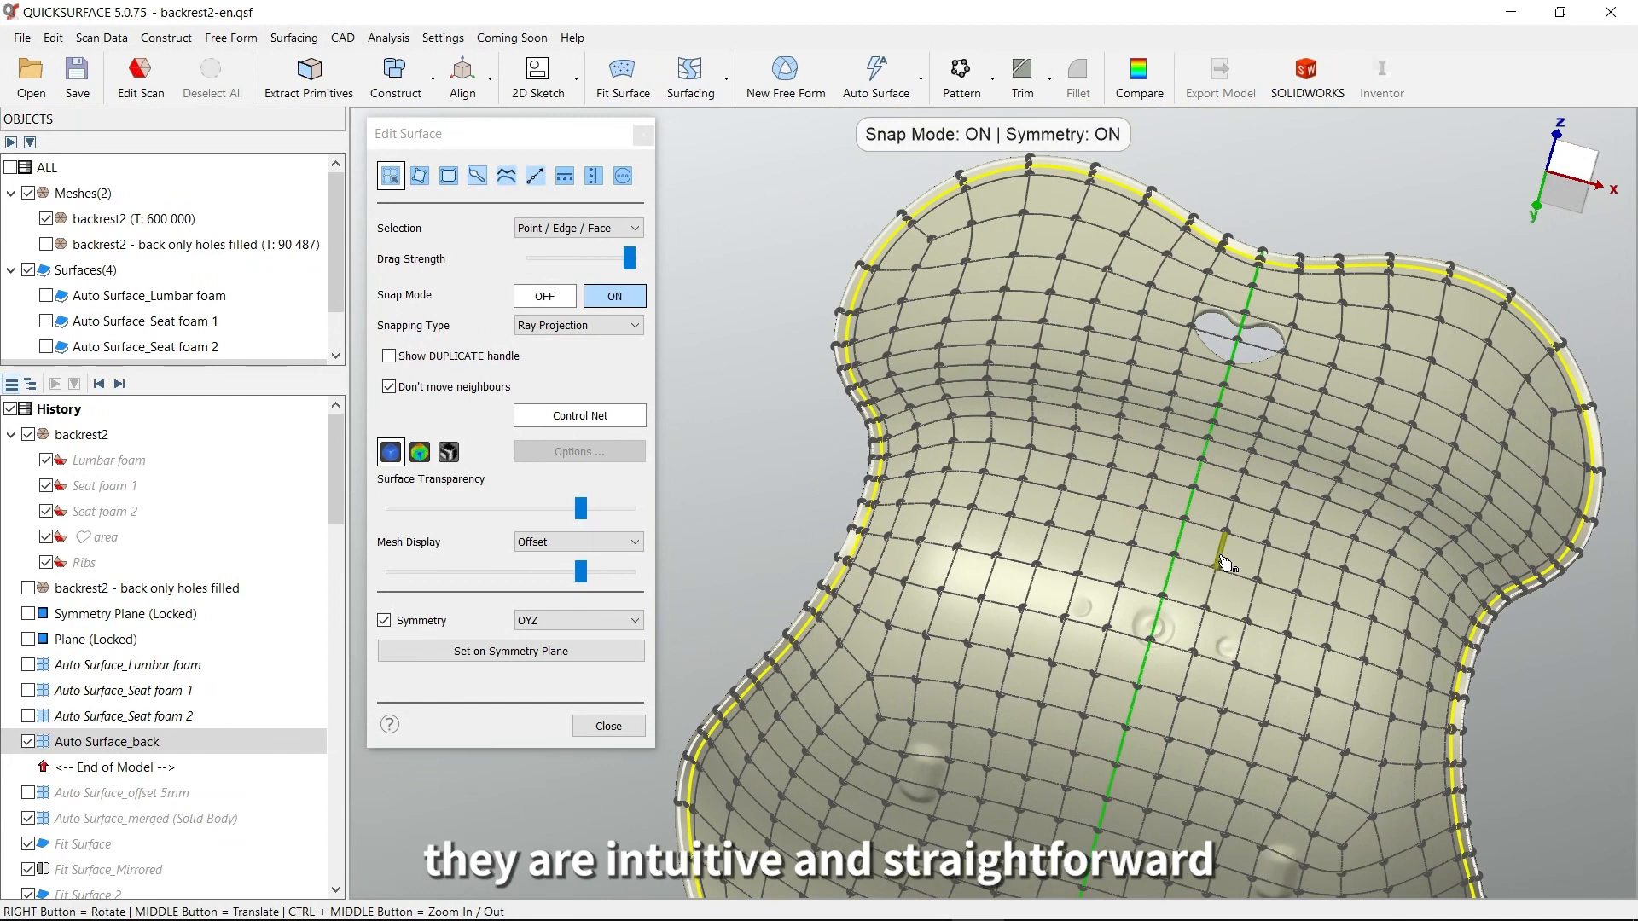
pyautogui.moveTo(1225, 563); pyautogui.dragTo(1098, 541, button='right')
pyautogui.click(614, 726)
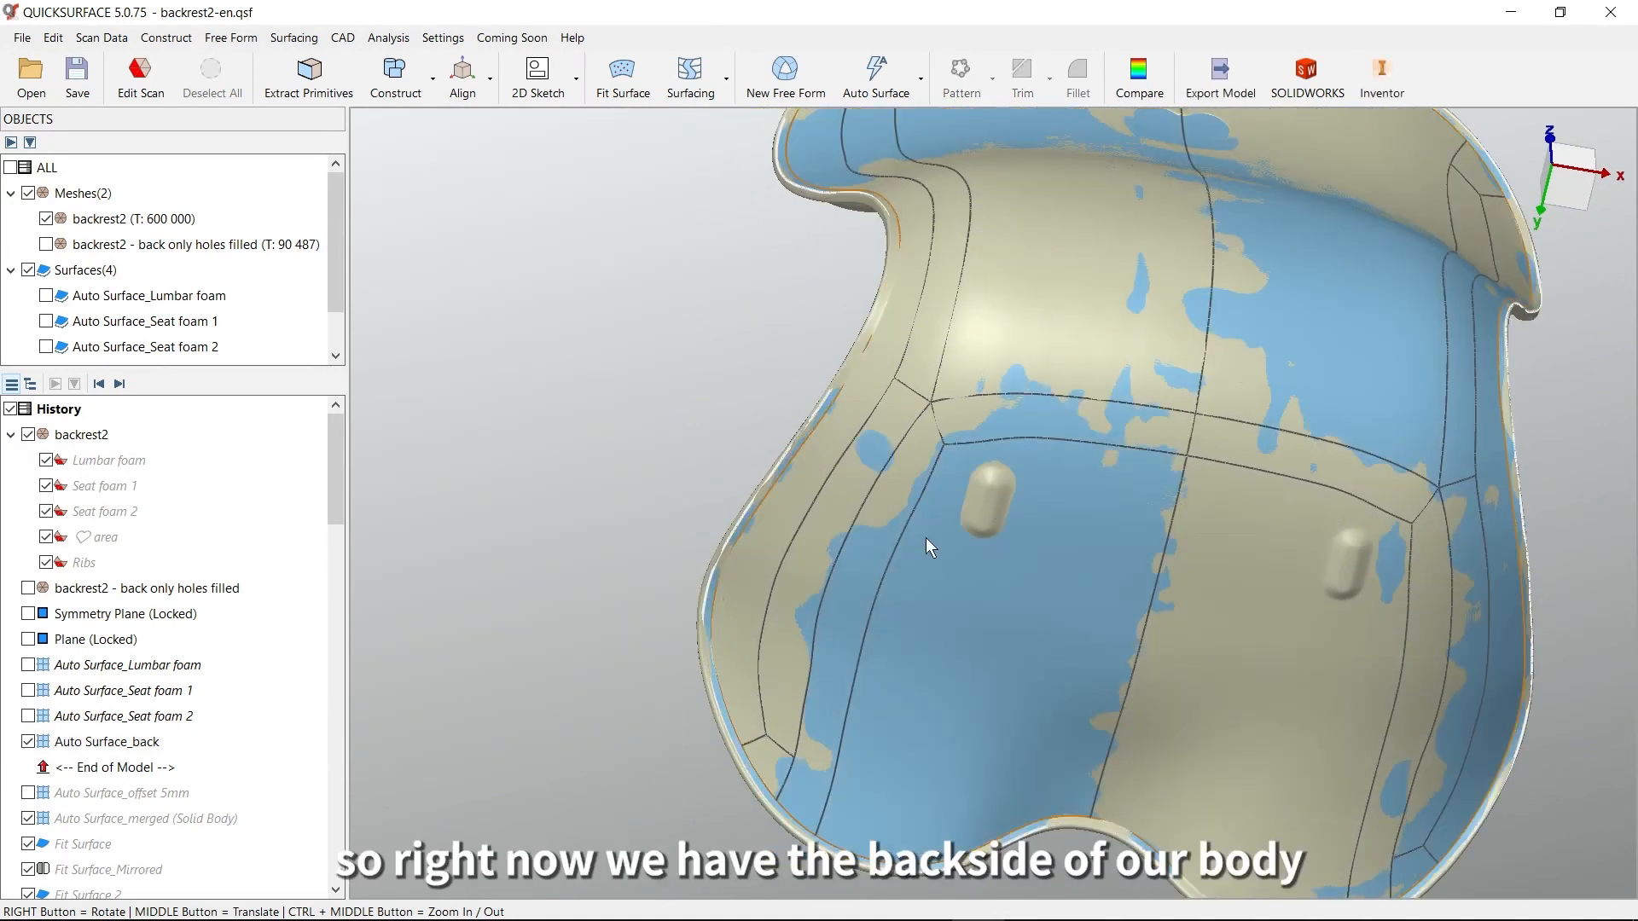
# Edit the backrest2 scan with a Clipping Box, moving its side boundary inward along X to expose a lengthwise cross-section
pyautogui.moveTo(997, 459); pyautogui.dragTo(1004, 575, button='middle')
pyautogui.moveTo(1004, 576); pyautogui.dragTo(1041, 537, button='right')
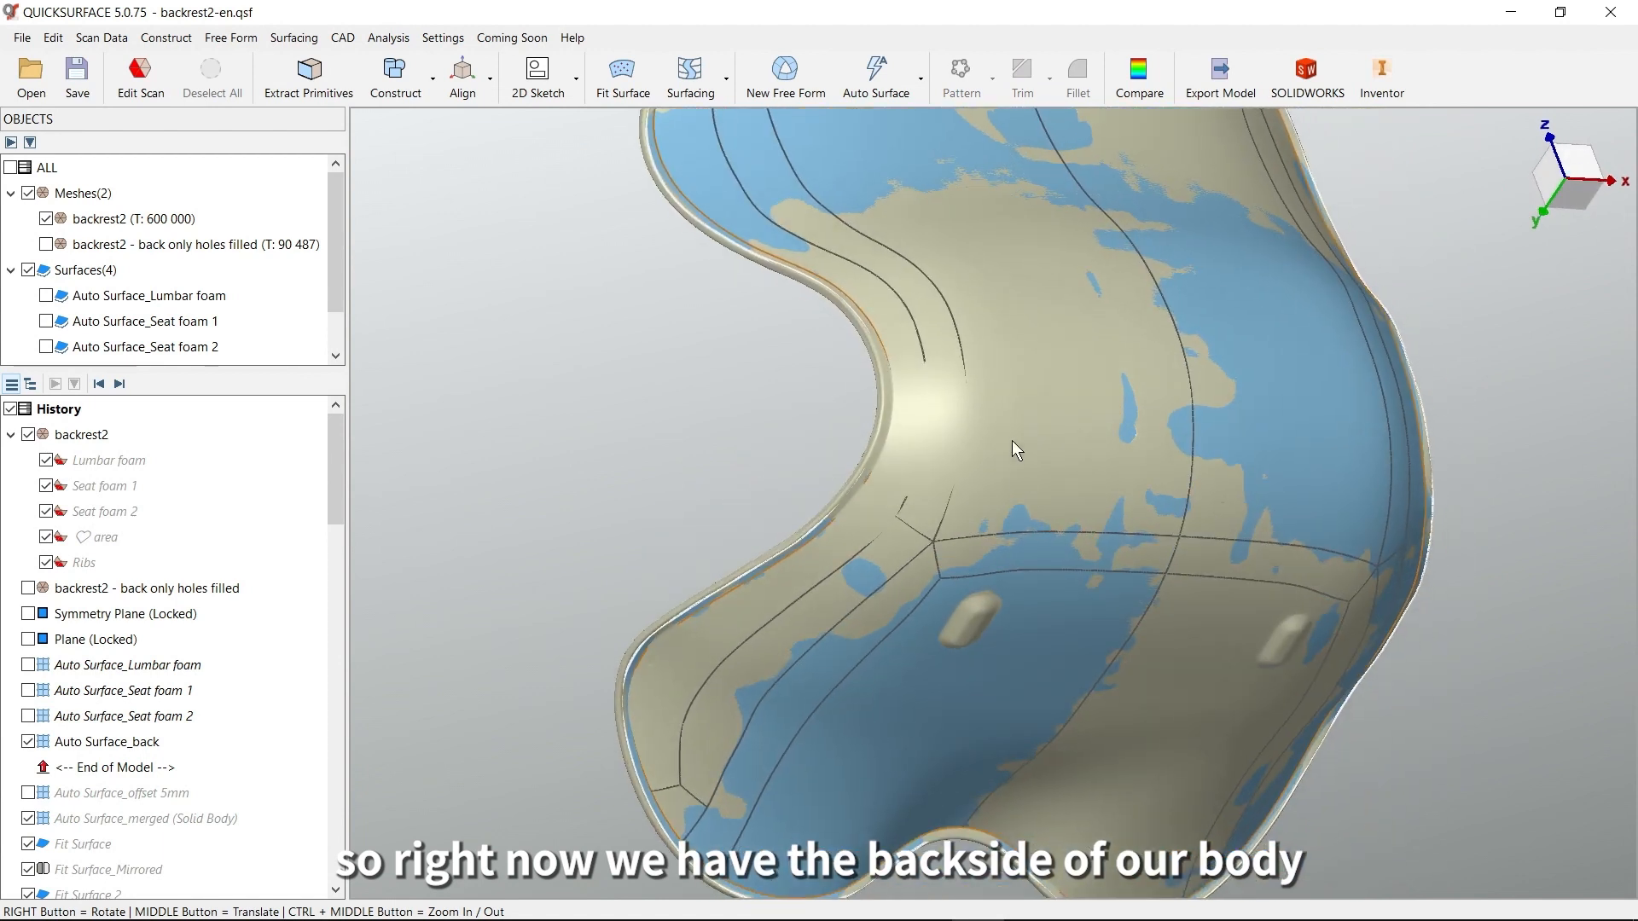
pyautogui.moveTo(1014, 438); pyautogui.dragTo(1048, 479, button='middle')
pyautogui.moveTo(870, 387); pyautogui.dragTo(1196, 534, button='right')
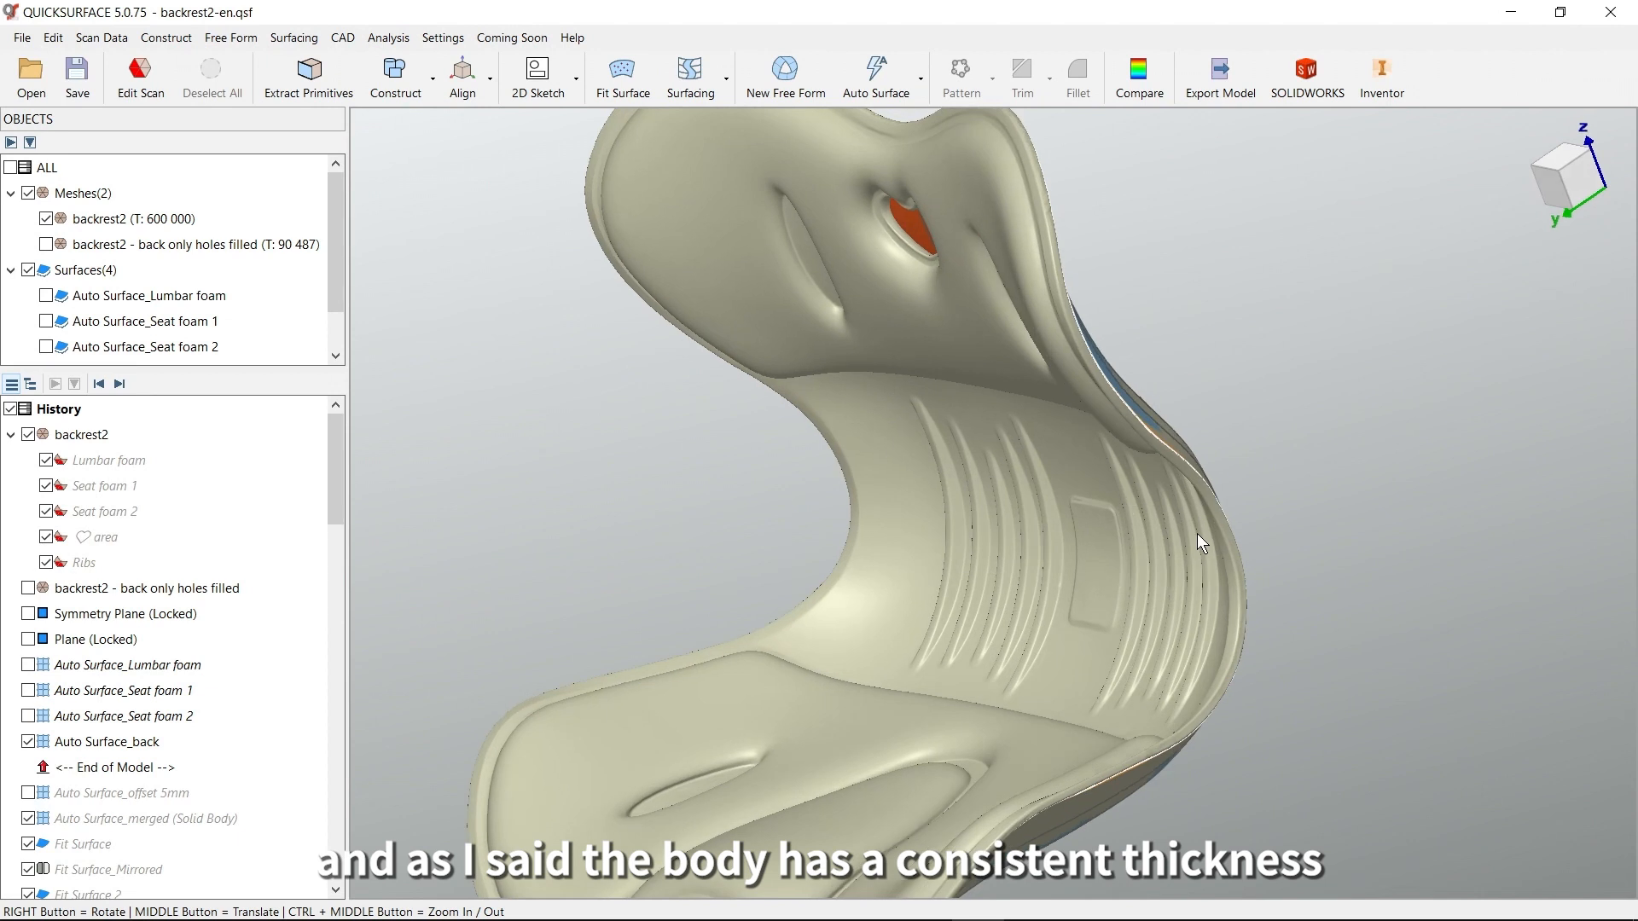
pyautogui.moveTo(1194, 476); pyautogui.dragTo(1217, 530, button='right')
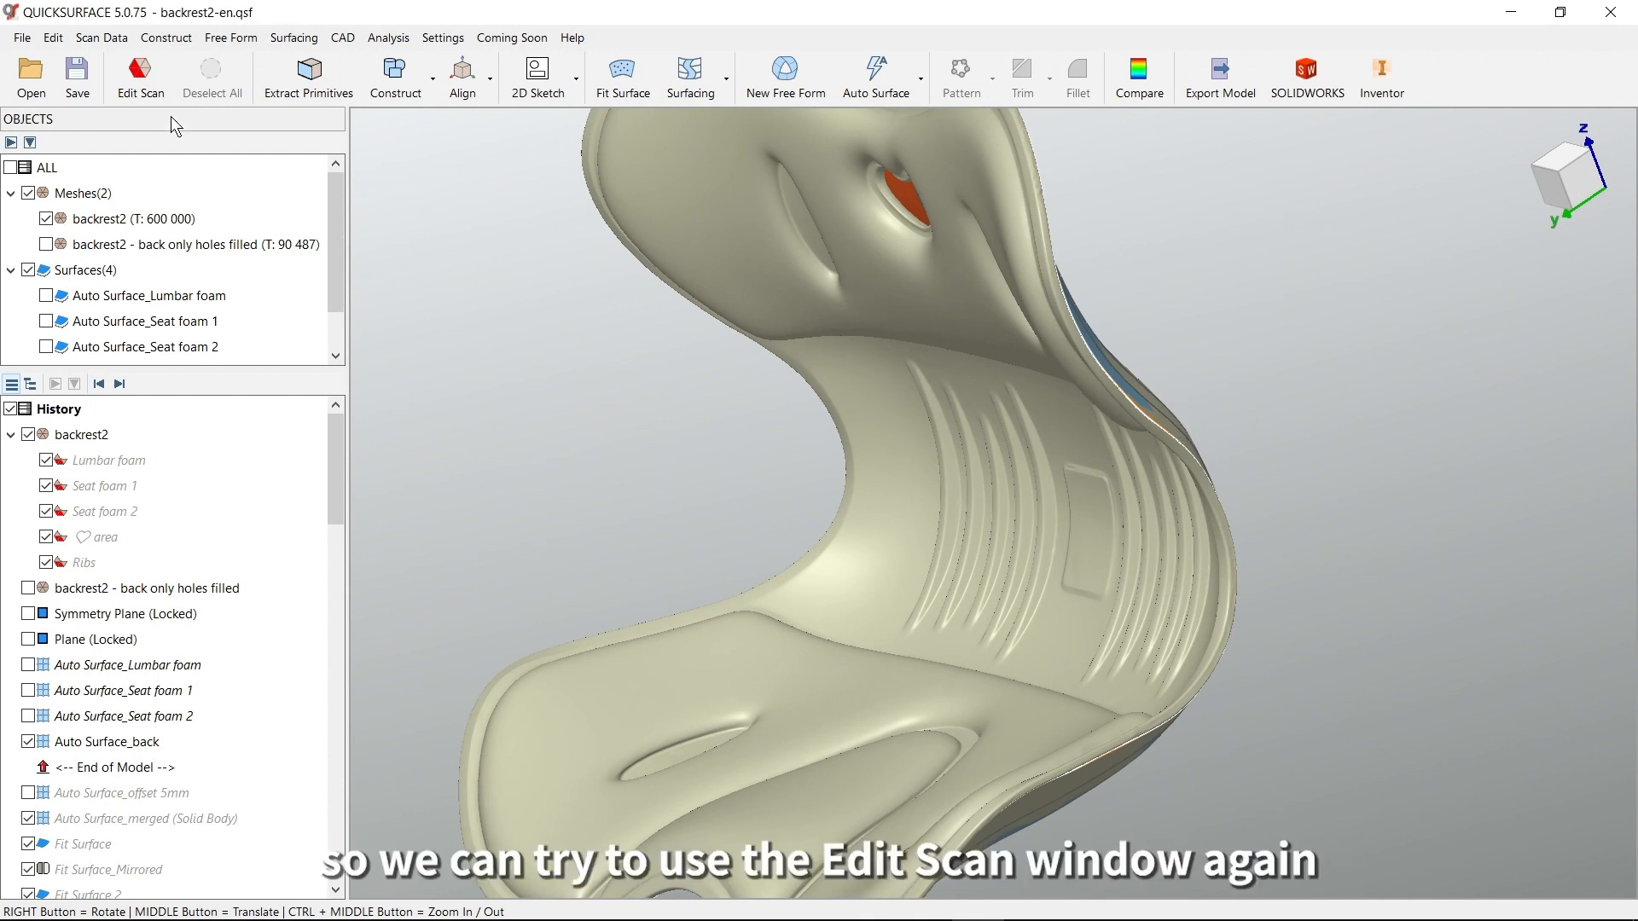
pyautogui.click(144, 81)
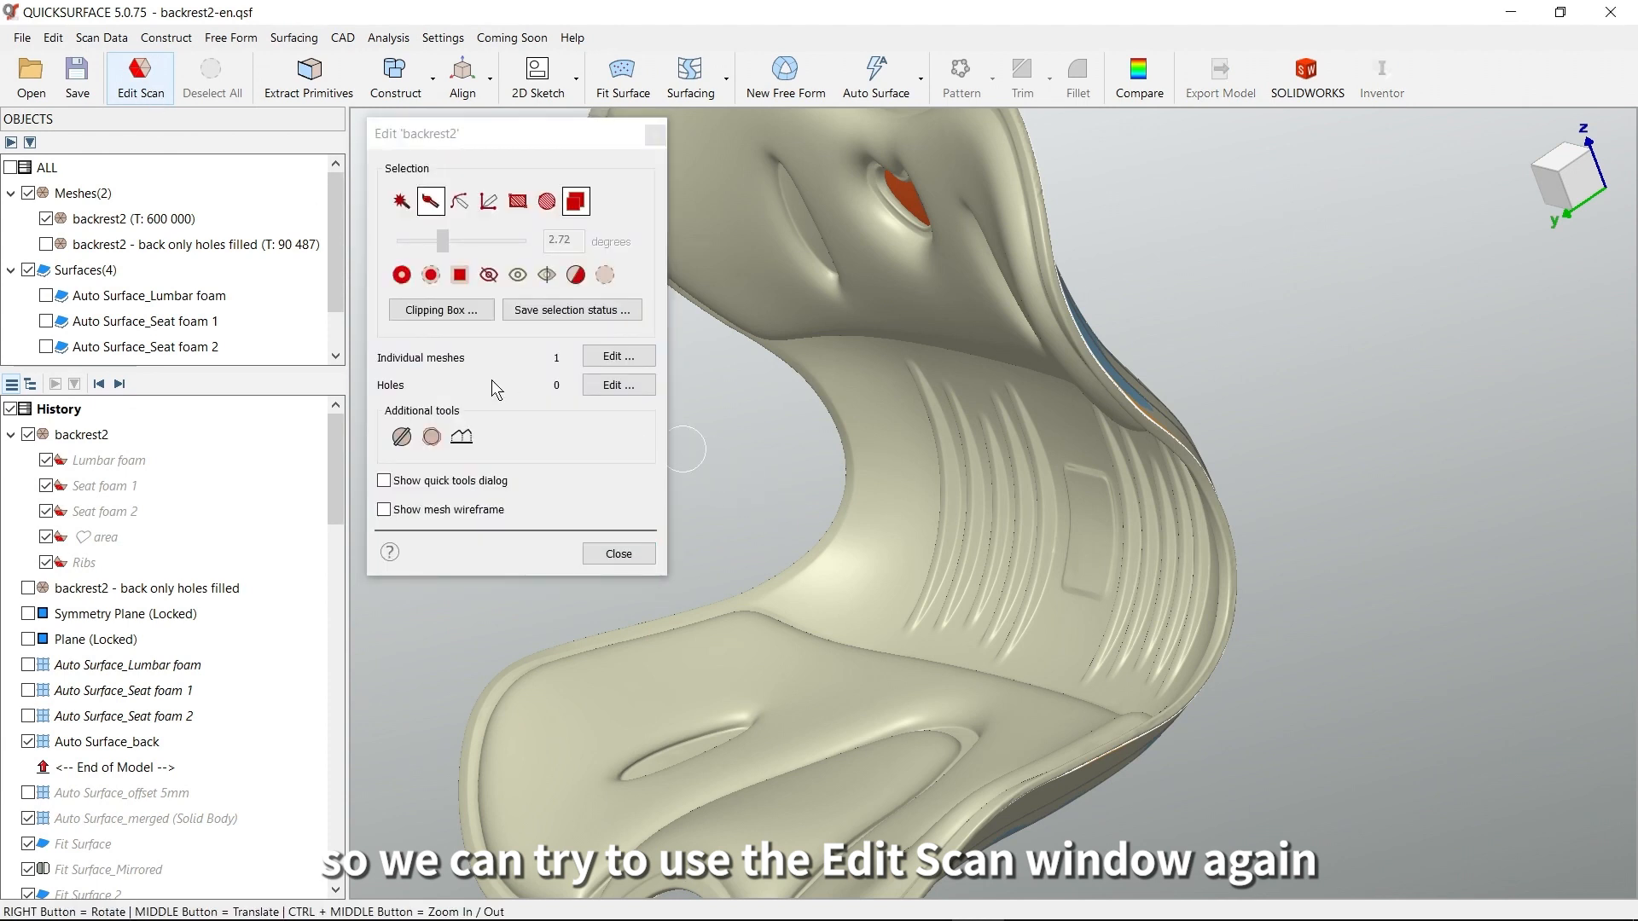
pyautogui.click(441, 311)
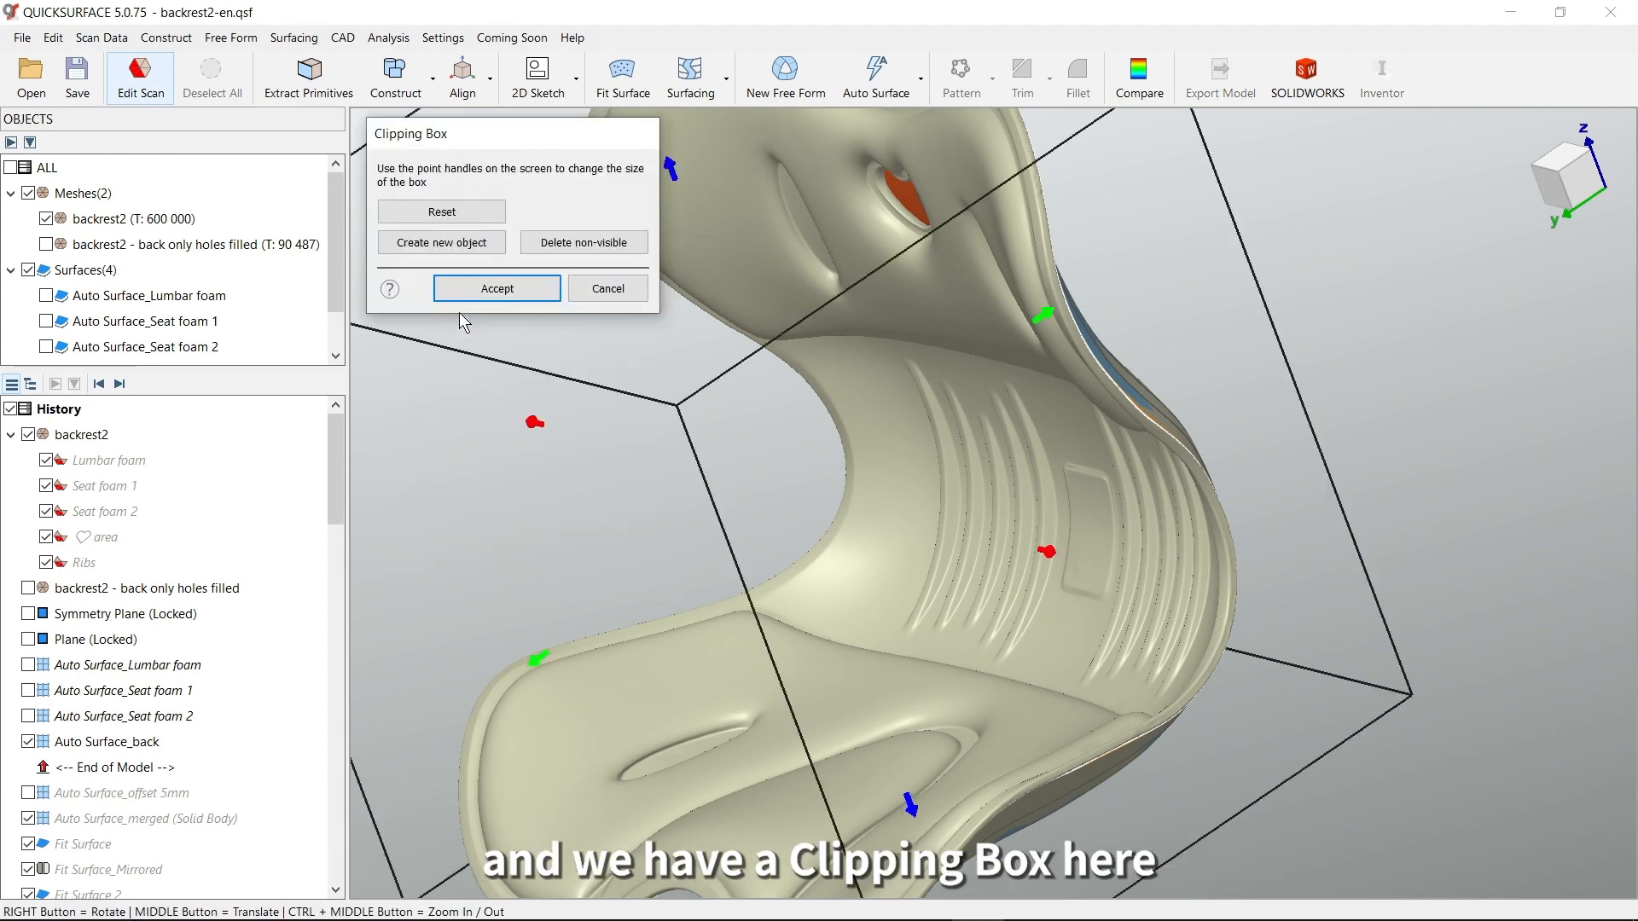
pyautogui.moveTo(1185, 555); pyautogui.dragTo(1259, 544, button='right')
pyautogui.moveTo(1248, 559); pyautogui.dragTo(984, 470)
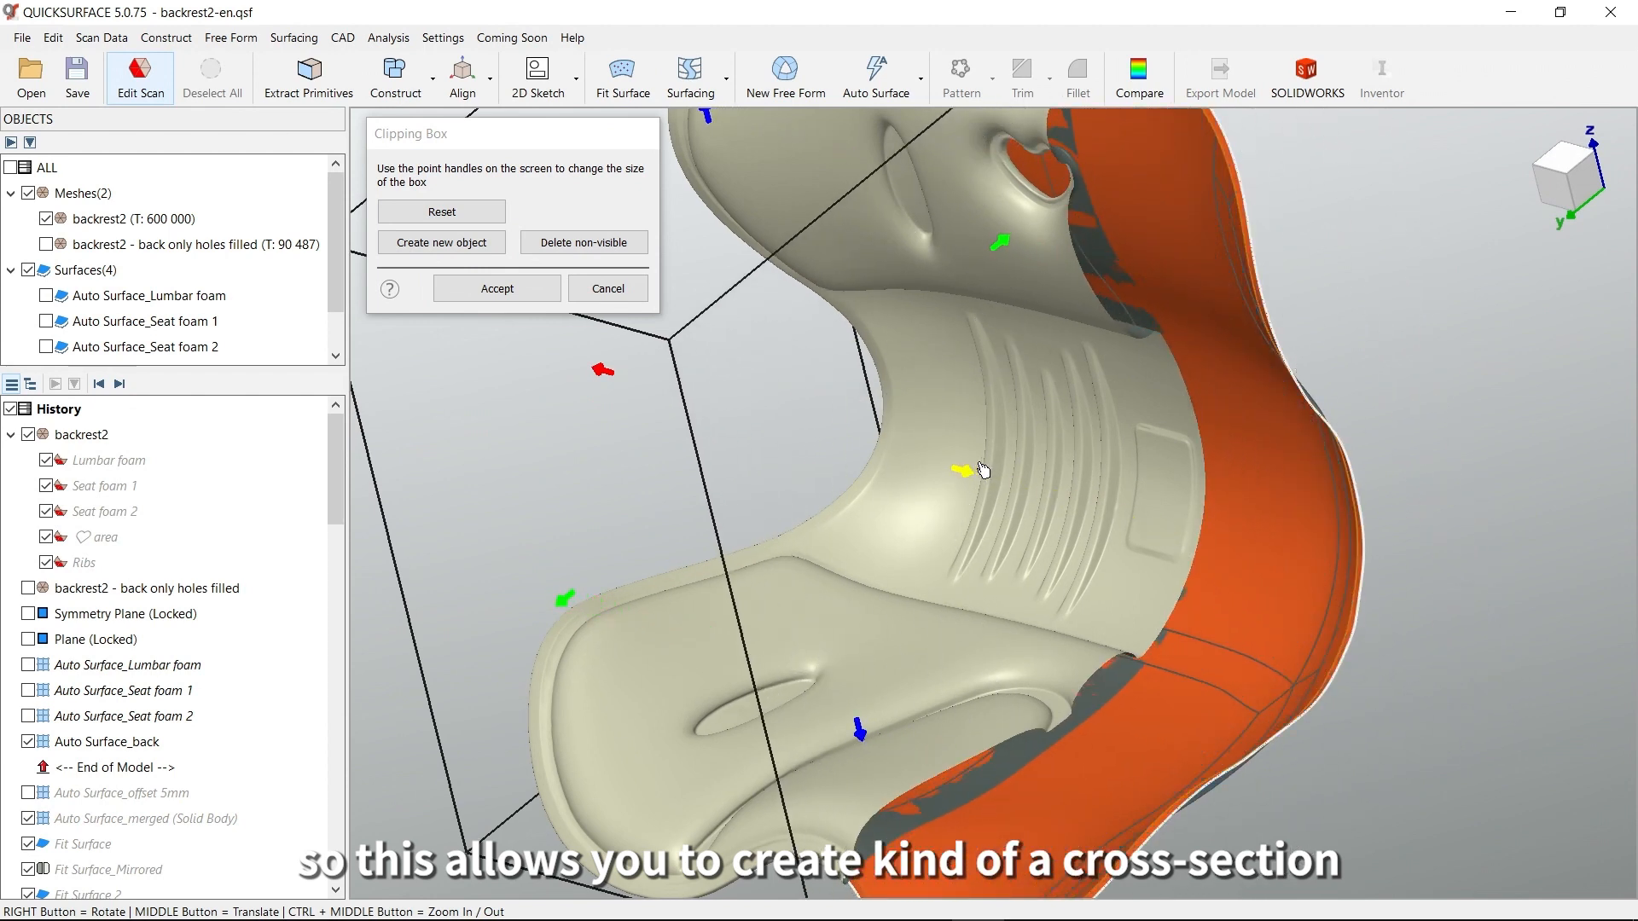
pyautogui.moveTo(1044, 503); pyautogui.dragTo(799, 584, button='right')
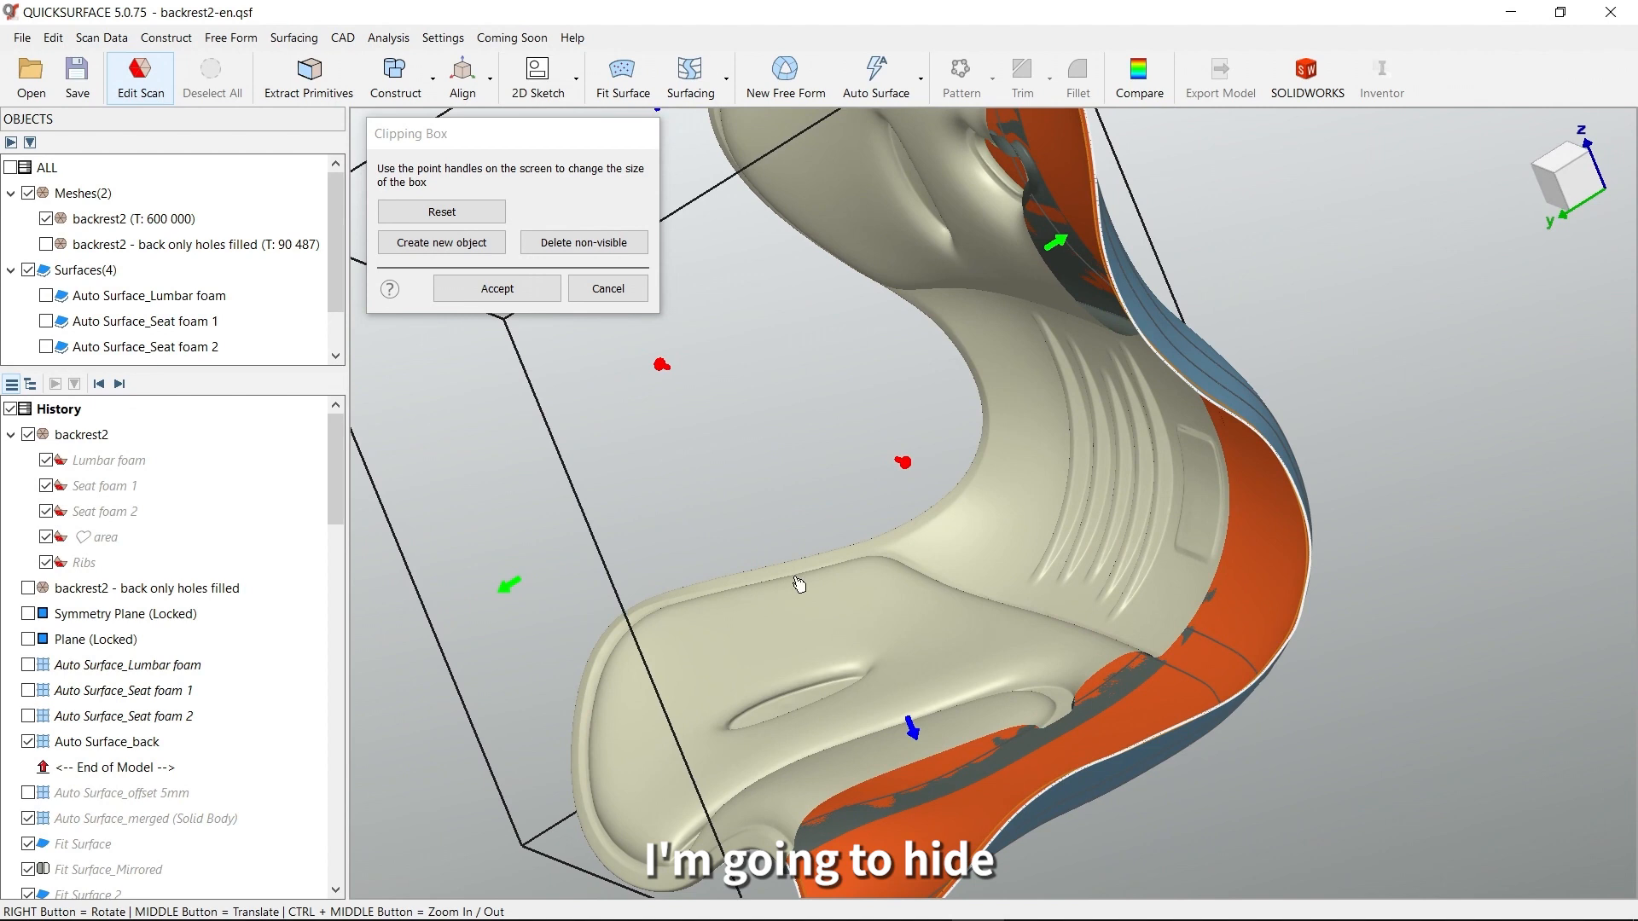
# Hide Auto Surface_back, check the clipped section of the mesh, and accept the Clipping Box
pyautogui.click(26, 743)
pyautogui.moveTo(1221, 576); pyautogui.dragTo(1218, 433, button='right')
pyautogui.scroll(4, 1226, 397)
pyautogui.moveTo(1115, 395); pyautogui.dragTo(1184, 398, button='right')
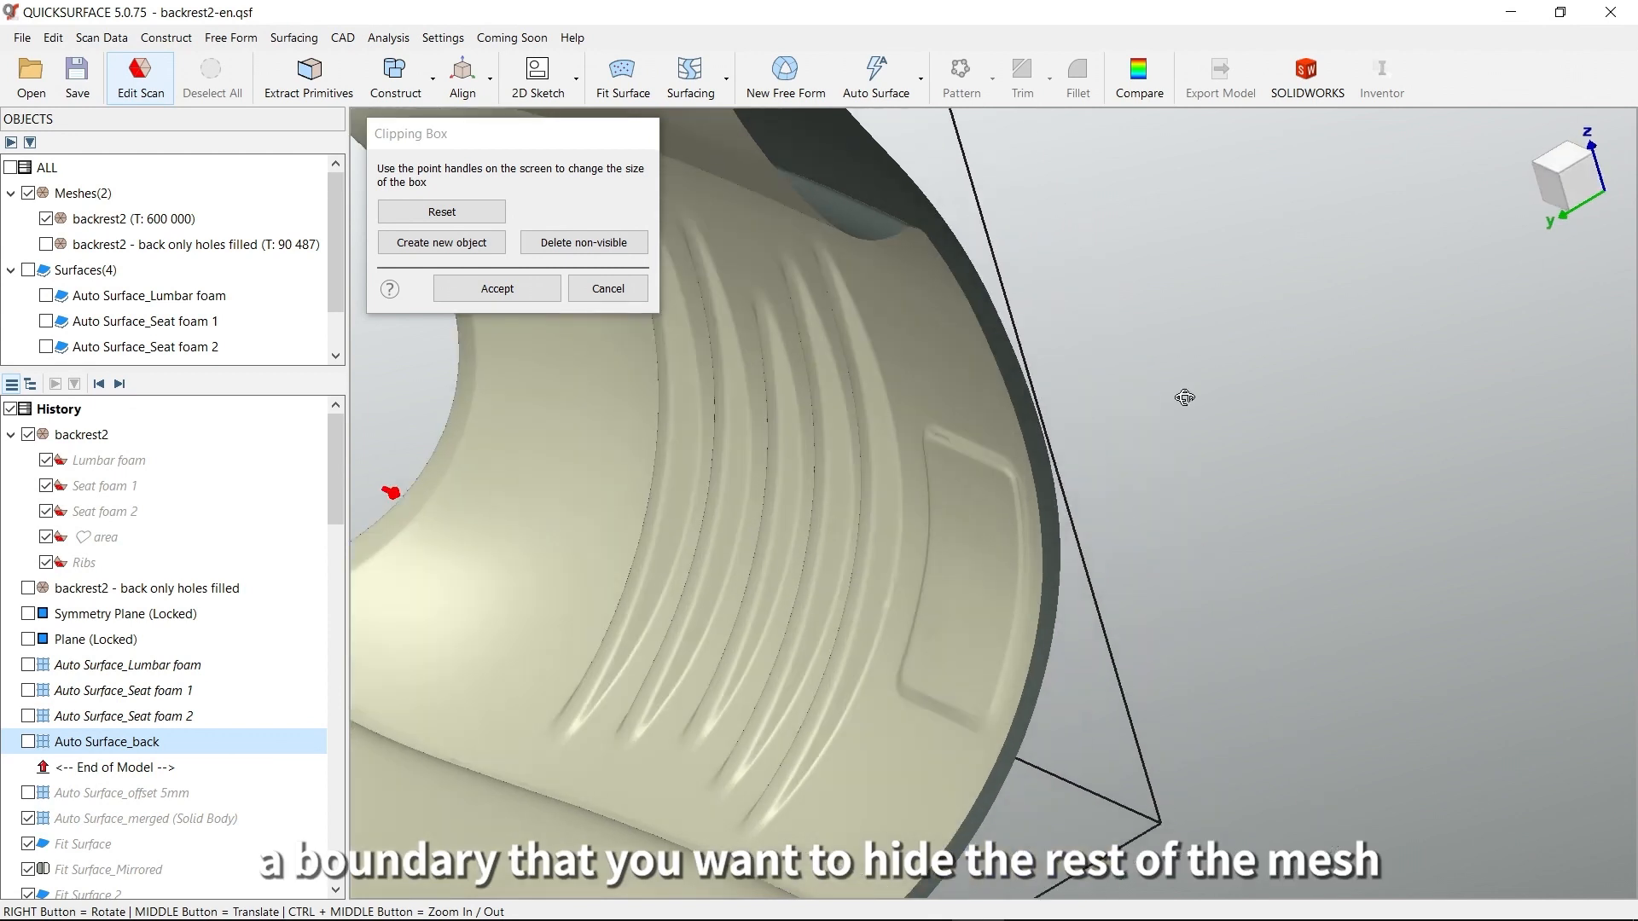
pyautogui.moveTo(978, 414); pyautogui.dragTo(1072, 406, button='right')
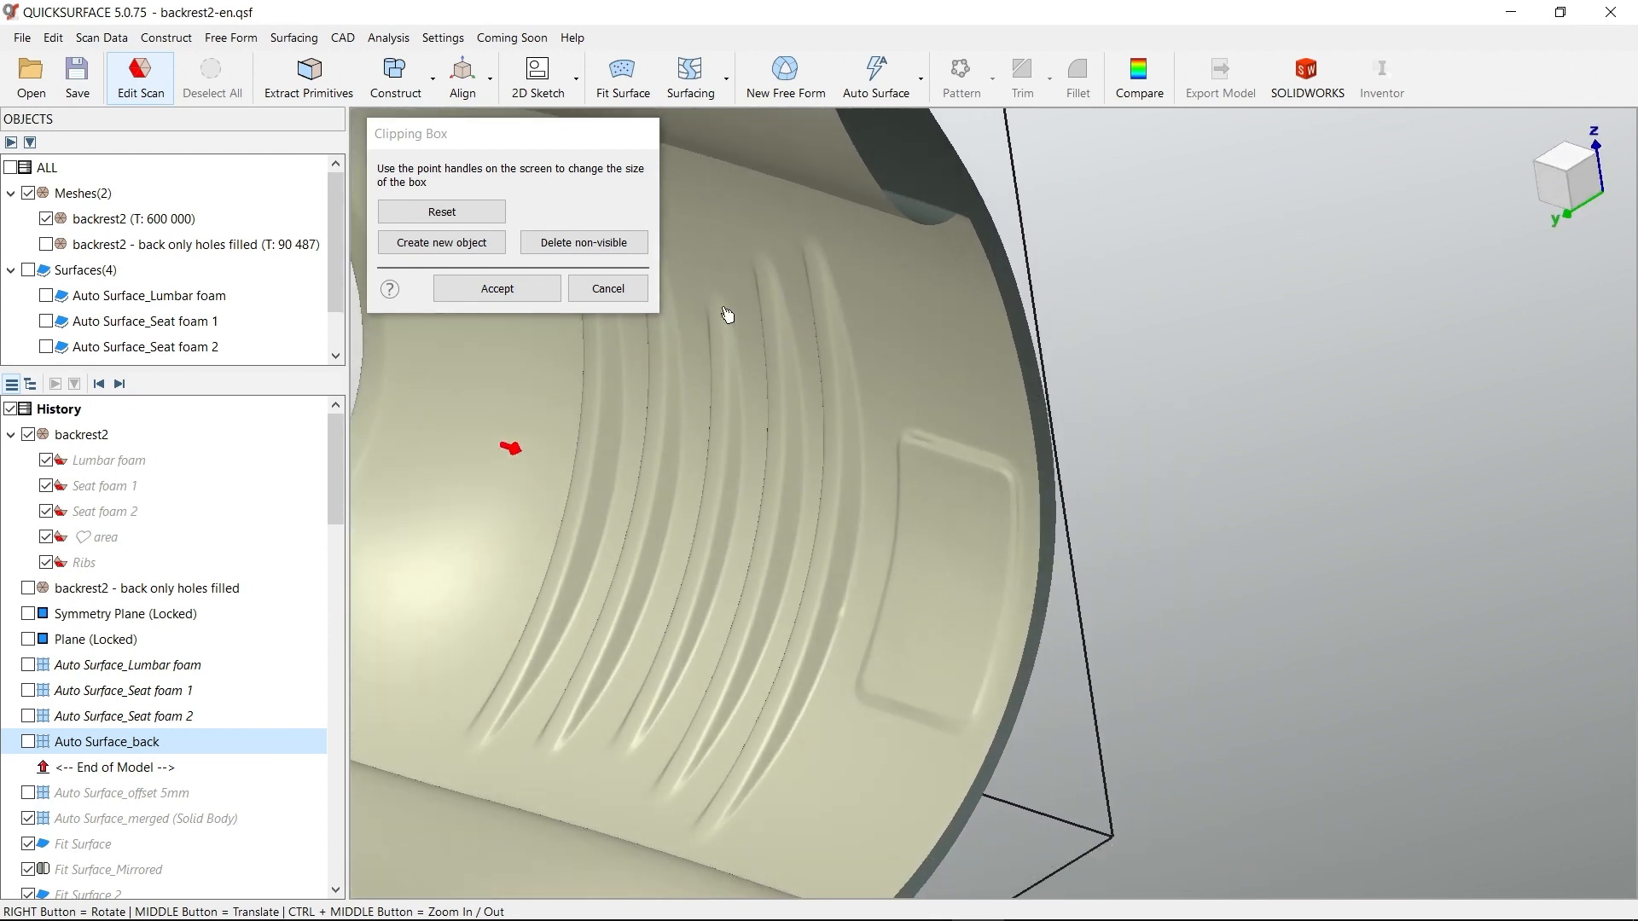
pyautogui.click(516, 295)
# Measure the body's thickness across the cut edge of the backrest mesh with a 3D distance, and close the measurement
pyautogui.moveTo(1100, 441); pyautogui.dragTo(1055, 409, button='right')
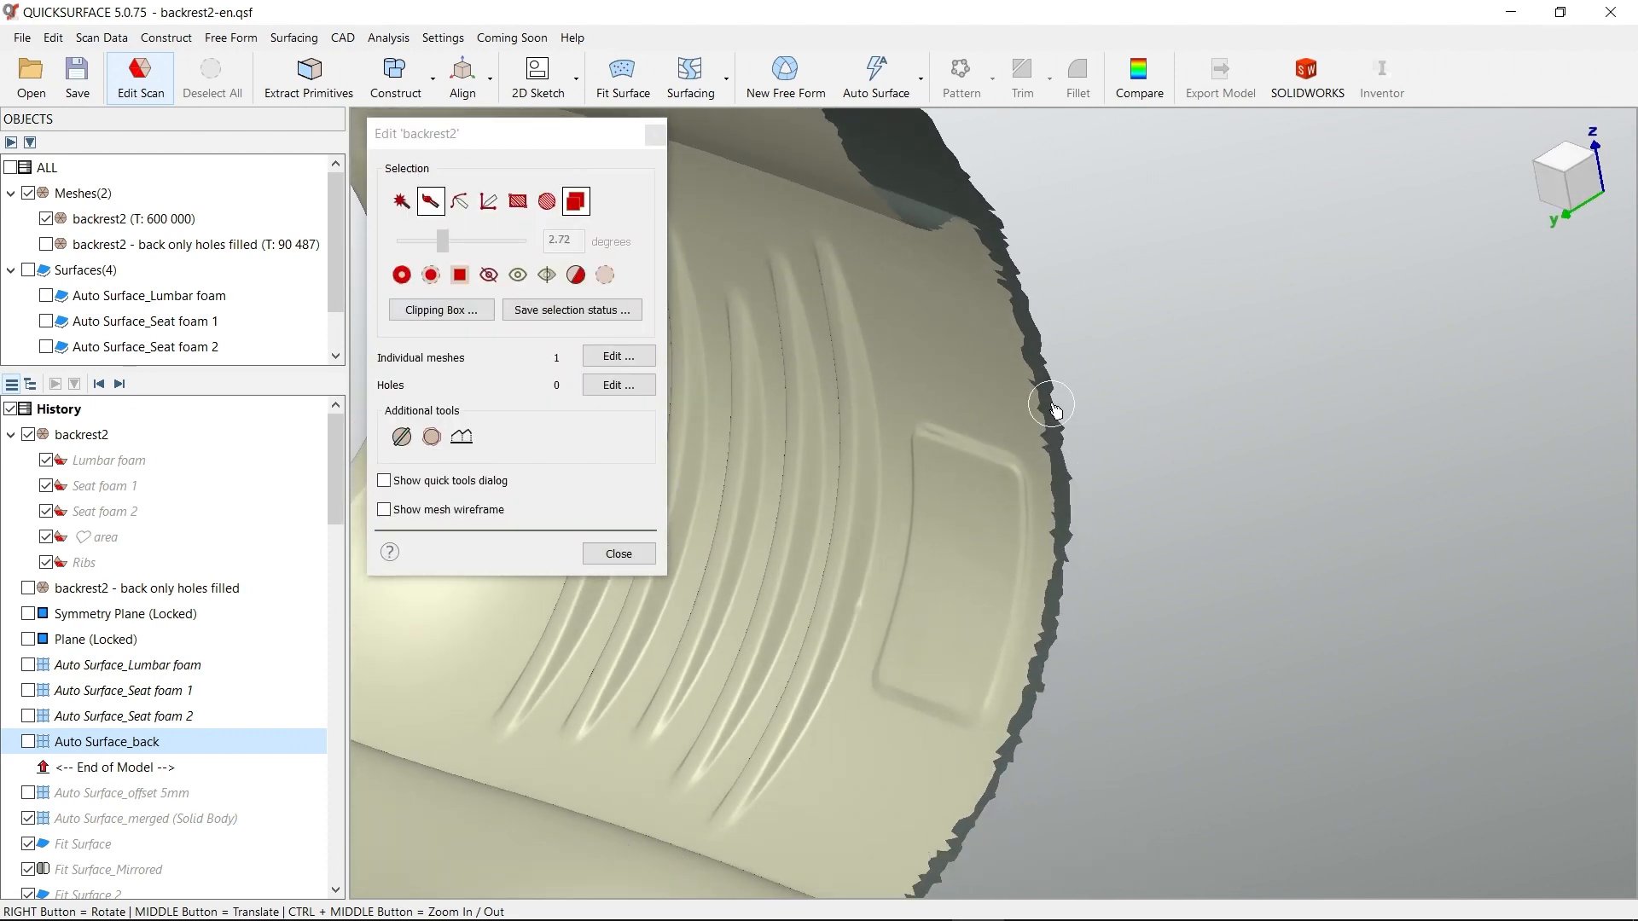
pyautogui.scroll(3, 1055, 409)
pyautogui.click(401, 41)
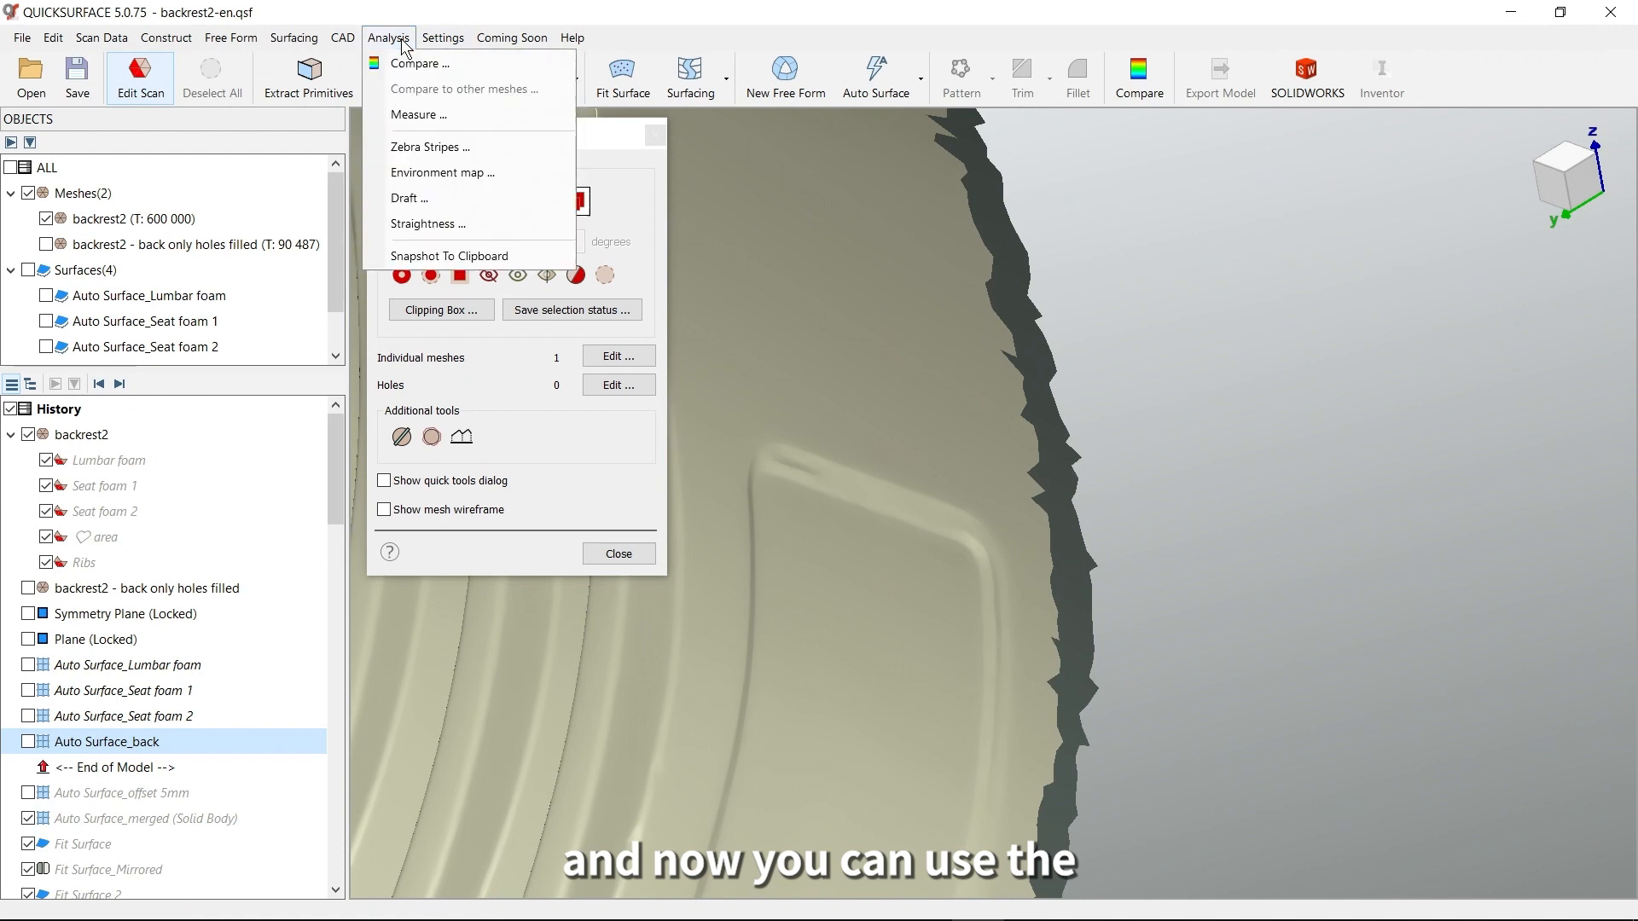
pyautogui.click(443, 116)
pyautogui.scroll(5, 1057, 384)
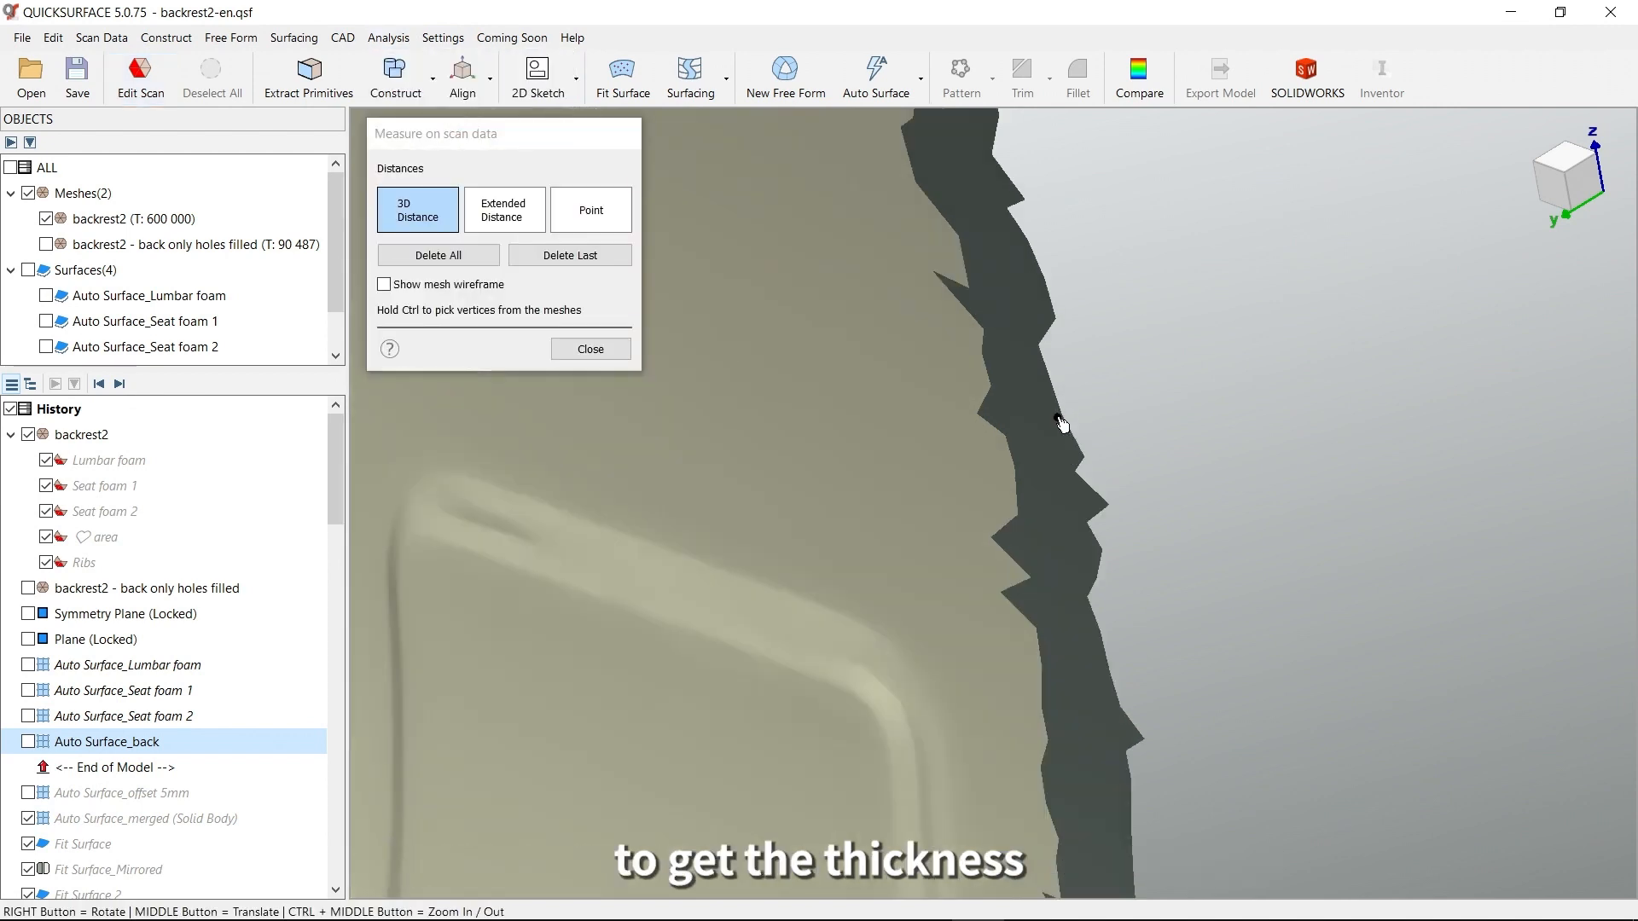
pyautogui.moveTo(979, 475); pyautogui.dragTo(888, 480, button='right')
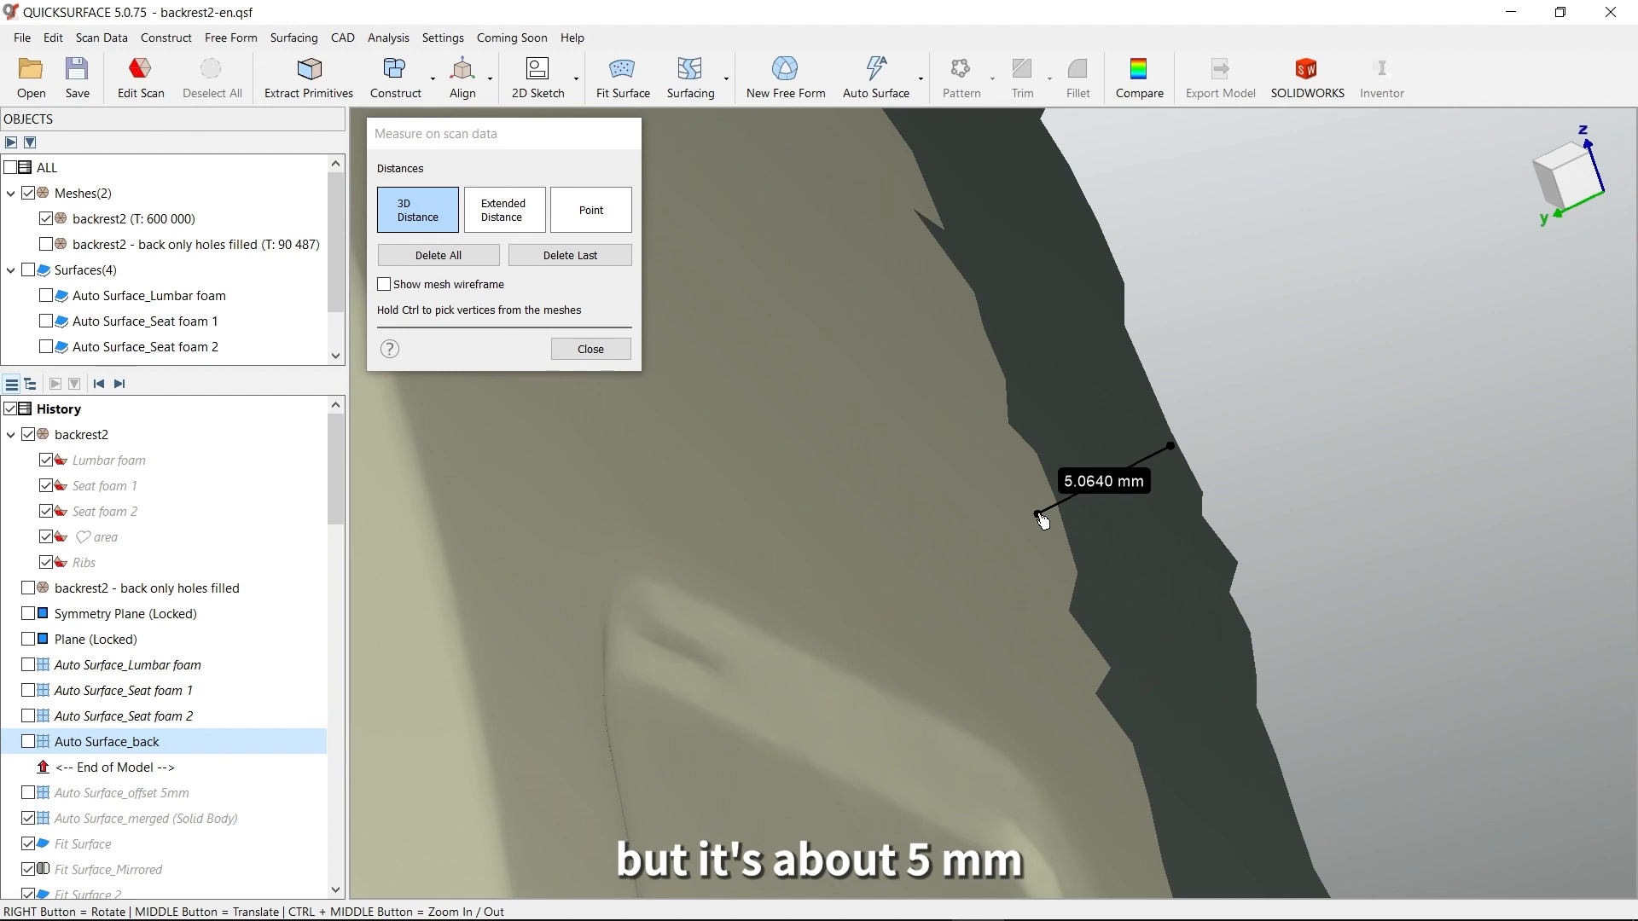
pyautogui.click(597, 354)
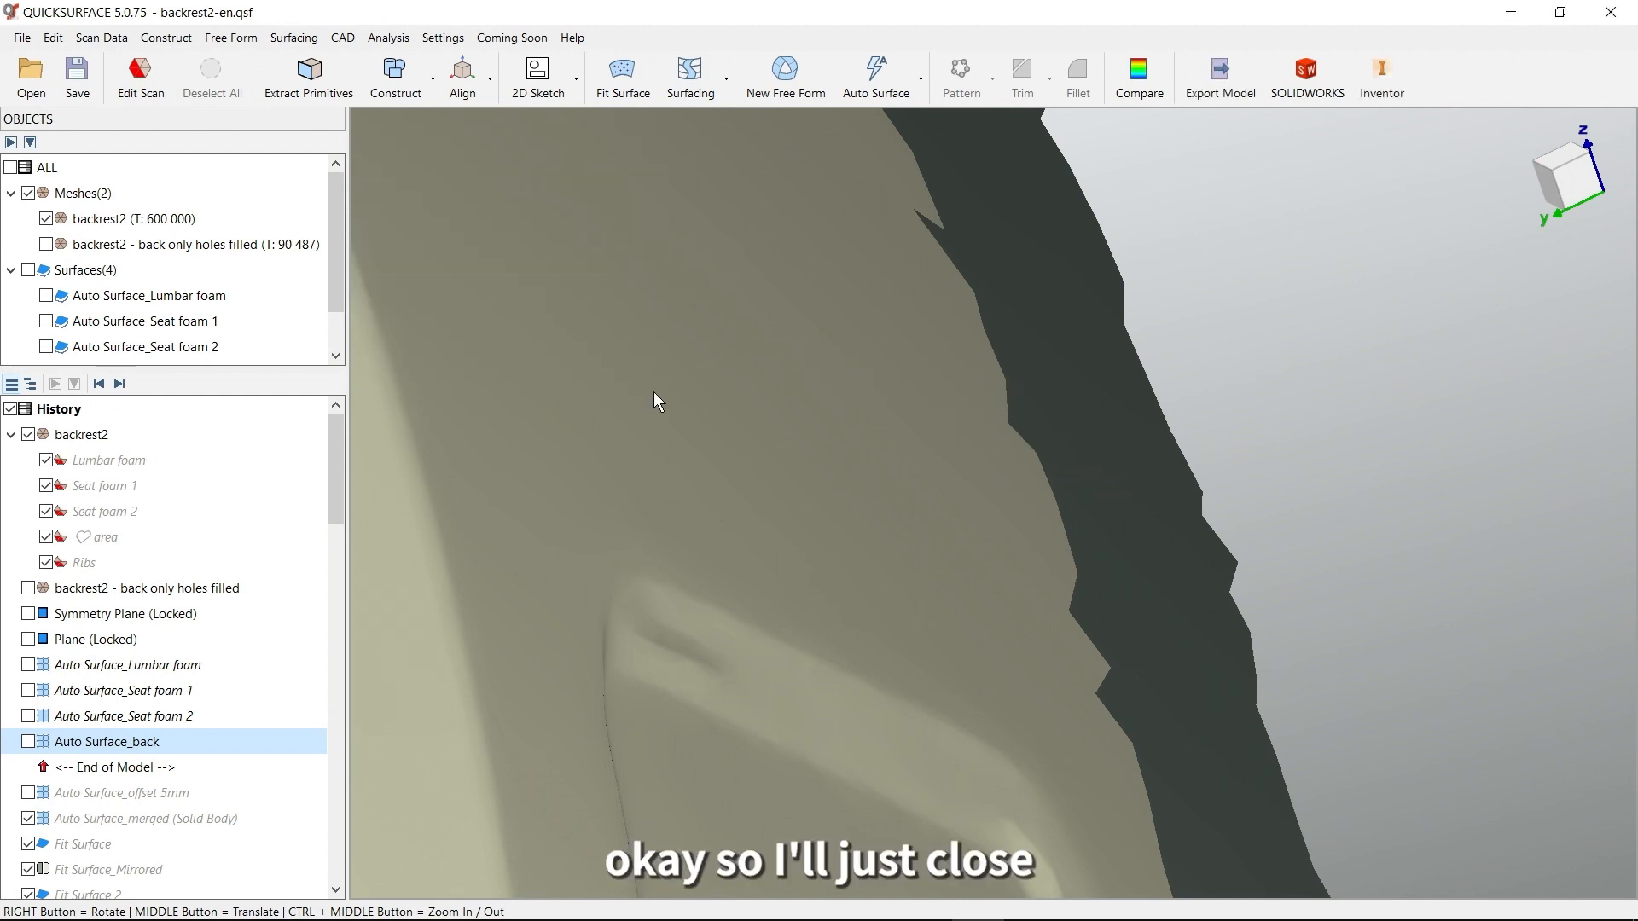
# Roll the history forward to include Auto Surface_offset 5mm and open that surface for editing
pyautogui.scroll(-6, 911, 522)
pyautogui.moveTo(980, 584); pyautogui.dragTo(1141, 462, button='middle')
pyautogui.scroll(-3, 1075, 505)
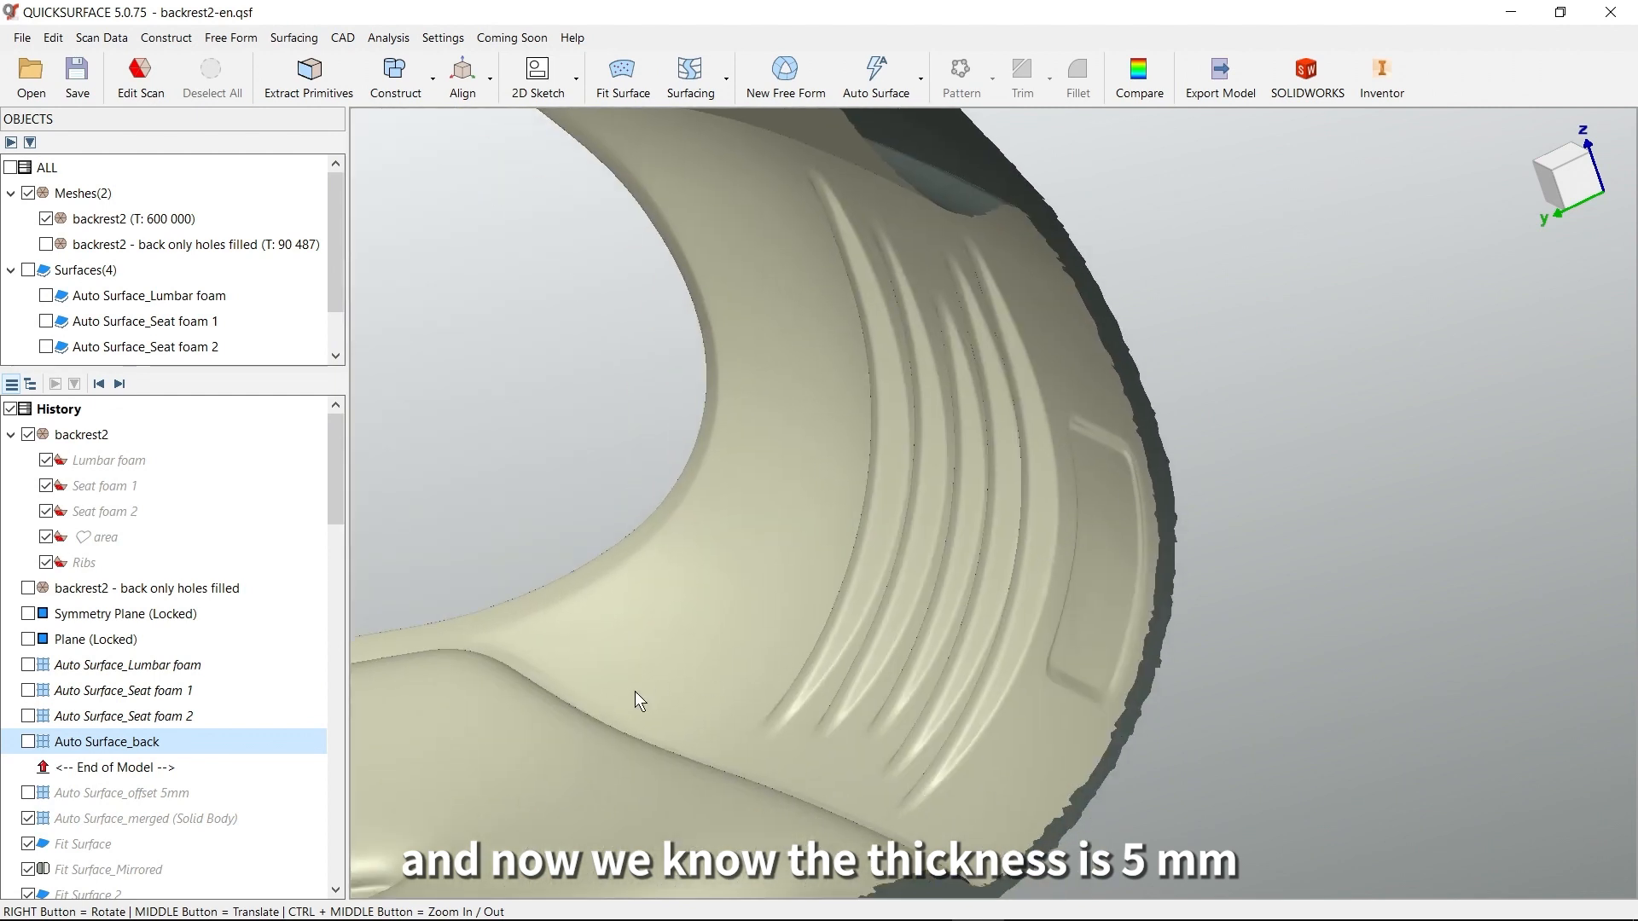
pyautogui.moveTo(635, 693); pyautogui.dragTo(755, 671, button='middle')
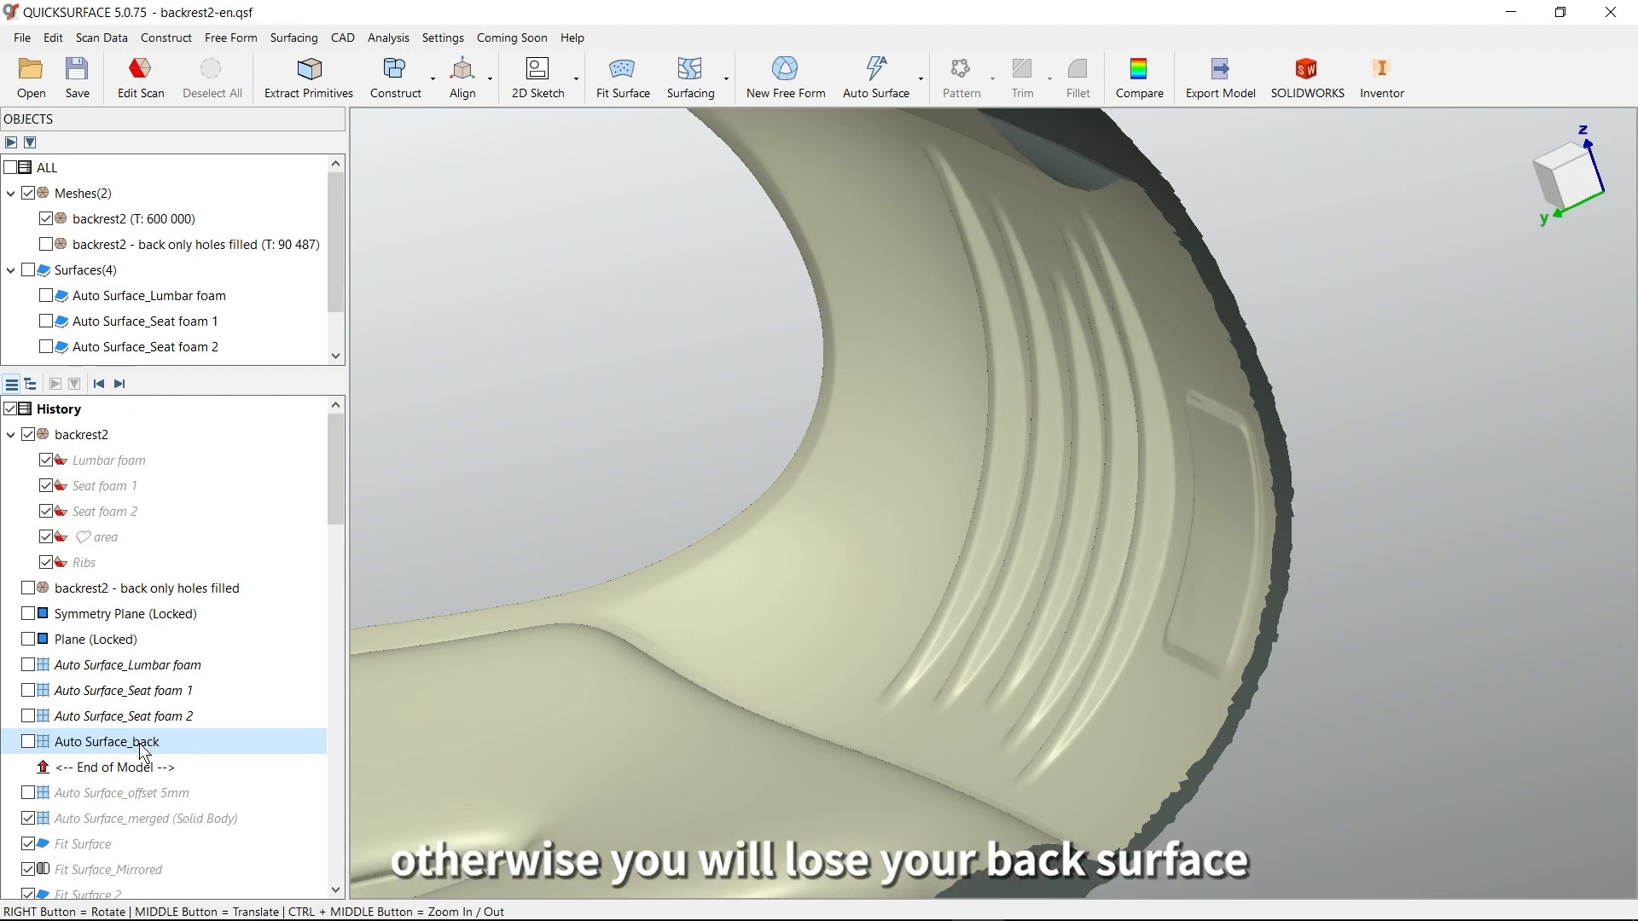
pyautogui.click(122, 386)
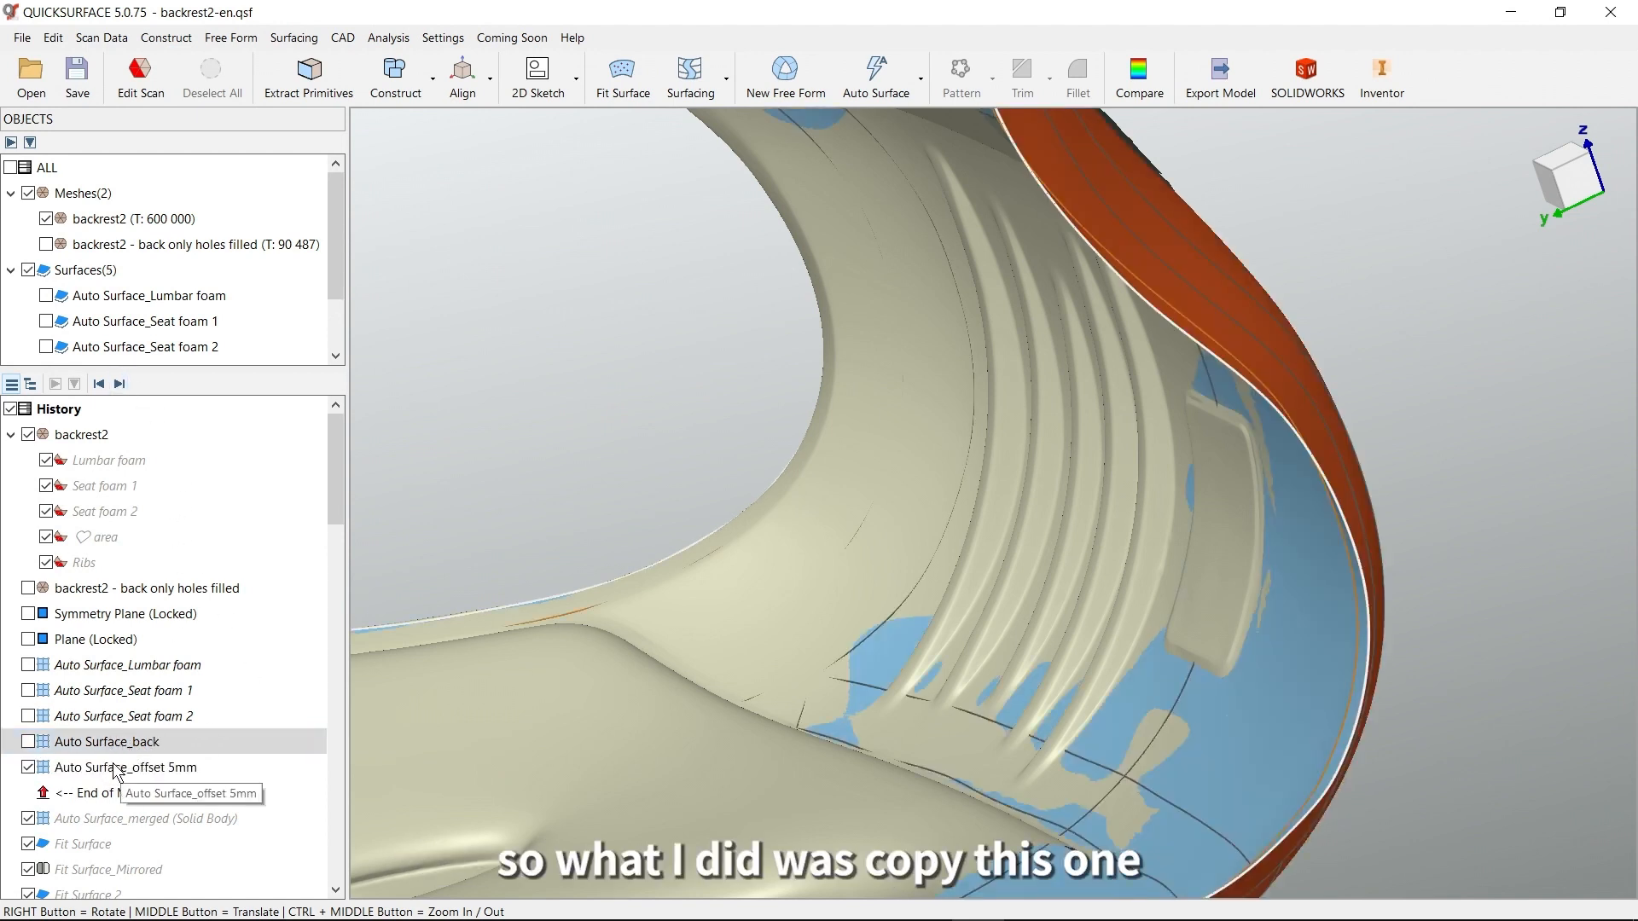
pyautogui.click(146, 770)
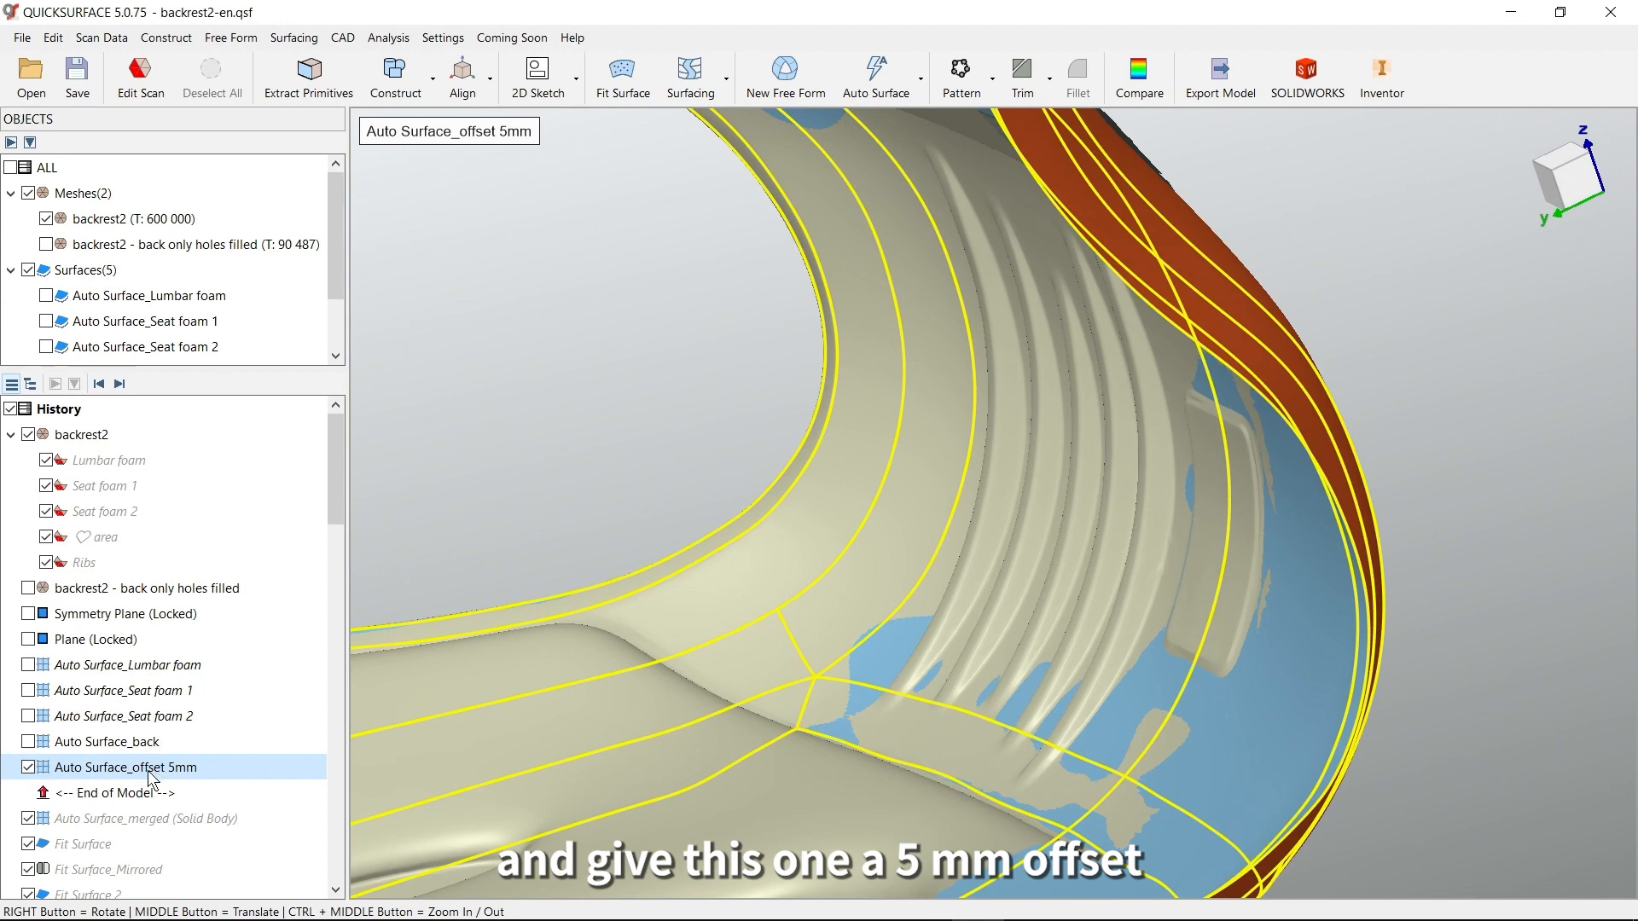
pyautogui.doubleClick(158, 770)
pyautogui.moveTo(879, 577); pyautogui.dragTo(898, 747, button='middle')
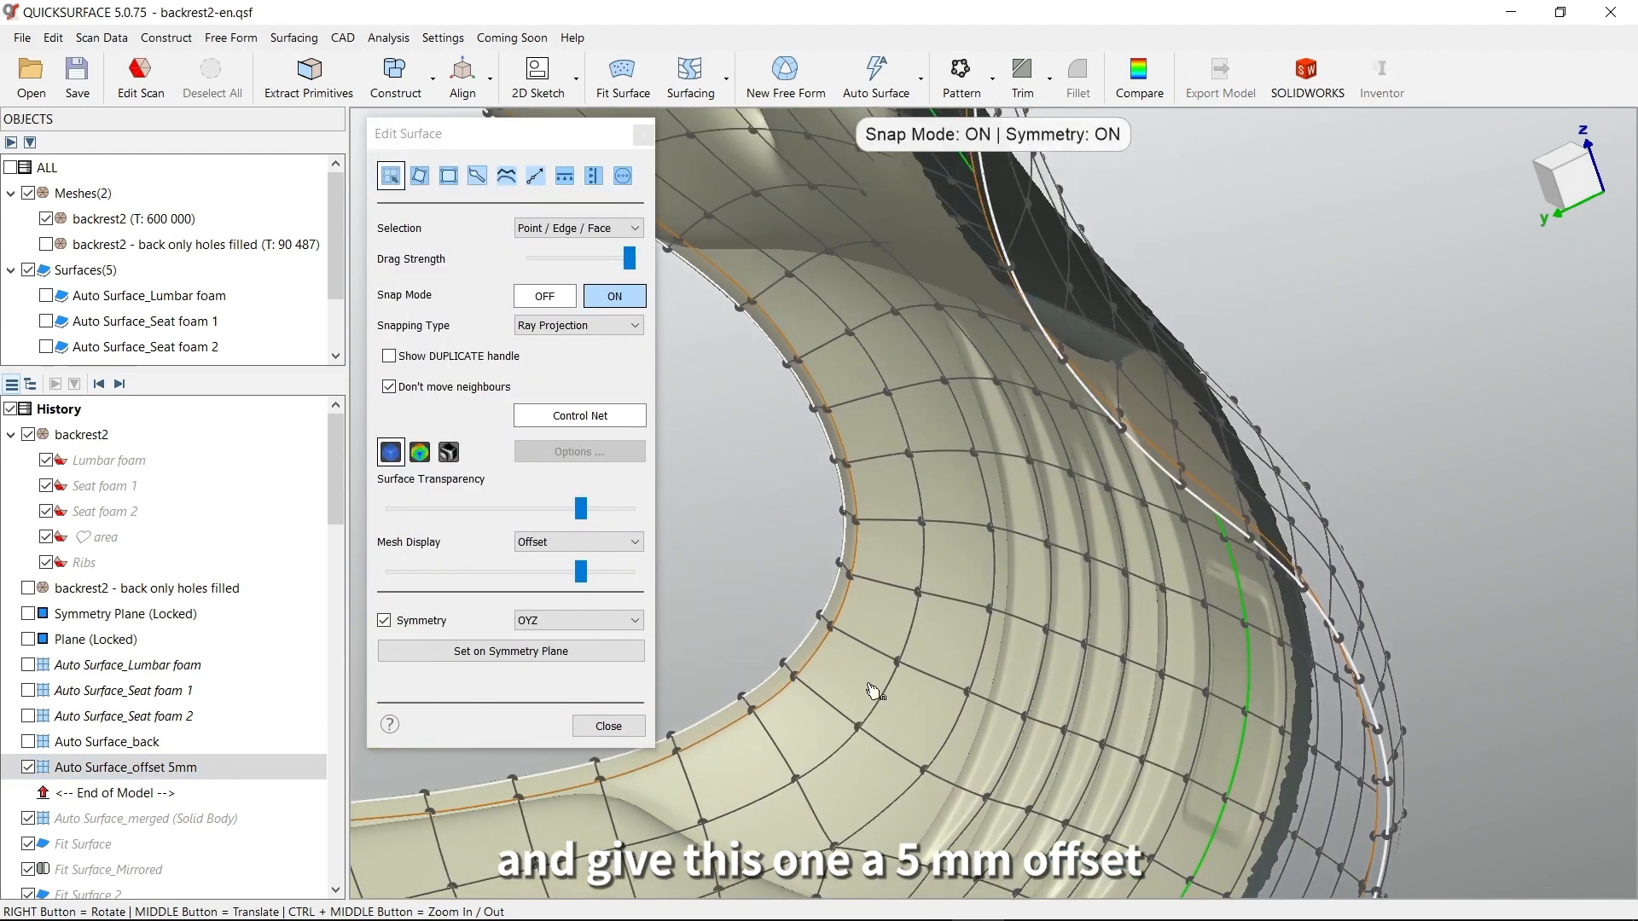
# Check the available surface operations, including Offset, view the front surface fully opaque, and close surface editing
pyautogui.click(623, 176)
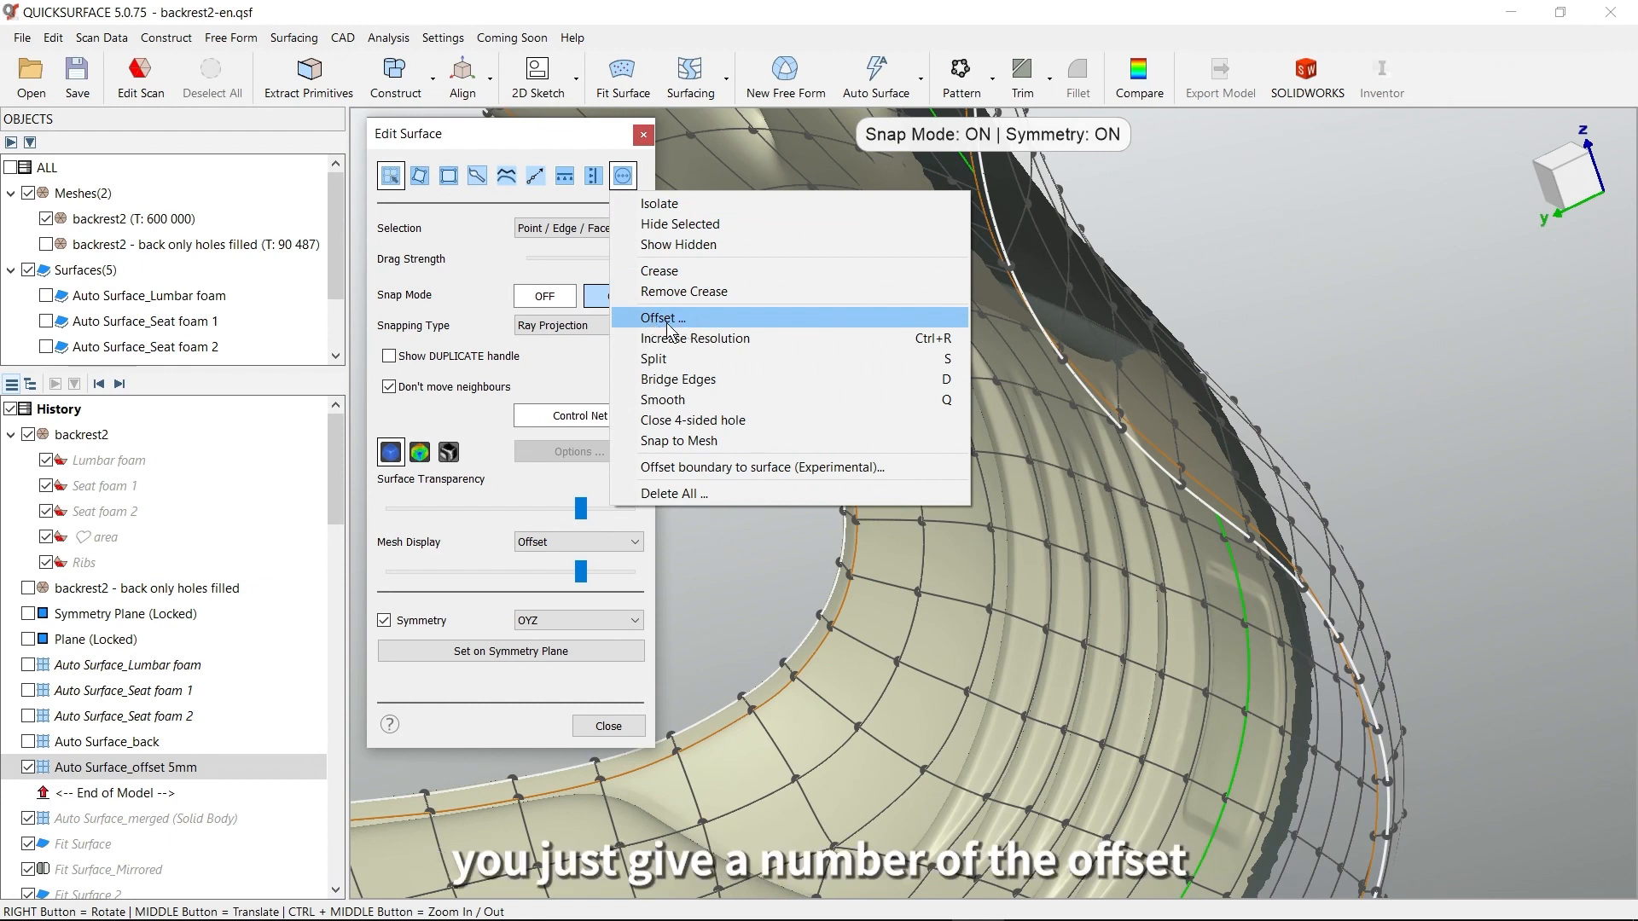
pyautogui.click(543, 140)
pyautogui.moveTo(925, 491); pyautogui.dragTo(1108, 493, button='right')
pyautogui.scroll(-4, 1108, 494)
pyautogui.moveTo(1223, 546); pyautogui.dragTo(1218, 563, button='right')
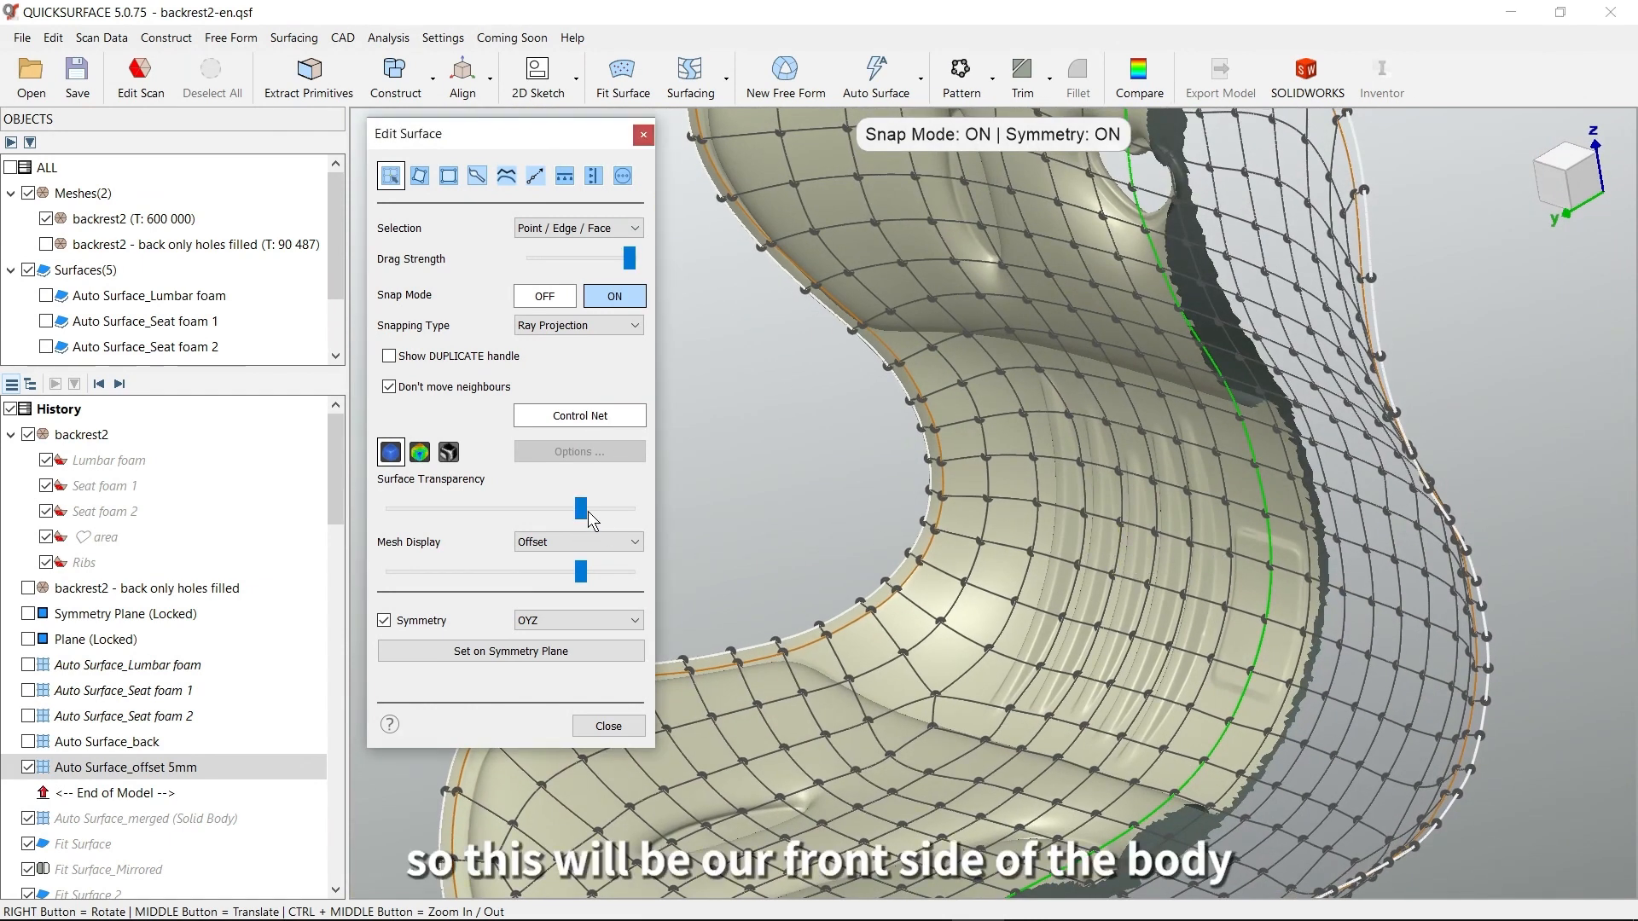
pyautogui.moveTo(581, 509); pyautogui.dragTo(649, 520)
pyautogui.moveTo(1101, 550); pyautogui.dragTo(1263, 562, button='right')
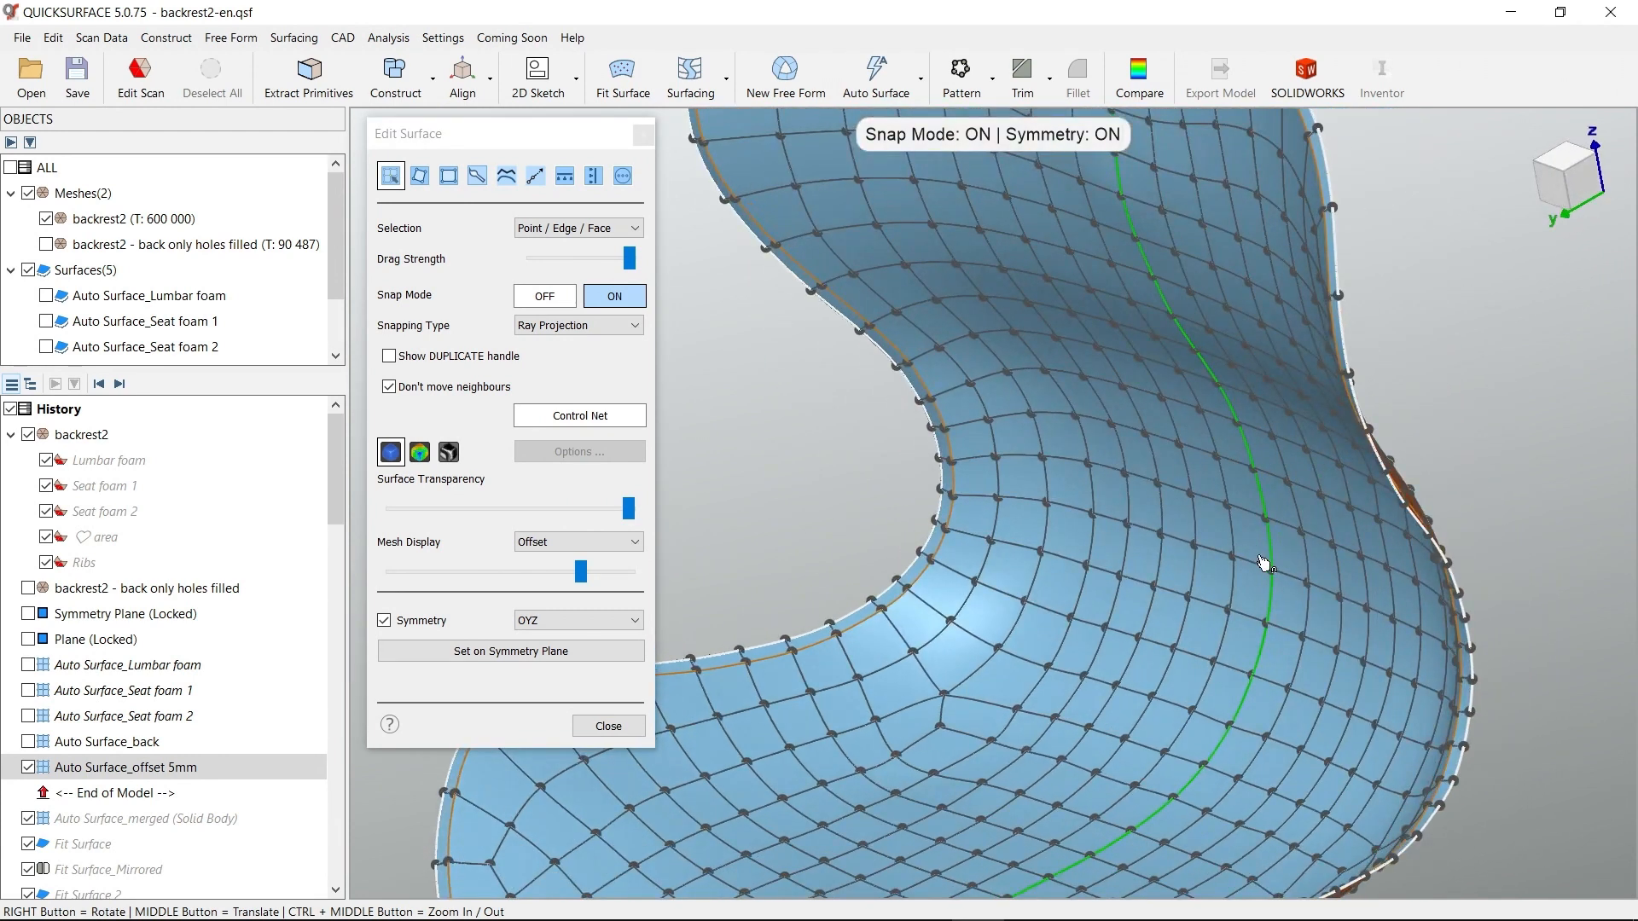
pyautogui.click(127, 218)
pyautogui.click(607, 727)
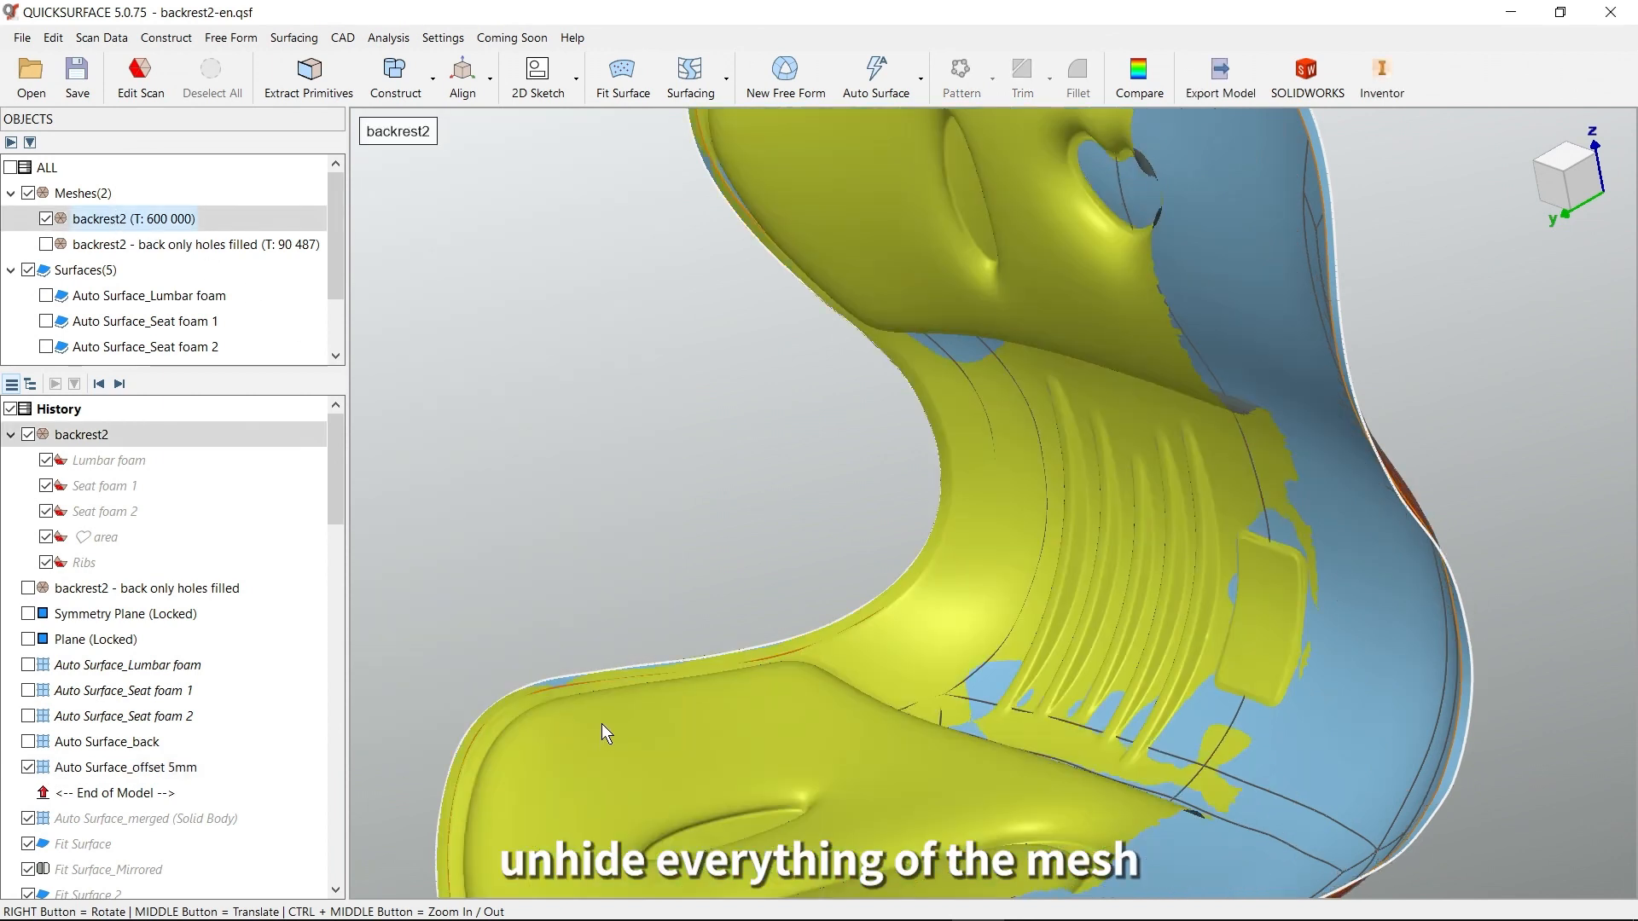
# Edit the backrest2 scan to show all of its hidden mesh areas again, and close scan editing
pyautogui.doubleClick(128, 220)
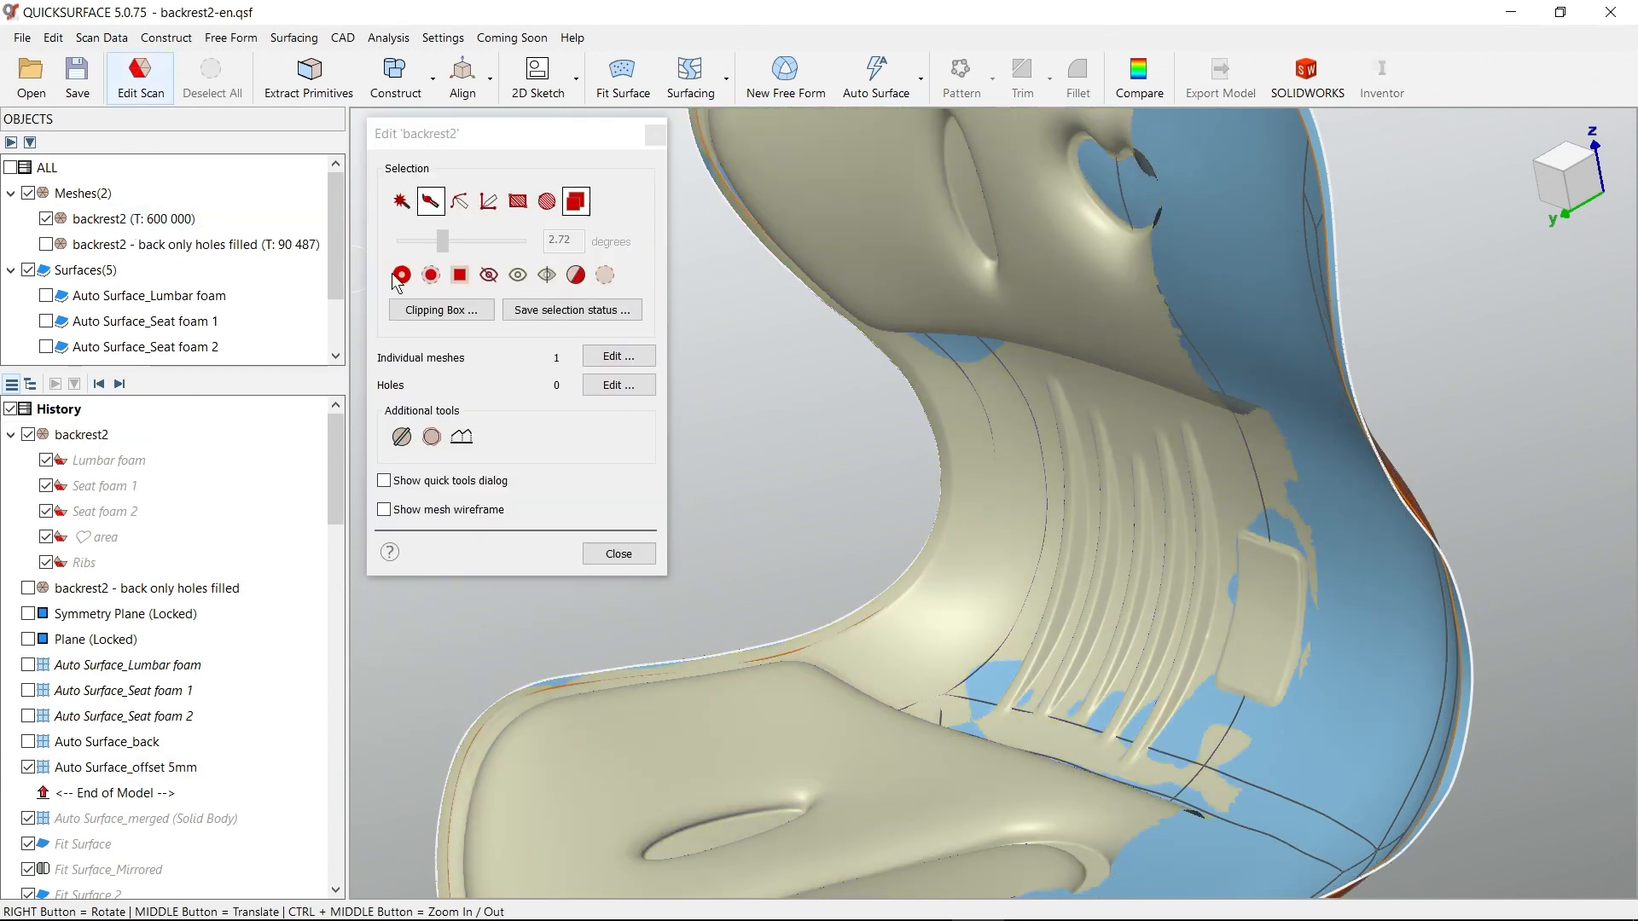
pyautogui.click(517, 275)
pyautogui.moveTo(1022, 486); pyautogui.dragTo(1110, 493, button='right')
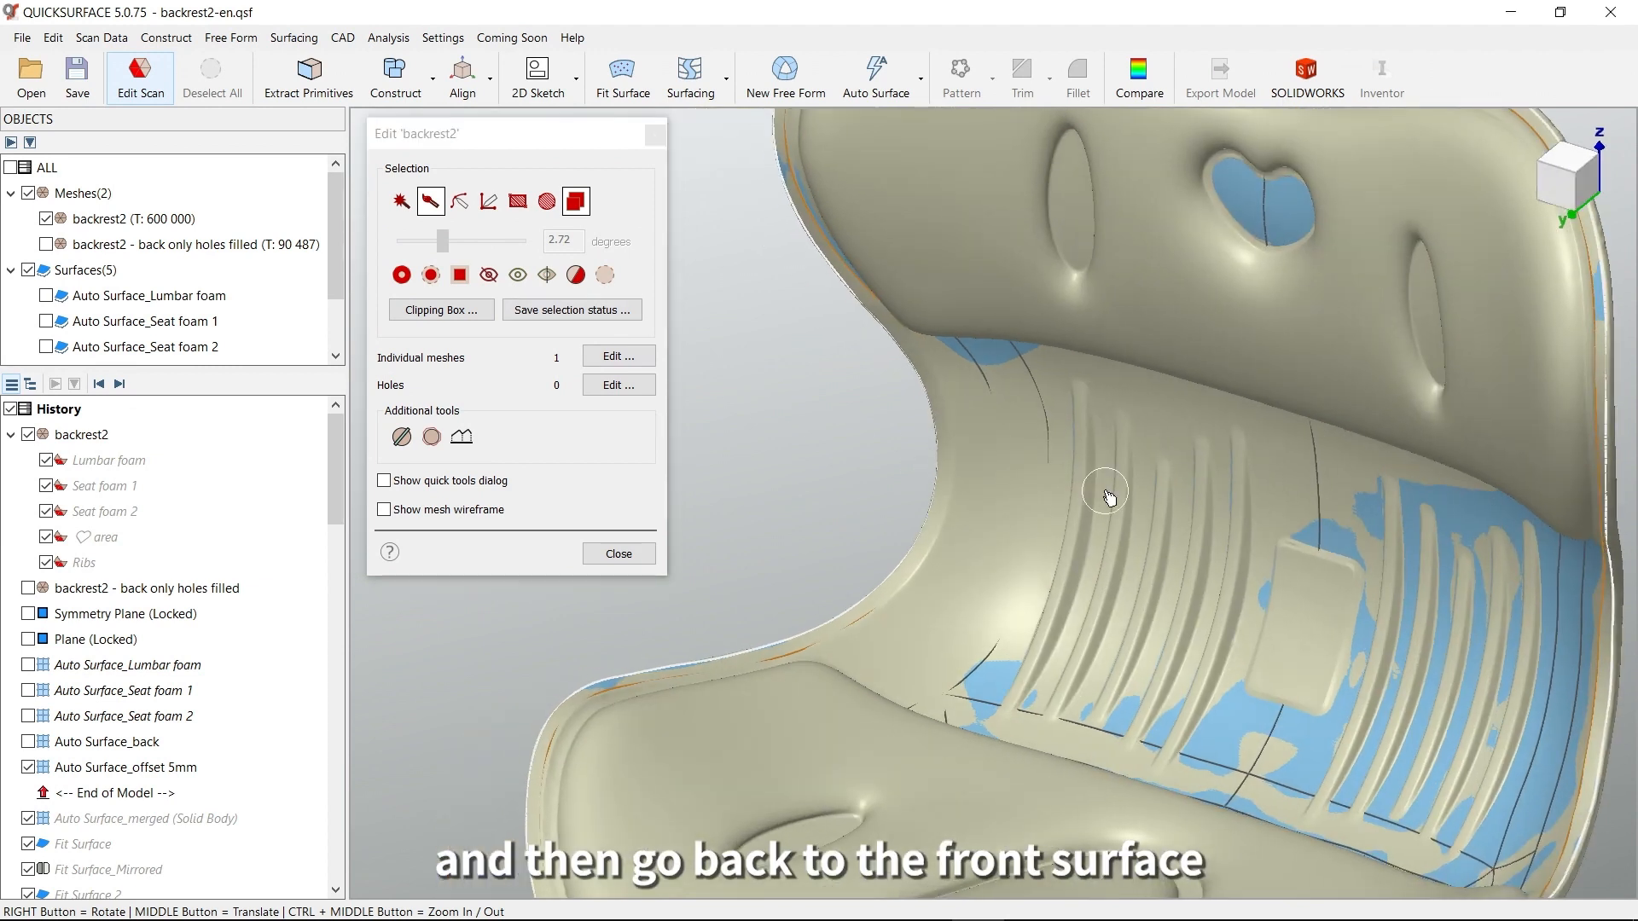
pyautogui.moveTo(1156, 509); pyautogui.dragTo(1070, 444, button='middle')
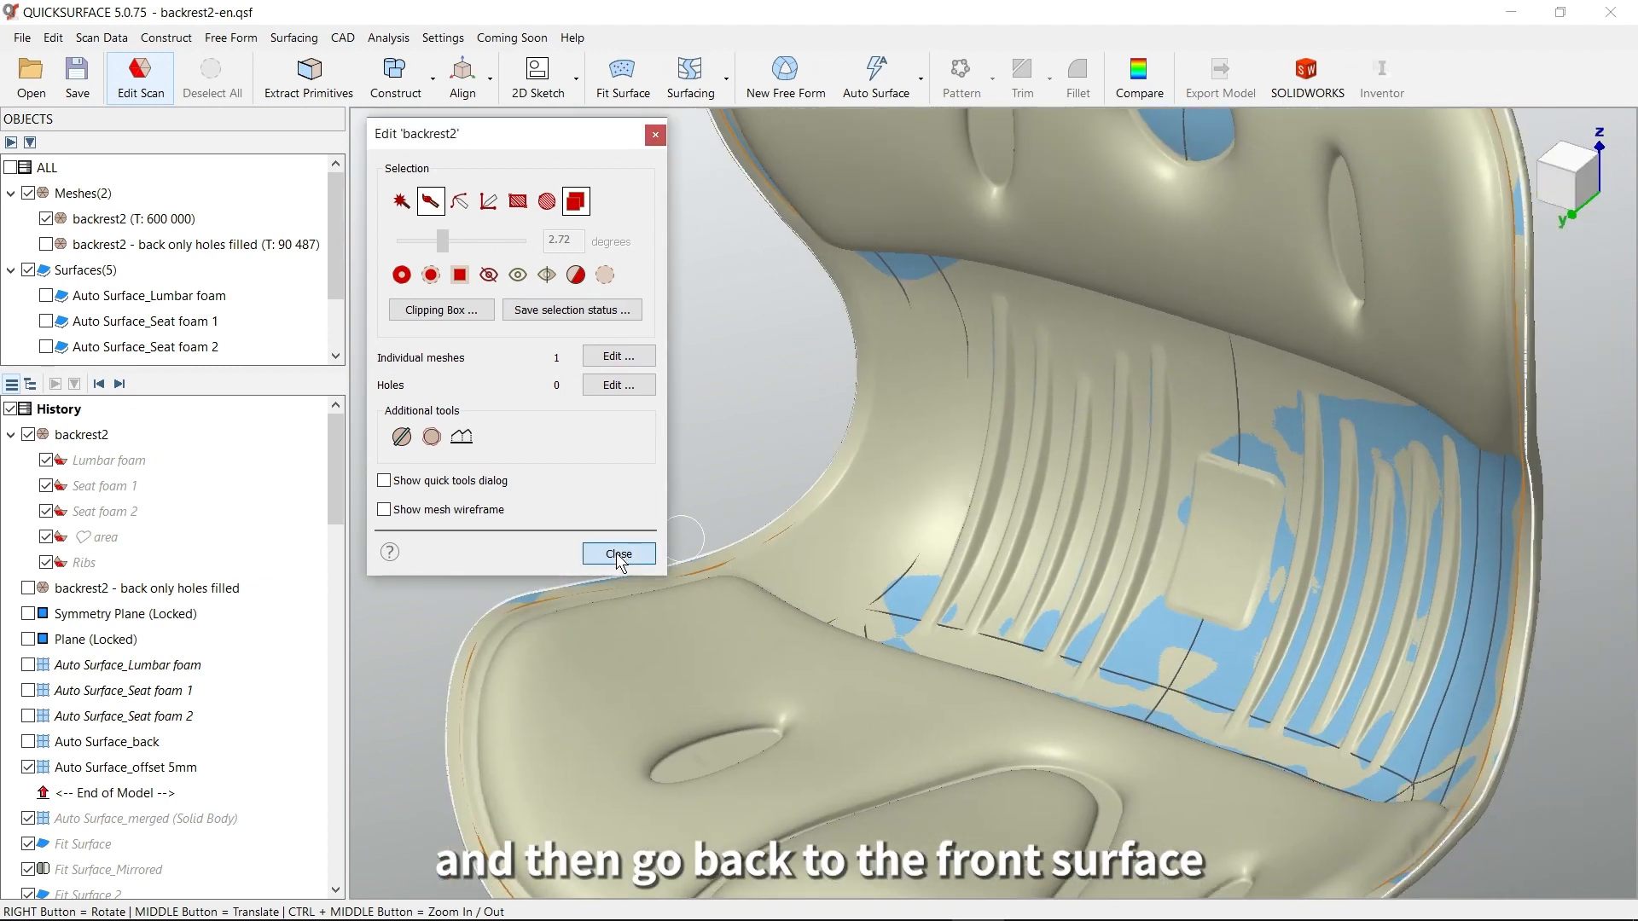
pyautogui.click(618, 554)
# Open Auto Surface_offset 5mm for editing and examine its deviation color map around the rim and heart-shaped hole
pyautogui.doubleClick(128, 775)
pyautogui.moveTo(964, 631)
pyautogui.mouseDown(button='right')
pyautogui.moveTo(943, 653)
pyautogui.moveTo(959, 648)
pyautogui.mouseUp(button='right')
pyautogui.moveTo(956, 626); pyautogui.dragTo(1076, 541, button='middle')
pyautogui.click(419, 454)
pyautogui.moveTo(1177, 545); pyautogui.dragTo(1263, 516, button='right')
pyautogui.scroll(5, 1282, 359)
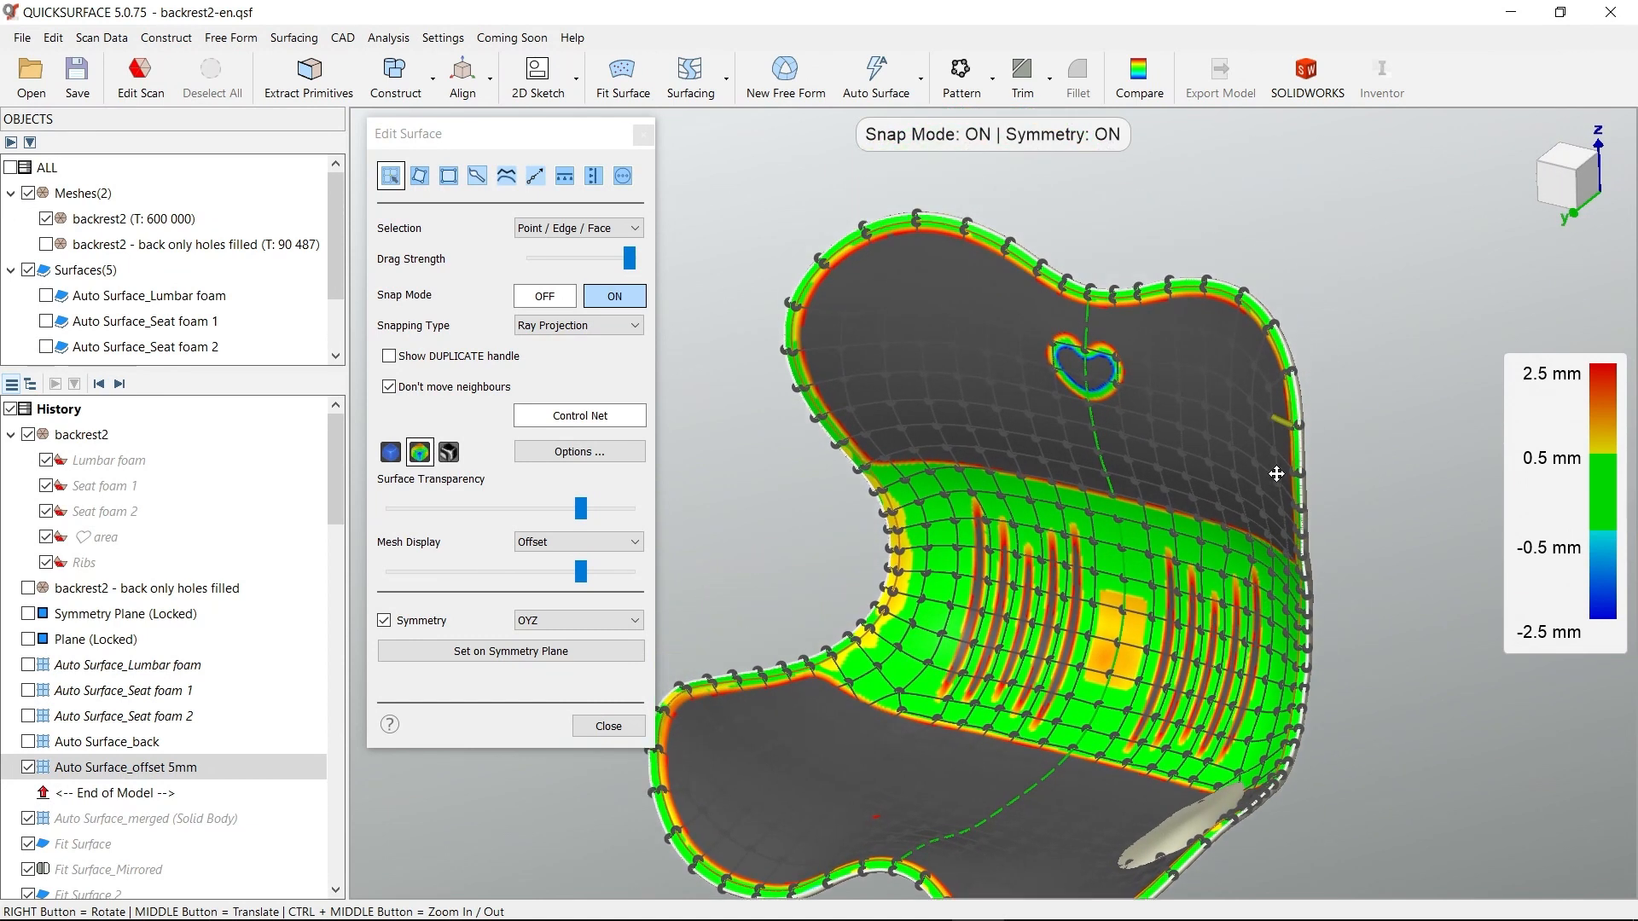
pyautogui.moveTo(1365, 396); pyautogui.dragTo(1406, 402, button='right')
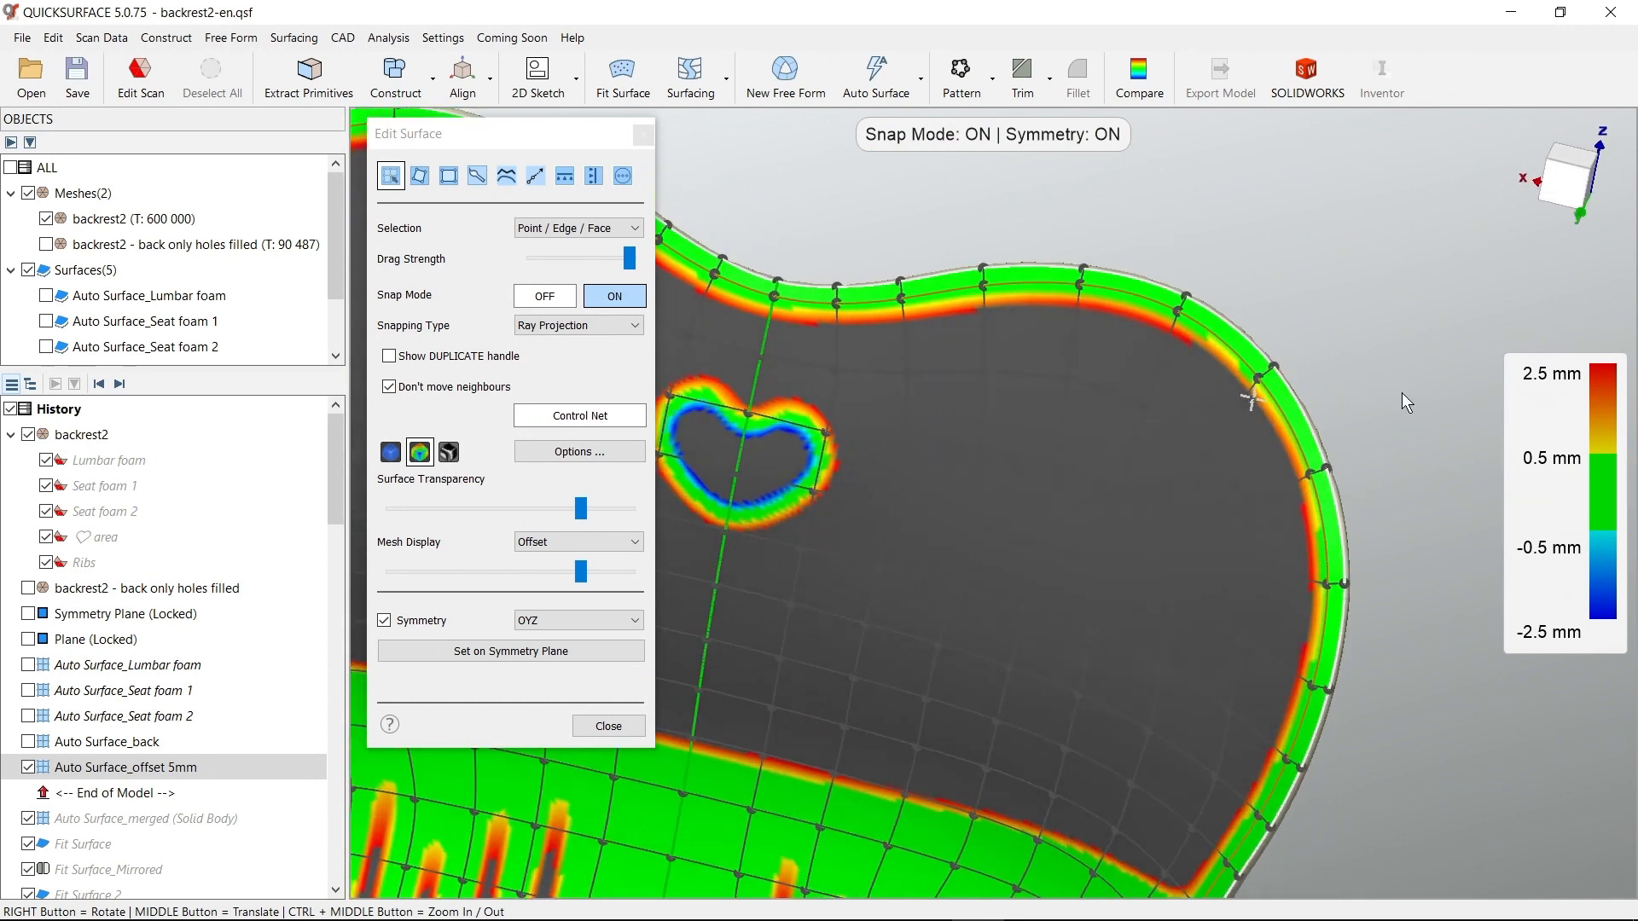
pyautogui.moveTo(1141, 439); pyautogui.dragTo(1180, 516, button='middle')
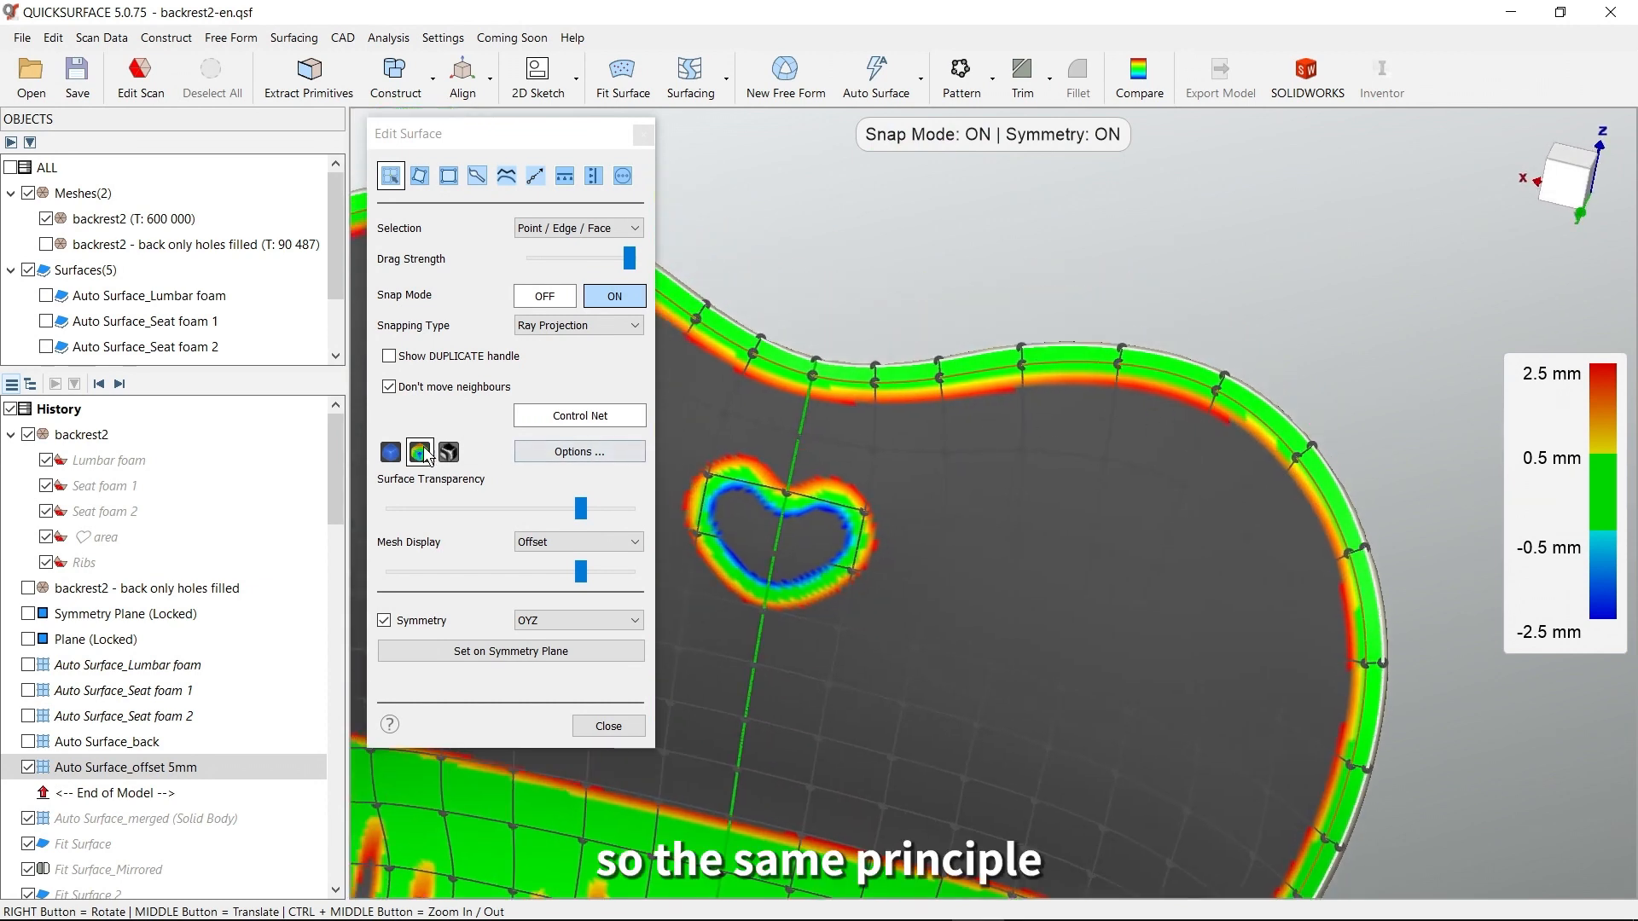
# Return to the plain surface display, make the surface nearly transparent, and examine the creased edges along the upper rim
pyautogui.click(389, 455)
pyautogui.moveTo(581, 509); pyautogui.dragTo(424, 512)
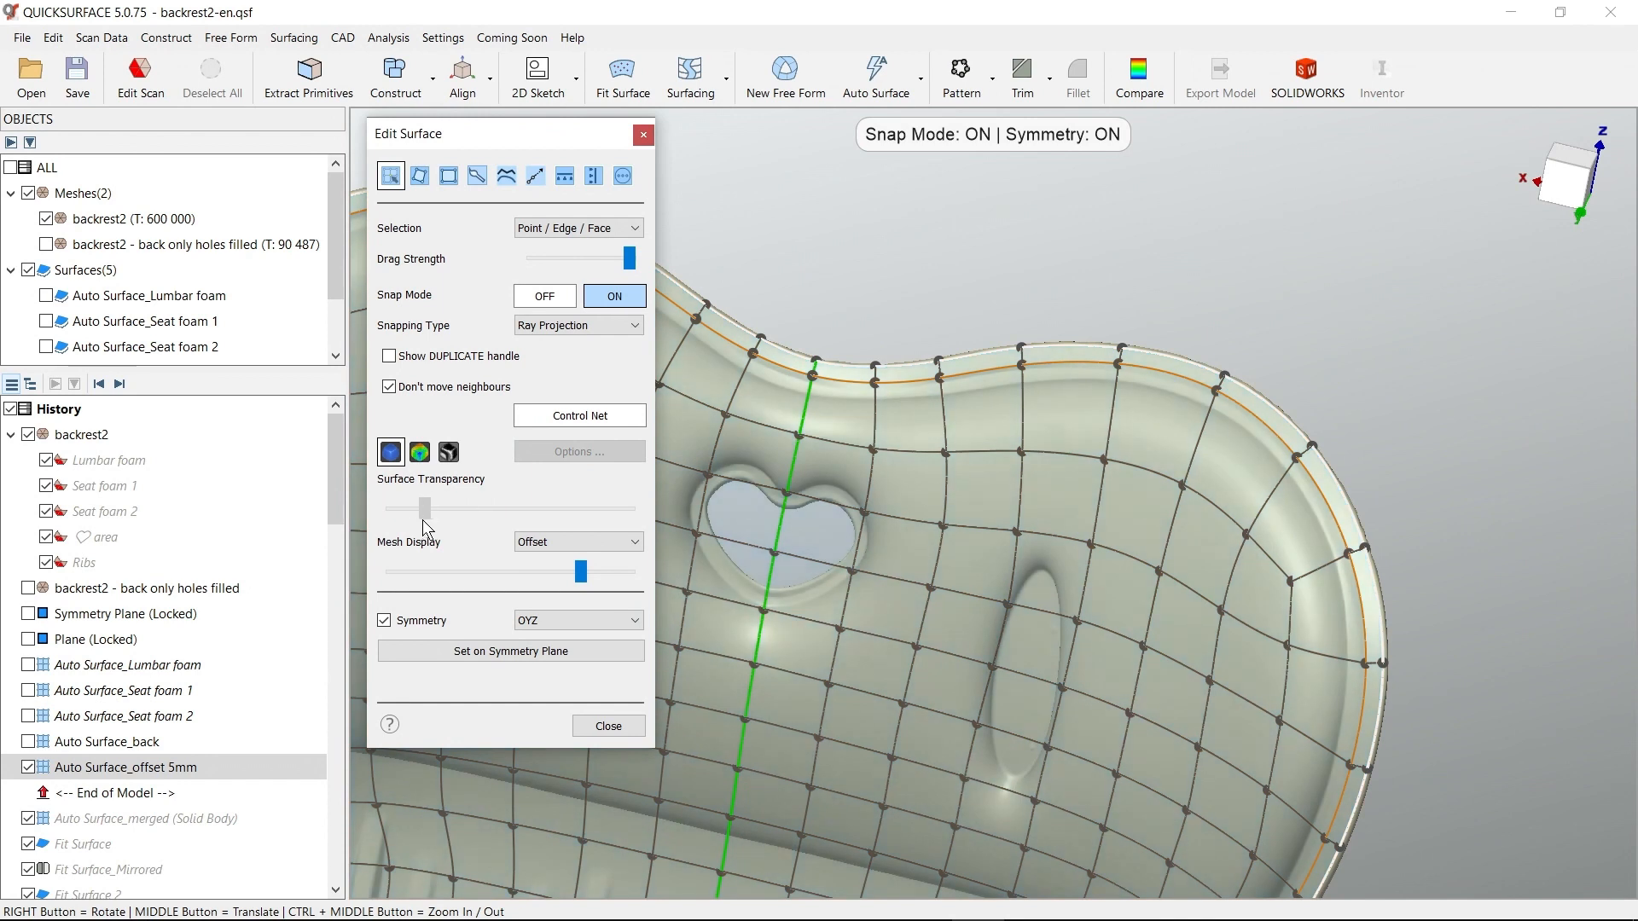
pyautogui.moveTo(1225, 512); pyautogui.dragTo(1263, 471, button='right')
pyautogui.moveTo(1317, 483); pyautogui.dragTo(1373, 343, button='middle')
pyautogui.scroll(5, 1373, 341)
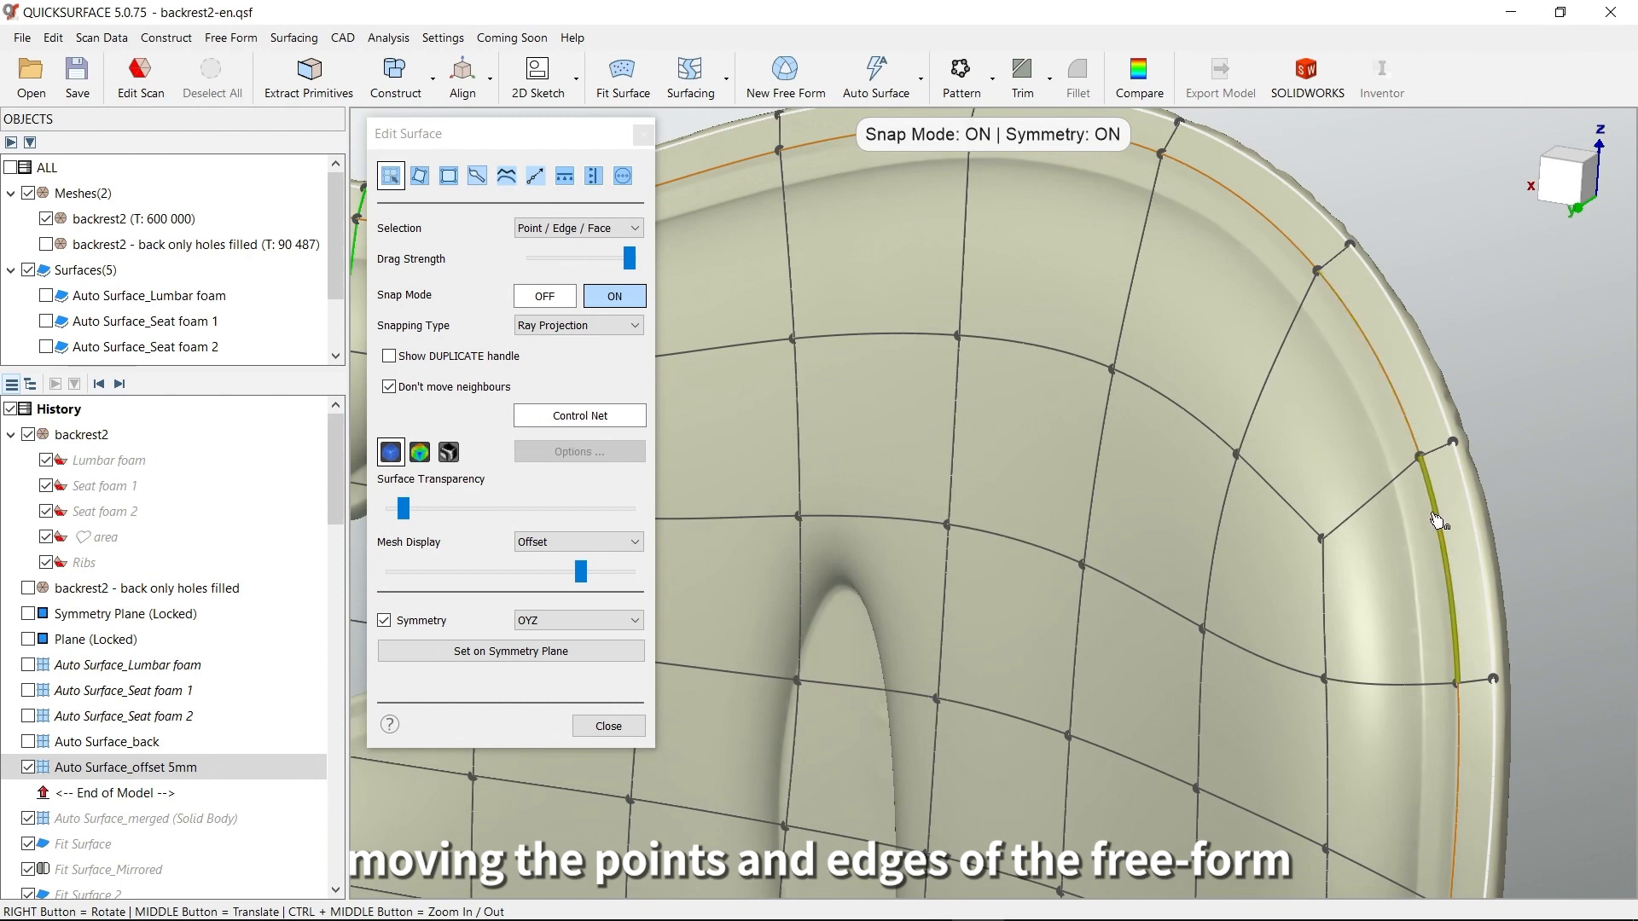
pyautogui.moveTo(1441, 580); pyautogui.dragTo(1355, 507, button='right')
pyautogui.scroll(-5, 1348, 505)
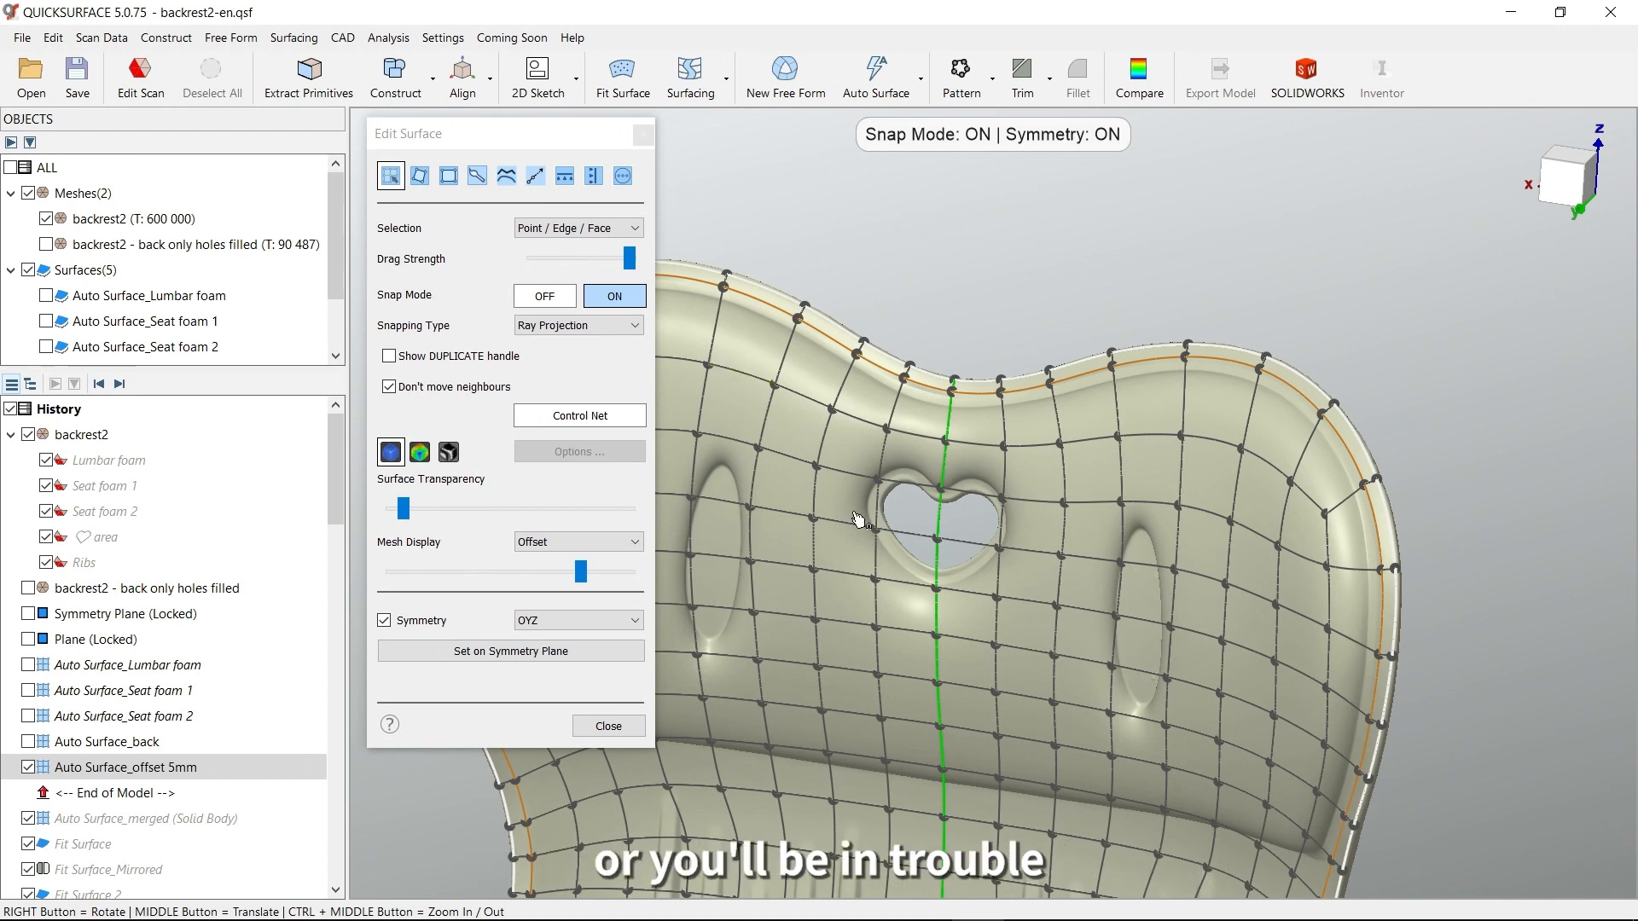
# Examine the control net points over the upper cushion, the ribs and the central rectangular feature
pyautogui.moveTo(858, 521); pyautogui.dragTo(896, 476, button='middle')
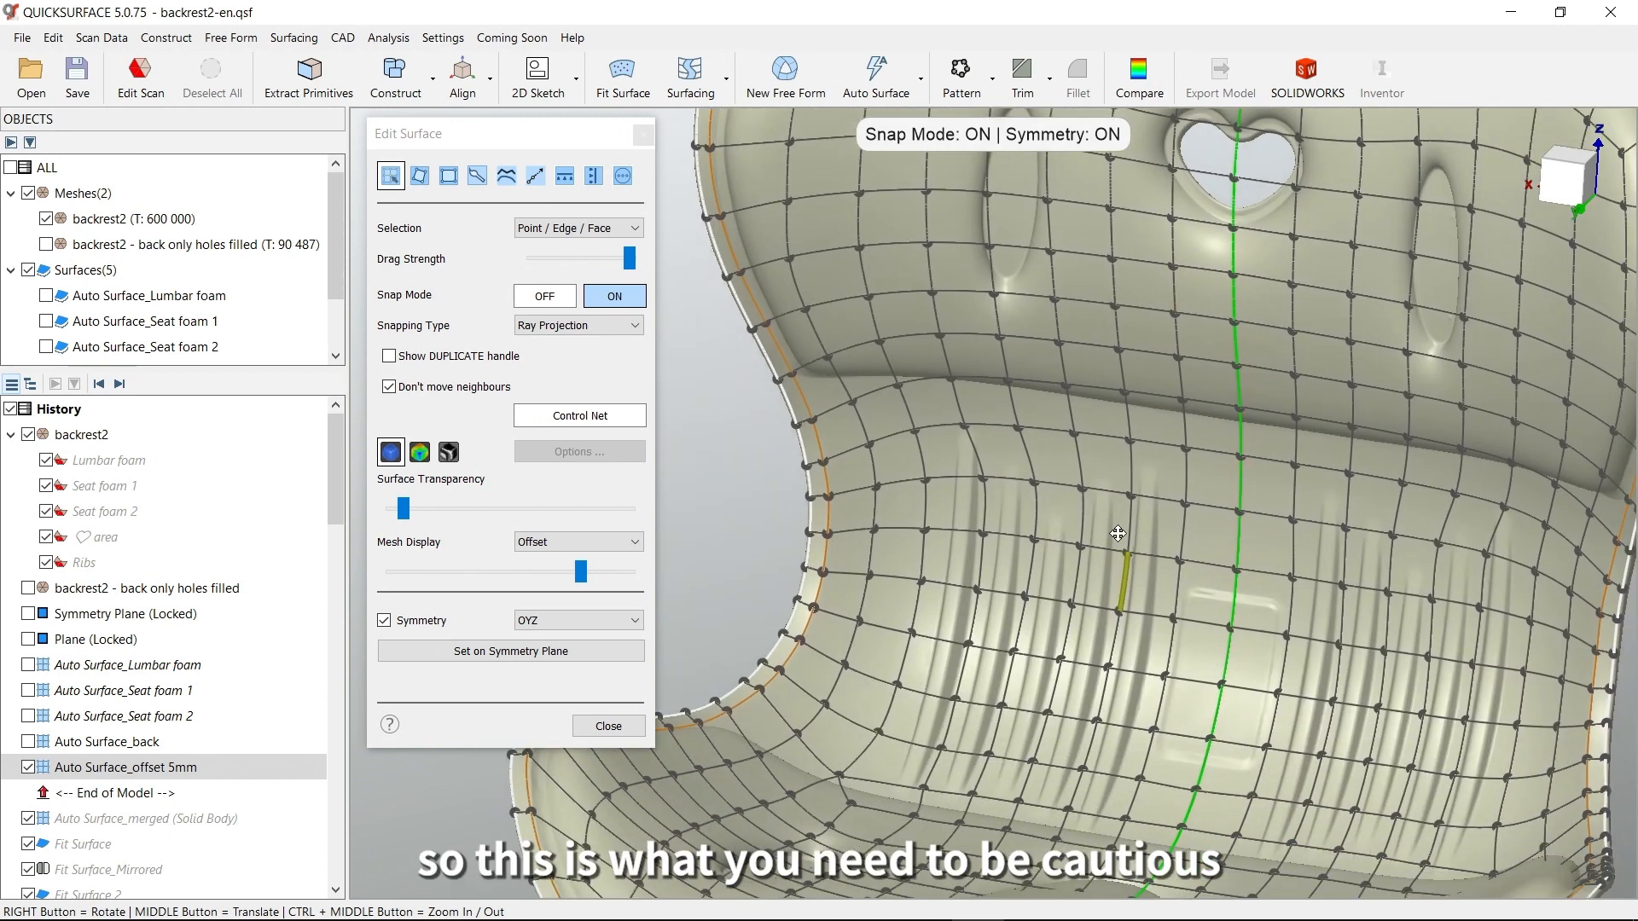
pyautogui.moveTo(1118, 533); pyautogui.dragTo(1061, 406, button='right')
pyautogui.moveTo(1149, 466); pyautogui.dragTo(1139, 511, button='right')
pyautogui.moveTo(1272, 532); pyautogui.dragTo(1296, 546, button='right')
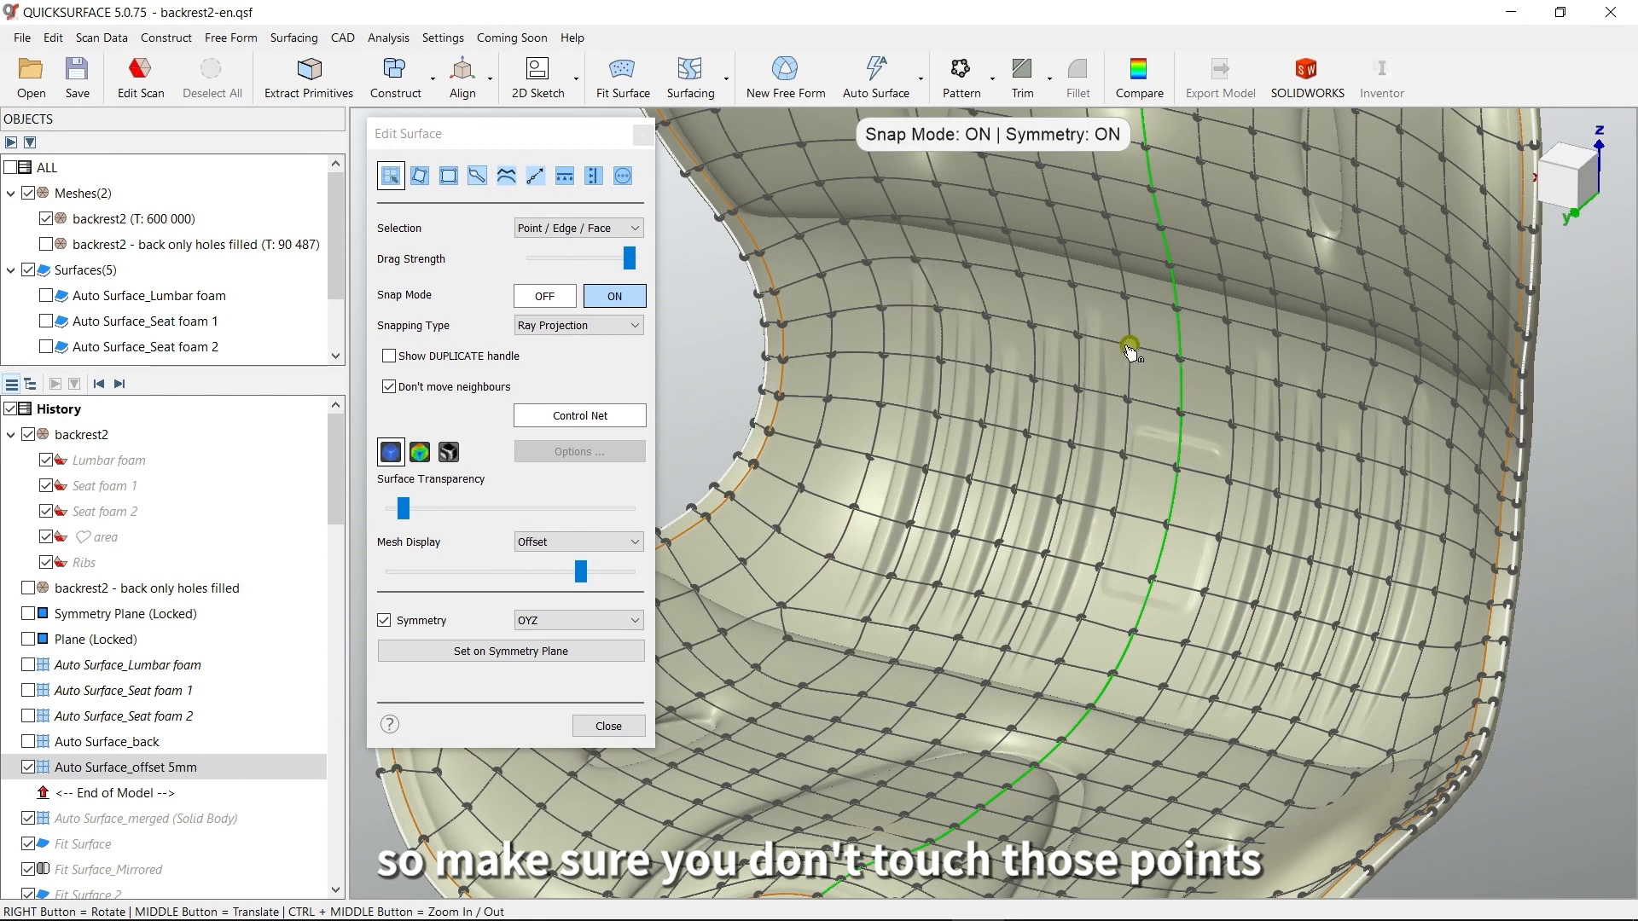
pyautogui.scroll(3, 919, 555)
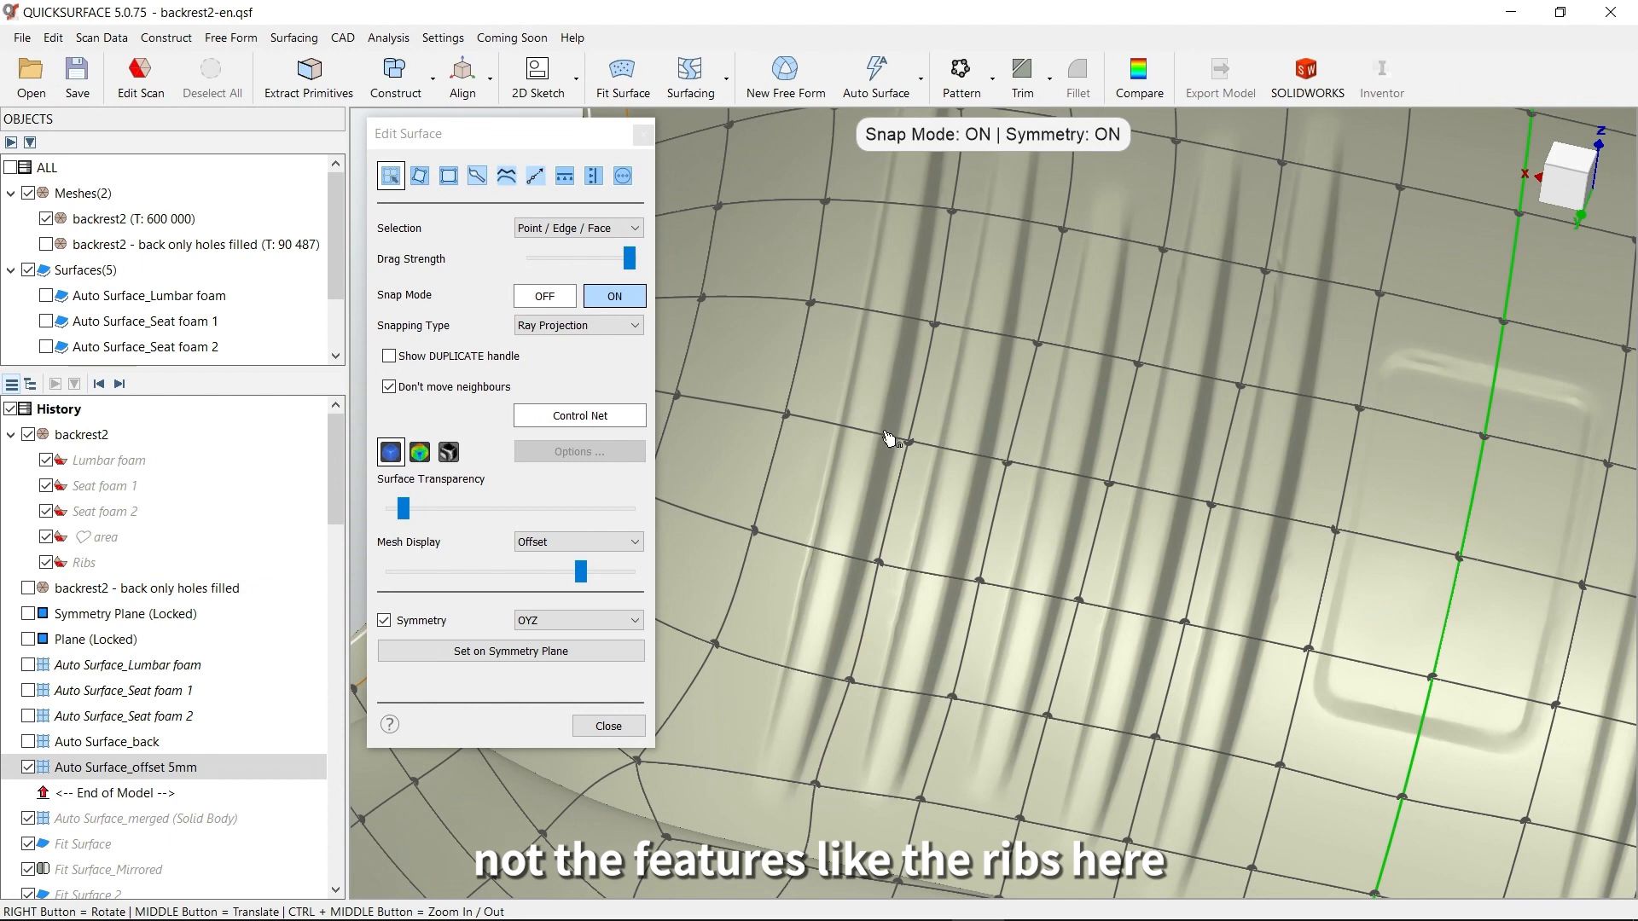
pyautogui.scroll(-5, 985, 587)
pyautogui.moveTo(1035, 689); pyautogui.dragTo(1083, 551, button='middle')
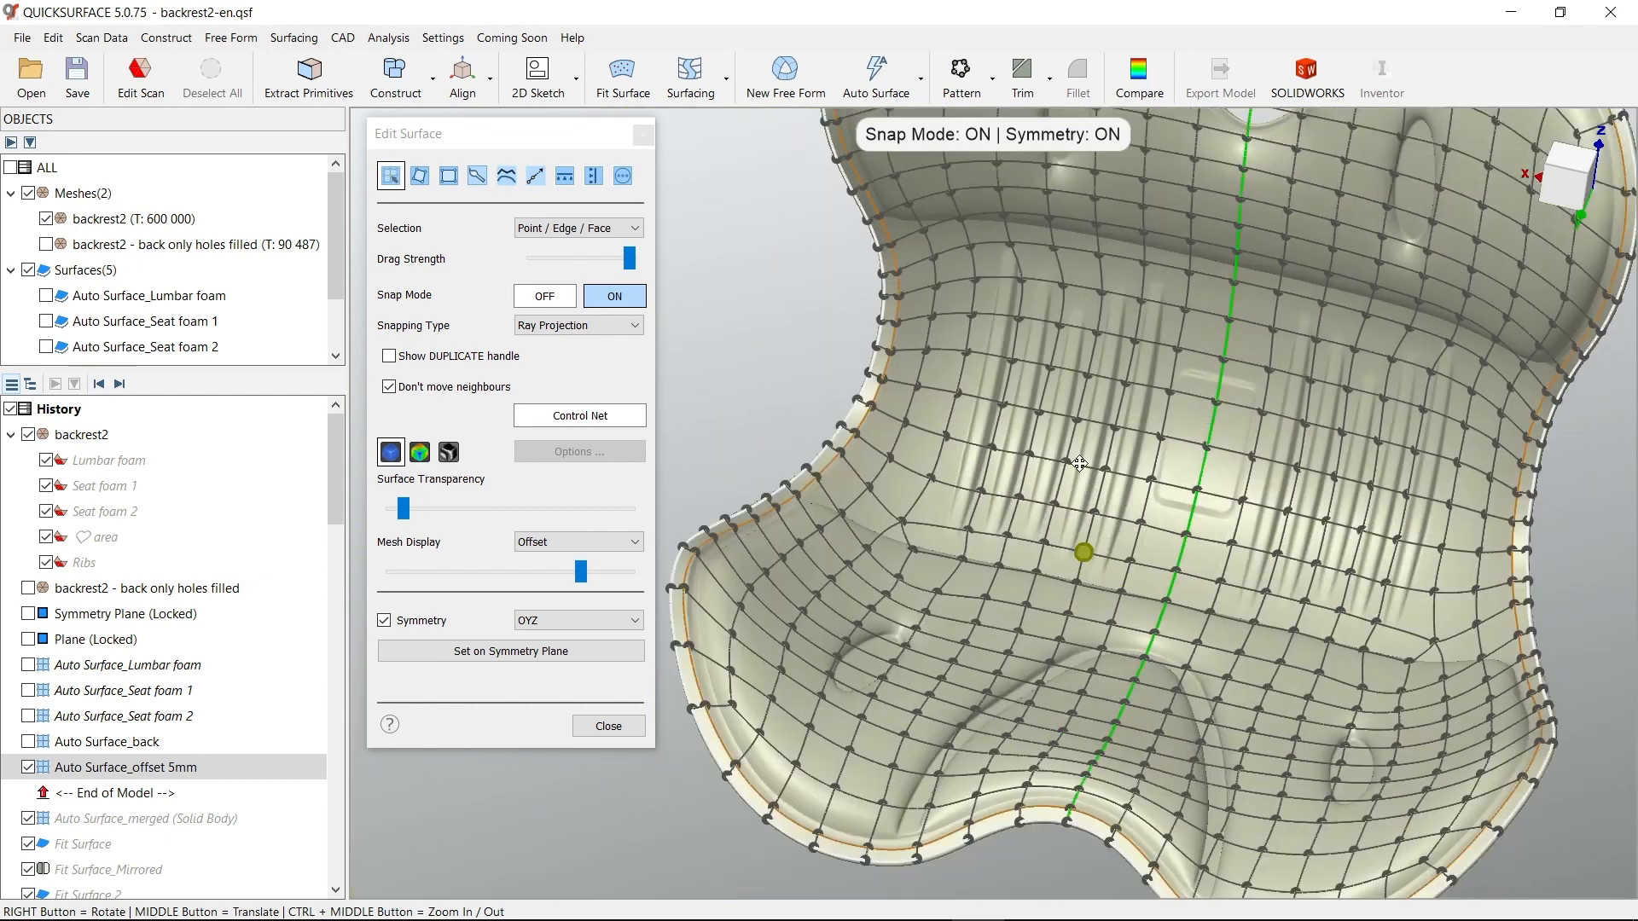
# Examine the control net and creased edges around the lower cushion pads, and close surface editing
pyautogui.moveTo(1141, 550); pyautogui.dragTo(1107, 586, button='right')
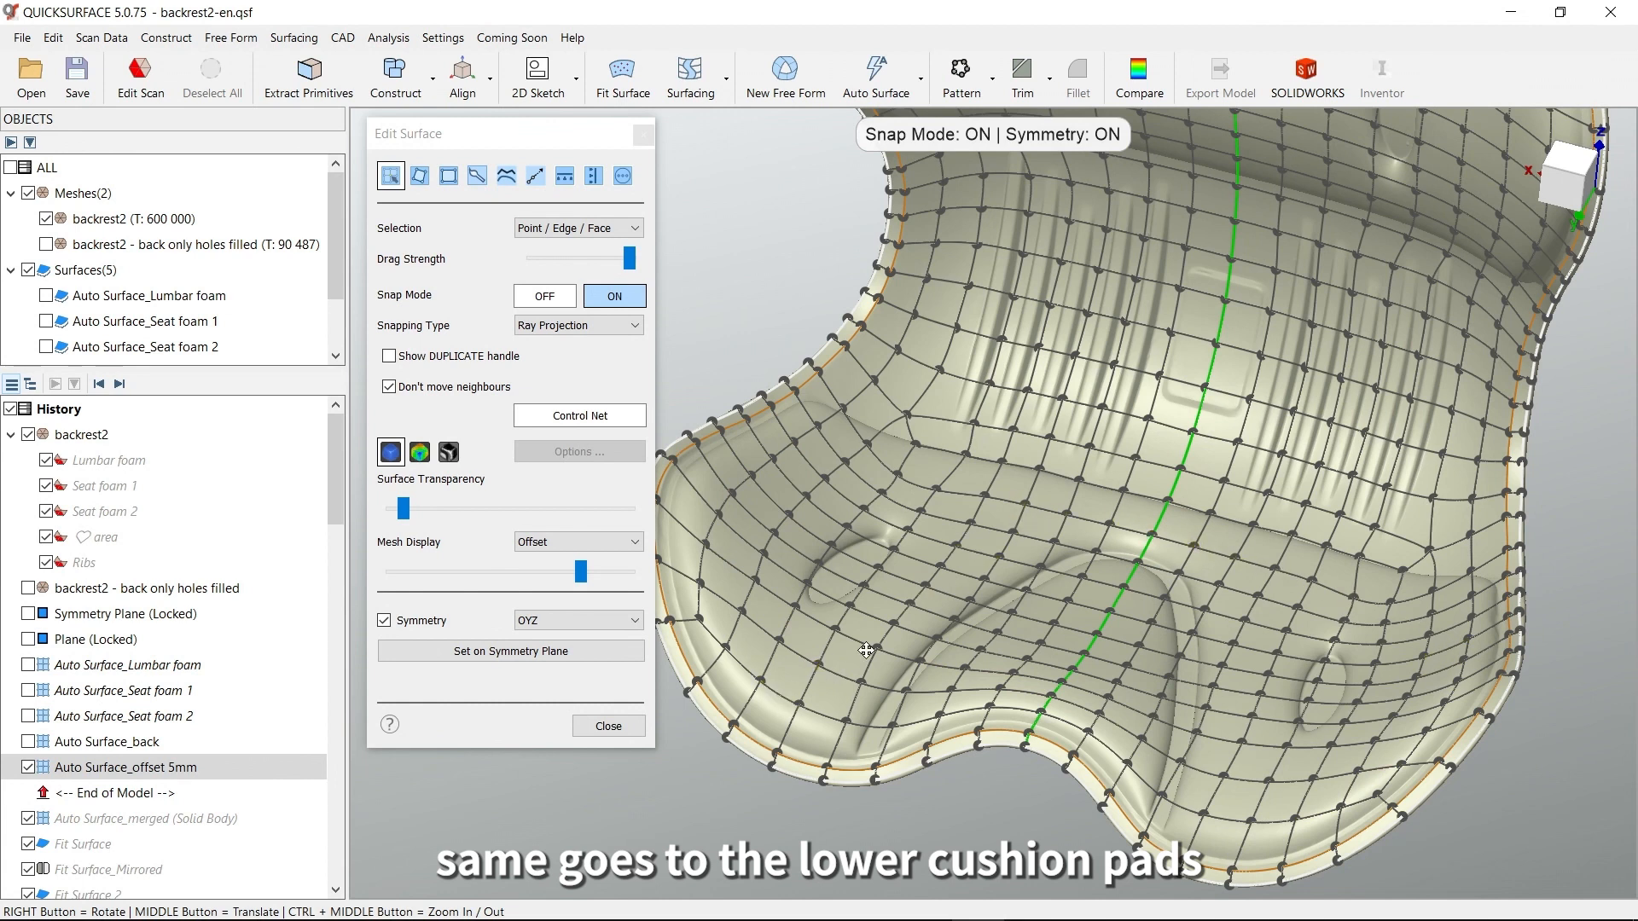
pyautogui.moveTo(790, 686); pyautogui.dragTo(924, 623, button='middle')
pyautogui.scroll(5, 831, 635)
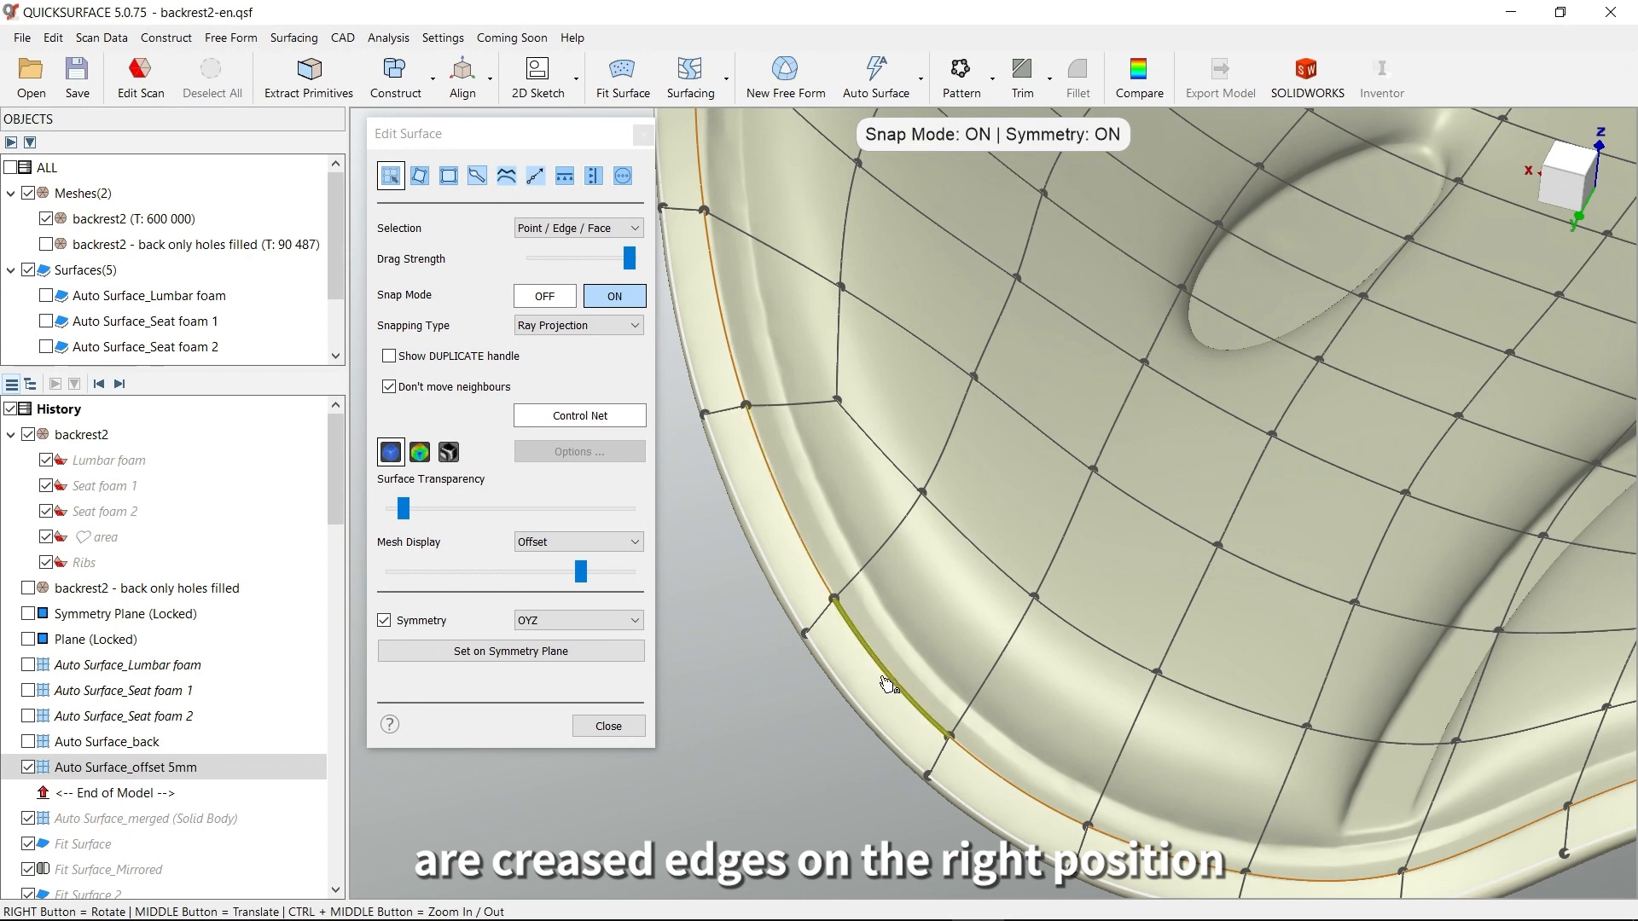
pyautogui.scroll(-5, 900, 689)
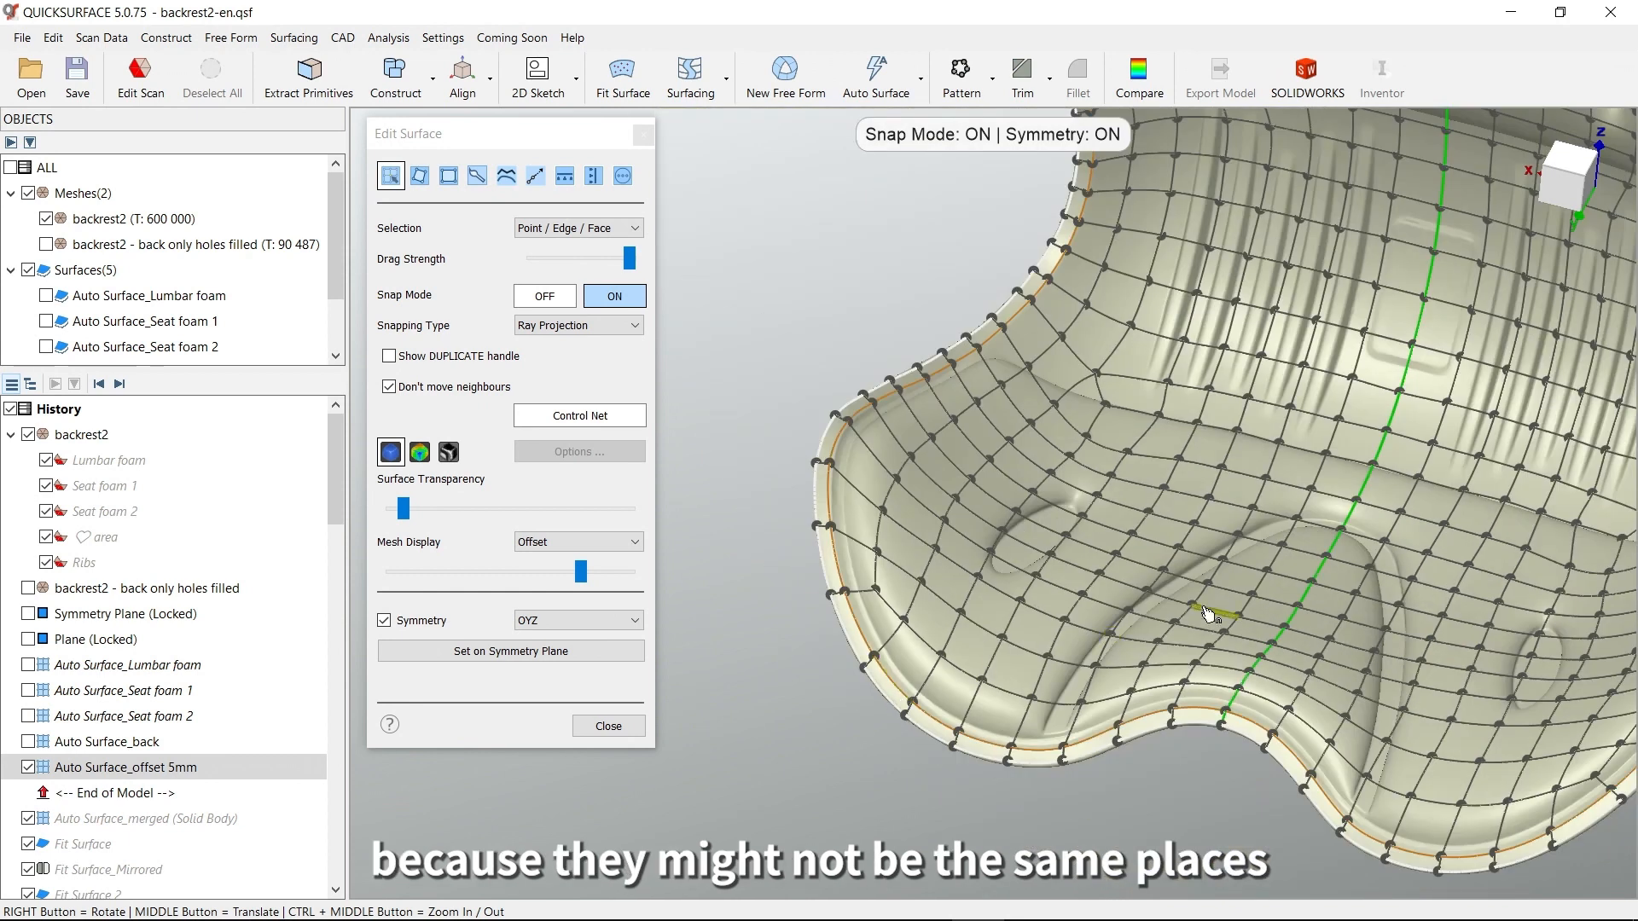
pyautogui.moveTo(1214, 614); pyautogui.dragTo(1054, 614, button='middle')
pyautogui.scroll(-2, 1058, 614)
pyautogui.moveTo(1098, 587); pyautogui.dragTo(1182, 570, button='right')
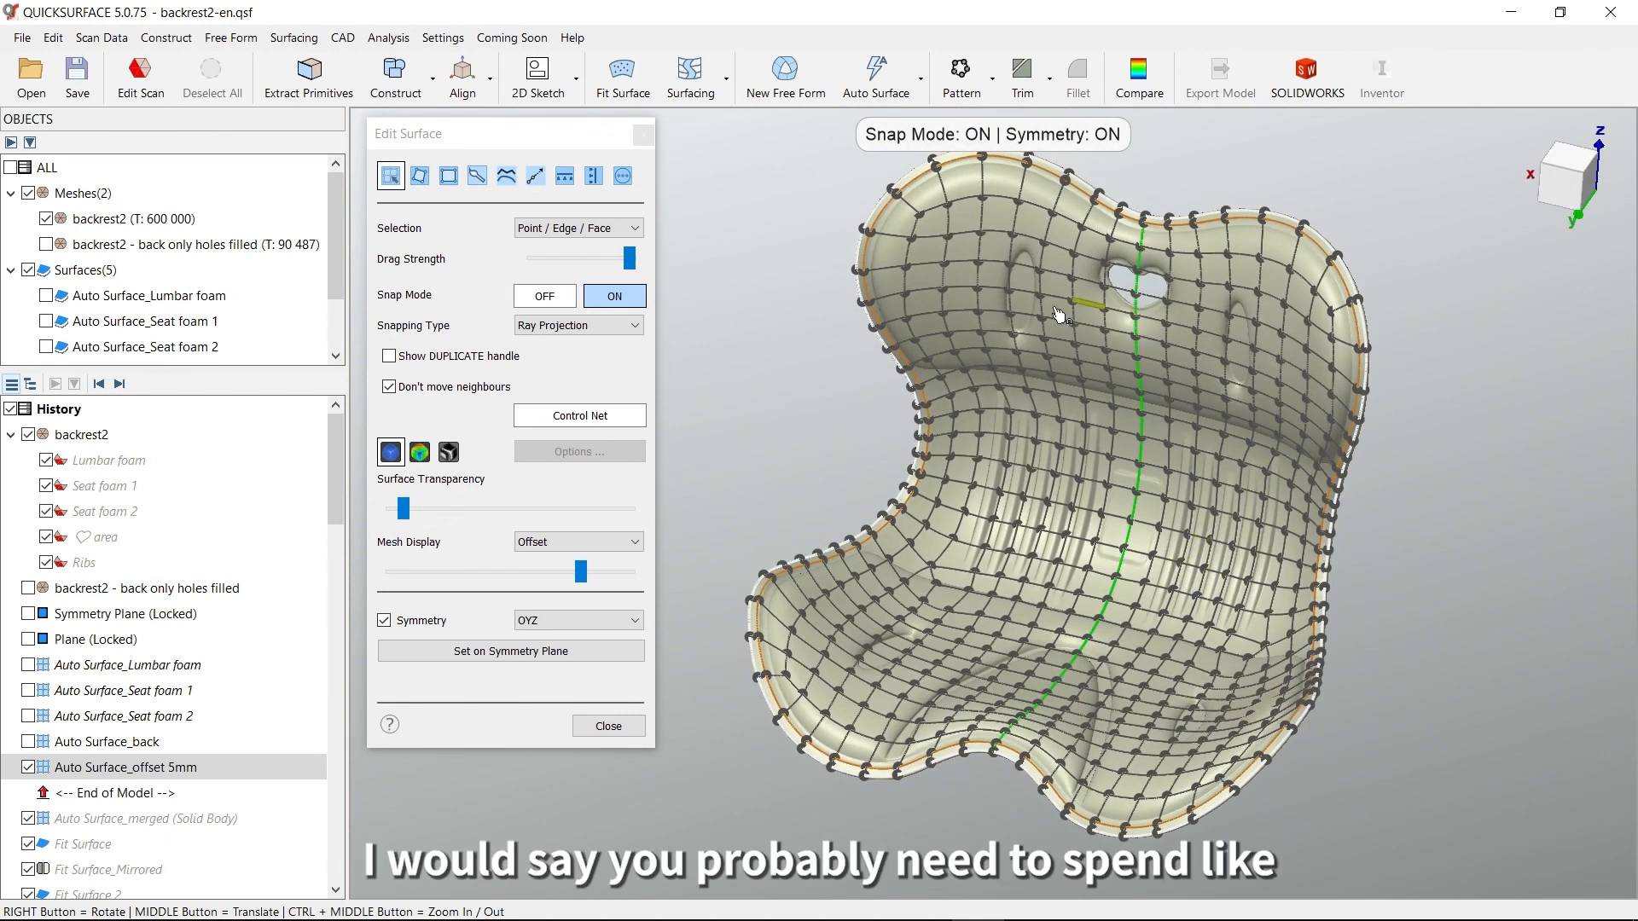
pyautogui.moveTo(1068, 537); pyautogui.dragTo(1003, 548, button='right')
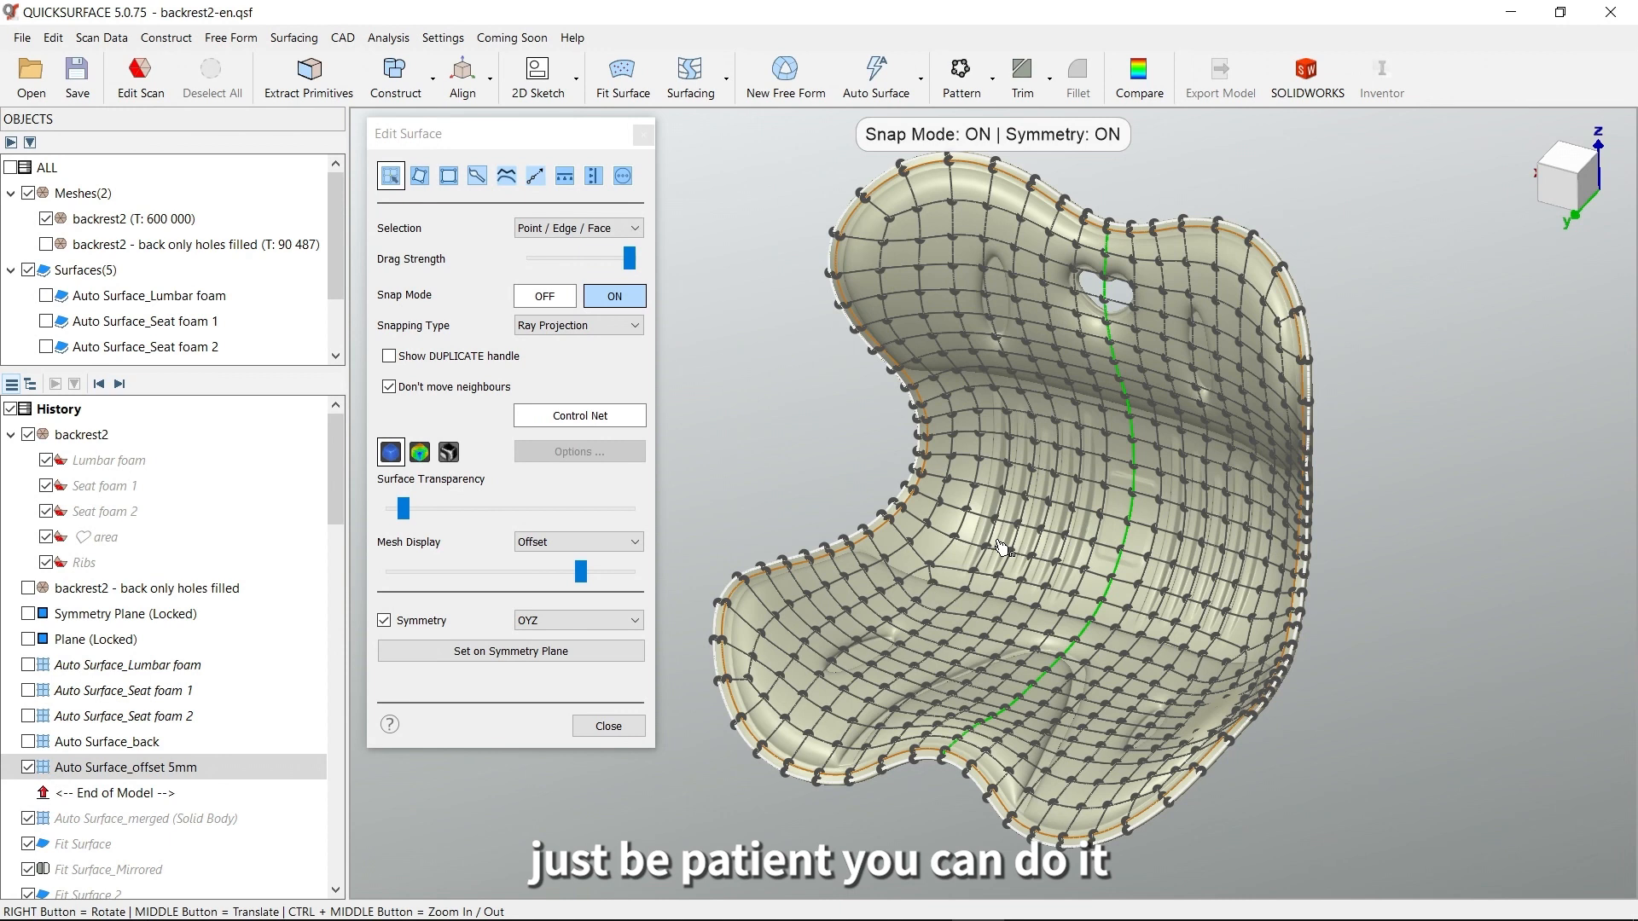
pyautogui.click(623, 727)
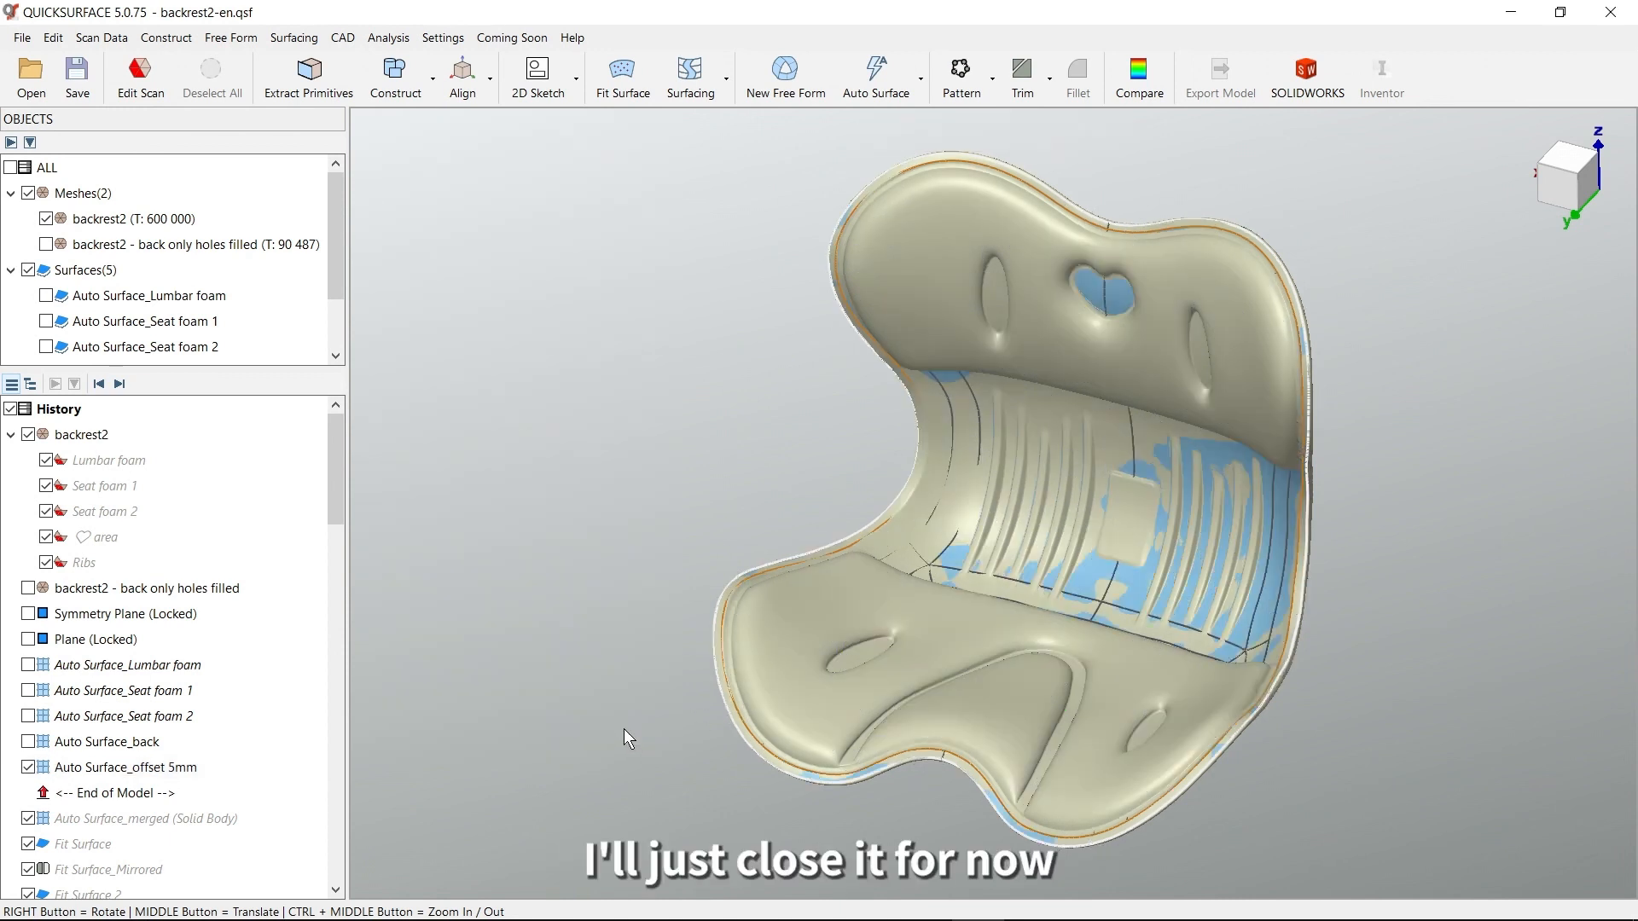
# Try to merge Auto Surface_back and Auto Surface_offset 5mm into a single surface
pyautogui.click(154, 769)
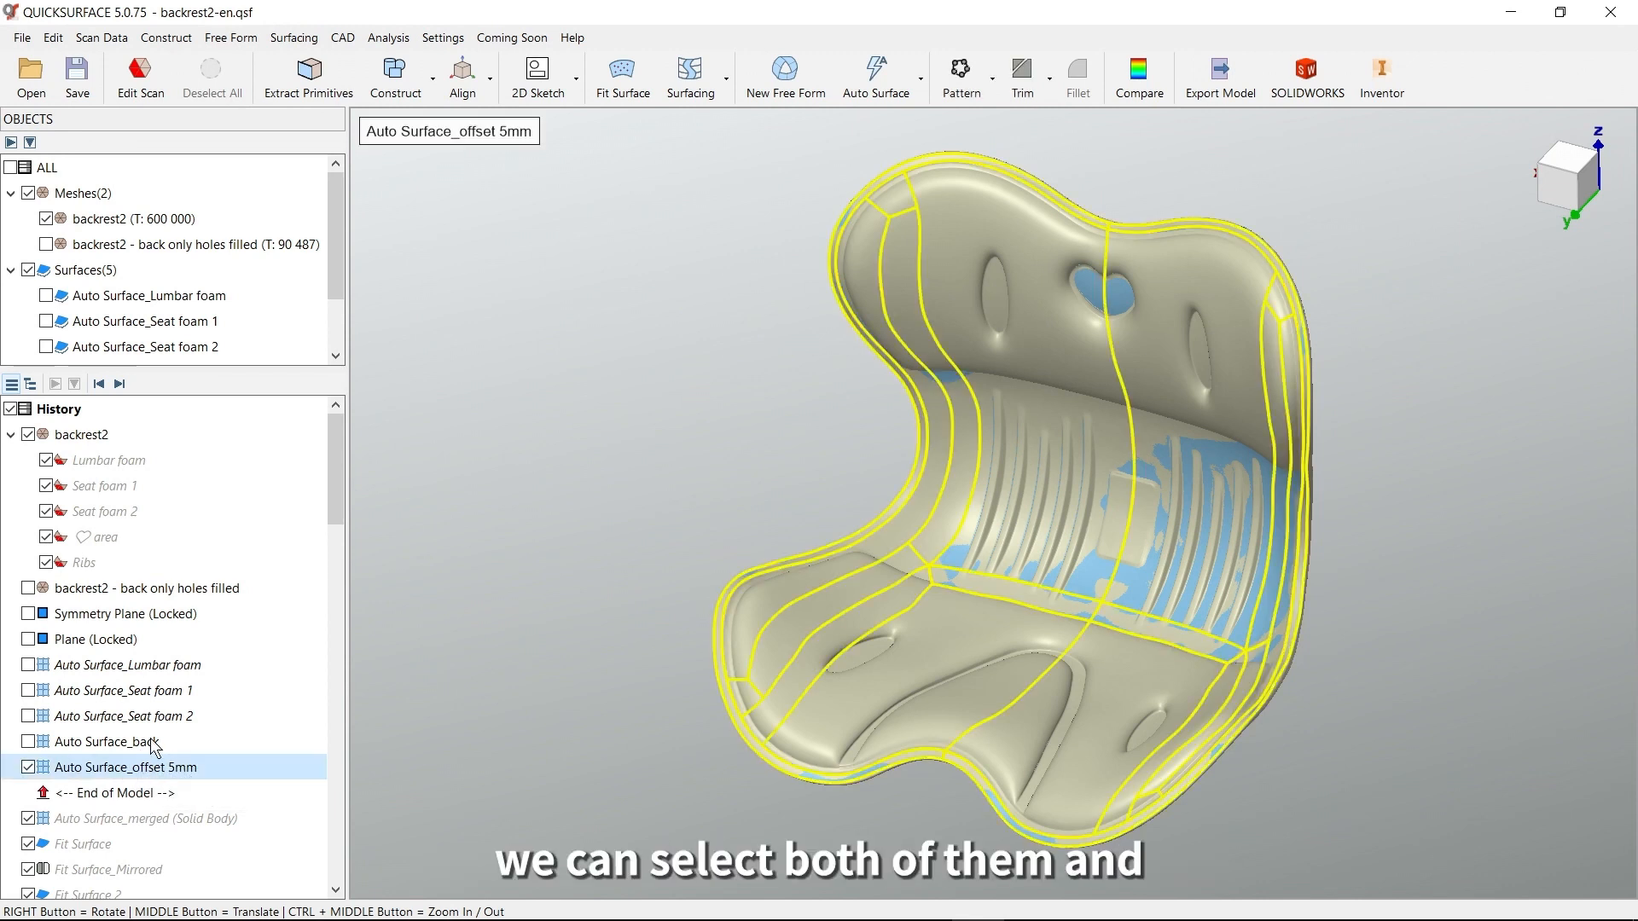
pyautogui.keyDown('ctrl'); pyautogui.click(154, 745); pyautogui.keyUp('ctrl')
pyautogui.rightClick(151, 760)
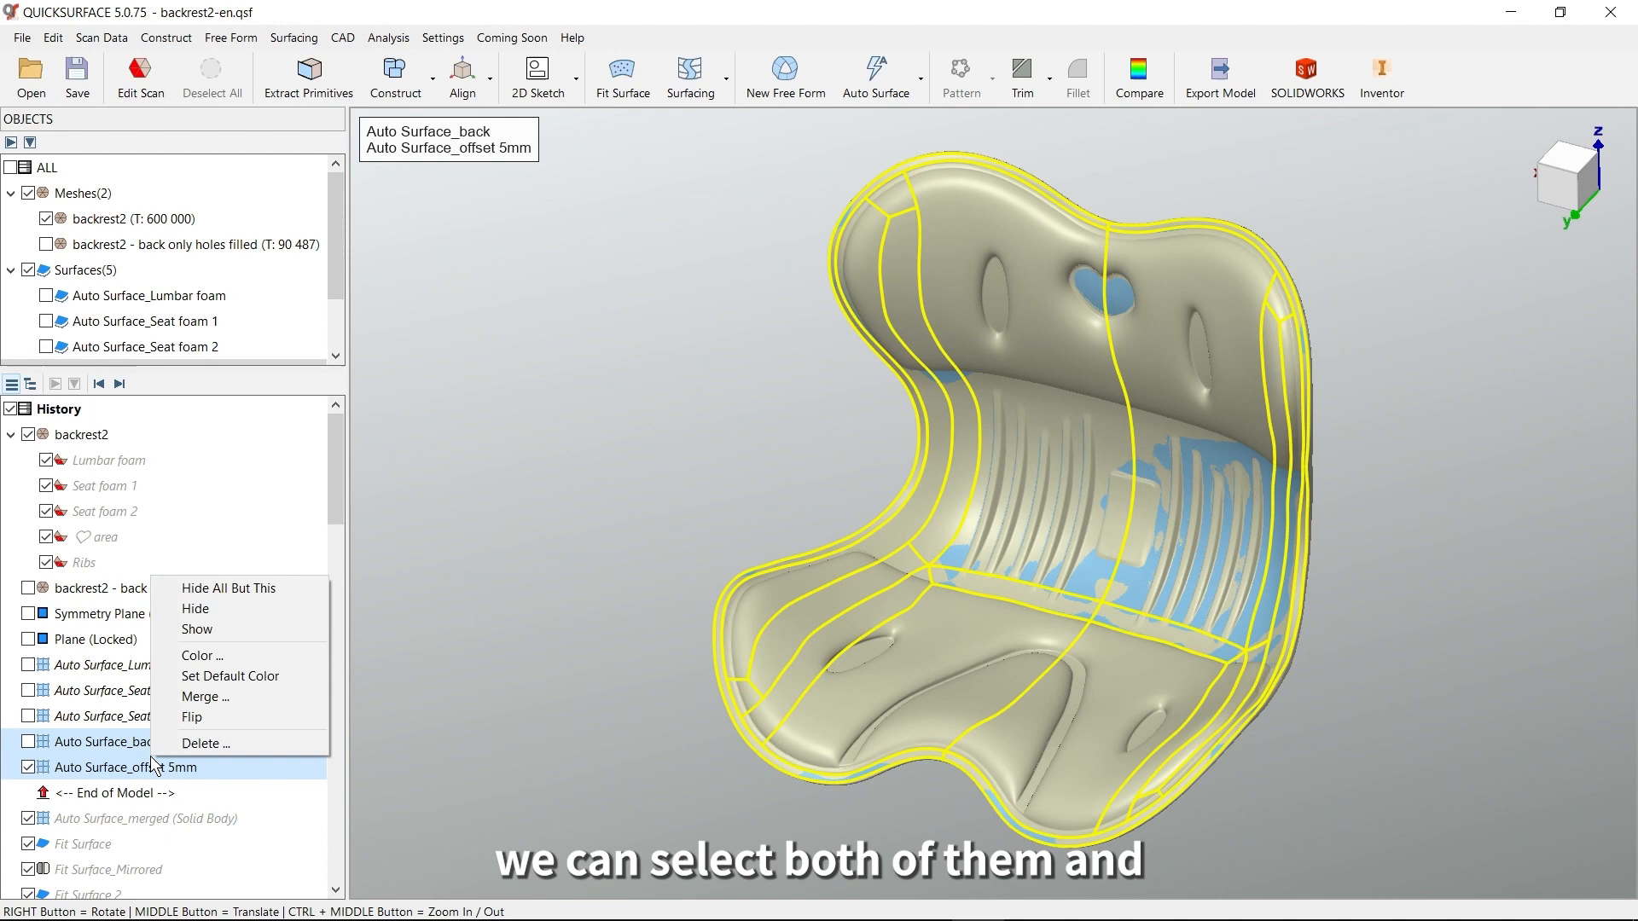
pyautogui.click(229, 696)
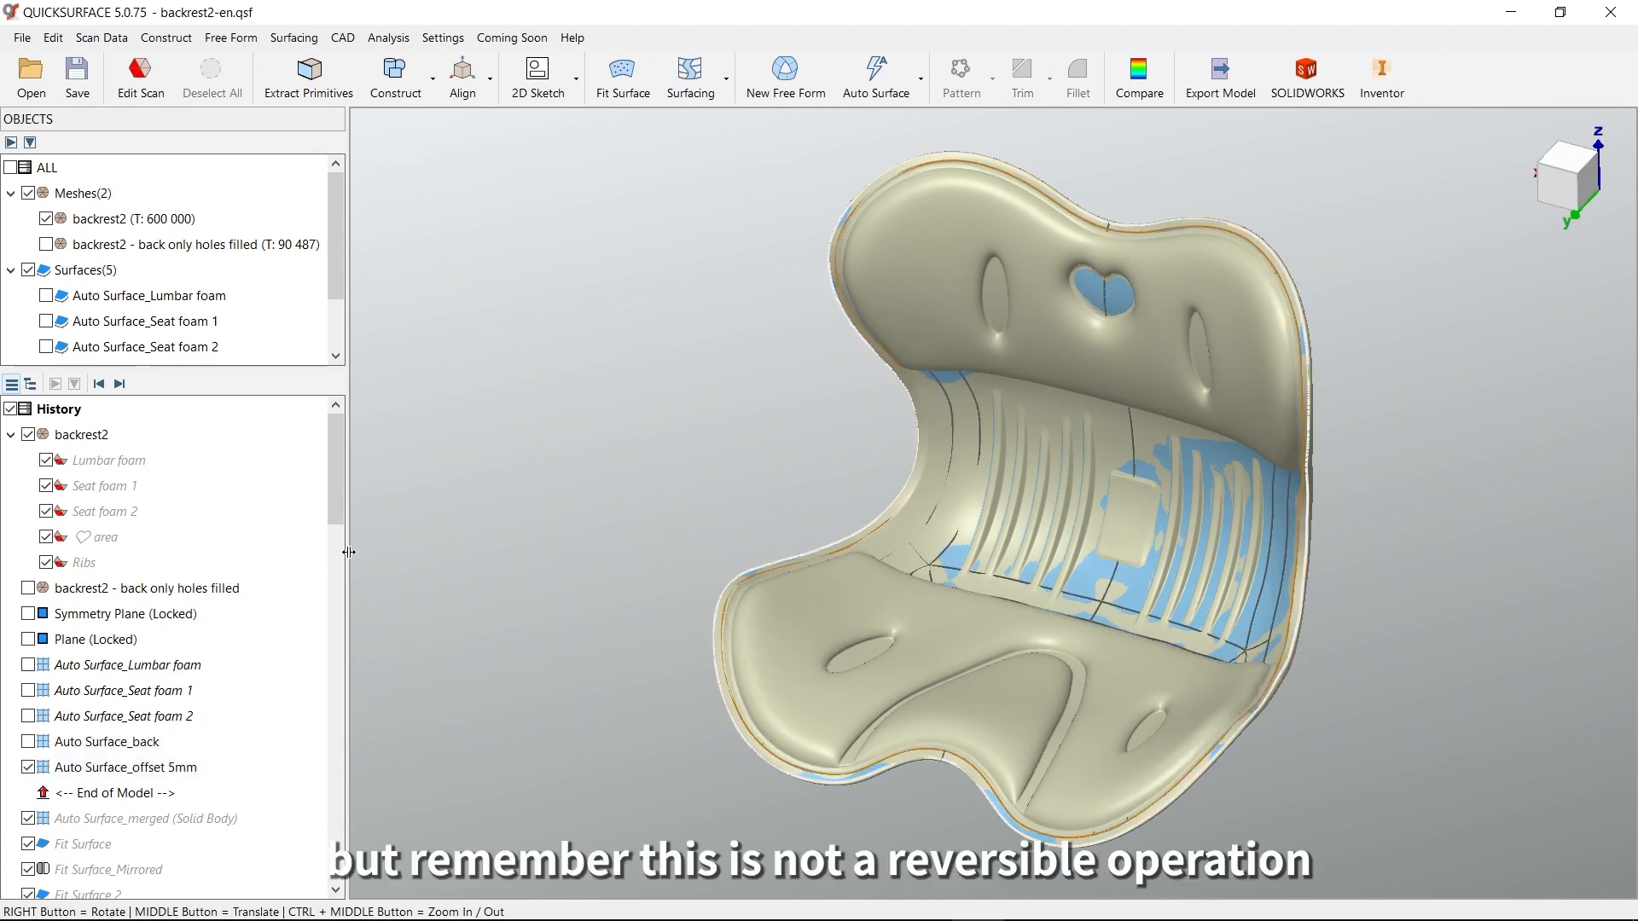
# Advance the history to Auto Surface_merged with the 5 mm offset surface hidden, and open the merged body for editing
pyautogui.moveTo(336, 505); pyautogui.dragTo(341, 529)
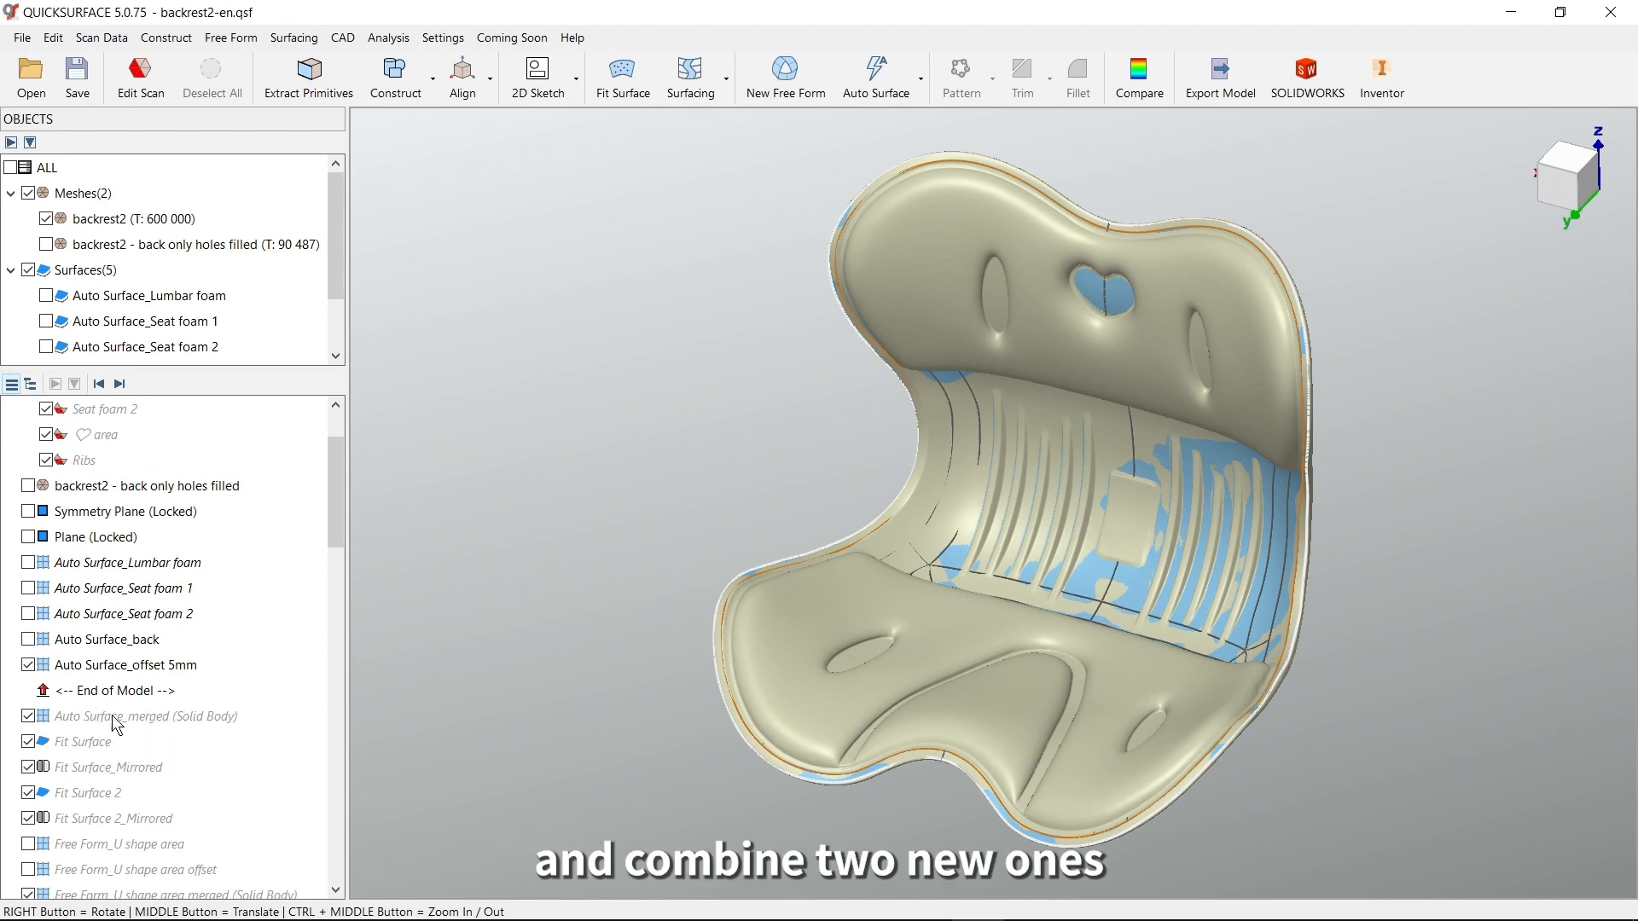
pyautogui.click(120, 384)
pyautogui.click(31, 667)
pyautogui.doubleClick(169, 693)
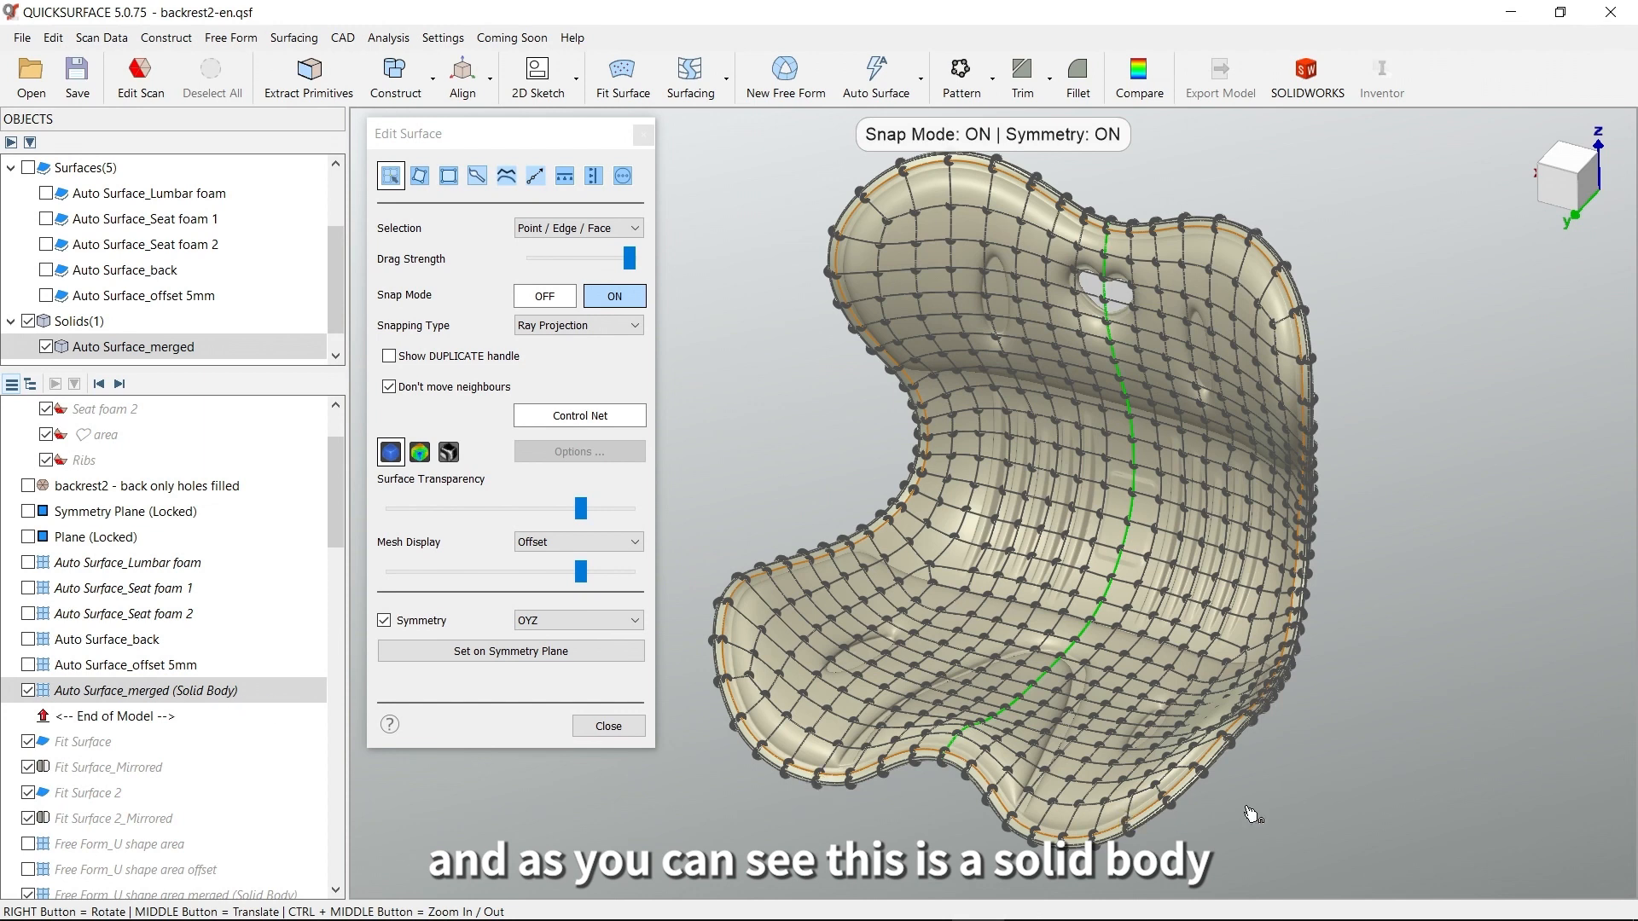
# Examine the bridged faces and extra edge loops along the rim of the merged body from both sides
pyautogui.moveTo(1249, 808); pyautogui.dragTo(1068, 718, button='right')
pyautogui.scroll(8, 1101, 704)
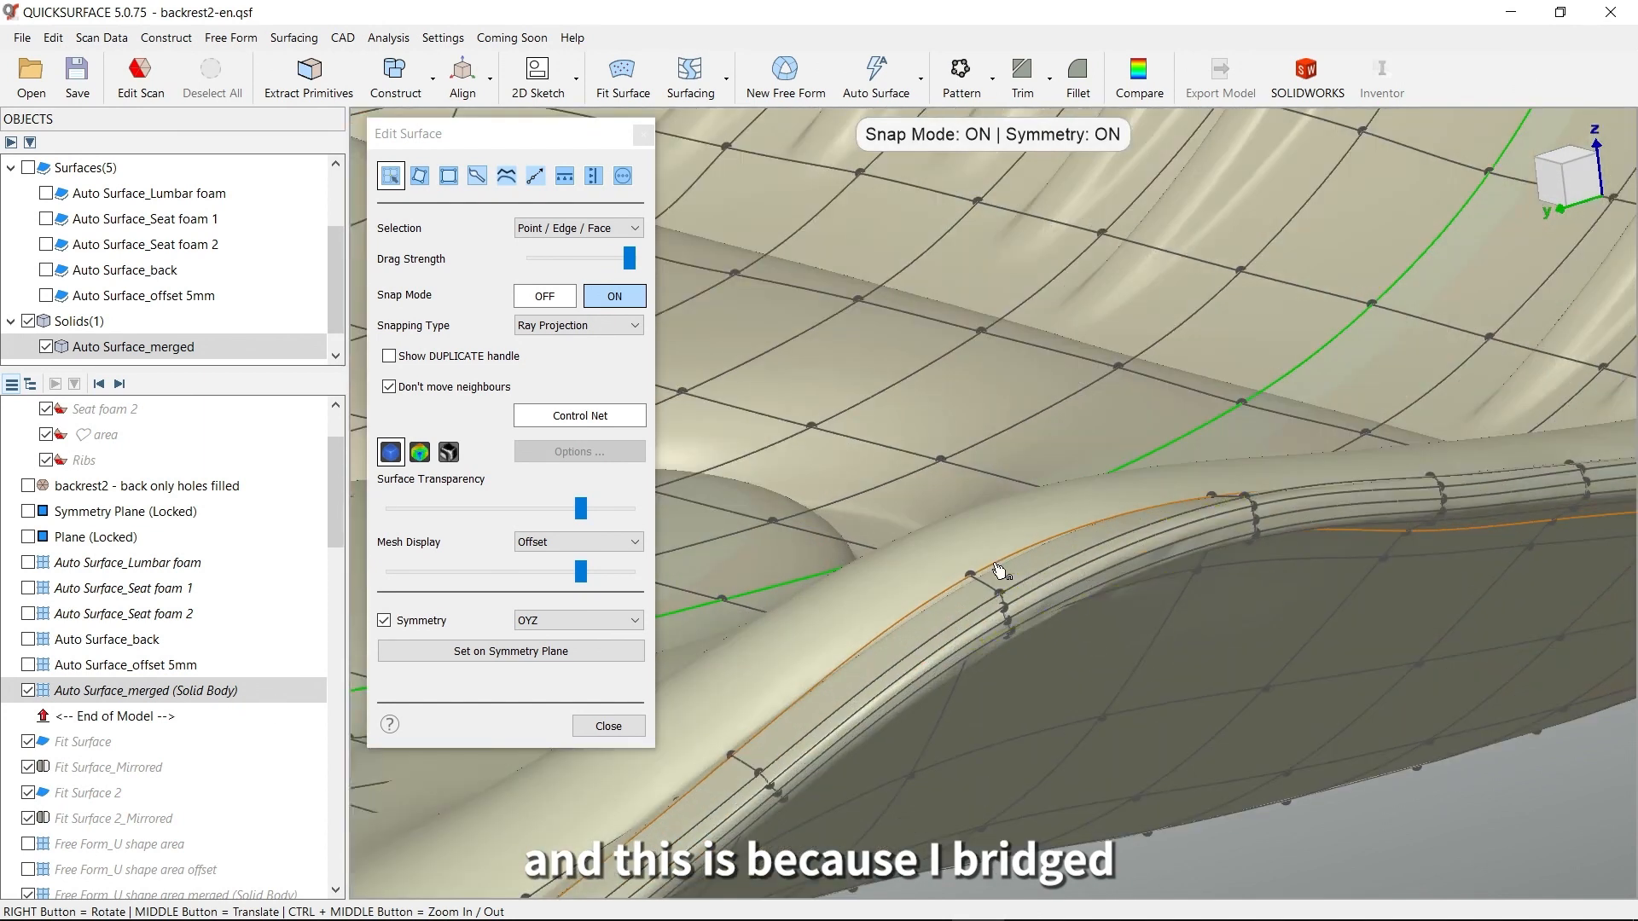
pyautogui.click(987, 588)
pyautogui.moveTo(987, 589); pyautogui.dragTo(887, 417, button='right')
pyautogui.moveTo(1023, 660); pyautogui.dragTo(976, 458, button='middle')
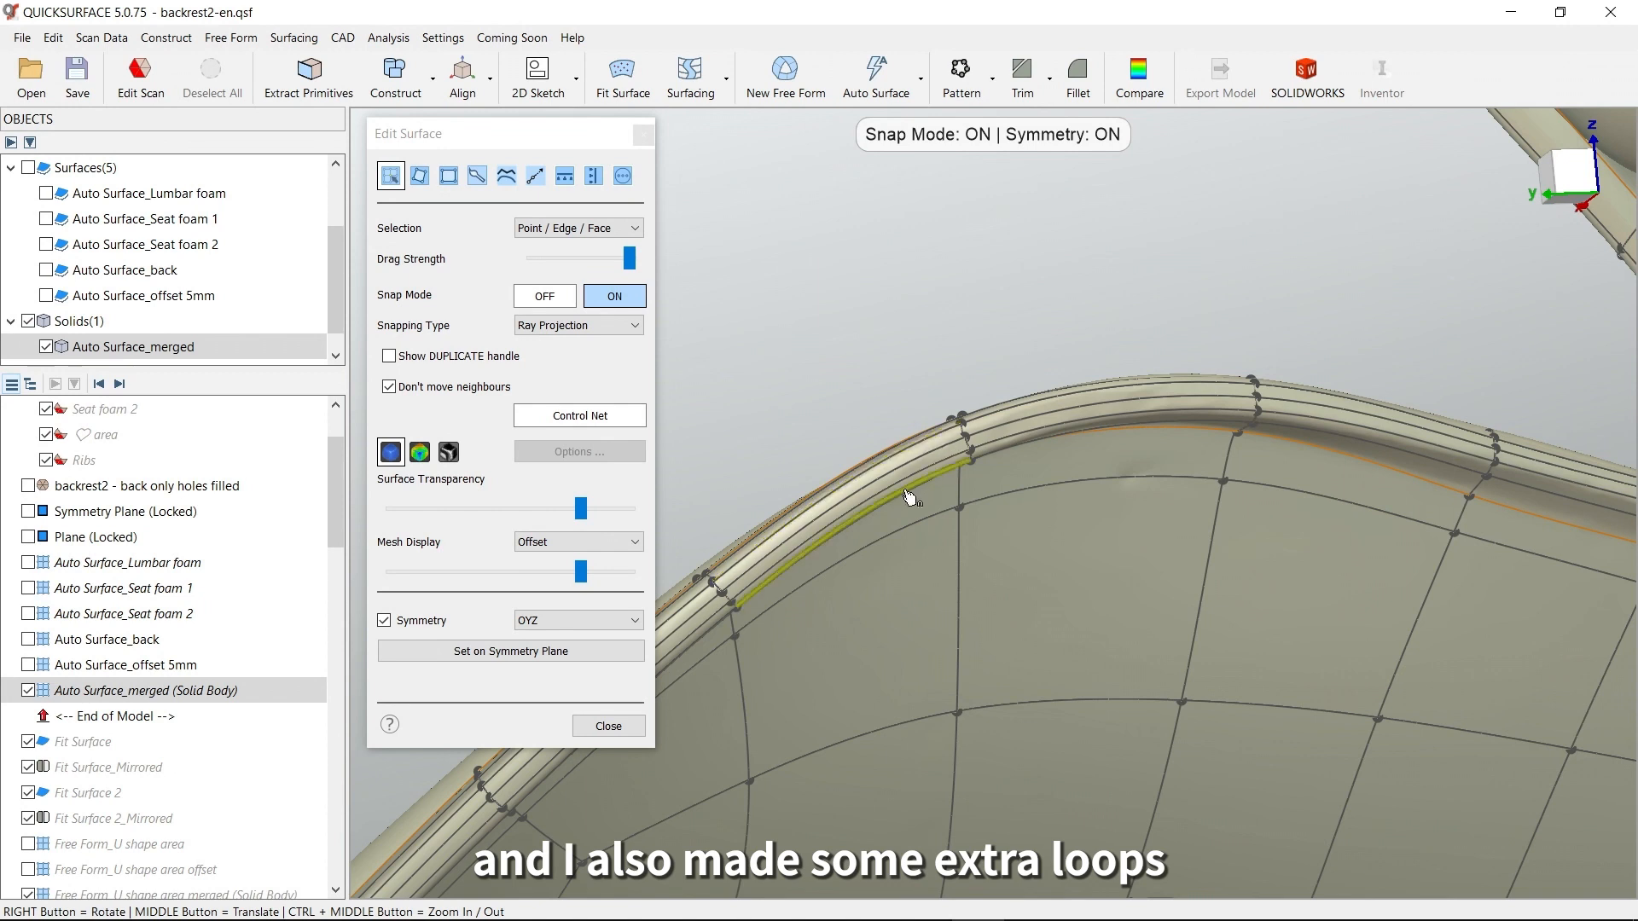
pyautogui.moveTo(1027, 470); pyautogui.dragTo(1115, 423, button='right')
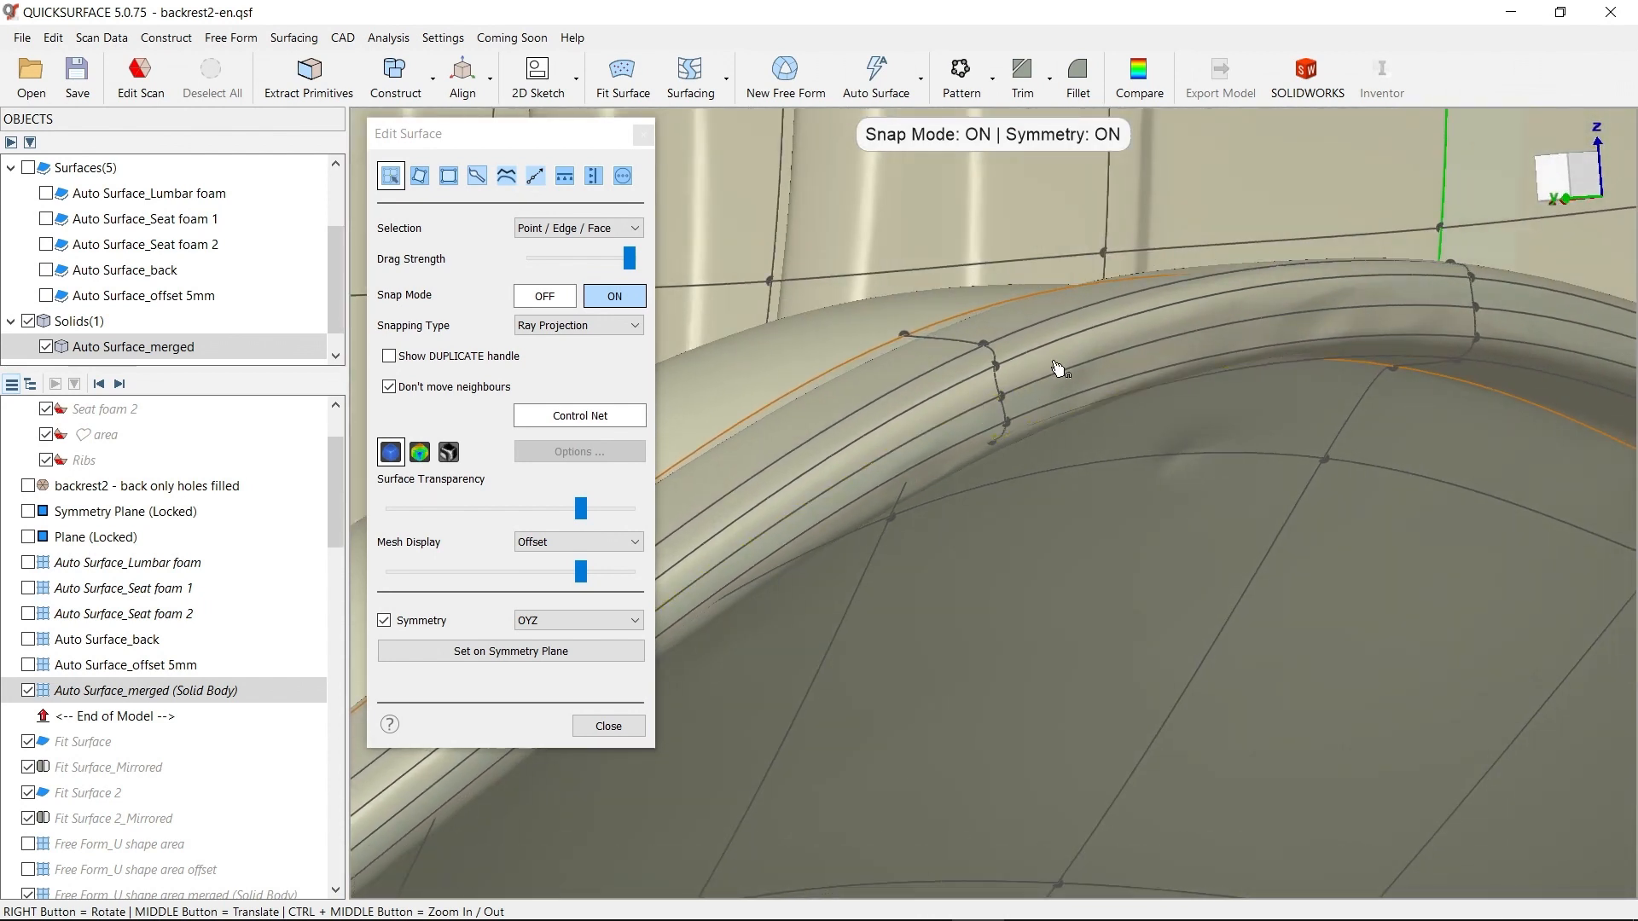
pyautogui.moveTo(1048, 379); pyautogui.dragTo(1066, 418, button='right')
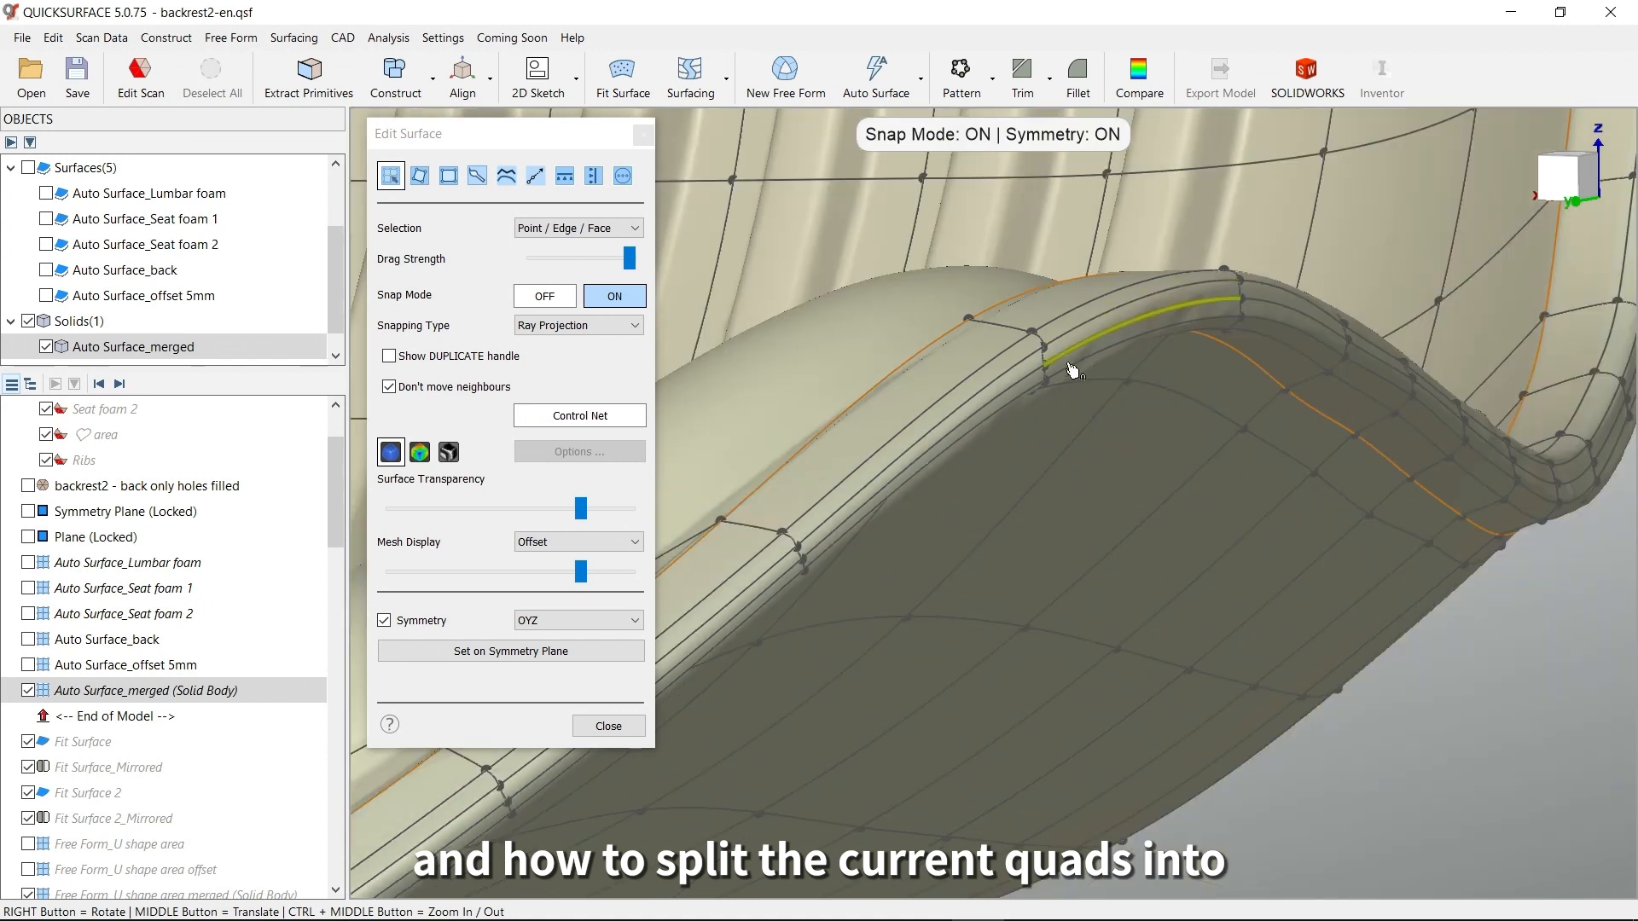
pyautogui.scroll(5, 1066, 345)
pyautogui.scroll(-5, 960, 412)
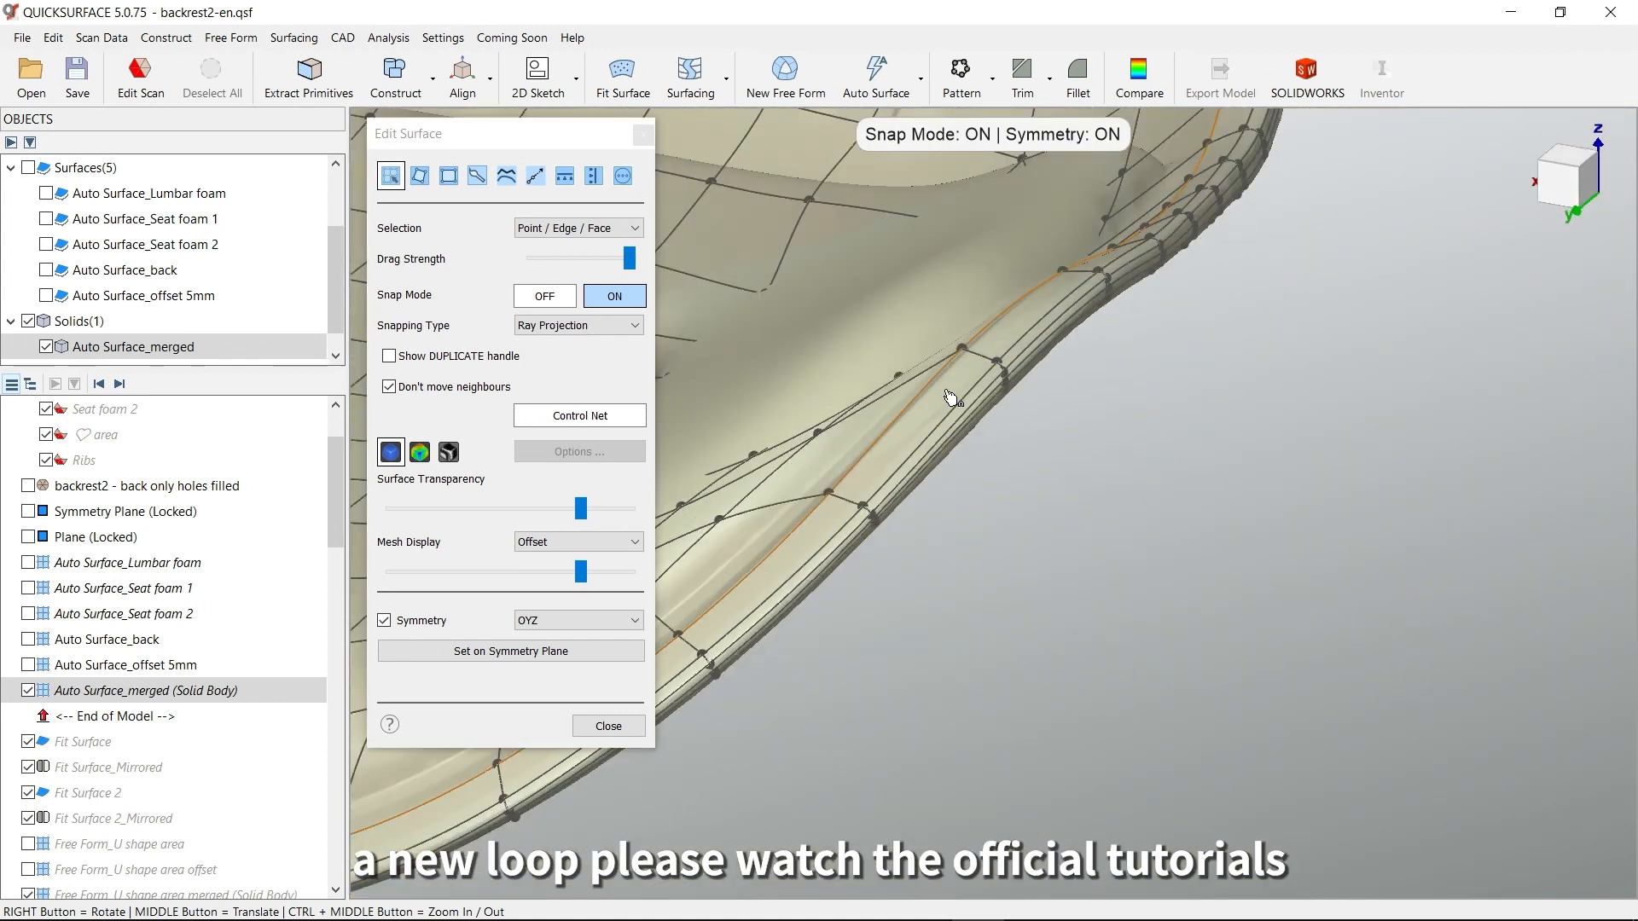
pyautogui.moveTo(993, 467); pyautogui.dragTo(1215, 589, button='middle')
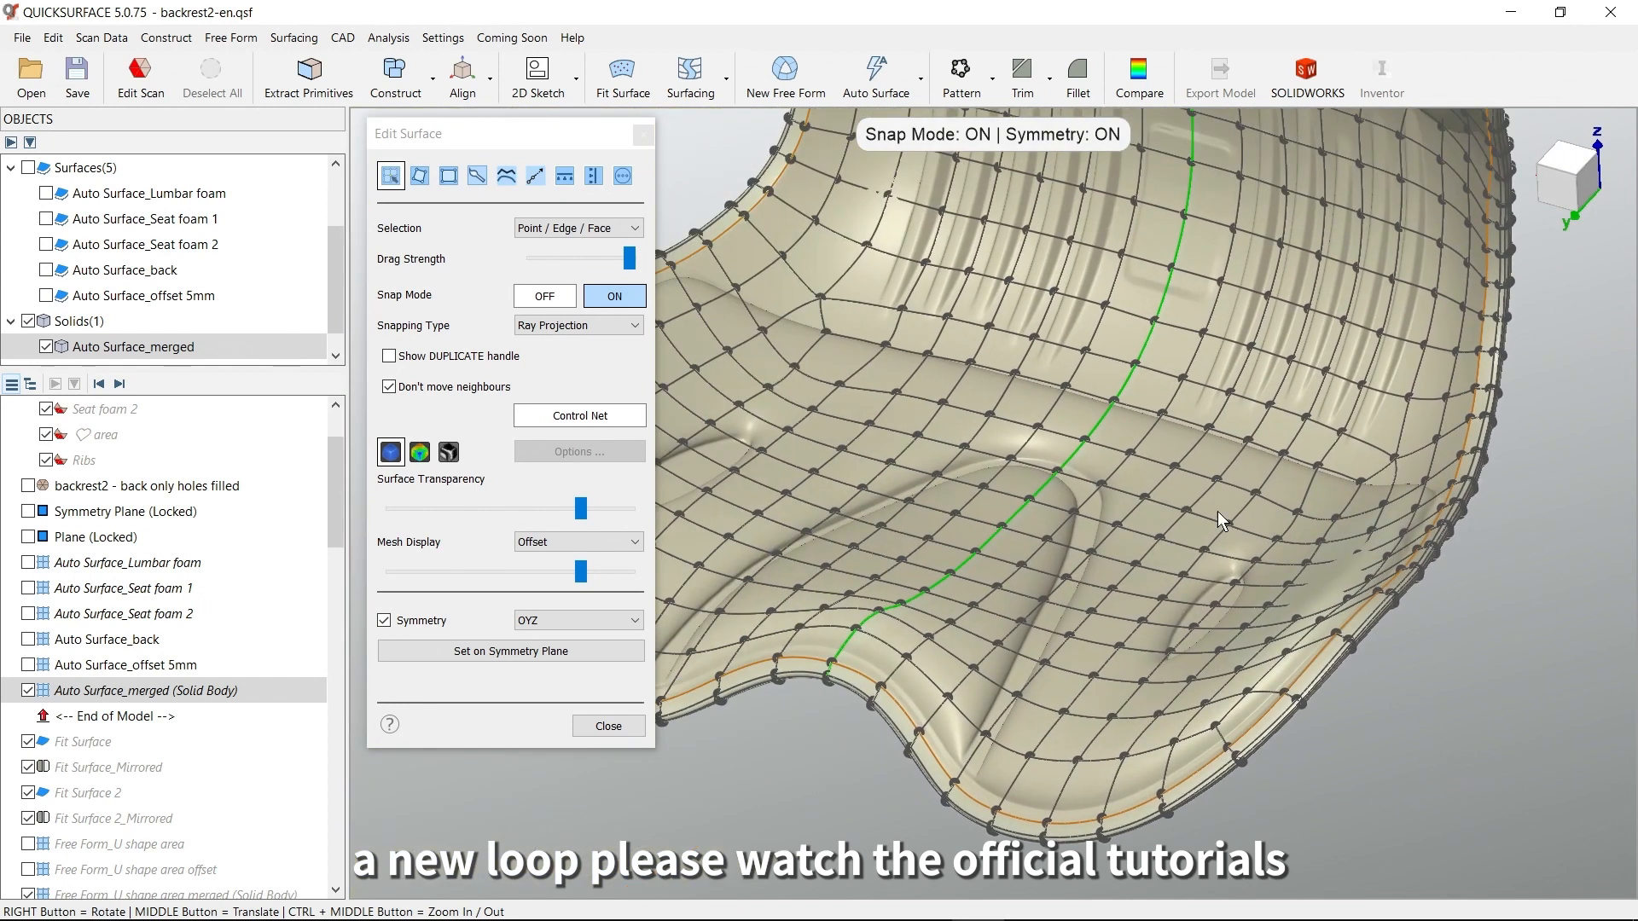
# Examine the merged body's deviation color map over the ribs, rim and central rectangular feature, and close surface editing
pyautogui.scroll(-4, 1130, 467)
pyautogui.moveTo(1129, 457); pyautogui.dragTo(1193, 563, button='middle')
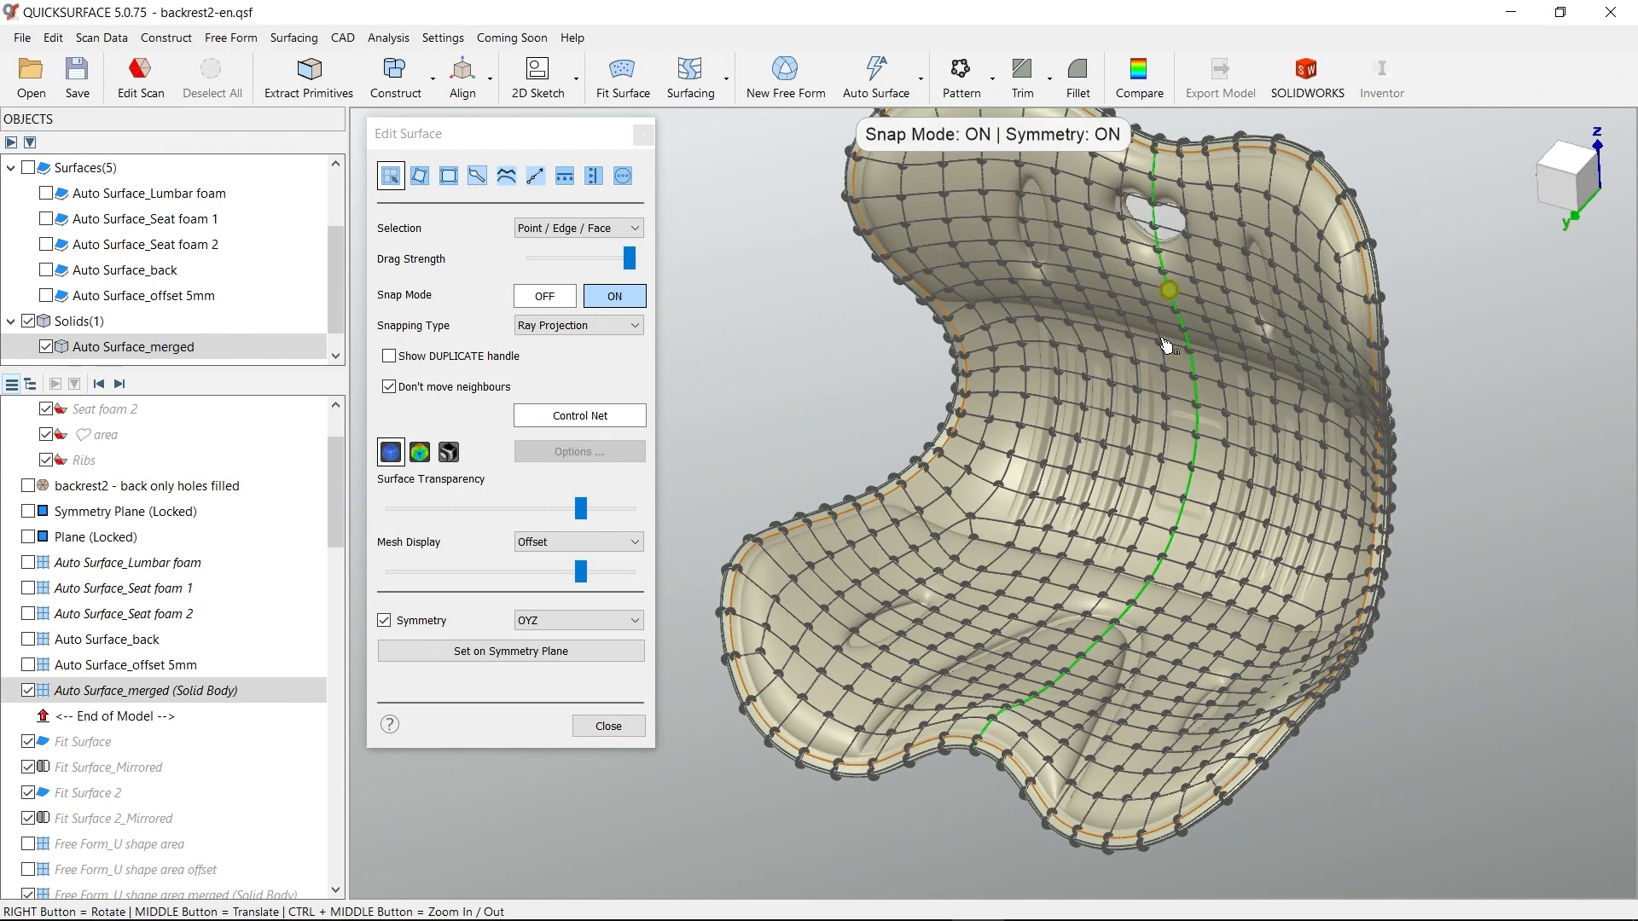
pyautogui.click(419, 453)
pyautogui.moveTo(1365, 573); pyautogui.dragTo(1345, 545, button='right')
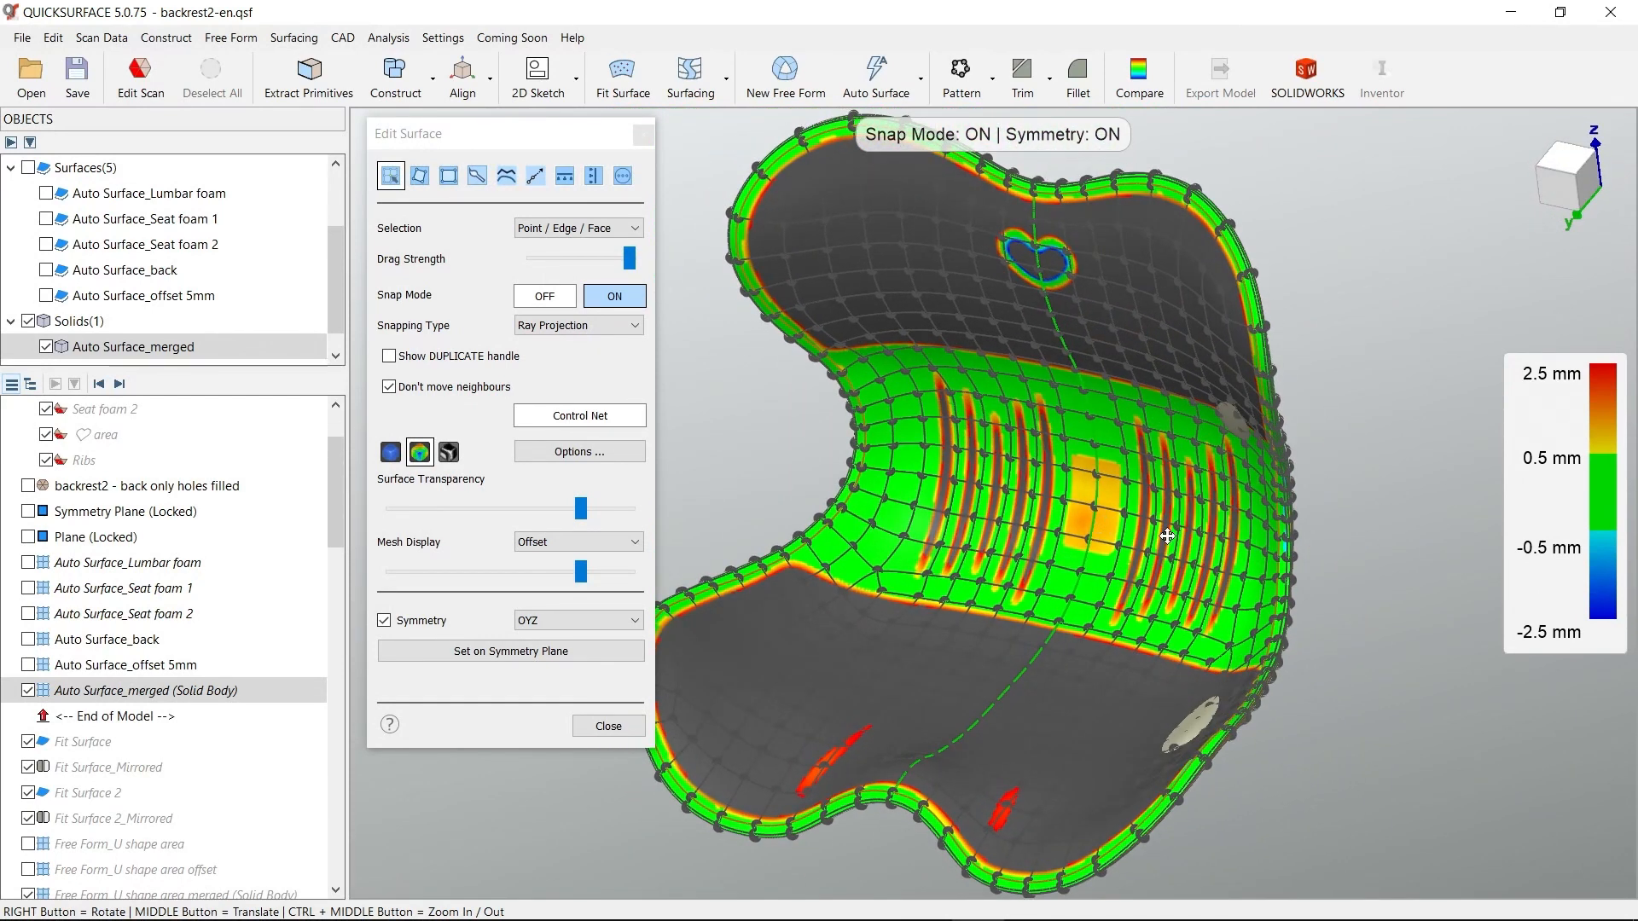
pyautogui.moveTo(1139, 544); pyautogui.dragTo(1215, 533, button='middle')
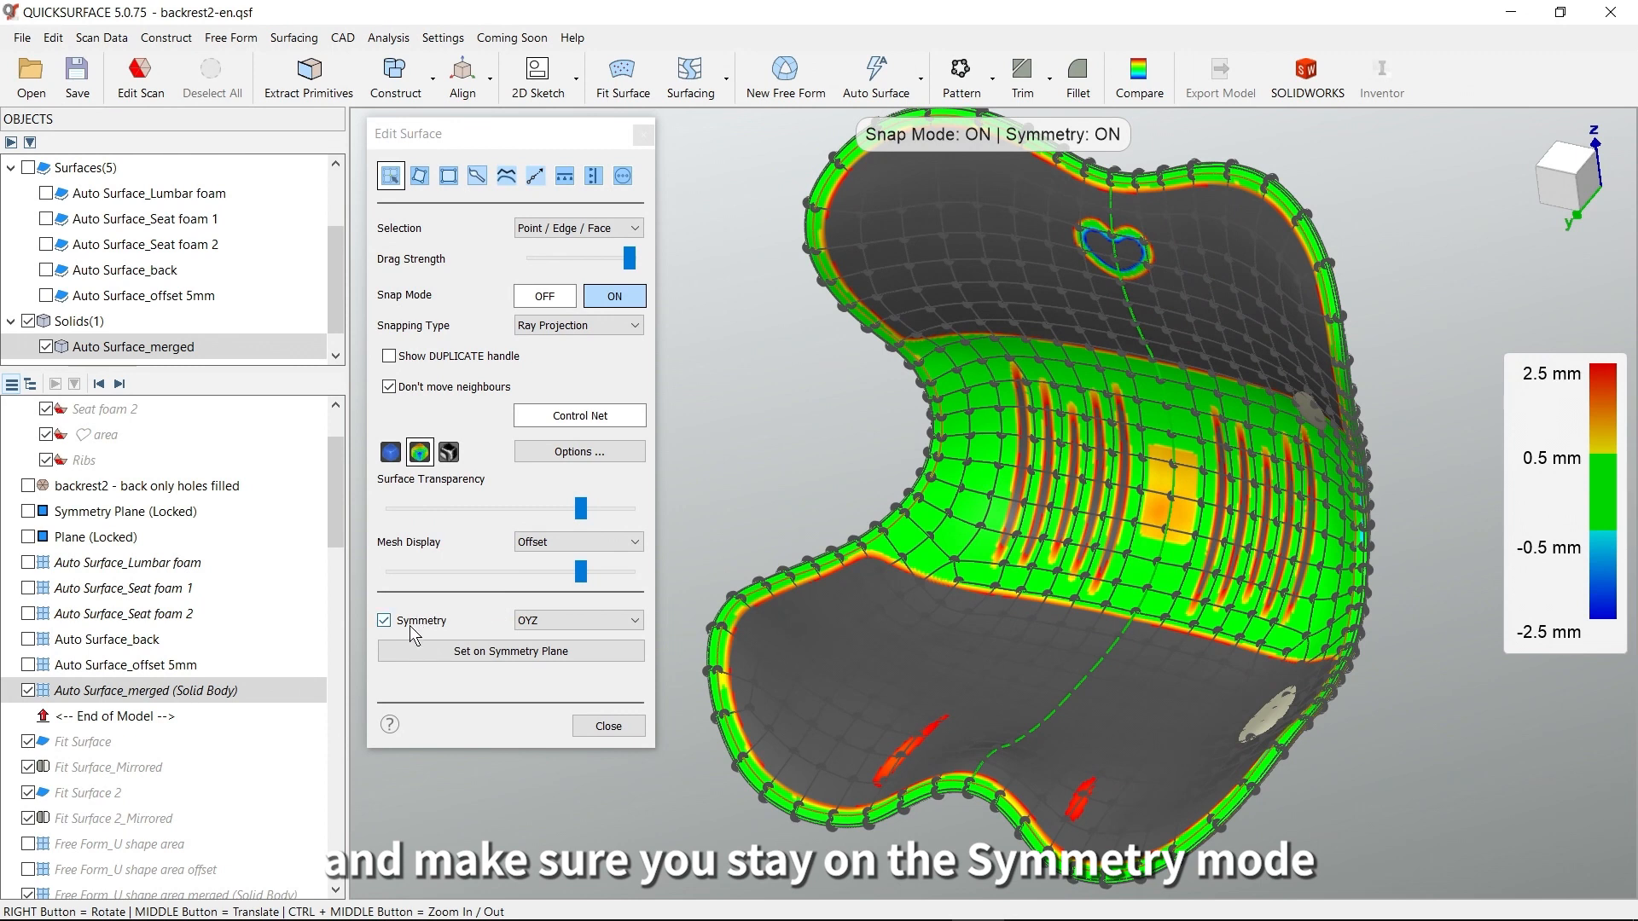
pyautogui.moveTo(985, 516); pyautogui.dragTo(1245, 515, button='right')
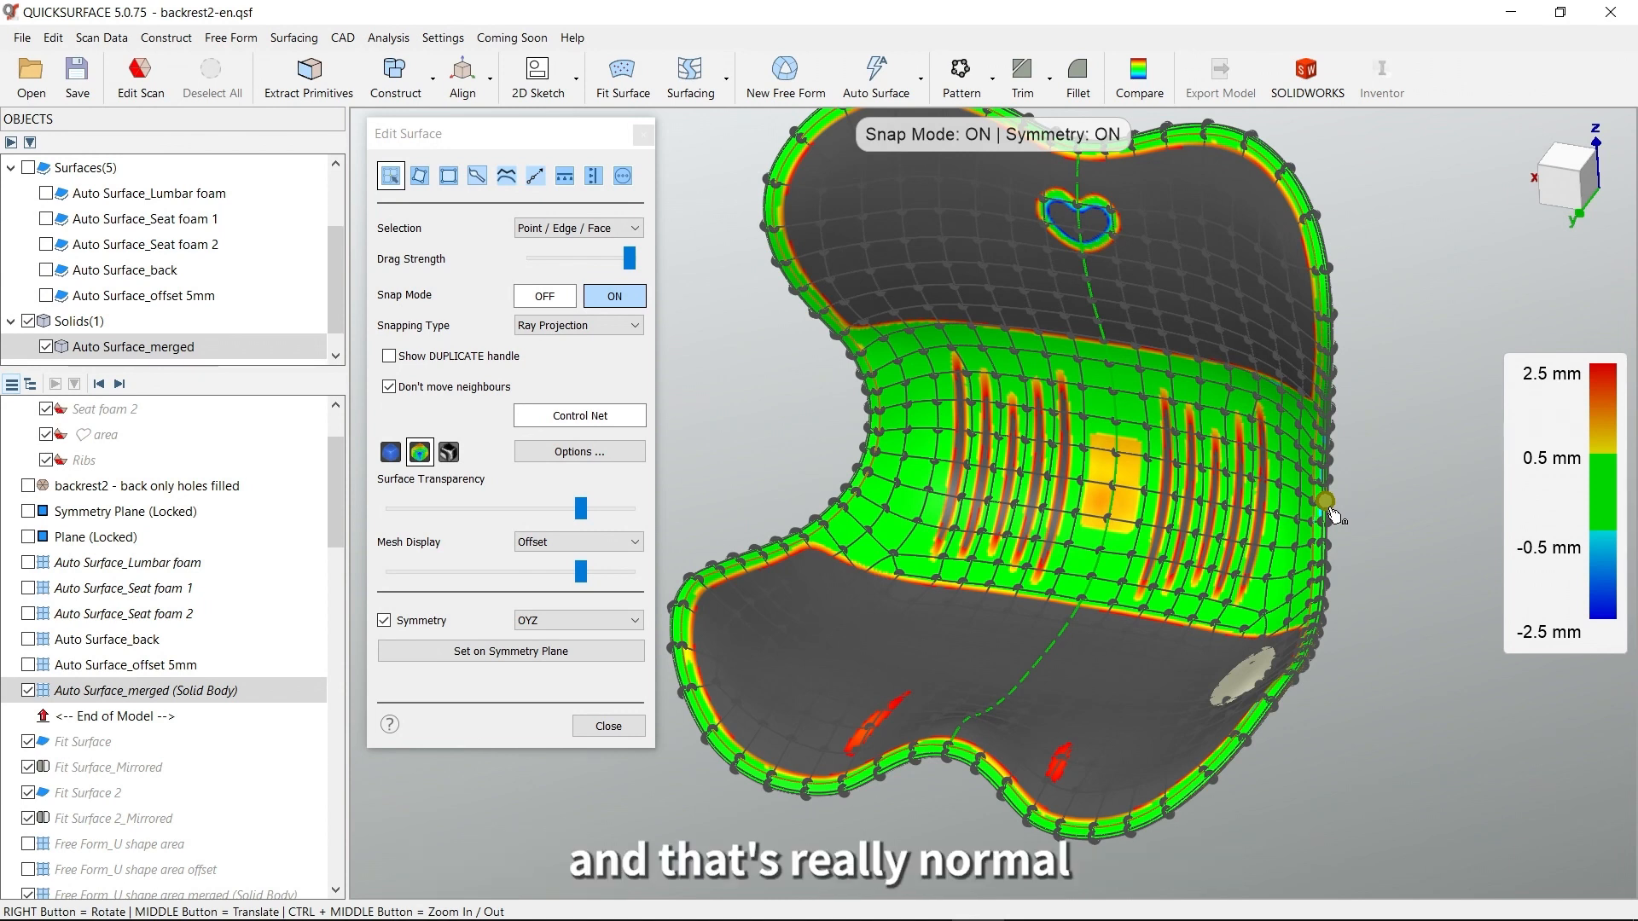
pyautogui.moveTo(1163, 497); pyautogui.dragTo(1209, 536, button='middle')
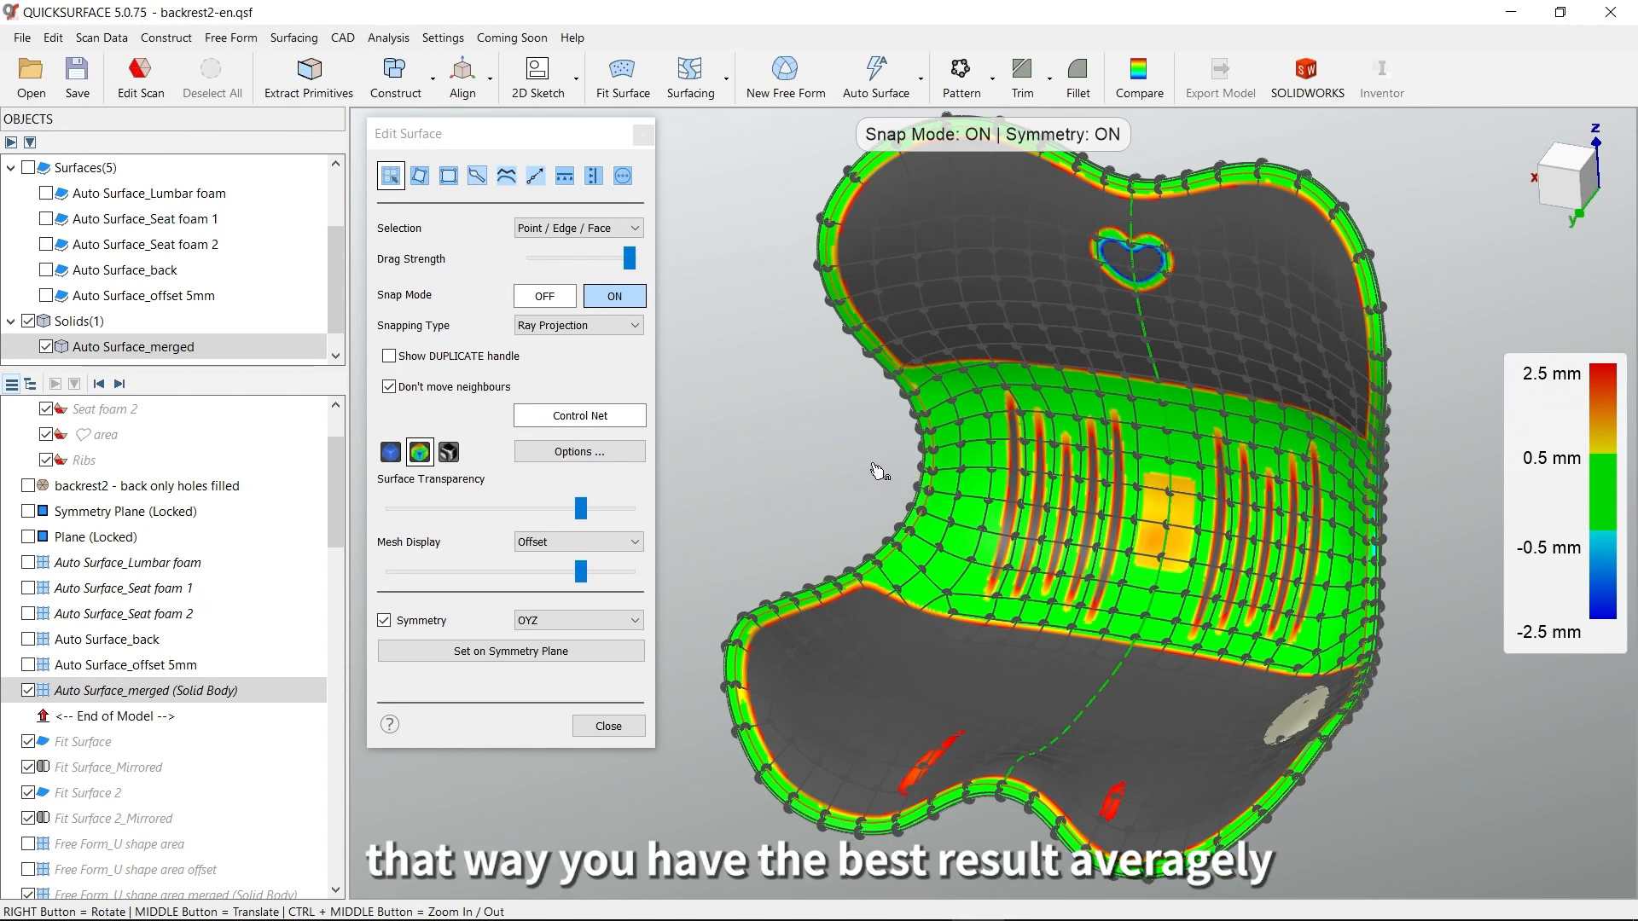
pyautogui.moveTo(1113, 512); pyautogui.dragTo(1057, 512, button='right')
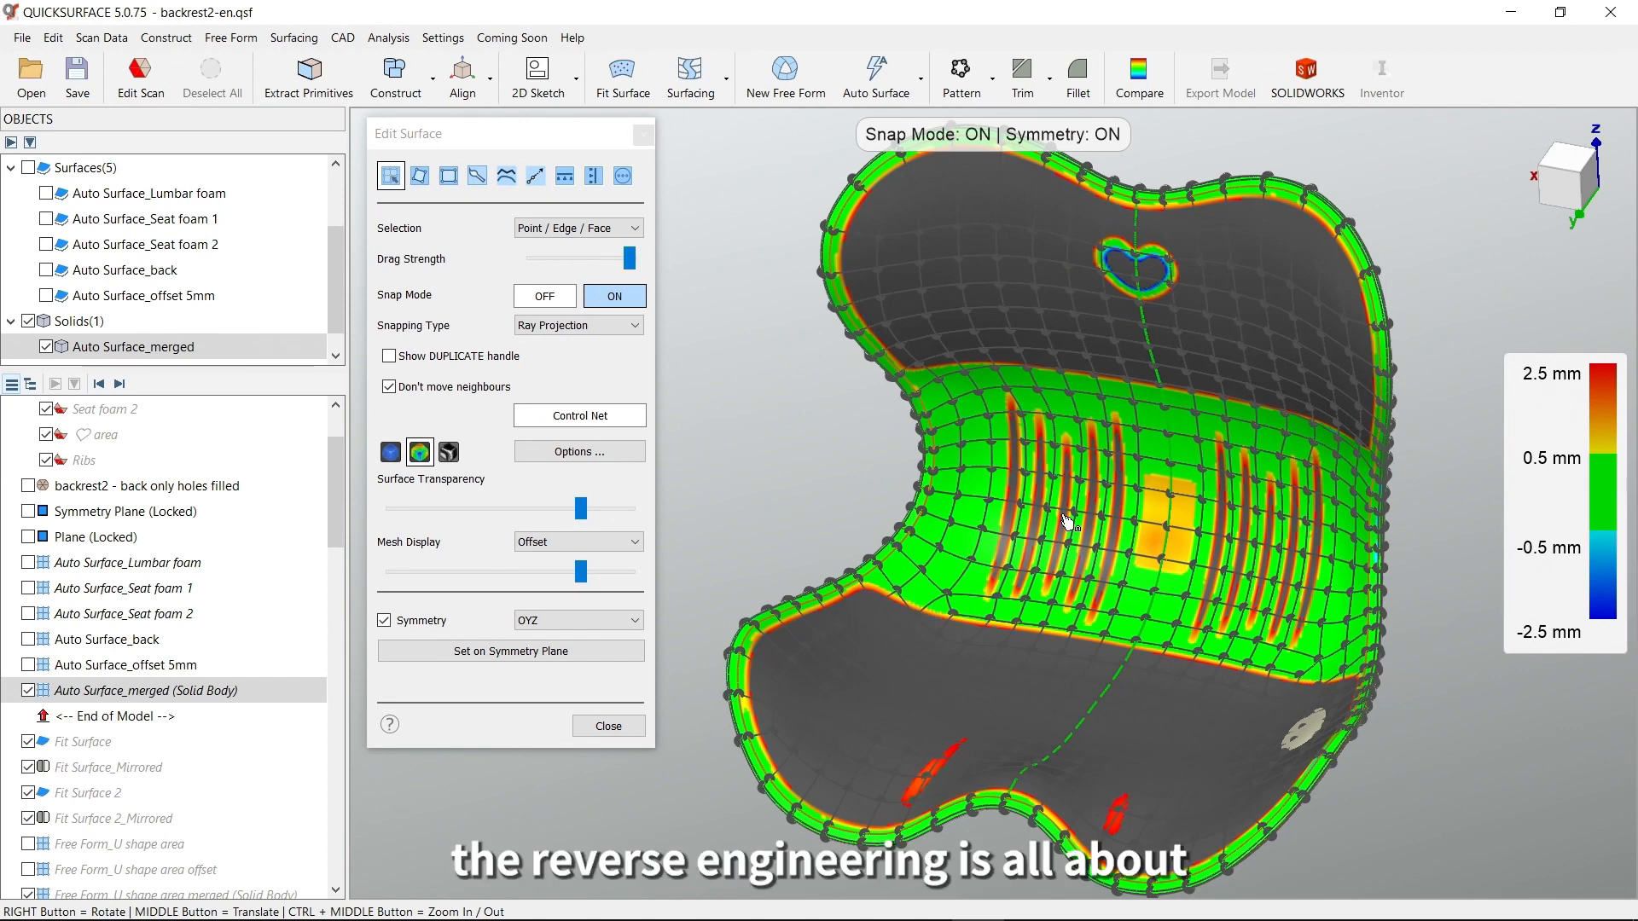
pyautogui.moveTo(1152, 512); pyautogui.dragTo(1188, 500, button='right')
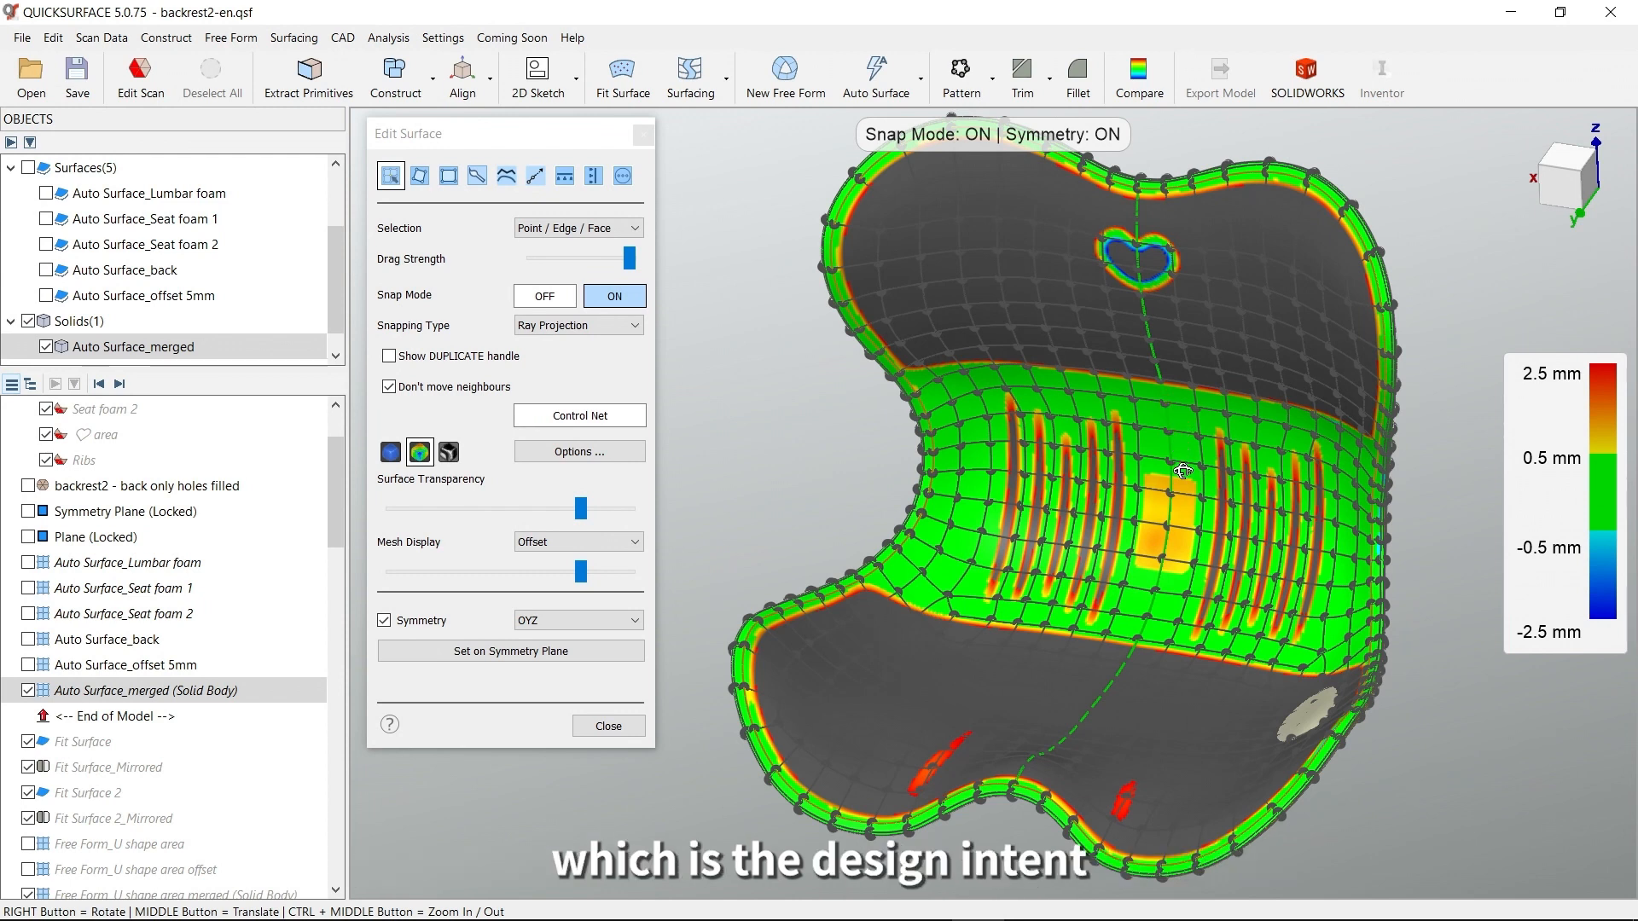
pyautogui.moveTo(1182, 471); pyautogui.dragTo(1178, 495, button='right')
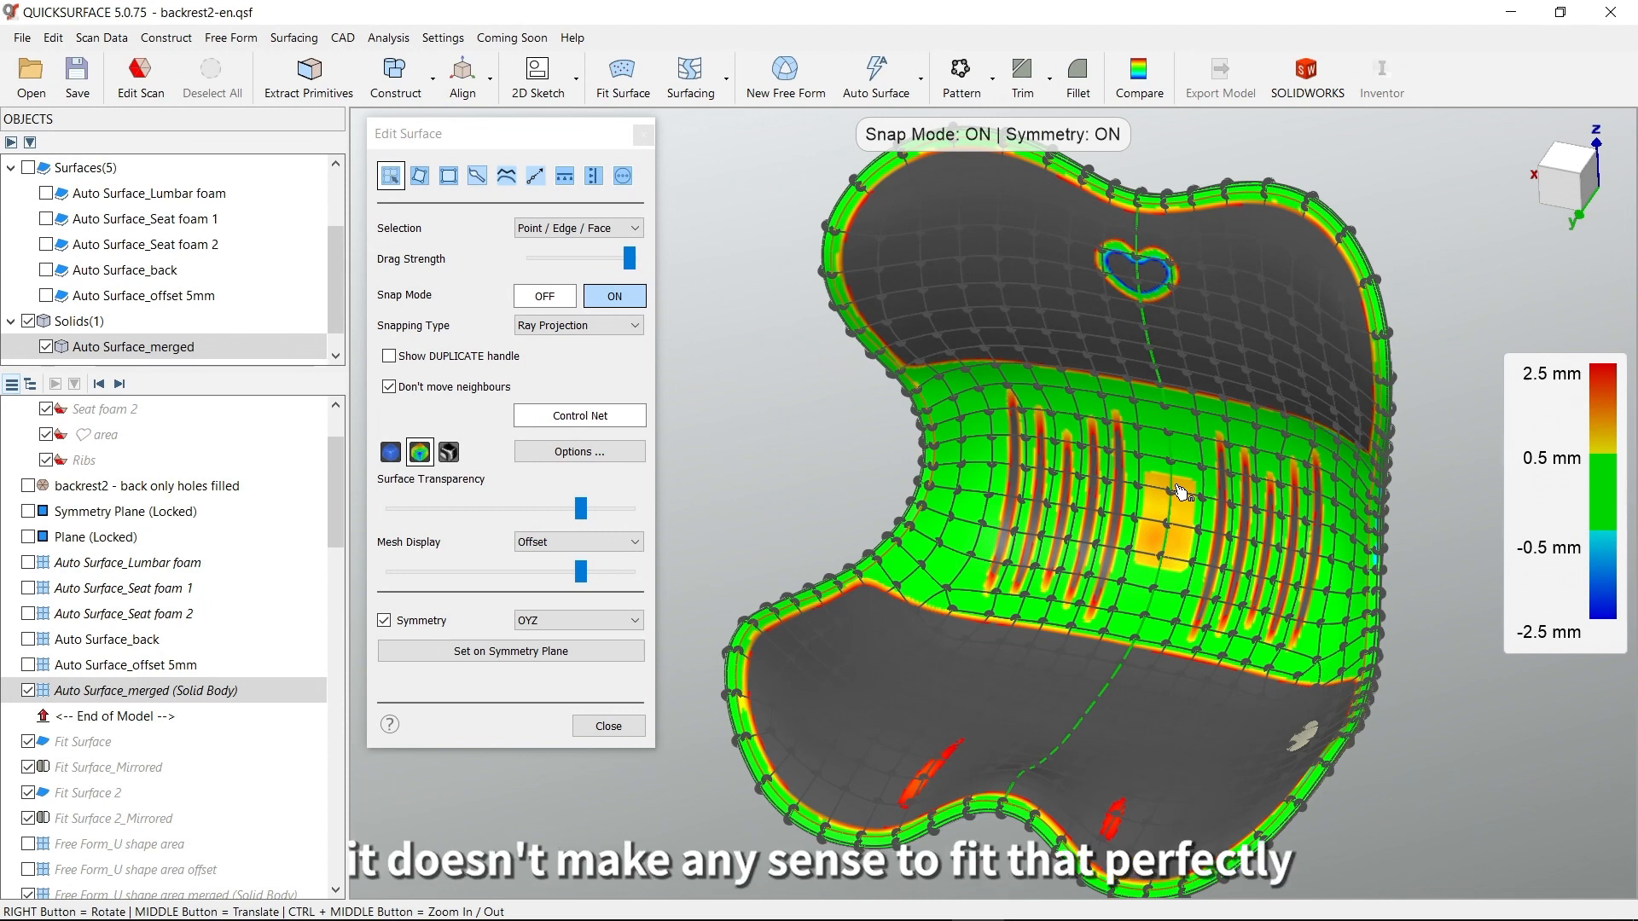
pyautogui.click(608, 725)
# Hide the backrest2 mesh and examine the merged solid body on its own
pyautogui.moveTo(1112, 627); pyautogui.dragTo(1059, 616, button='middle')
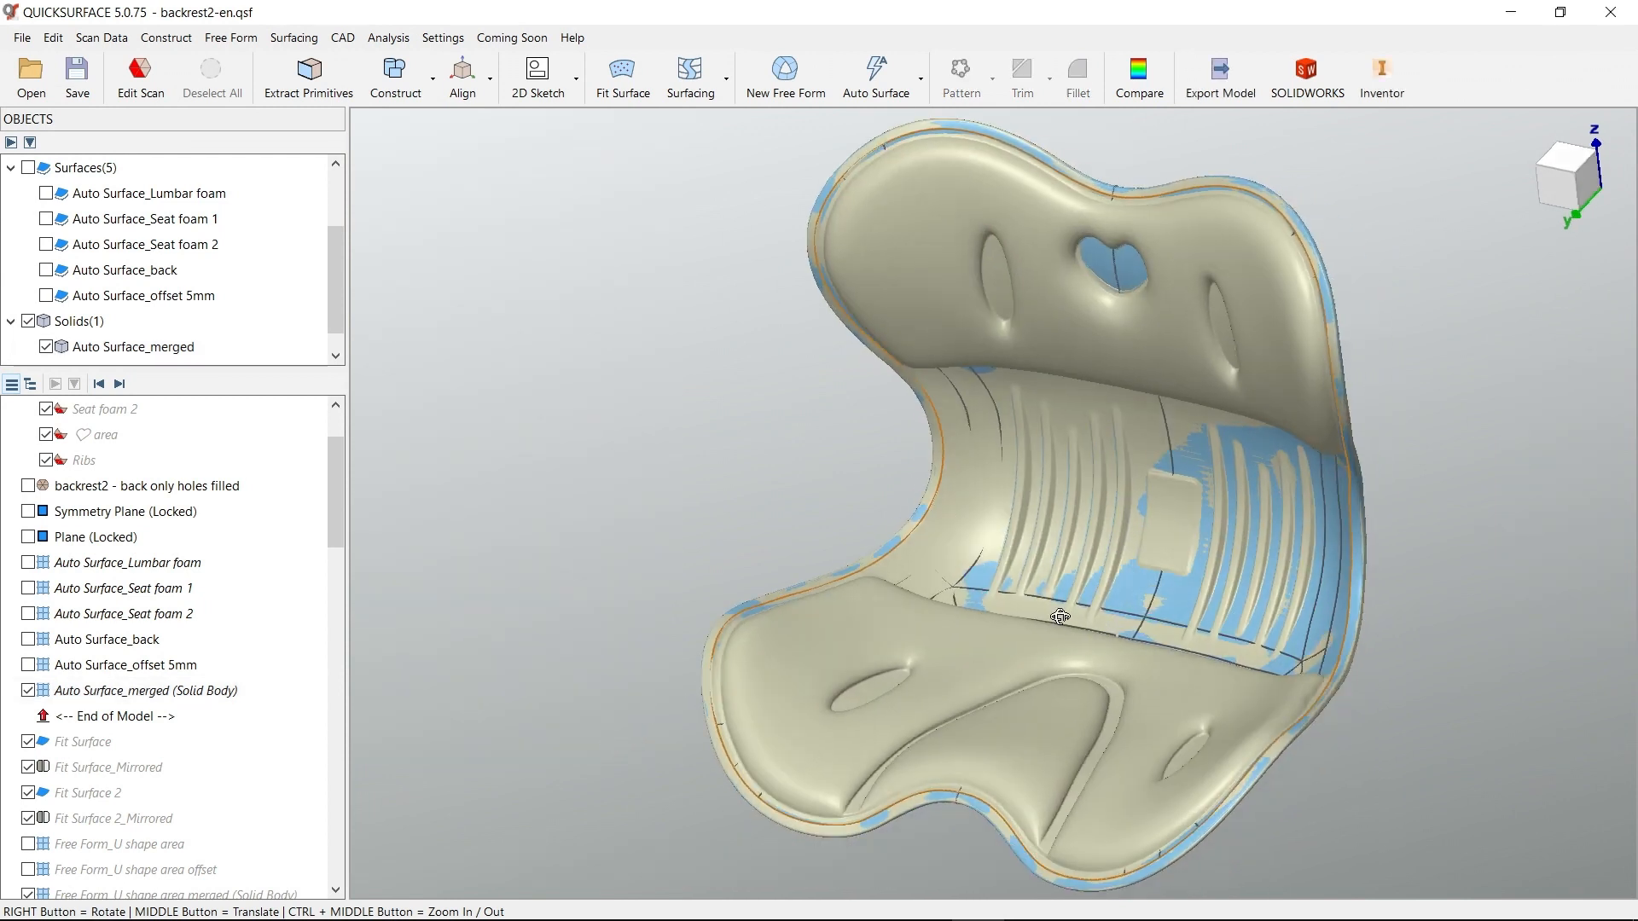
pyautogui.scroll(2, 204, 300)
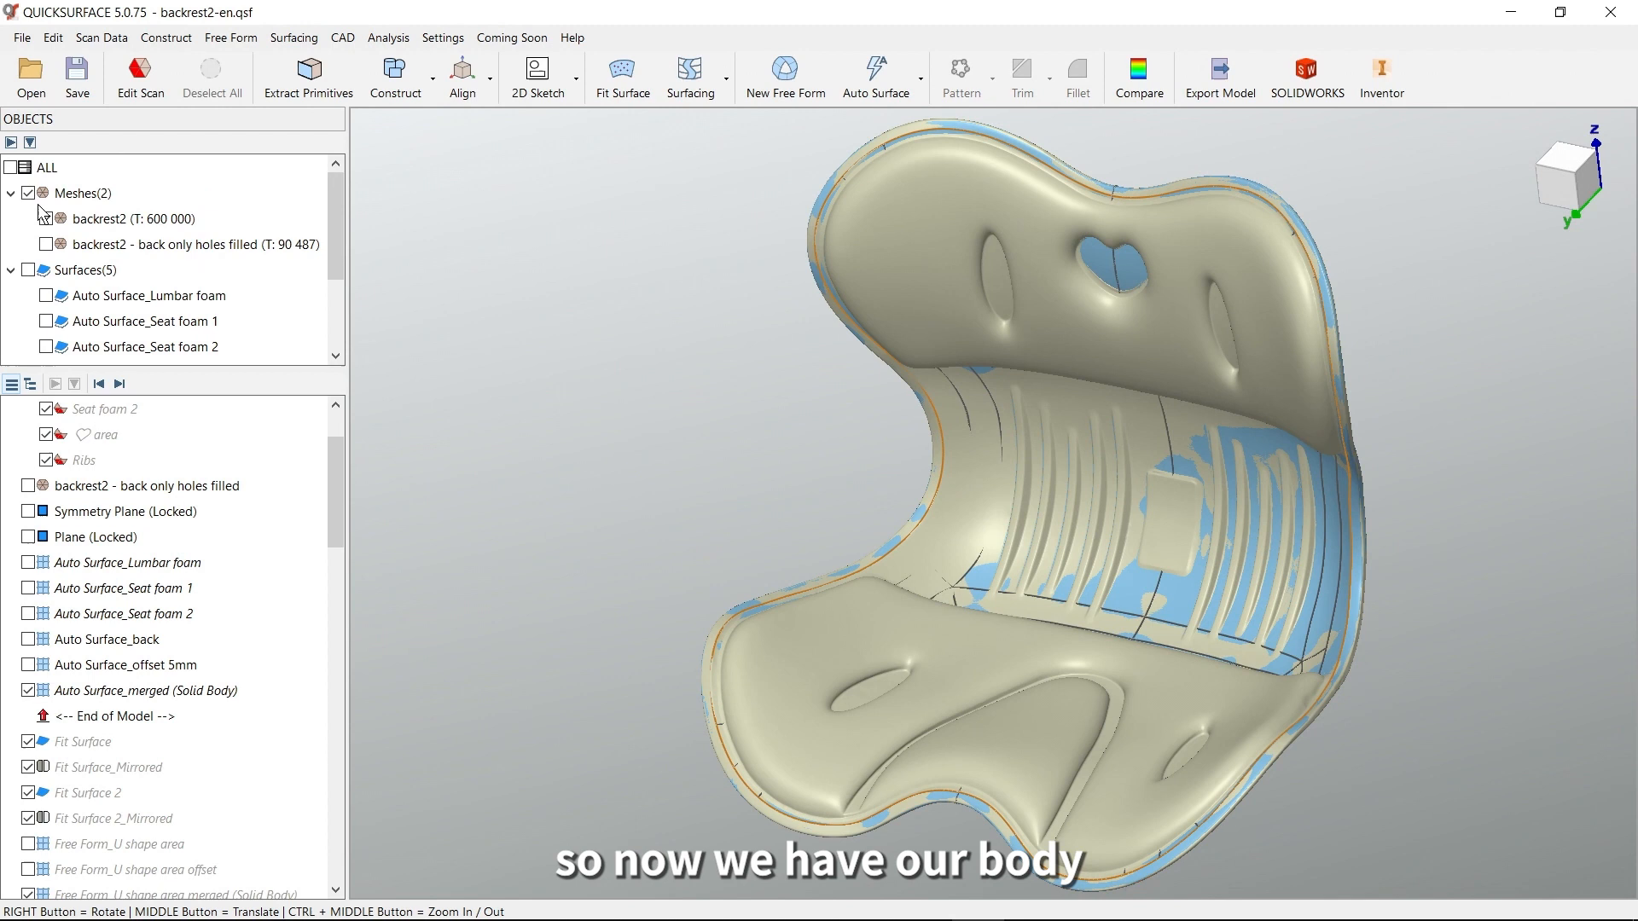
pyautogui.click(47, 219)
pyautogui.moveTo(1118, 551); pyautogui.dragTo(1090, 525, button='middle')
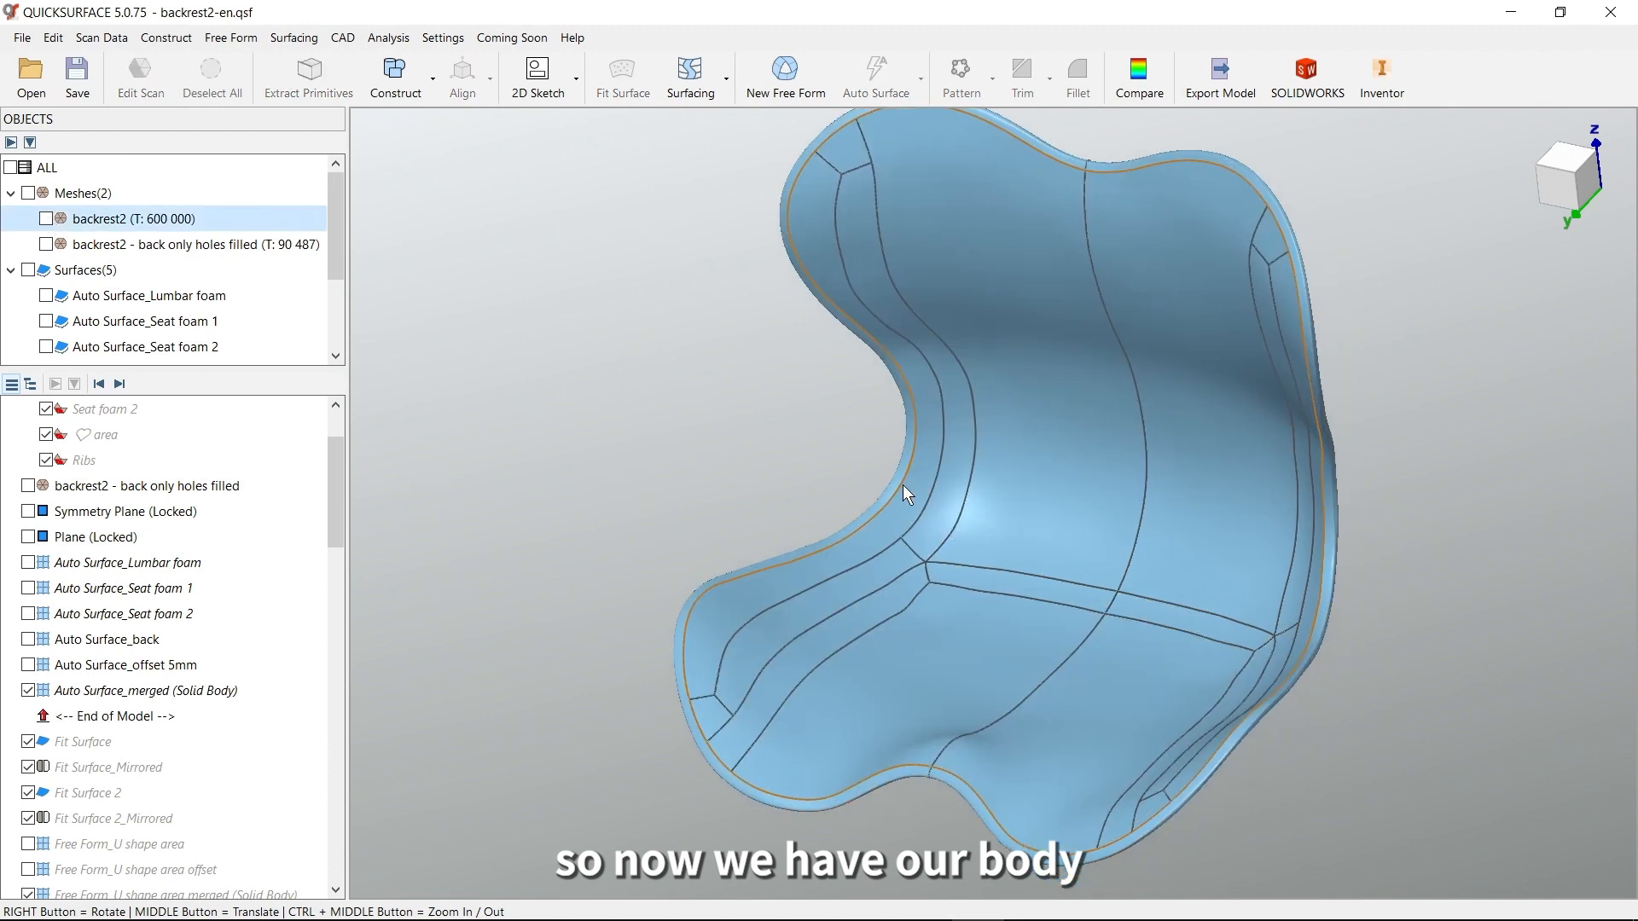
pyautogui.moveTo(987, 501); pyautogui.dragTo(1113, 574, button='right')
pyautogui.moveTo(1058, 505); pyautogui.dragTo(1029, 570, button='right')
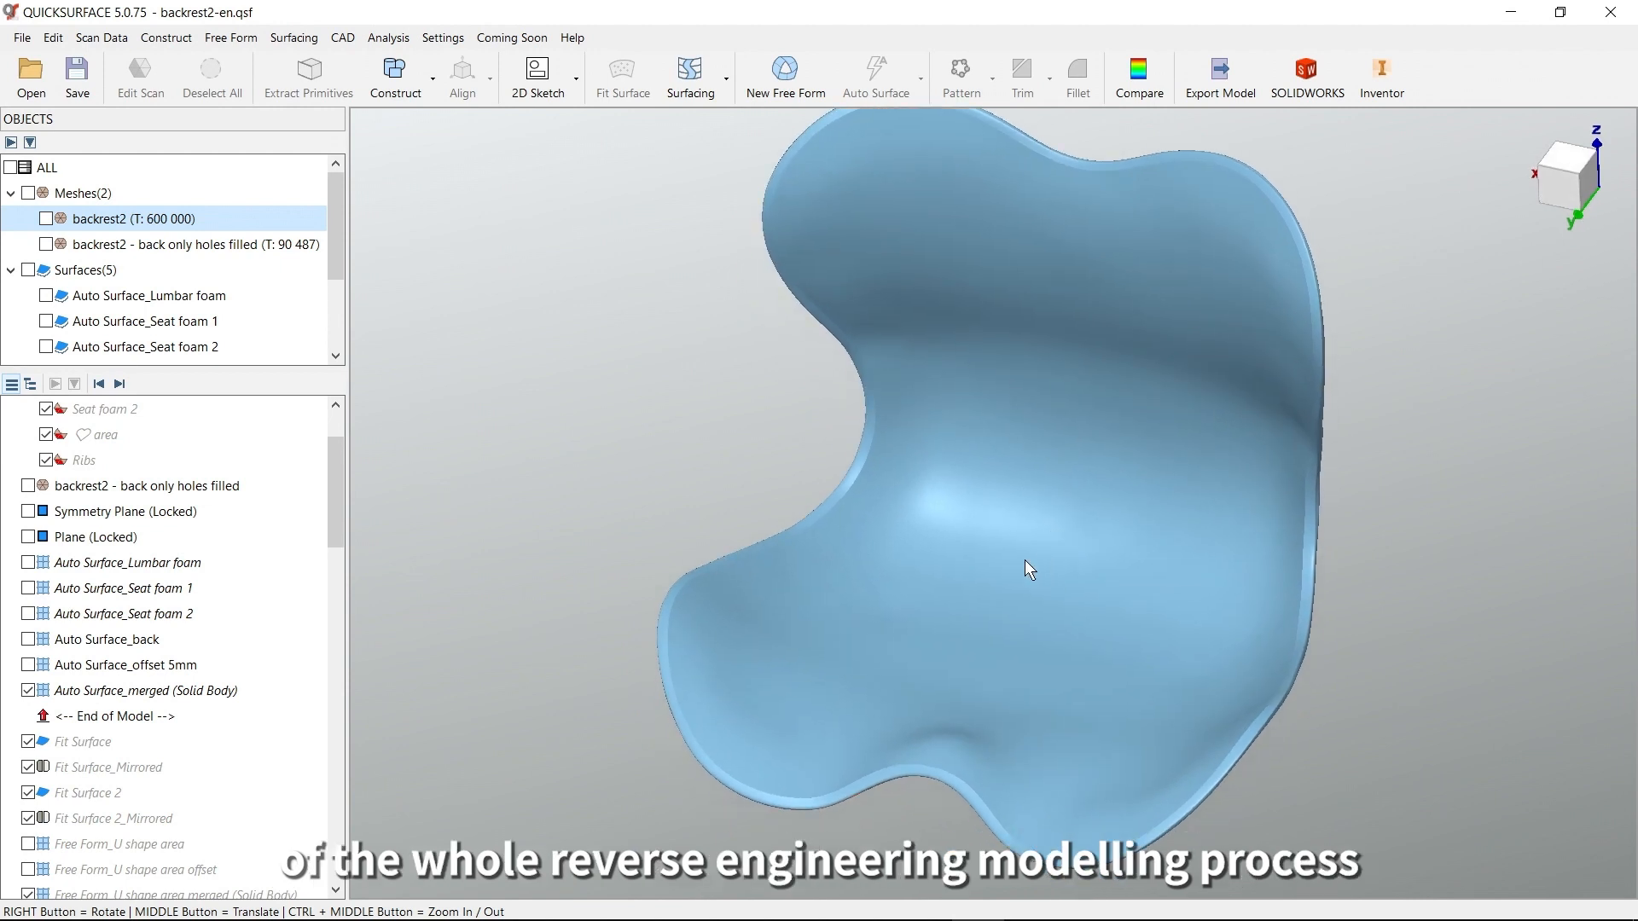
# Show the backrest2 mesh again and hide the Auto Surface_merged solid body
pyautogui.click(46, 219)
pyautogui.click(29, 690)
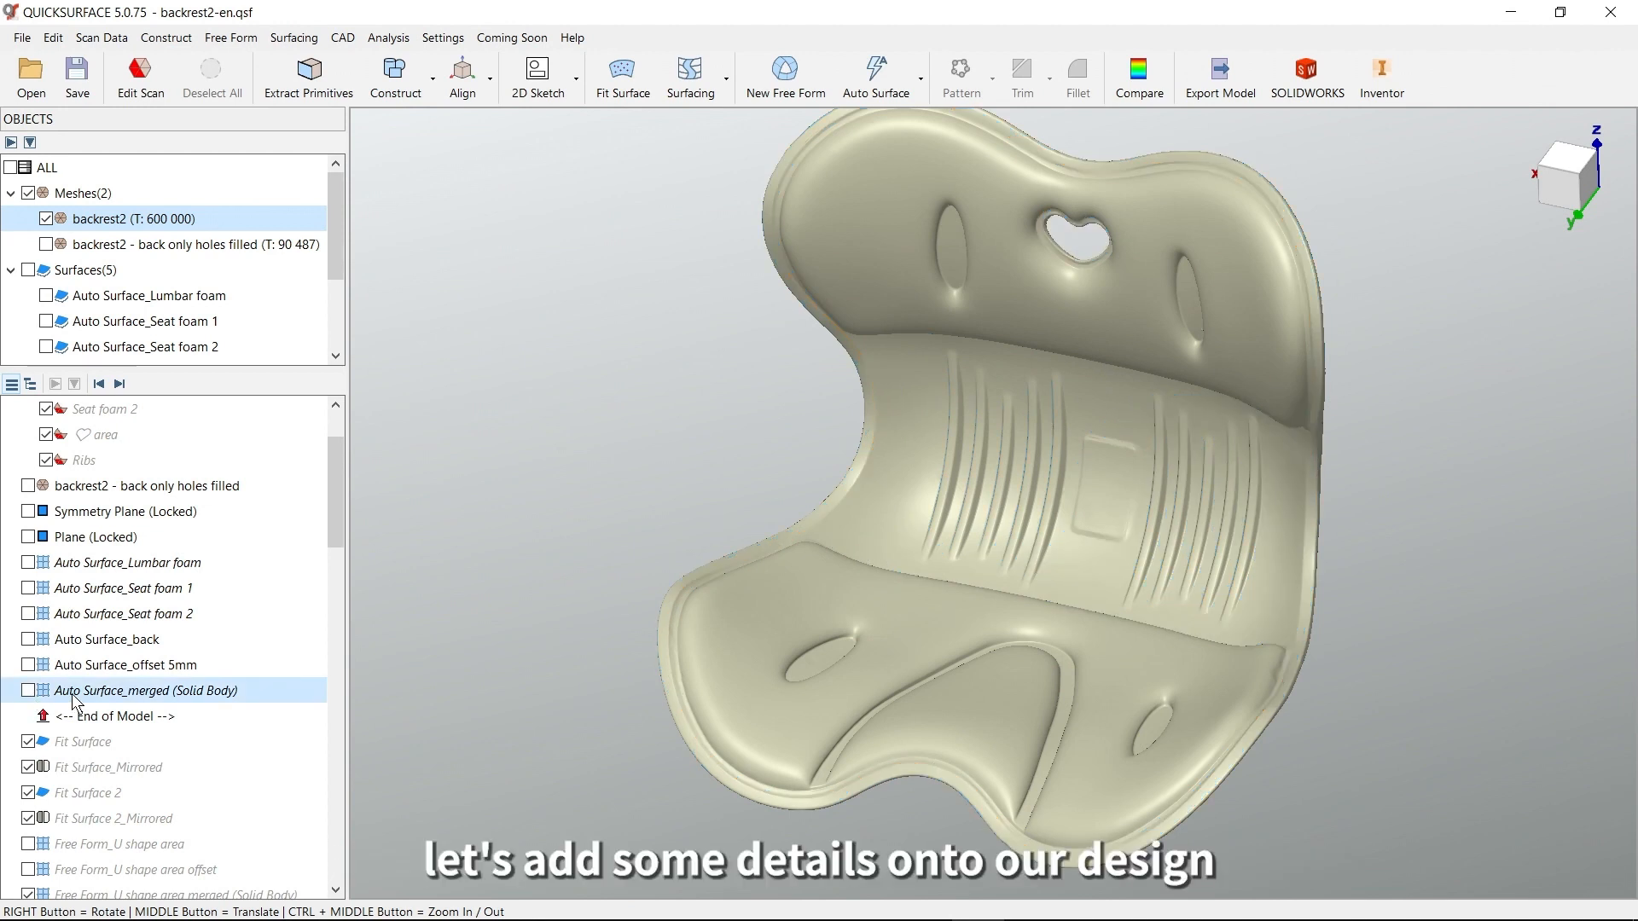
pyautogui.moveTo(975, 543); pyautogui.dragTo(990, 553, button='right')
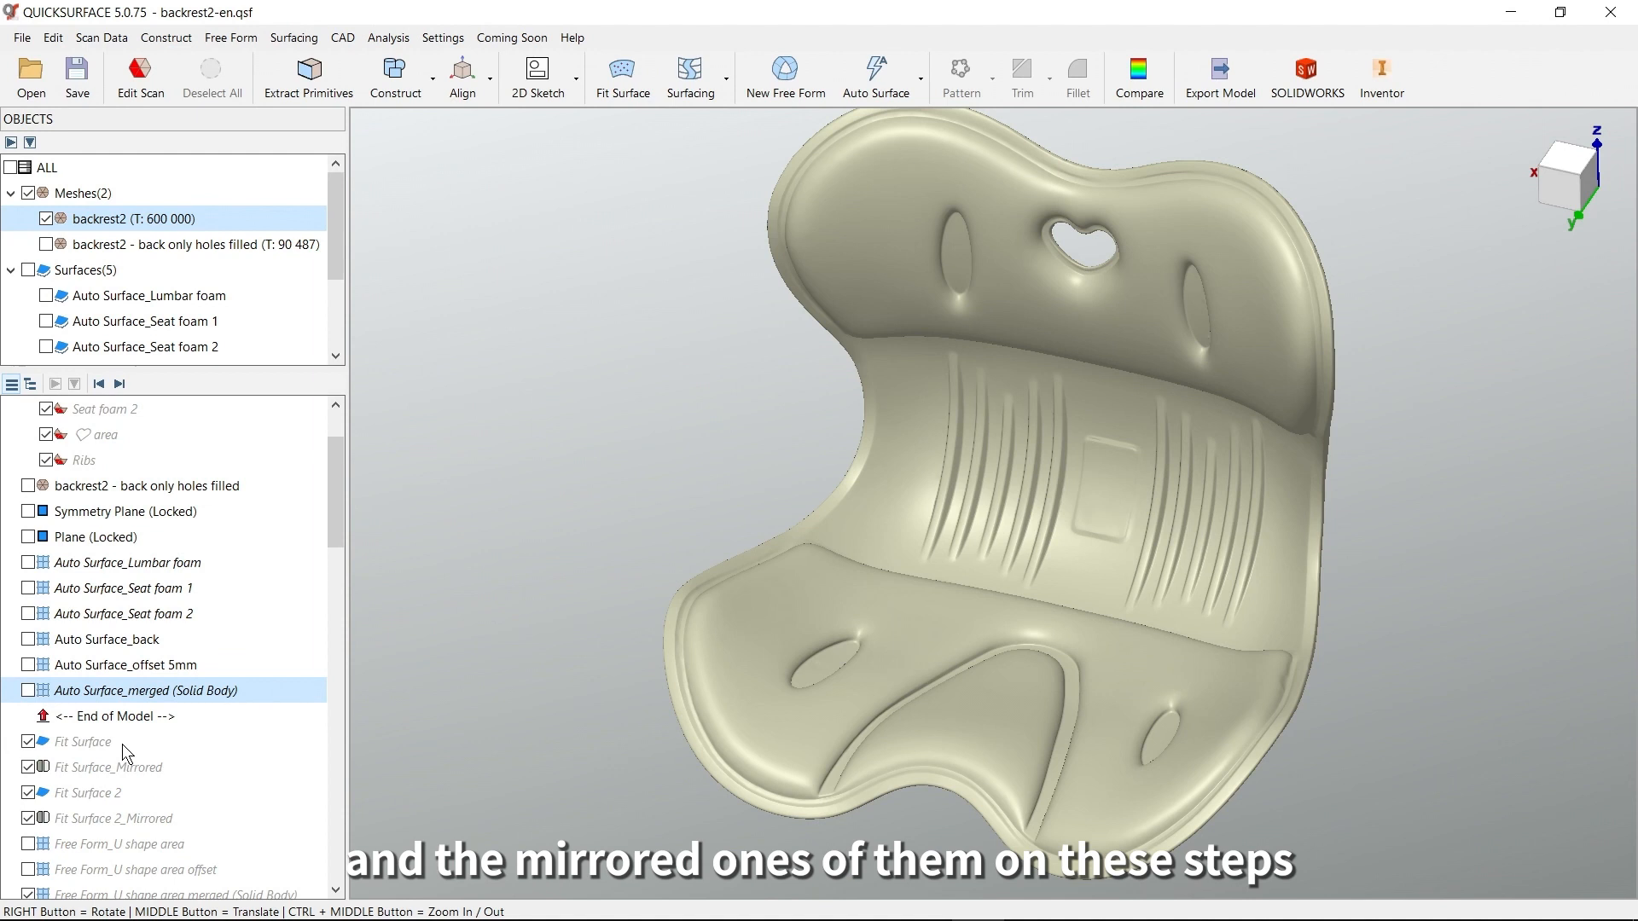
# Advance the history through Fit Surface, Fit Surface 2 and their mirrored copies
pyautogui.click(120, 385)
pyautogui.click(121, 385)
pyautogui.click(121, 385)
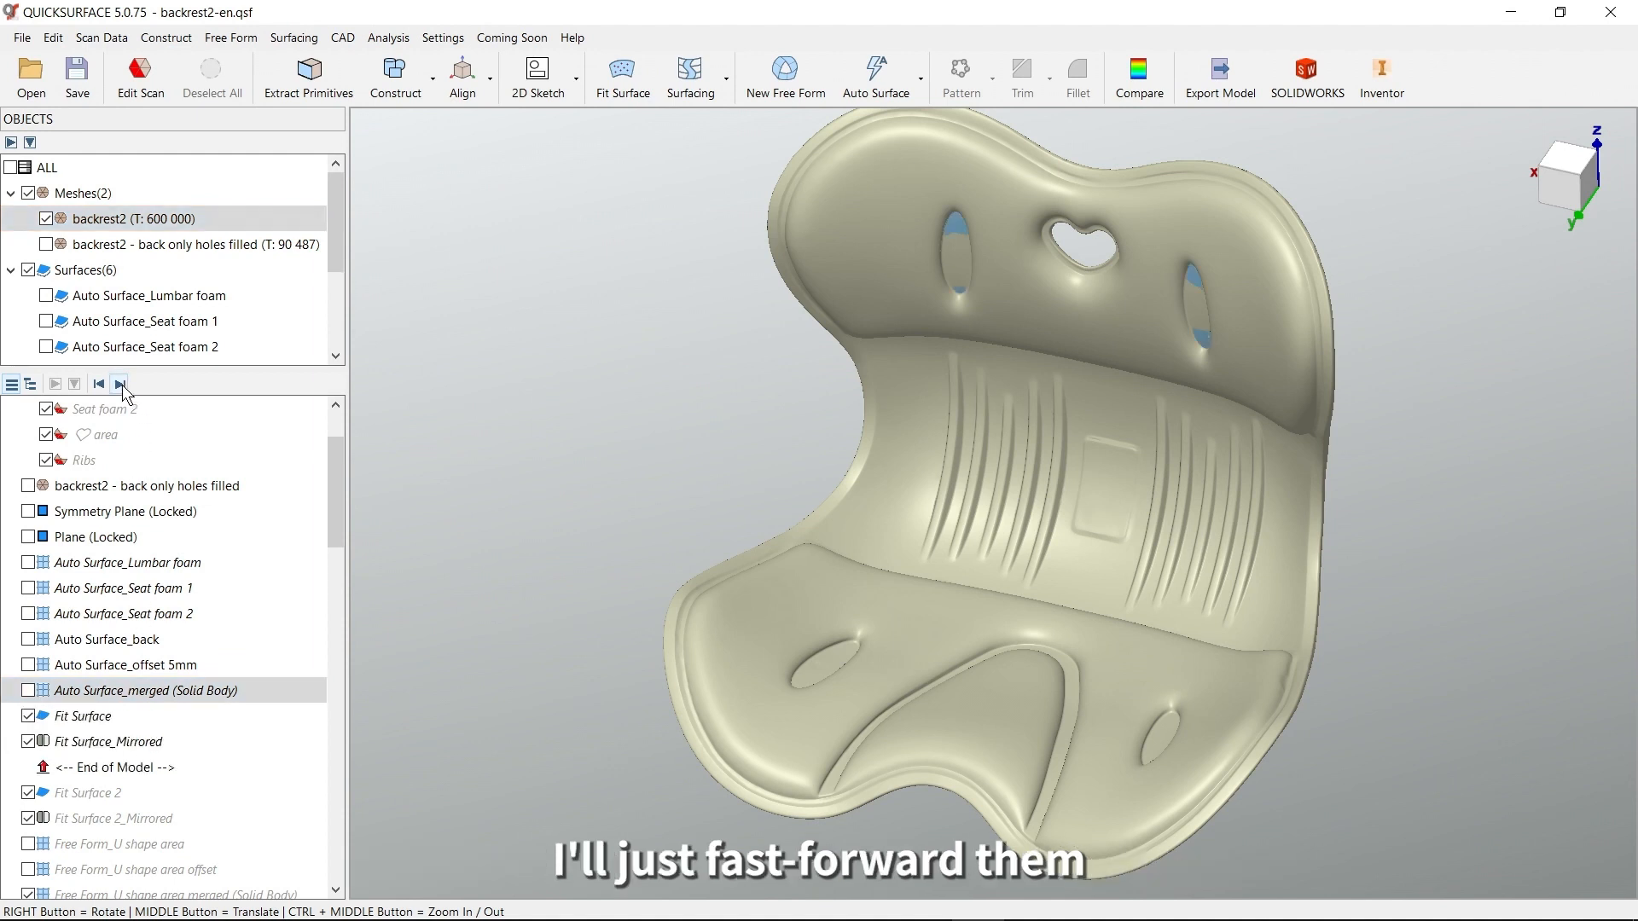
pyautogui.click(120, 385)
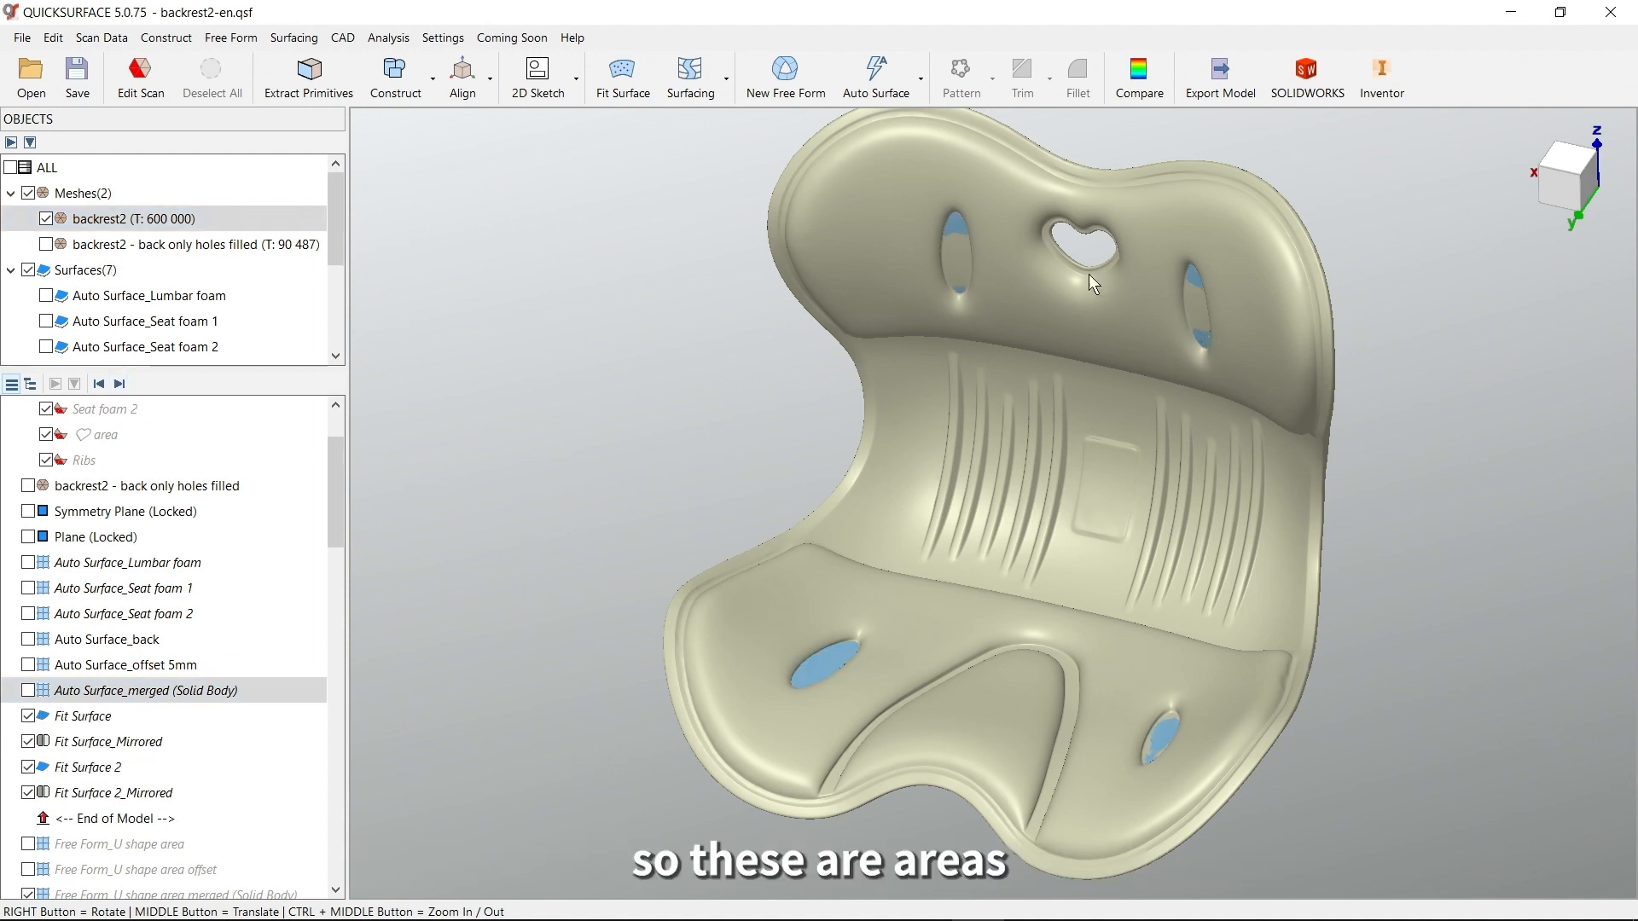
pyautogui.moveTo(1164, 720)
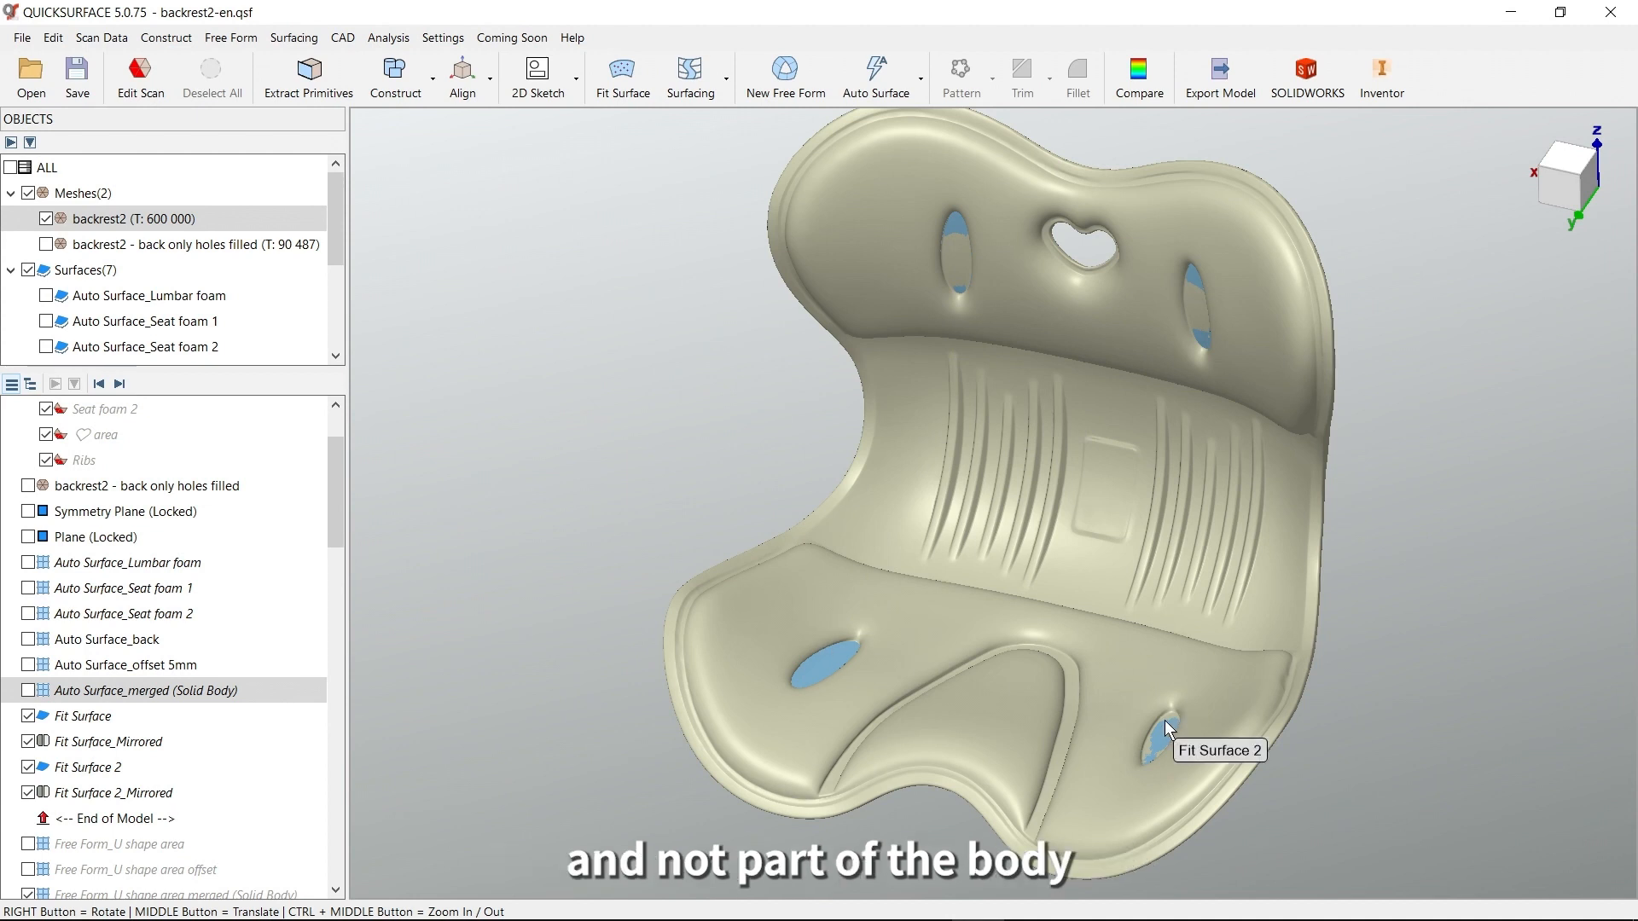
# Show the merged body without the backrest2 mesh, and examine how the four fitted patches sit against it
pyautogui.click(29, 690)
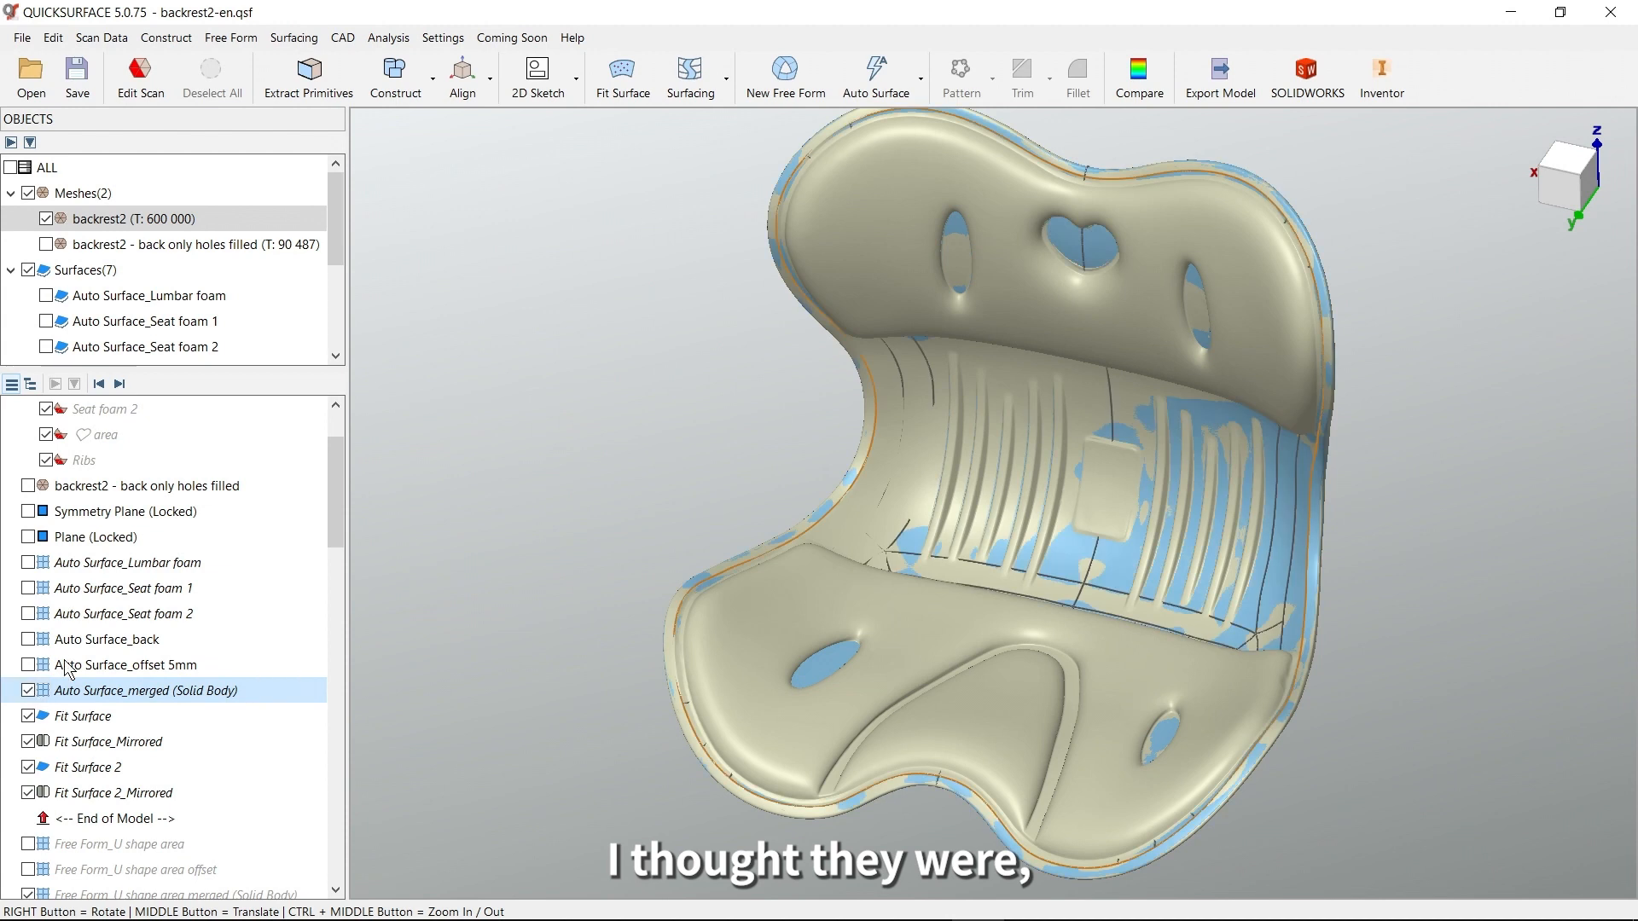
pyautogui.click(46, 219)
pyautogui.moveTo(1016, 469); pyautogui.dragTo(1166, 591, button='right')
pyautogui.scroll(6, 1165, 428)
pyautogui.moveTo(1065, 457); pyautogui.dragTo(1126, 433, button='right')
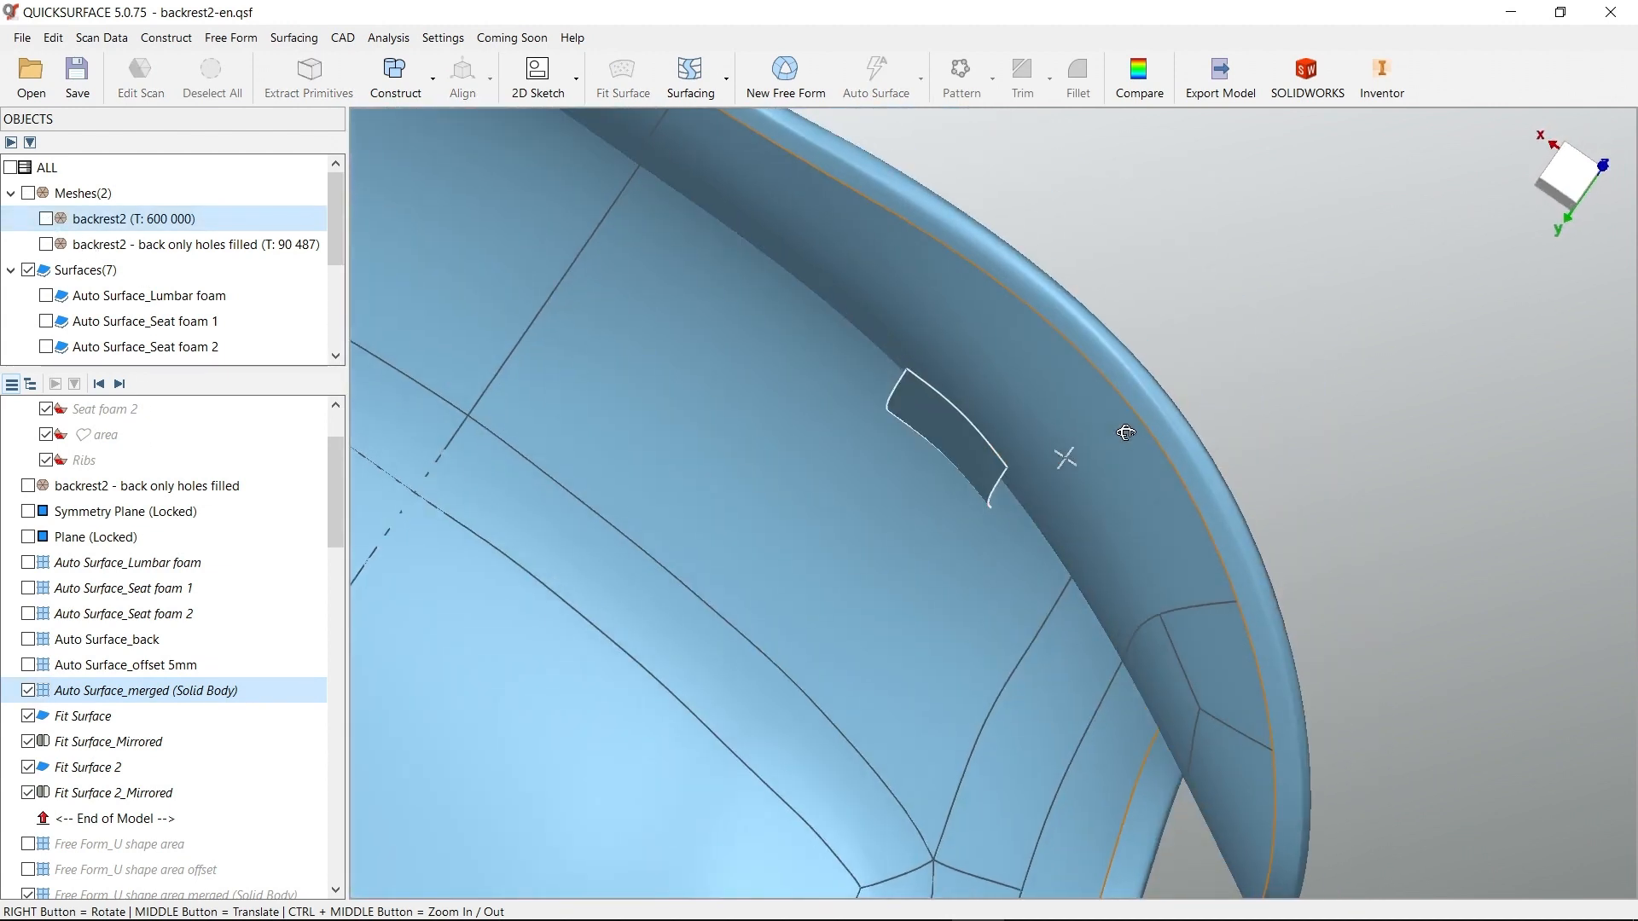
pyautogui.scroll(-3, 1003, 451)
pyautogui.moveTo(972, 635); pyautogui.dragTo(1168, 353, button='middle')
pyautogui.moveTo(851, 768); pyautogui.dragTo(1055, 662, button='right')
pyautogui.scroll(-5, 968, 575)
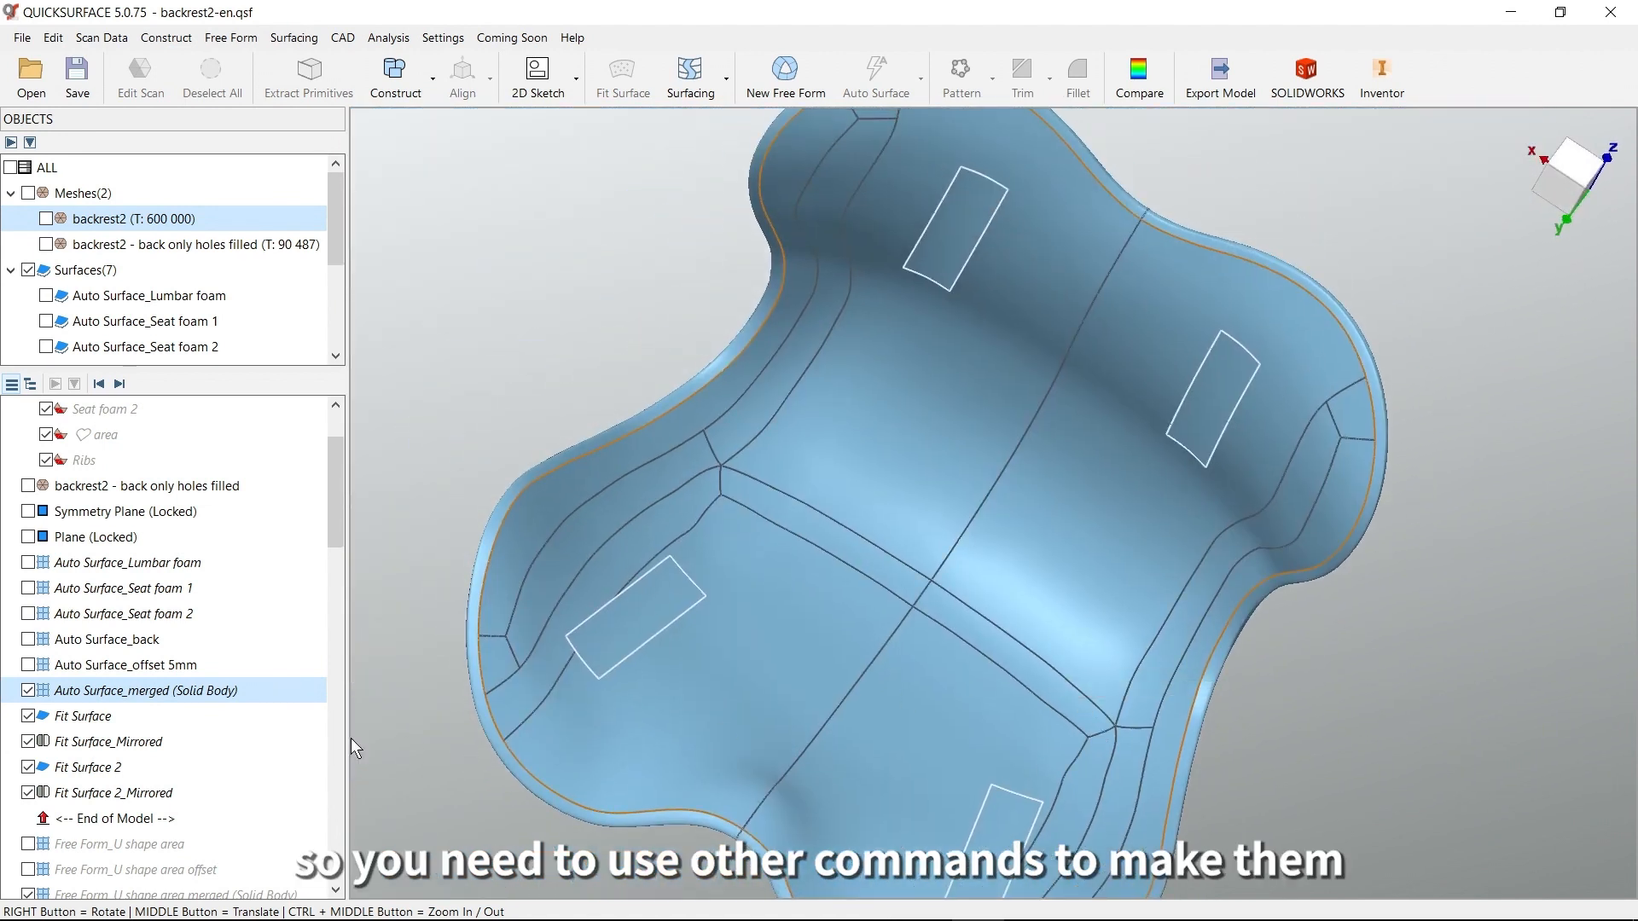
# Hide the merged body and display the backrest2 mesh together with the four fitted patches
pyautogui.click(26, 690)
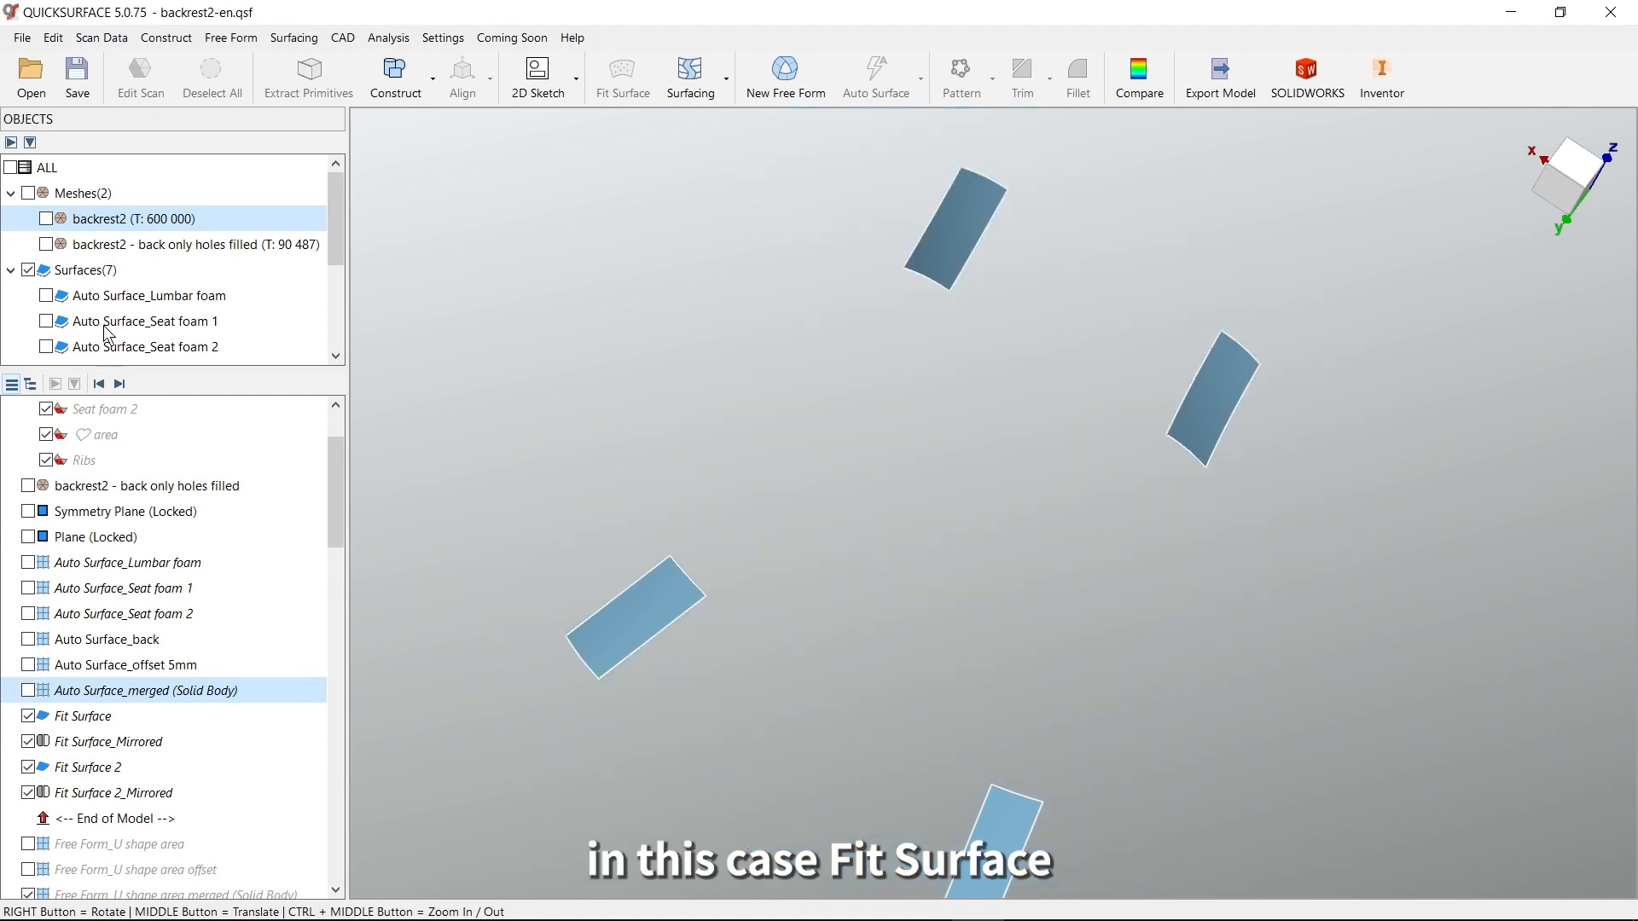
pyautogui.click(46, 219)
pyautogui.moveTo(1066, 376); pyautogui.dragTo(1083, 260, button='right')
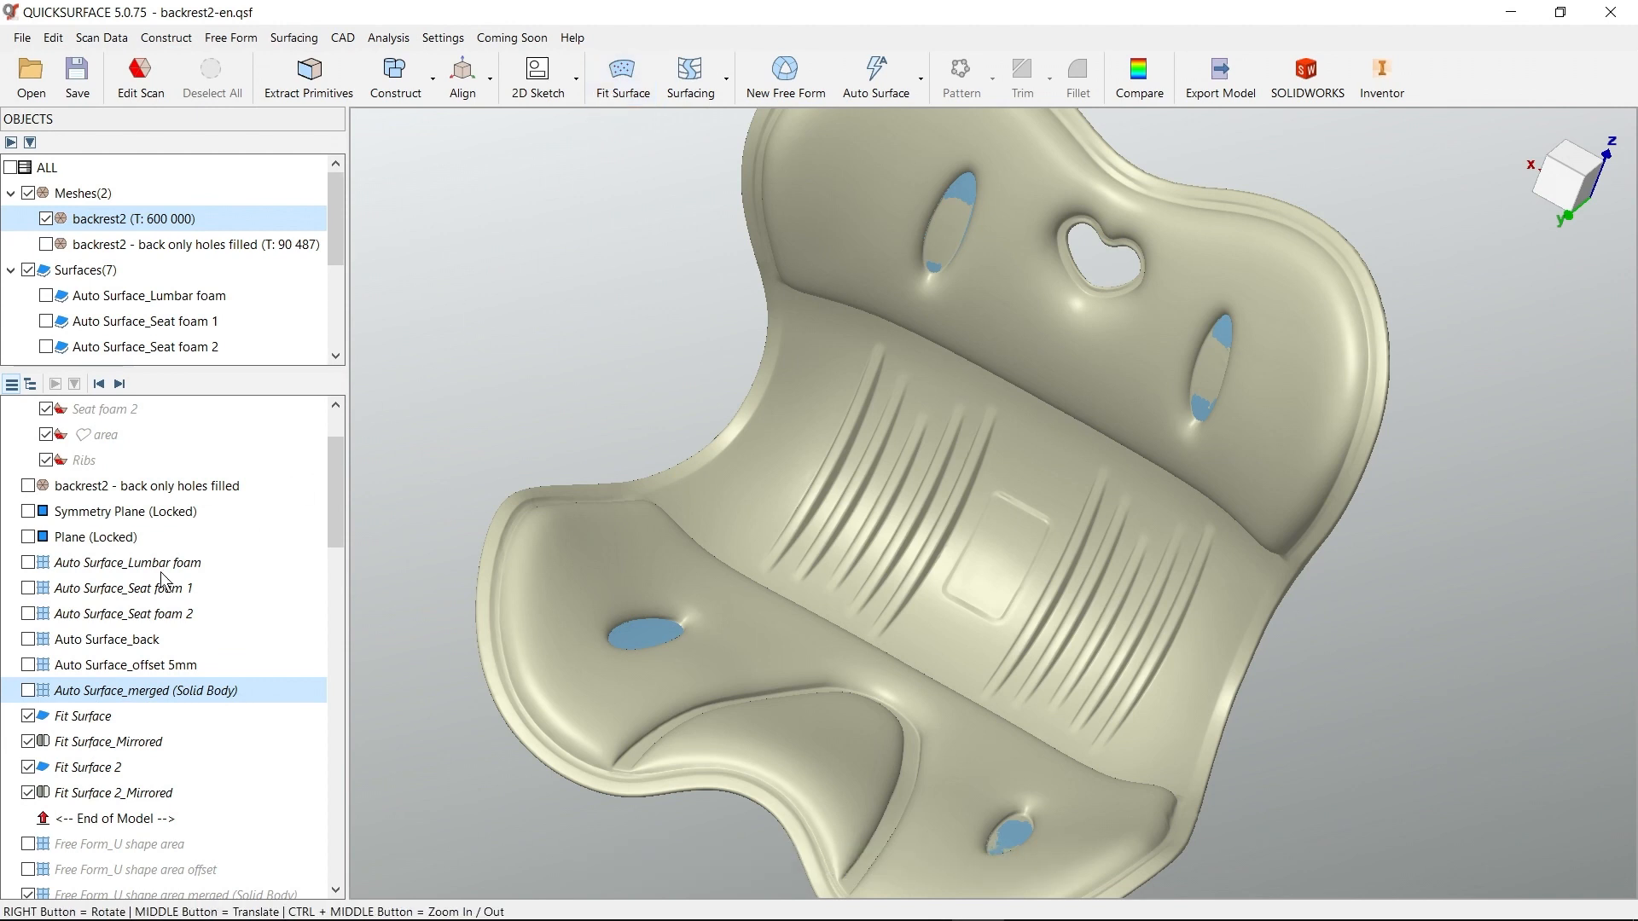
# Open Fit Surface for editing, examine its method, U/V, expansion and smoothness settings, and close it without changes
pyautogui.click(90, 723)
pyautogui.doubleClick(91, 723)
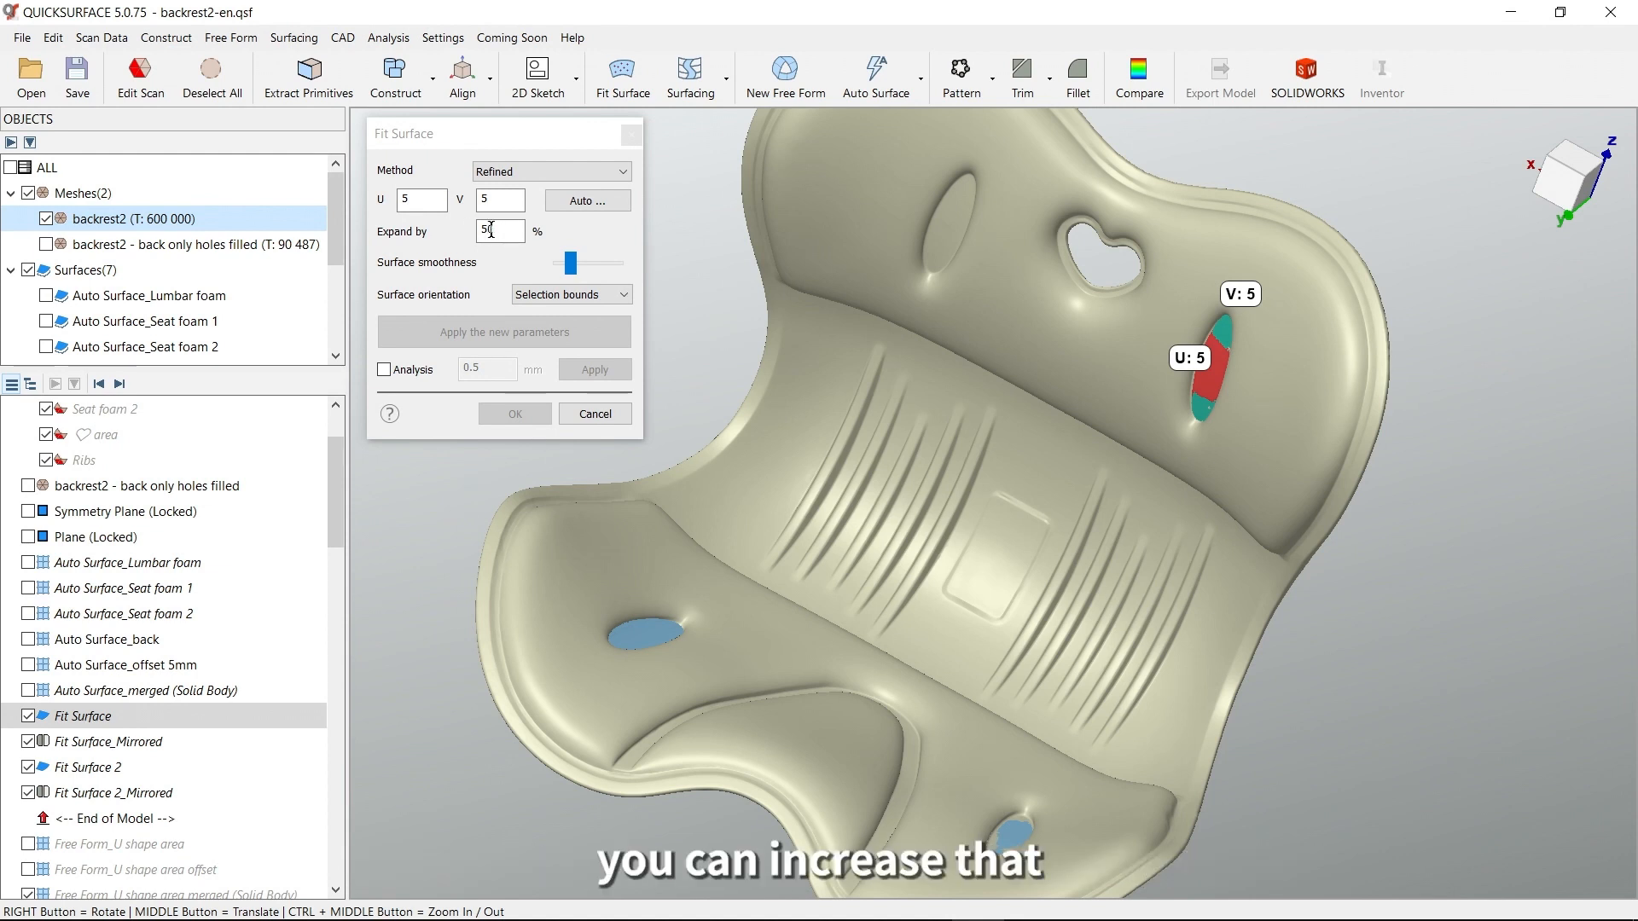
pyautogui.click(591, 418)
pyautogui.click(595, 414)
# Examine the U-shaped area of the mesh between the two lower cushion pads
pyautogui.moveTo(907, 725); pyautogui.dragTo(1008, 578, button='middle')
pyautogui.moveTo(1008, 578); pyautogui.dragTo(1067, 689, button='right')
pyautogui.moveTo(1067, 689); pyautogui.dragTo(1127, 612, button='middle')
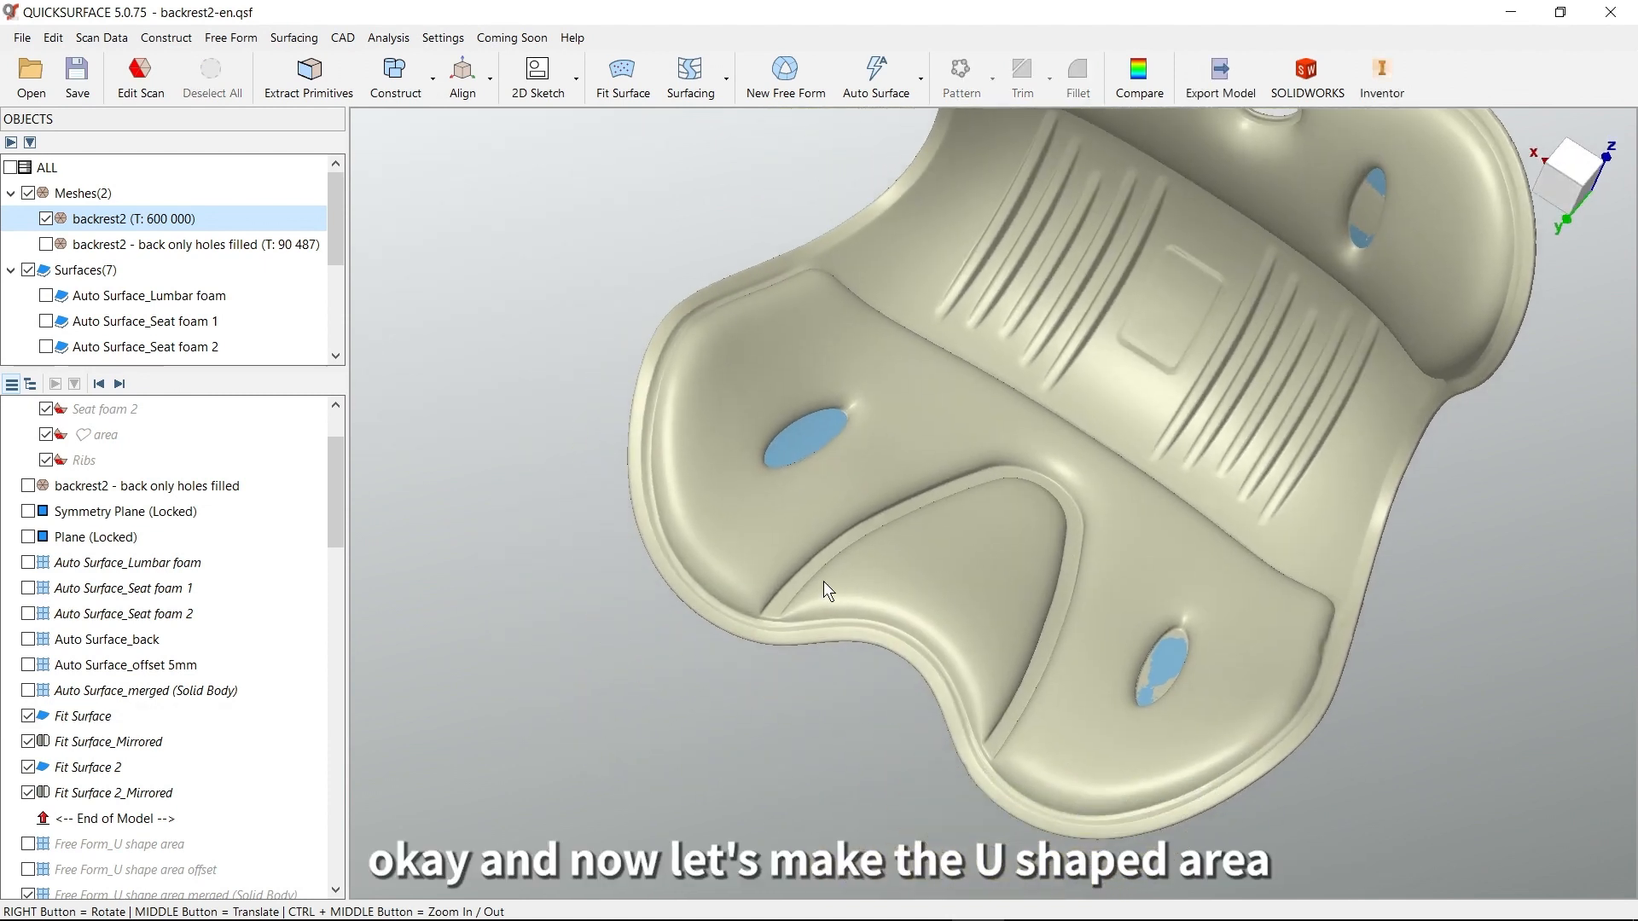
# Advance the model history to include Free Form_U shape area, and inspect the surface against the U-shaped band of the mesh
pyautogui.moveTo(1164, 708); pyautogui.dragTo(988, 609, button='right')
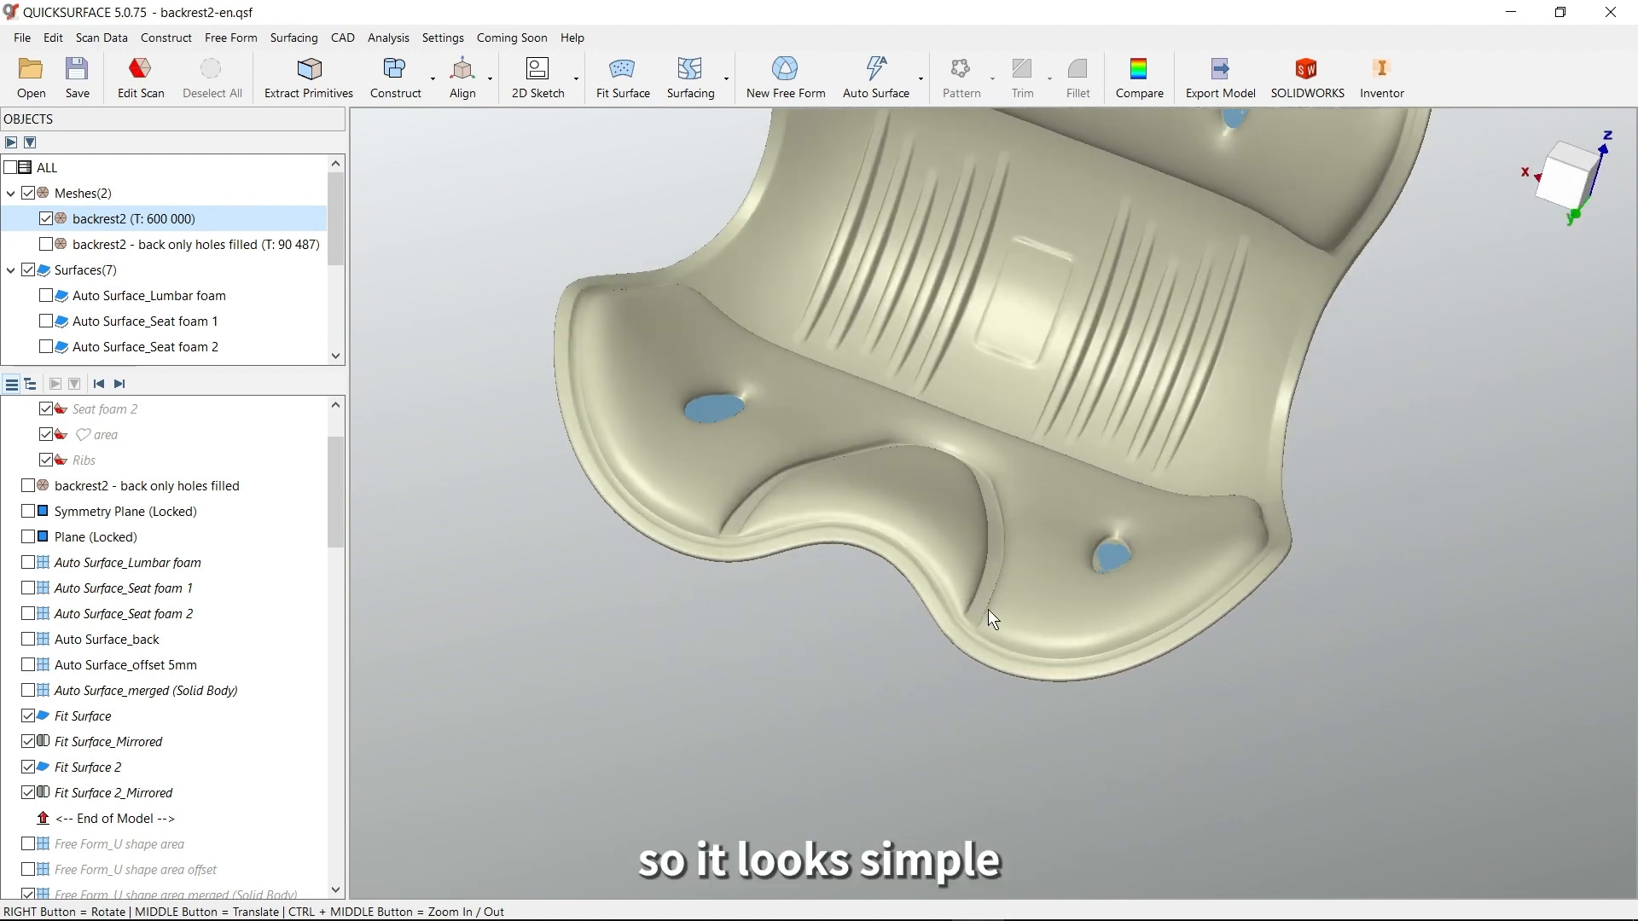
pyautogui.scroll(4, 988, 609)
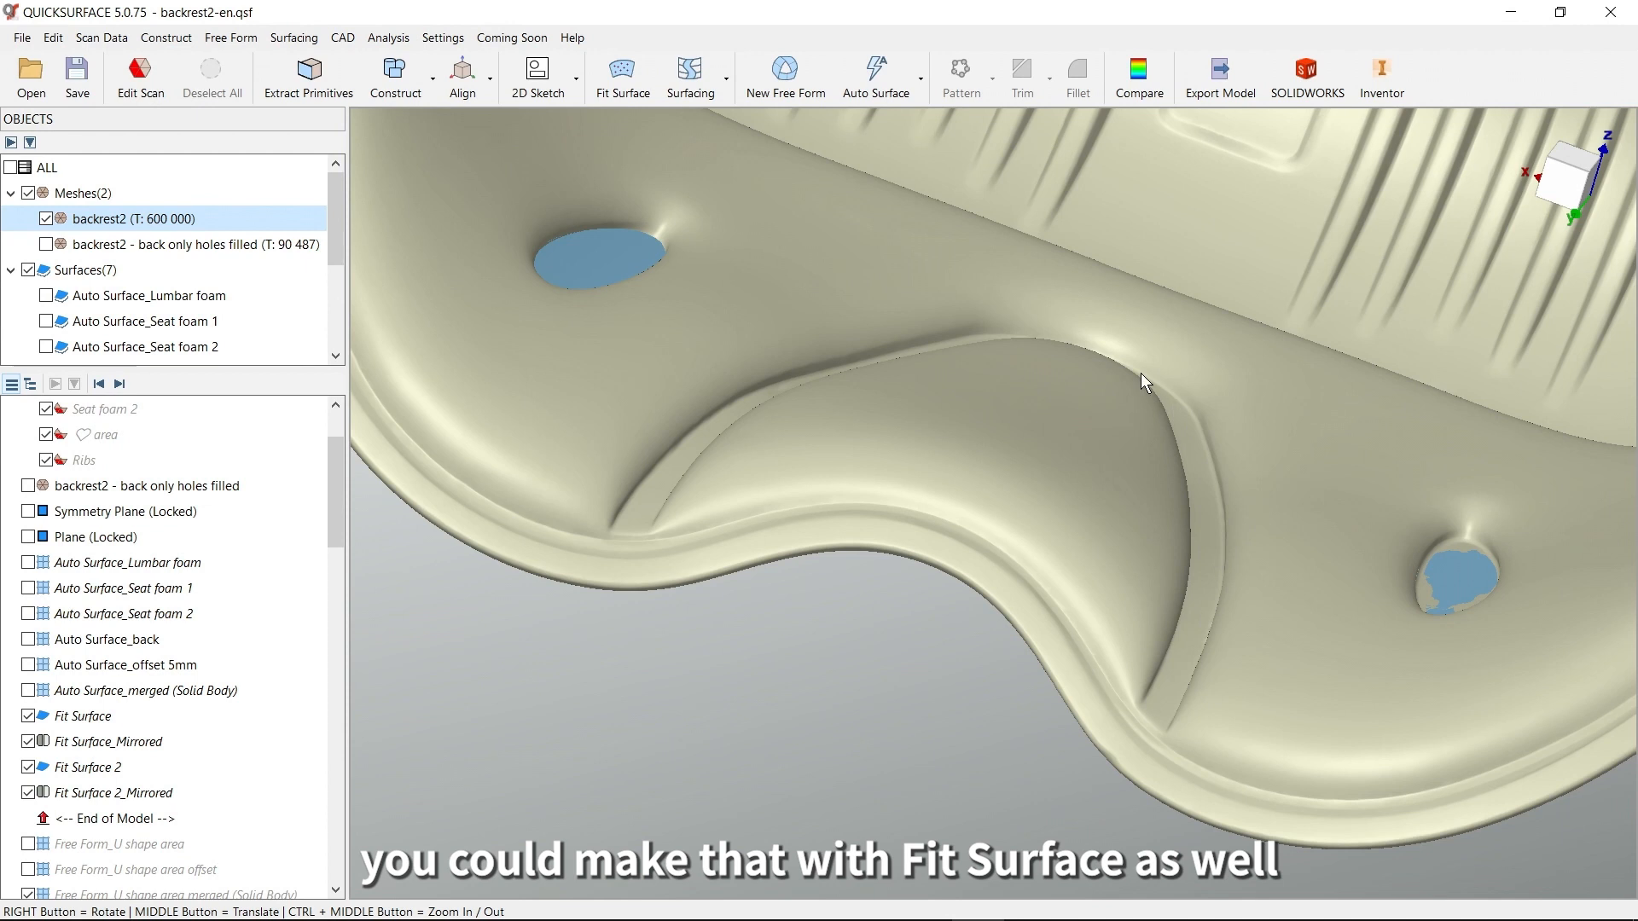
pyautogui.moveTo(1232, 683); pyautogui.dragTo(1072, 644, button='right')
pyautogui.scroll(6, 1190, 665)
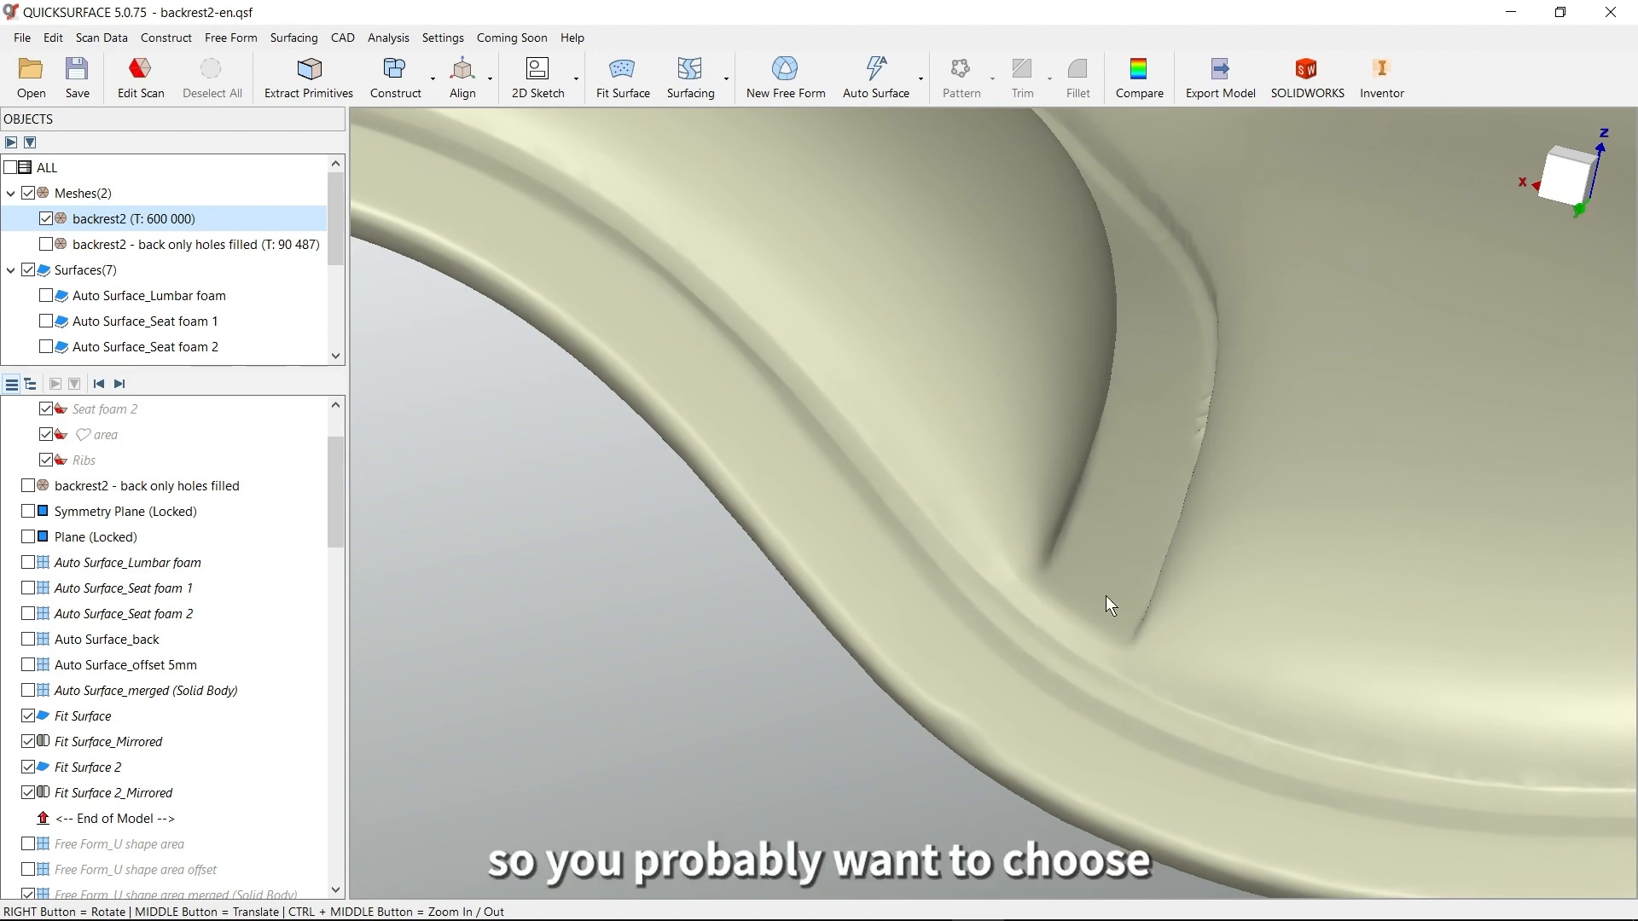
pyautogui.moveTo(1105, 509); pyautogui.dragTo(1134, 423, button='right')
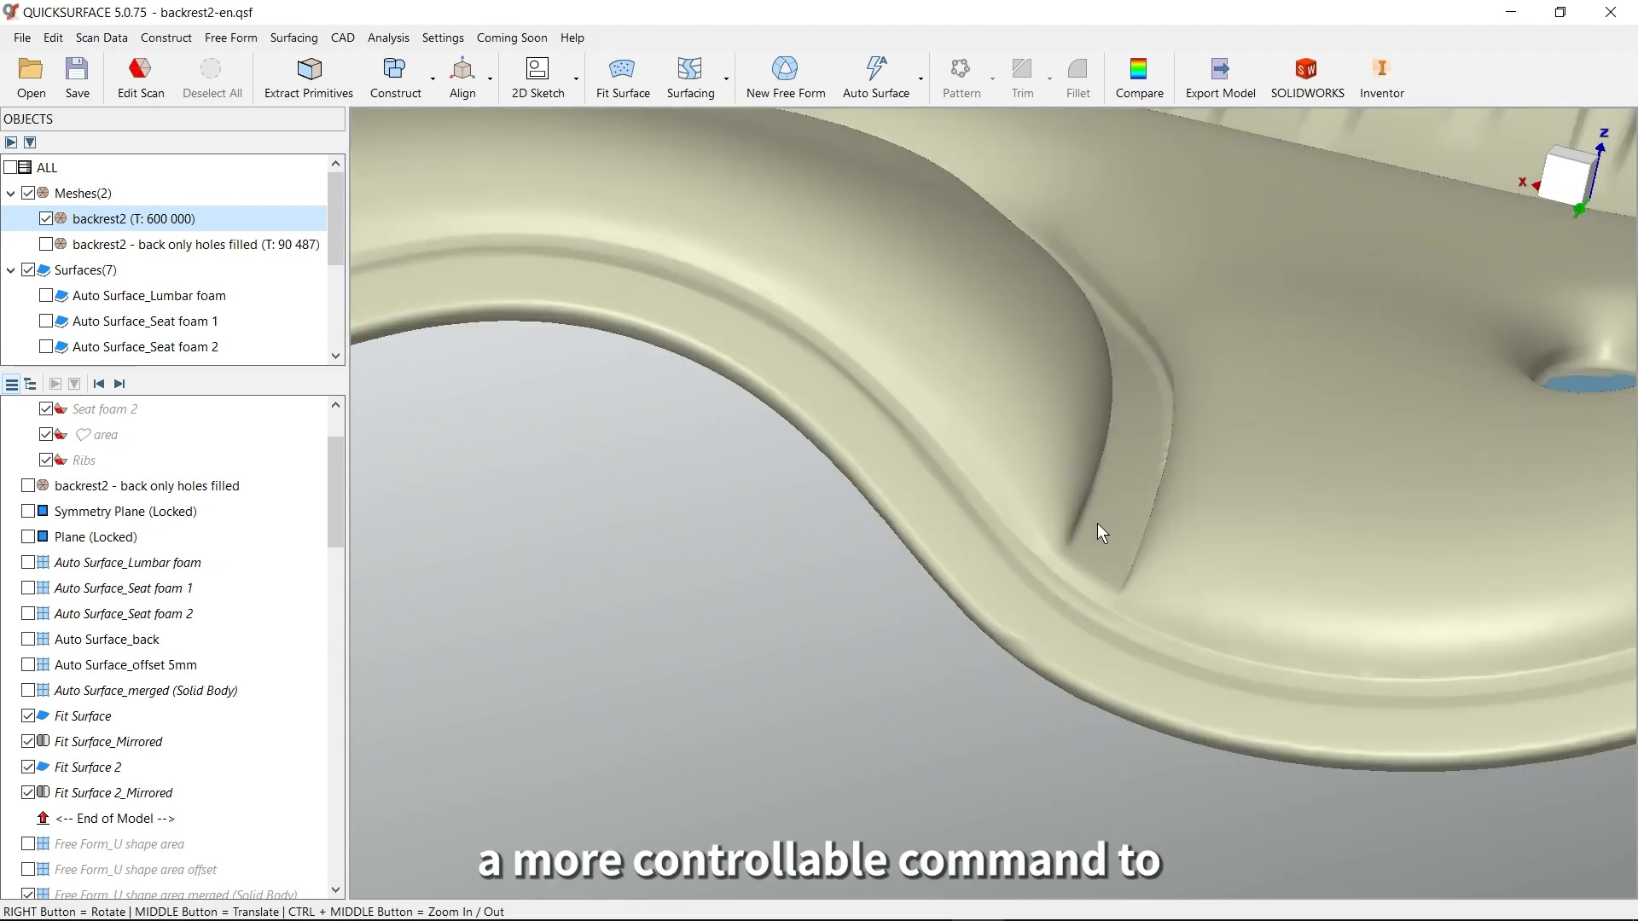
pyautogui.click(120, 385)
pyautogui.moveTo(1251, 474); pyautogui.dragTo(1159, 579, button='right')
pyautogui.moveTo(1177, 500); pyautogui.dragTo(1240, 553, button='middle')
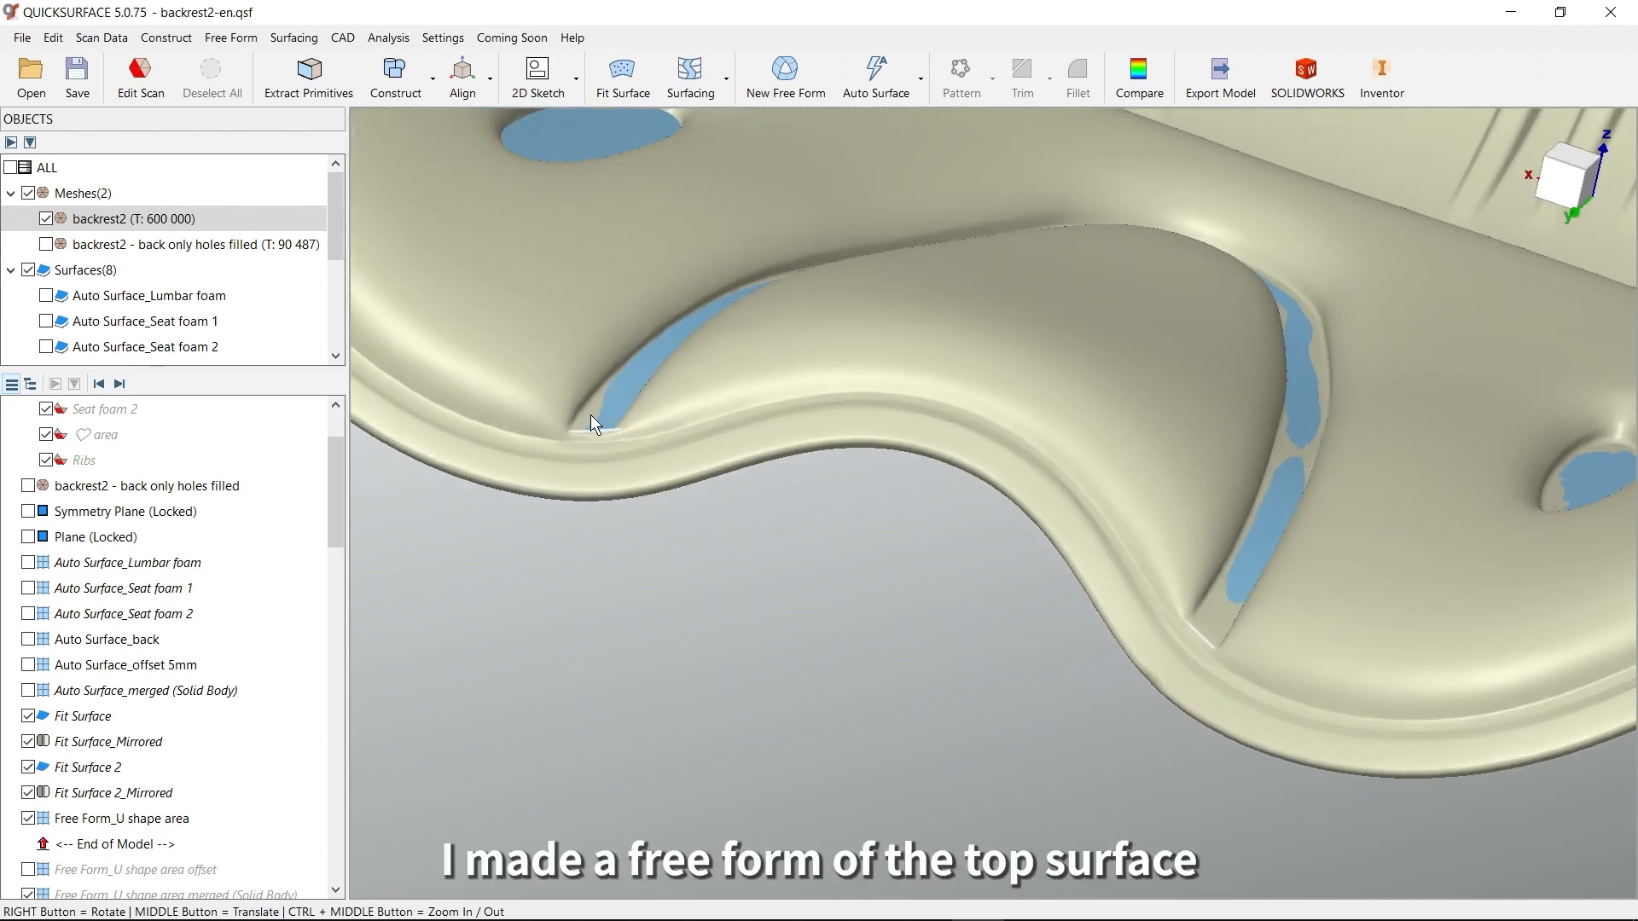
# Advance the history through the U shape area offset and merged solid body, and hide the original and offset free forms
pyautogui.moveTo(334, 473); pyautogui.dragTo(336, 536)
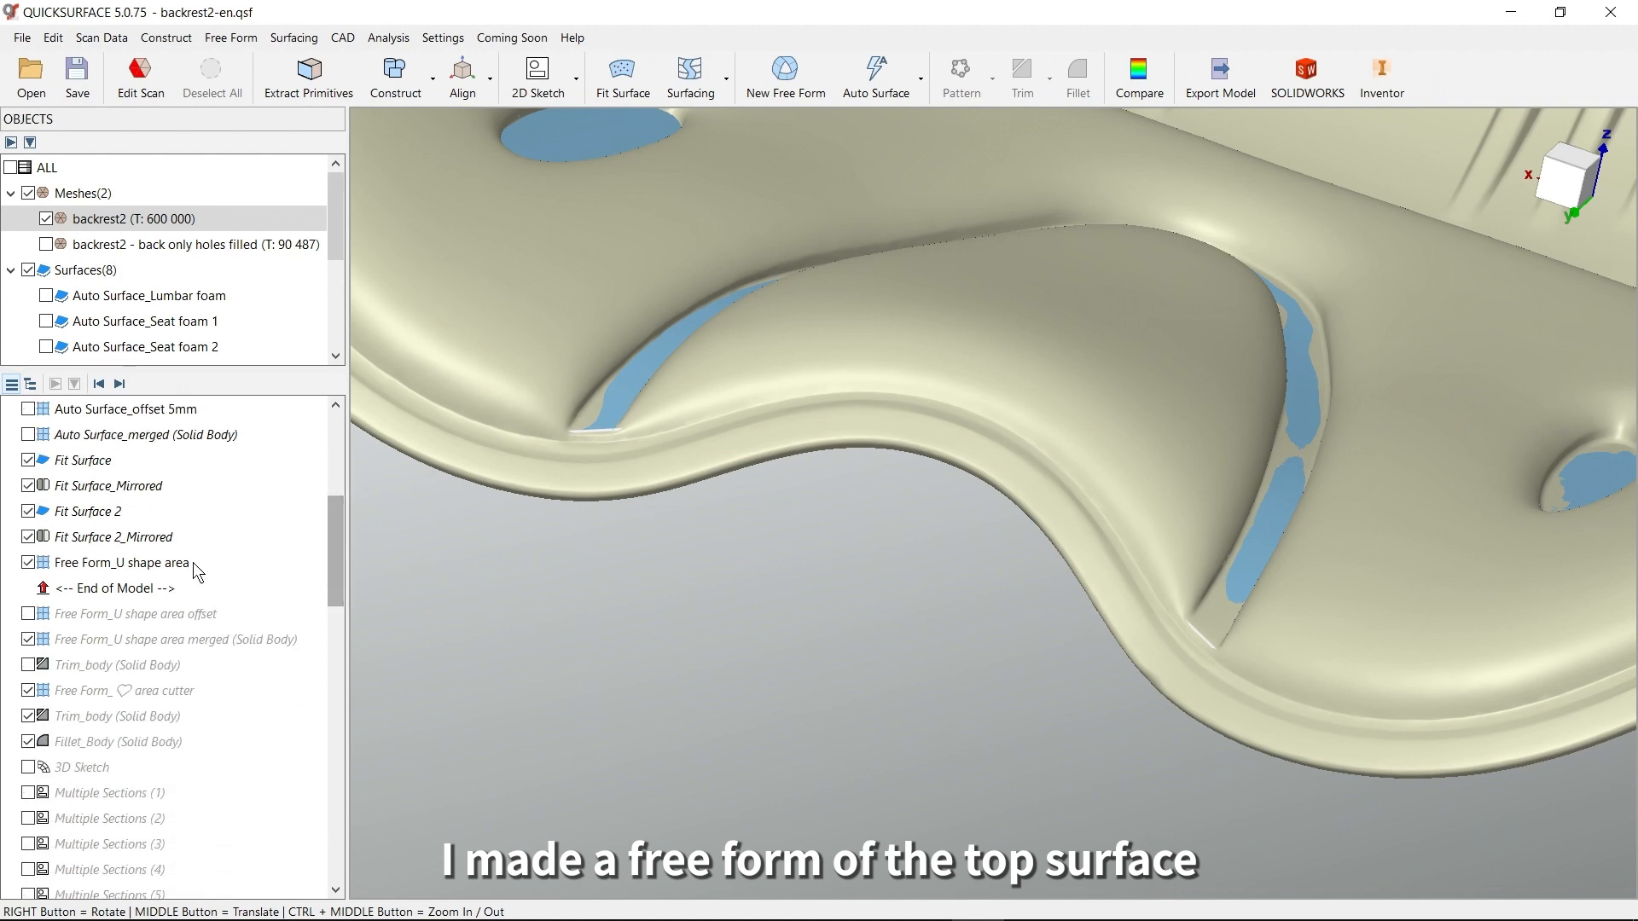
pyautogui.click(120, 384)
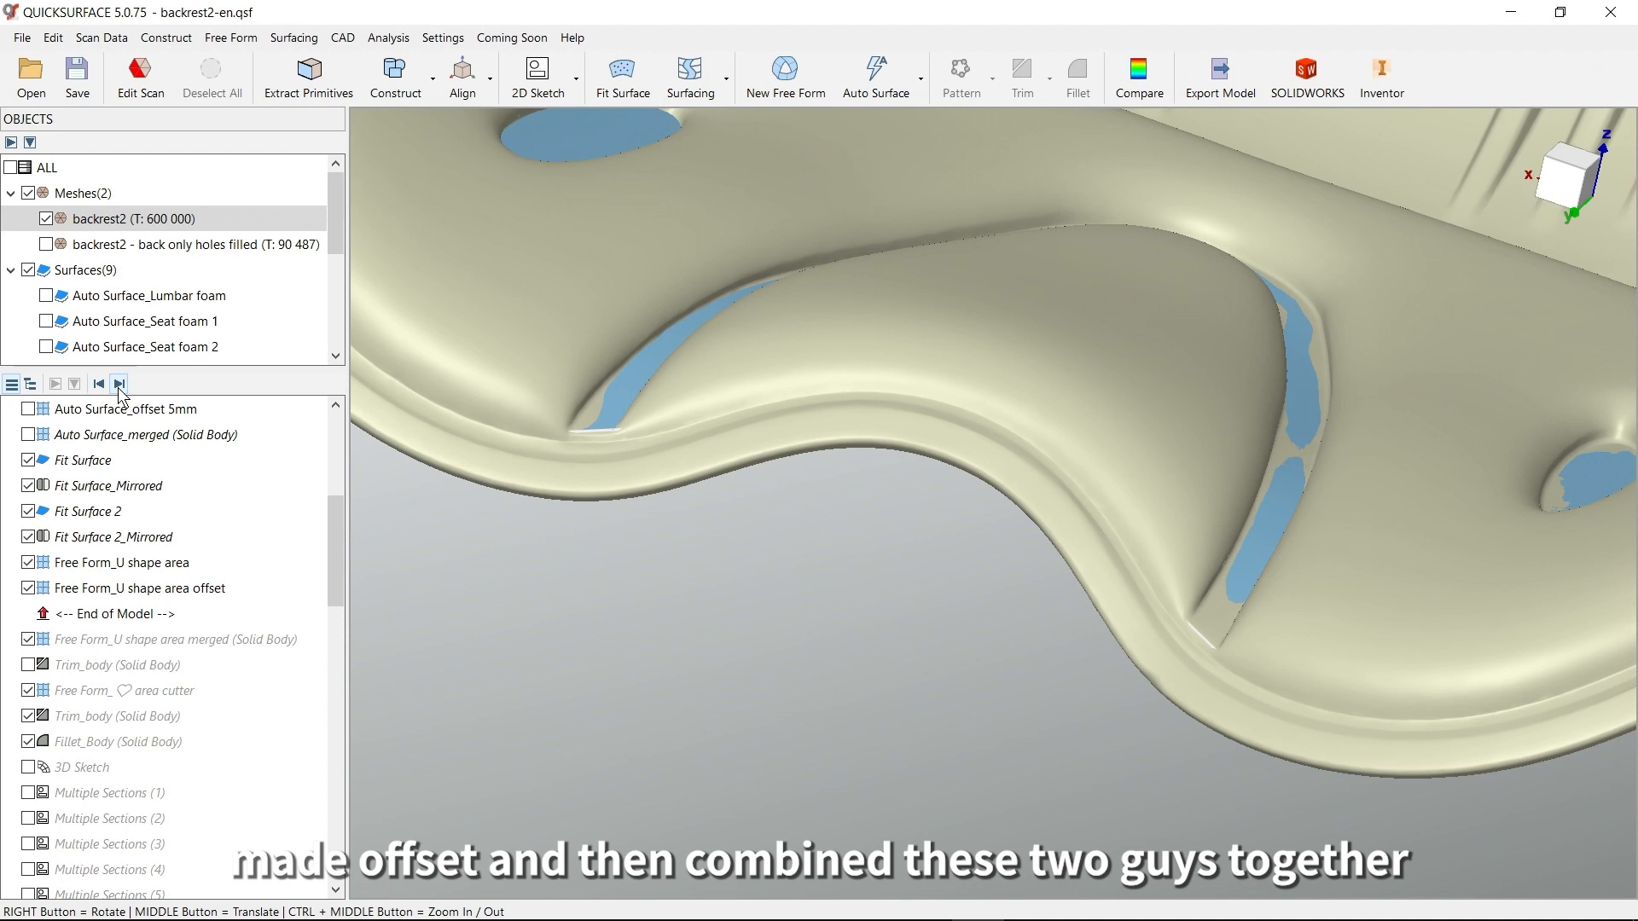
pyautogui.click(119, 384)
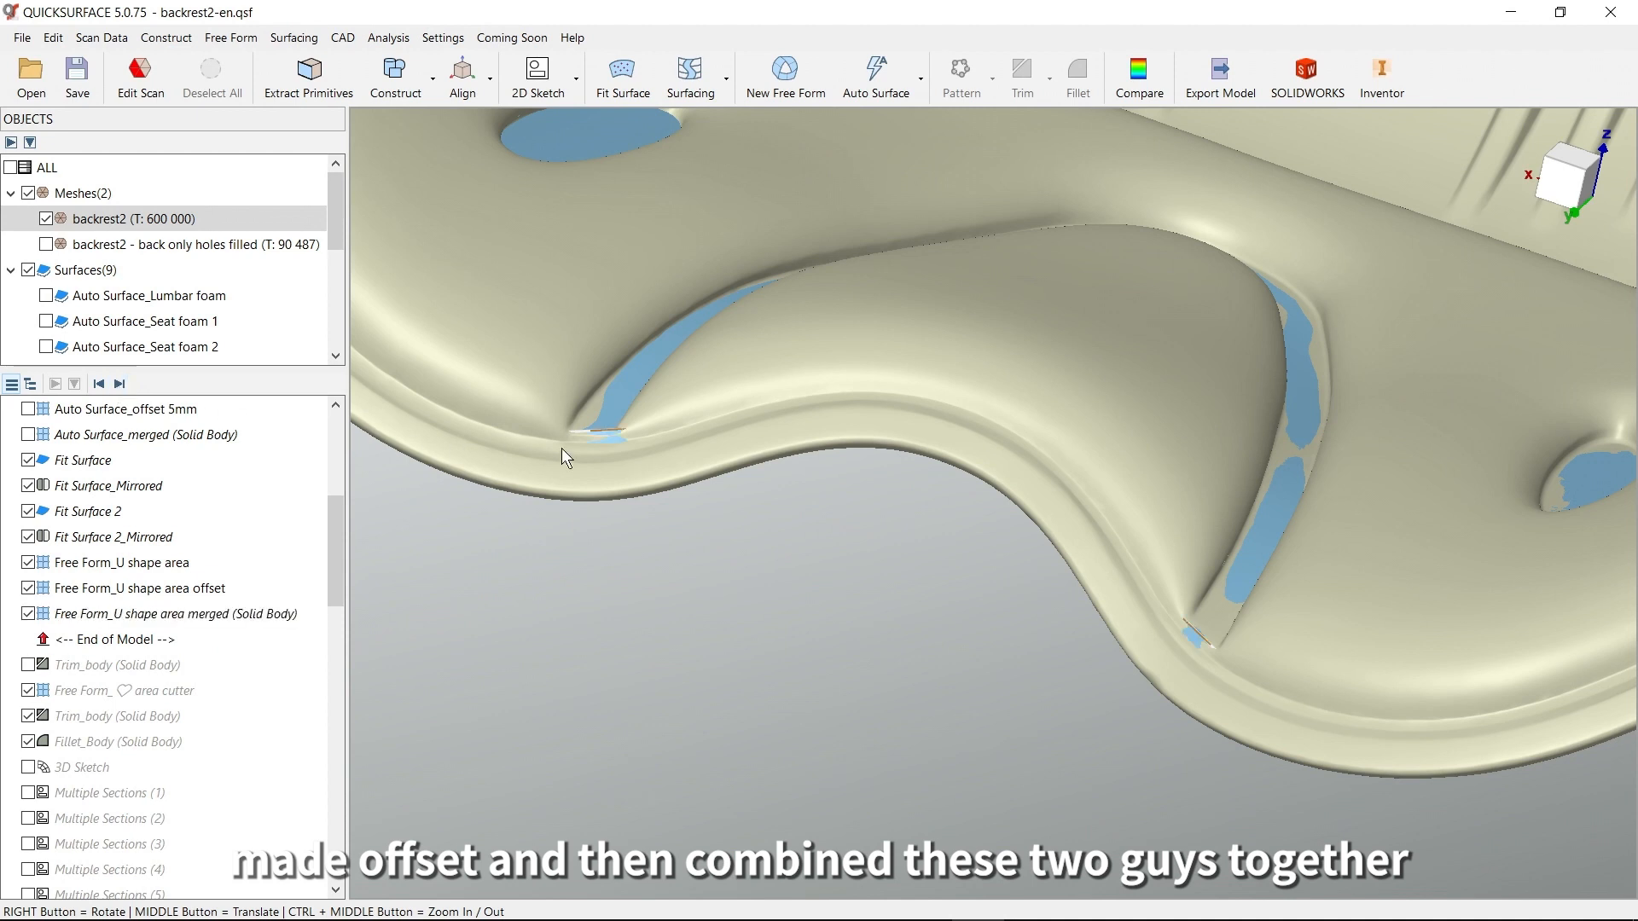
pyautogui.click(28, 587)
pyautogui.click(28, 562)
# Open Free Form_U shape area merged for editing, and compare its plain shading with the deviation colour map
pyautogui.doubleClick(184, 614)
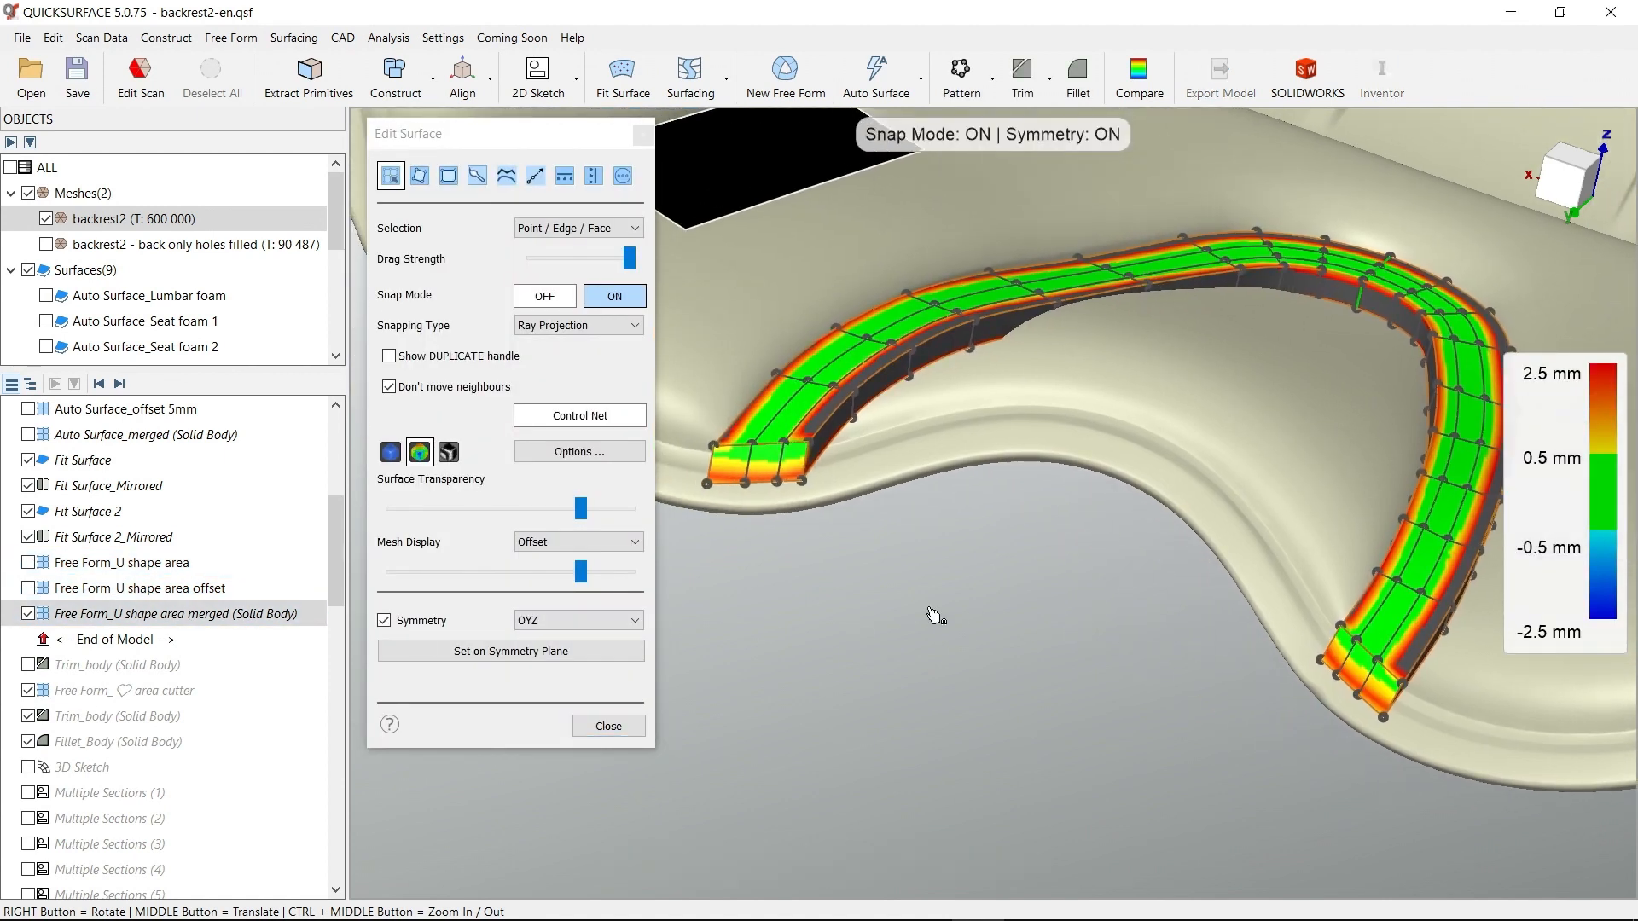
pyautogui.click(390, 452)
pyautogui.moveTo(1049, 502)
pyautogui.mouseDown(button='right')
pyautogui.moveTo(1137, 368)
pyautogui.moveTo(1066, 522)
pyautogui.mouseUp(button='right')
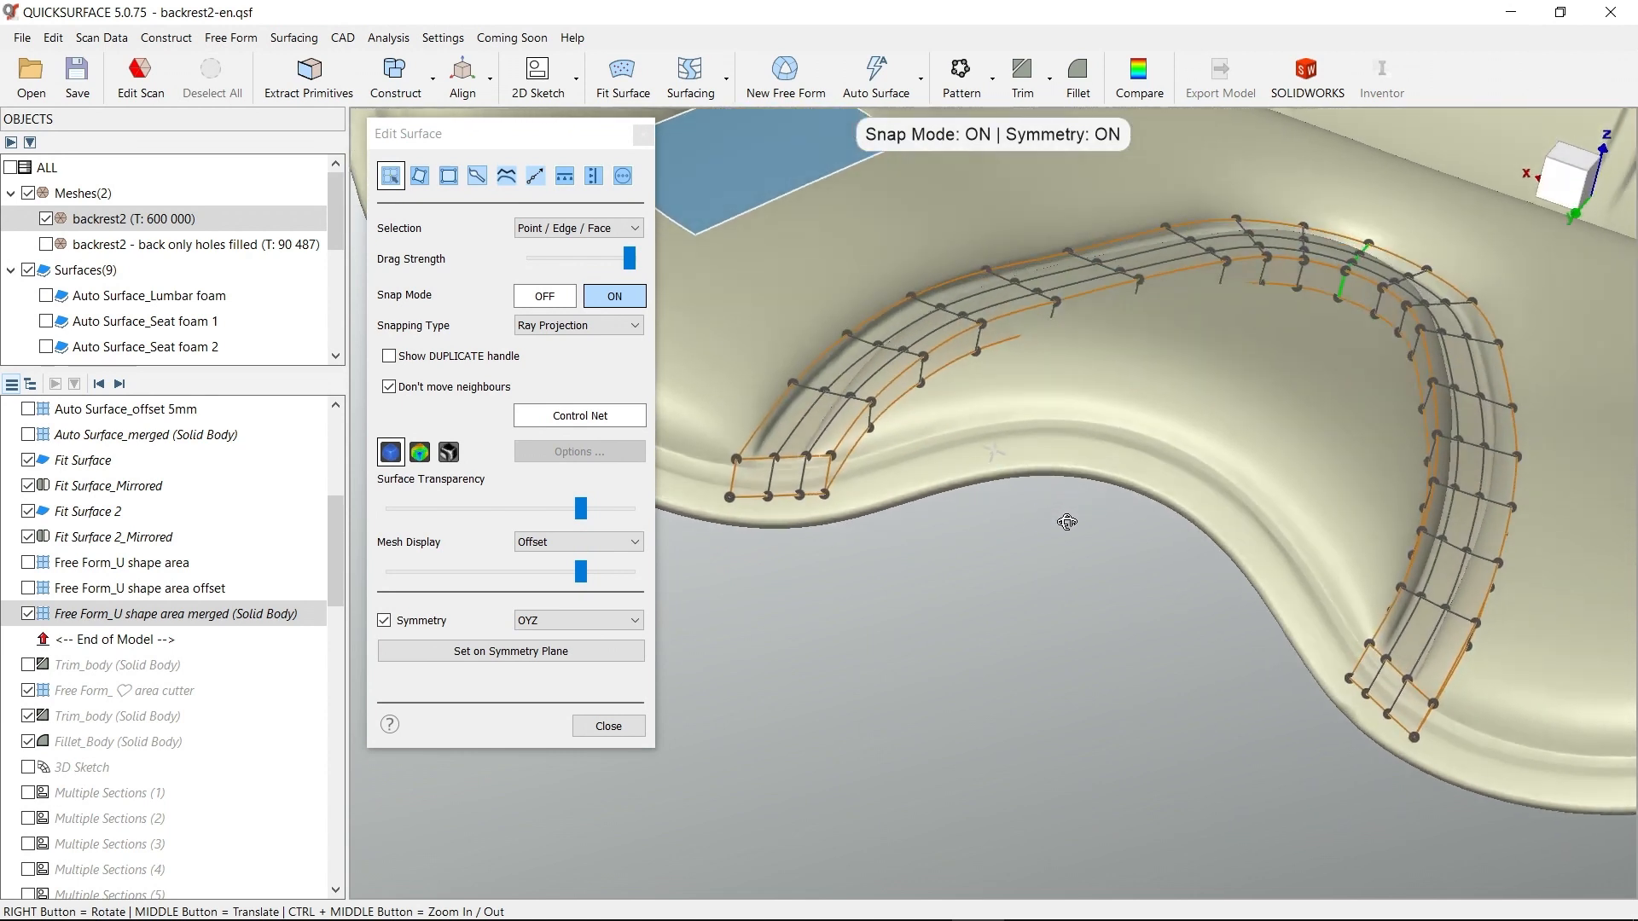
pyautogui.click(418, 452)
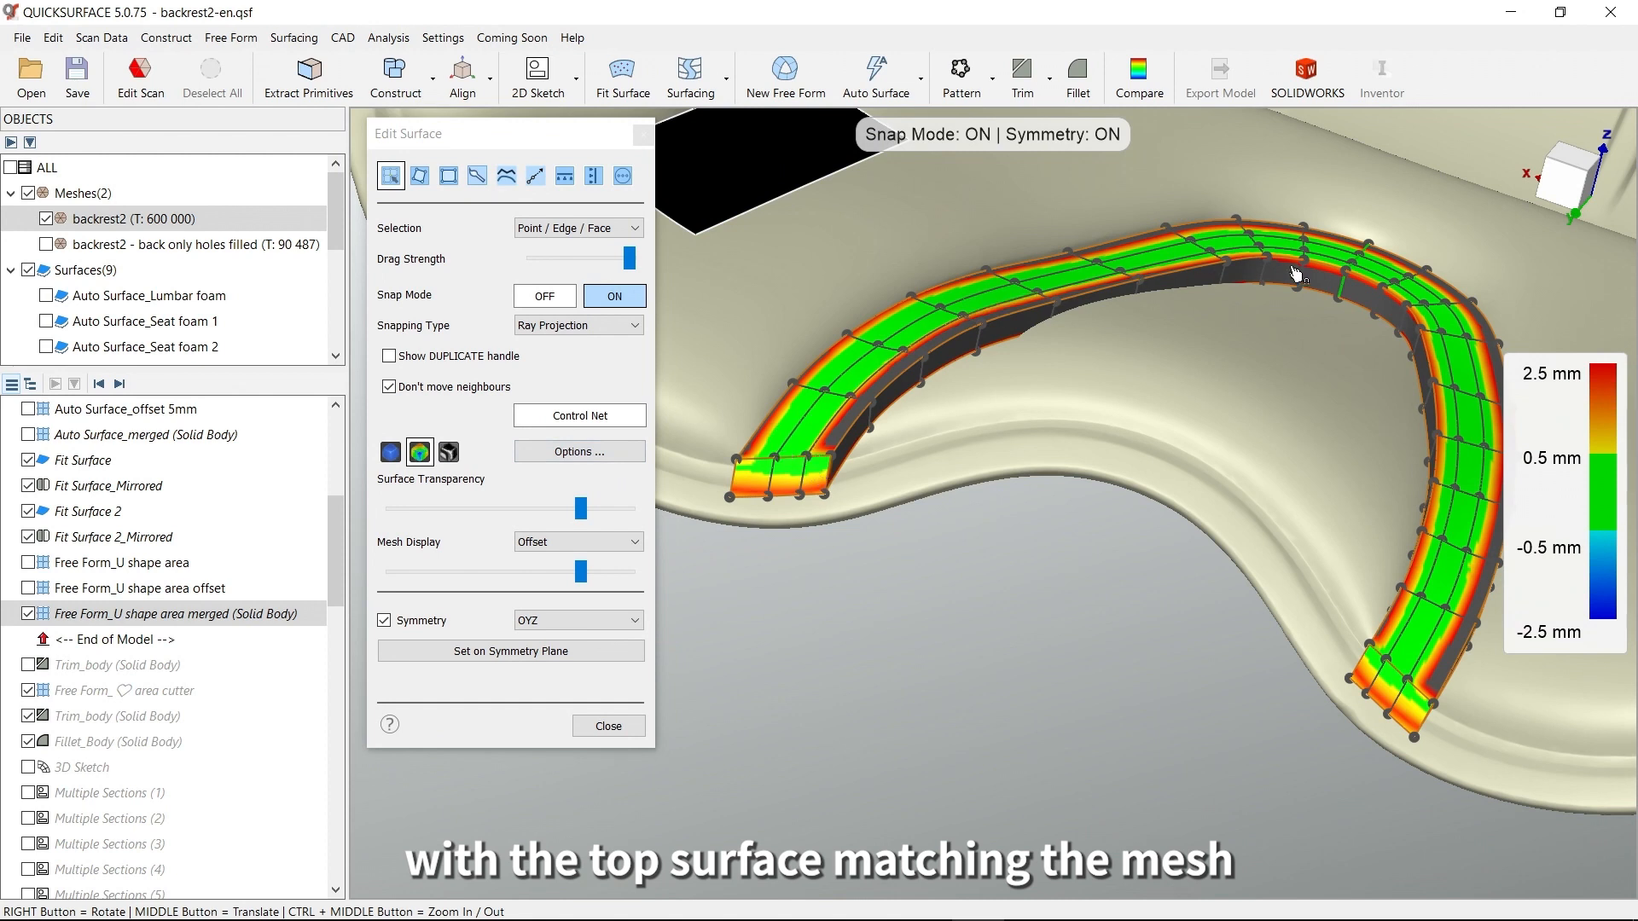
# Examine the thickness and underside at the end of the U-shaped solid, and close the surface editor without changes
pyautogui.moveTo(797, 426); pyautogui.dragTo(844, 408, button='right')
pyautogui.scroll(3, 785, 471)
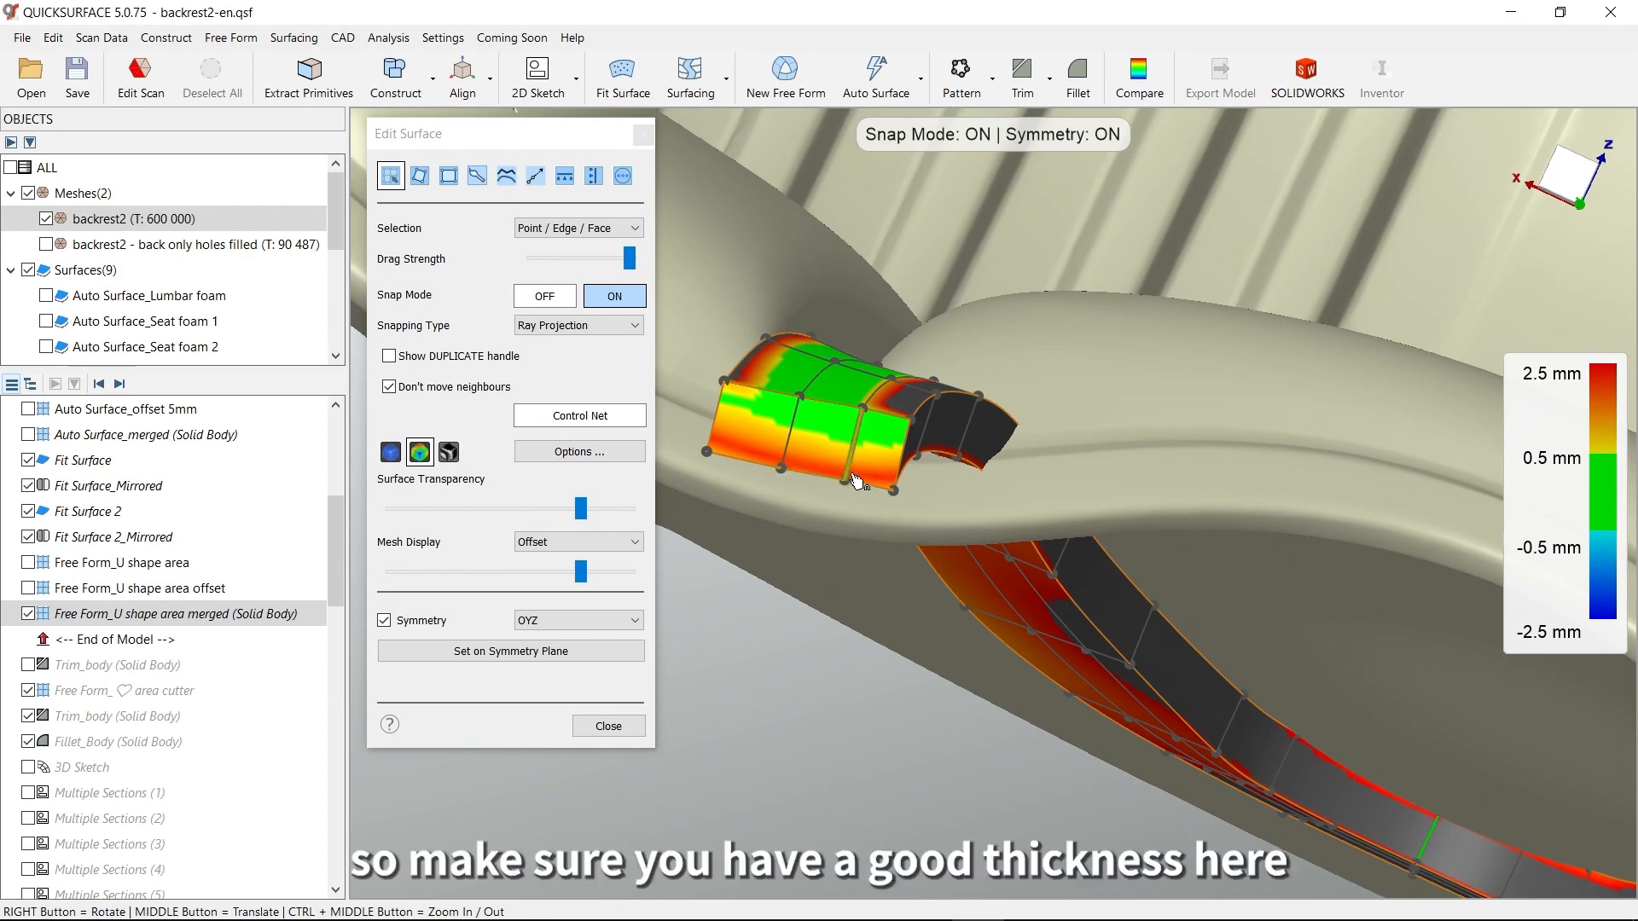
pyautogui.moveTo(832, 473); pyautogui.dragTo(759, 518, button='right')
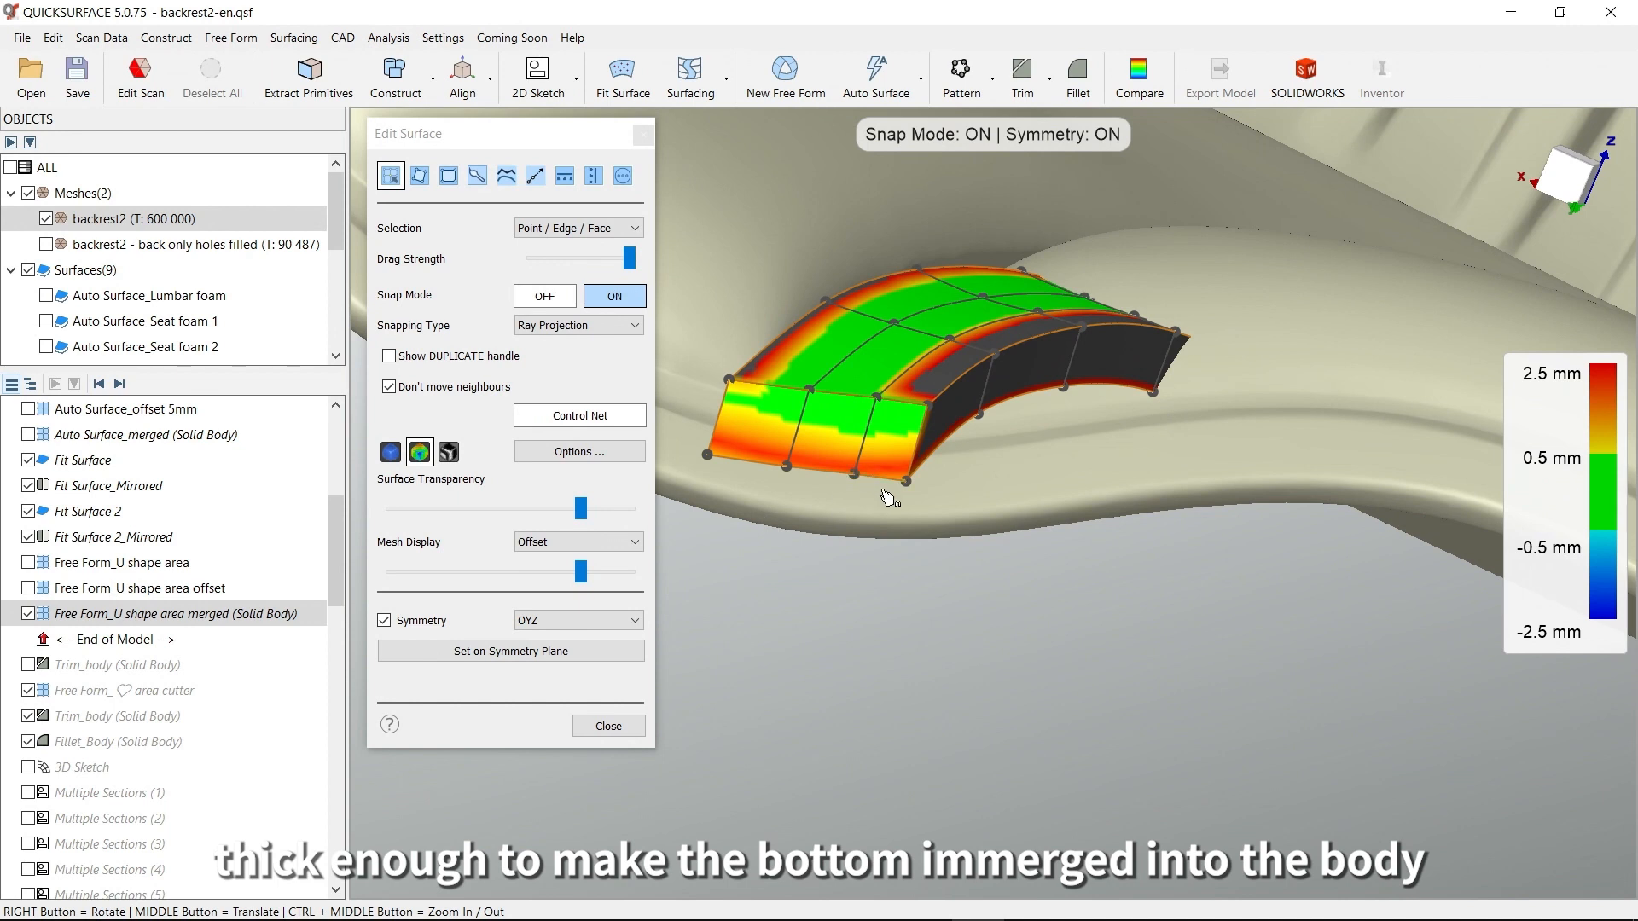
pyautogui.moveTo(883, 490); pyautogui.dragTo(977, 597, button='middle')
pyautogui.moveTo(860, 605); pyautogui.dragTo(983, 408, button='right')
pyautogui.moveTo(916, 607); pyautogui.dragTo(1189, 353, button='middle')
pyautogui.moveTo(1148, 469); pyautogui.dragTo(1112, 500, button='right')
pyautogui.moveTo(1128, 369); pyautogui.dragTo(981, 537, button='right')
pyautogui.click(414, 461)
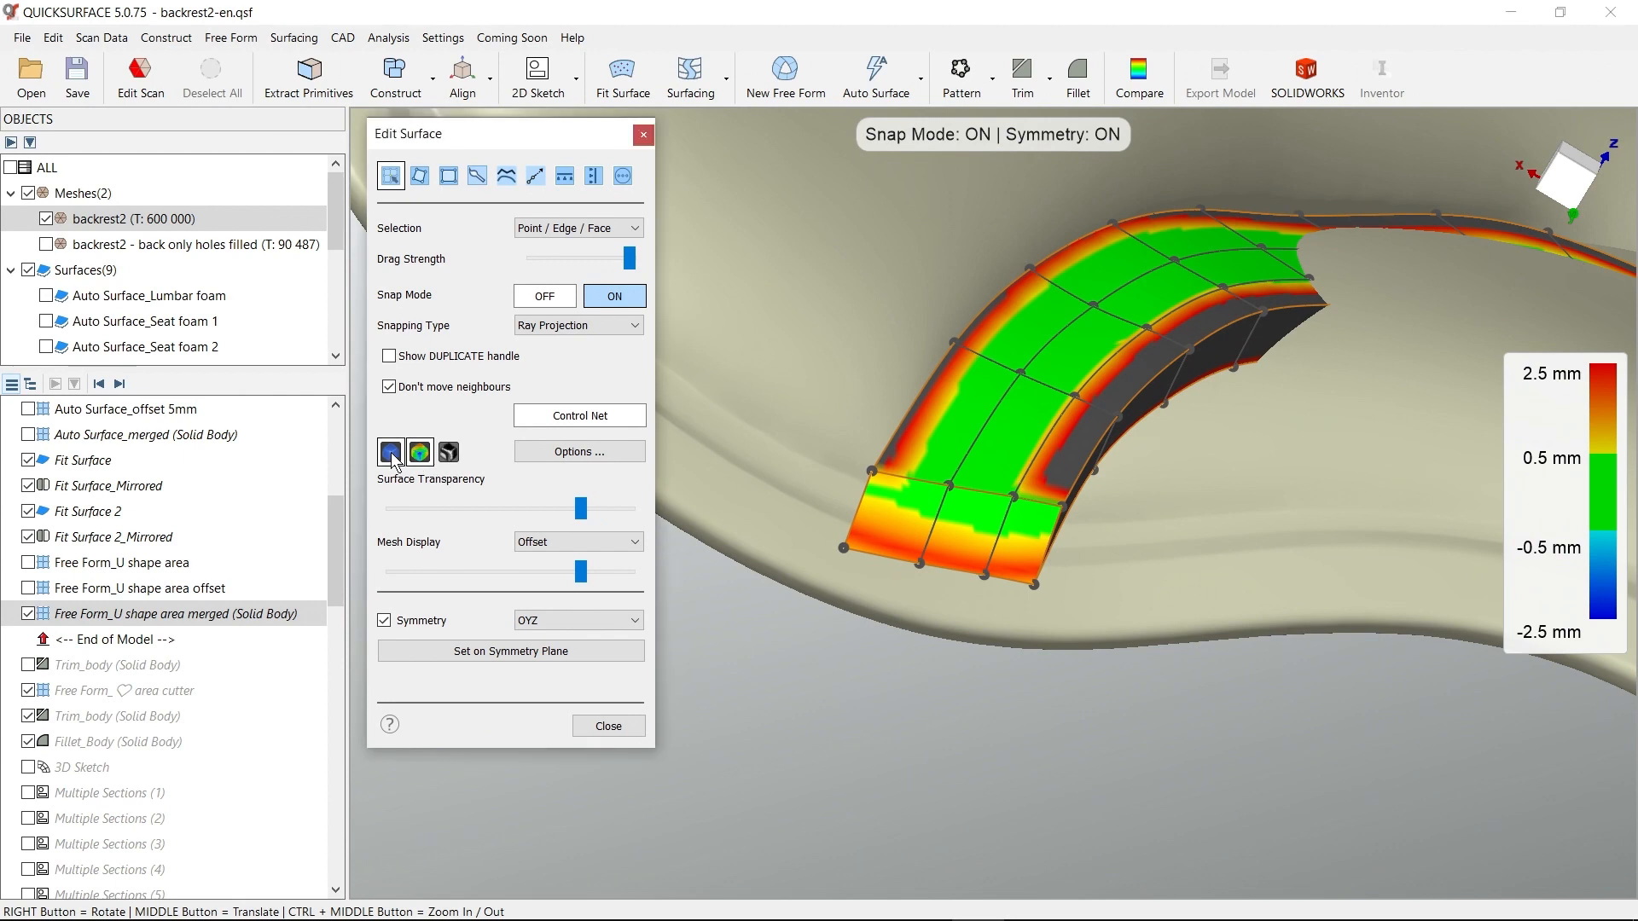
pyautogui.click(608, 726)
# Display the Auto Surface_merged solid body together with the Seat foam 2, Seat foam 1 and Lumbar foam surfaces
pyautogui.scroll(-5, 891, 656)
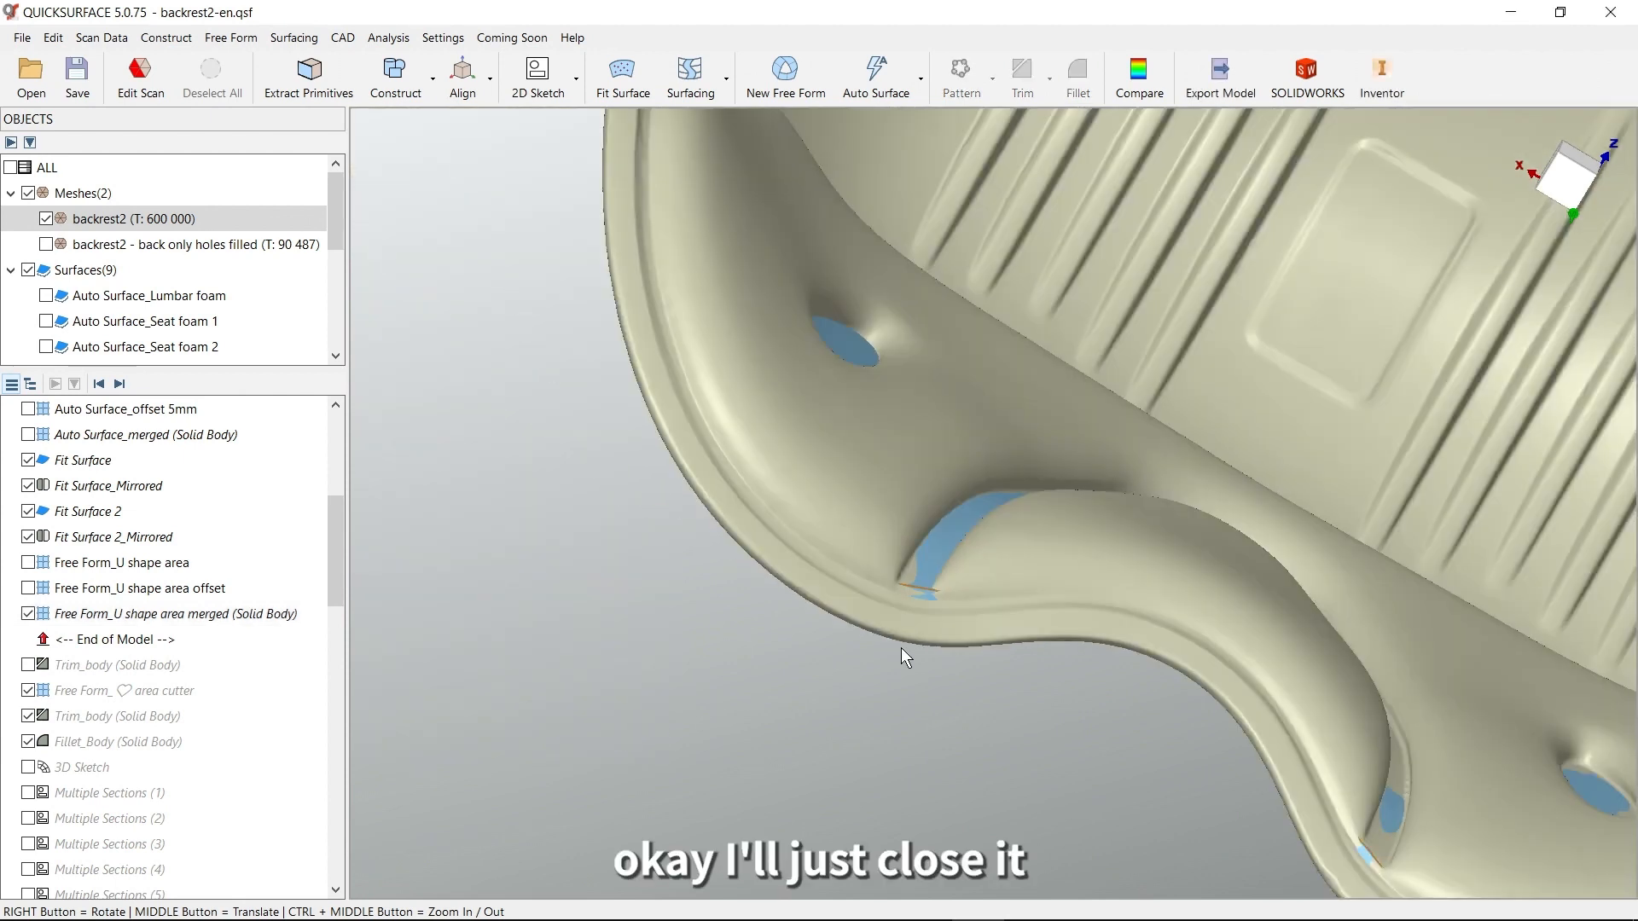
pyautogui.moveTo(904, 570); pyautogui.dragTo(957, 631, button='right')
pyautogui.scroll(-3, 1210, 576)
pyautogui.moveTo(1210, 575); pyautogui.dragTo(1122, 578, button='right')
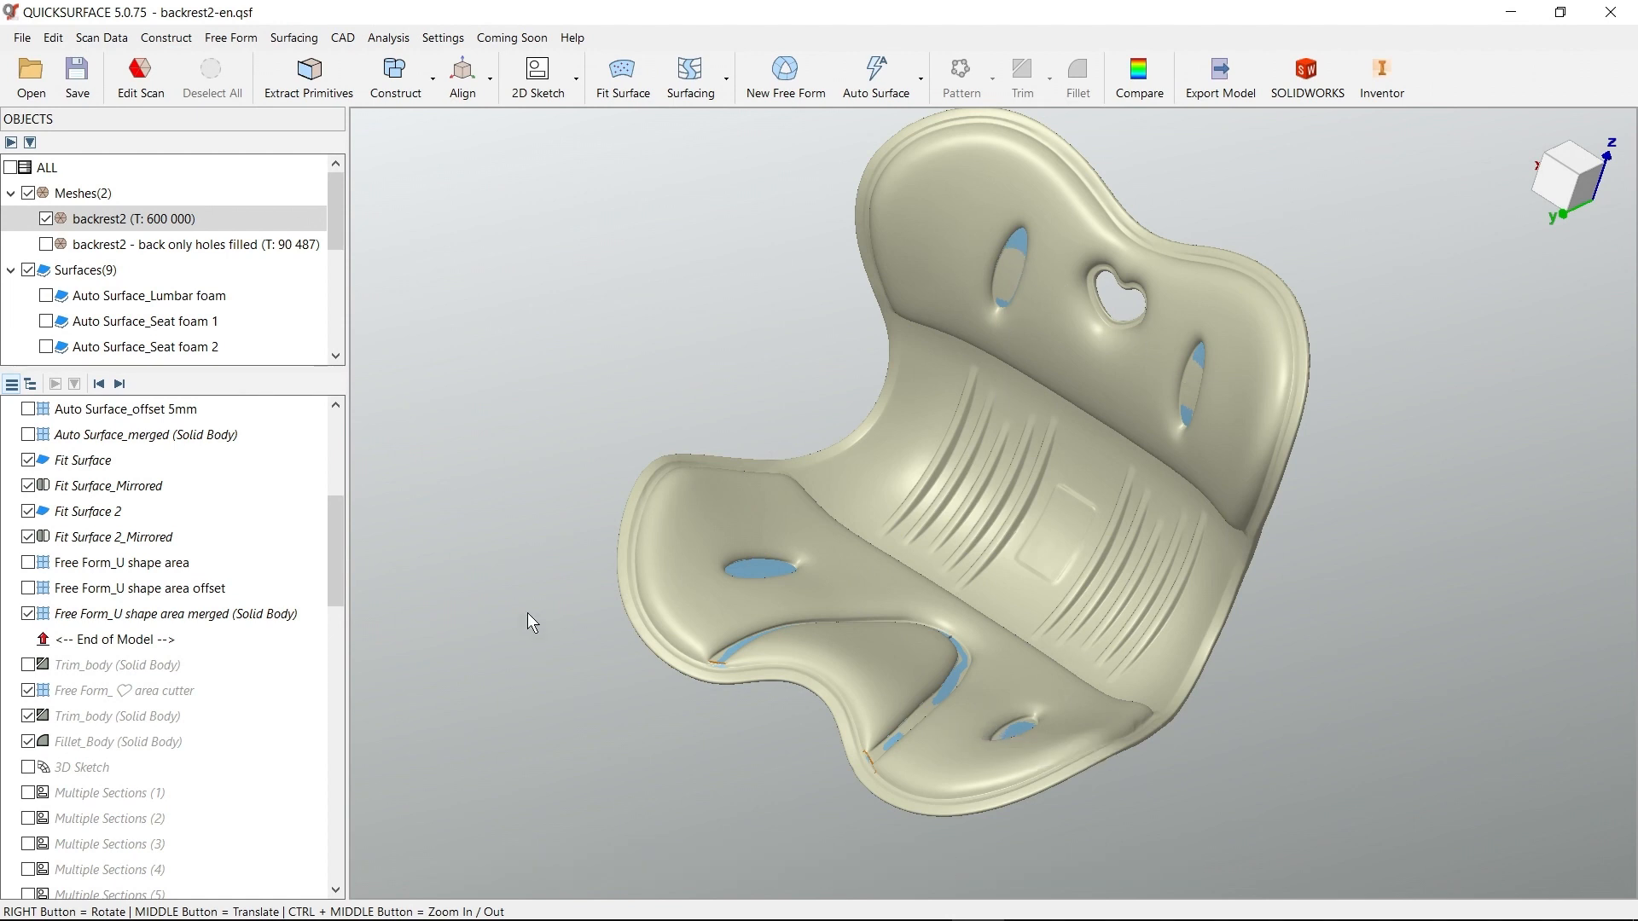
pyautogui.scroll(4, 333, 575)
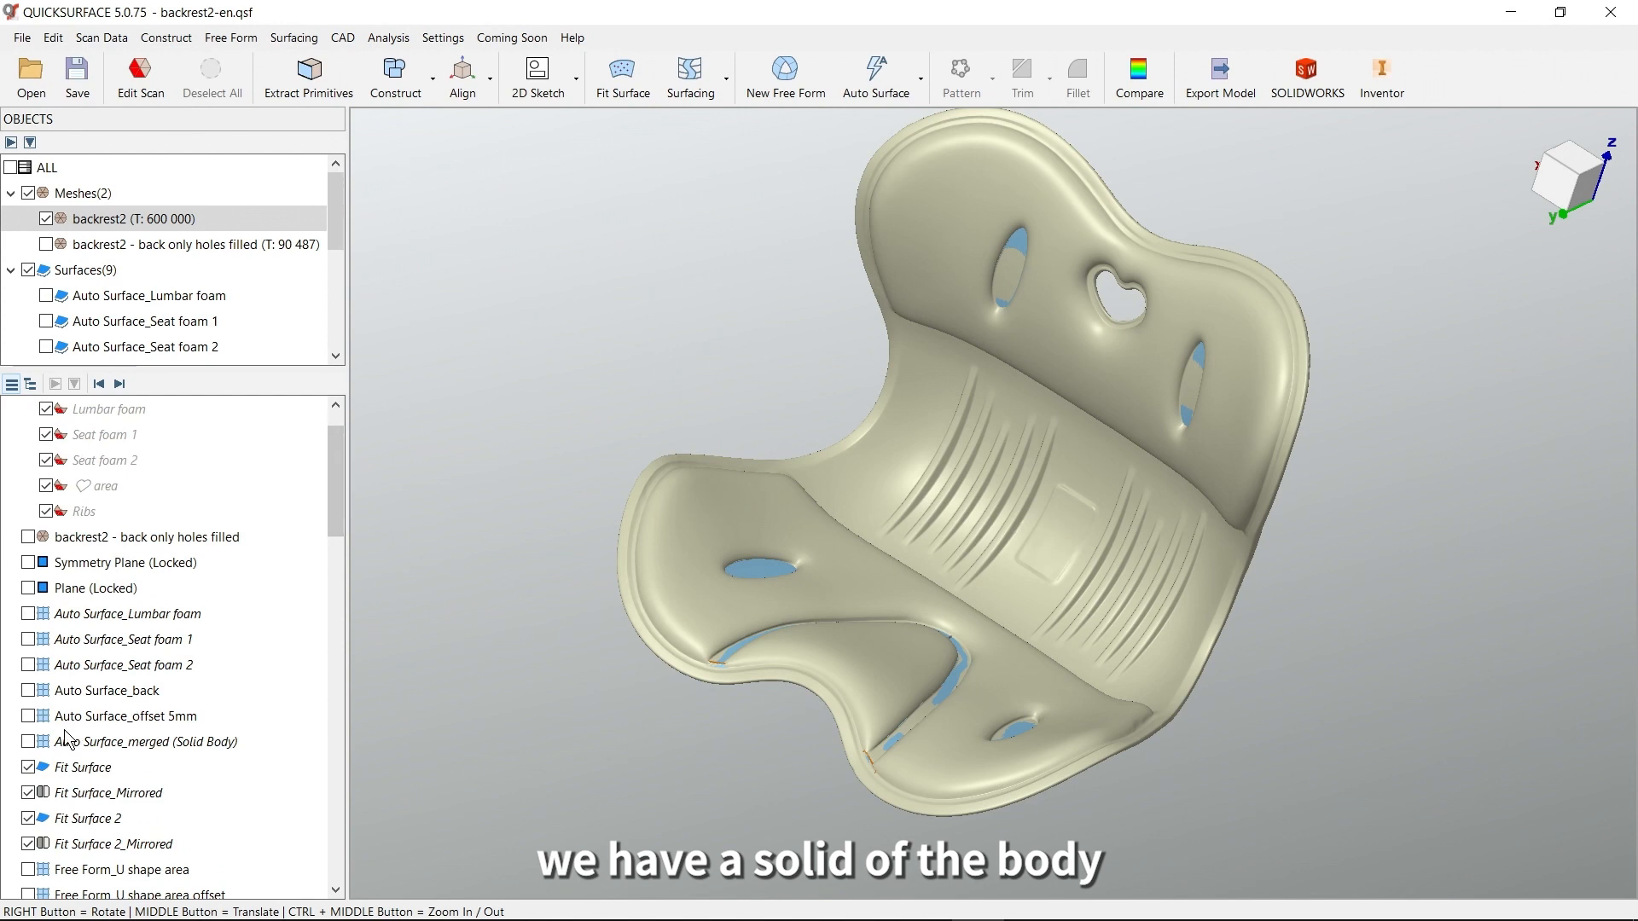
pyautogui.click(29, 741)
pyautogui.click(28, 664)
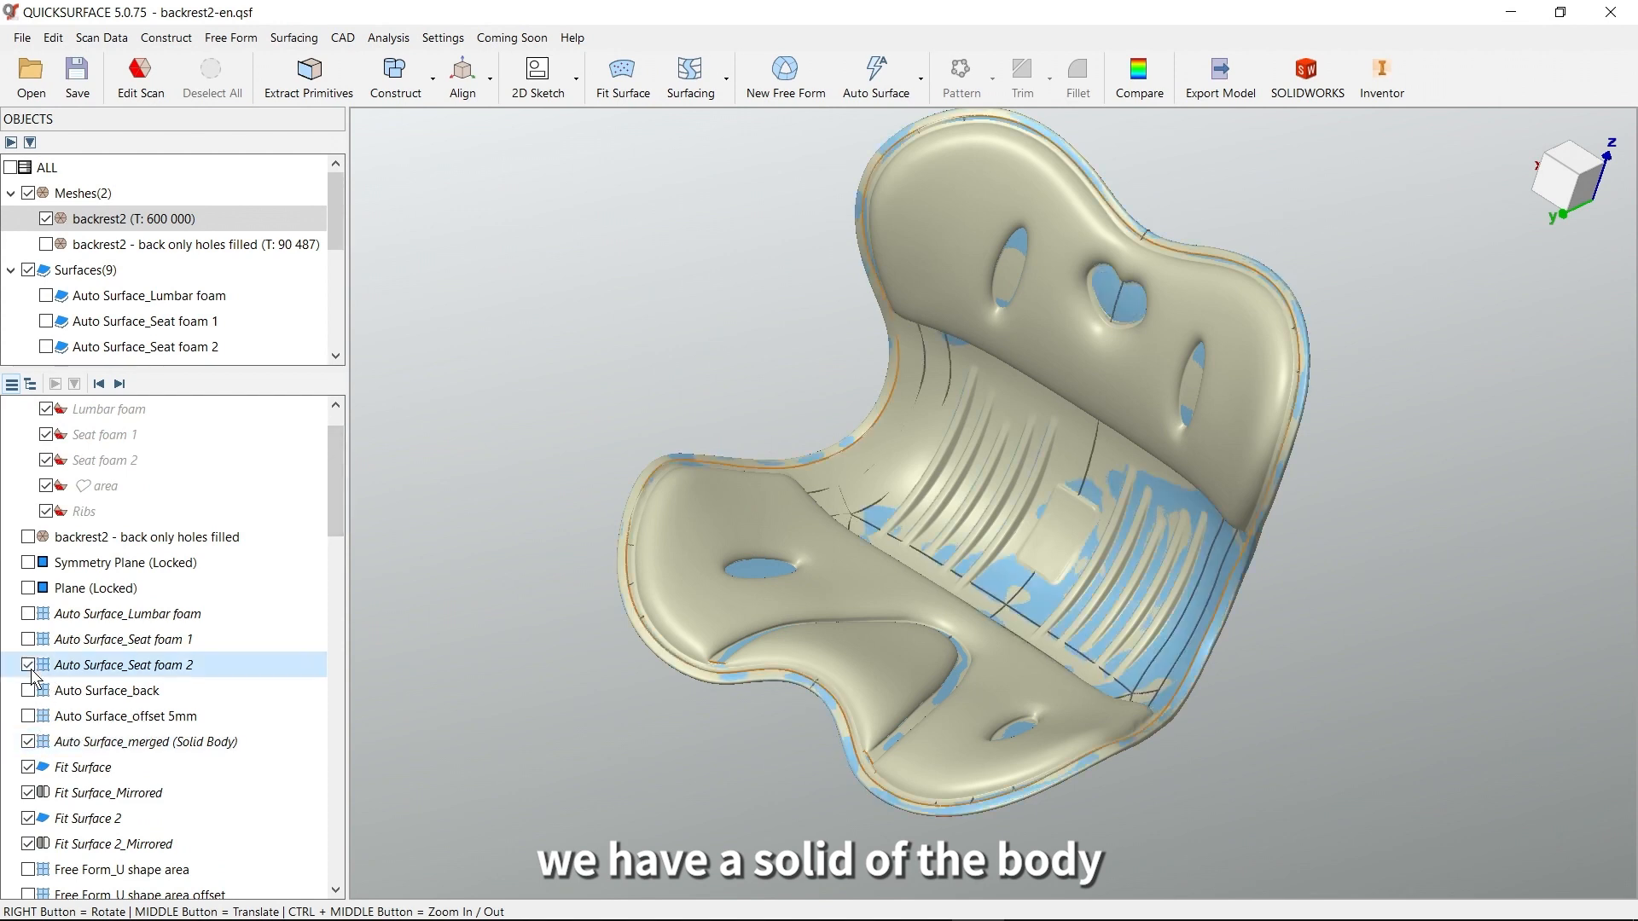
pyautogui.click(28, 638)
pyautogui.click(28, 613)
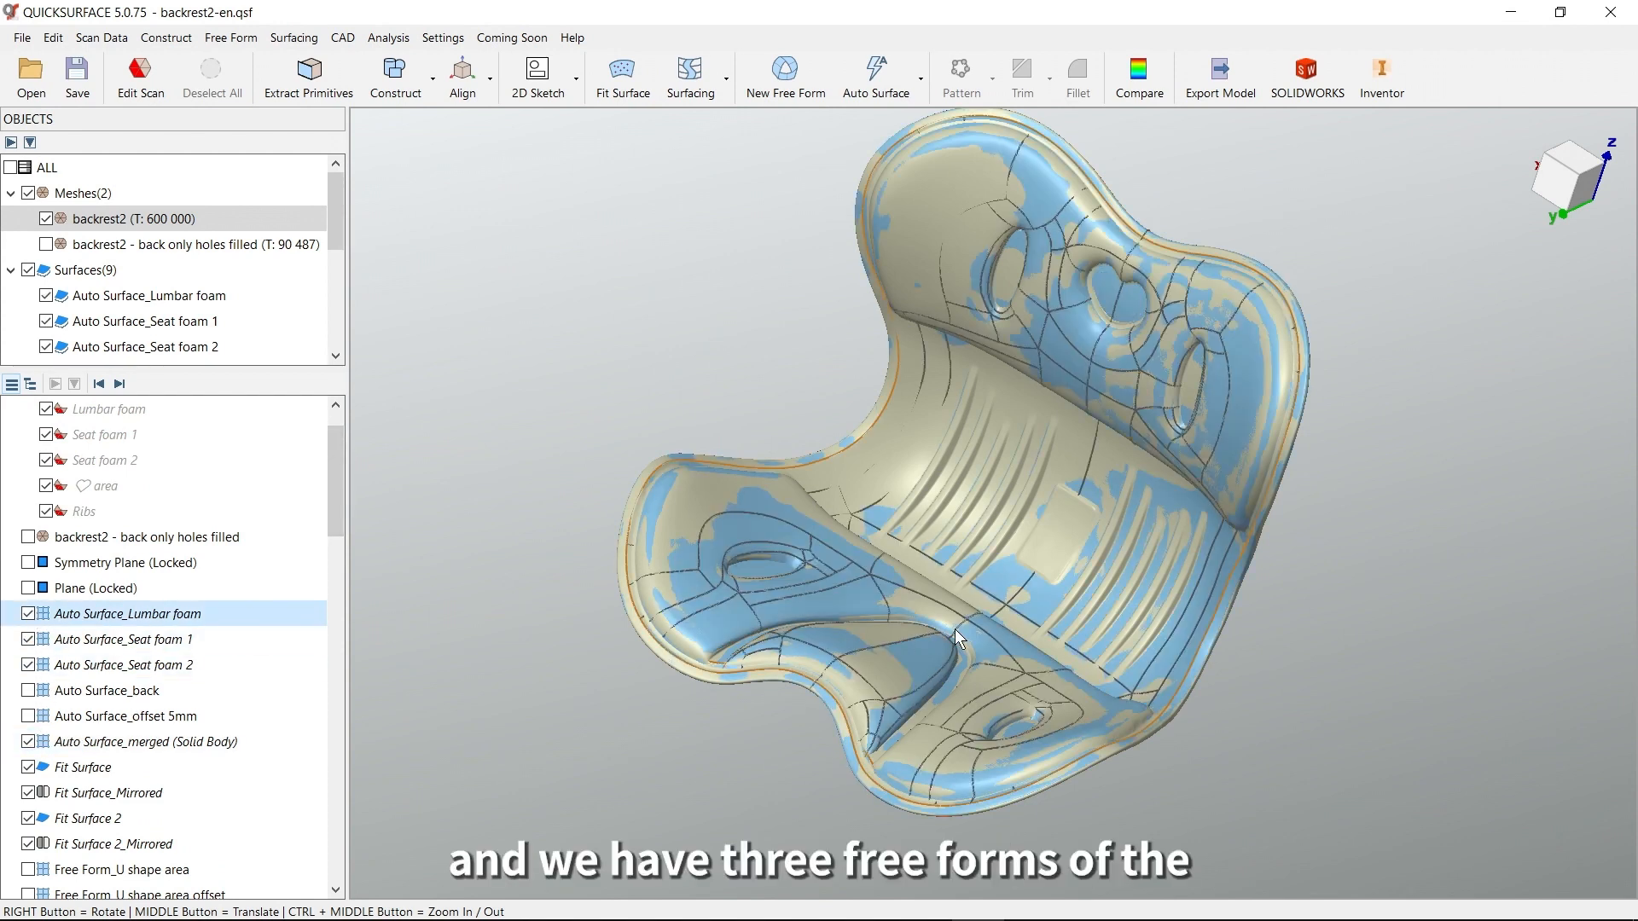
# Hide the backrest2 mesh, and examine the intersections between the lumbar foam surface and the merged body's rim
pyautogui.moveTo(954, 628); pyautogui.dragTo(1008, 628, button='right')
pyautogui.moveTo(1309, 629); pyautogui.dragTo(1317, 540, button='right')
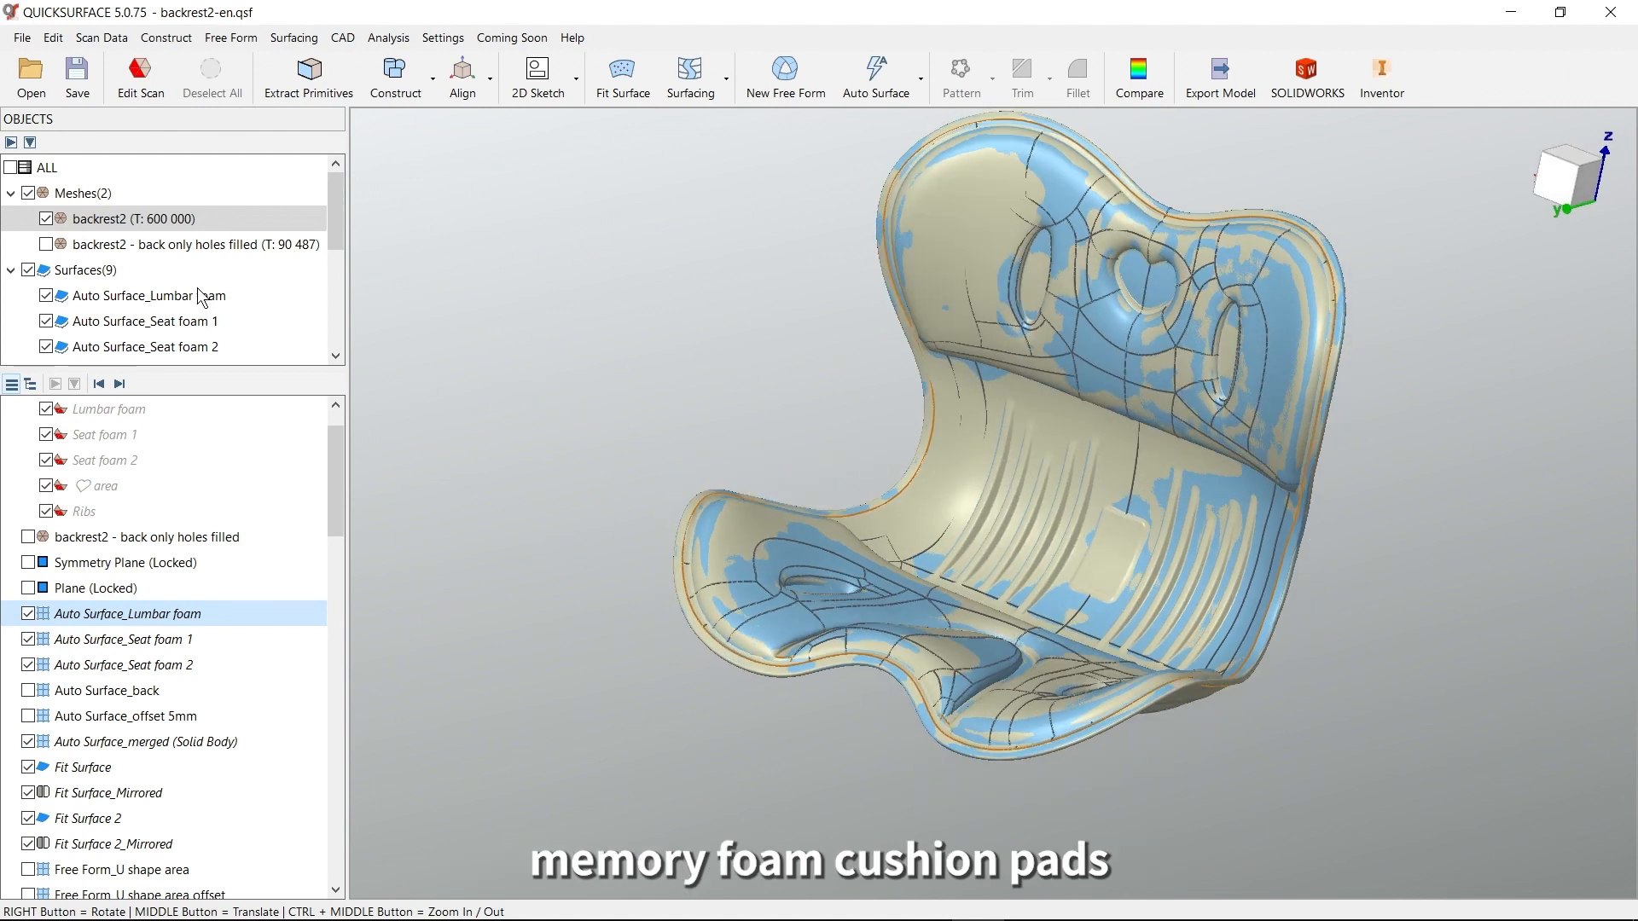
pyautogui.click(47, 219)
pyautogui.moveTo(1011, 432); pyautogui.dragTo(966, 486, button='middle')
pyautogui.moveTo(1130, 444); pyautogui.dragTo(1138, 512, button='right')
pyautogui.scroll(6, 1257, 375)
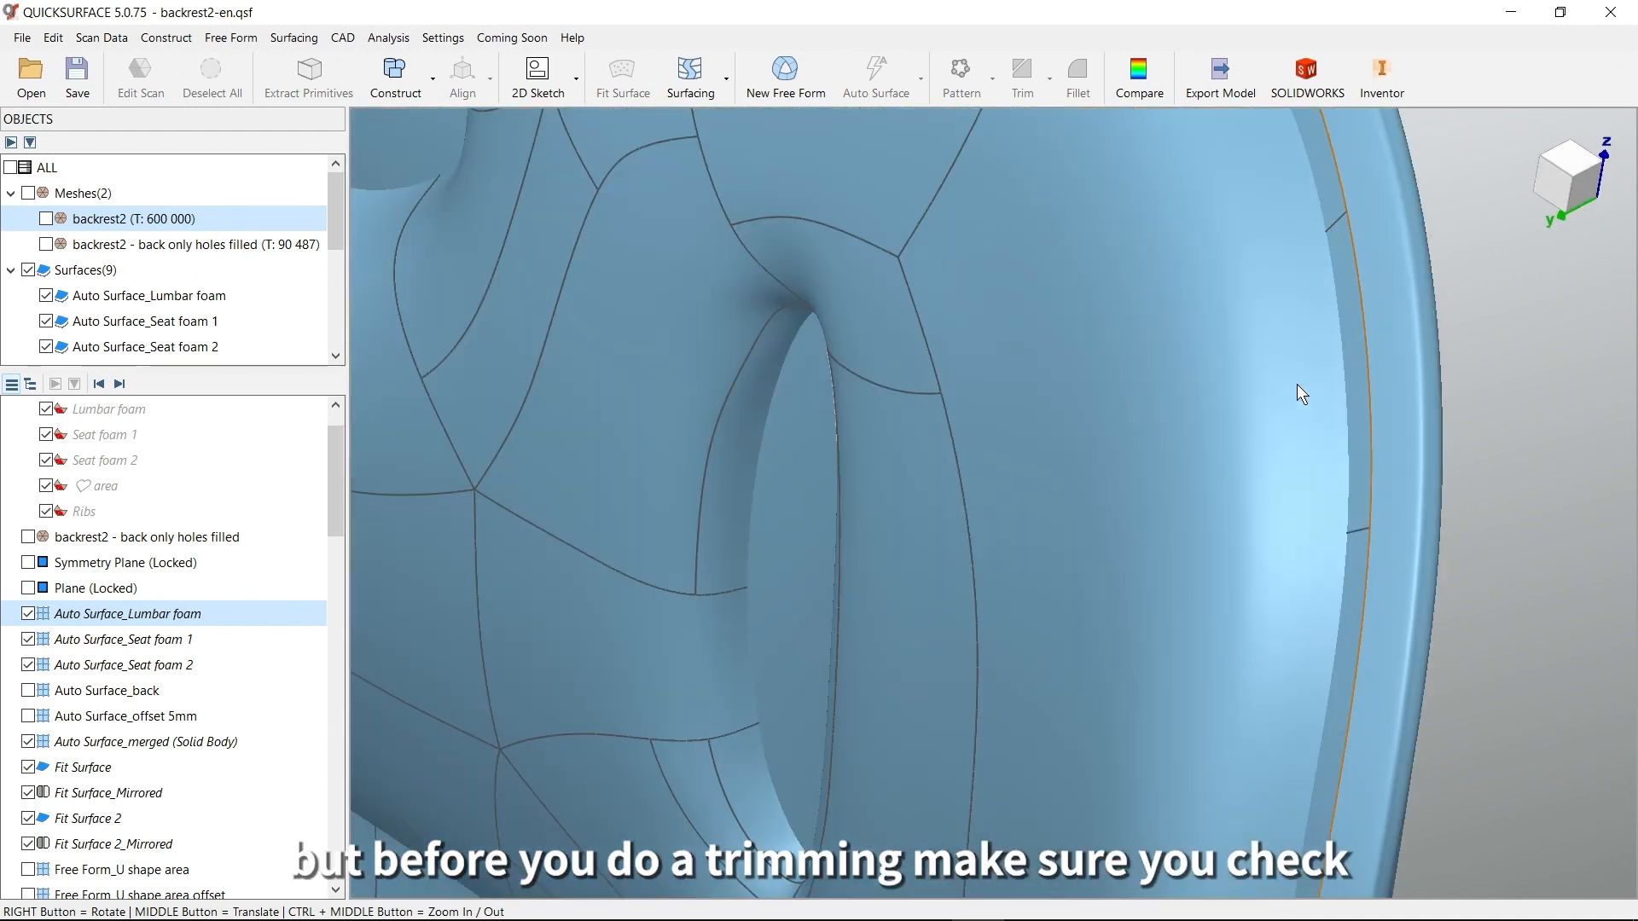
pyautogui.moveTo(1329, 388); pyautogui.dragTo(1350, 379, button='right')
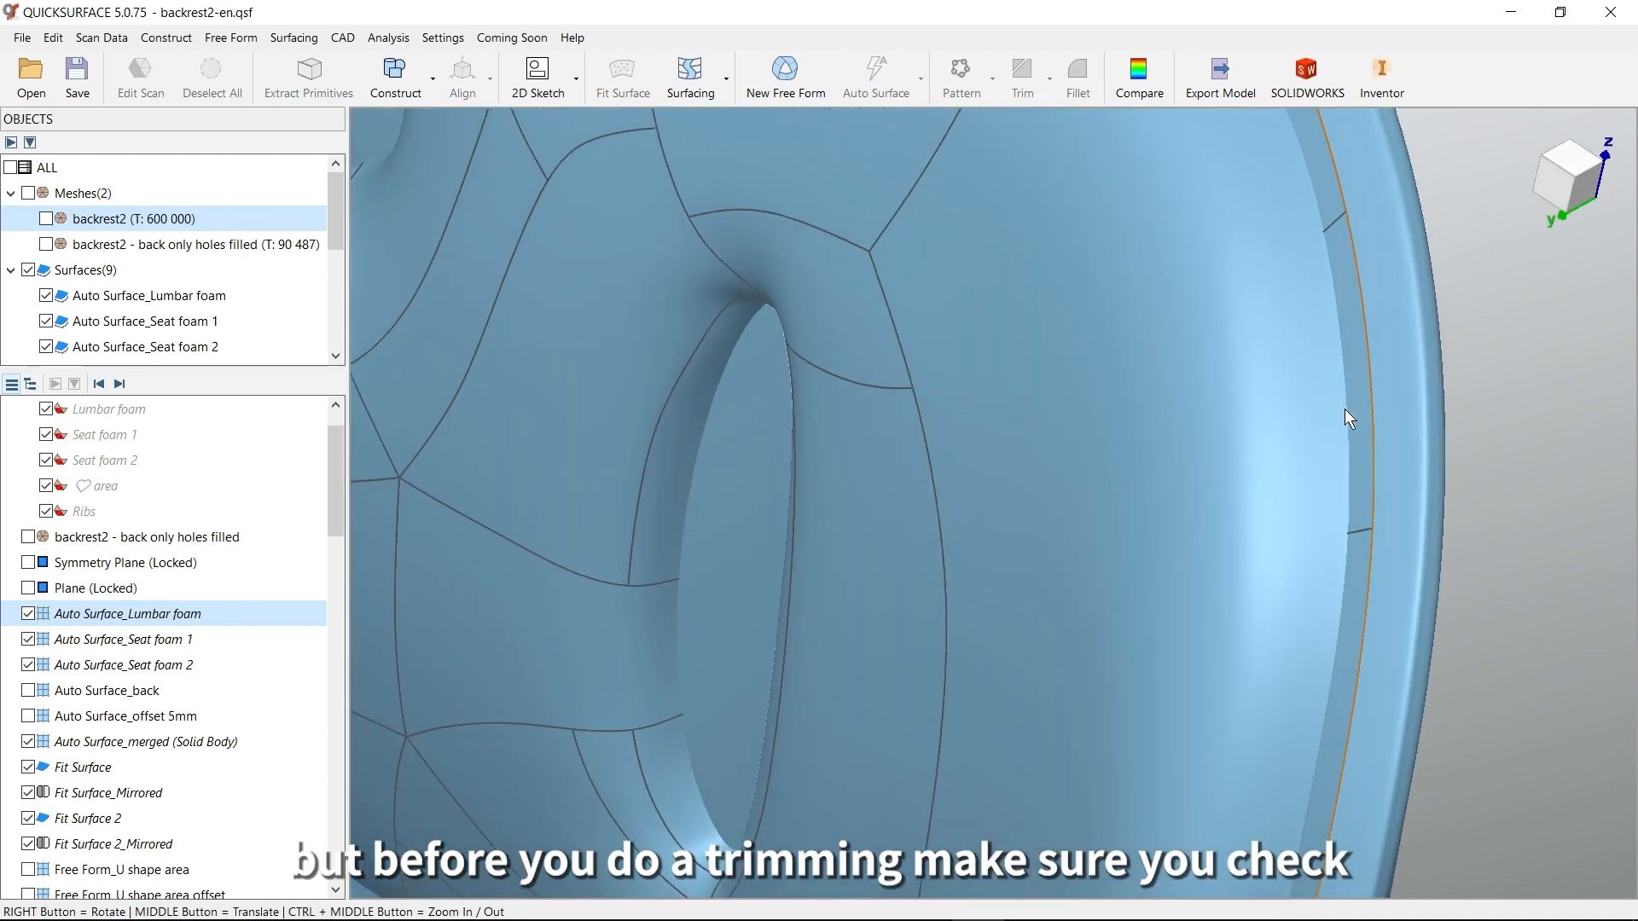
pyautogui.scroll(-3, 1339, 580)
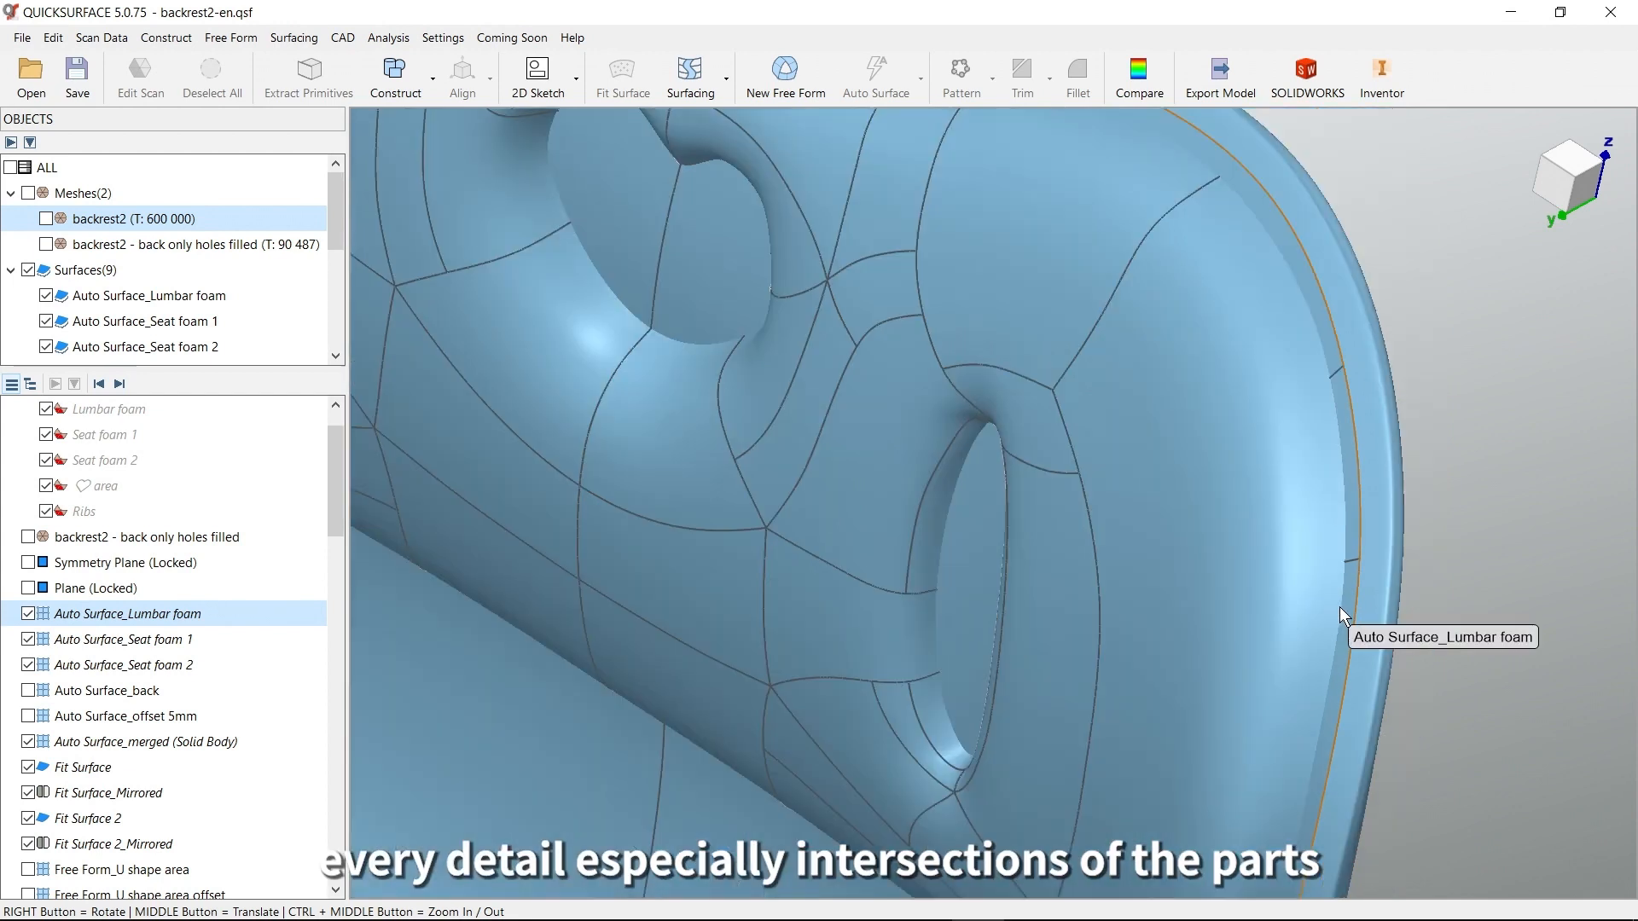
pyautogui.moveTo(1286, 739)
pyautogui.mouseDown(button='right')
pyautogui.moveTo(1258, 307)
pyautogui.moveTo(1316, 435)
pyautogui.moveTo(1181, 361)
pyautogui.moveTo(1242, 338)
pyautogui.moveTo(1041, 643)
pyautogui.moveTo(1097, 668)
pyautogui.moveTo(1198, 531)
pyautogui.mouseUp(button='right')
pyautogui.scroll(-5, 1197, 524)
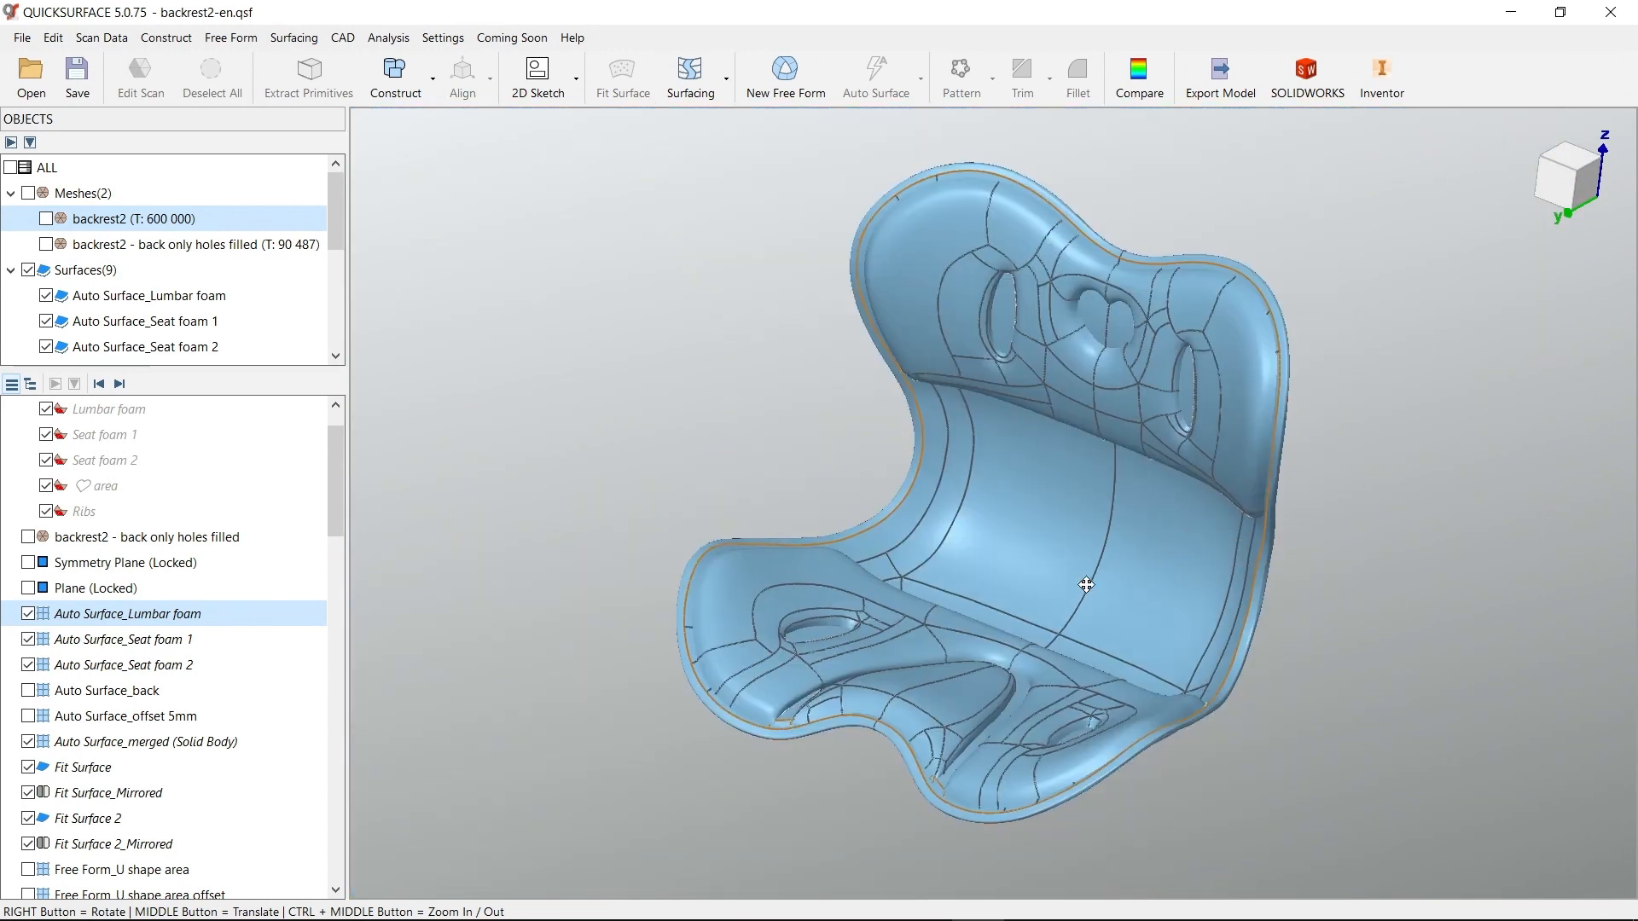
# Advance the model history to include the first Trim_body solid, combining the body with the cushion surfaces
pyautogui.scroll(-5, 332, 459)
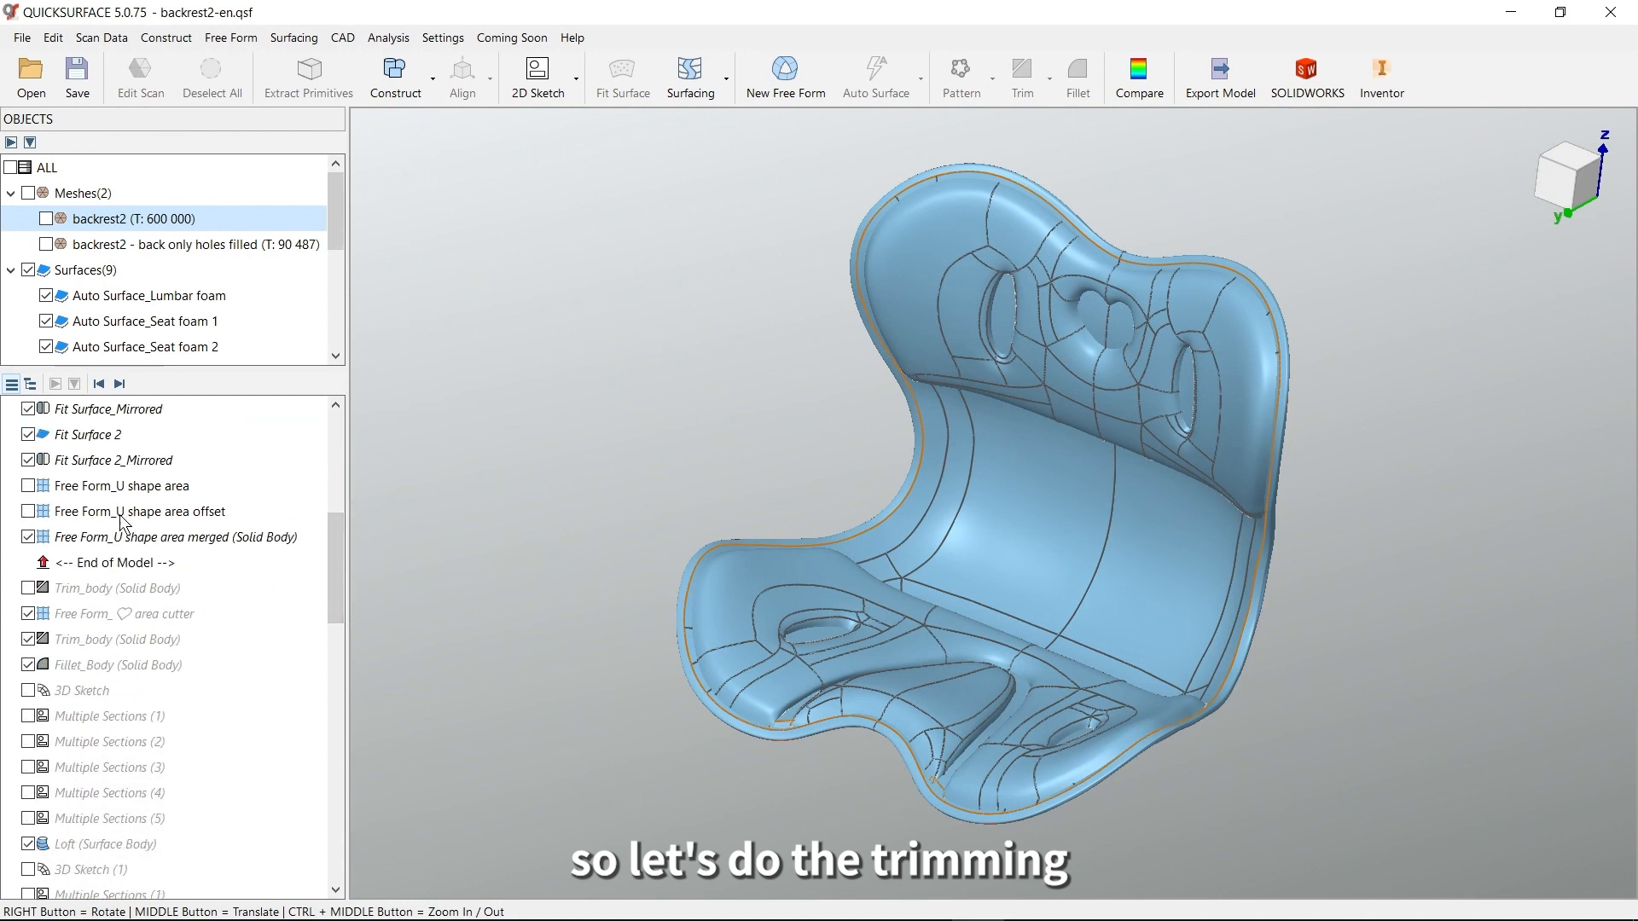
pyautogui.click(125, 382)
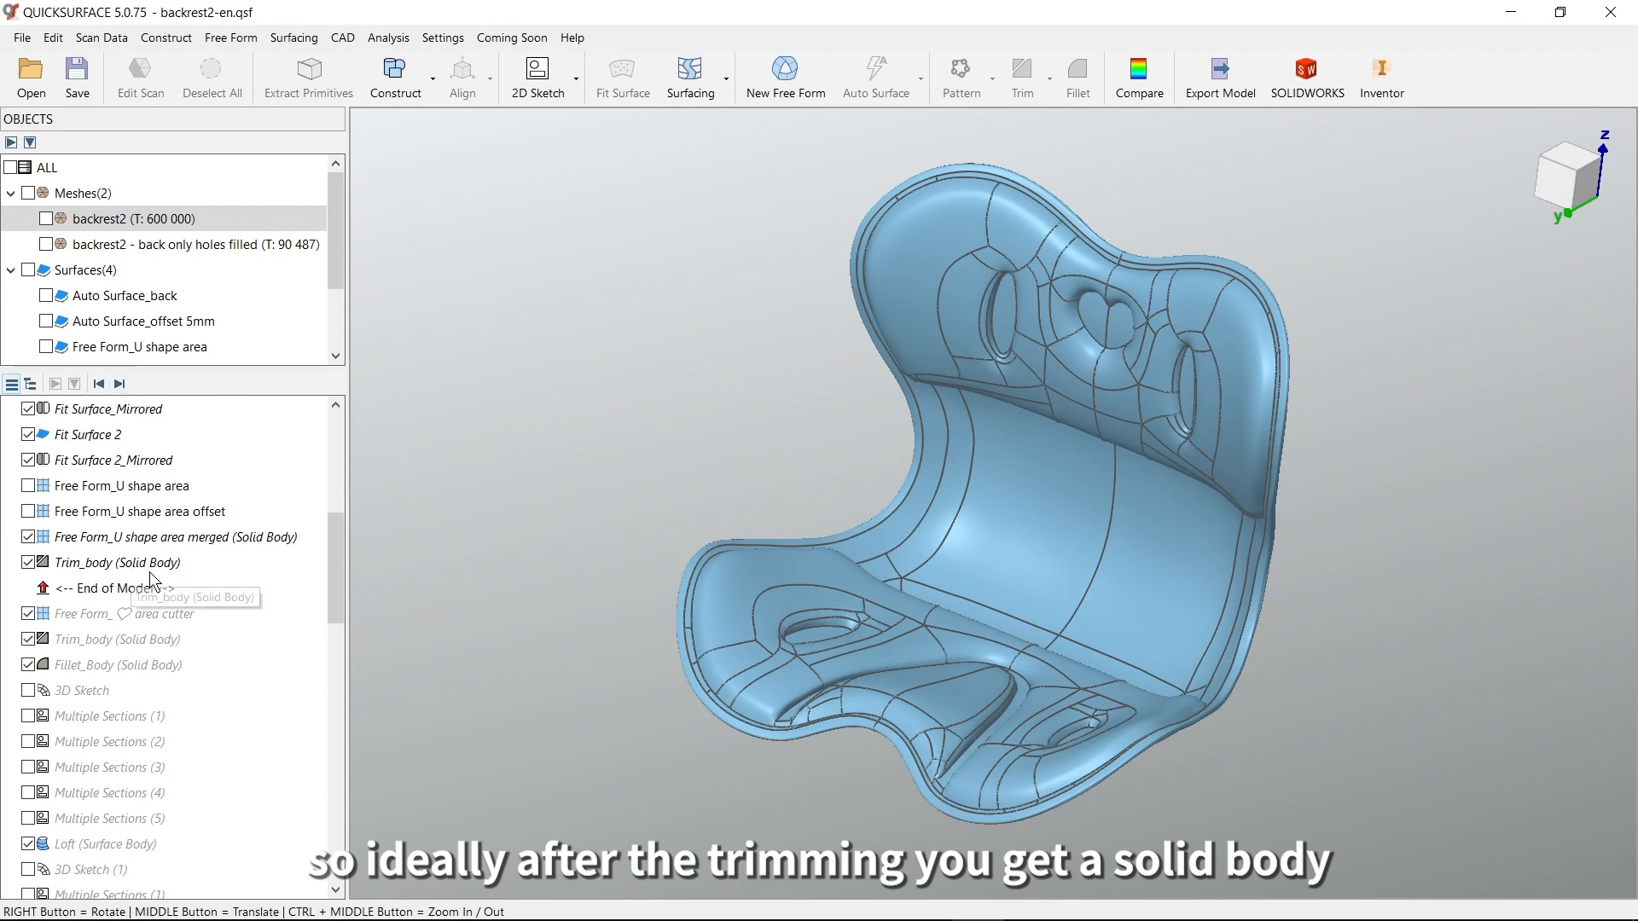
pyautogui.moveTo(947, 550)
pyautogui.mouseDown(button='right')
pyautogui.moveTo(981, 555)
pyautogui.moveTo(959, 550)
pyautogui.mouseUp(button='right')
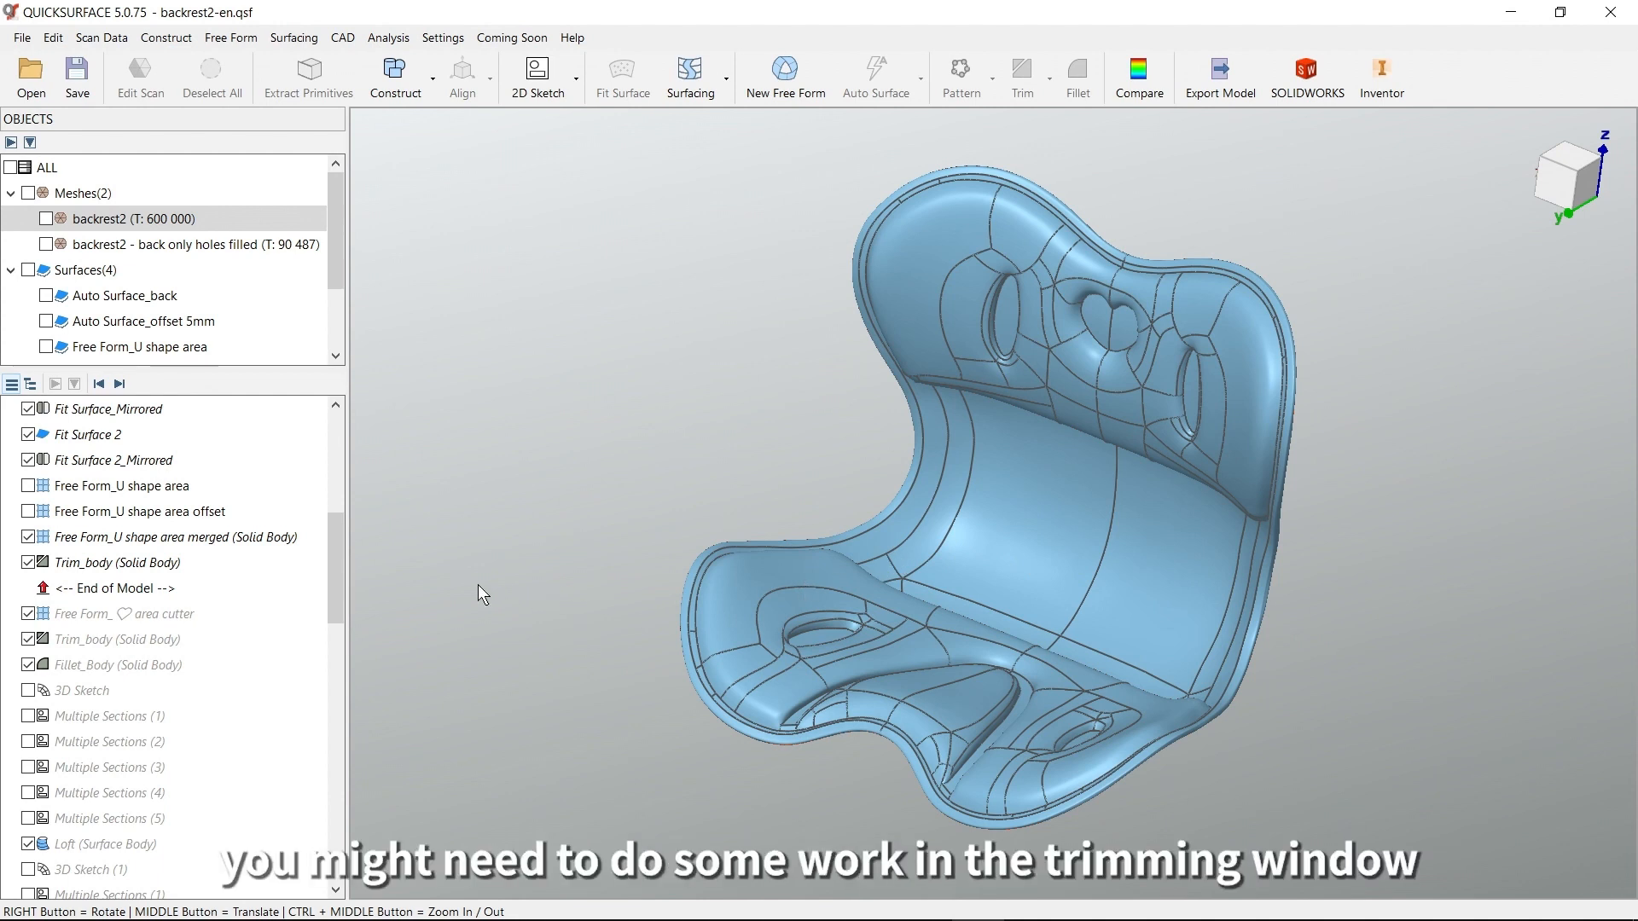
# Open Trim_body for editing, and display the backrest2 mesh over its remaining surfaces
pyautogui.doubleClick(98, 568)
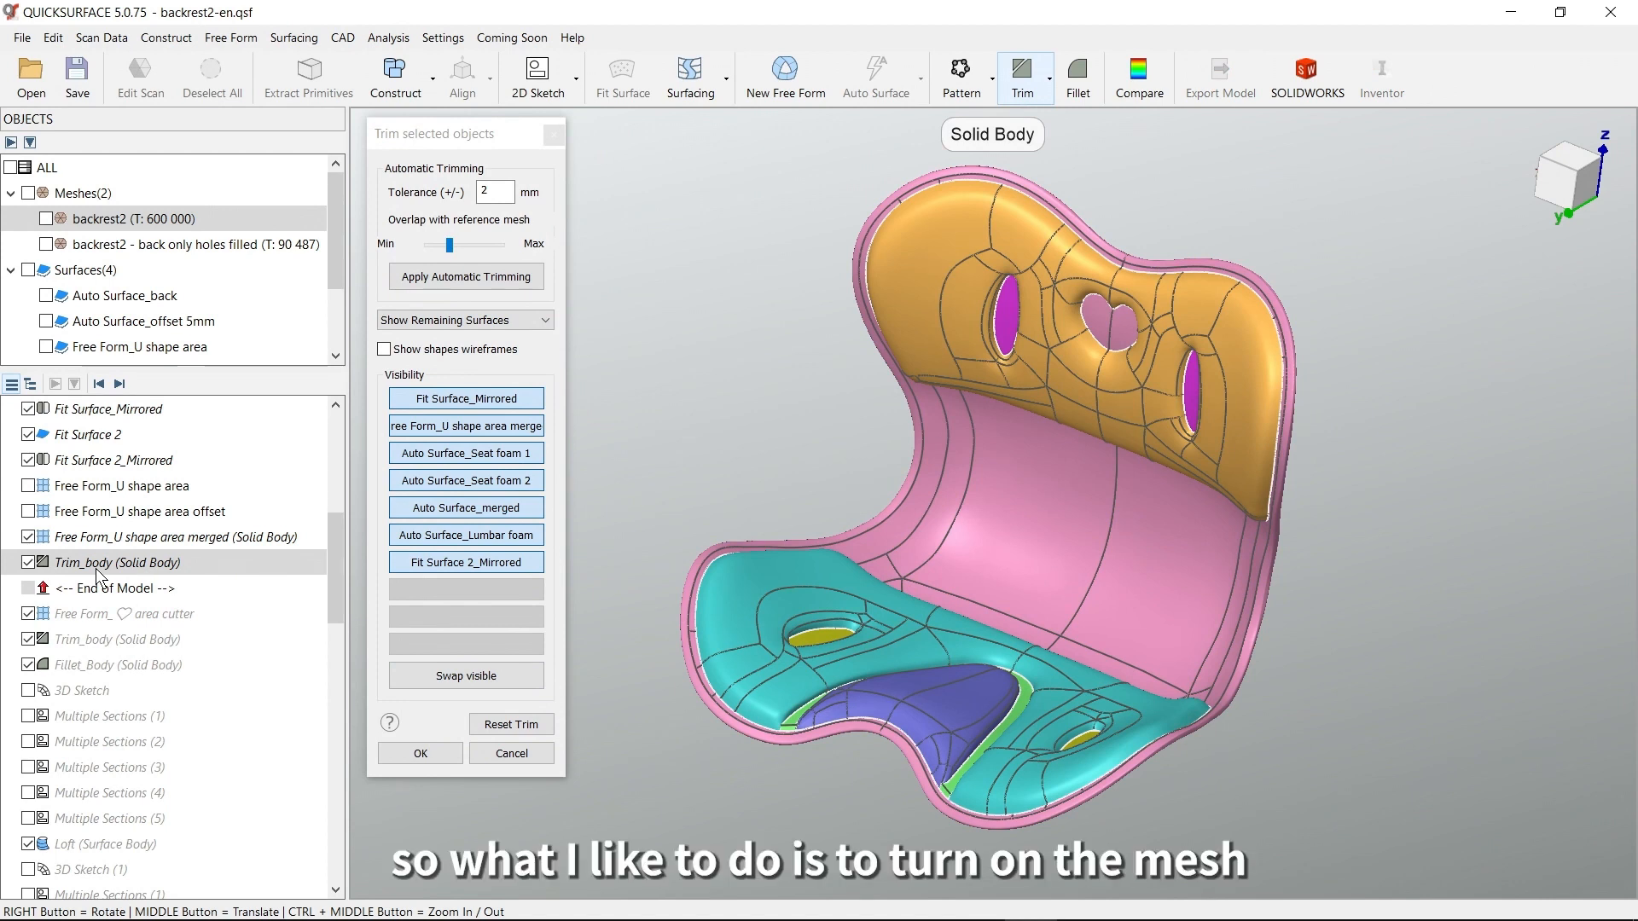
pyautogui.click(46, 219)
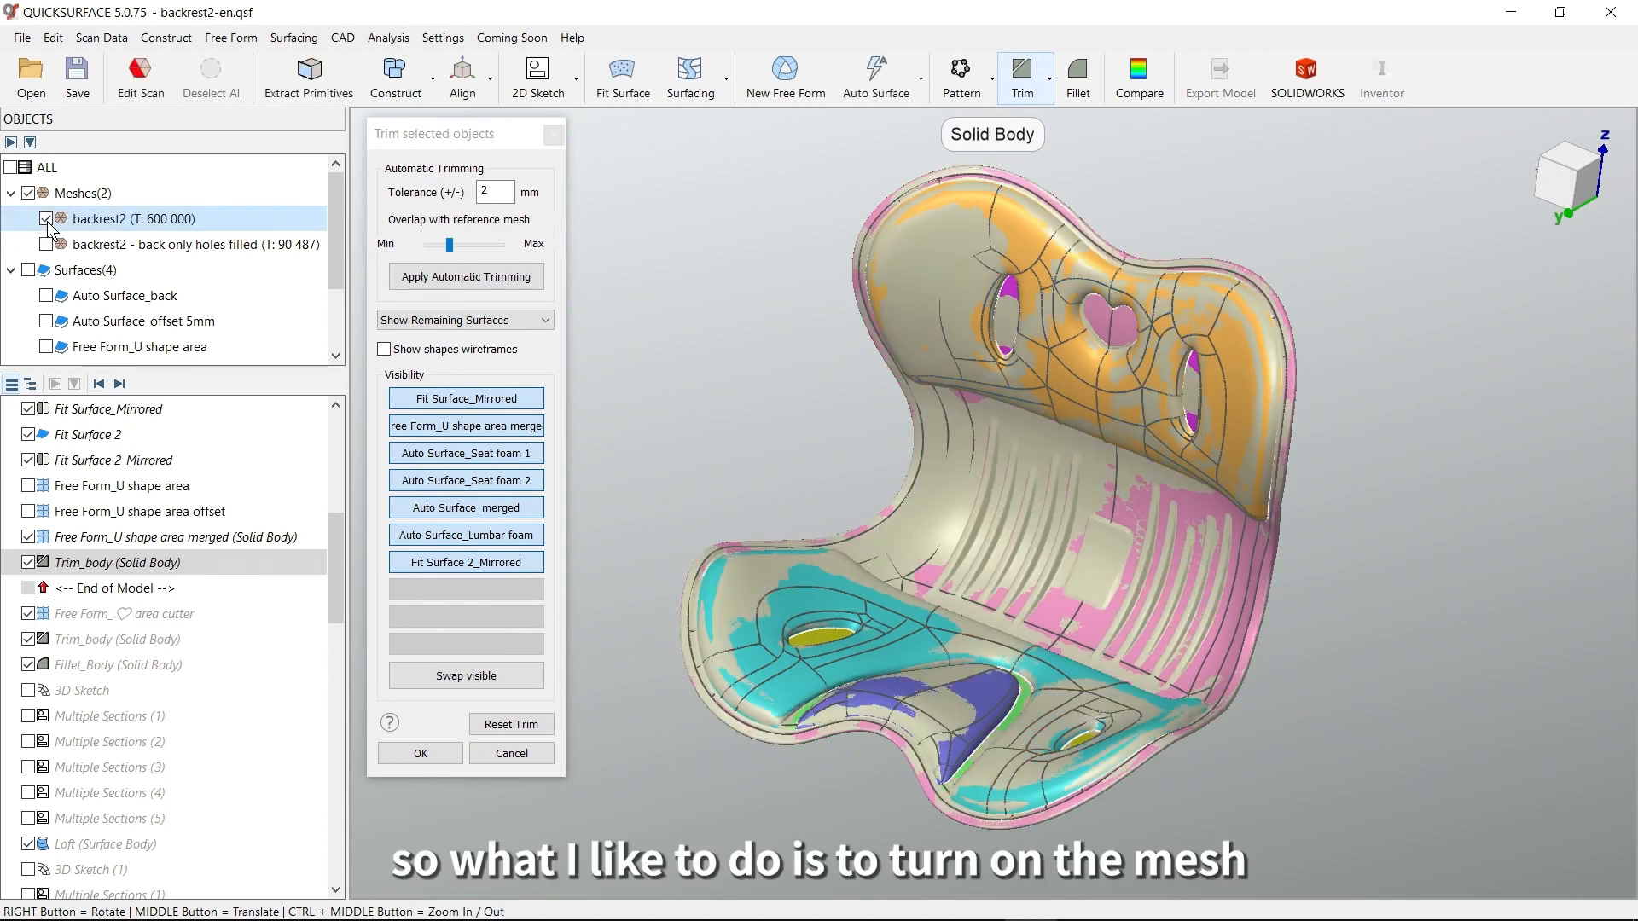
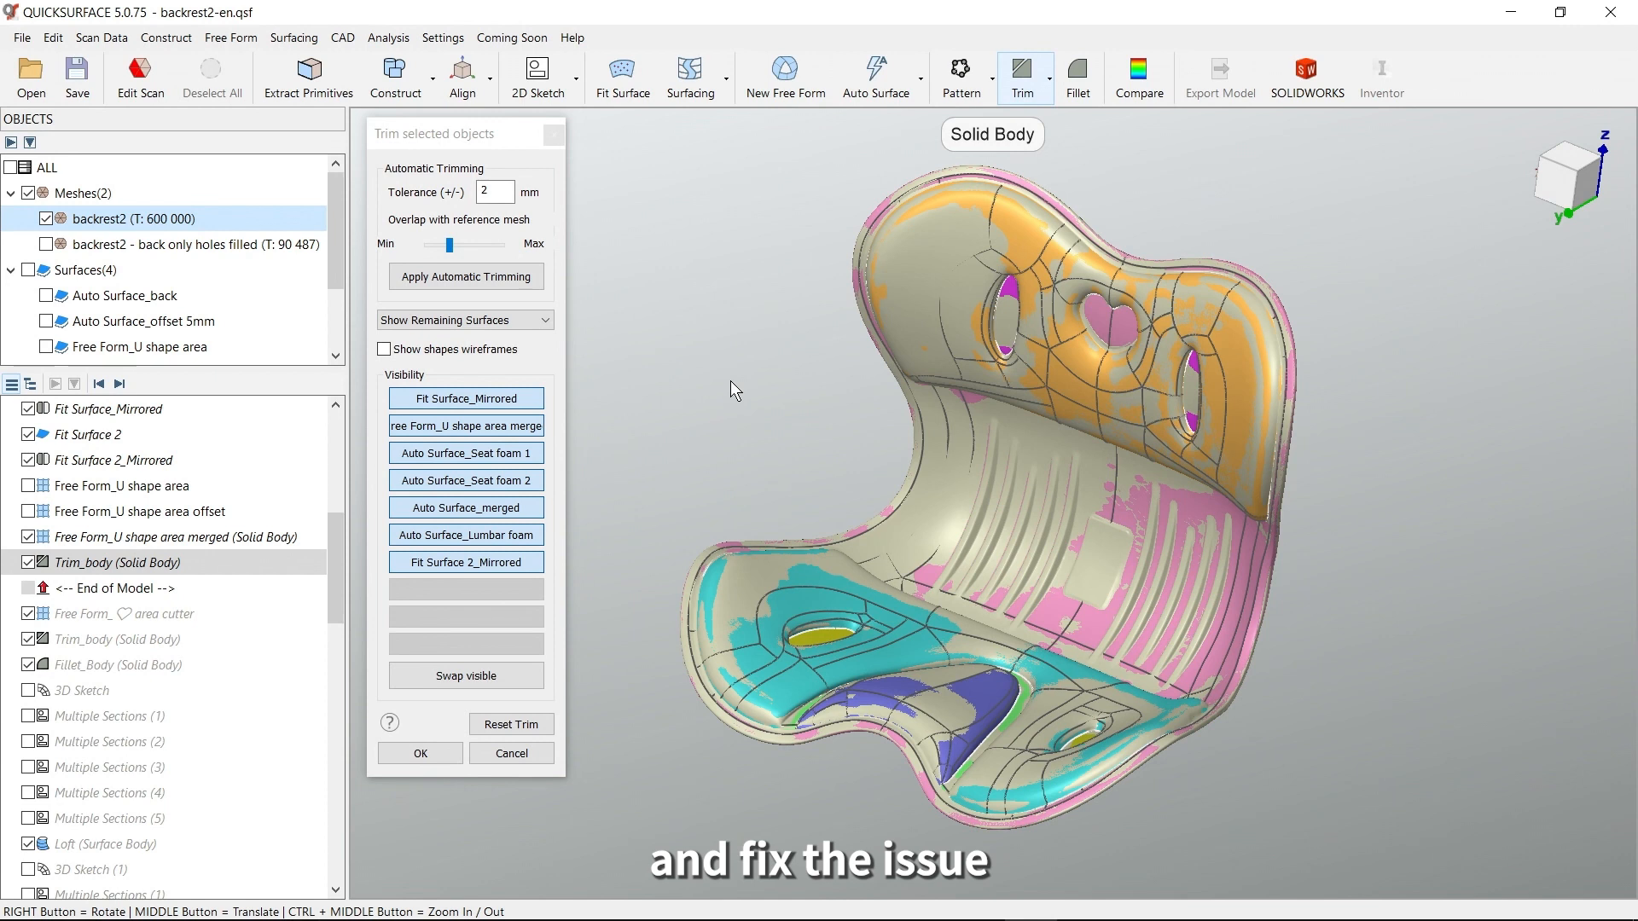
# Cancel the Trim_body edit and hide the Trim_body solid, leaving the backrest2 mesh displayed
pyautogui.click(518, 756)
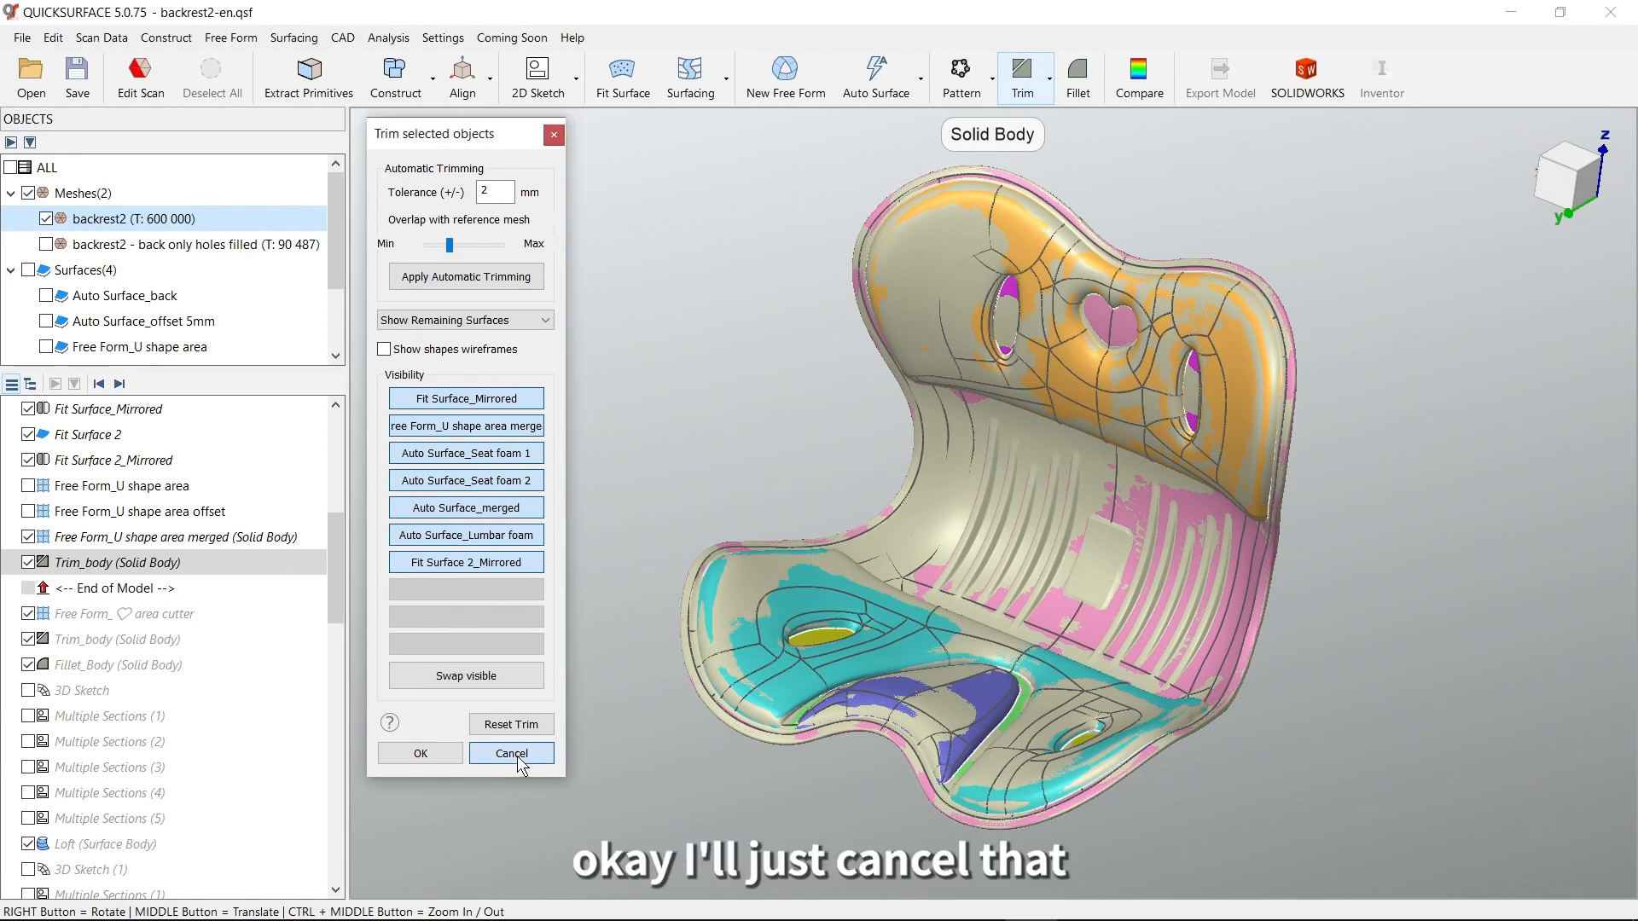
pyautogui.click(518, 756)
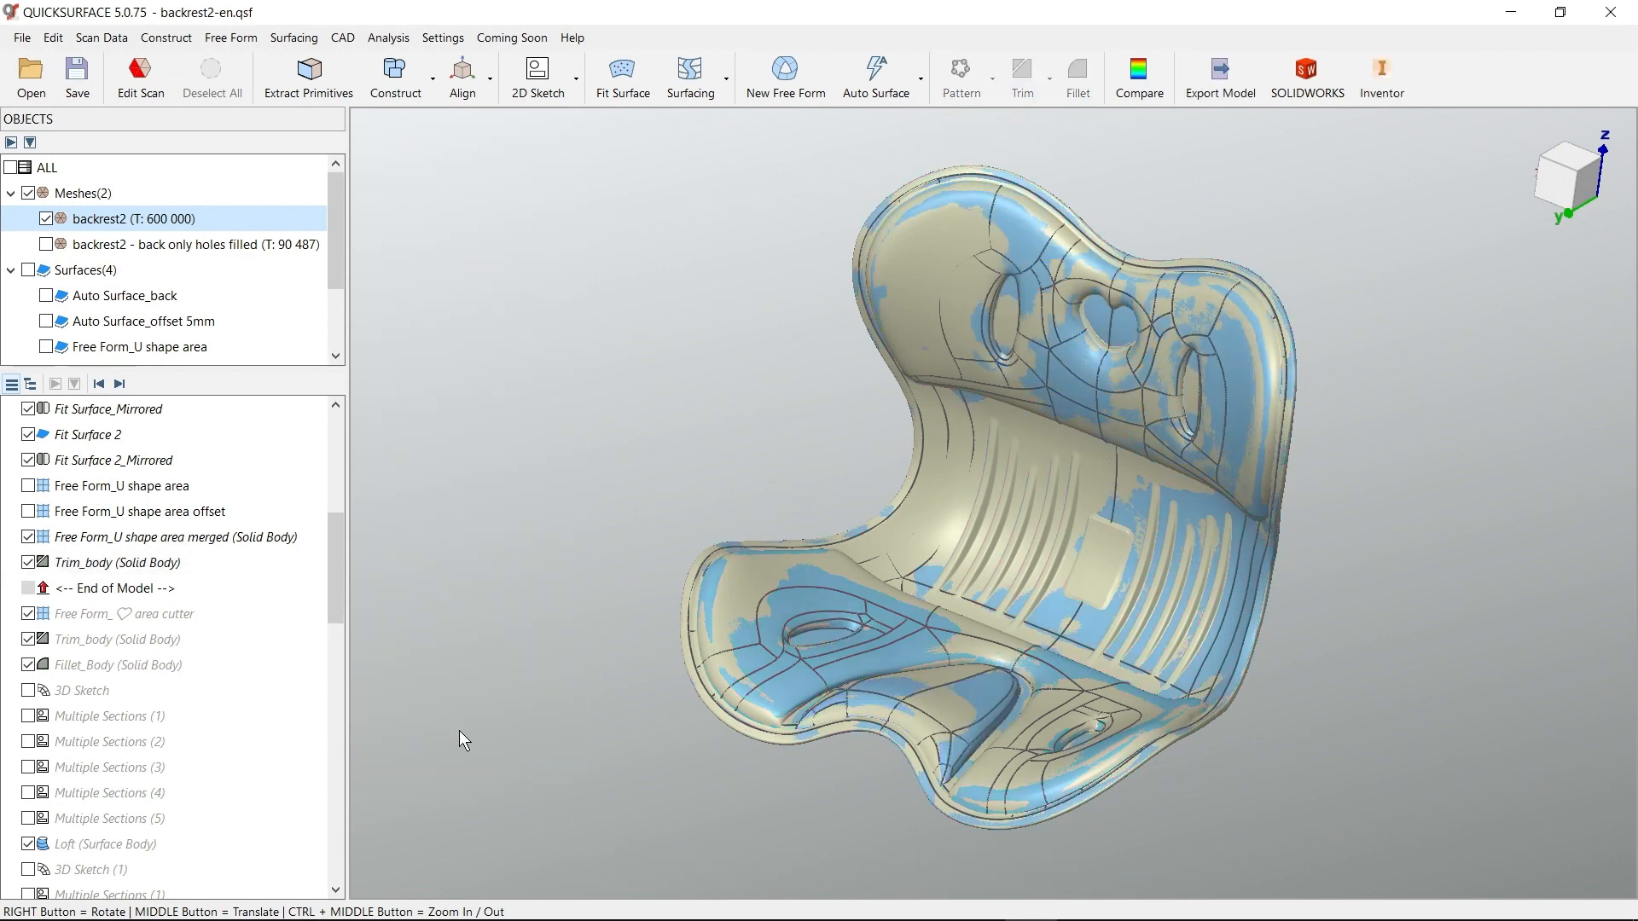
pyautogui.click(29, 562)
pyautogui.moveTo(911, 516); pyautogui.dragTo(842, 588, button='middle')
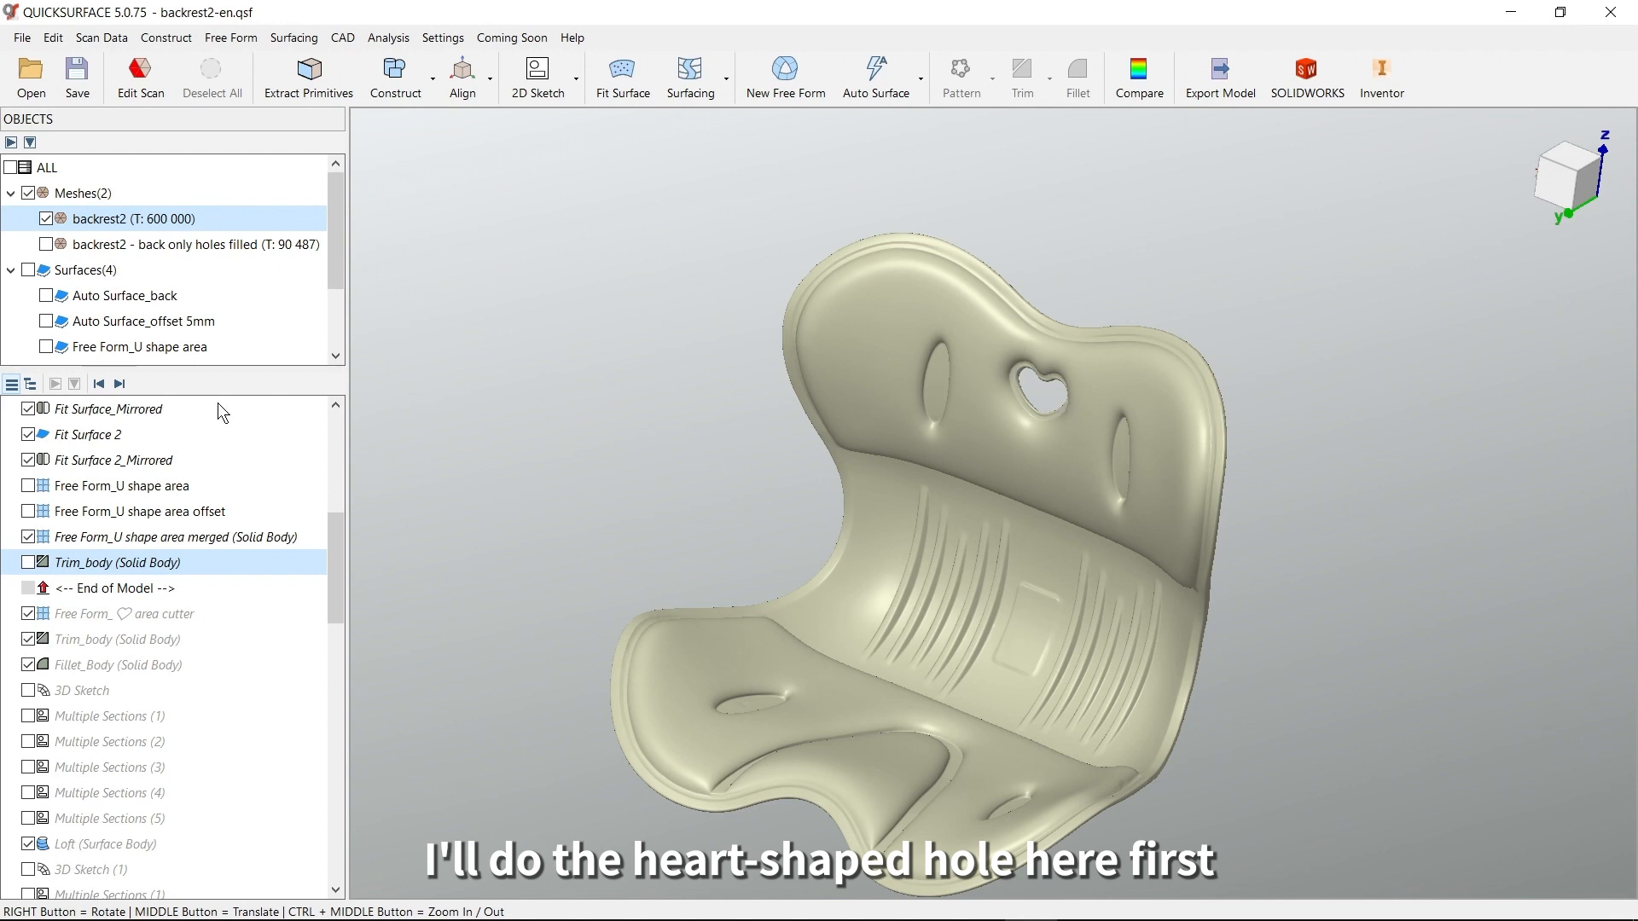
# Advance the model history to include the free form heart area cutter surface
pyautogui.click(119, 385)
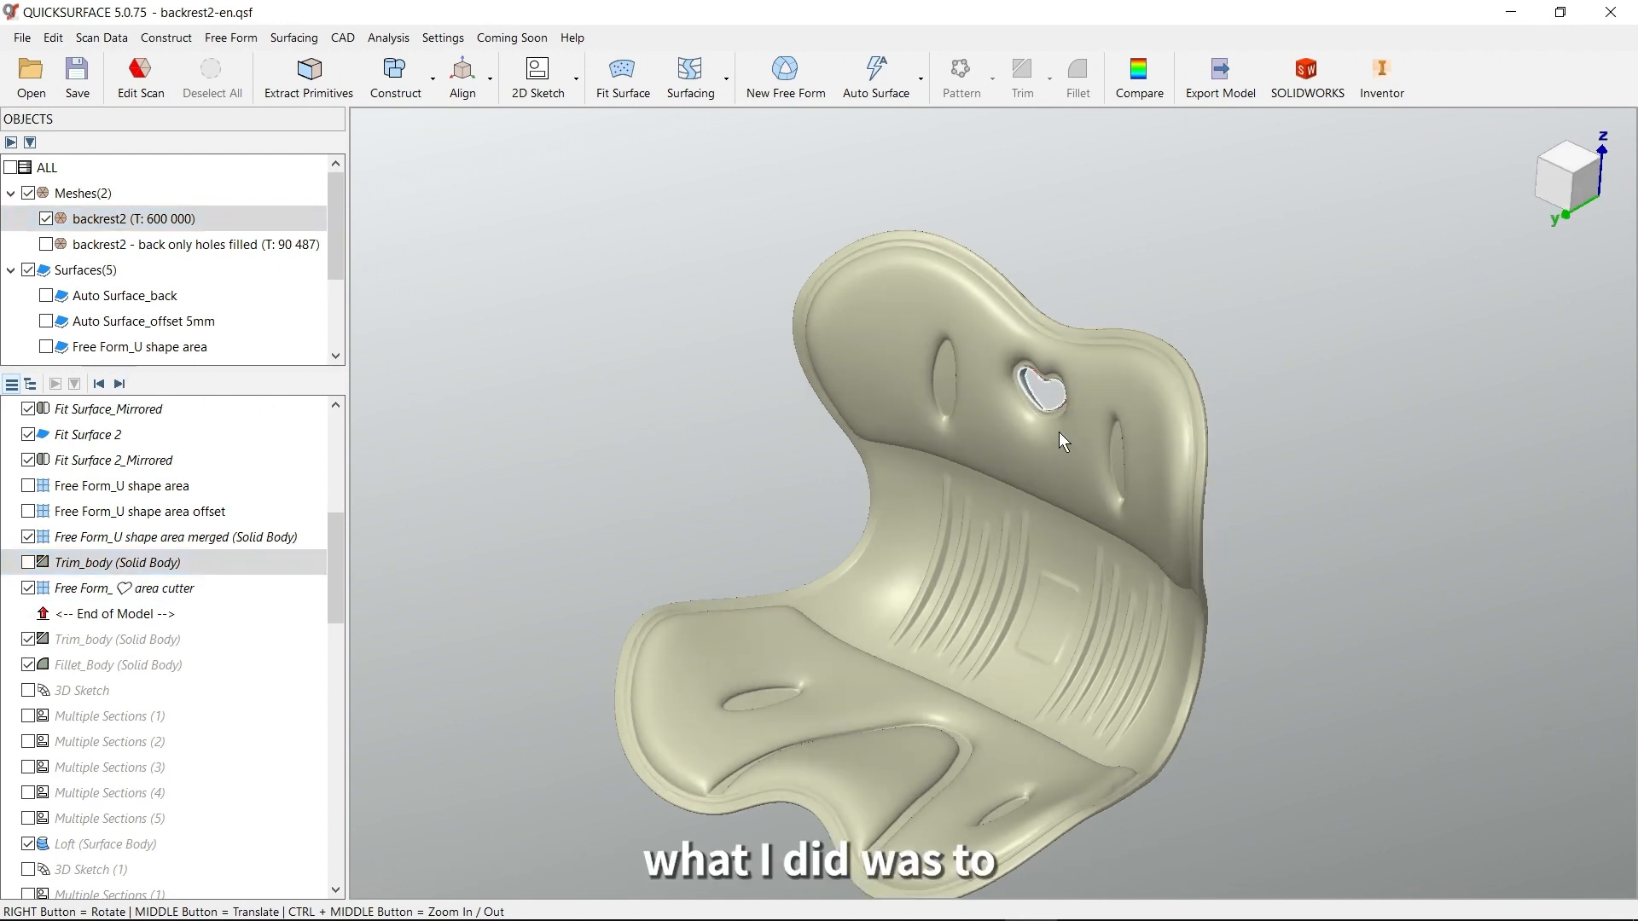
pyautogui.scroll(5, 1097, 381)
pyautogui.moveTo(1097, 380); pyautogui.dragTo(965, 490, button='right')
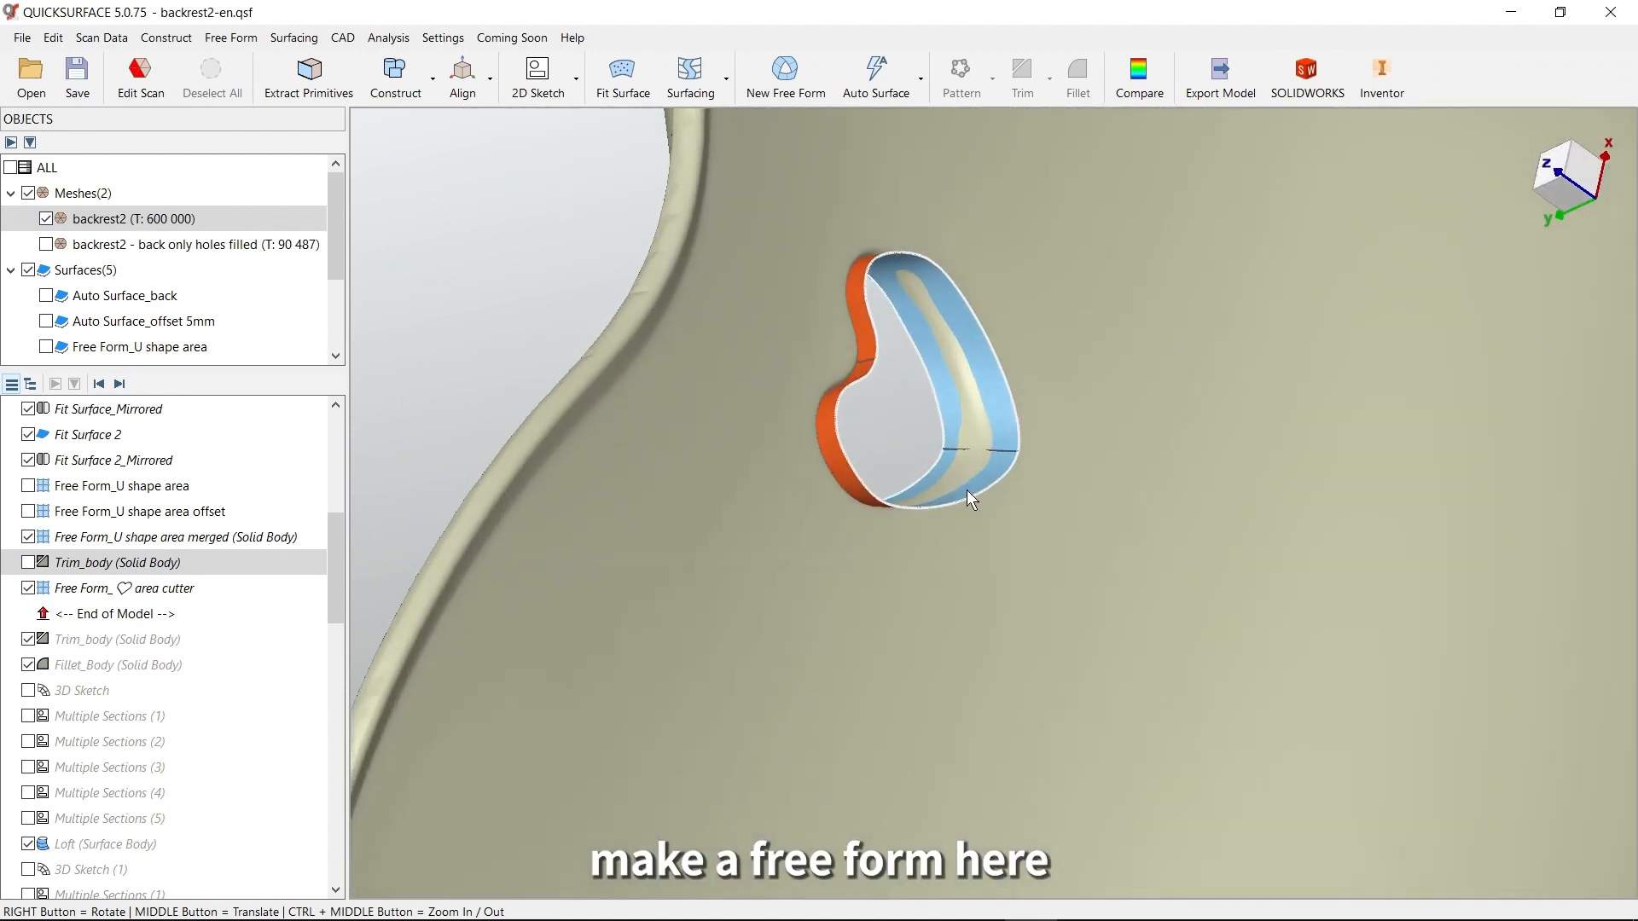
# Open the heart area cutter for editing, examine its deviation color map against the mesh, and close the editor
pyautogui.doubleClick(998, 435)
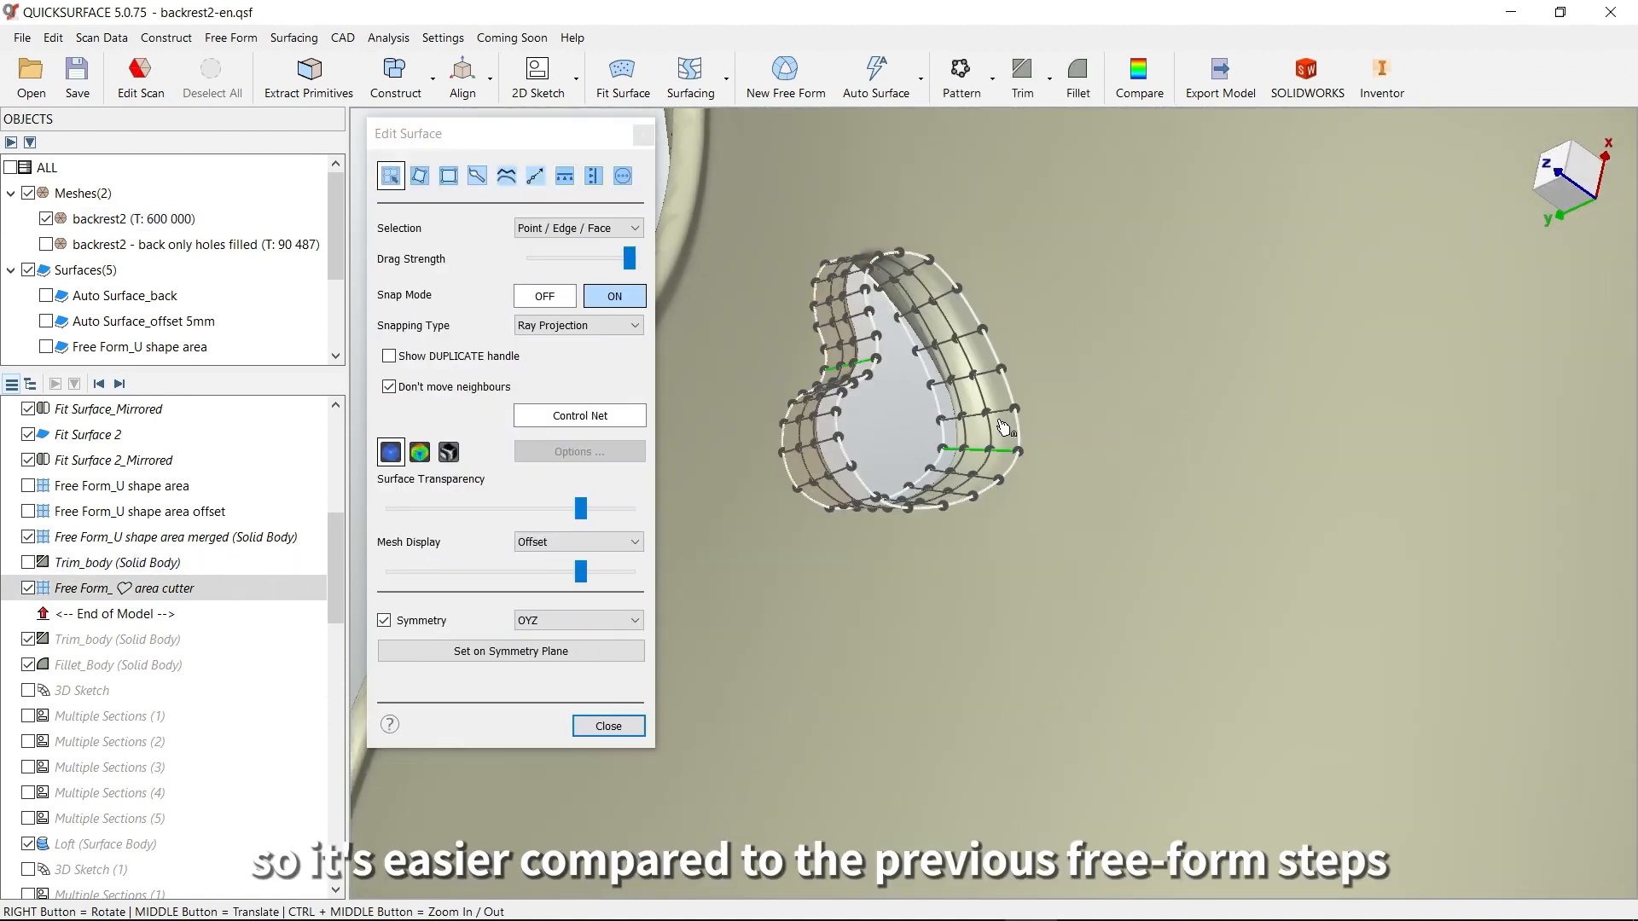
pyautogui.click(420, 452)
pyautogui.moveTo(934, 414); pyautogui.dragTo(953, 486, button='middle')
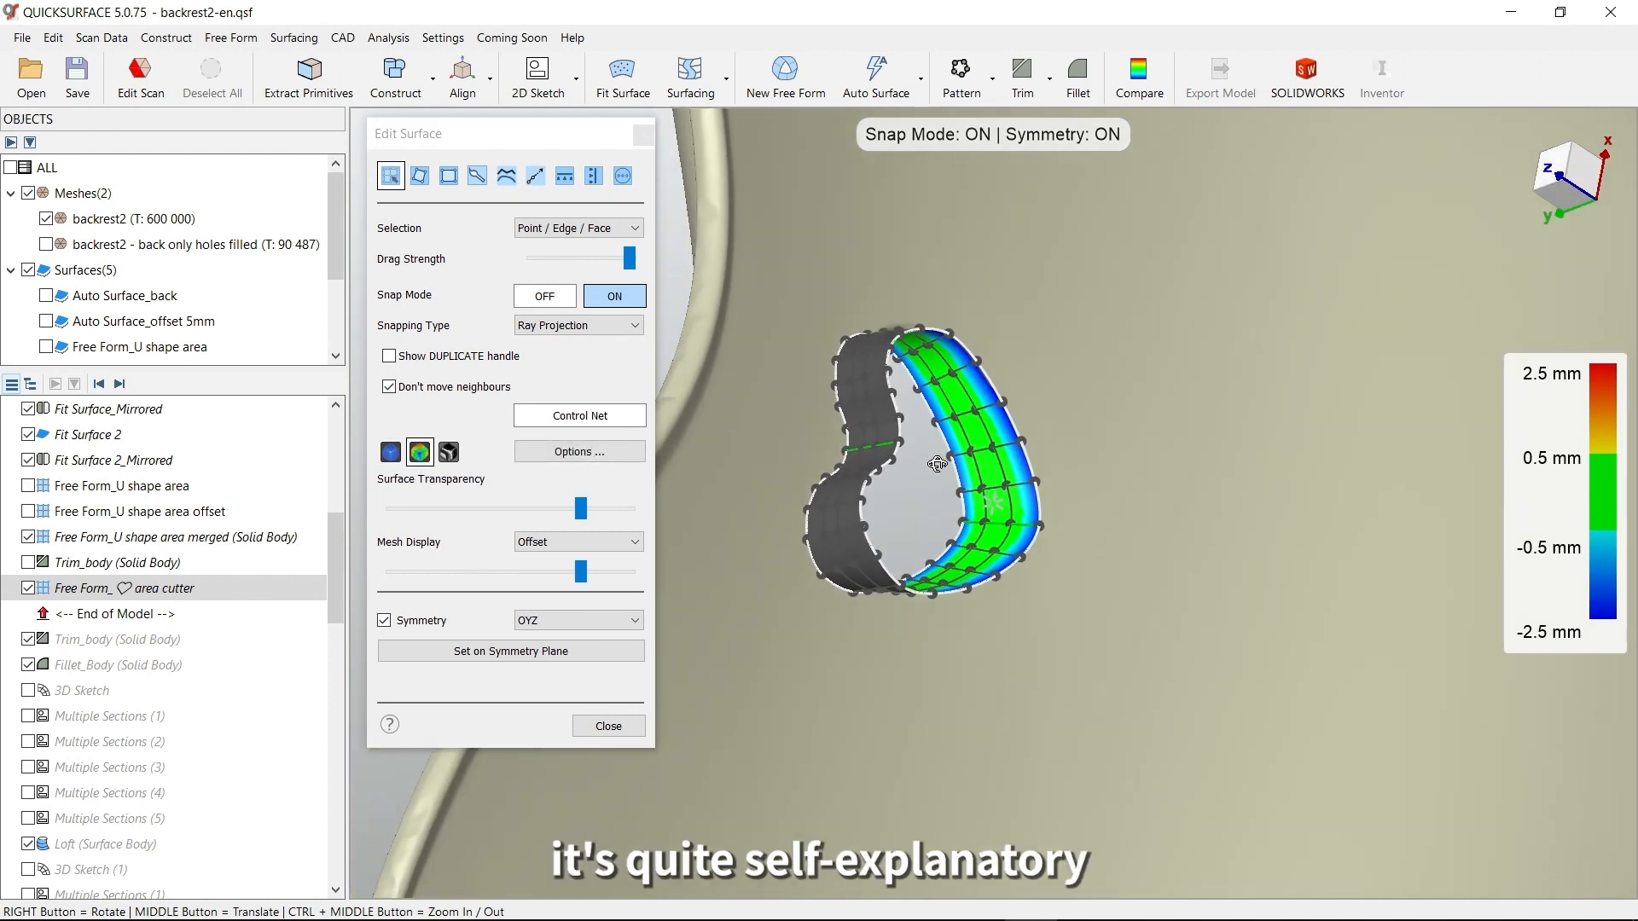
pyautogui.click(608, 726)
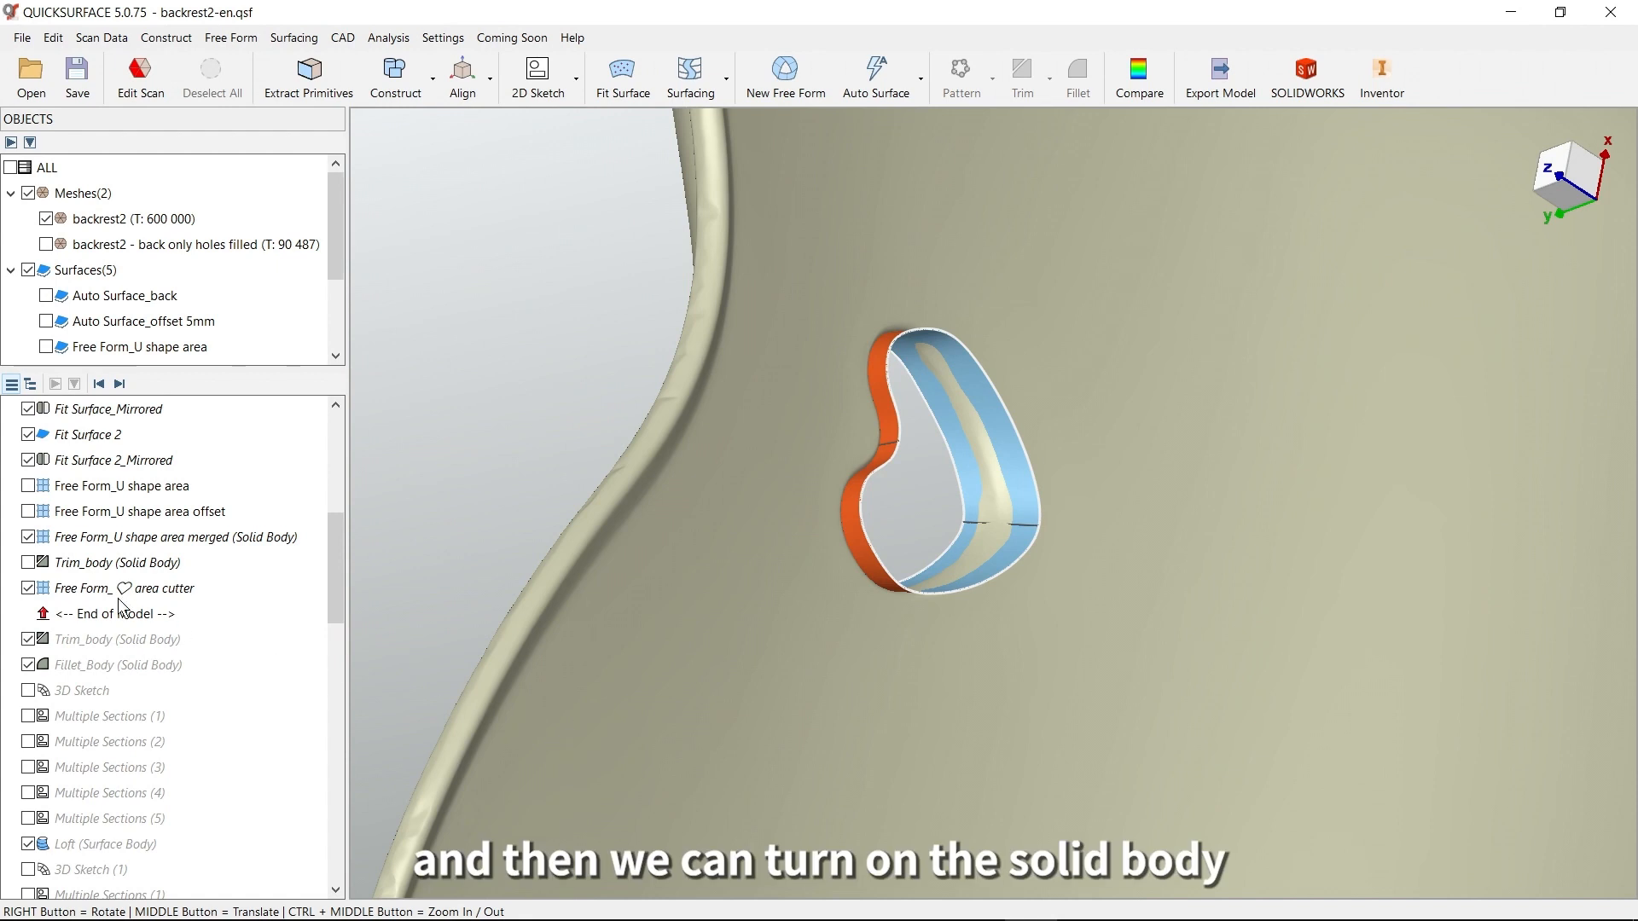
# Show the Trim_body solid and advance the history through the heart-hole Trim_body and Fillet_Body
pyautogui.click(29, 563)
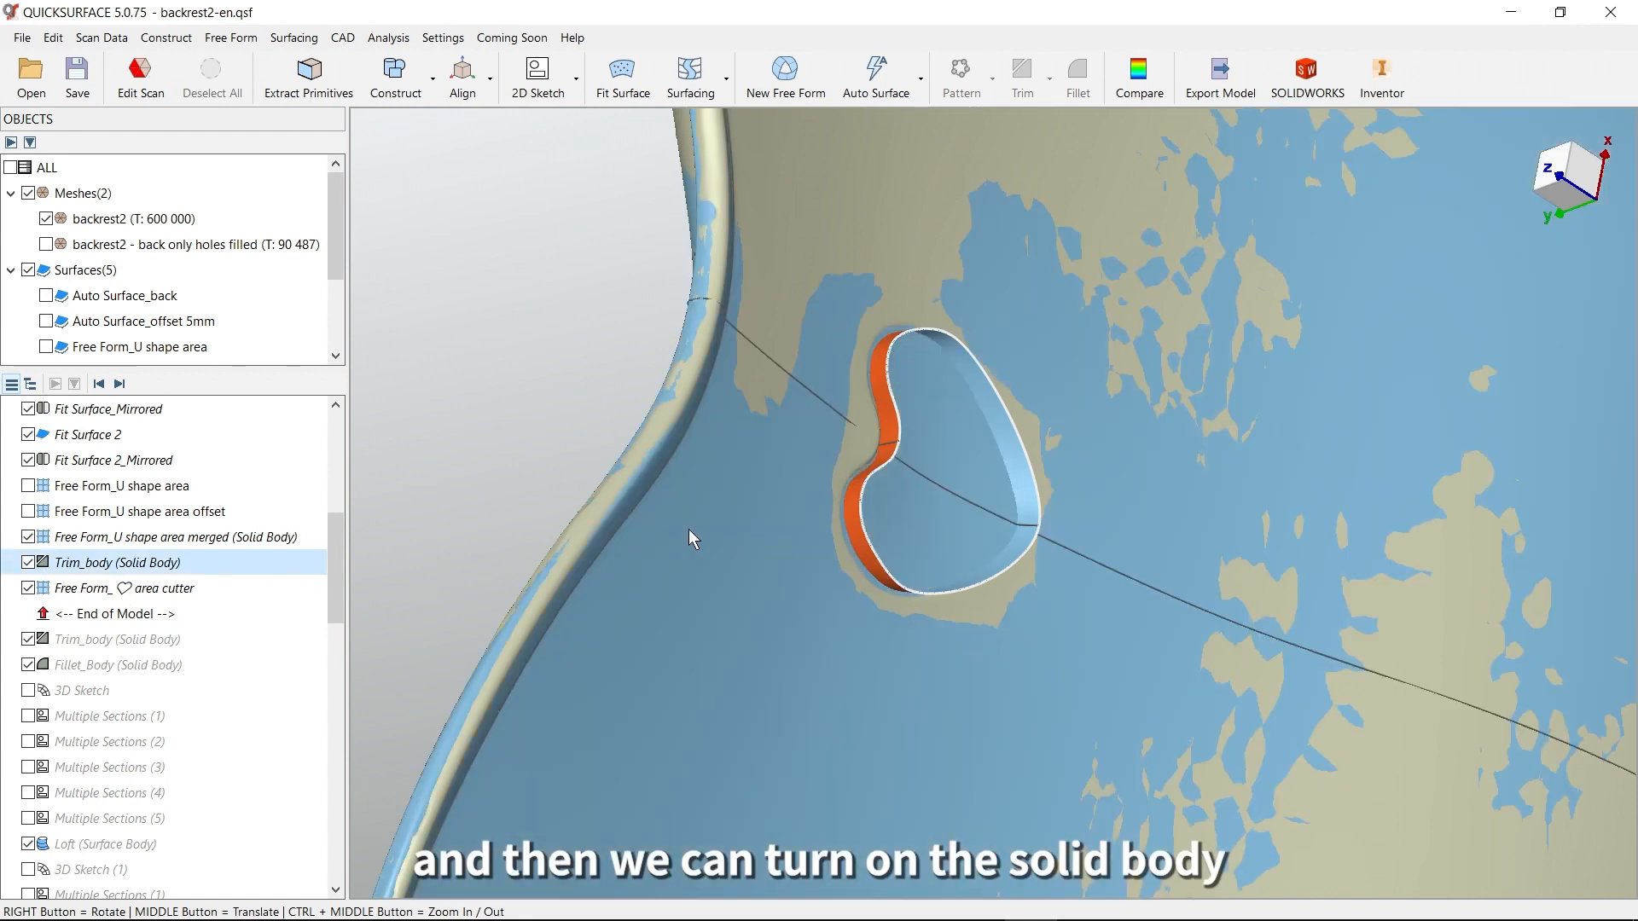
pyautogui.click(119, 385)
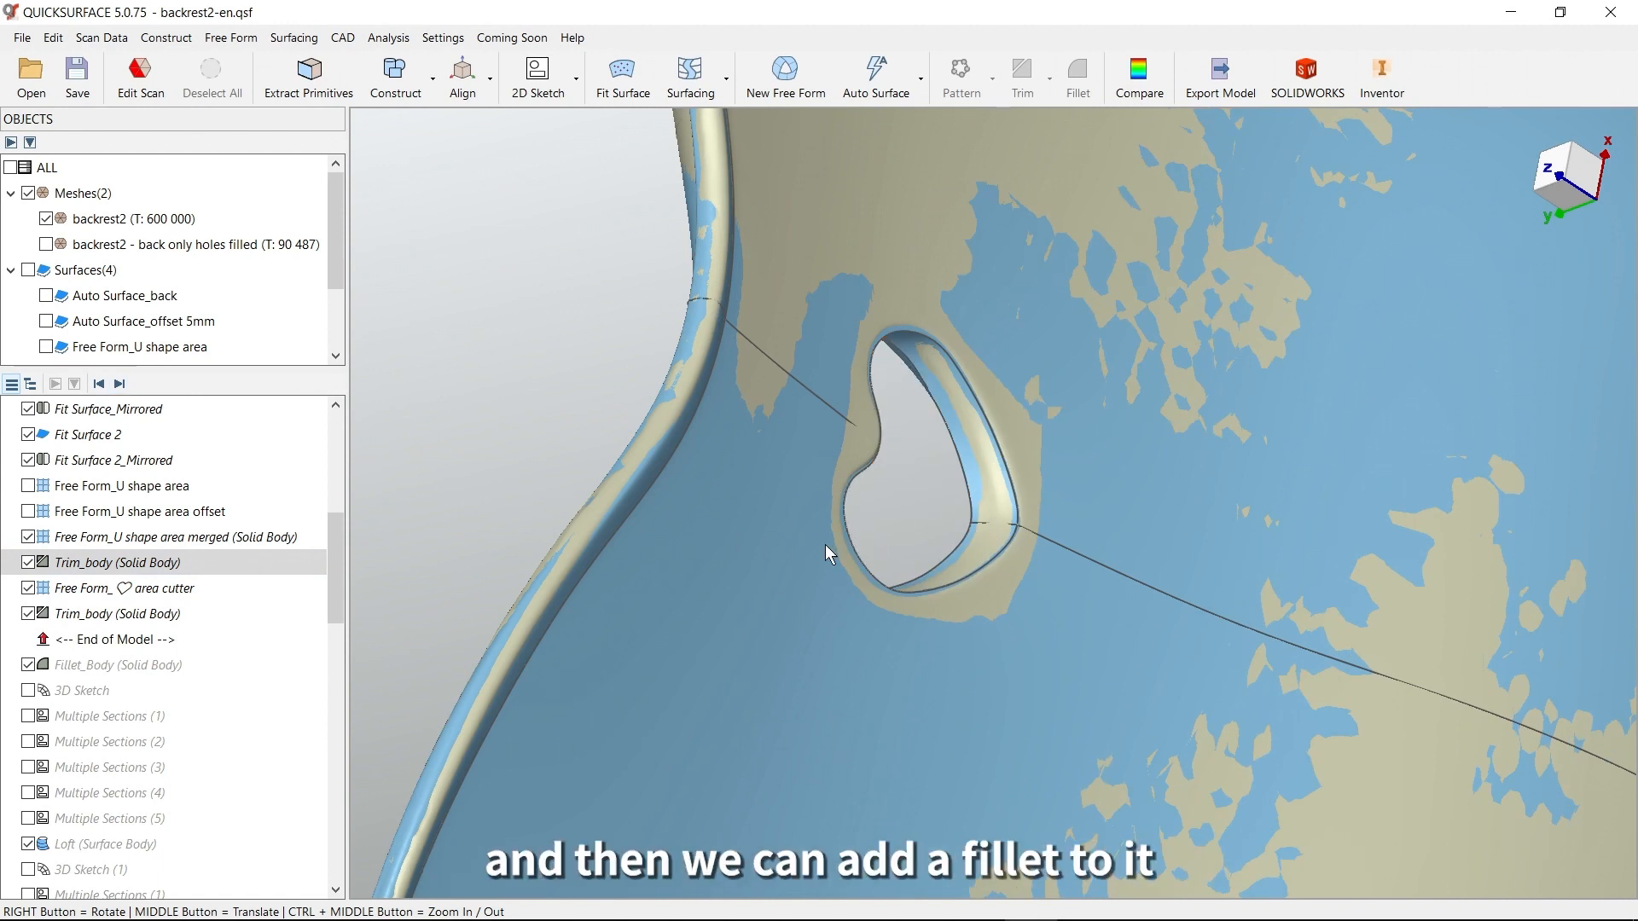
pyautogui.click(121, 385)
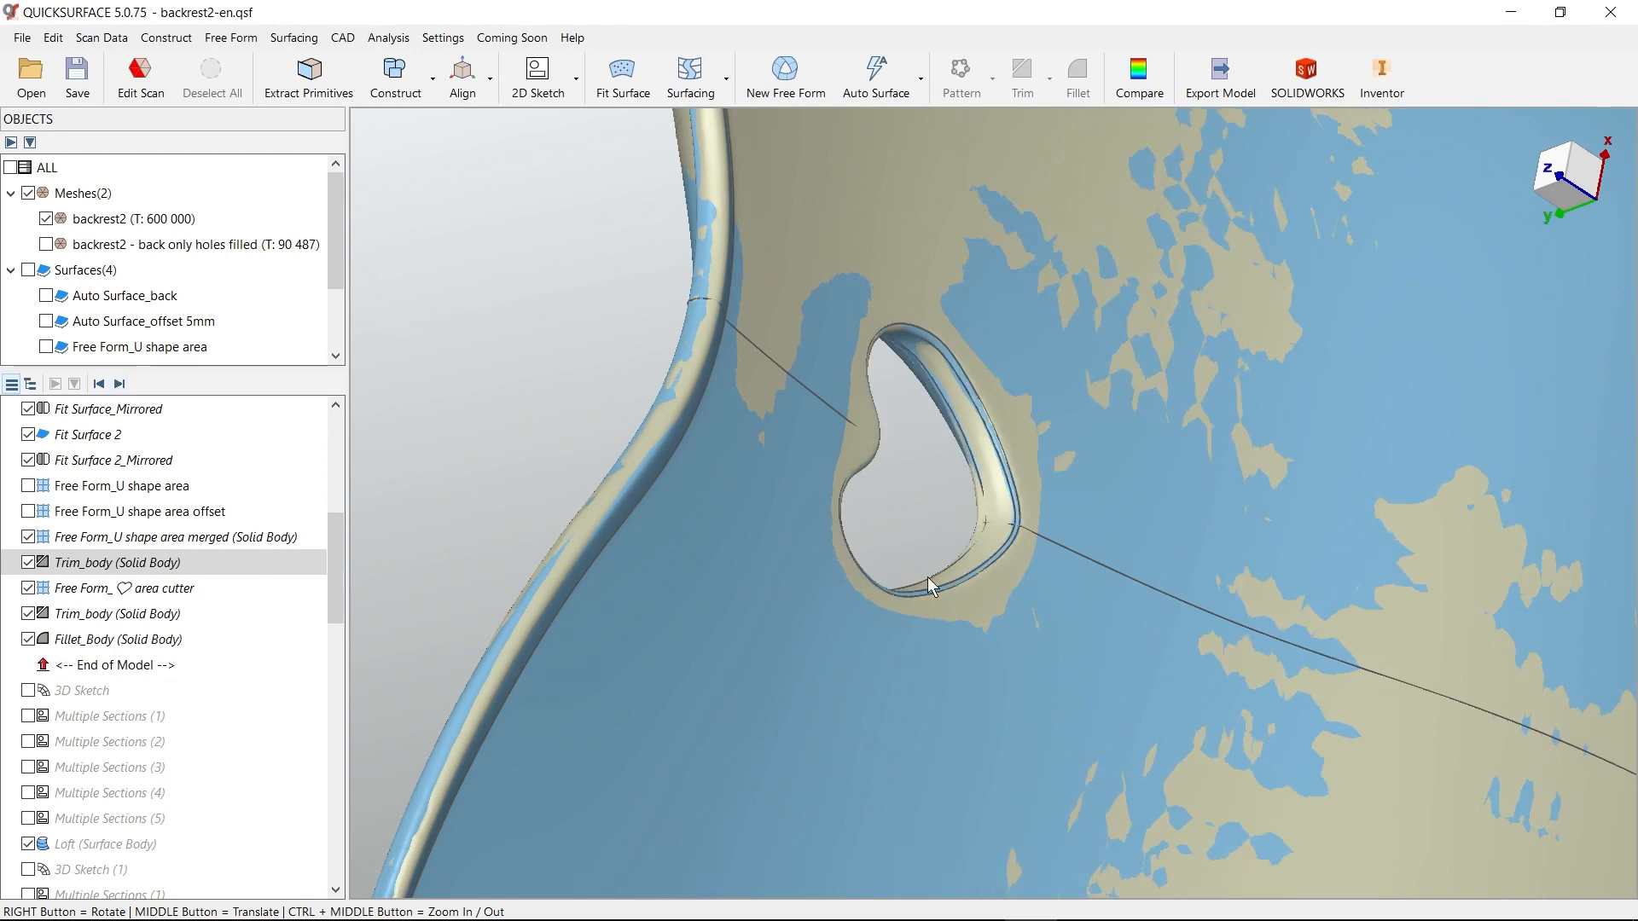
# Restore the saved Ribs mesh selection and hide the Fillet_Body solid so only the rib mesh is displayed
pyautogui.moveTo(788, 719); pyautogui.dragTo(1211, 543, button='right')
pyautogui.scroll(-3, 1013, 606)
pyautogui.moveTo(1014, 606); pyautogui.dragTo(1070, 448, button='right')
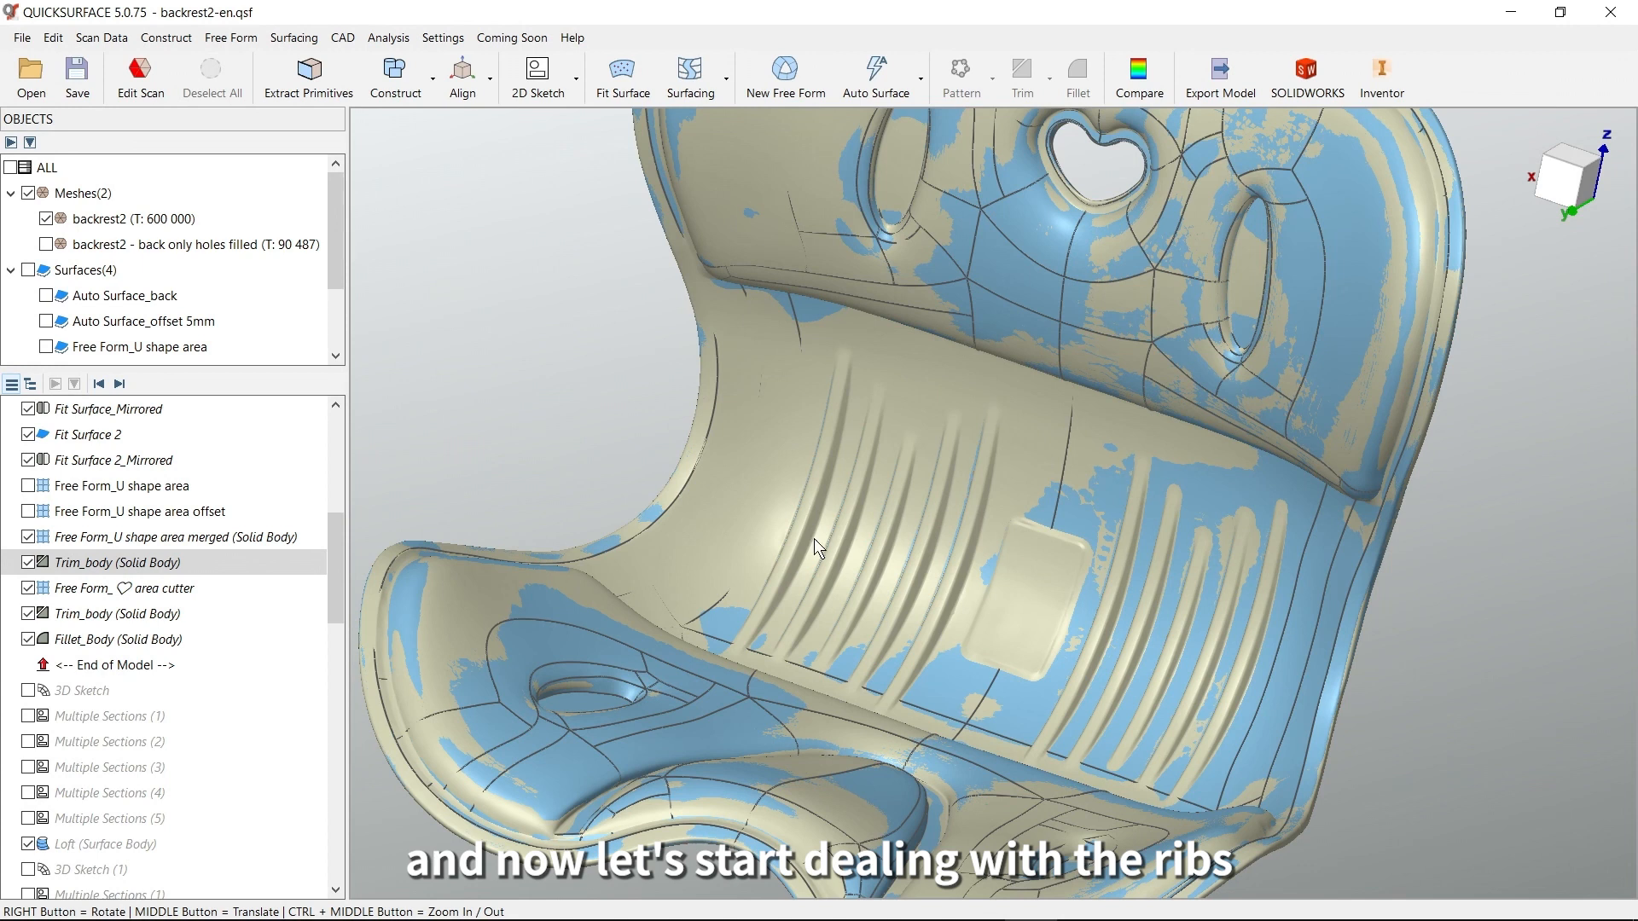
pyautogui.click(341, 456)
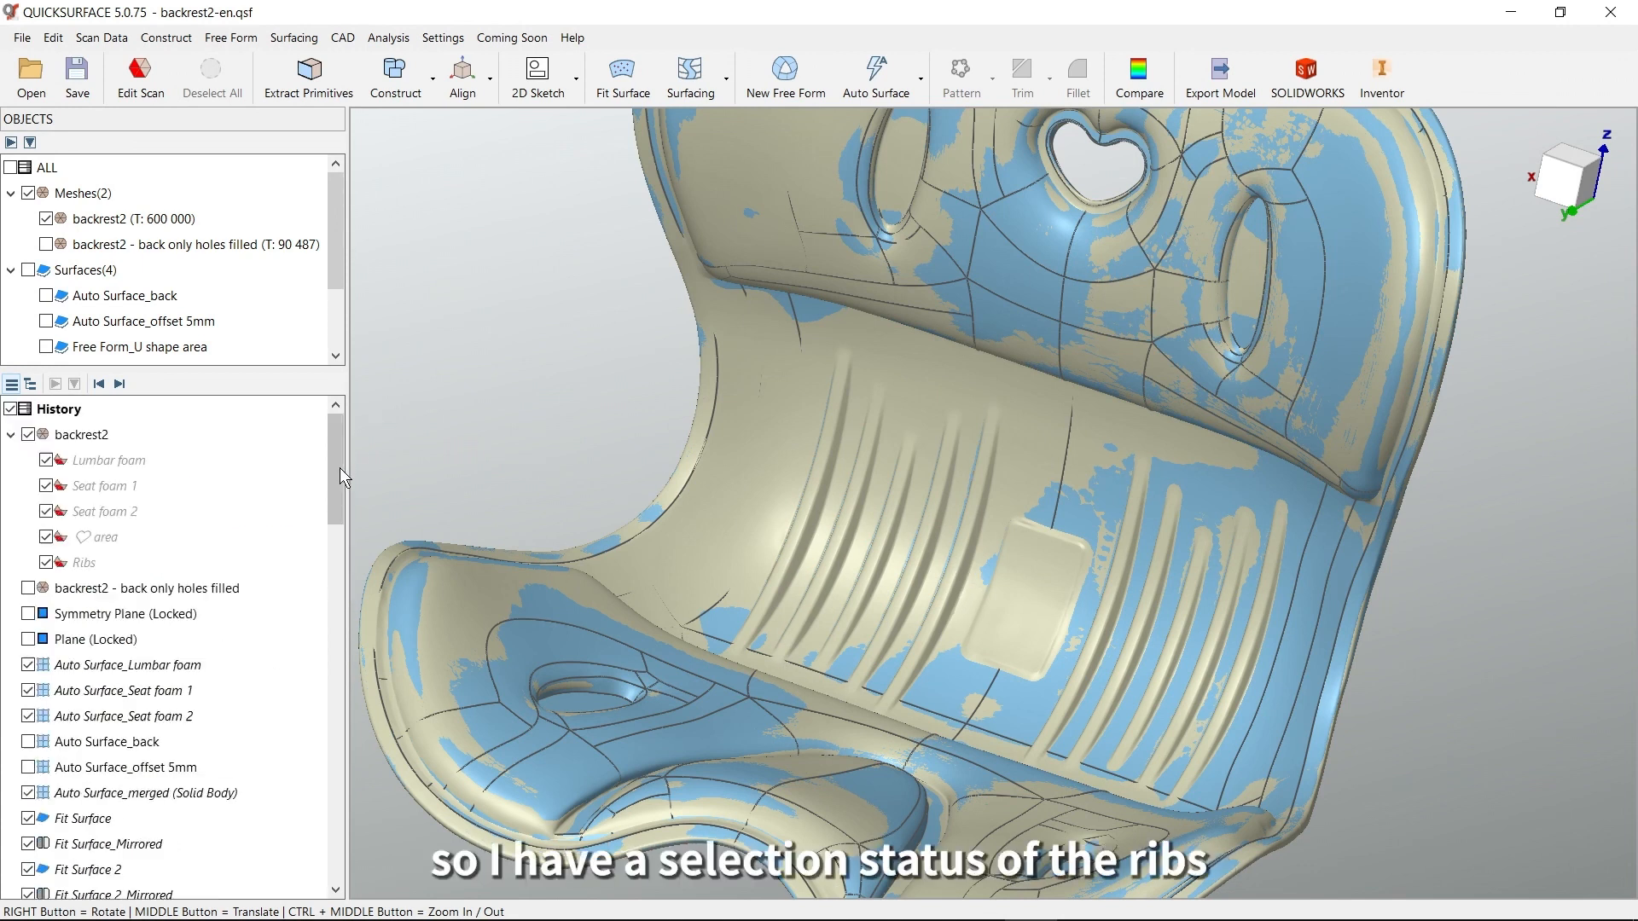
pyautogui.click(86, 564)
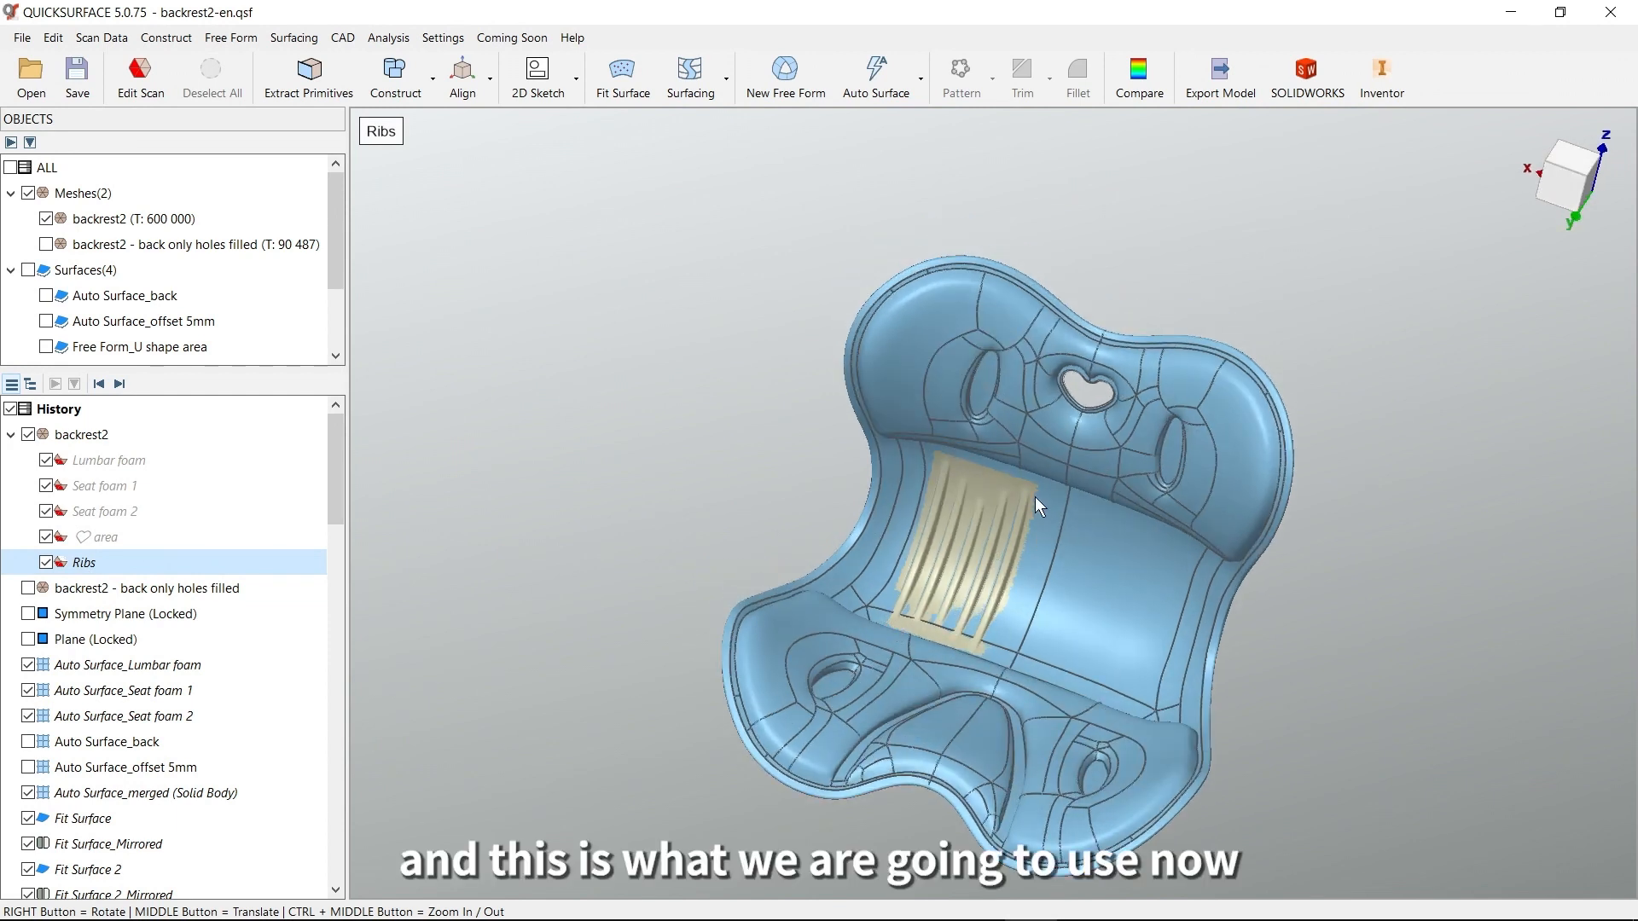
pyautogui.moveTo(776, 477); pyautogui.dragTo(758, 478, button='right')
pyautogui.moveTo(334, 476); pyautogui.dragTo(357, 592)
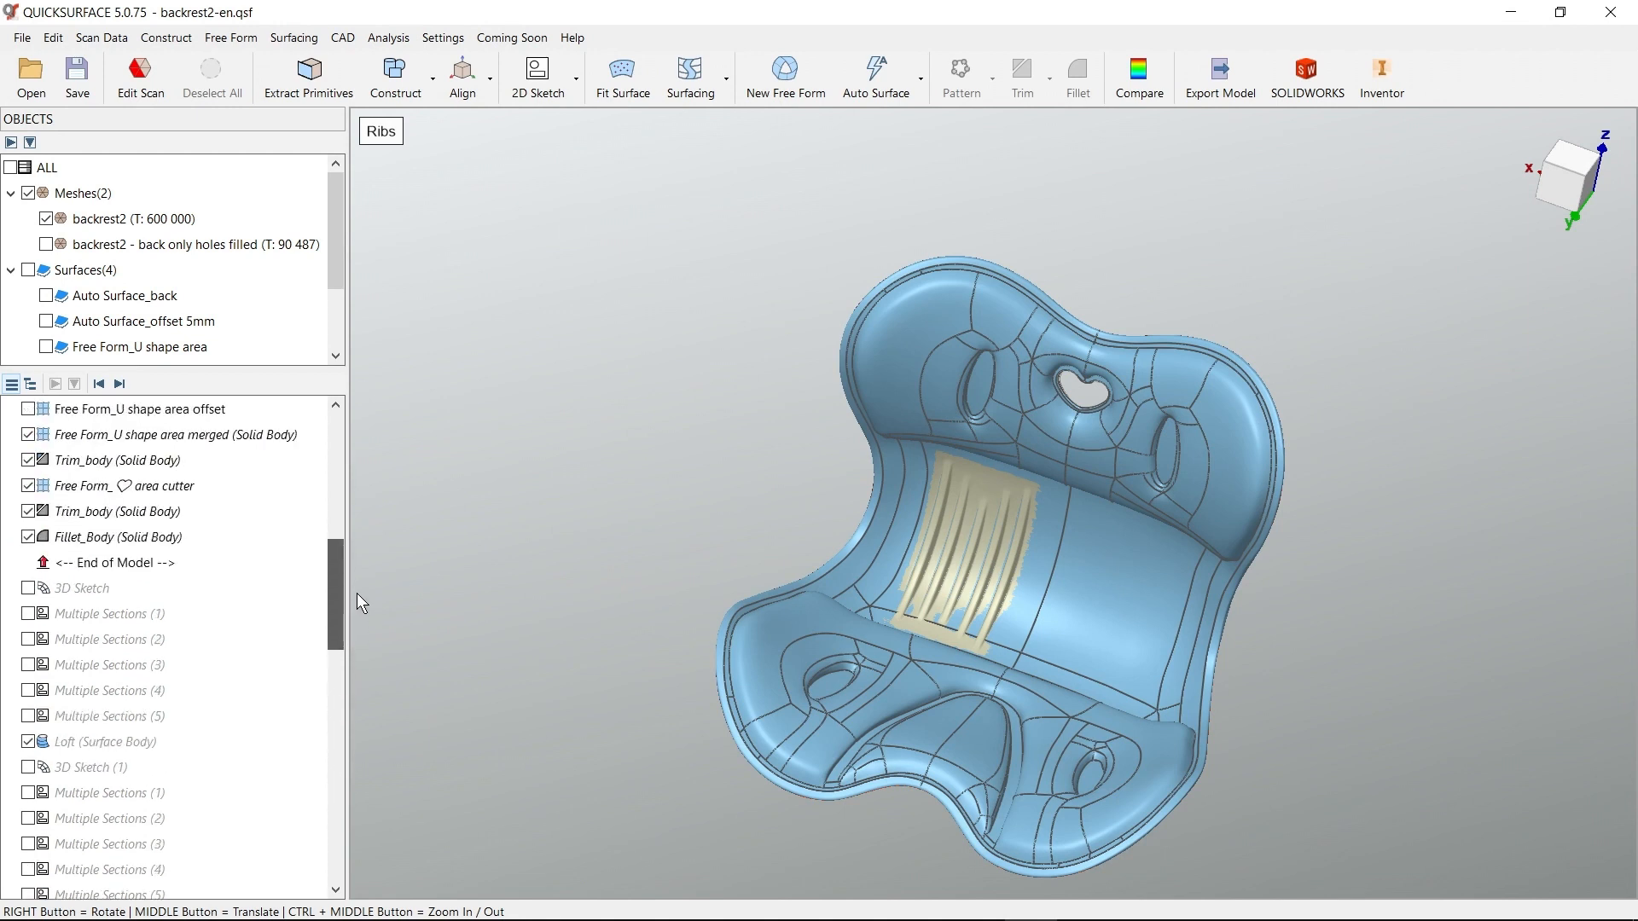
pyautogui.click(28, 537)
# Examine the rib shapes on the mesh, comparing their lengths and their width from top to bottom
pyautogui.scroll(8, 998, 567)
pyautogui.moveTo(1009, 576); pyautogui.dragTo(1058, 486, button='right')
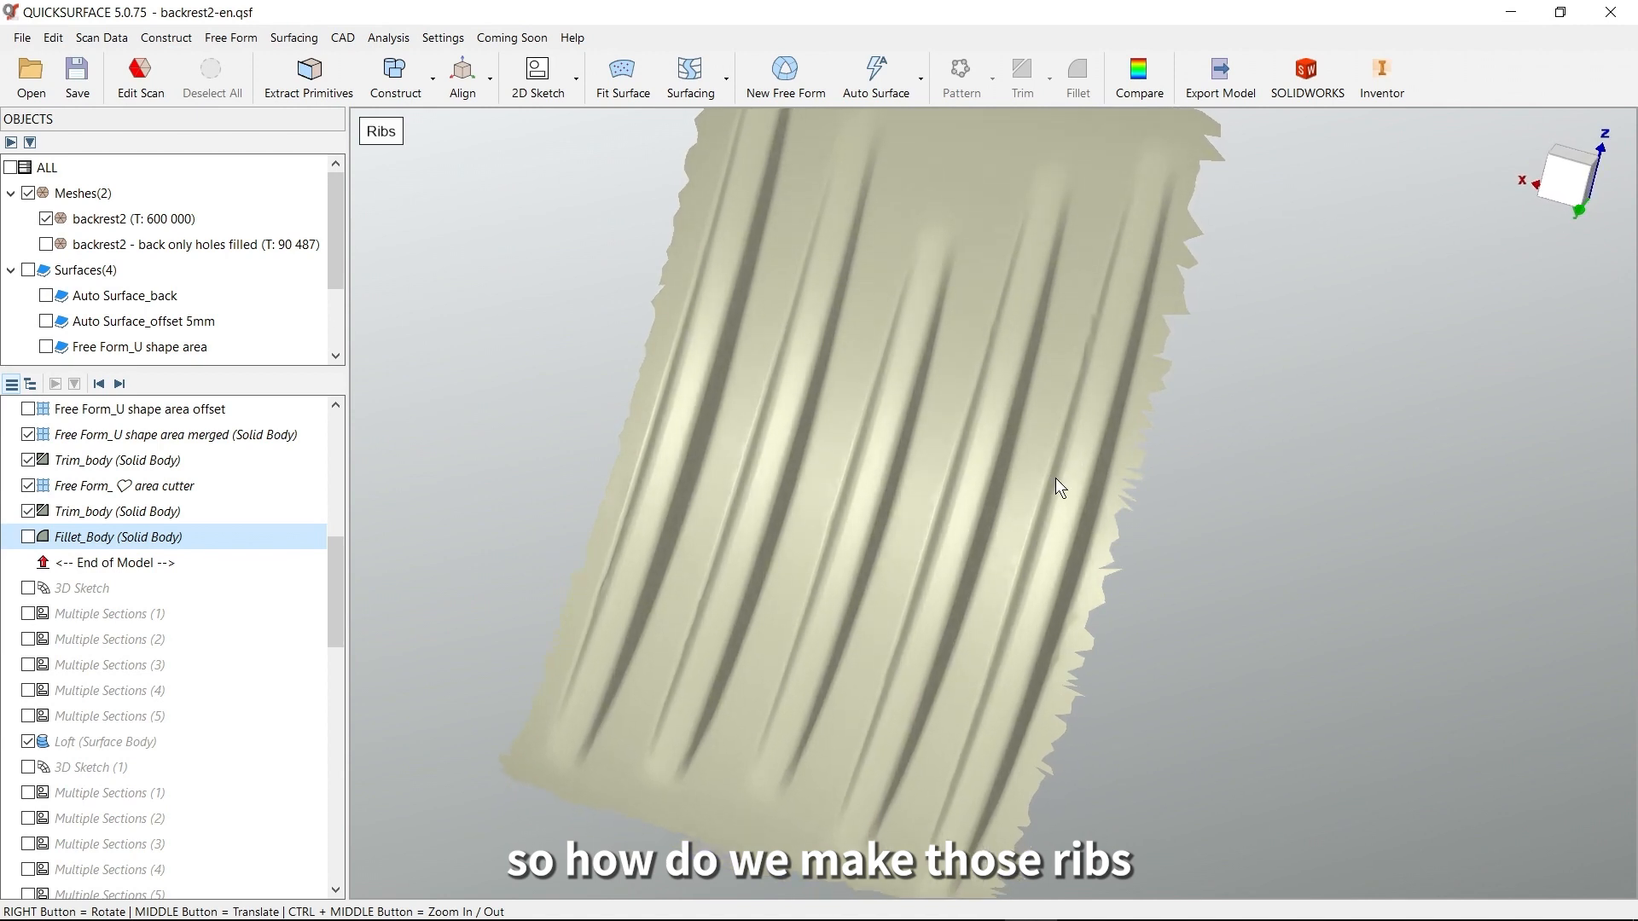
pyautogui.moveTo(1094, 579); pyautogui.dragTo(1084, 644, button='right')
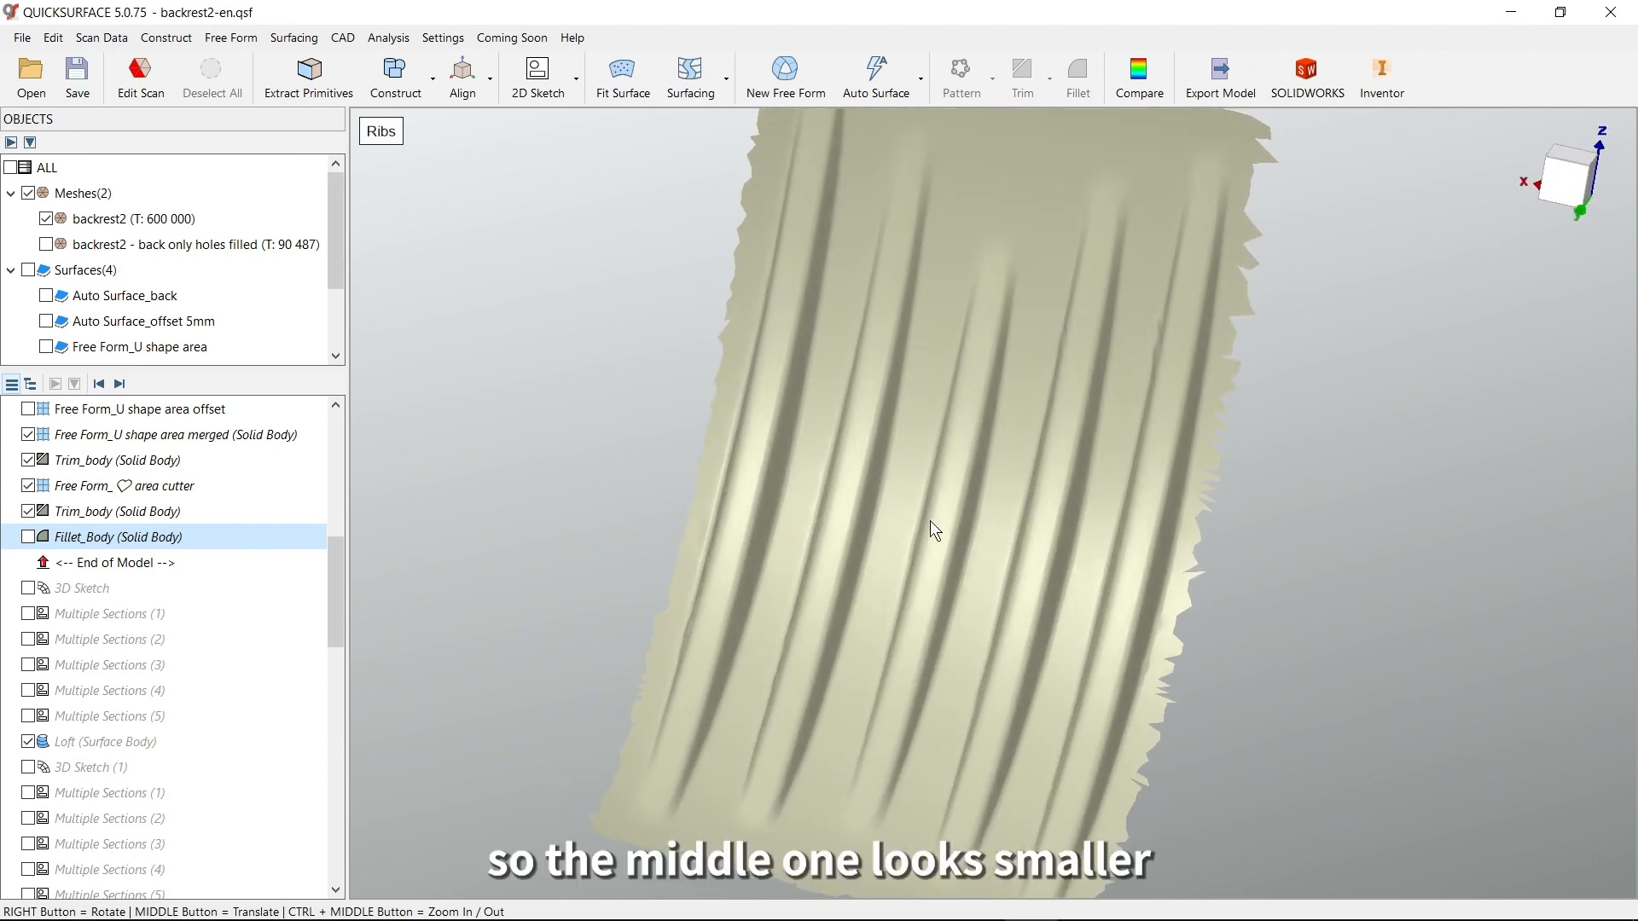
pyautogui.moveTo(1151, 539); pyautogui.dragTo(1206, 464, button='right')
pyautogui.moveTo(1092, 627); pyautogui.dragTo(1107, 503, button='right')
pyautogui.scroll(5, 1134, 623)
pyautogui.moveTo(1134, 623); pyautogui.dragTo(1082, 553, button='right')
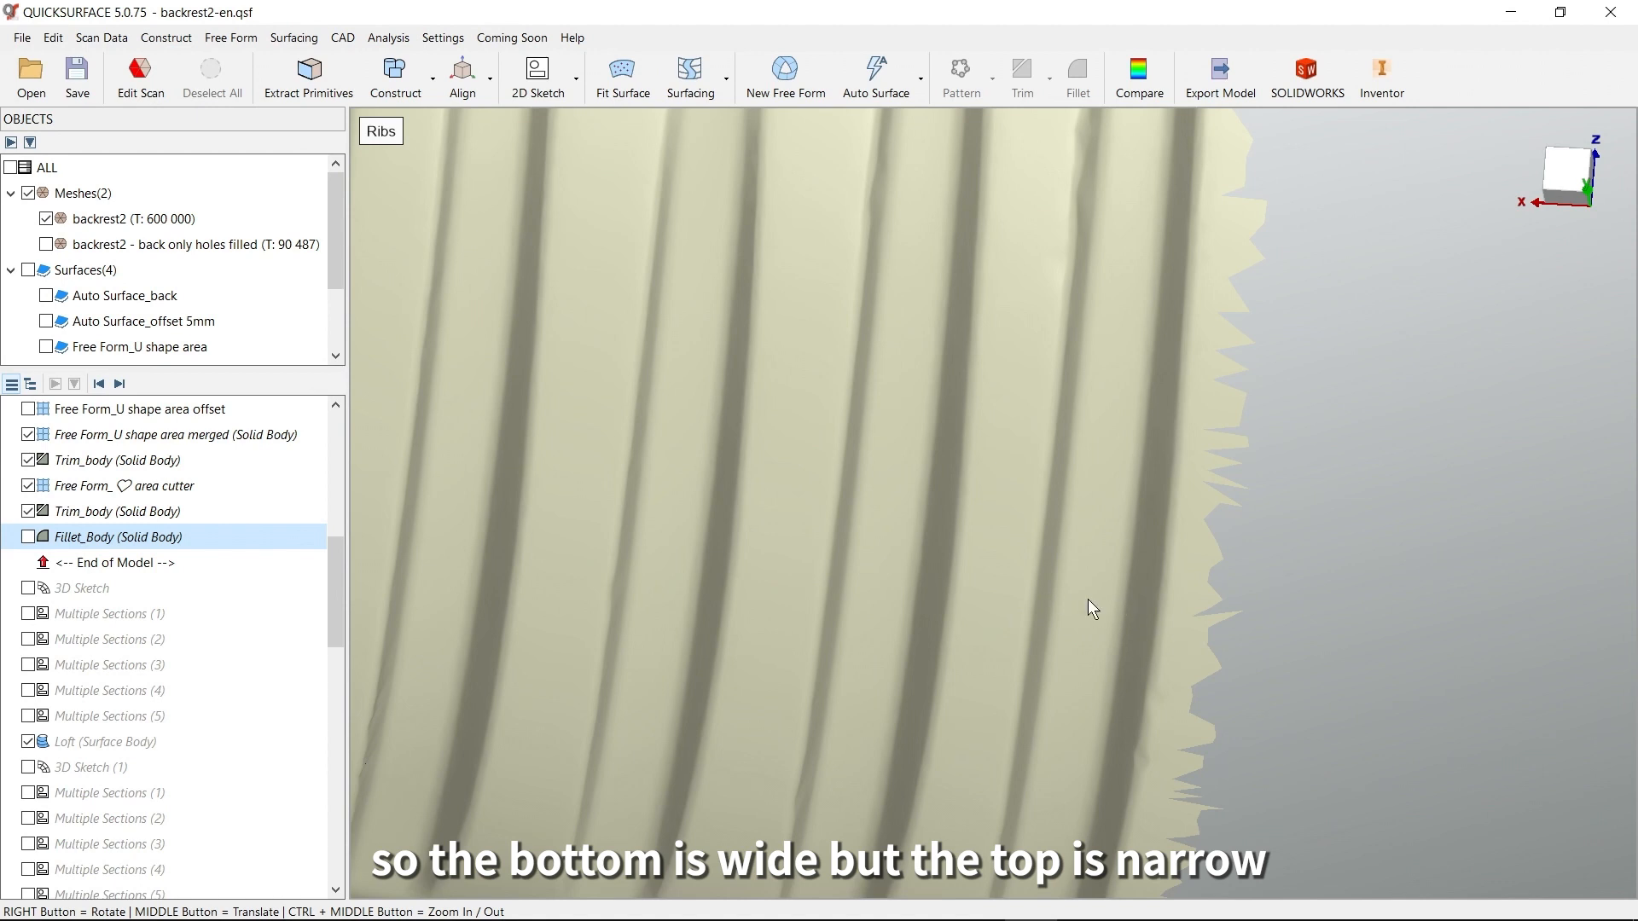
pyautogui.scroll(-5, 955, 602)
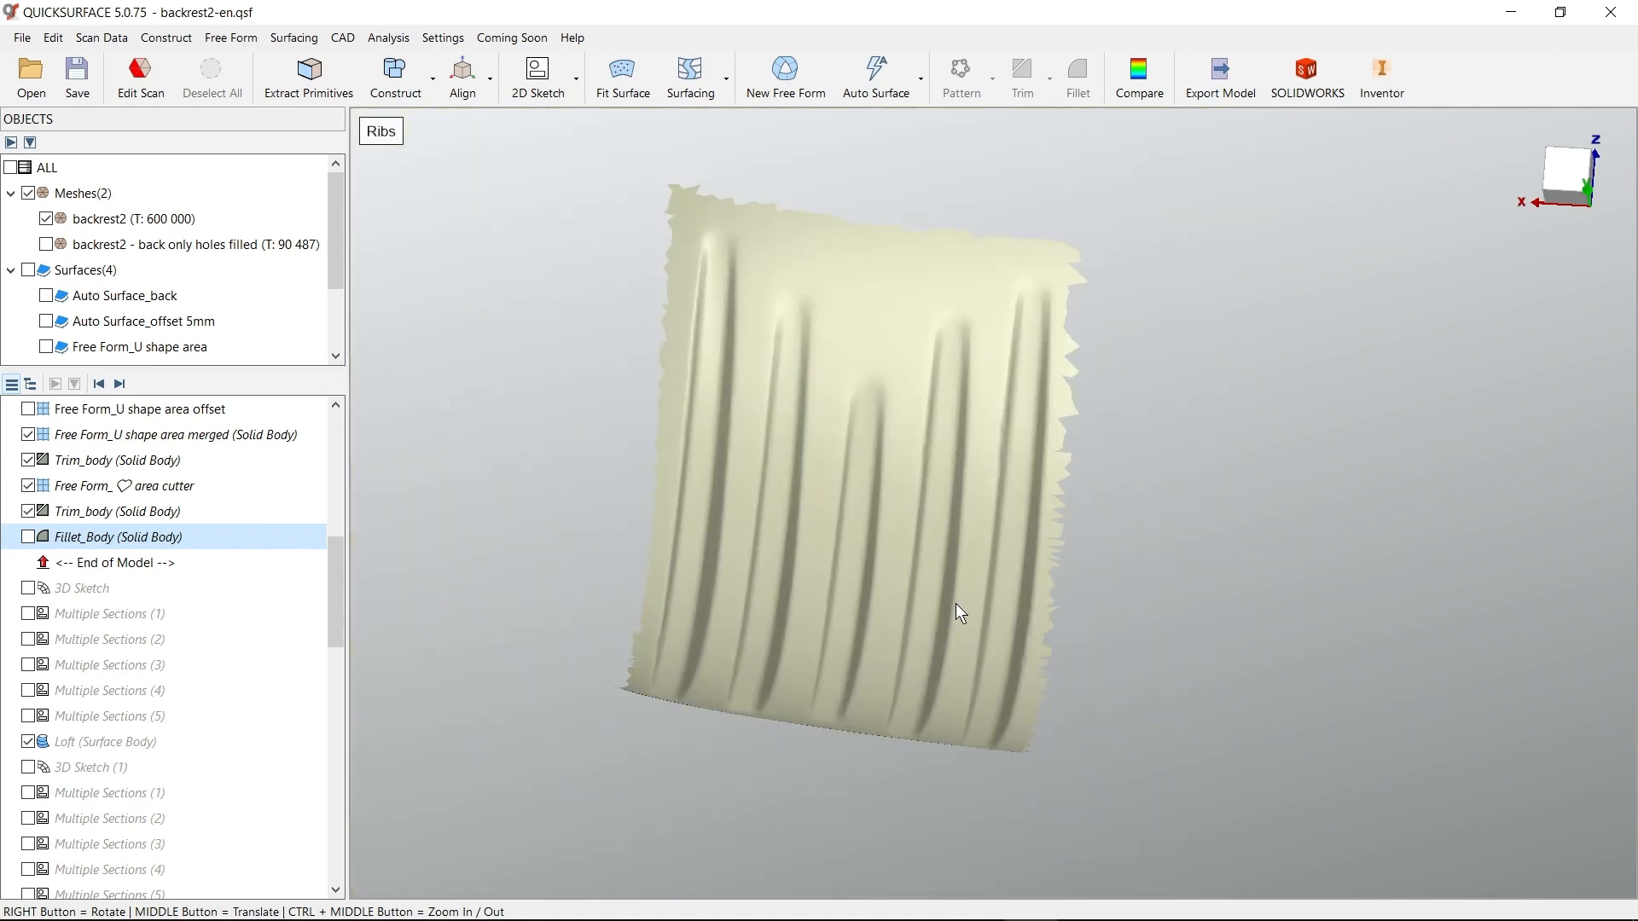
pyautogui.moveTo(955, 602); pyautogui.dragTo(1035, 530, button='middle')
pyautogui.moveTo(1035, 530); pyautogui.dragTo(960, 617, button='right')
pyautogui.moveTo(1088, 527); pyautogui.dragTo(983, 666, button='middle')
pyautogui.moveTo(982, 665); pyautogui.dragTo(1026, 648, button='right')
pyautogui.moveTo(1102, 536); pyautogui.dragTo(1046, 458, button='right')
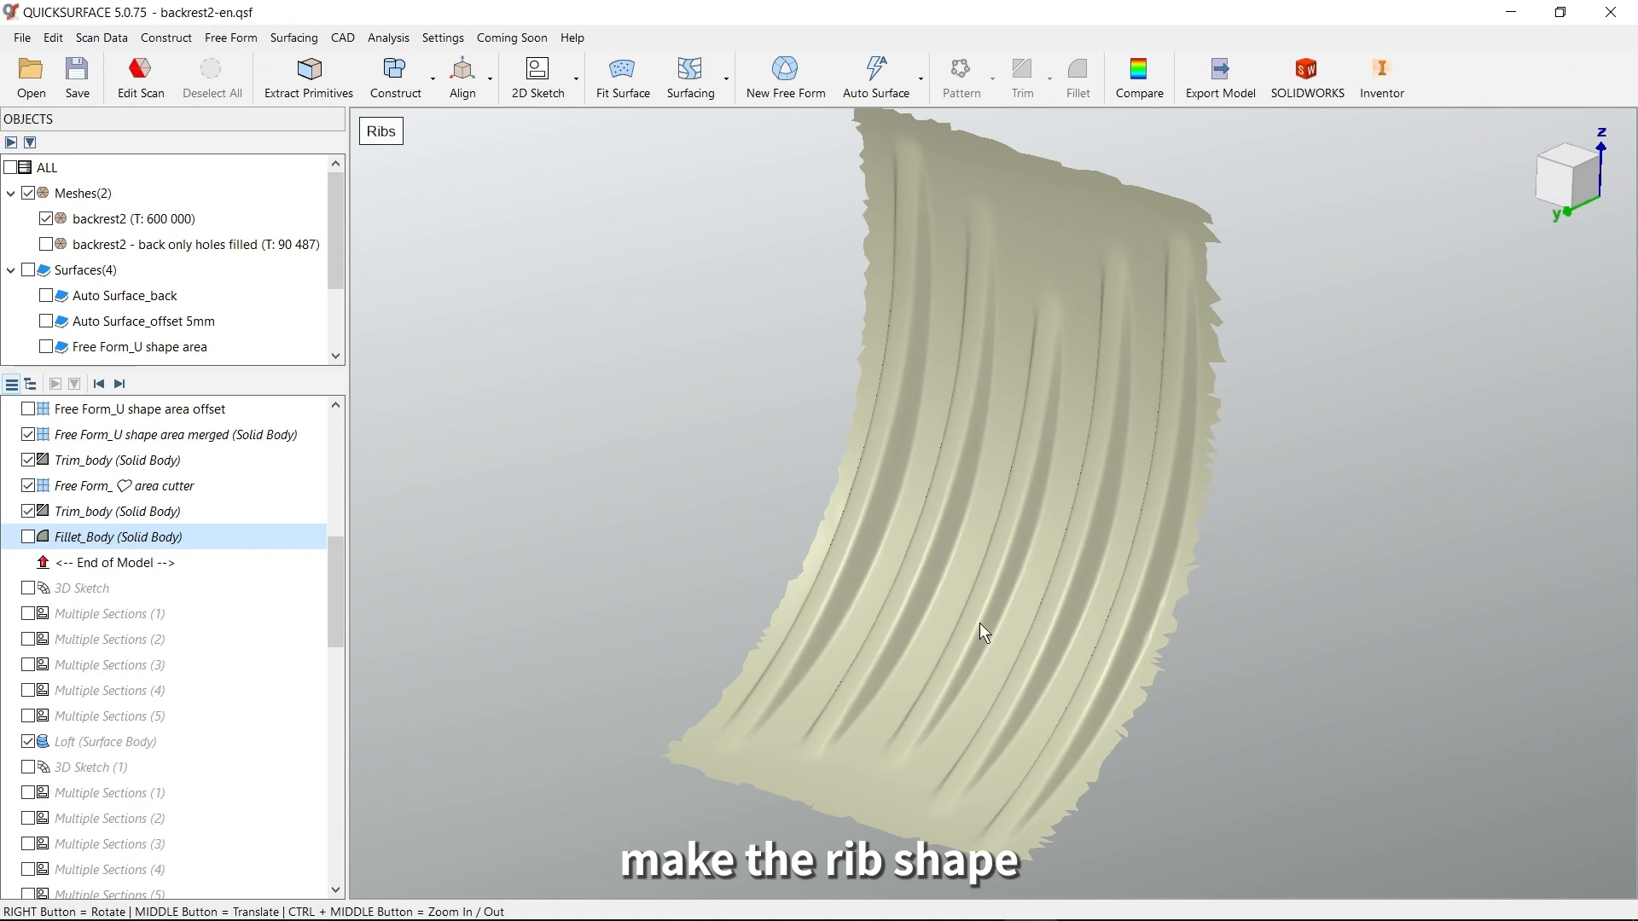
# Advance the model history to include the 3D Sketch curve along the middle rib
pyautogui.click(120, 384)
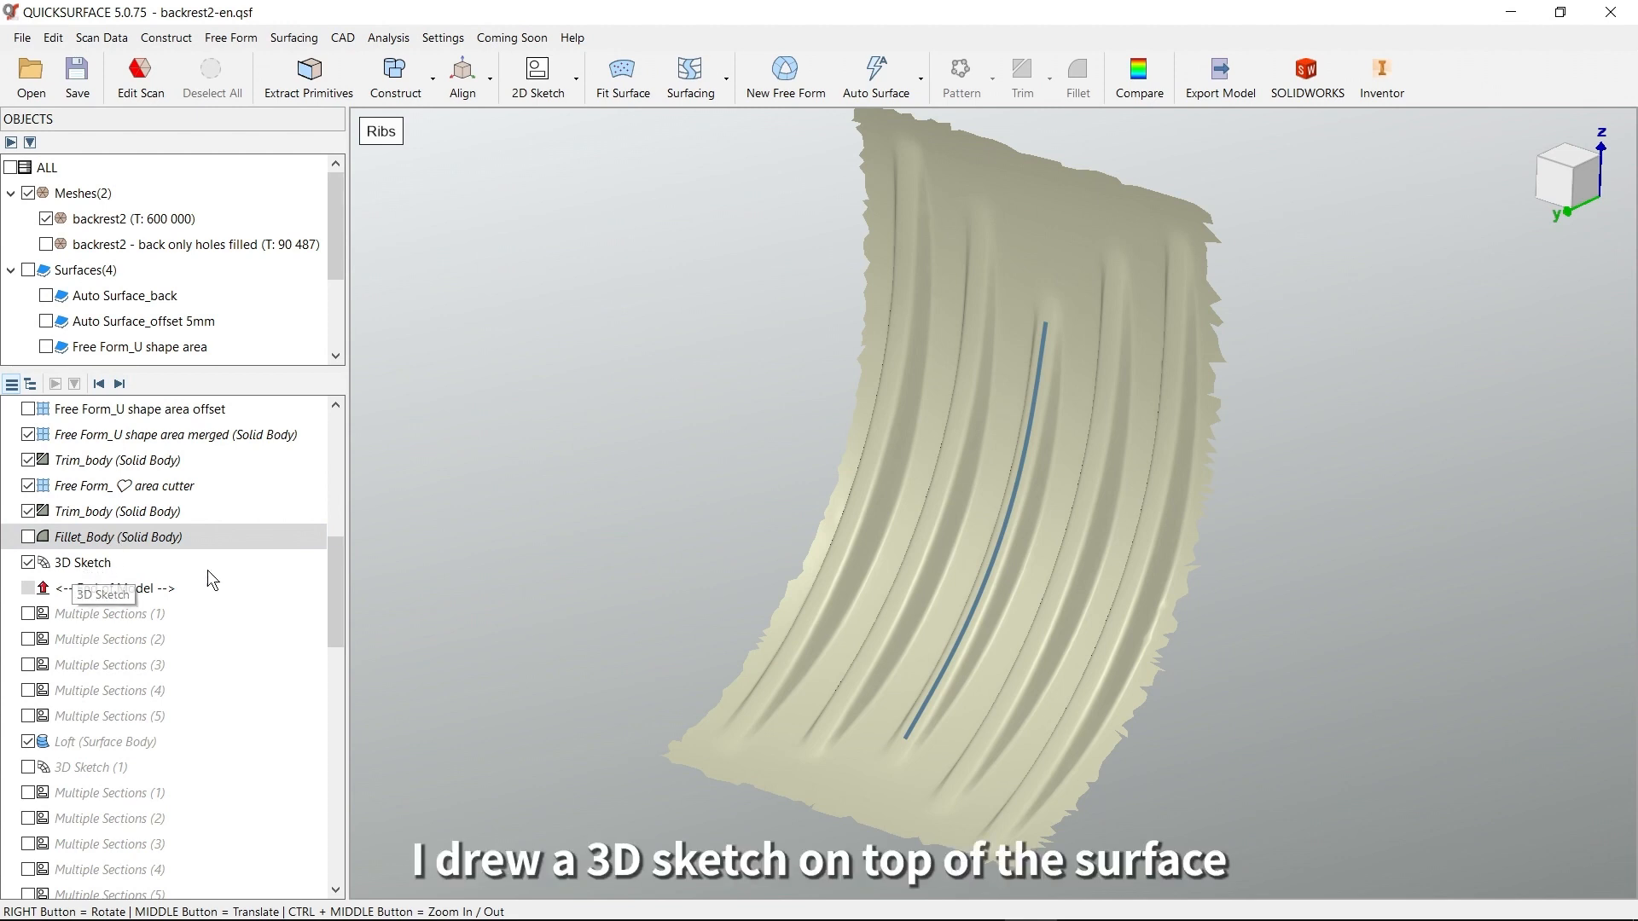
pyautogui.moveTo(977, 679); pyautogui.dragTo(1034, 664, button='right')
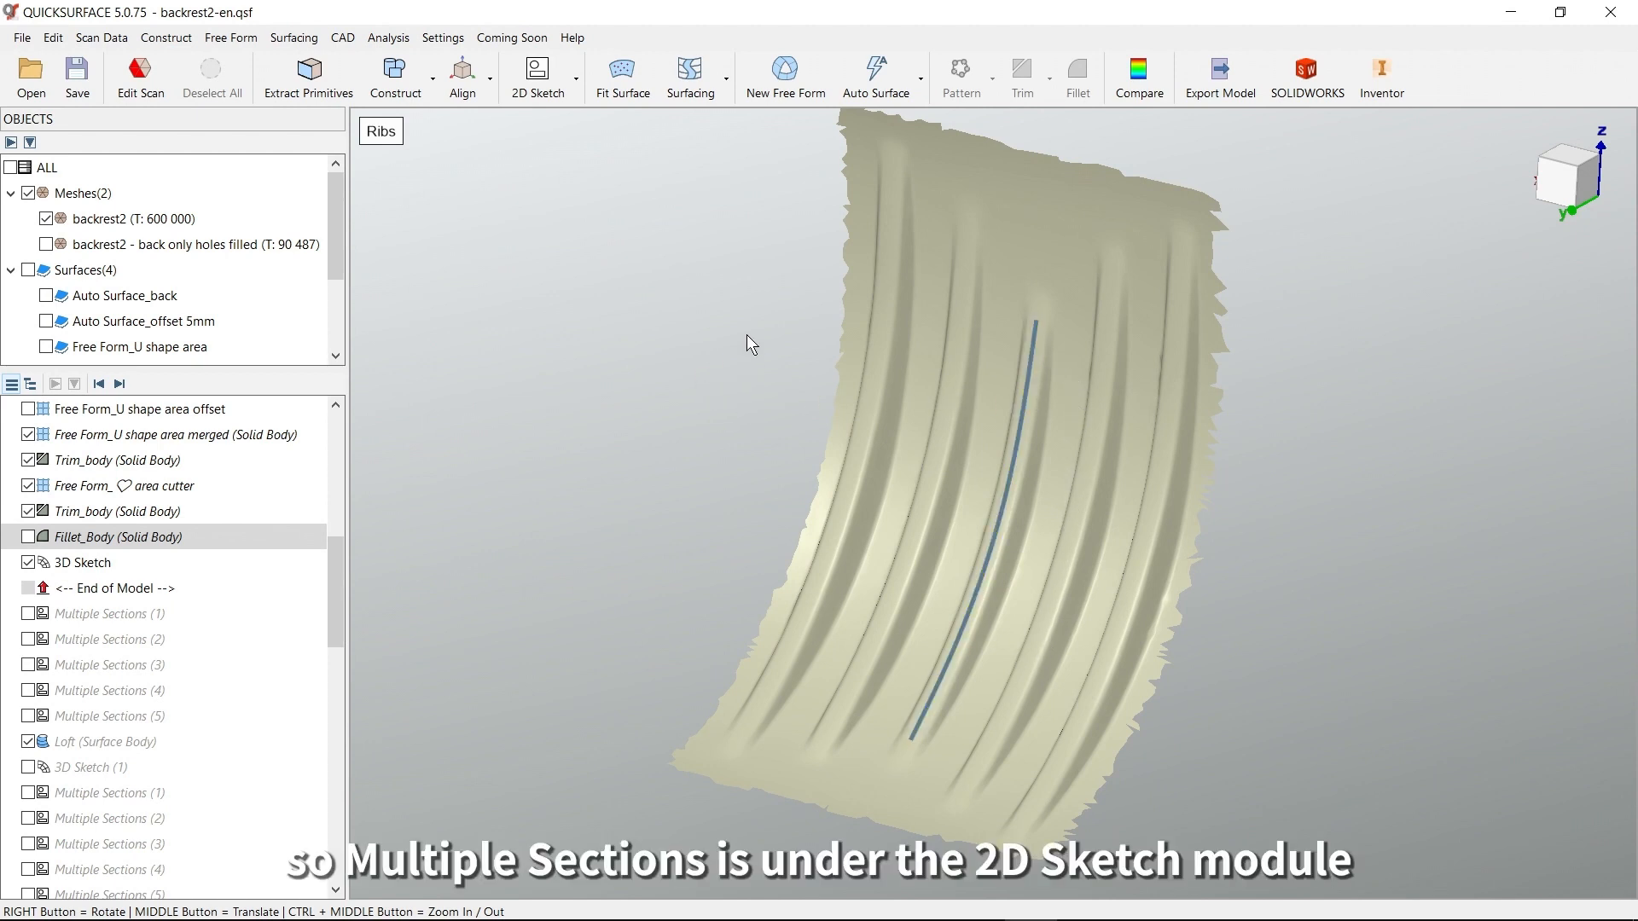
# Start Multiple Sections in curve-guided mode with the middle rib's 3D sketch curve as the guide
pyautogui.click(575, 78)
pyautogui.click(580, 119)
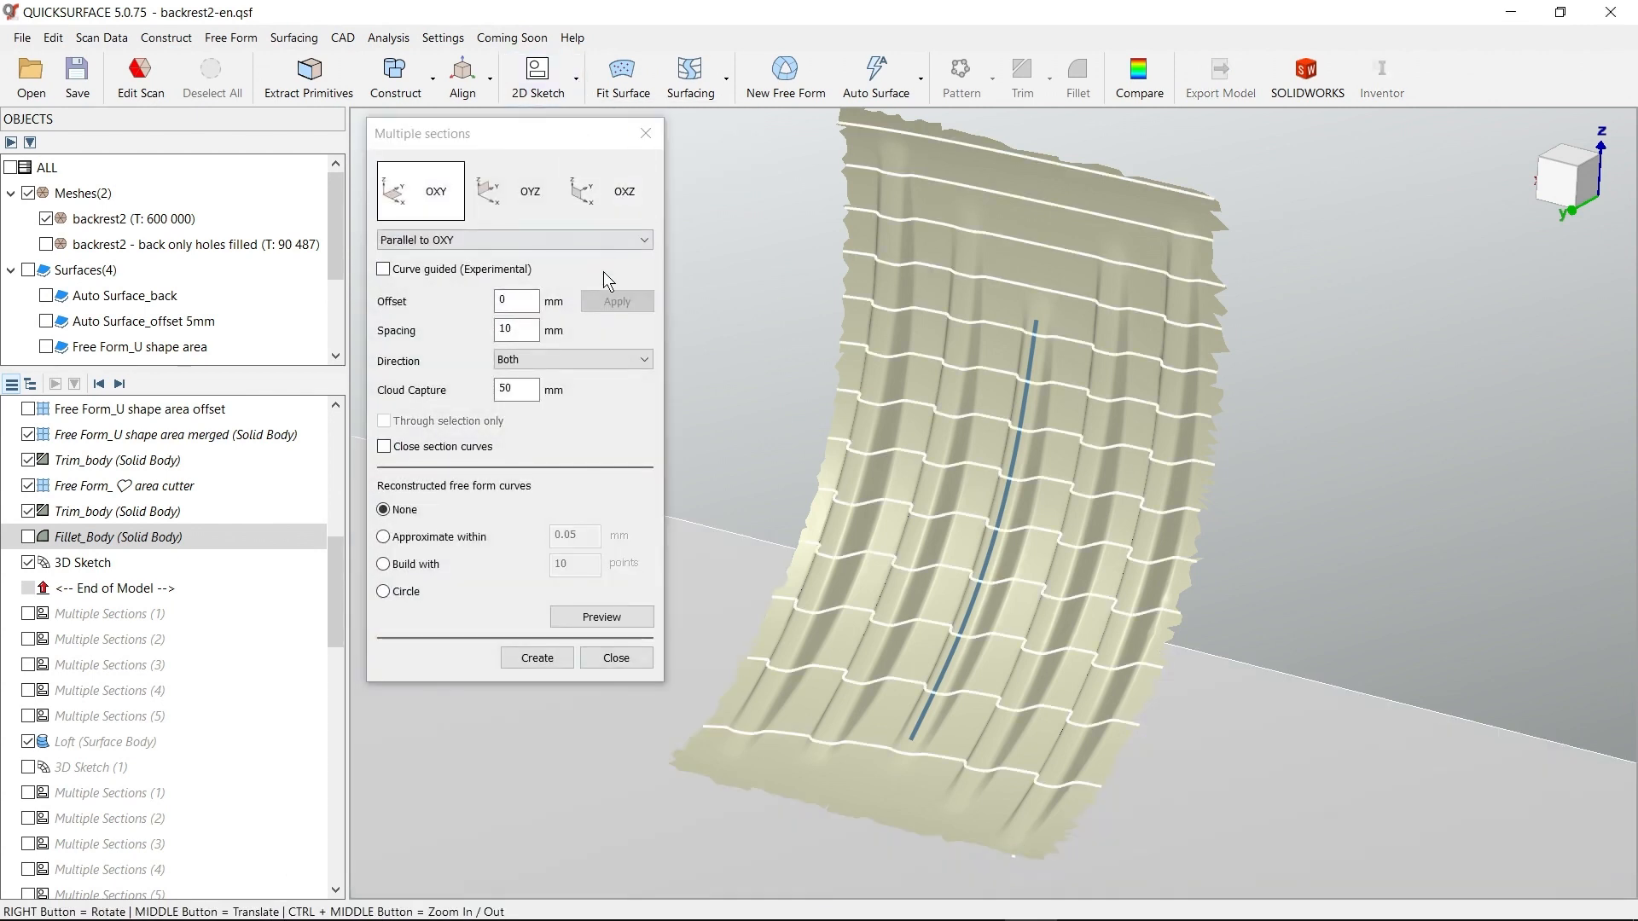
pyautogui.moveTo(1032, 427); pyautogui.dragTo(962, 400, button='right')
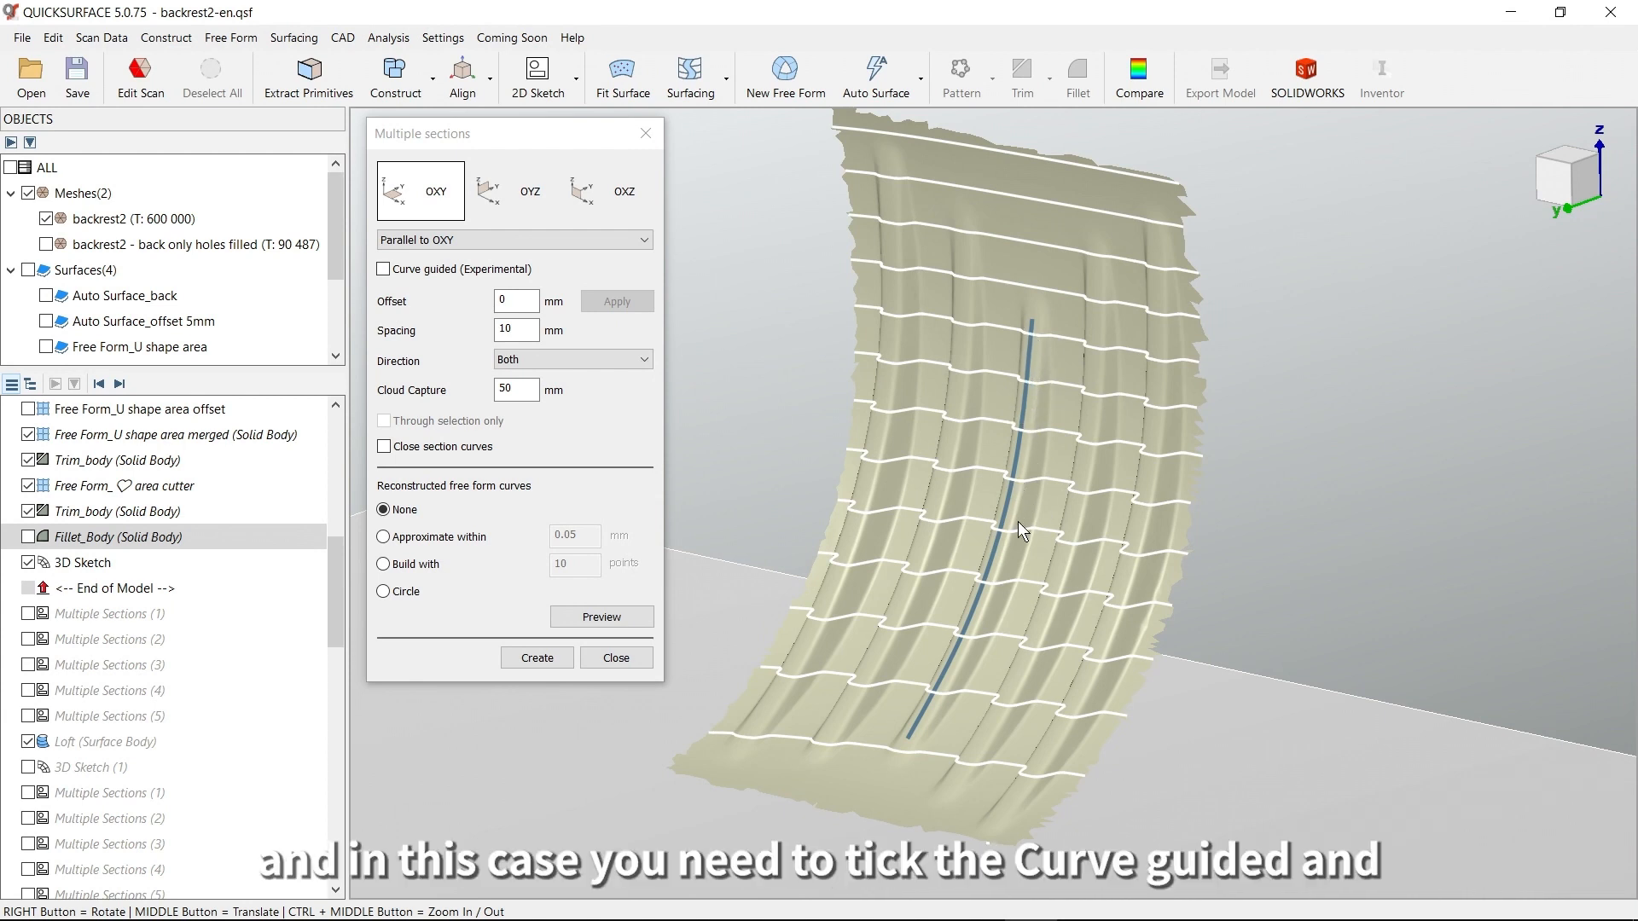
pyautogui.click(383, 269)
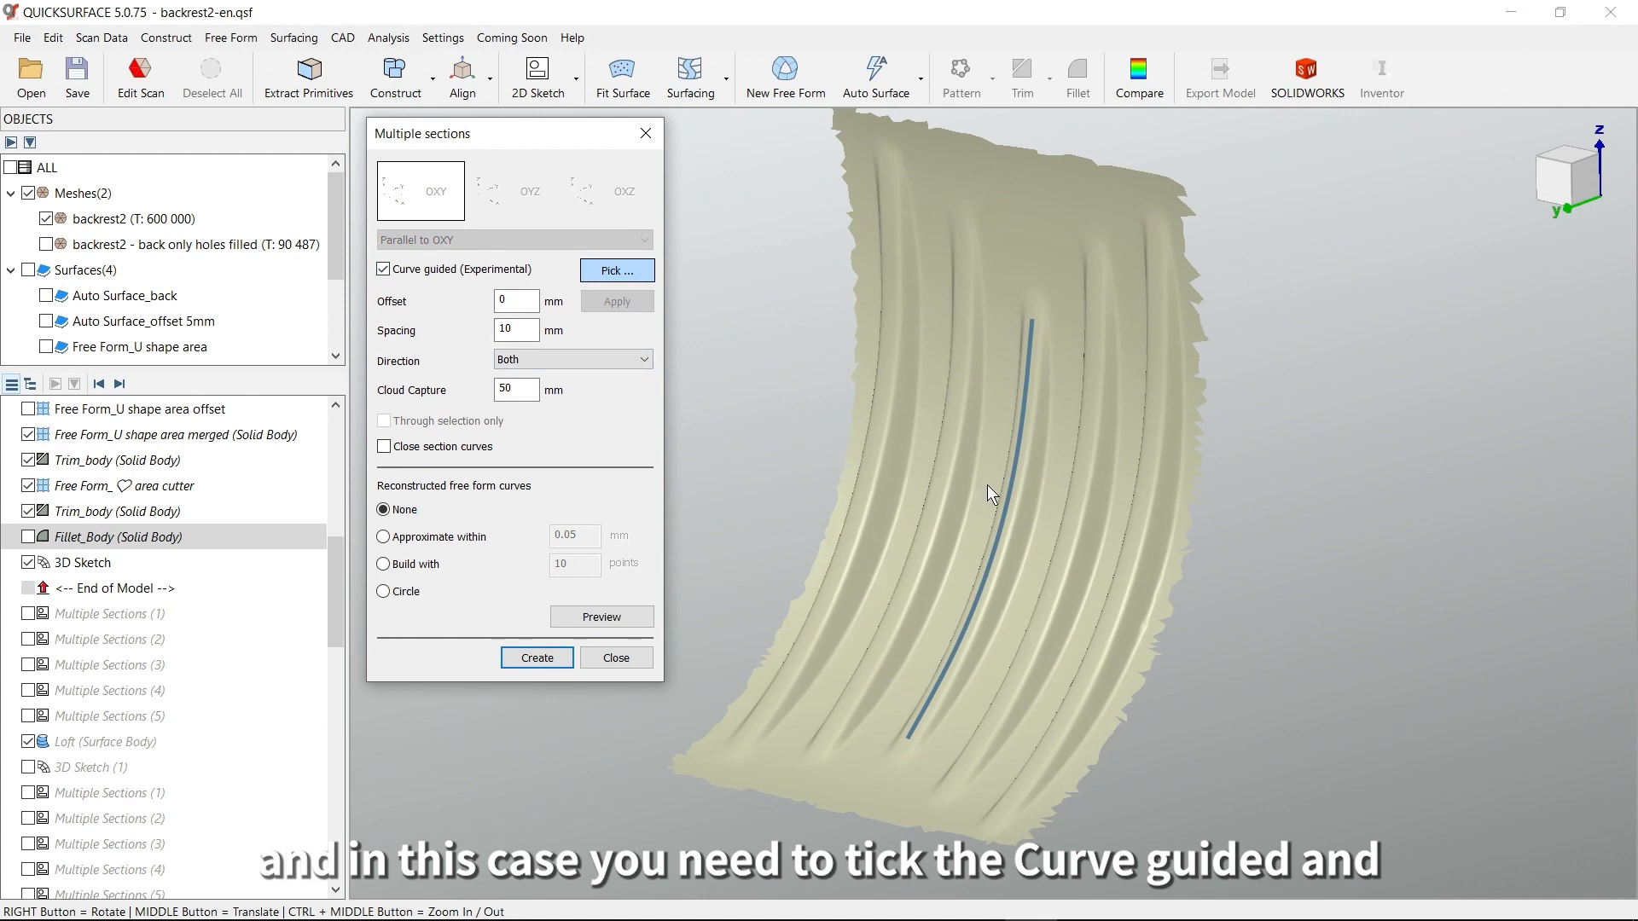
pyautogui.click(1015, 503)
pyautogui.moveTo(1040, 526); pyautogui.dragTo(903, 464, button='right')
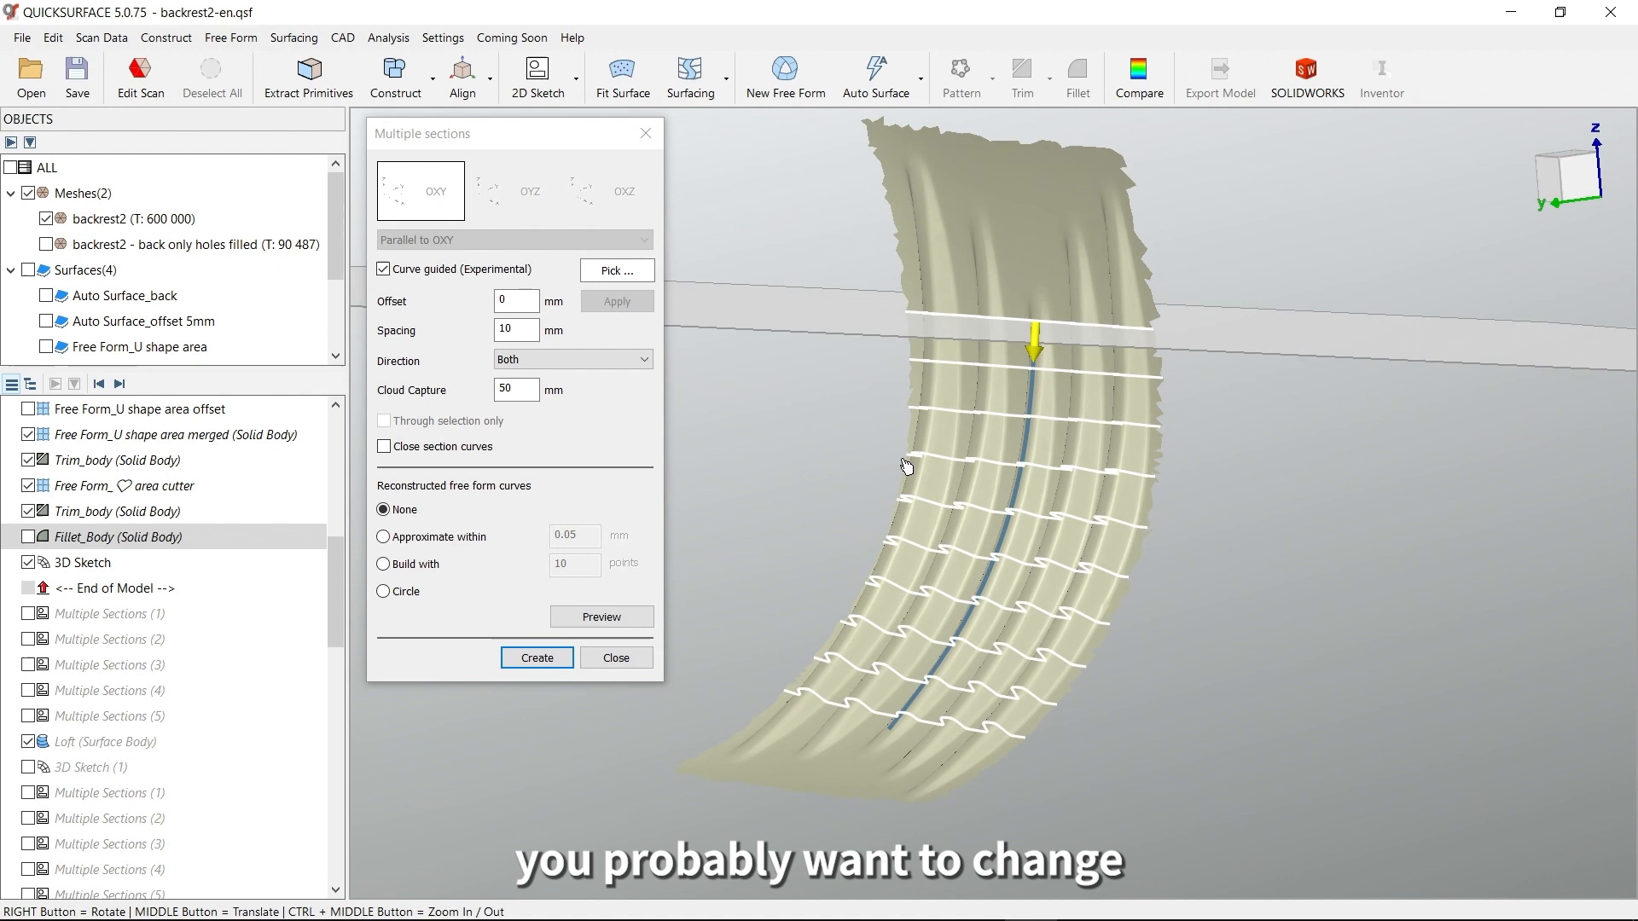
# Try 20 mm spacing and an 8 mm offset for the curve-guided sections, and close the command without creating them
pyautogui.doubleClick(514, 330)
pyautogui.write('20')
pyautogui.doubleClick(524, 301)
pyautogui.write('8')
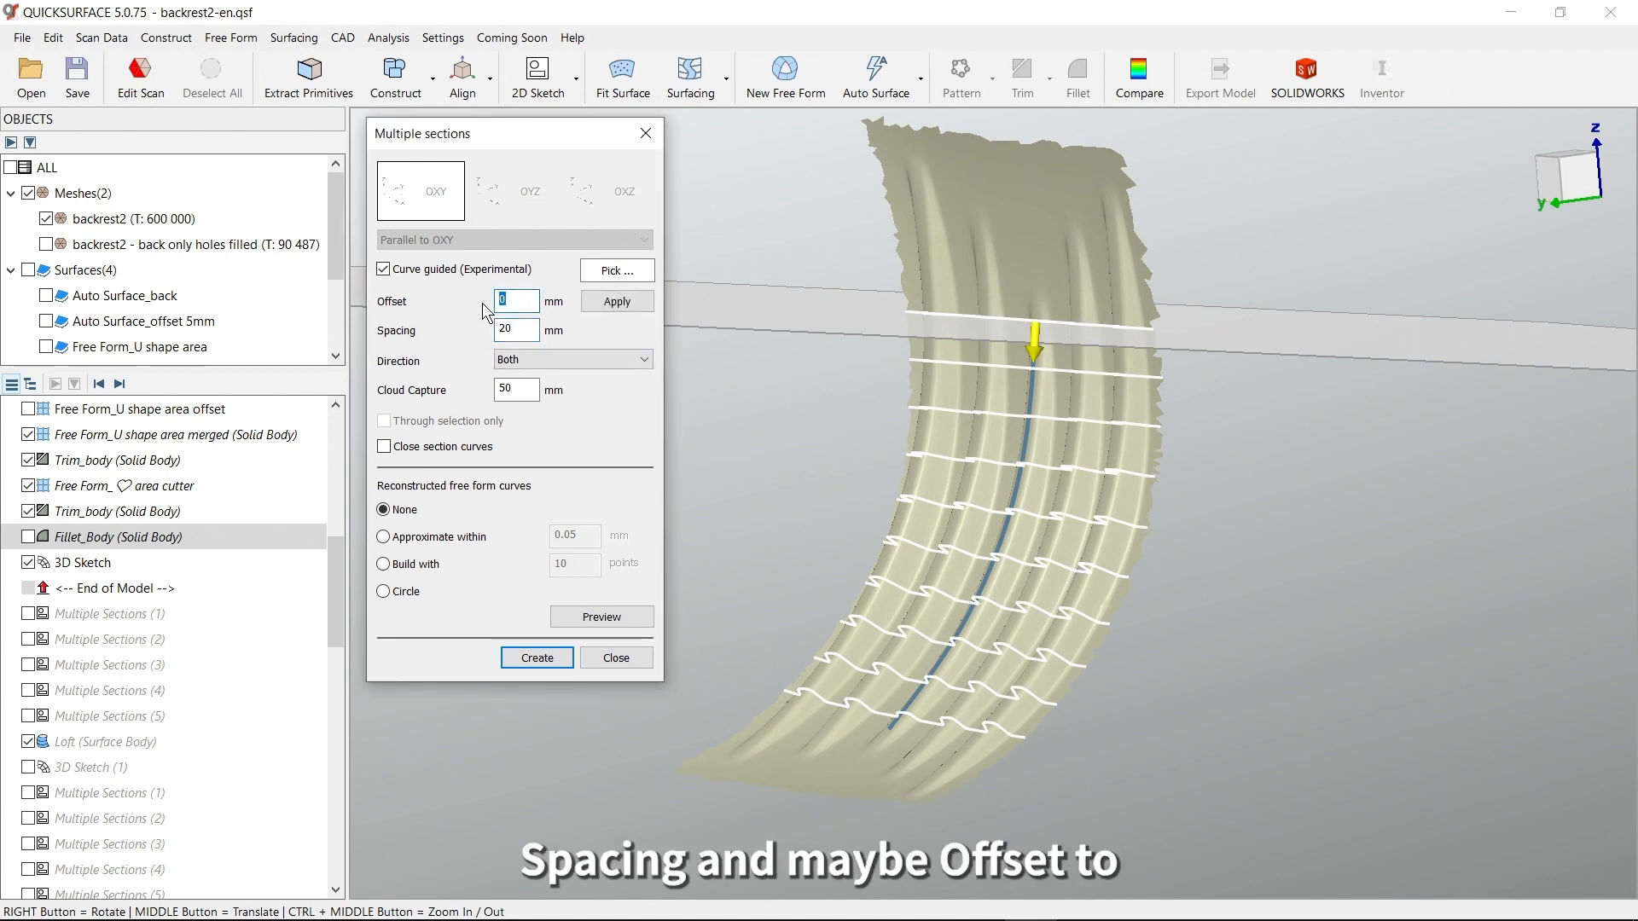
pyautogui.click(618, 303)
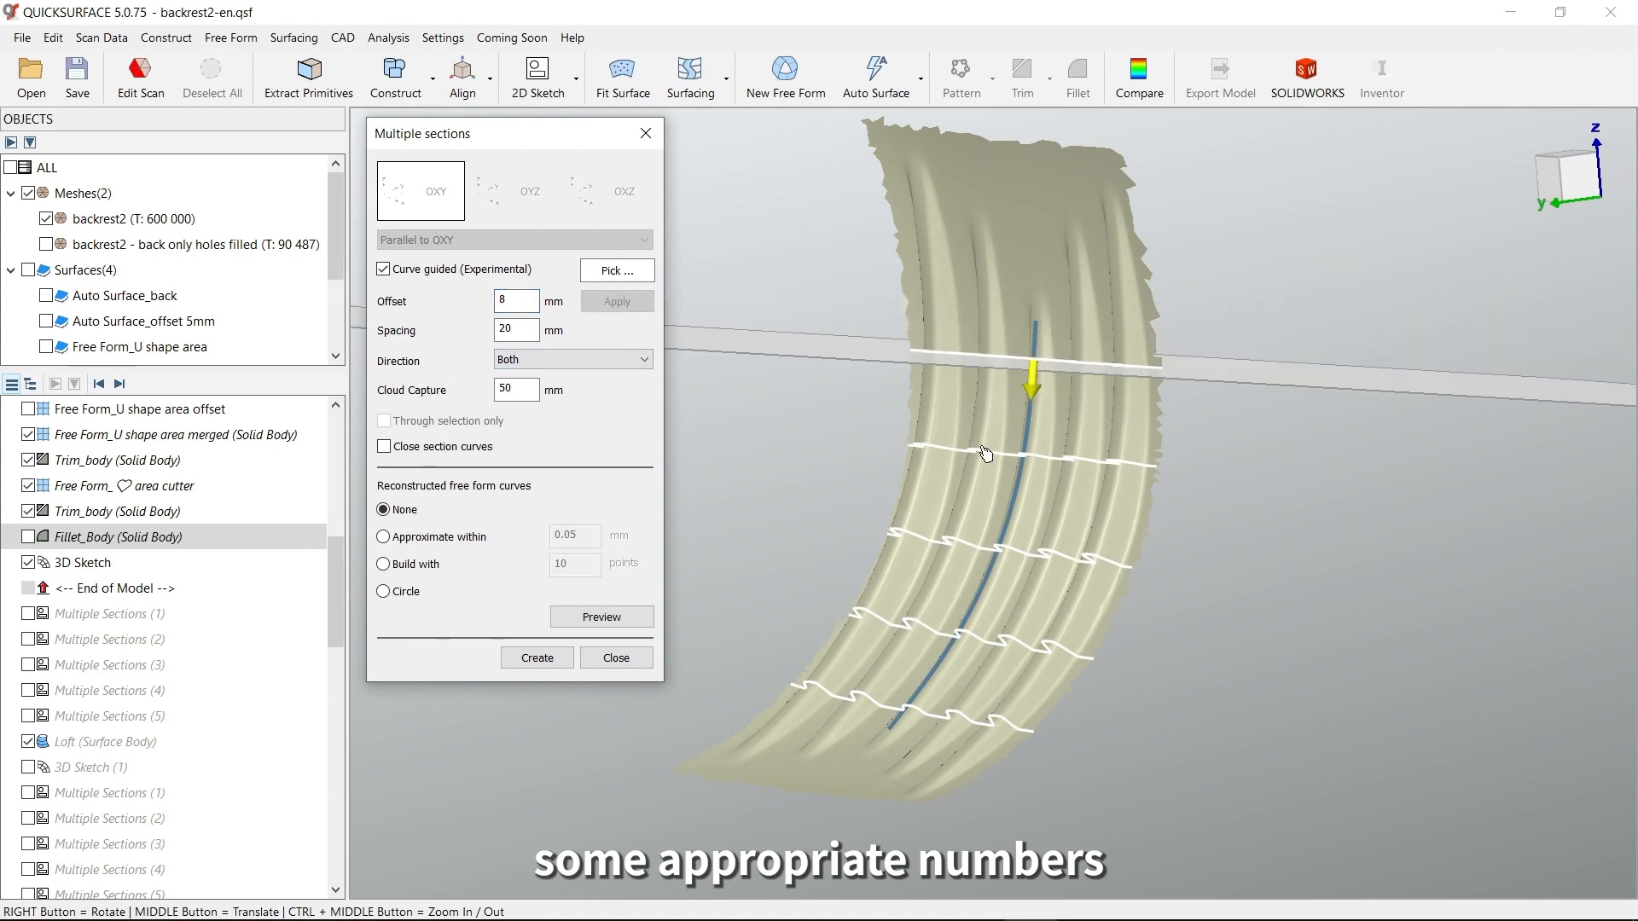
pyautogui.moveTo(995, 452)
pyautogui.mouseDown(button='right')
pyautogui.moveTo(974, 464)
pyautogui.moveTo(1016, 472)
pyautogui.moveTo(1004, 456)
pyautogui.mouseUp(button='right')
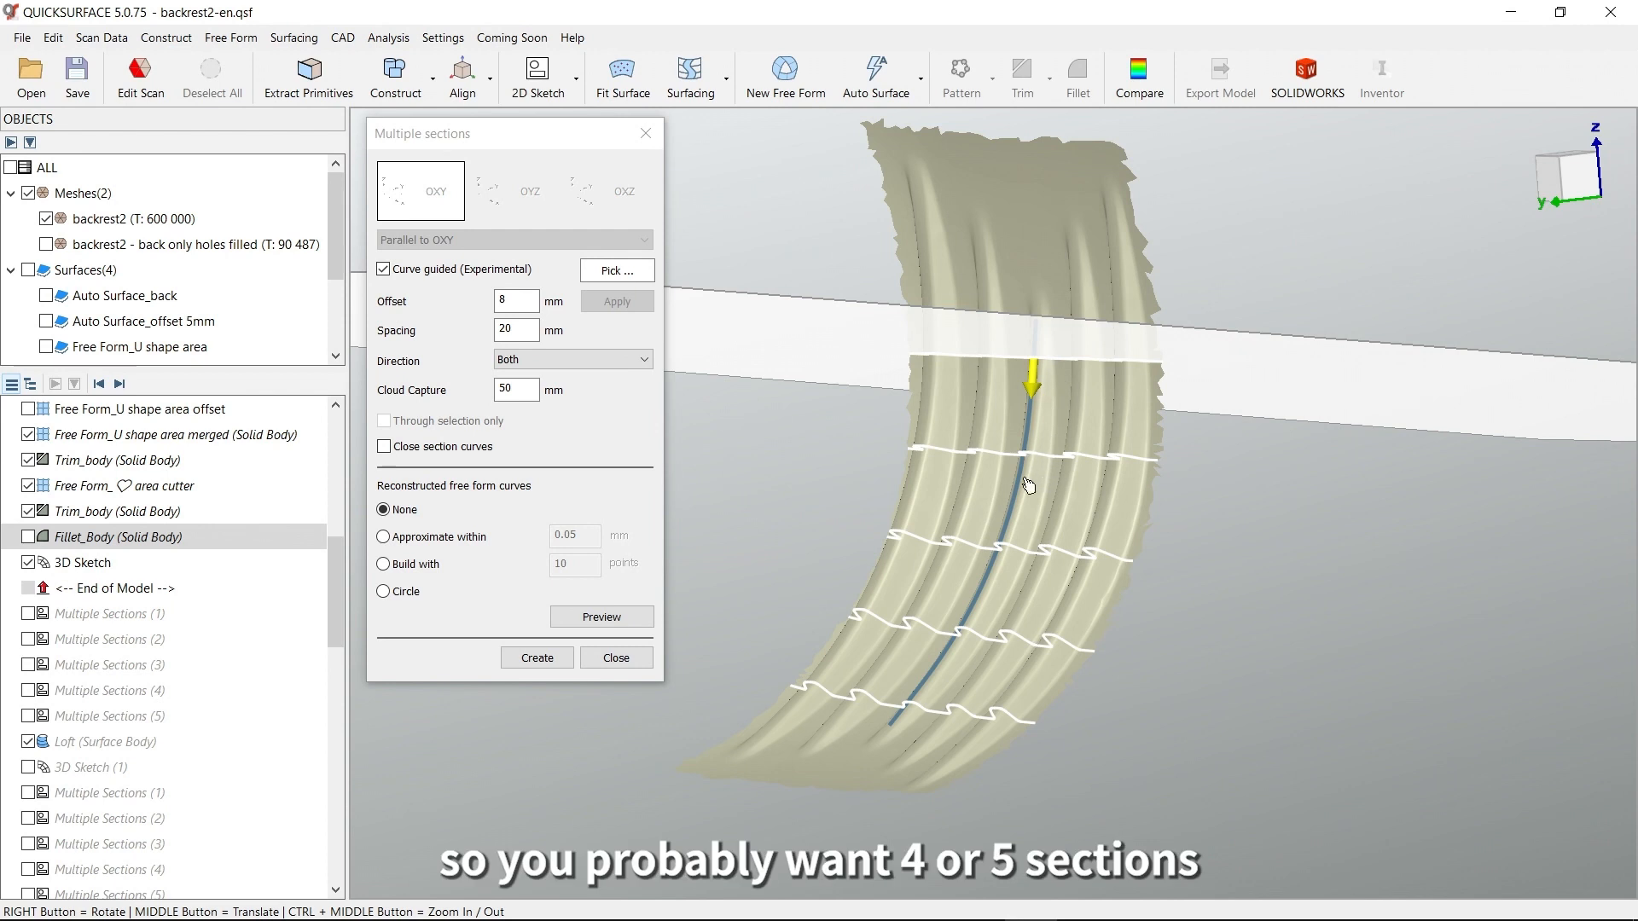
pyautogui.moveTo(1008, 615); pyautogui.dragTo(1040, 612, button='right')
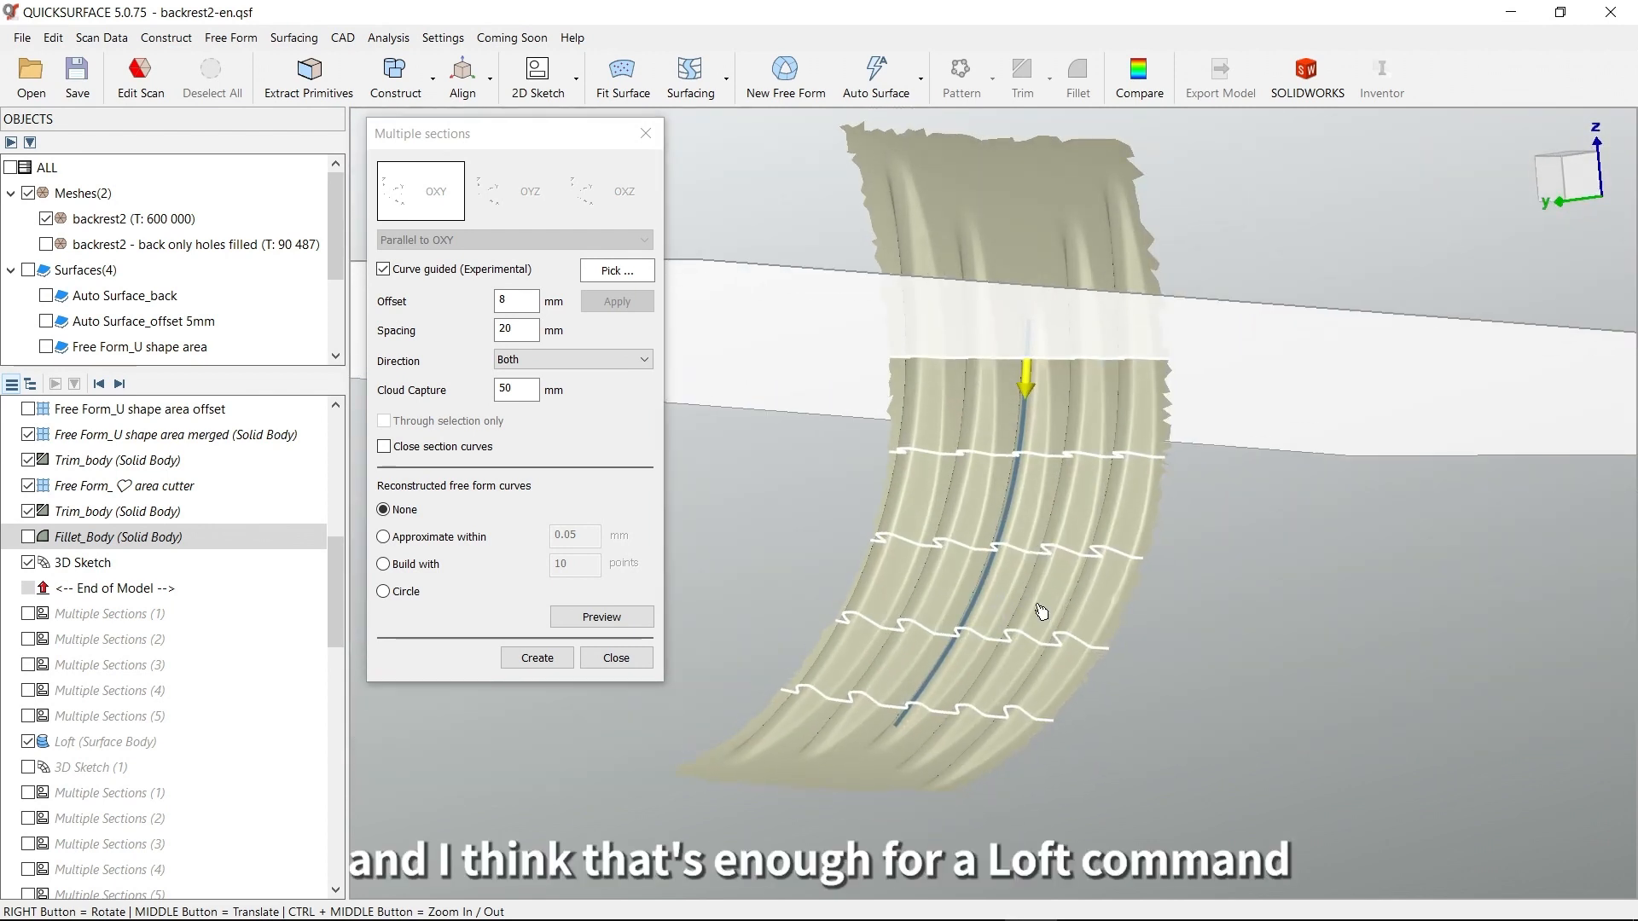
pyautogui.click(616, 658)
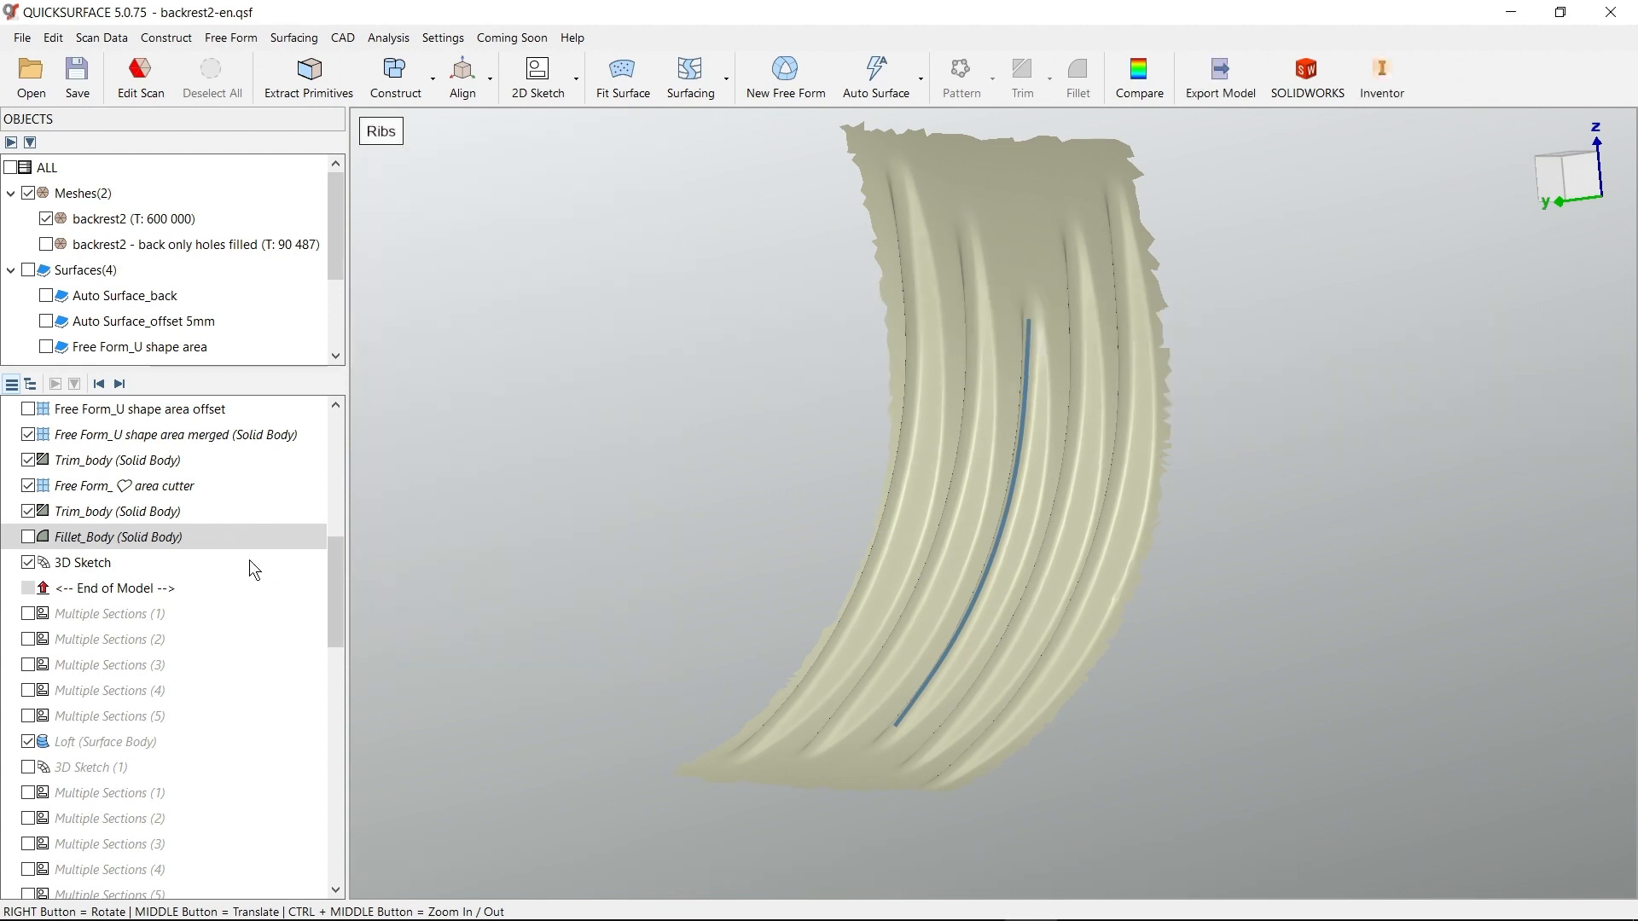
# Advance the model history to include the section sketches Multiple Sections (1) through (5) on the middle rib
pyautogui.click(119, 384)
pyautogui.click(120, 384)
pyautogui.click(119, 385)
pyautogui.click(119, 384)
pyautogui.click(119, 385)
pyautogui.moveTo(1015, 588)
pyautogui.mouseDown(button='right')
pyautogui.moveTo(1056, 602)
pyautogui.moveTo(1112, 514)
pyautogui.mouseUp(button='right')
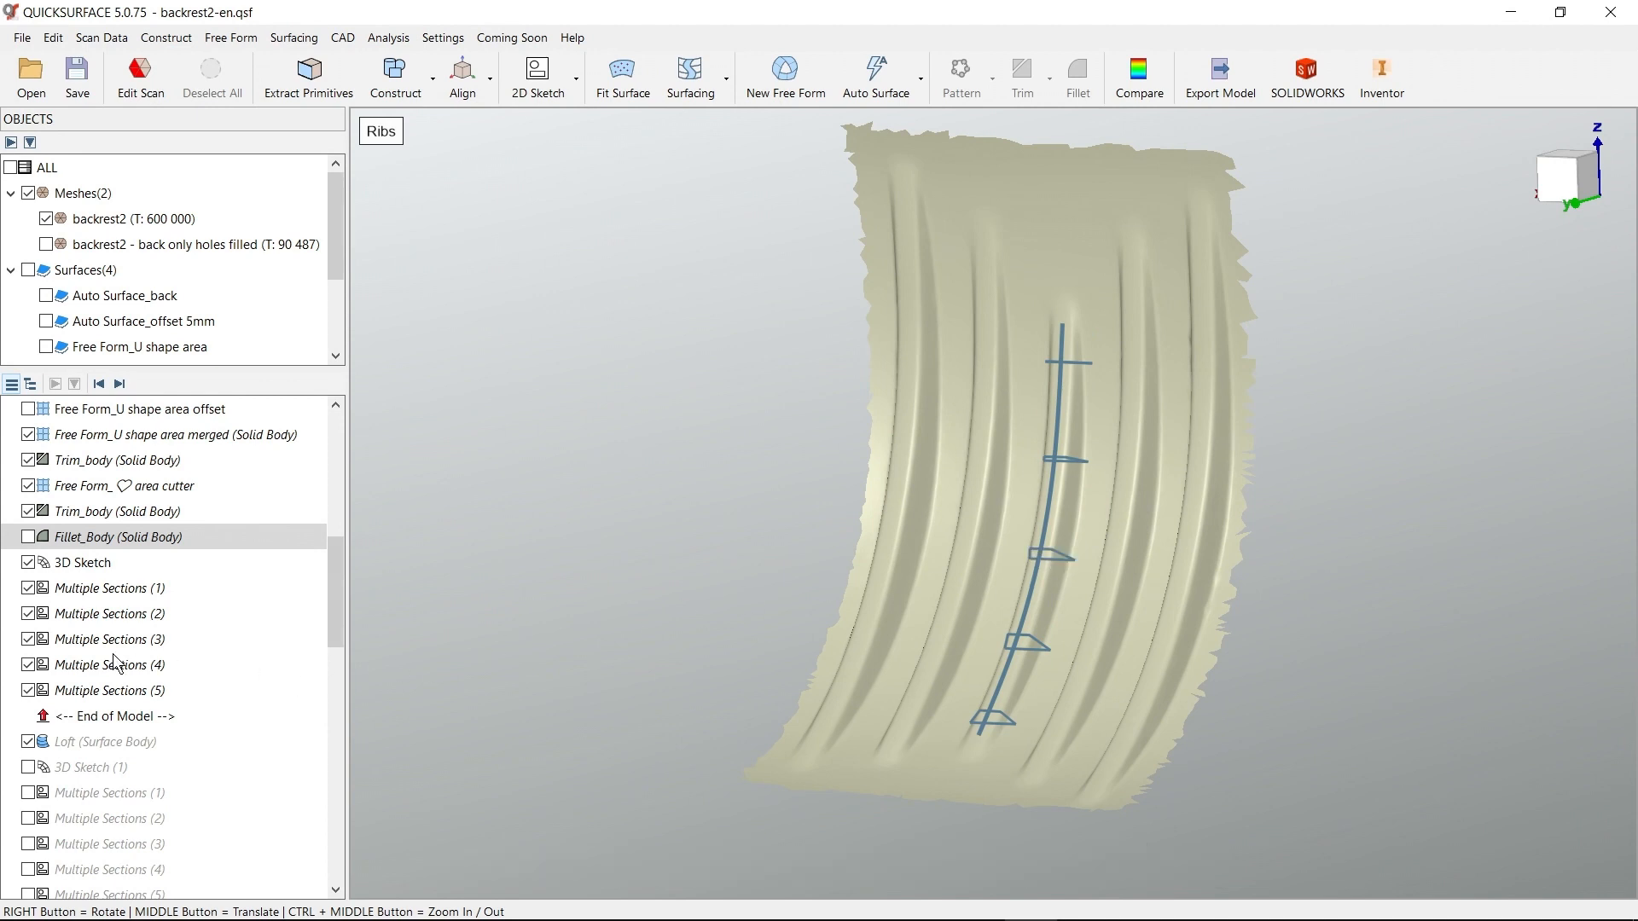
# Hide Multiple Sections (1), (3), (4) and (5), and open Multiple Sections (2) for editing
pyautogui.click(28, 589)
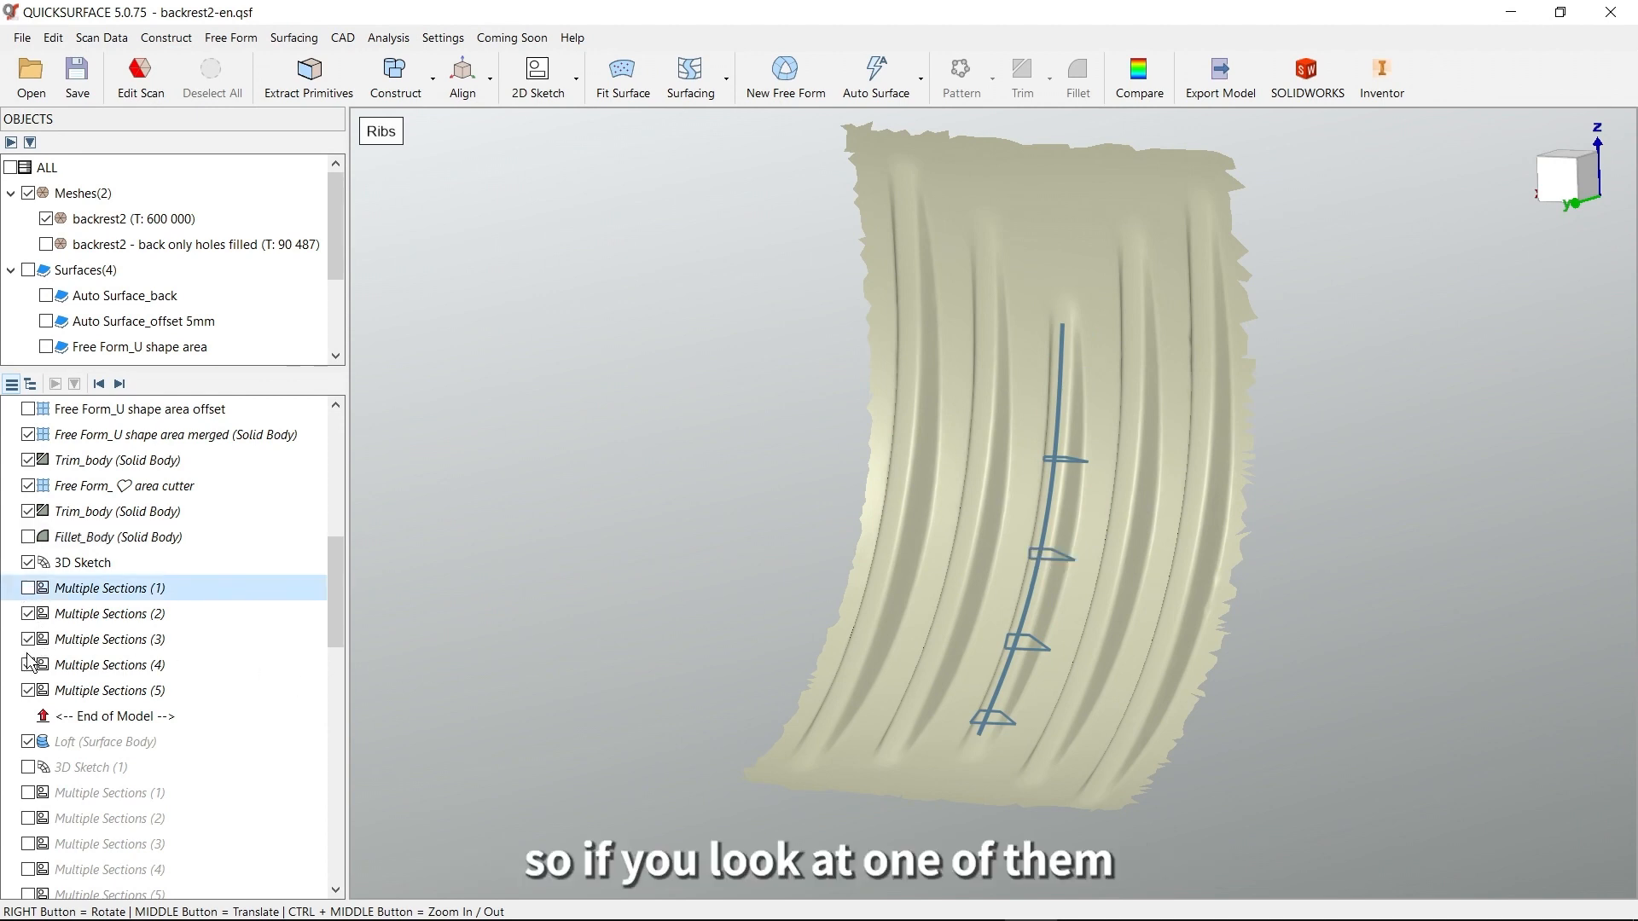
pyautogui.click(28, 640)
pyautogui.click(28, 665)
pyautogui.click(28, 691)
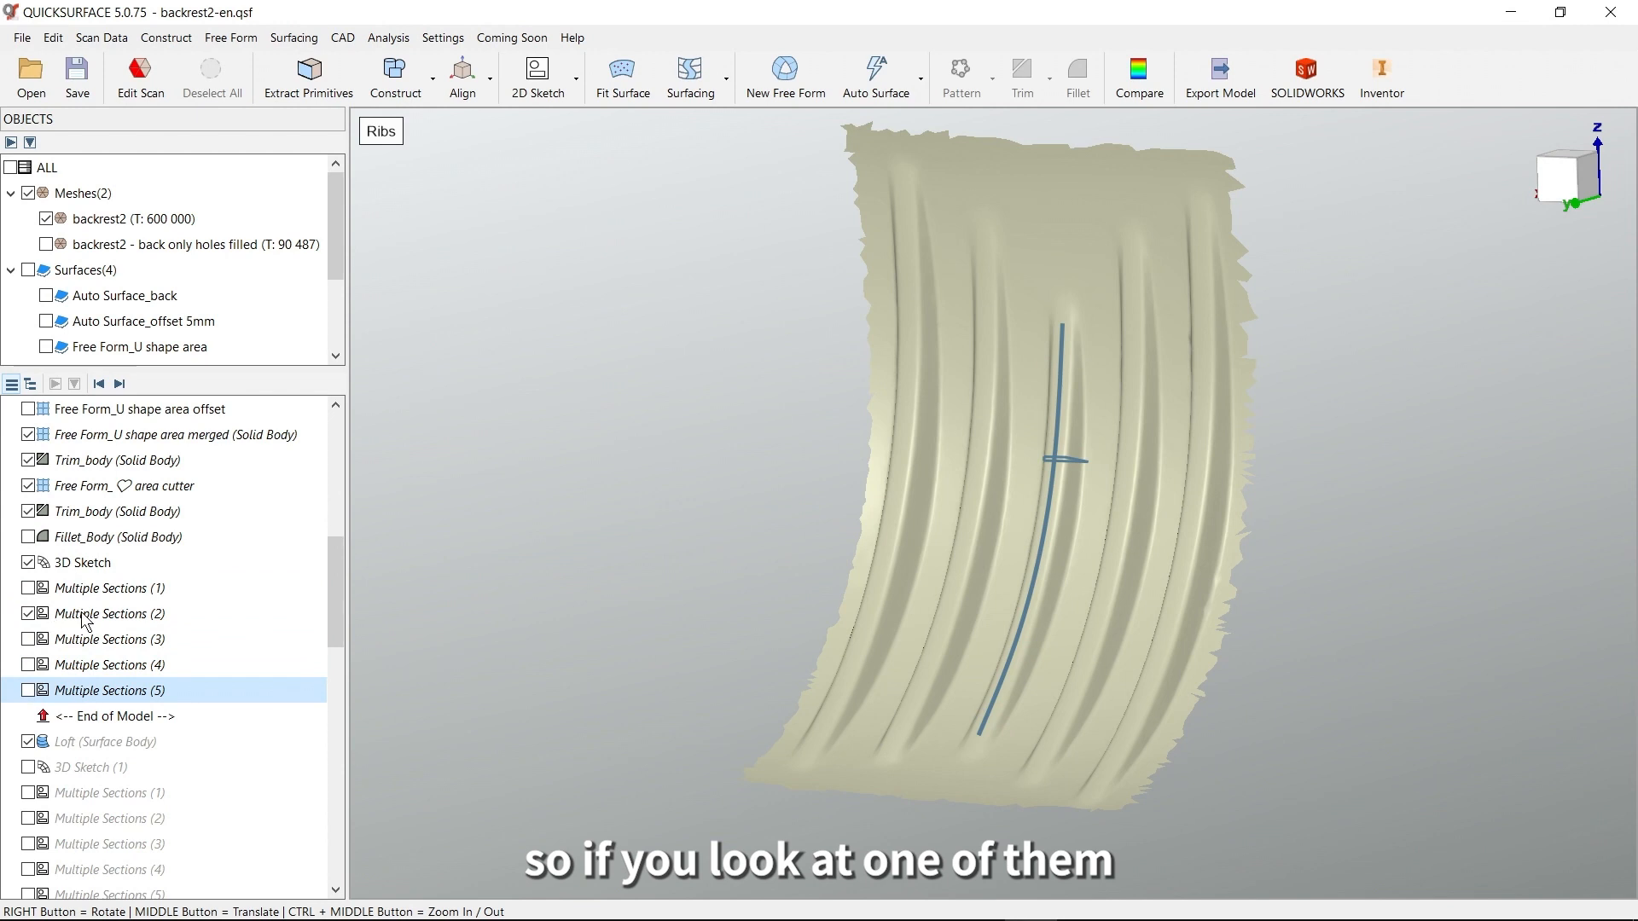
pyautogui.doubleClick(167, 614)
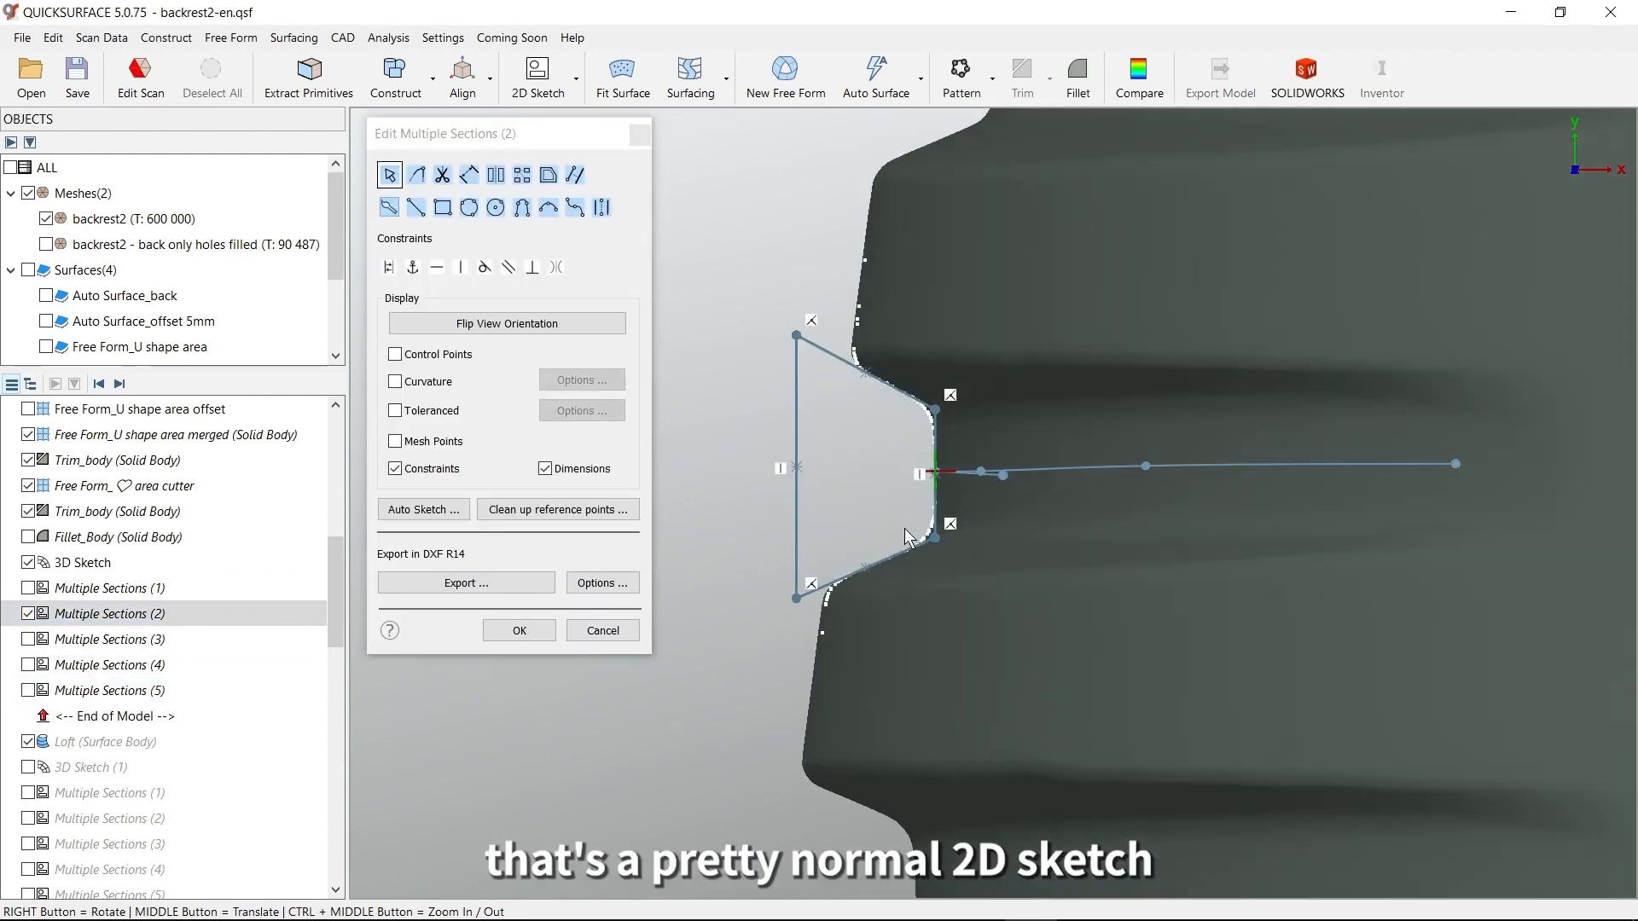
# Examine the closed-loop profile of Multiple Sections (2) with the scan mesh hidden, and close the sketch without changes
pyautogui.scroll(2, 962, 563)
pyautogui.press('space')
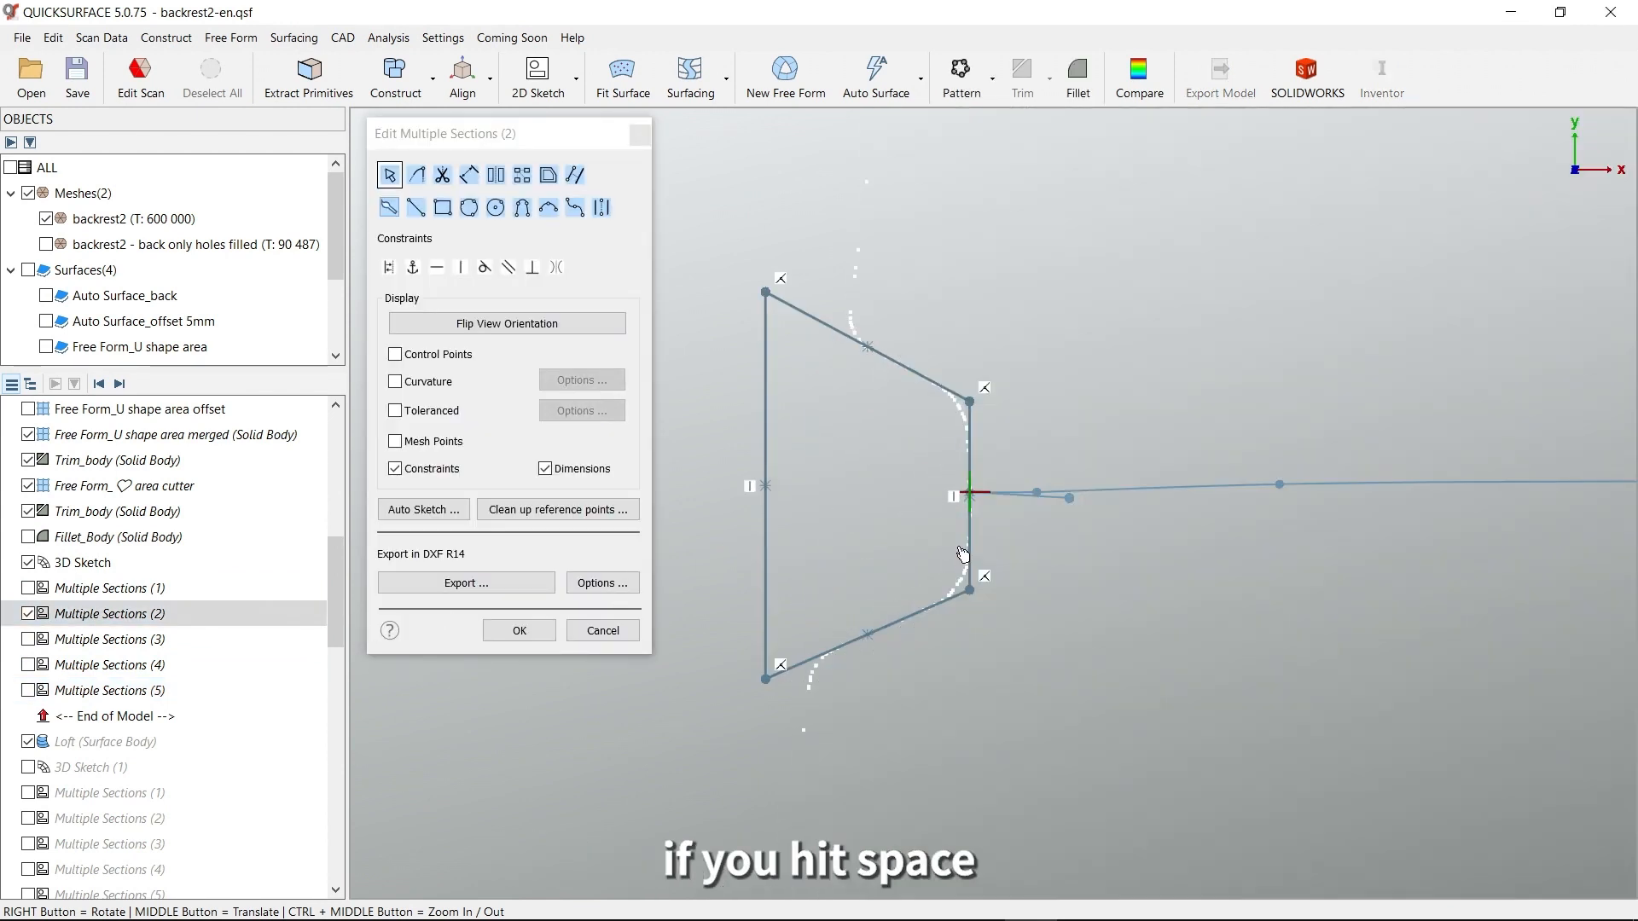
pyautogui.moveTo(963, 555); pyautogui.dragTo(1009, 562, button='middle')
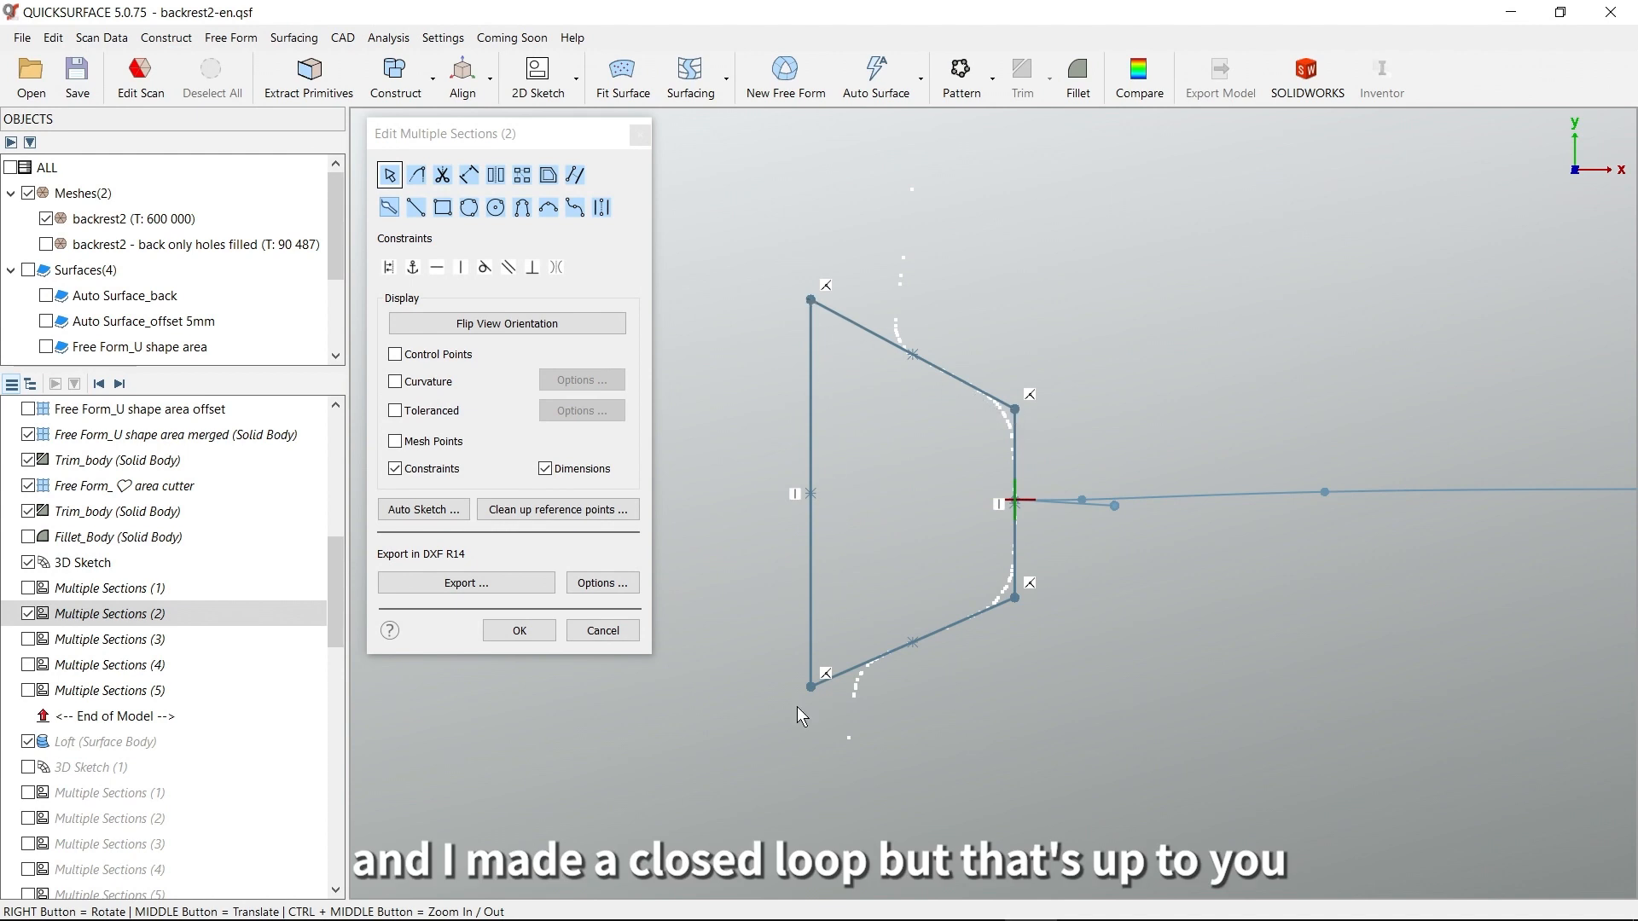
pyautogui.click(603, 631)
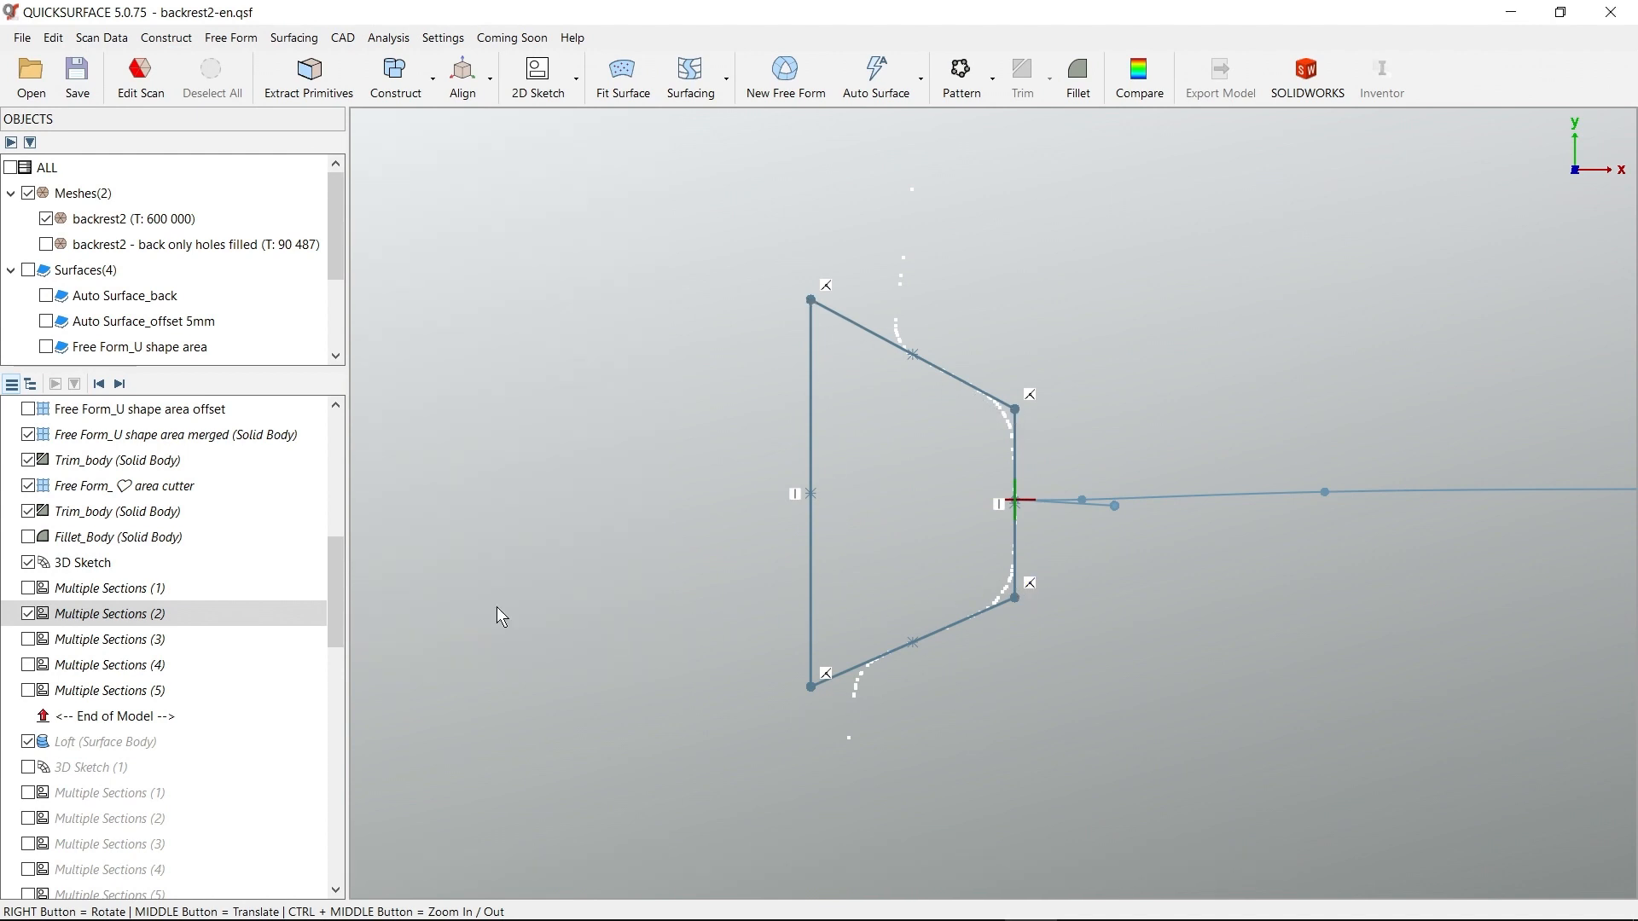
# Show Multiple Sections (1), (3), (4) and (5) again, and advance the model history to include the middle rib's Loft
pyautogui.click(28, 639)
pyautogui.click(28, 664)
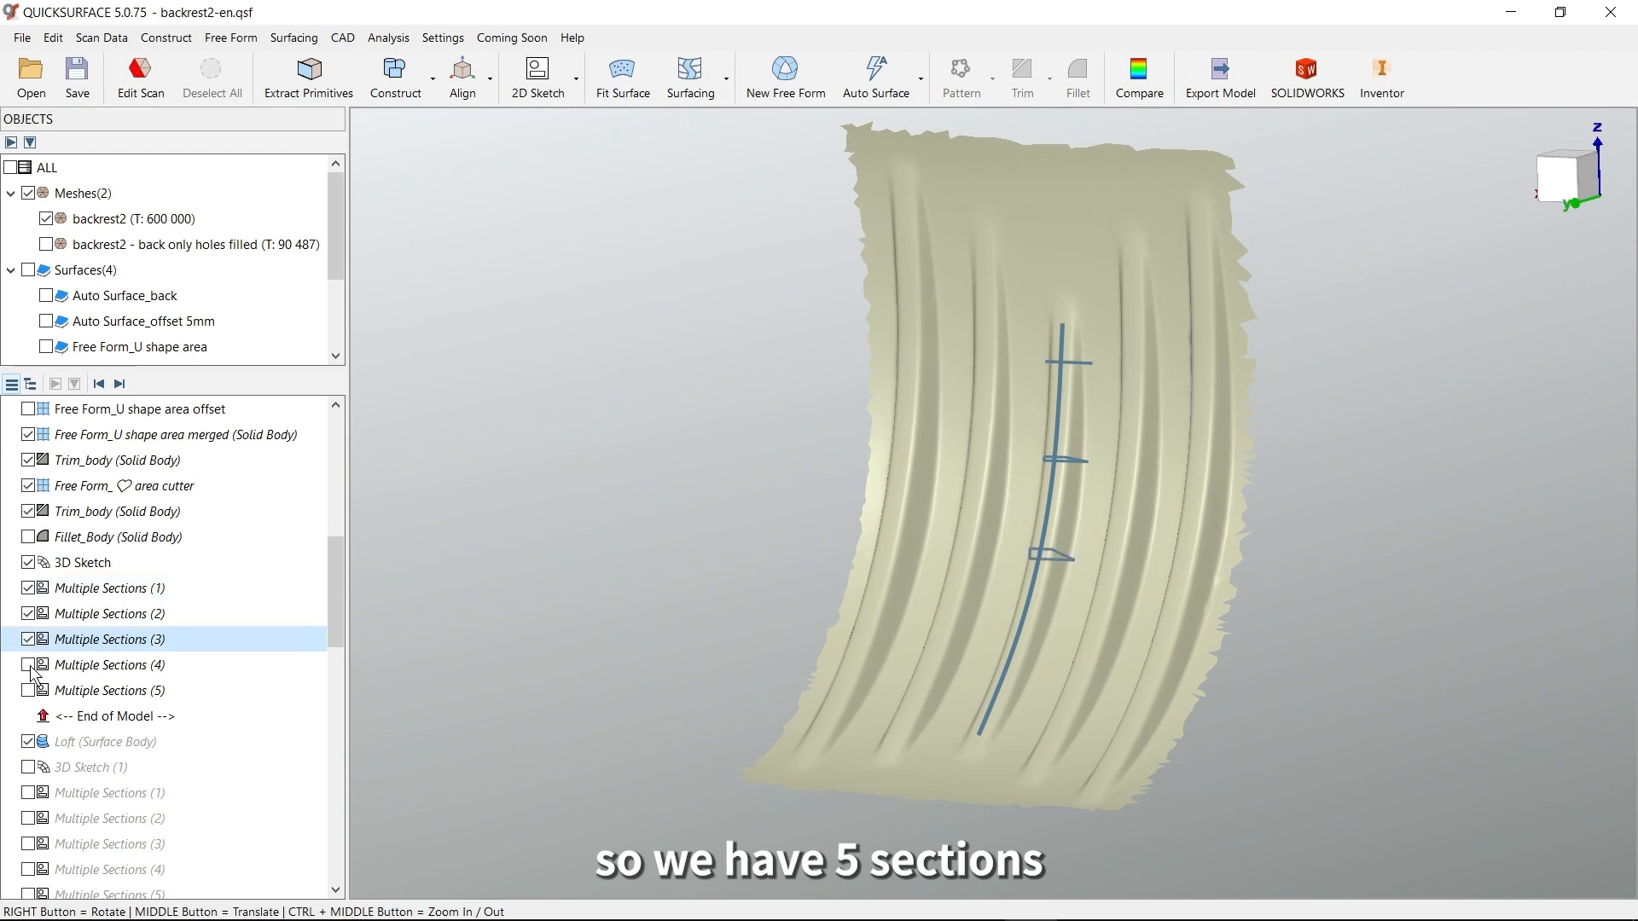
pyautogui.click(29, 690)
pyautogui.moveTo(641, 700); pyautogui.dragTo(866, 720, button='right')
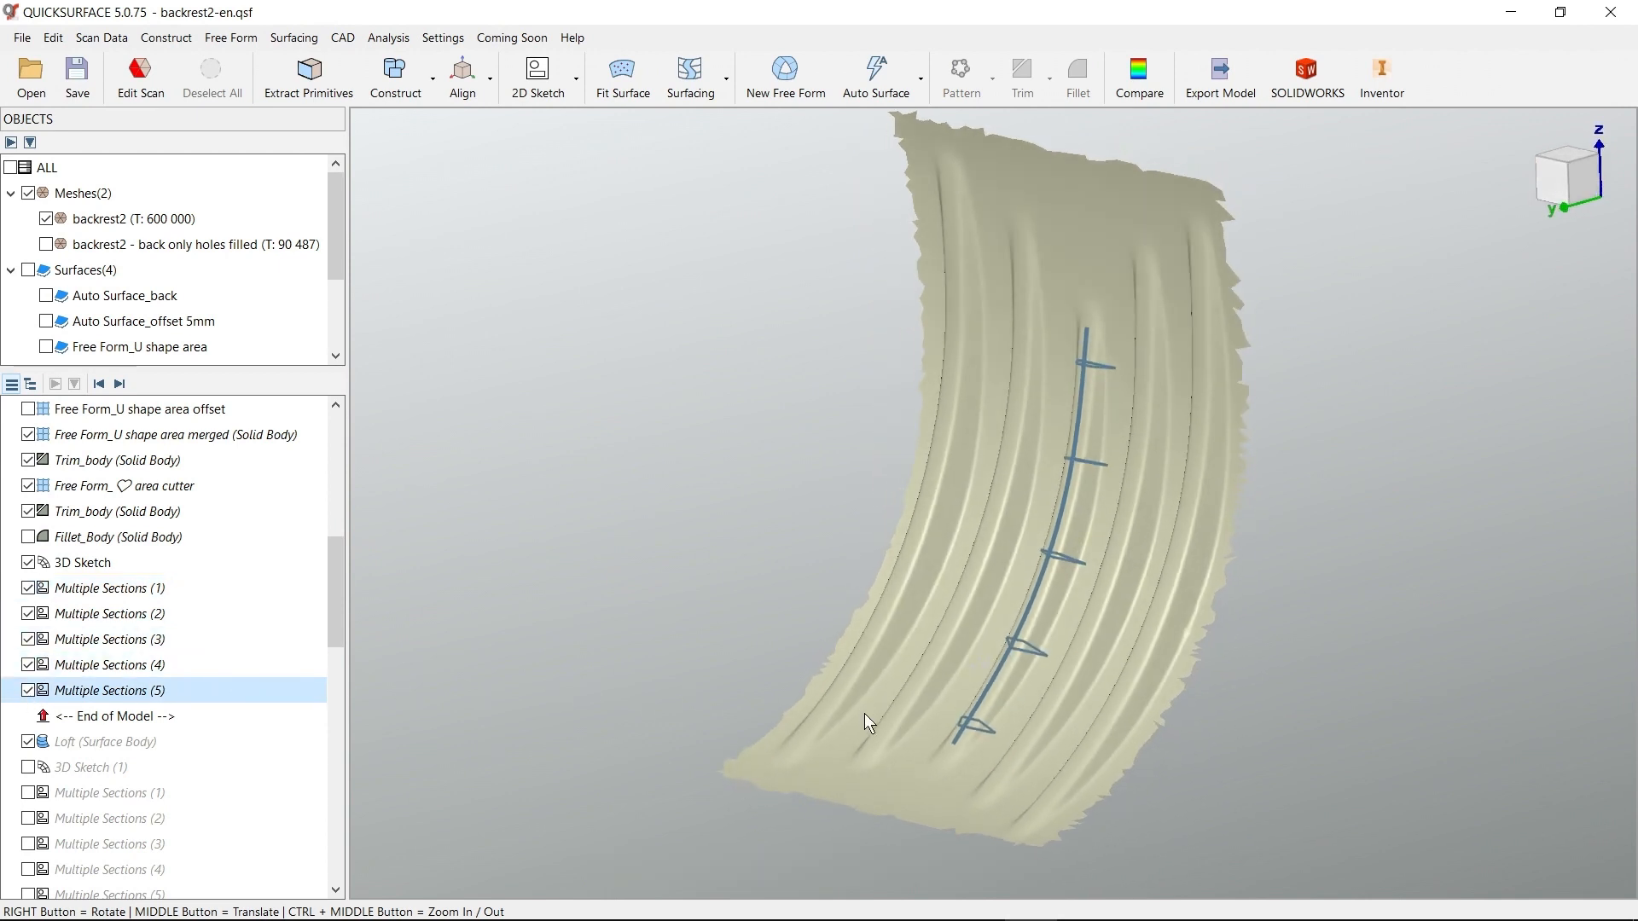
pyautogui.click(120, 384)
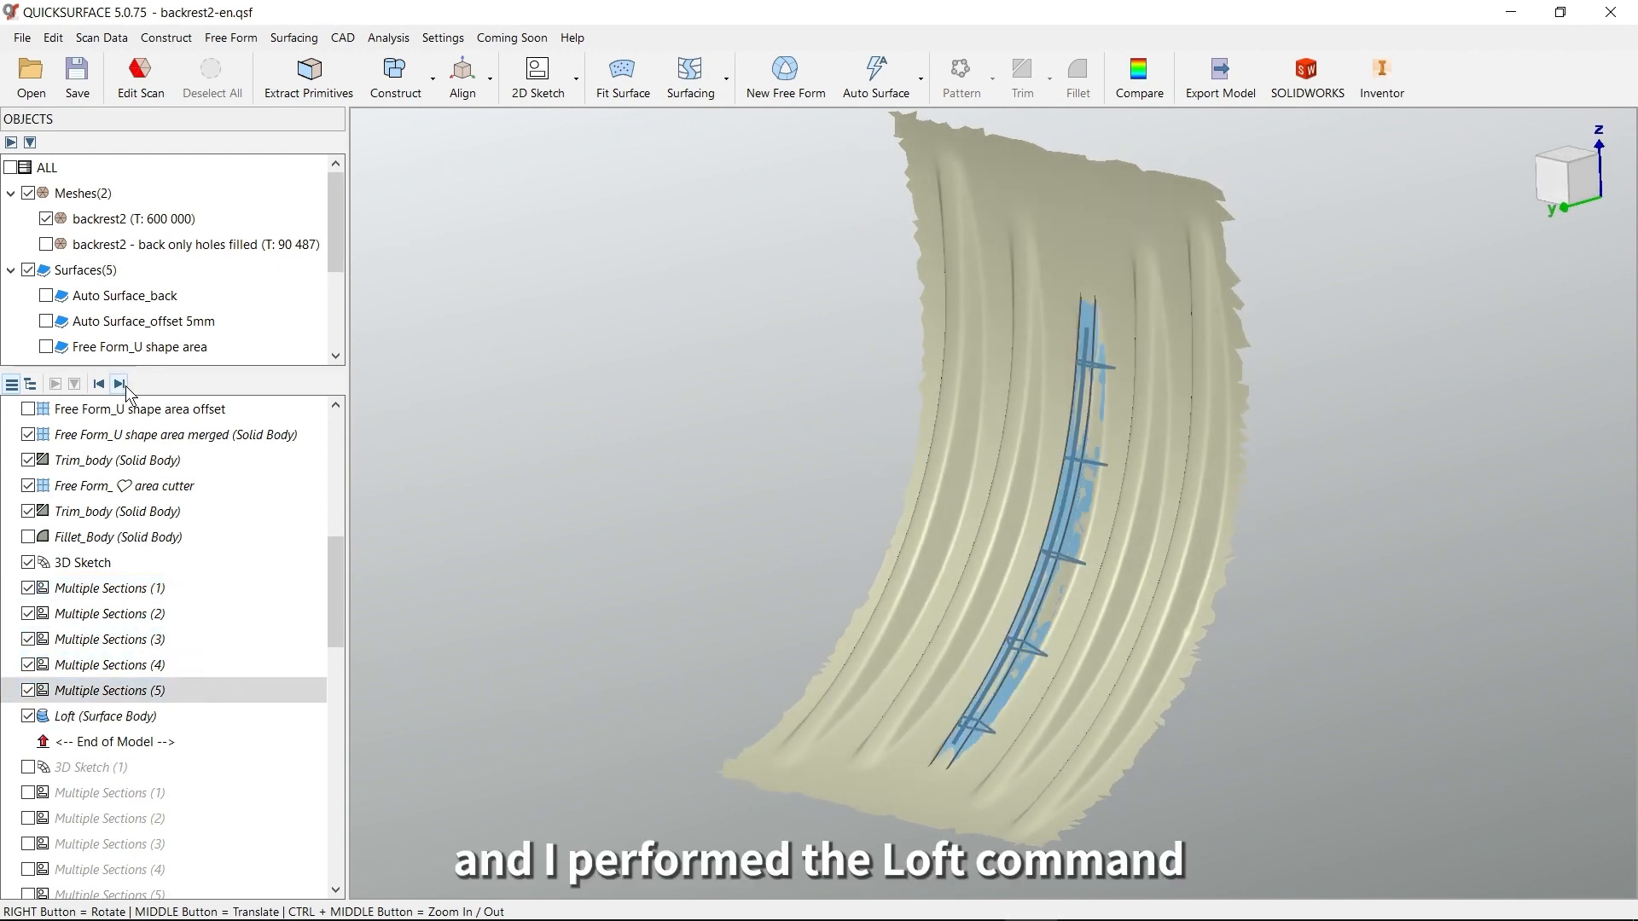
pyautogui.moveTo(1085, 526); pyautogui.dragTo(1051, 524, button='right')
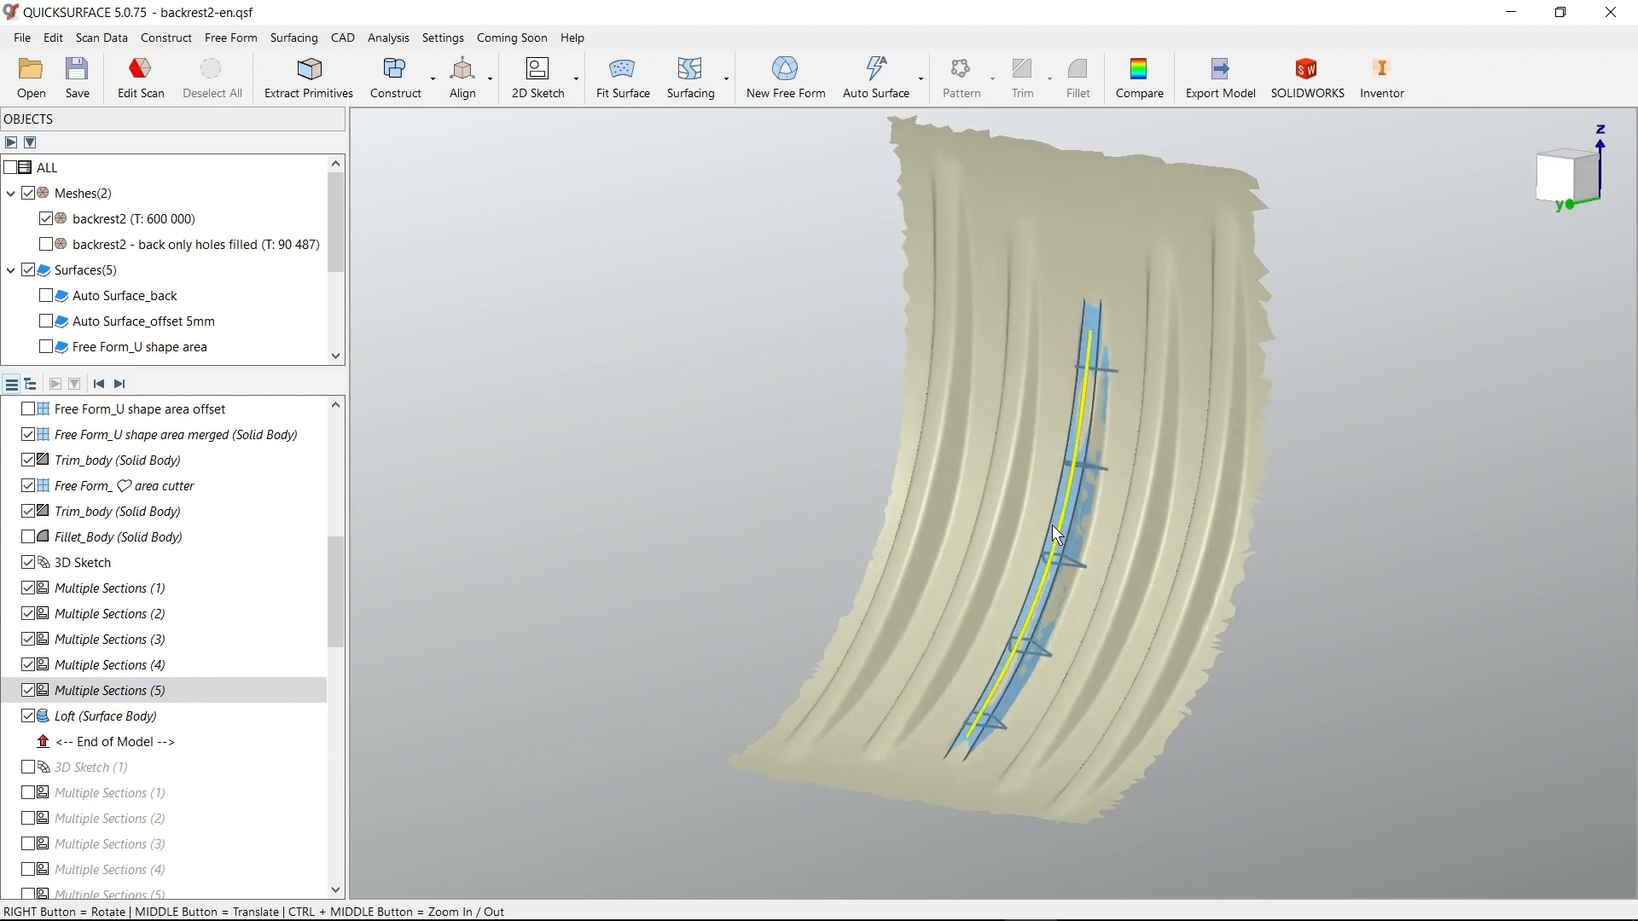
# Open the middle rib's Loft, try expanding the surface by 0 mm and by 16 mm, and cancel the edit
pyautogui.doubleClick(119, 716)
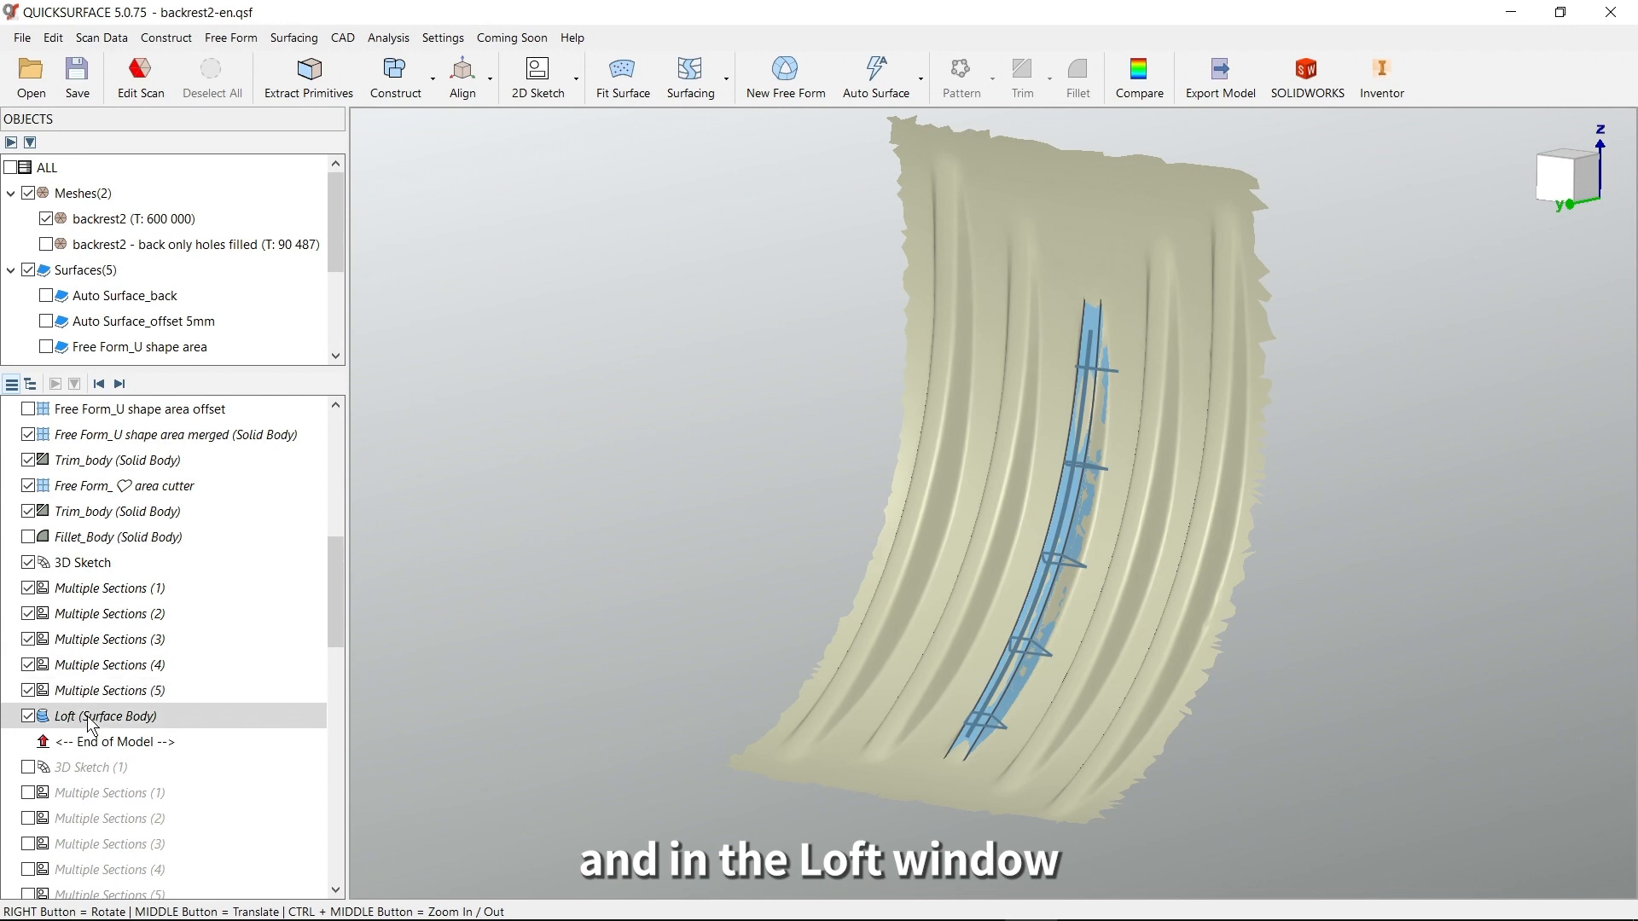
pyautogui.moveTo(502, 223); pyautogui.dragTo(487, 222)
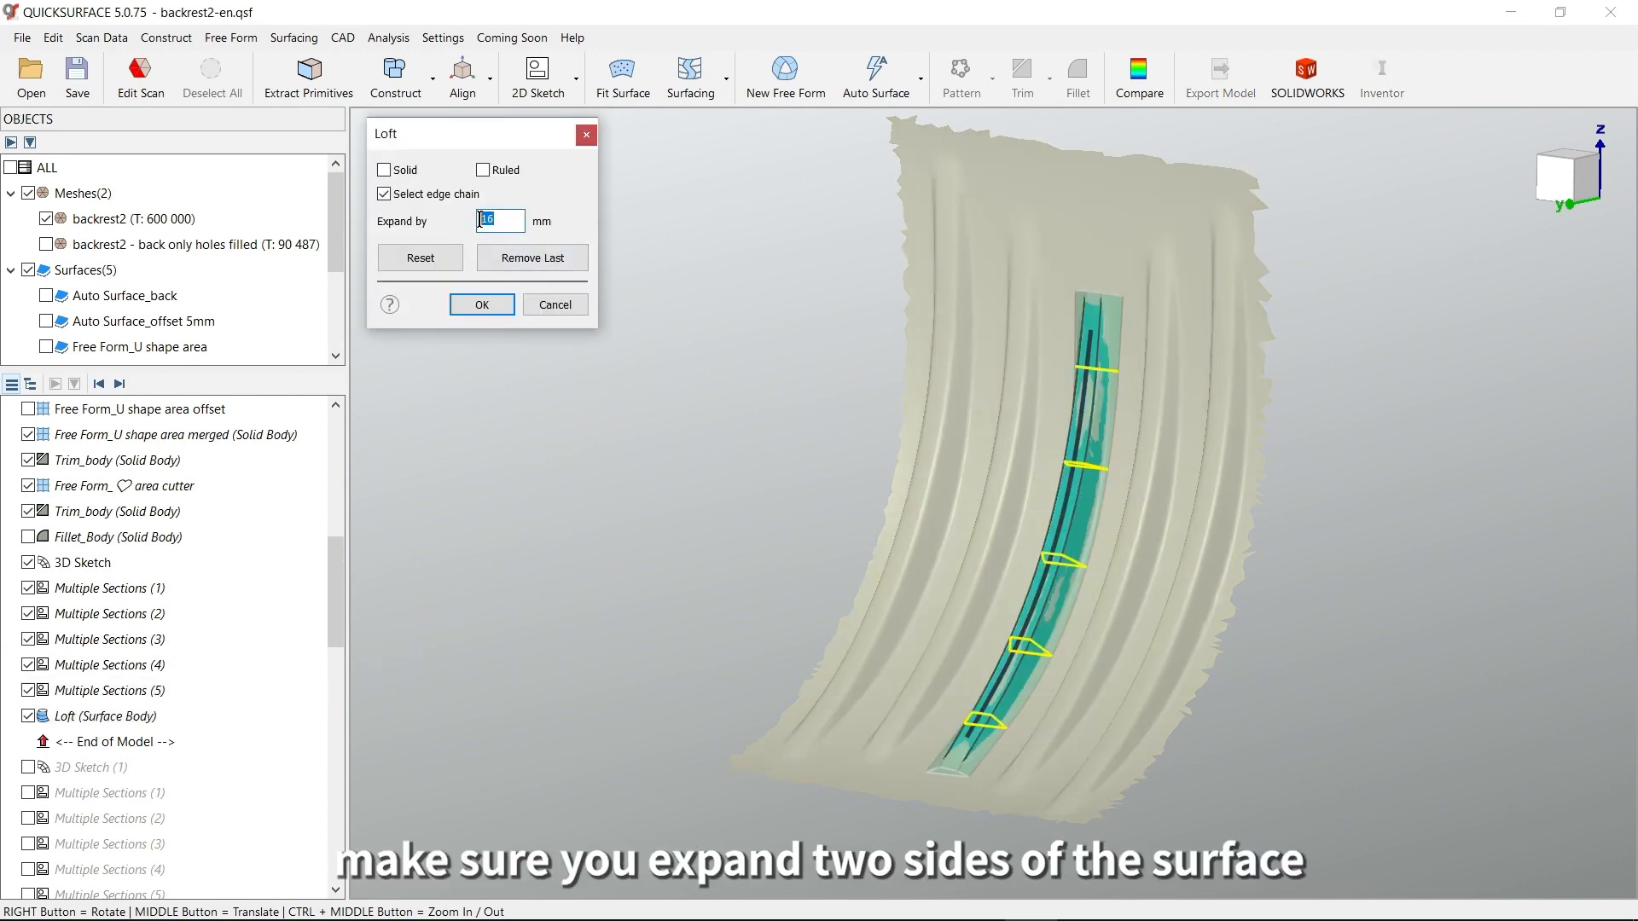
pyautogui.write('0')
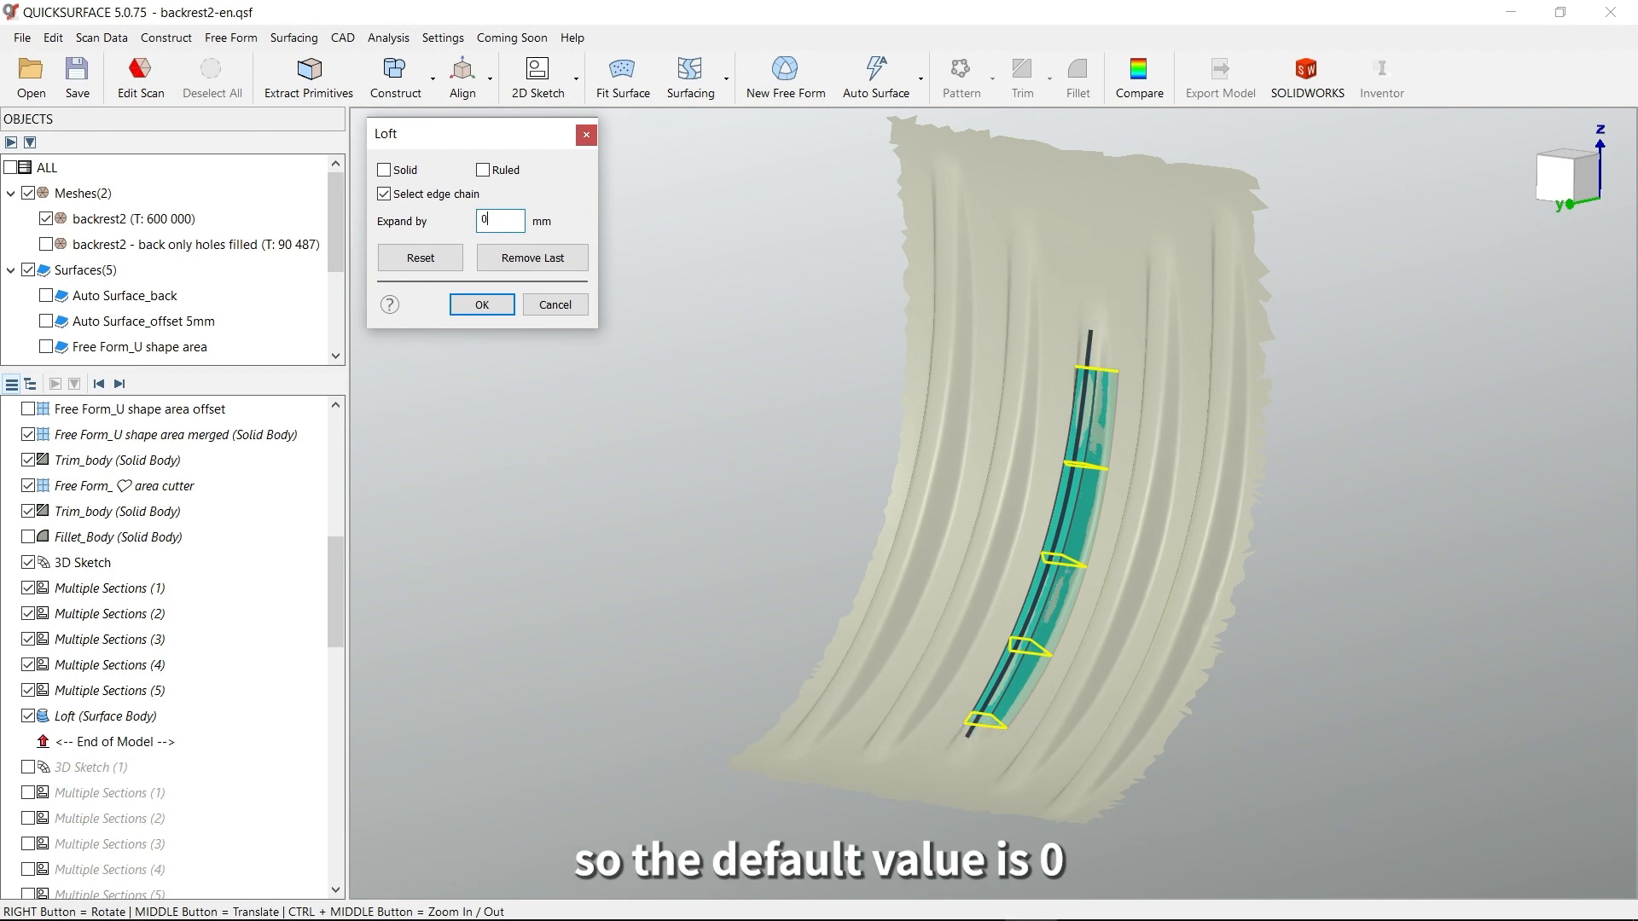
pyautogui.moveTo(1100, 476); pyautogui.dragTo(1115, 511, button='right')
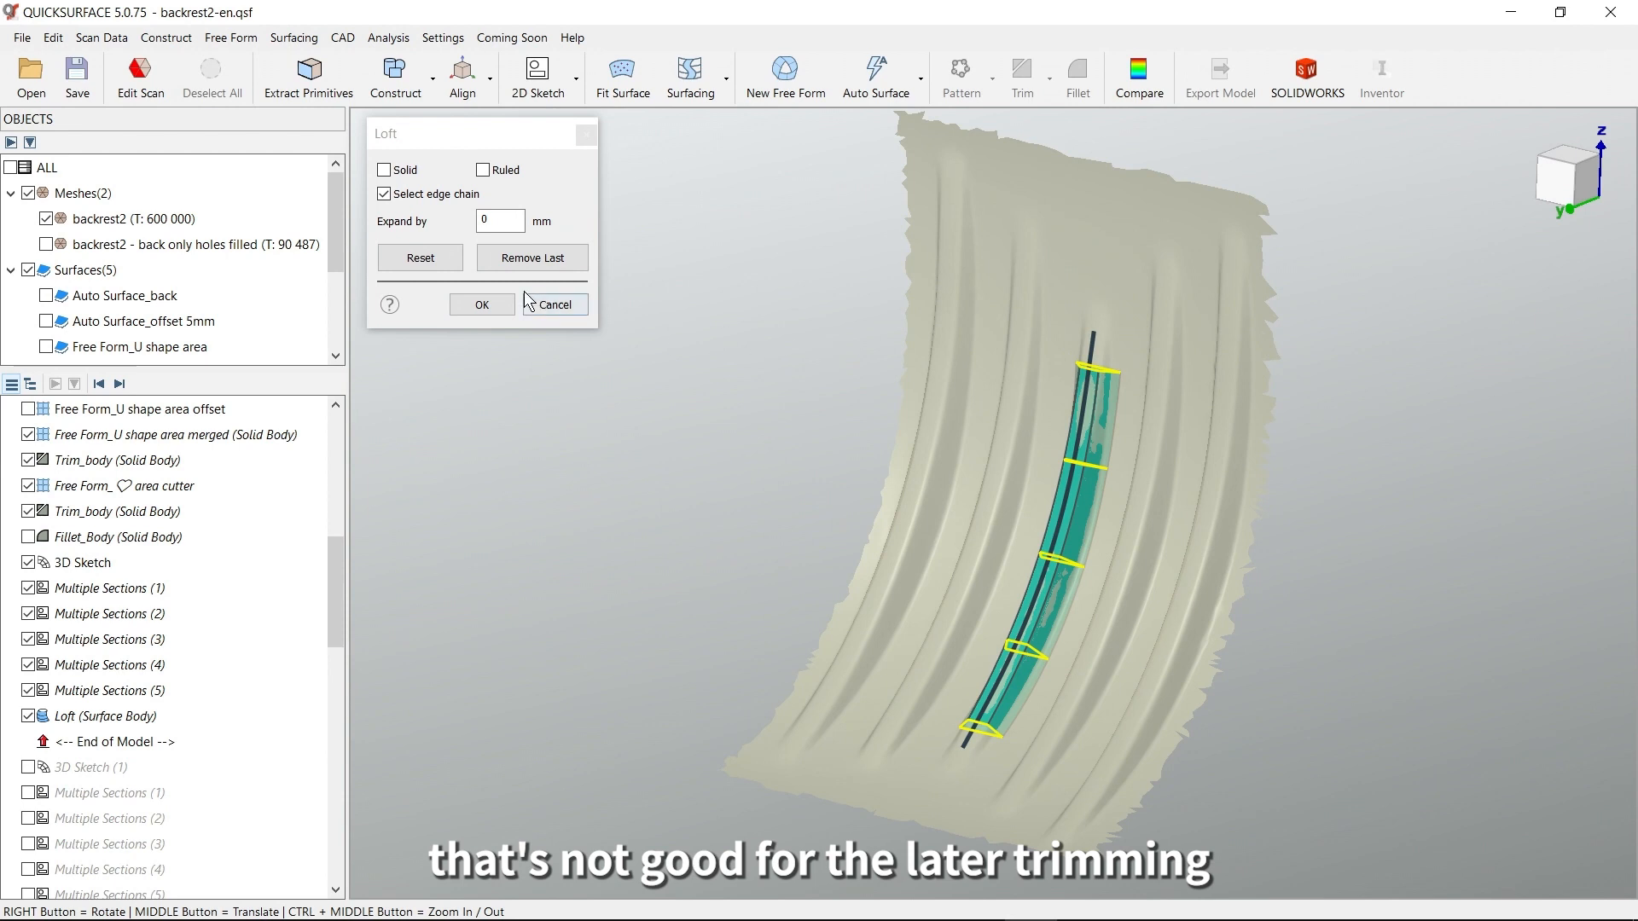
pyautogui.click(480, 219)
pyautogui.write('16')
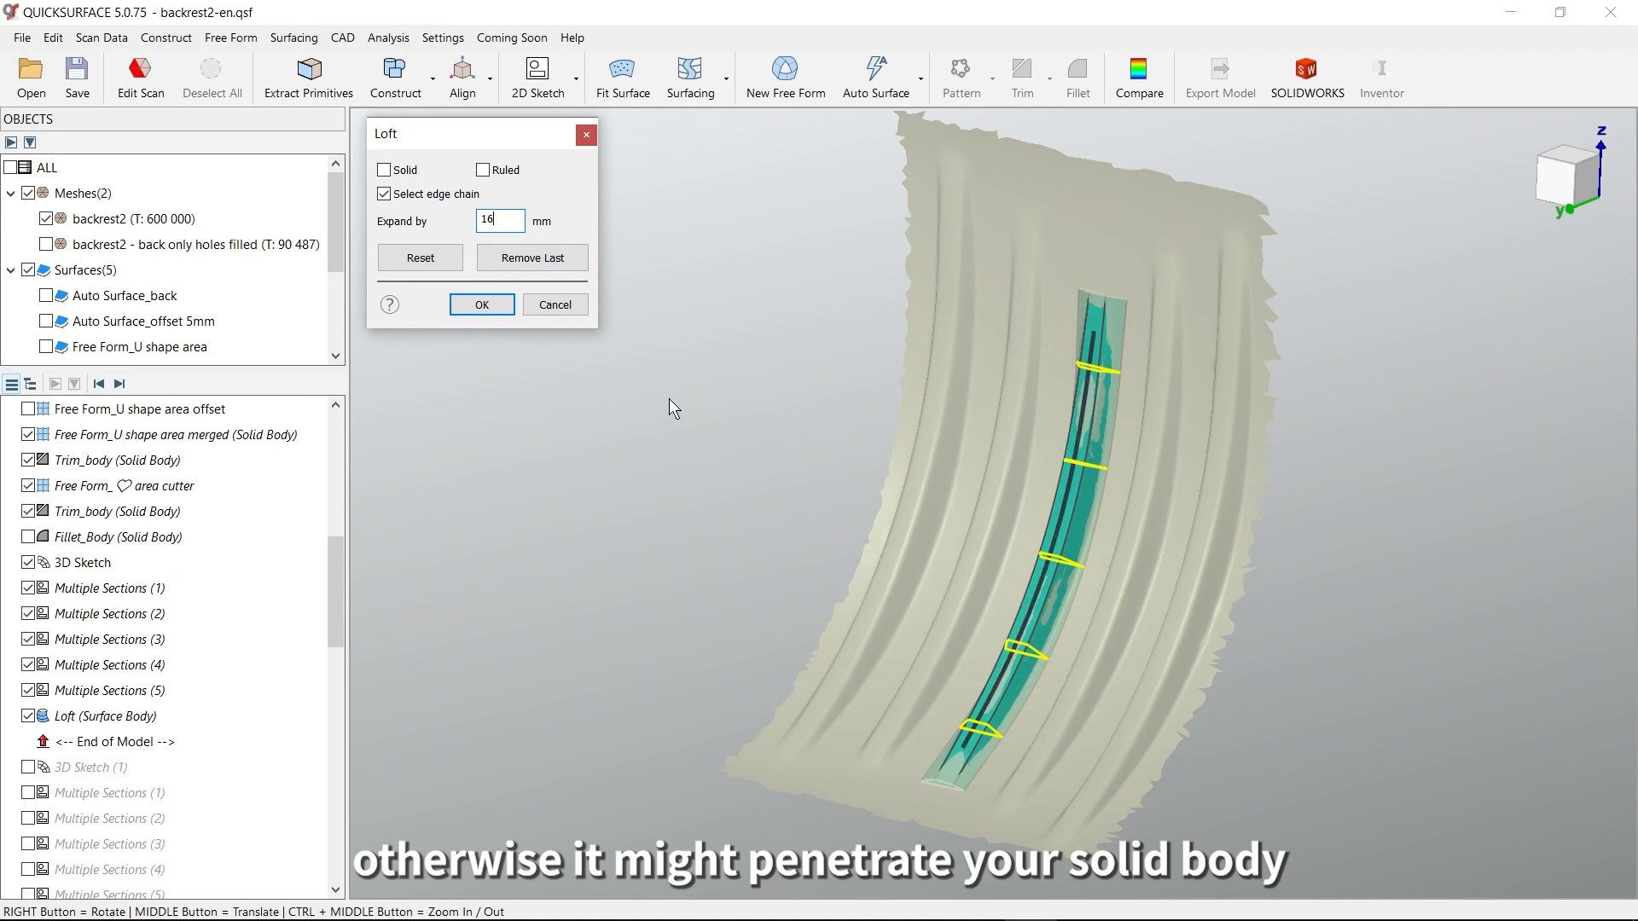
pyautogui.click(554, 305)
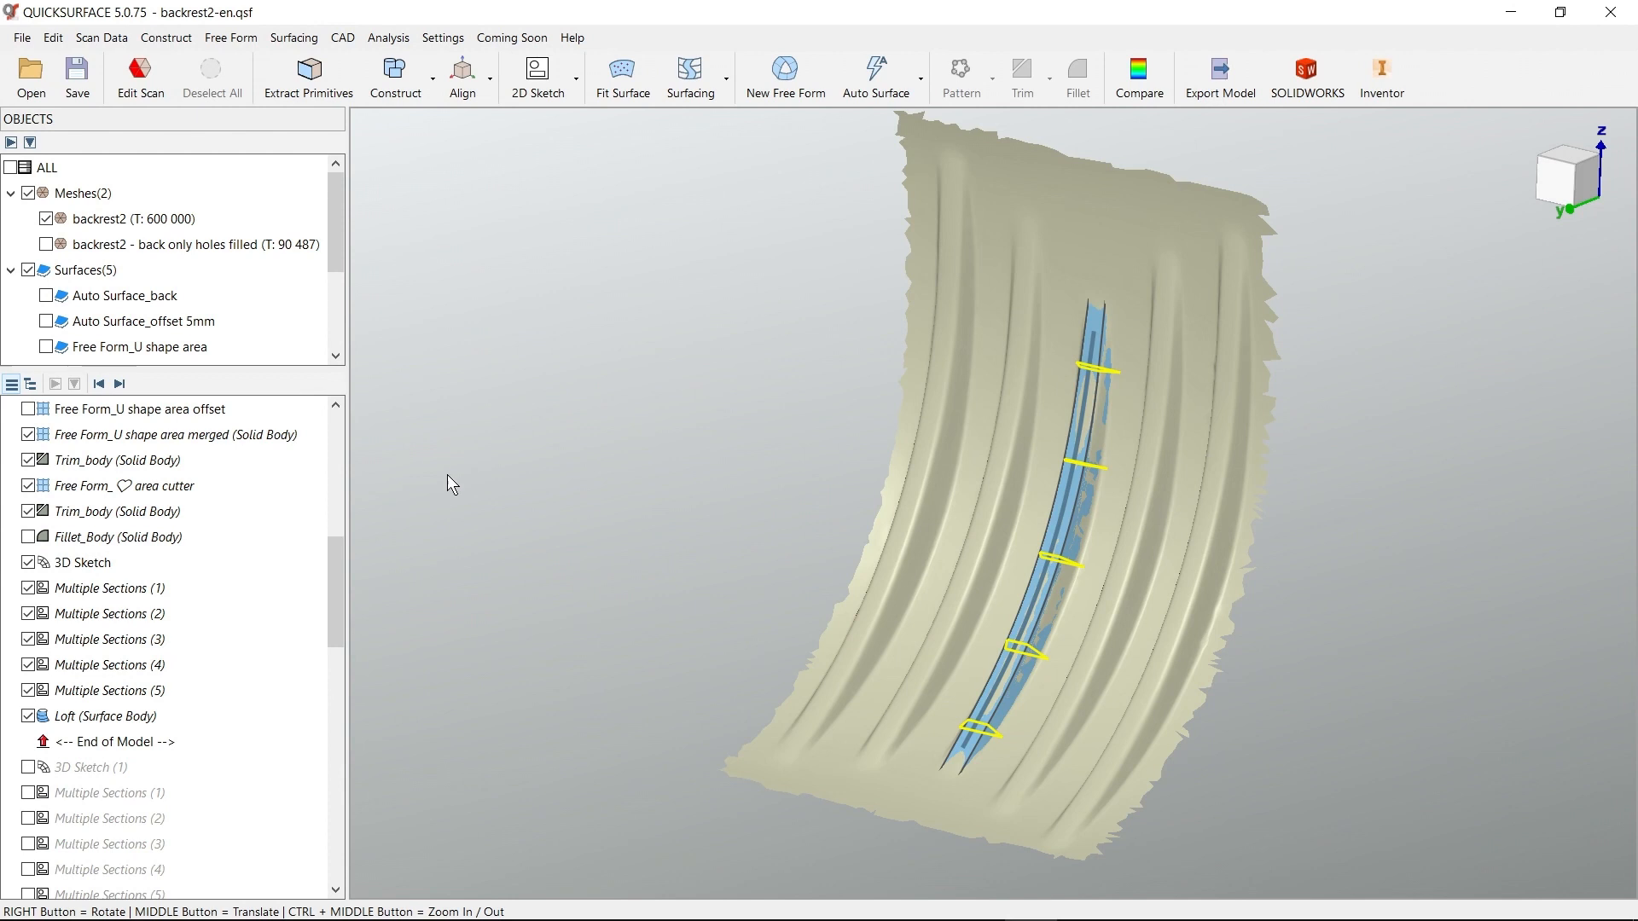
# Advance the model history to Loft (4) so all five rib lofts are included, and hide all sketches
pyautogui.moveTo(332, 565); pyautogui.dragTo(309, 725)
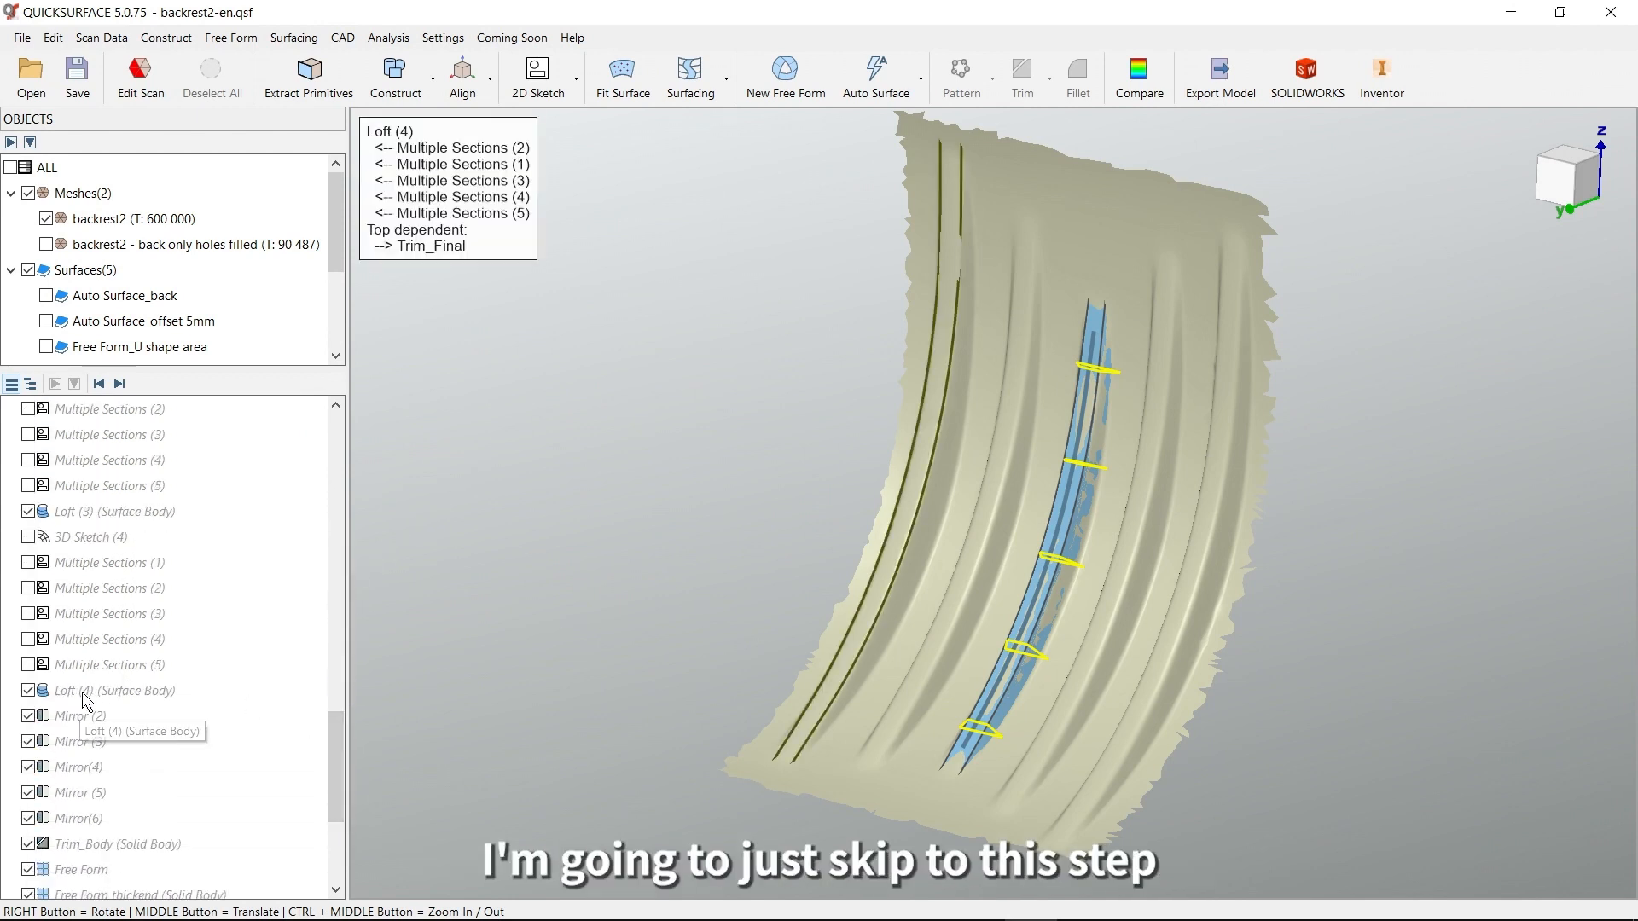
pyautogui.rightClick(84, 693)
pyautogui.click(166, 747)
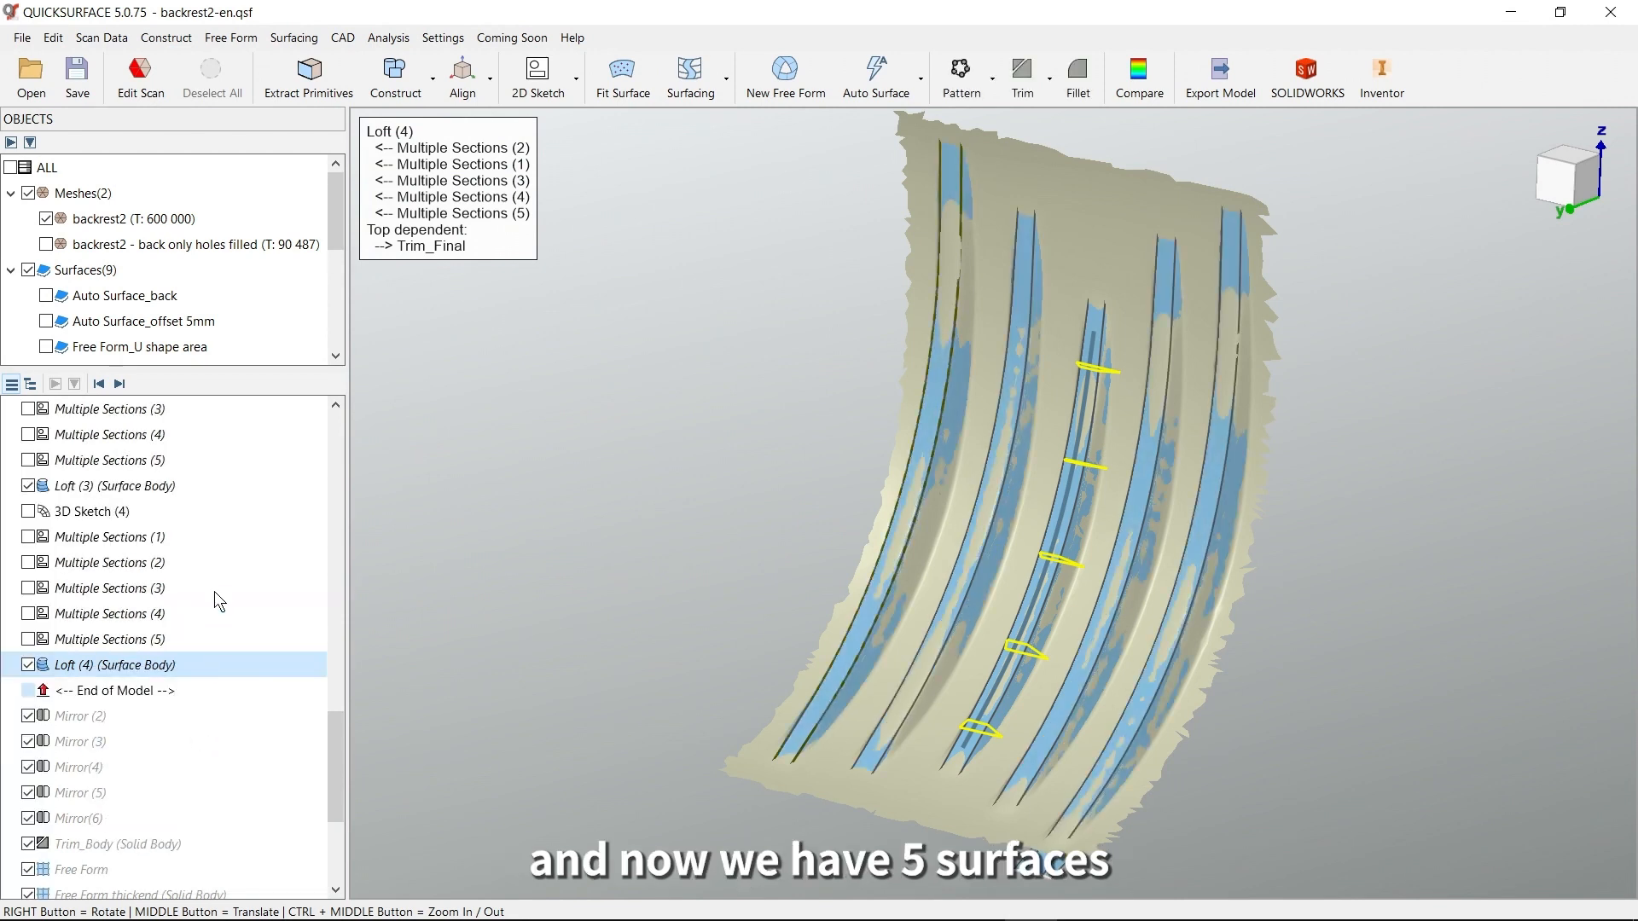
pyautogui.scroll(-4, 121, 341)
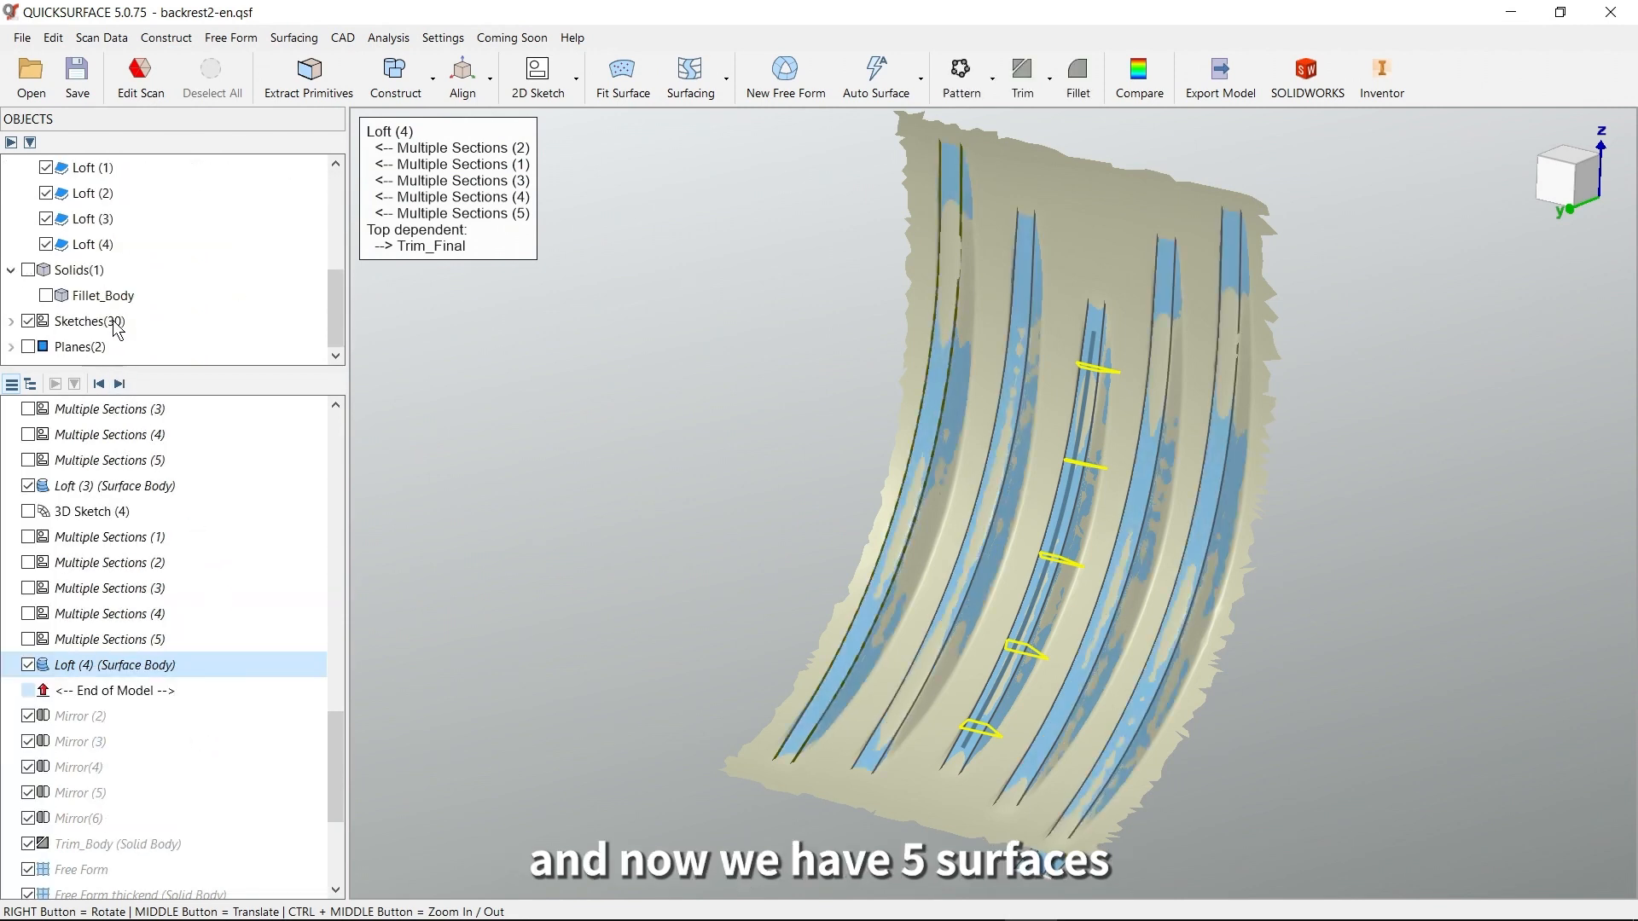
pyautogui.click(30, 321)
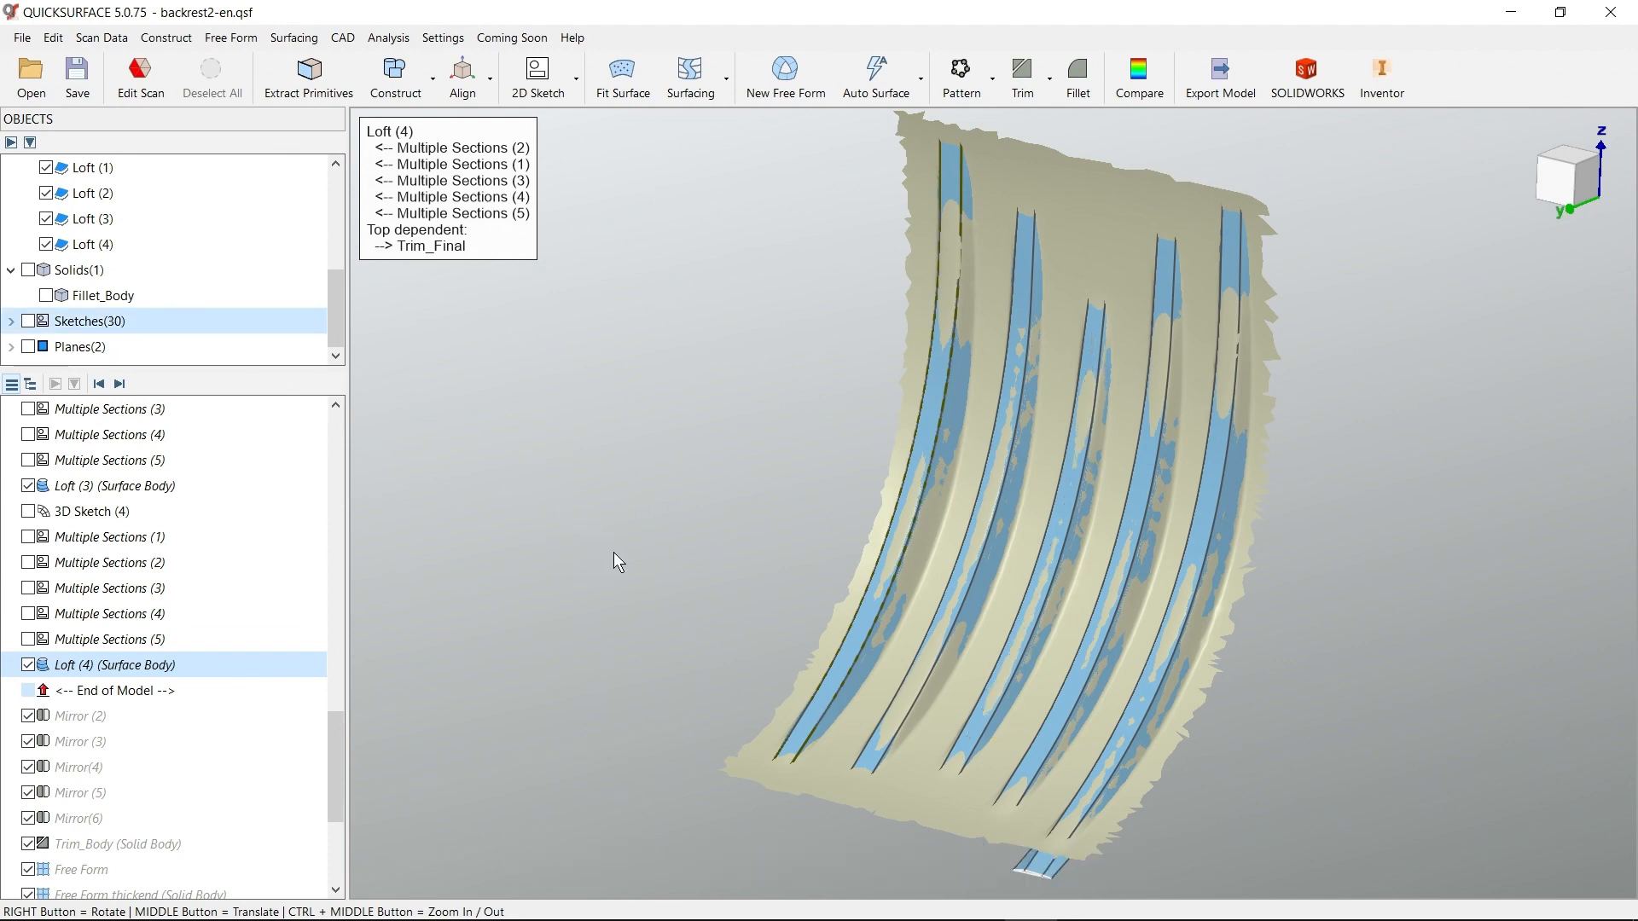
# Unhide the rest of the backrest2 mesh and finish editing the scan
pyautogui.click(141, 96)
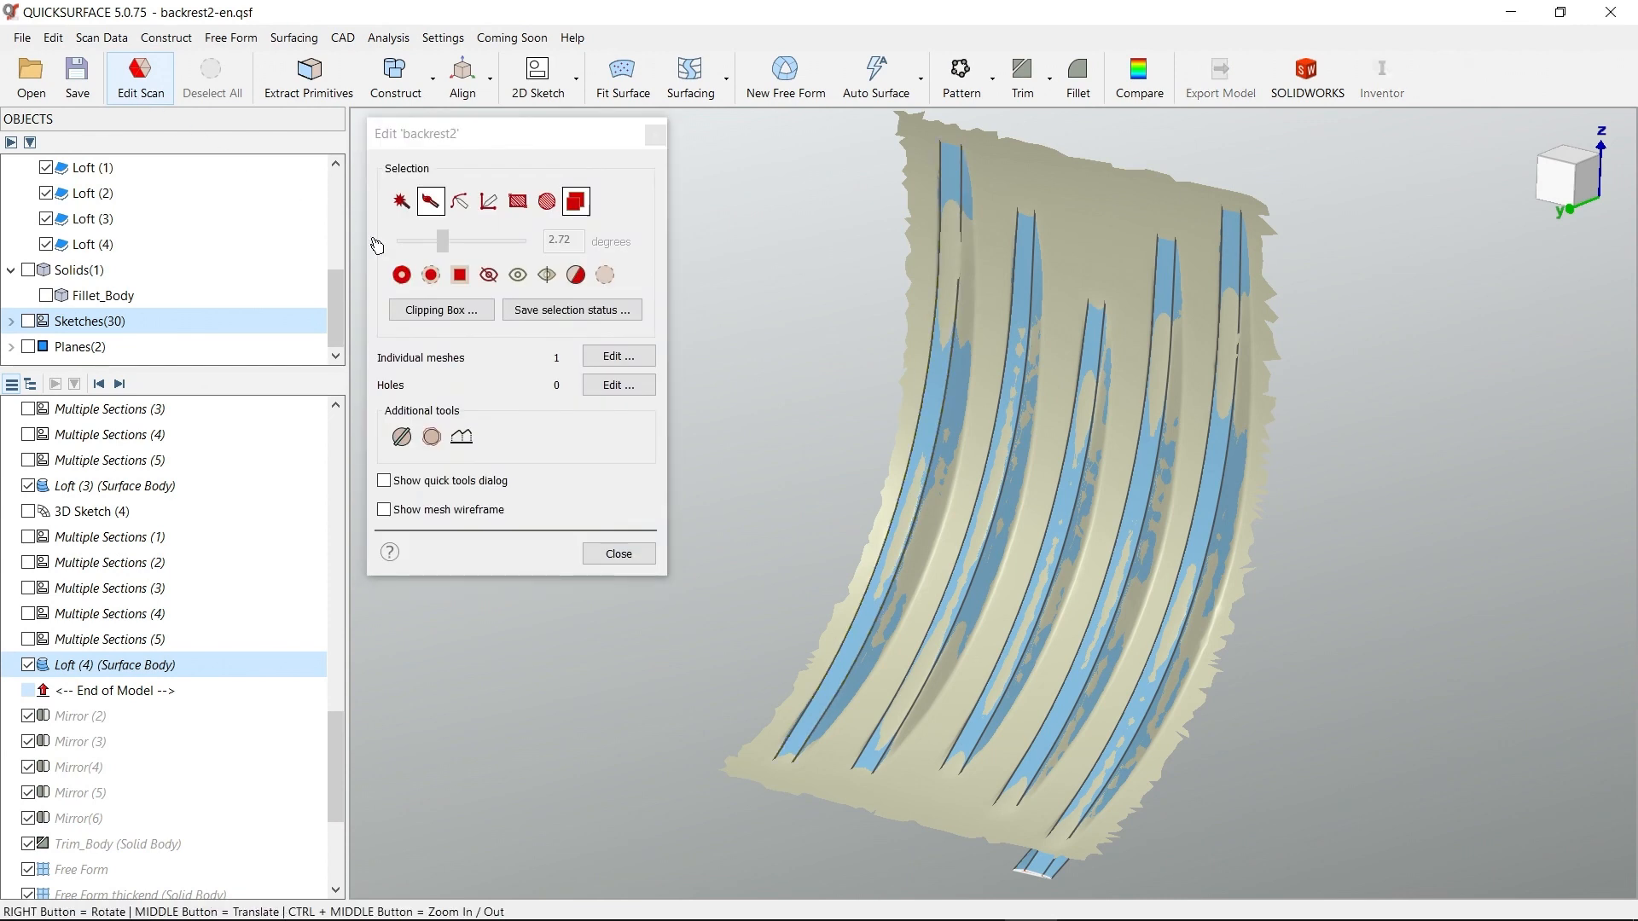
pyautogui.click(517, 274)
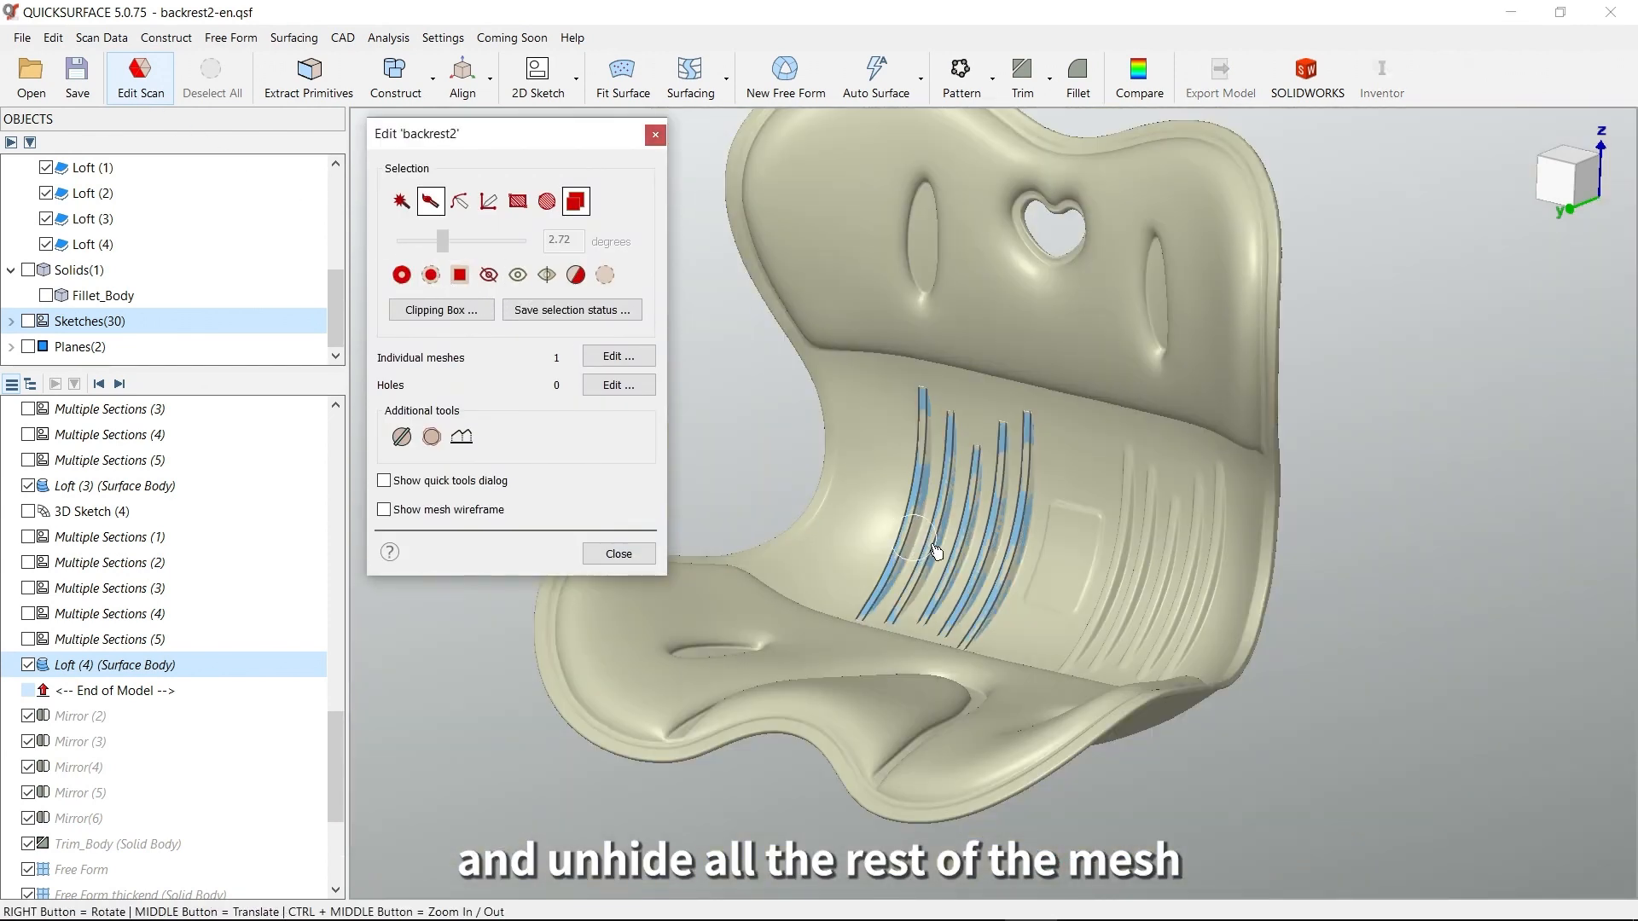
pyautogui.click(643, 558)
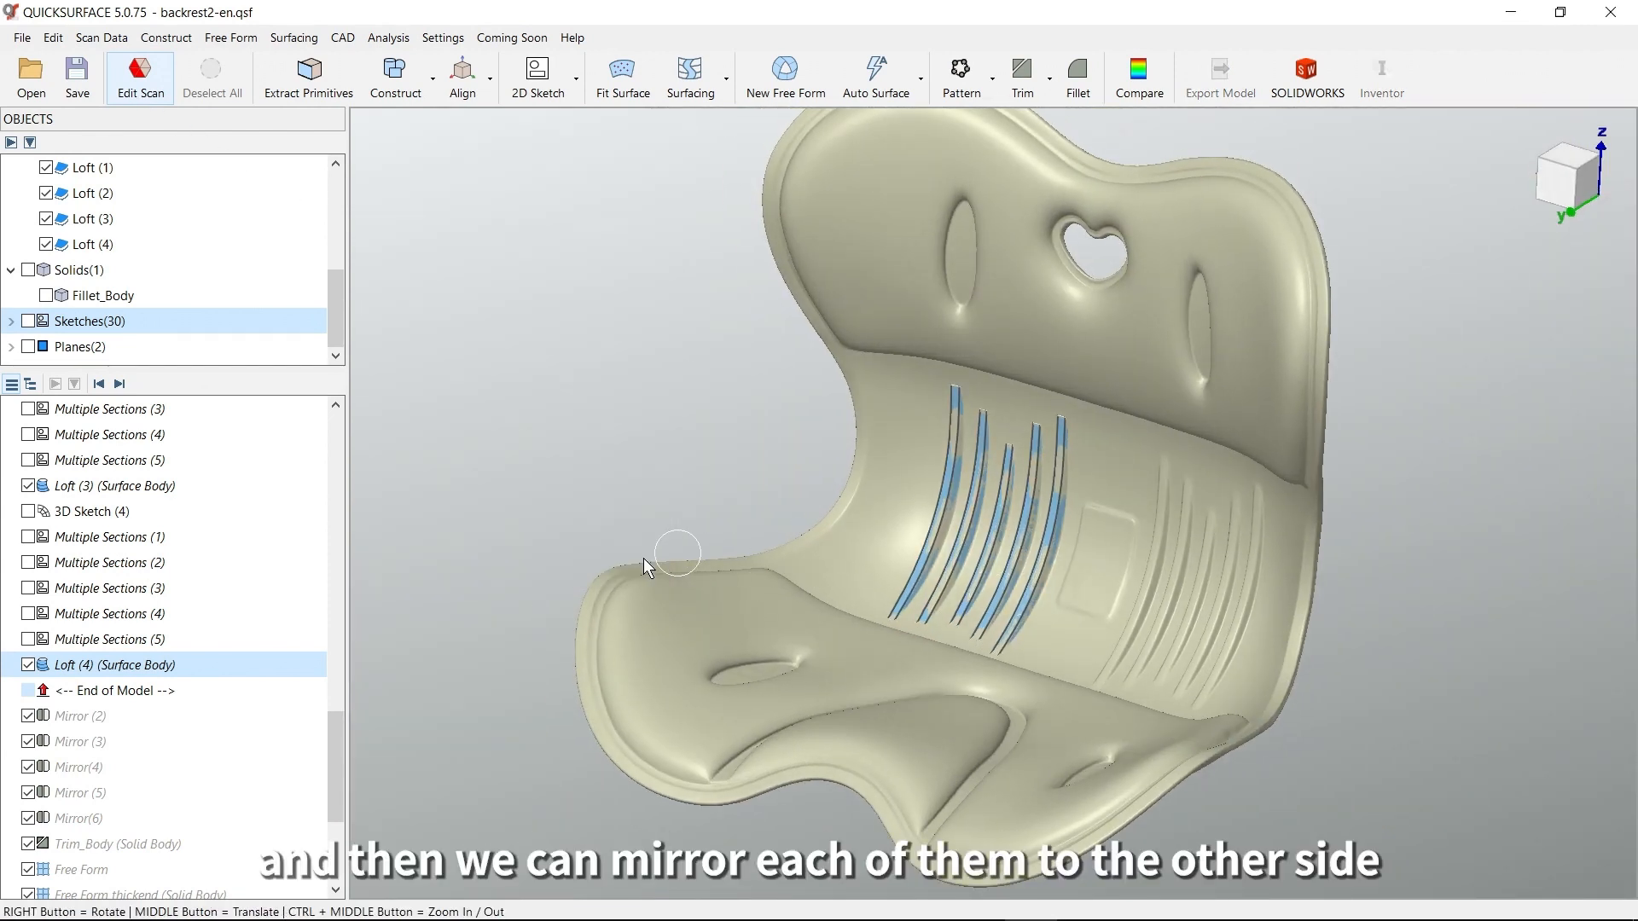
# Advance the model history through Mirror (2) to Mirror(6) to include the mirrored rib lofts on the other side
pyautogui.click(120, 384)
pyautogui.click(120, 383)
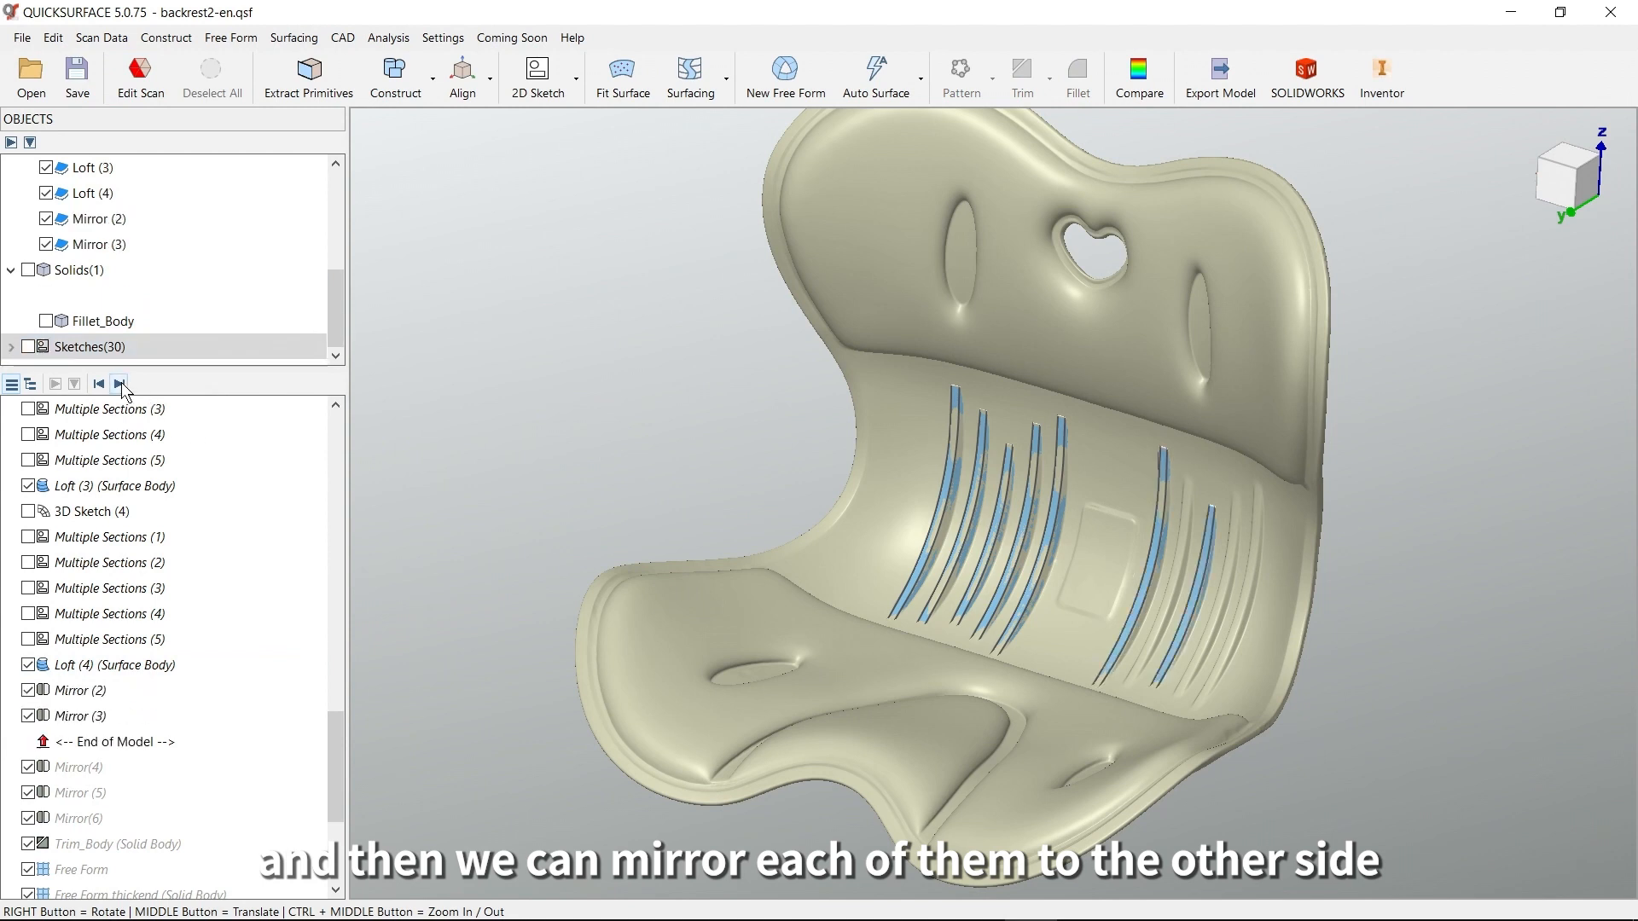
pyautogui.click(119, 384)
pyautogui.click(120, 384)
pyautogui.click(120, 384)
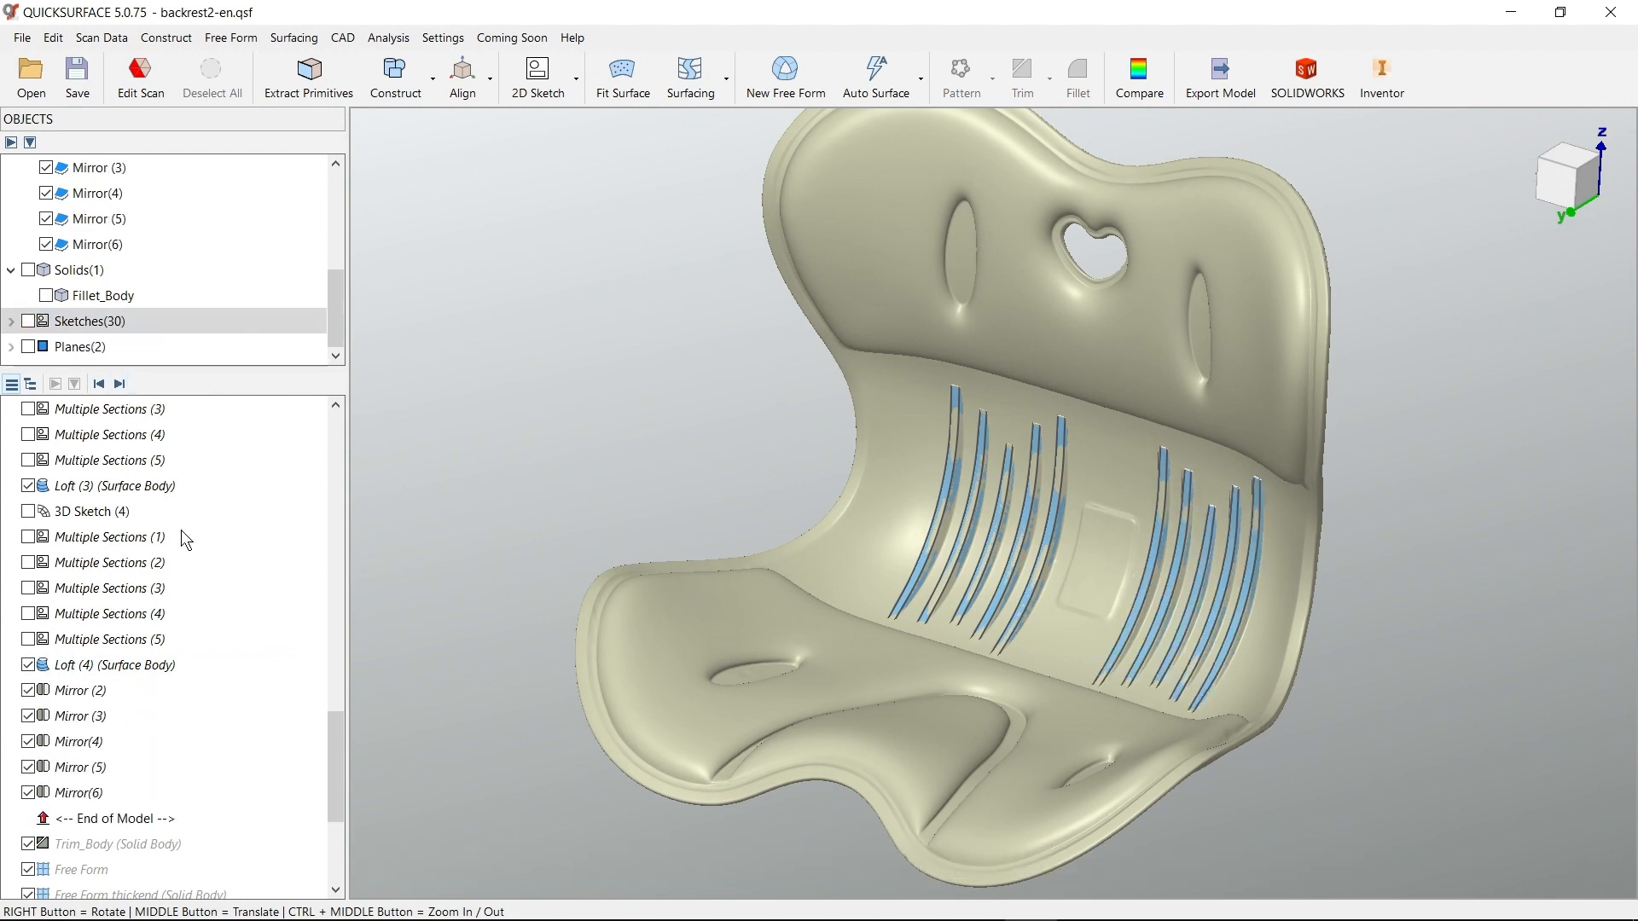
# Advance the model history to include the Trim_Body combining the ribs, and hide that solid body
pyautogui.scroll(-2, 261, 665)
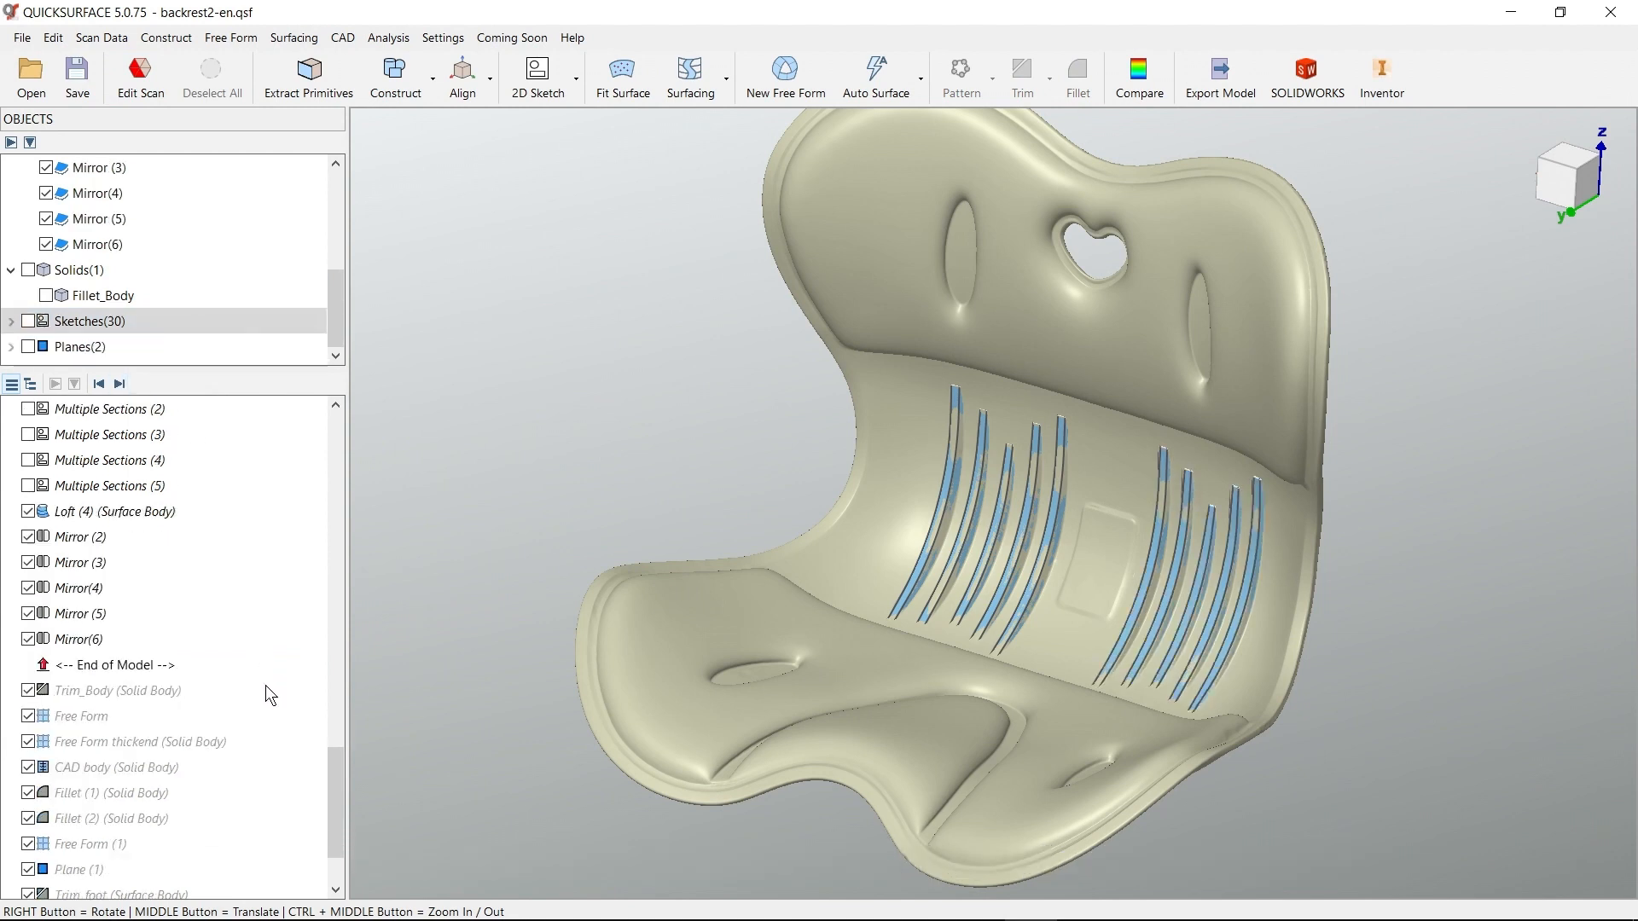
pyautogui.click(123, 384)
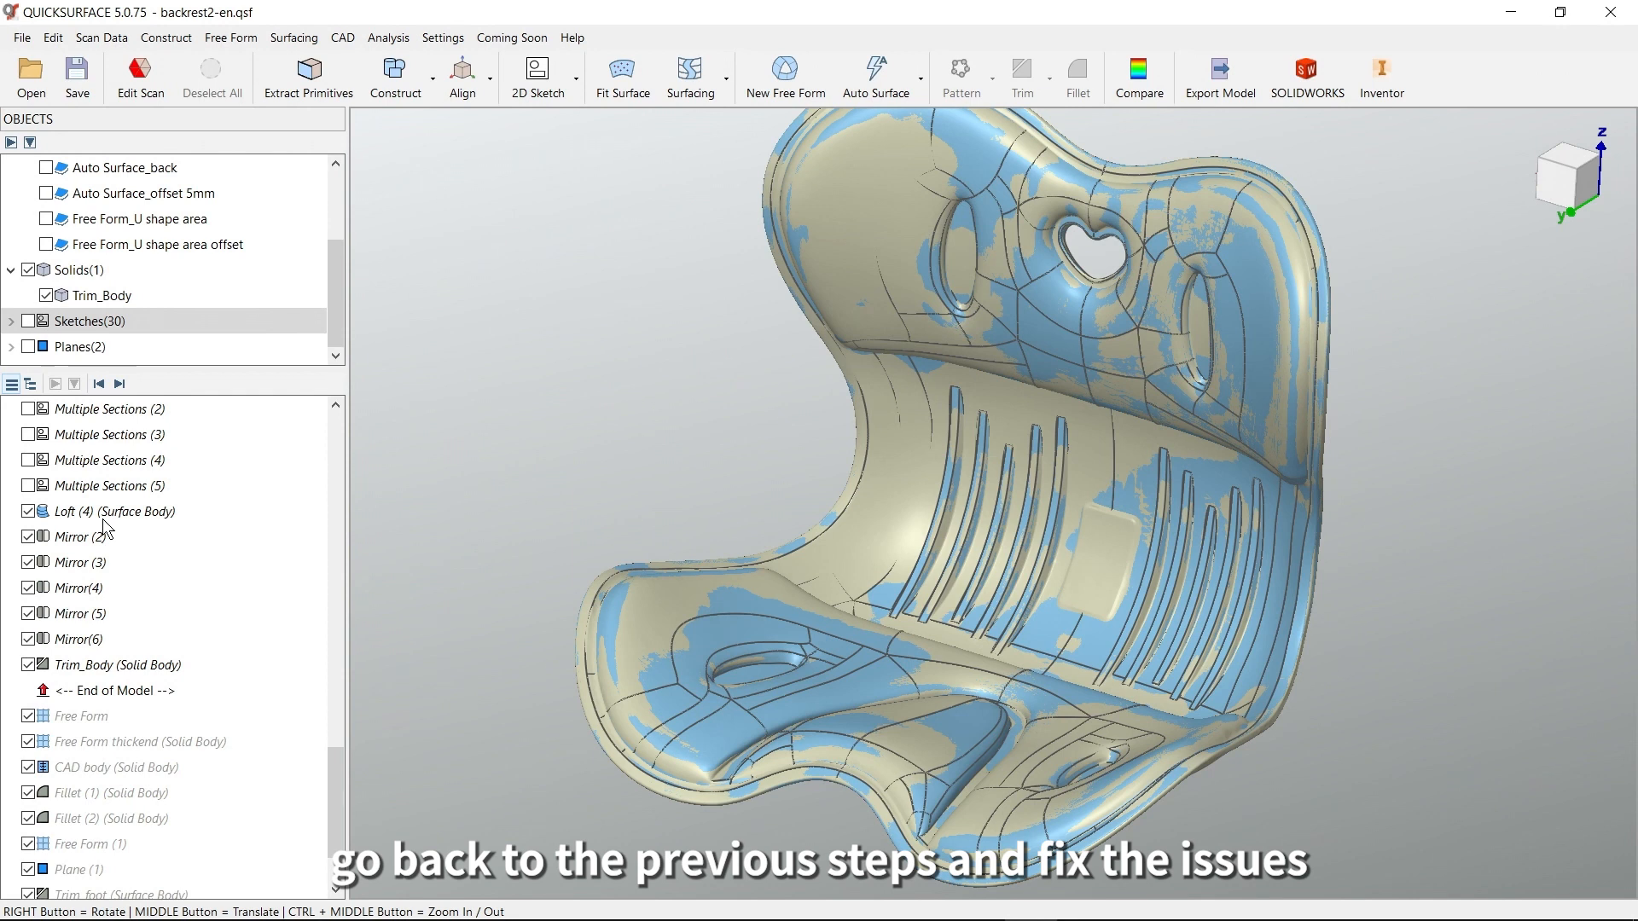
pyautogui.click(28, 664)
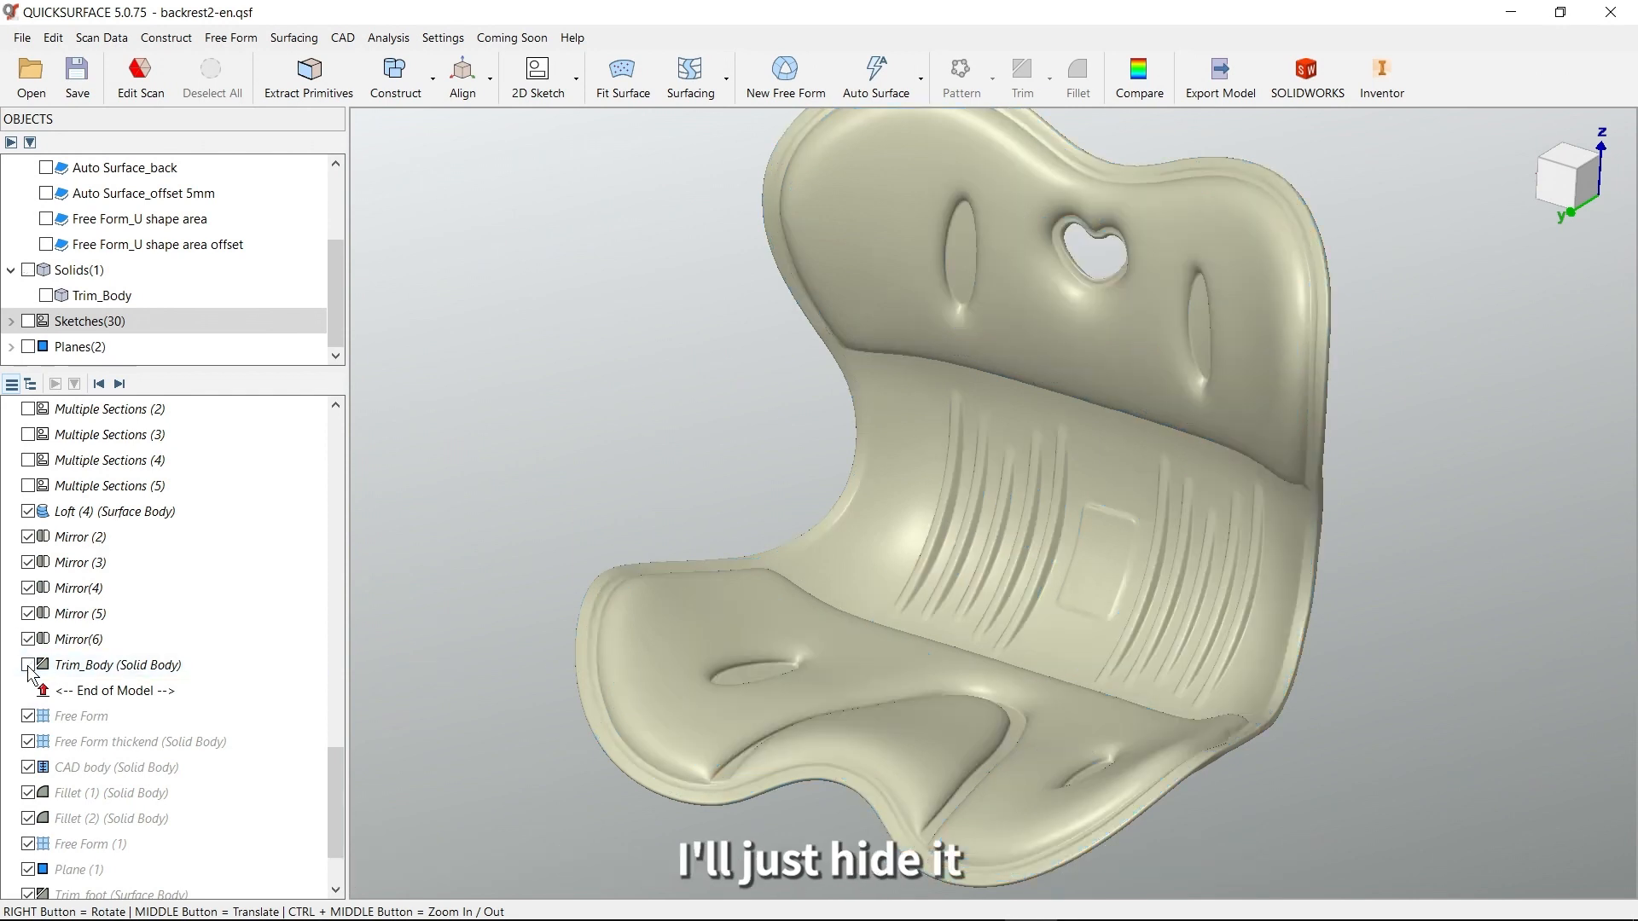
pyautogui.moveTo(866, 674); pyautogui.dragTo(859, 632, button='middle')
pyautogui.moveTo(1000, 591); pyautogui.dragTo(1060, 710, button='right')
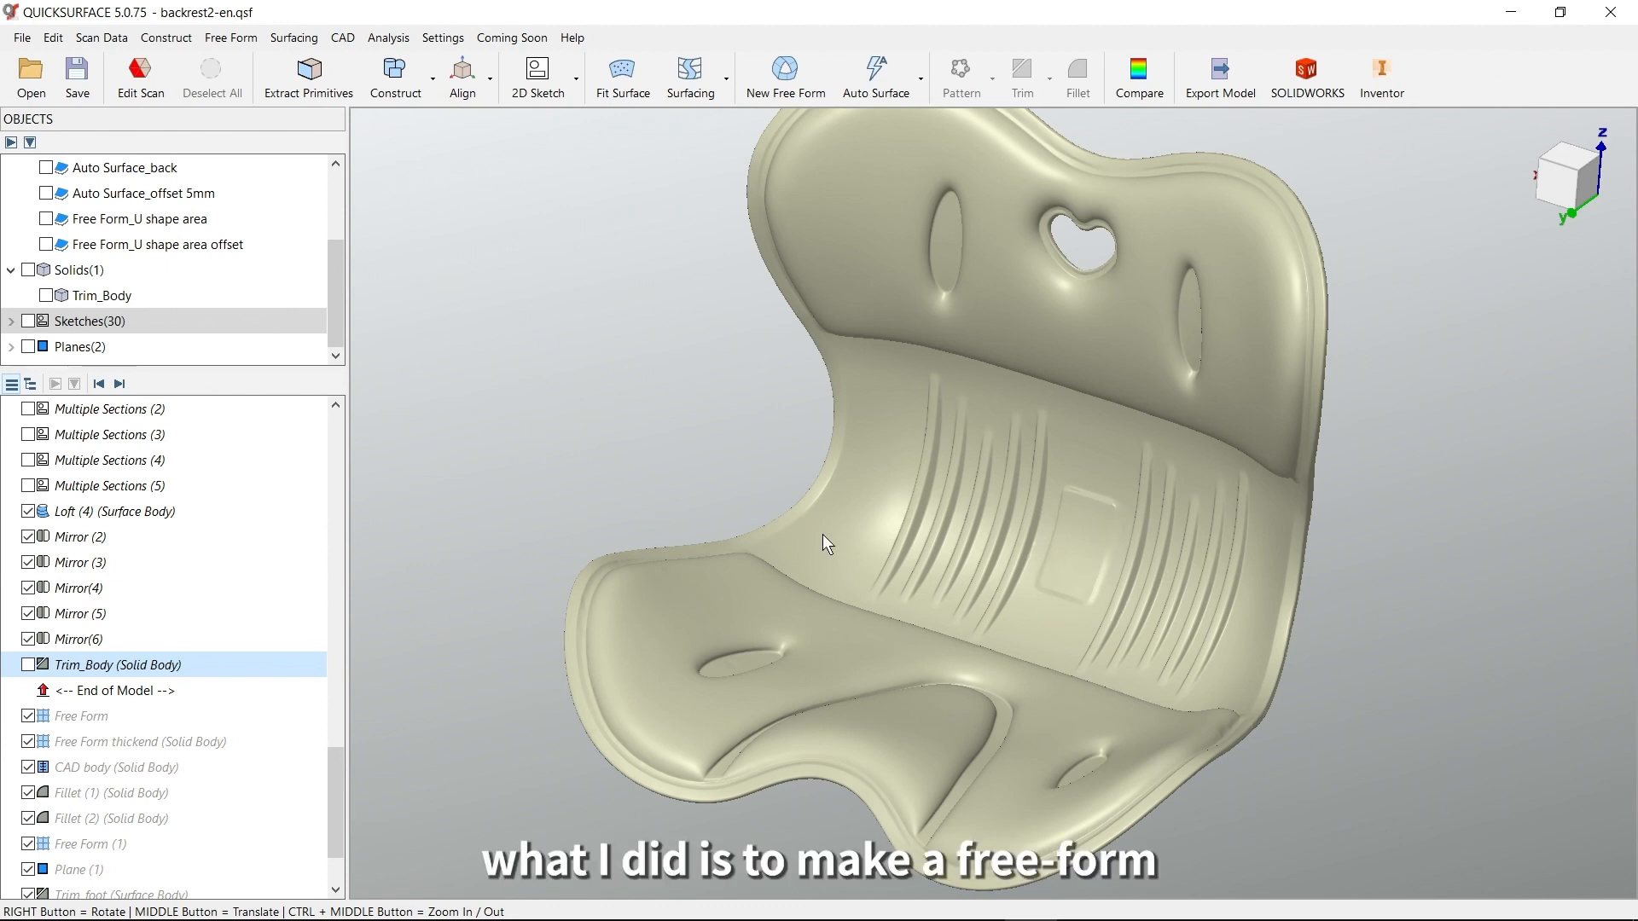
# Advance the model history to include Free Form and Free Form thickend, and inspect the thickened patch between the ribs and the Thicken Free Form command
pyautogui.click(119, 385)
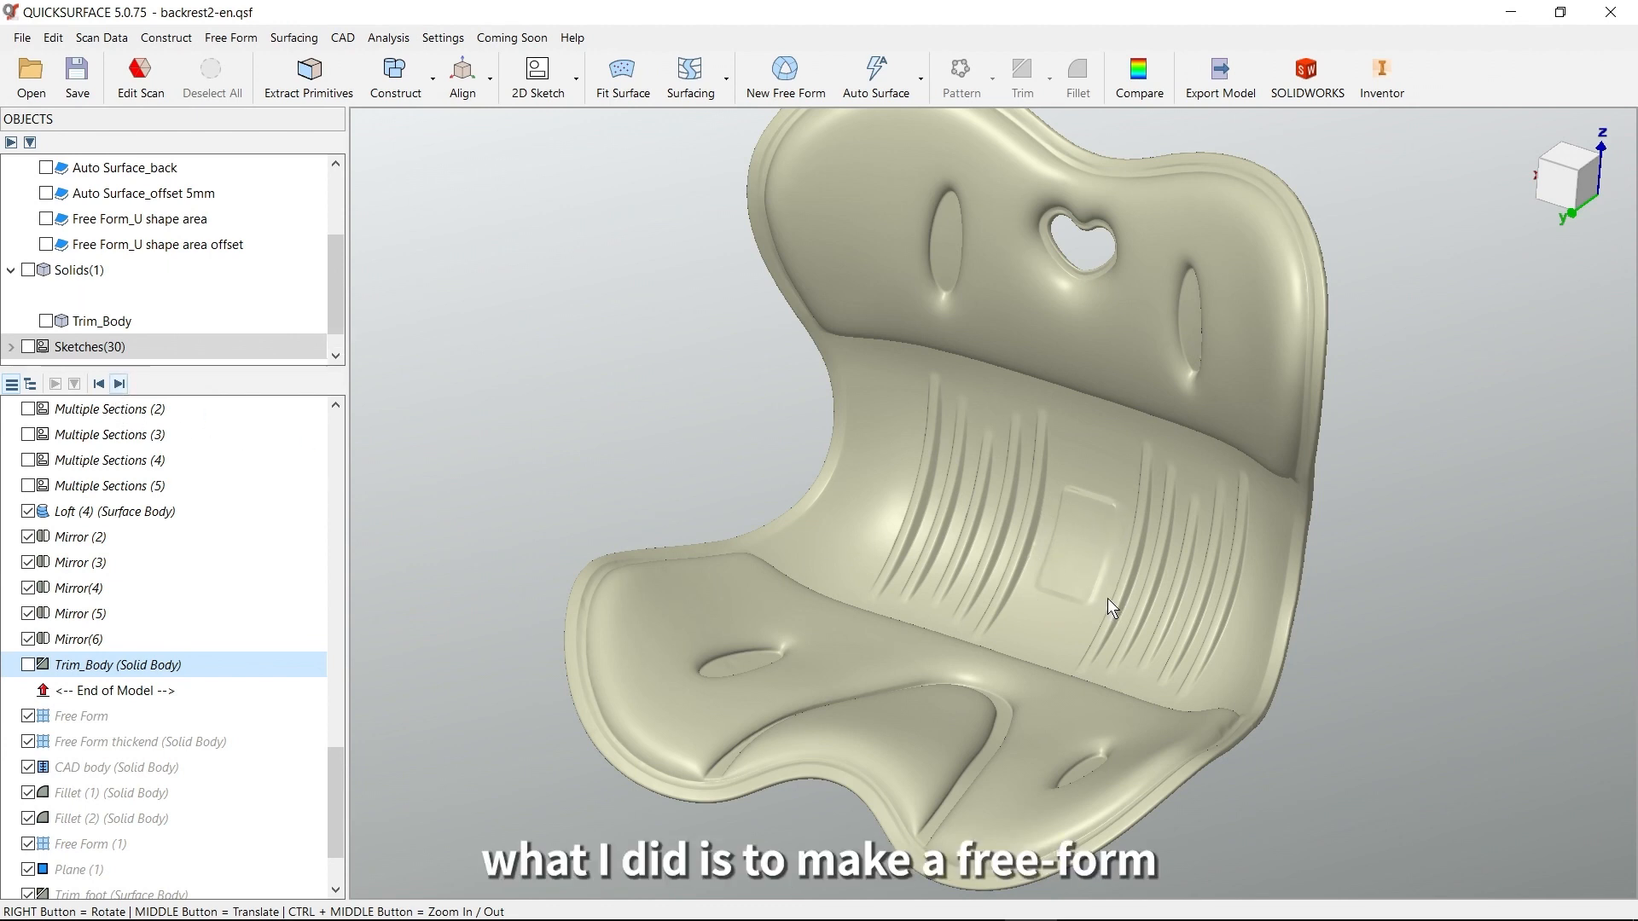
pyautogui.scroll(5, 1090, 570)
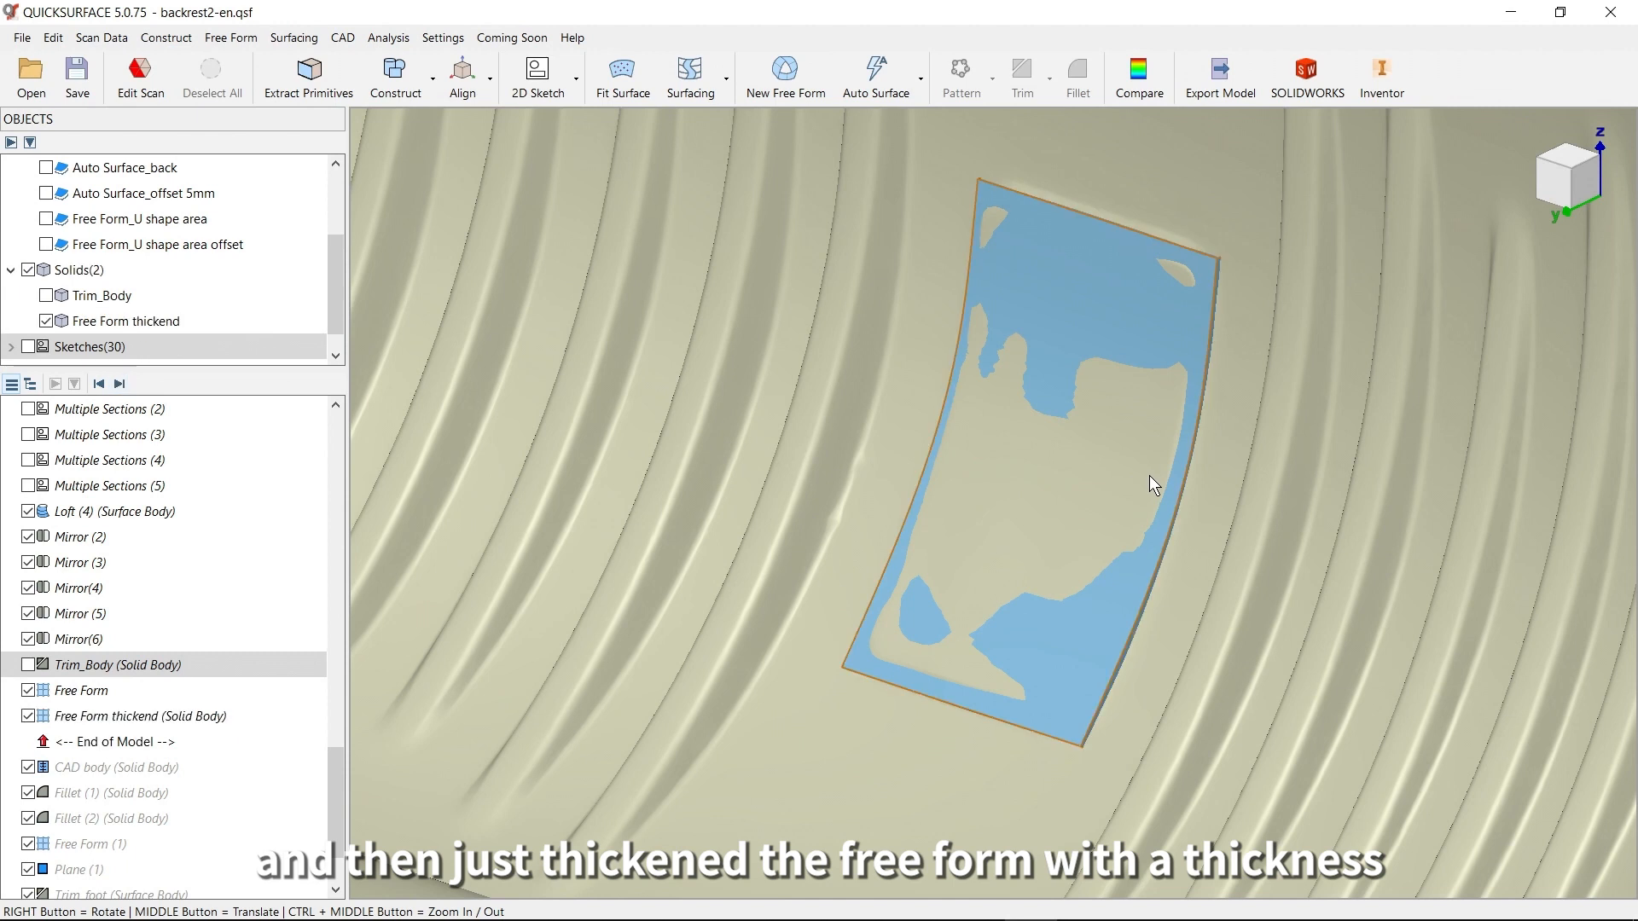
pyautogui.moveTo(1149, 474); pyautogui.dragTo(1182, 509, button='right')
pyautogui.scroll(3, 1182, 508)
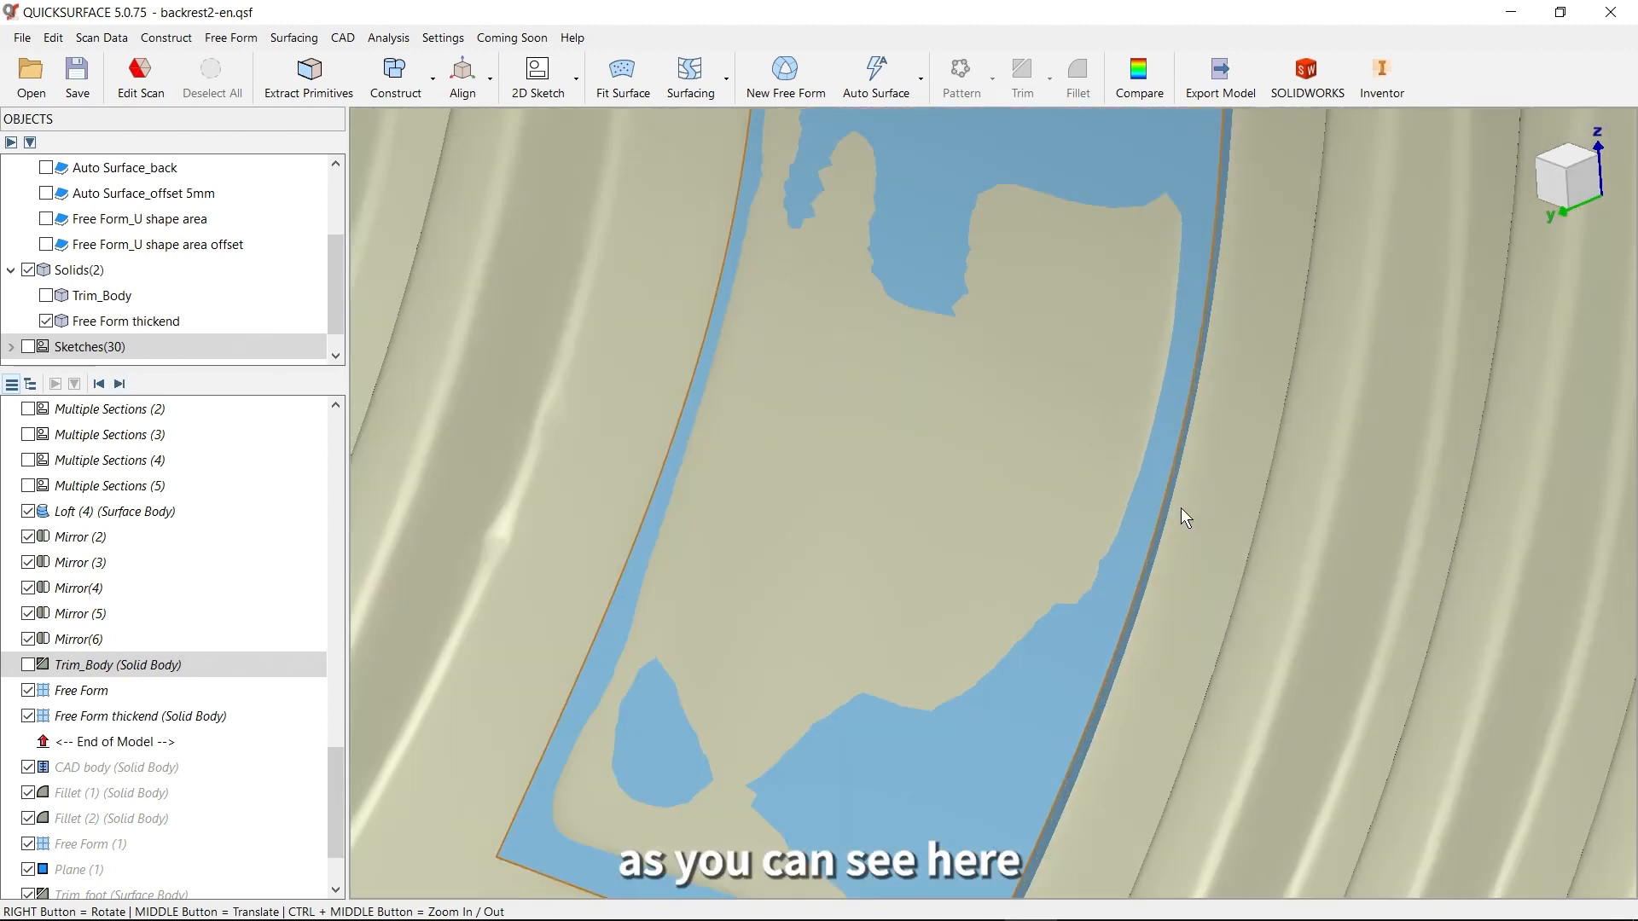
pyautogui.moveTo(1155, 296); pyautogui.dragTo(1032, 666, button='middle')
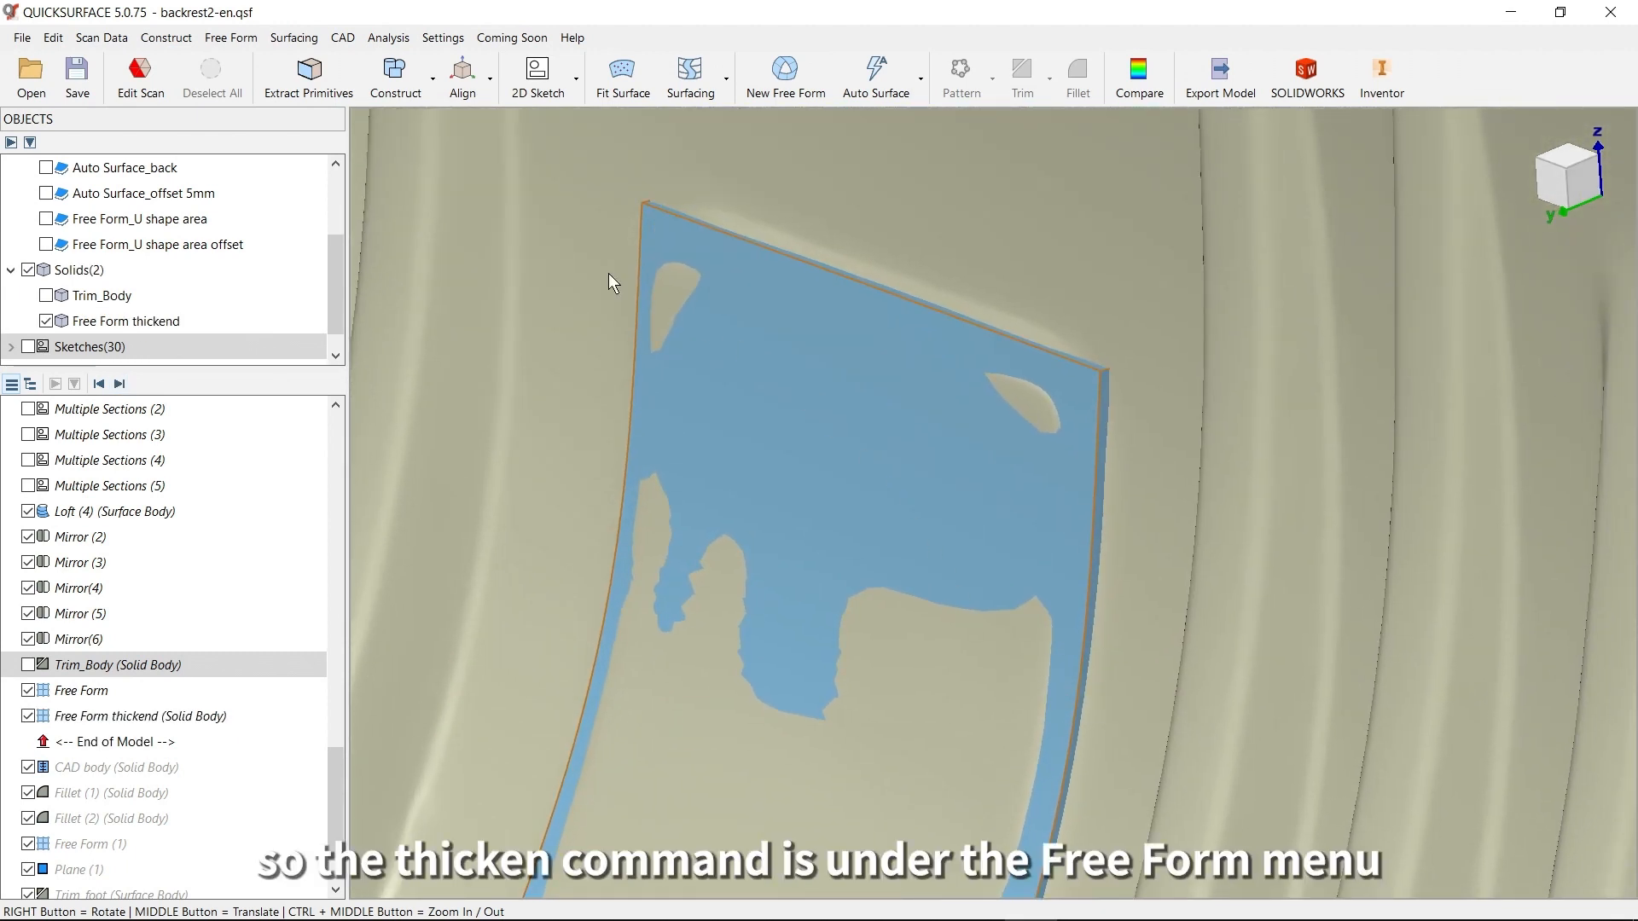
pyautogui.click(216, 42)
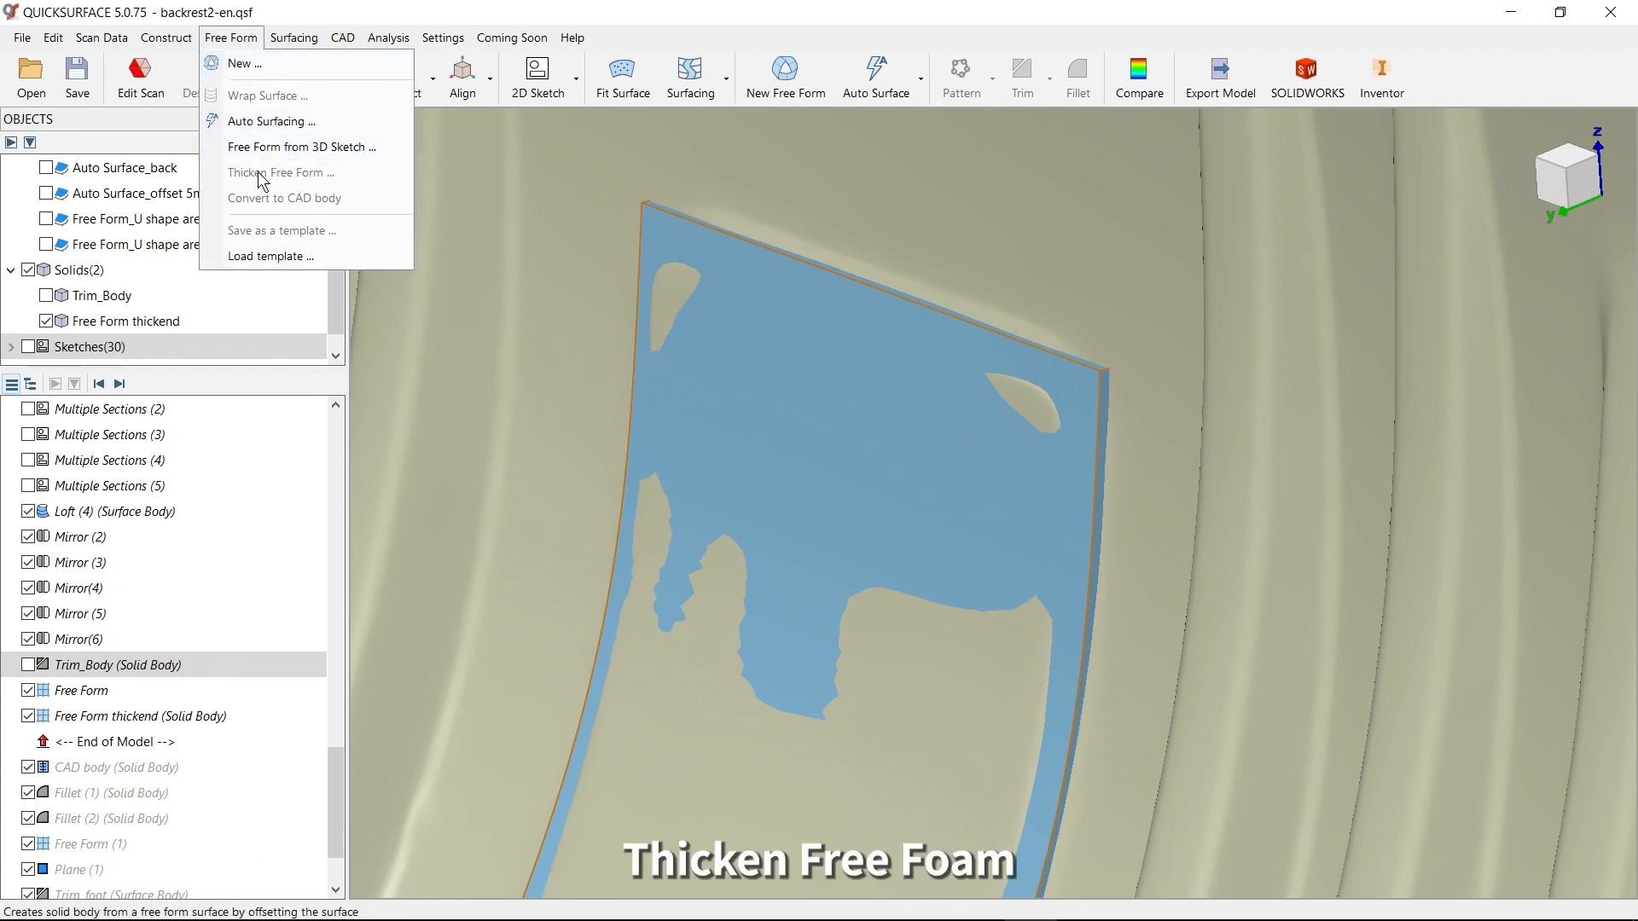
pyautogui.click(684, 333)
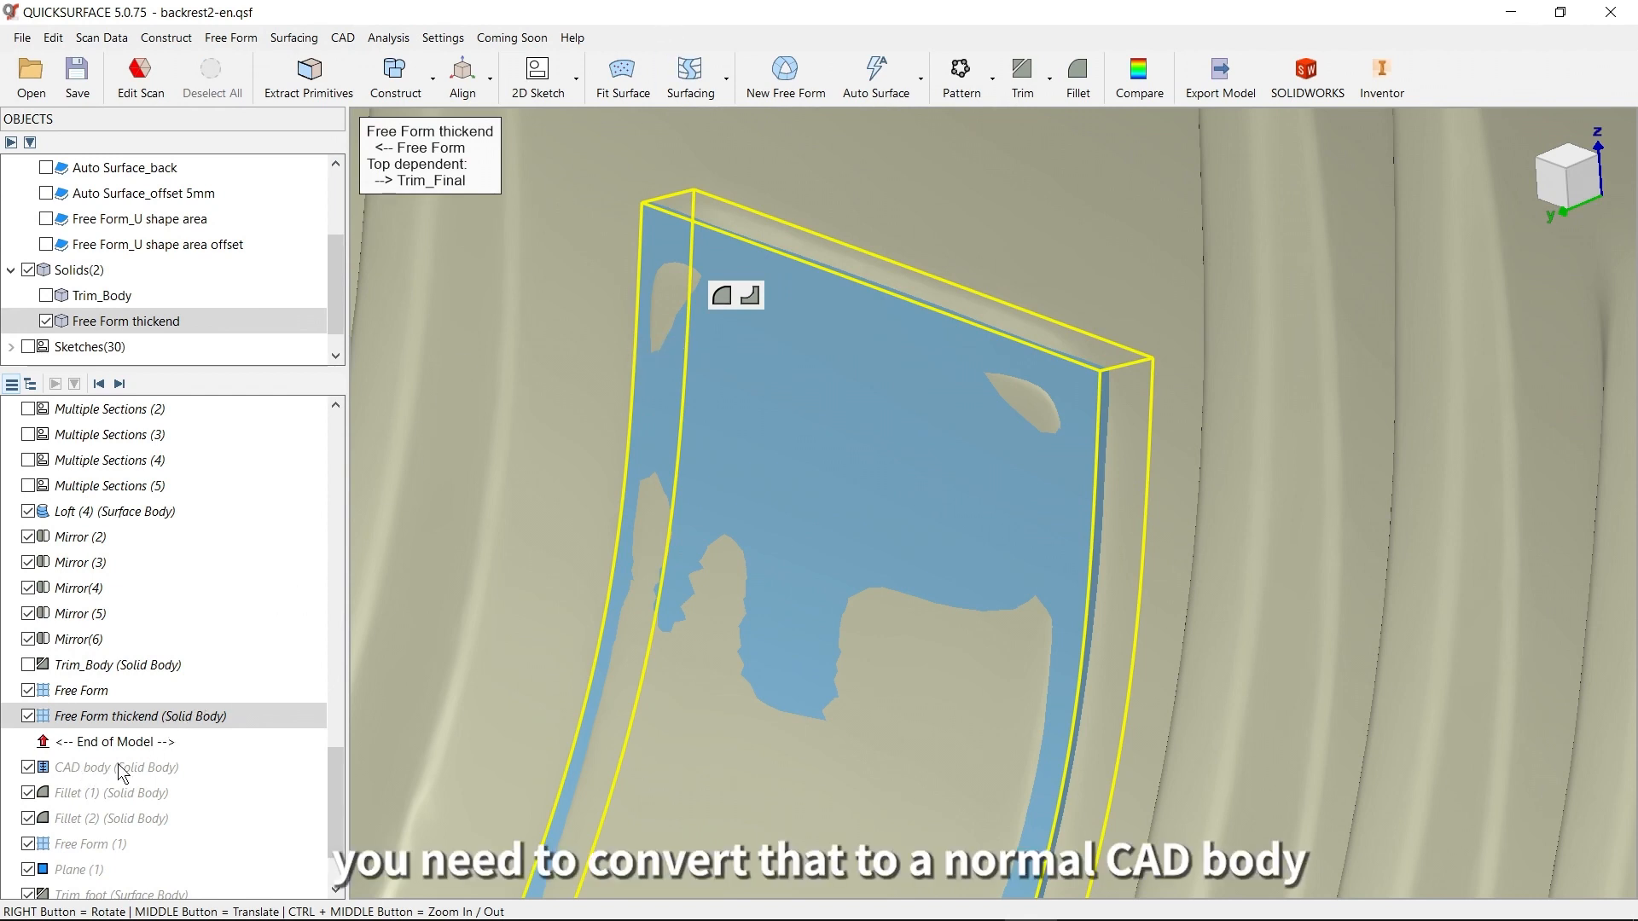
# Advance the model history to include the CAD body conversion, Fillet (1) and Fillet (2), and inspect the patch's rounded corners
pyautogui.click(119, 384)
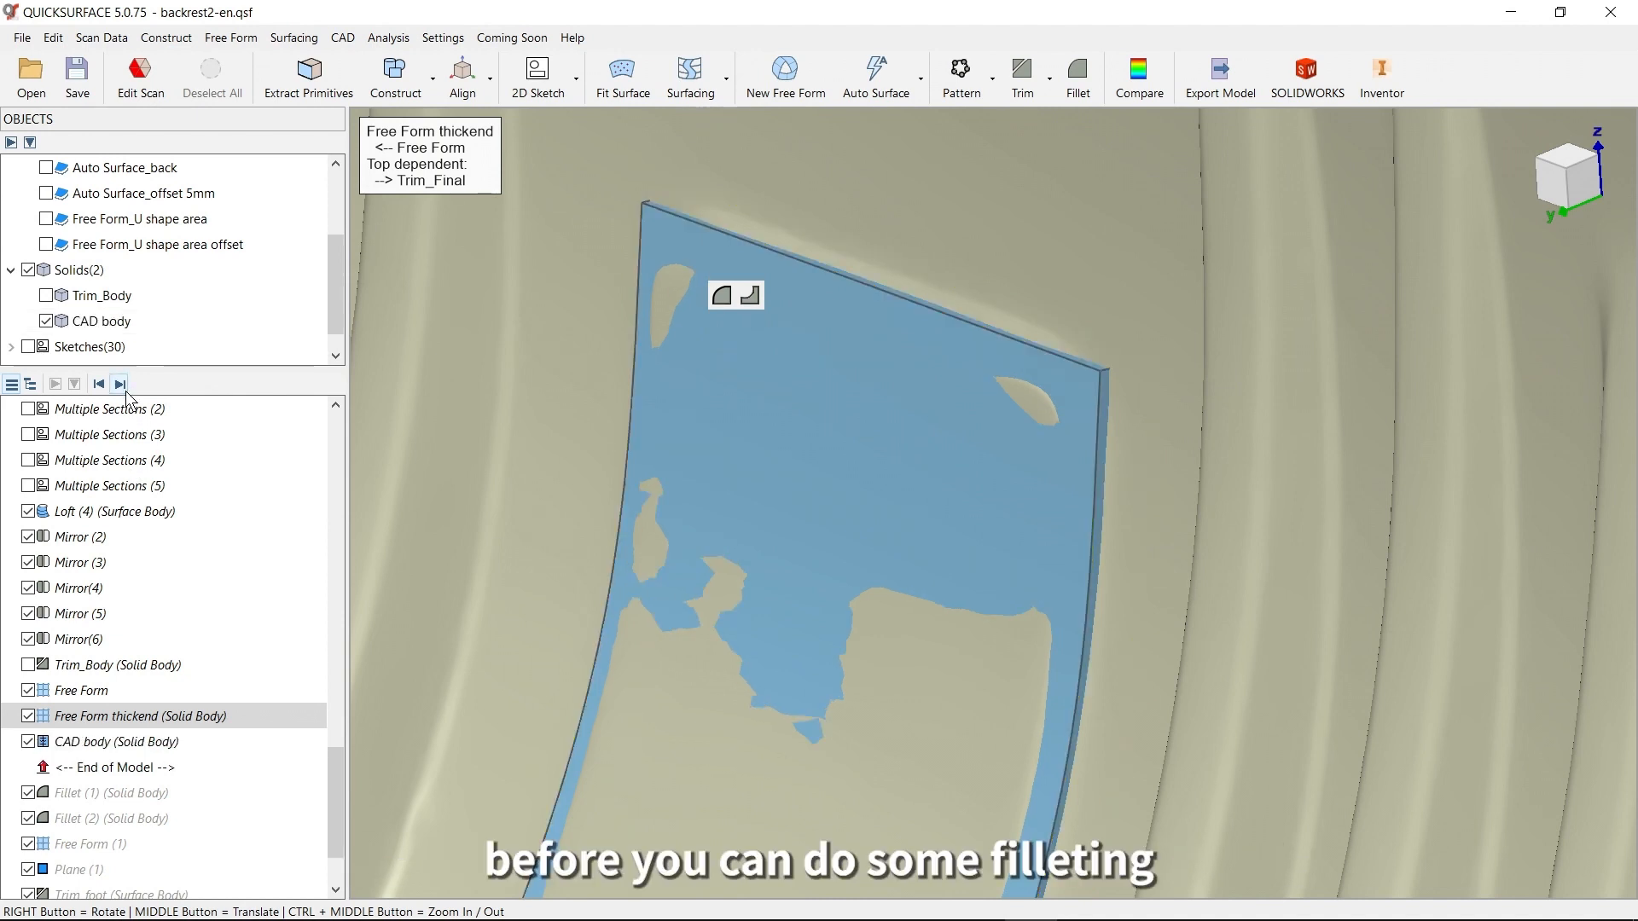
pyautogui.click(119, 384)
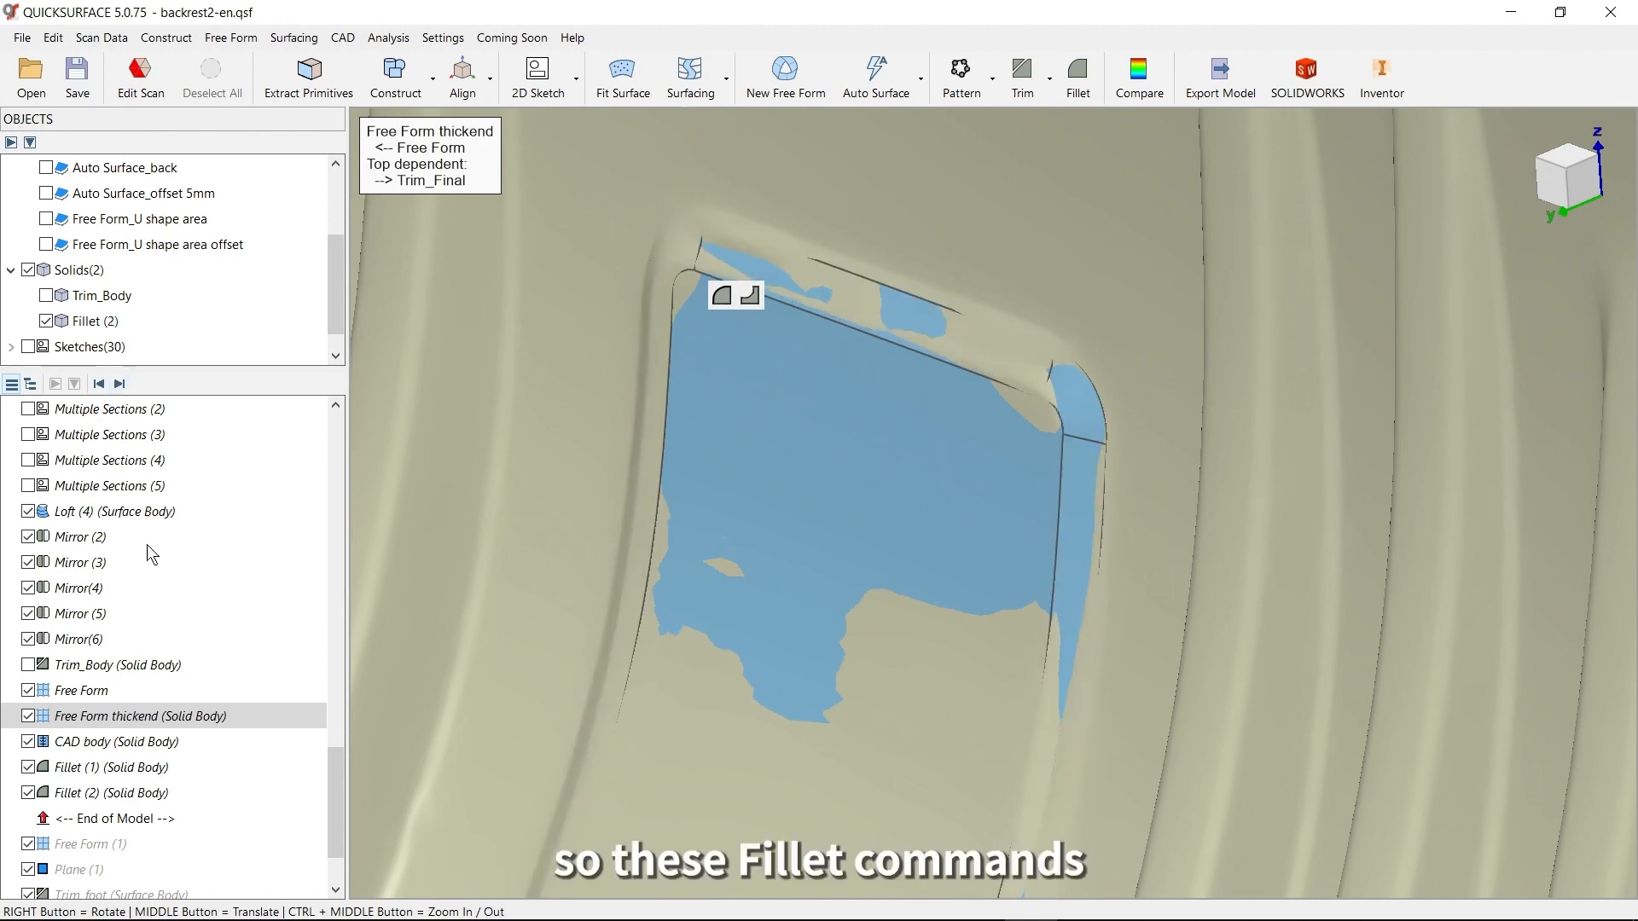
pyautogui.moveTo(896, 603); pyautogui.dragTo(956, 435, button='middle')
pyautogui.moveTo(1050, 462); pyautogui.dragTo(1124, 430, button='right')
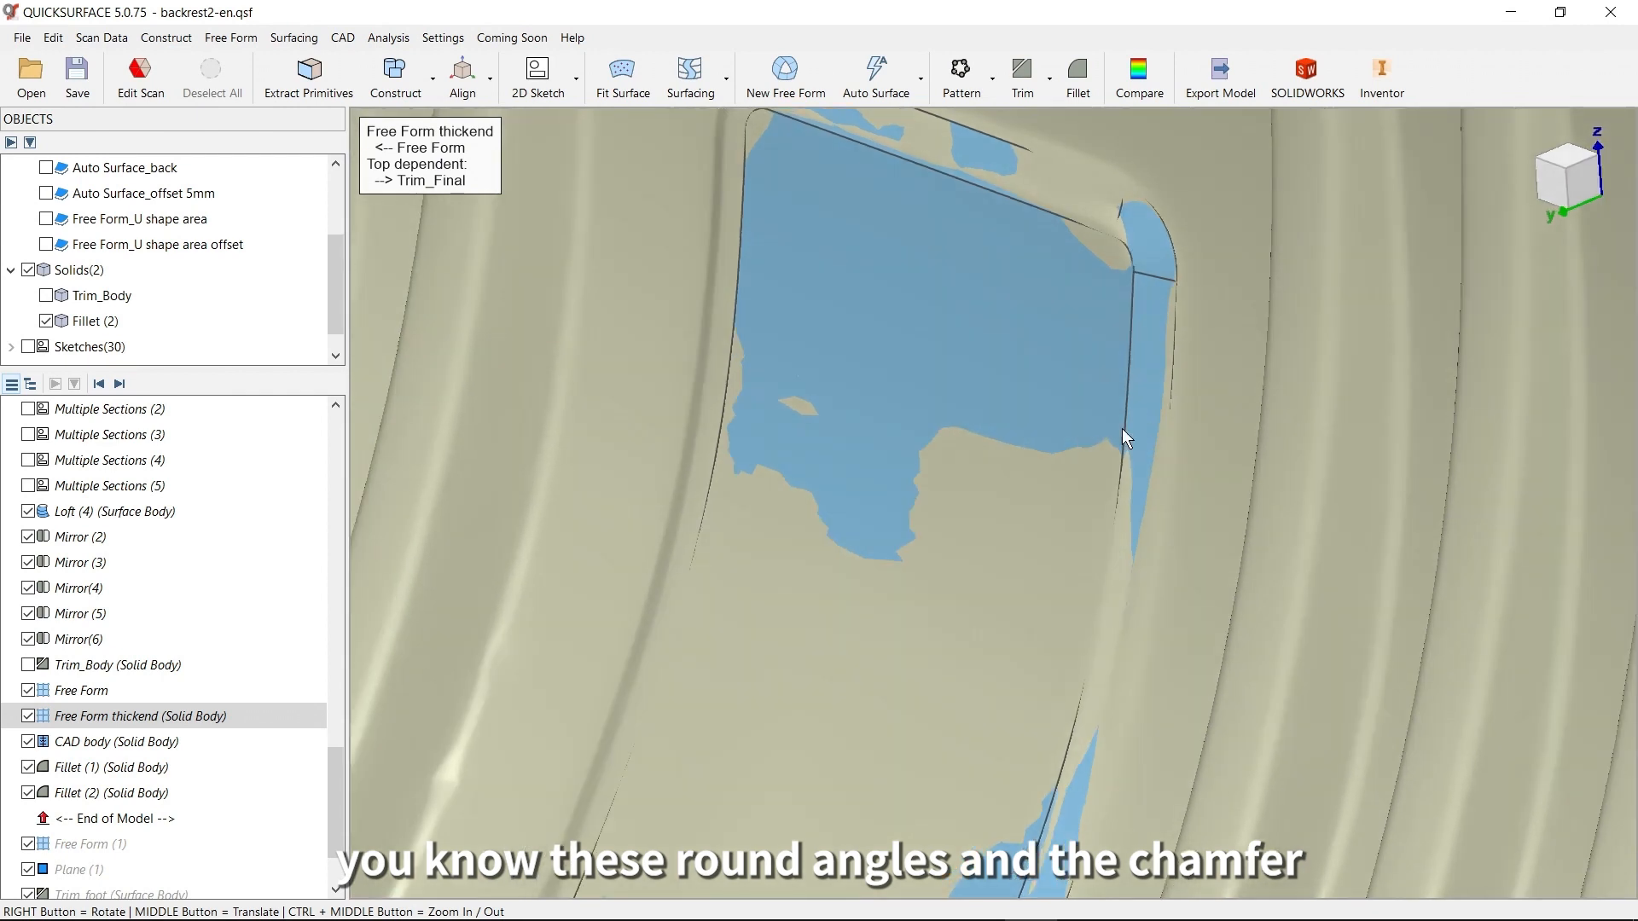
# Compare the filleted central patch with the scan mesh at a 0.5 mm tolerance, and close the comparison
pyautogui.moveTo(1020, 619); pyautogui.dragTo(1109, 525, button='middle')
pyautogui.scroll(-3, 1108, 539)
pyautogui.moveTo(1042, 585); pyautogui.dragTo(945, 435, button='middle')
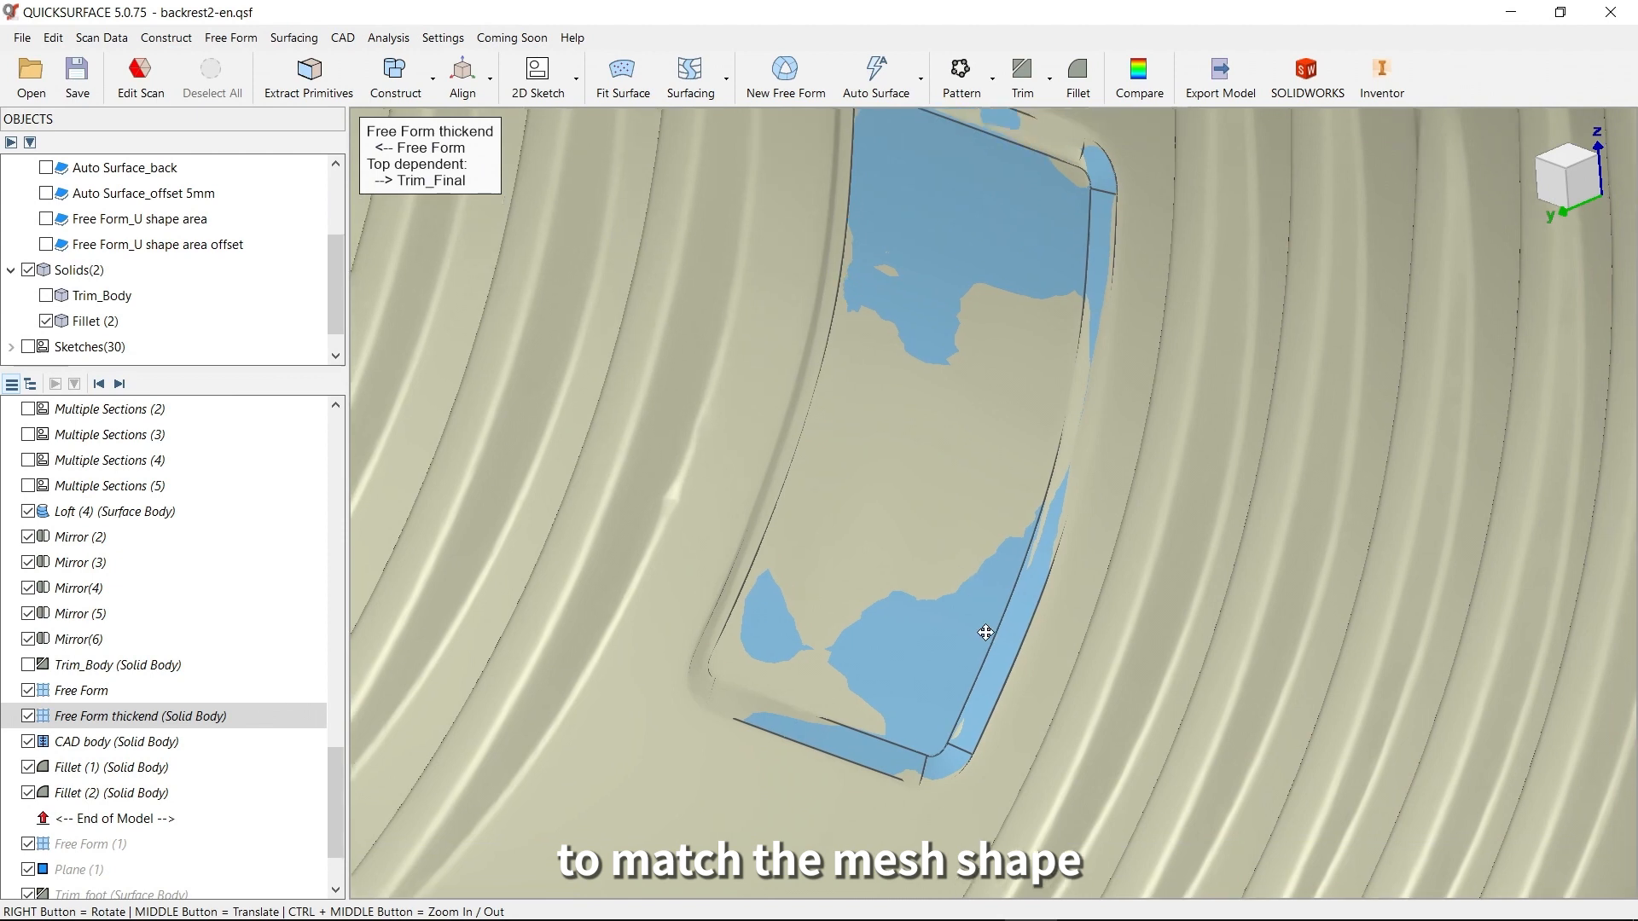
pyautogui.click(1150, 98)
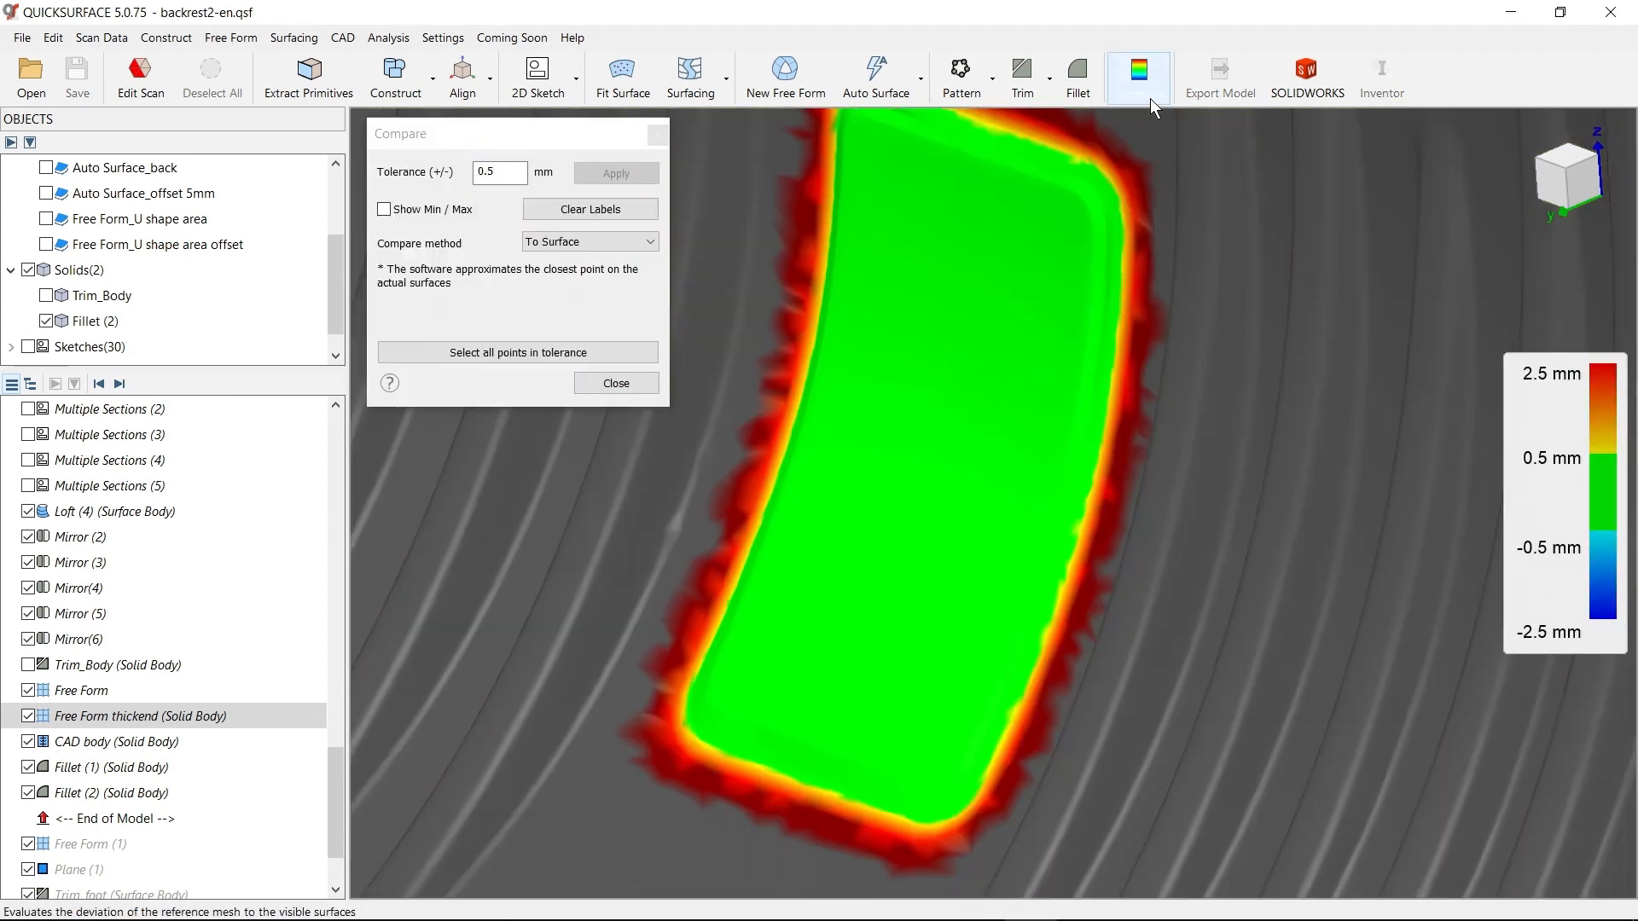
pyautogui.click(614, 382)
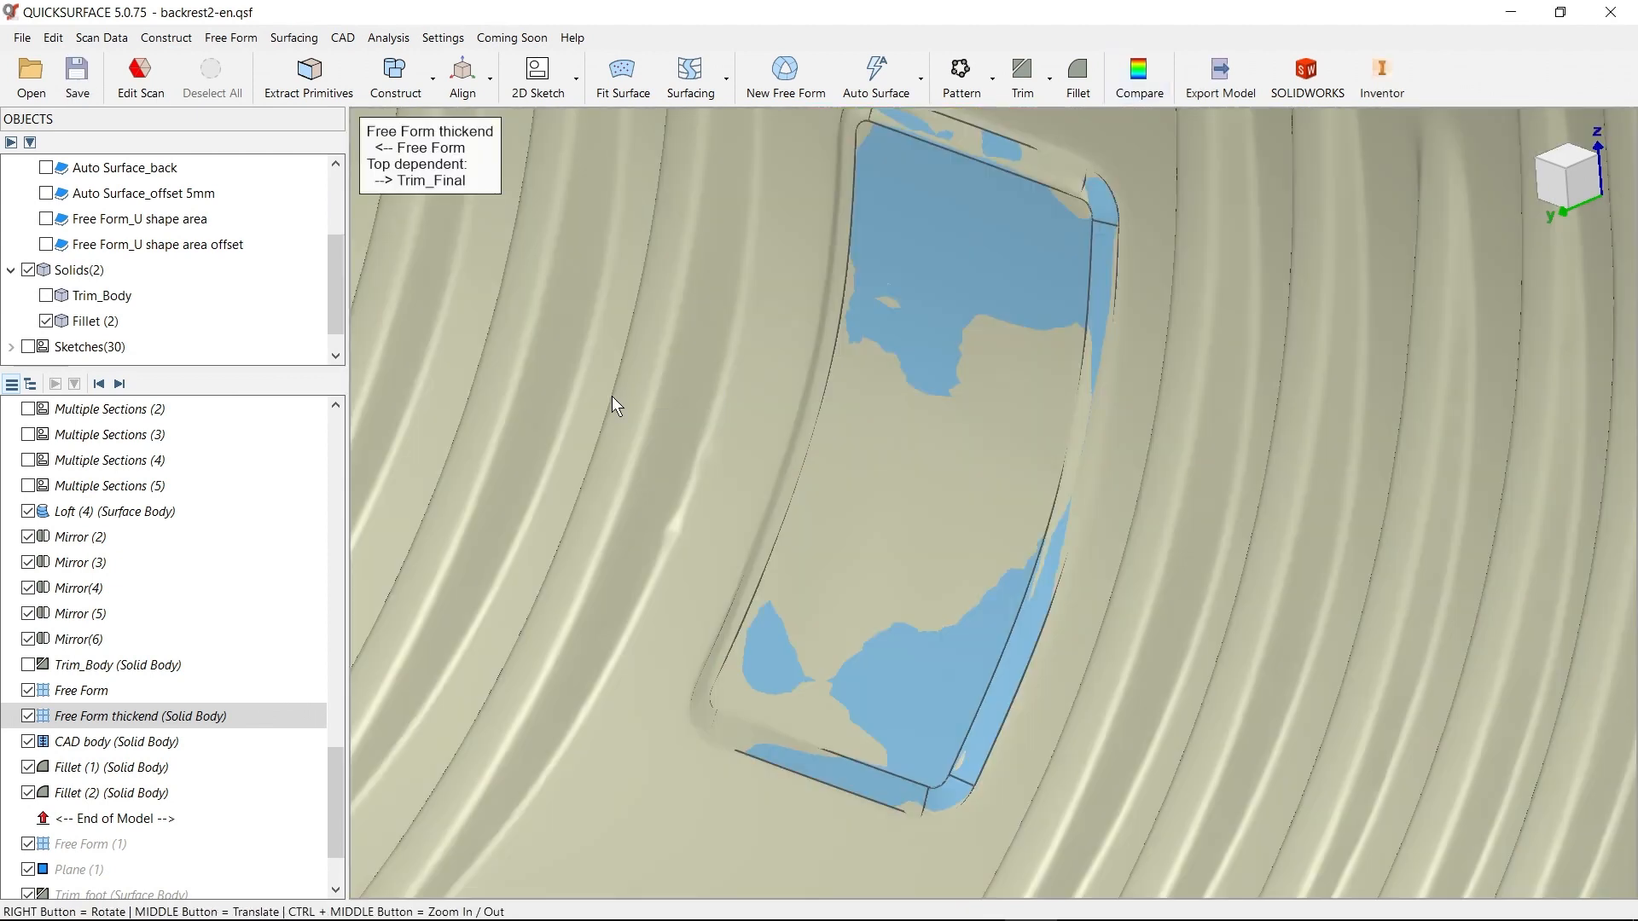
# Advance the model history to include Free Form (1), and inspect the basic foot surface on the backrest's underside
pyautogui.scroll(-5, 741, 619)
pyautogui.moveTo(754, 638); pyautogui.dragTo(1119, 534, button='right')
pyautogui.scroll(-3, 914, 620)
pyautogui.moveTo(1133, 454); pyautogui.dragTo(1092, 398, button='middle')
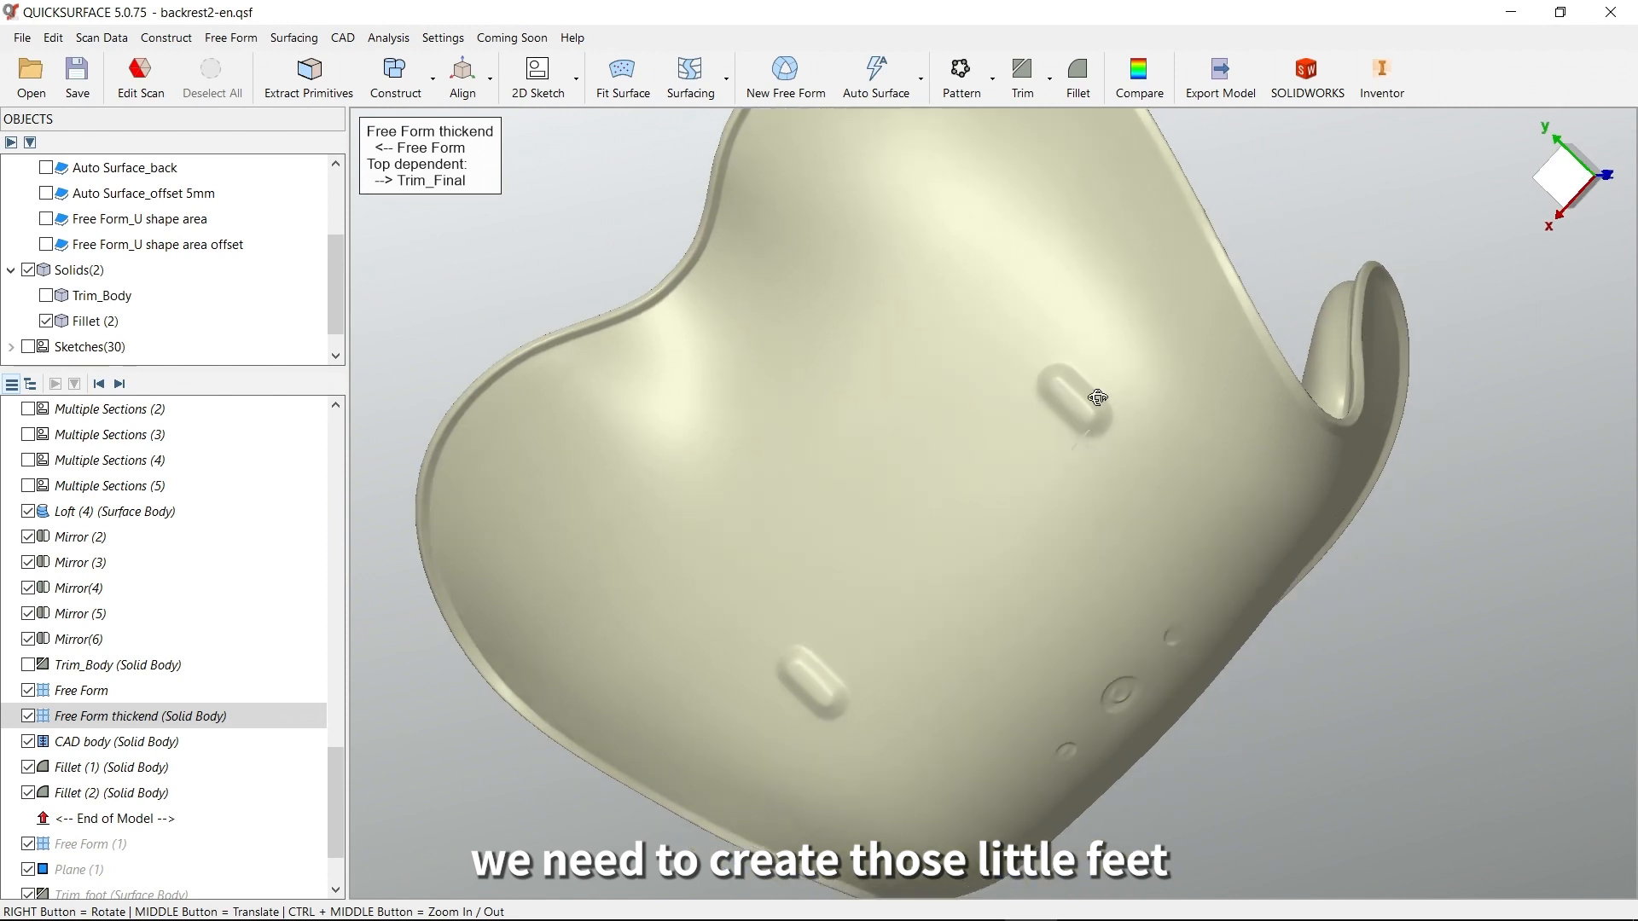
pyautogui.moveTo(1092, 398); pyautogui.dragTo(1087, 433, button='right')
pyautogui.scroll(3, 1086, 433)
pyautogui.moveTo(1086, 434); pyautogui.dragTo(1113, 402, button='middle')
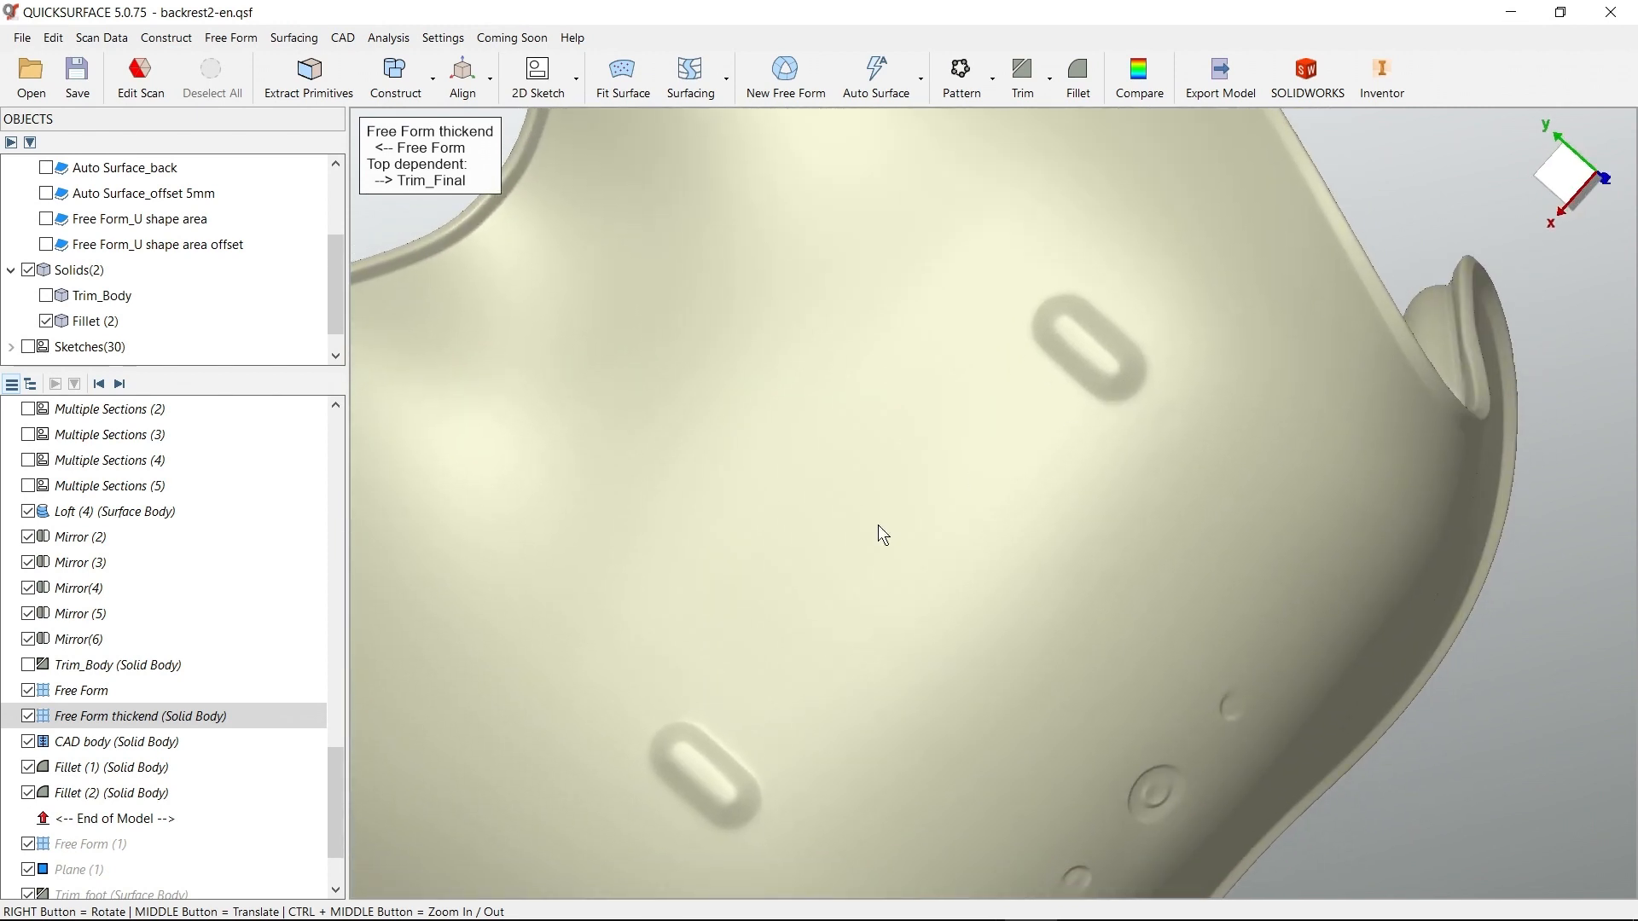
pyautogui.click(119, 384)
pyautogui.moveTo(1029, 428); pyautogui.dragTo(891, 553, button='middle')
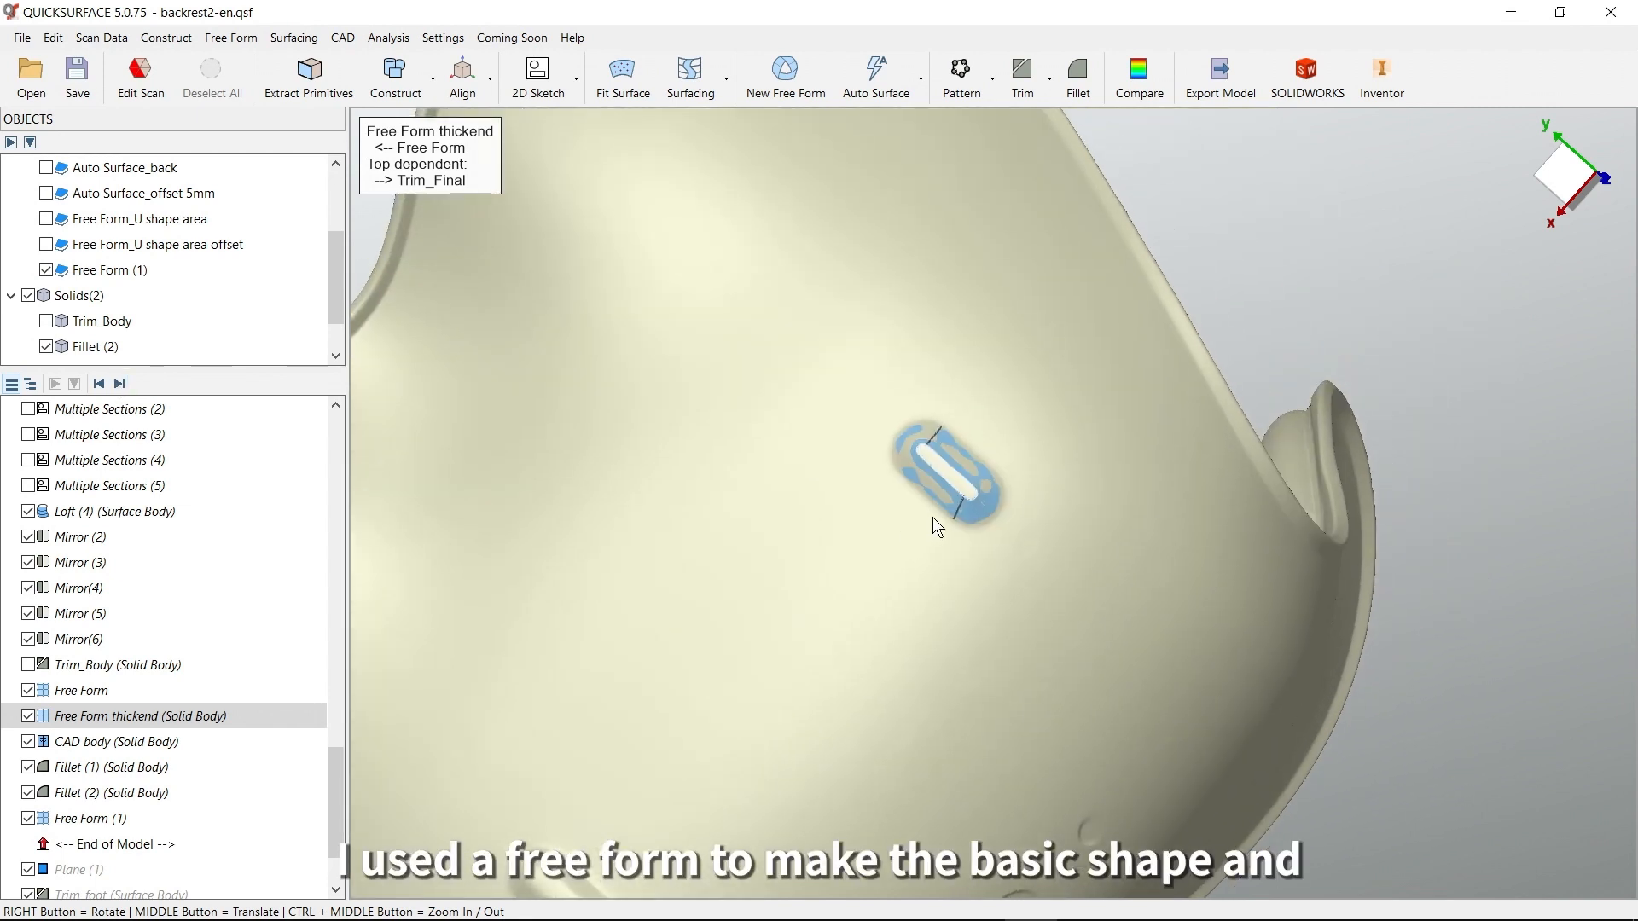
pyautogui.scroll(5, 948, 501)
pyautogui.moveTo(950, 503); pyautogui.dragTo(921, 581, button='middle')
pyautogui.moveTo(934, 604); pyautogui.dragTo(944, 469, button='right')
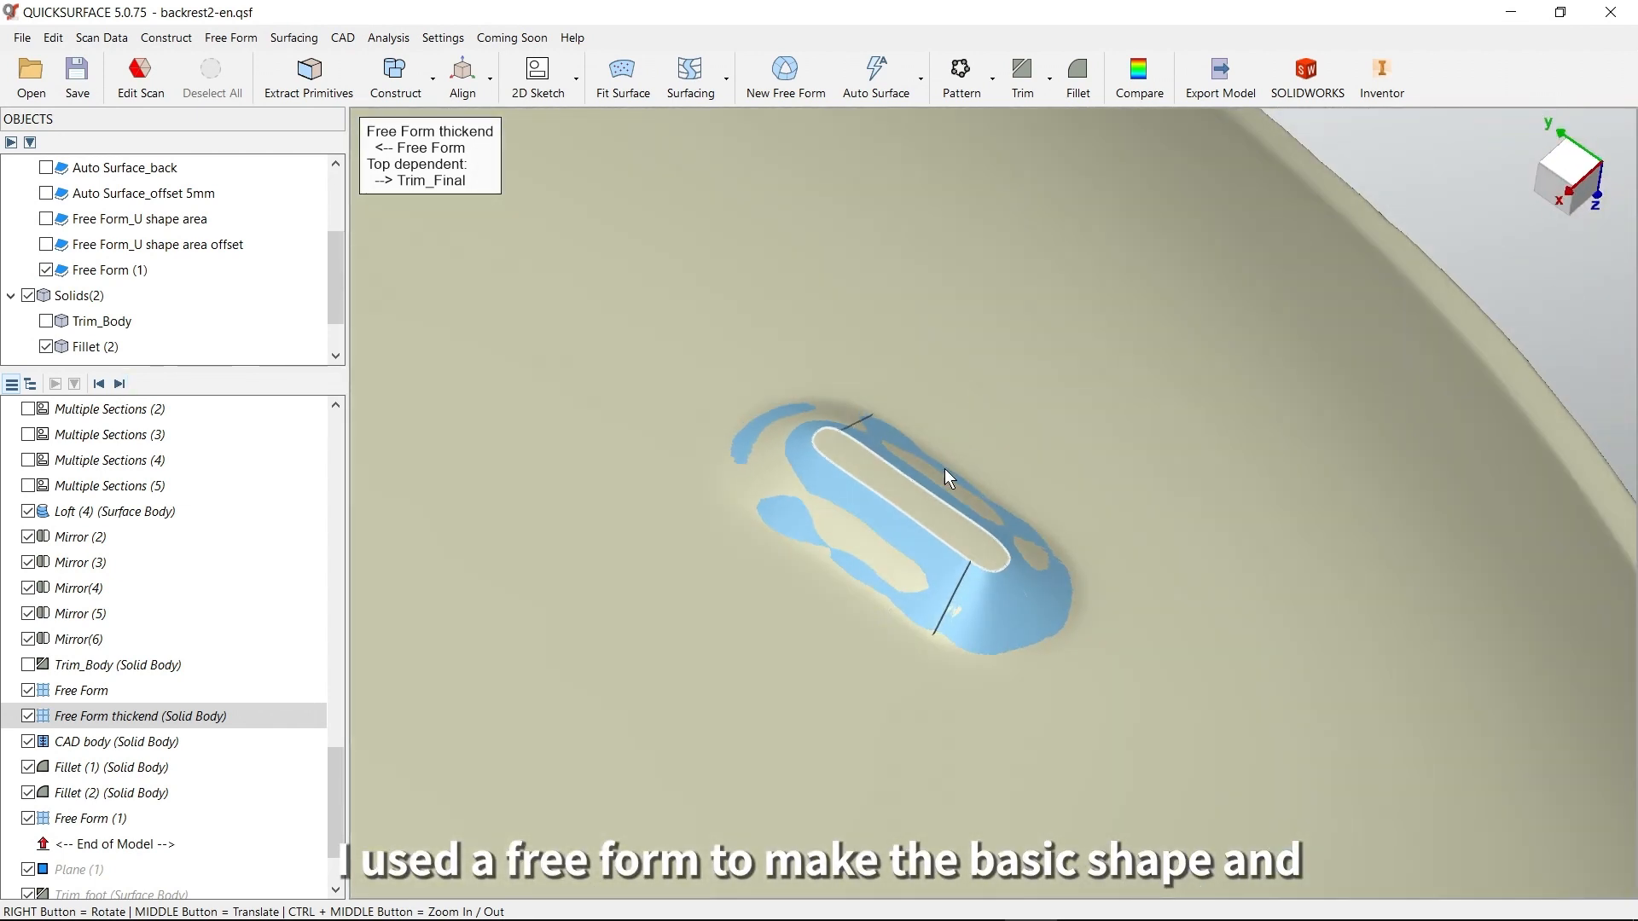
# Advance the model history through Plane (1) and Trim_foot to Mirror (7), which places the trimmed foot on the other side
pyautogui.click(119, 384)
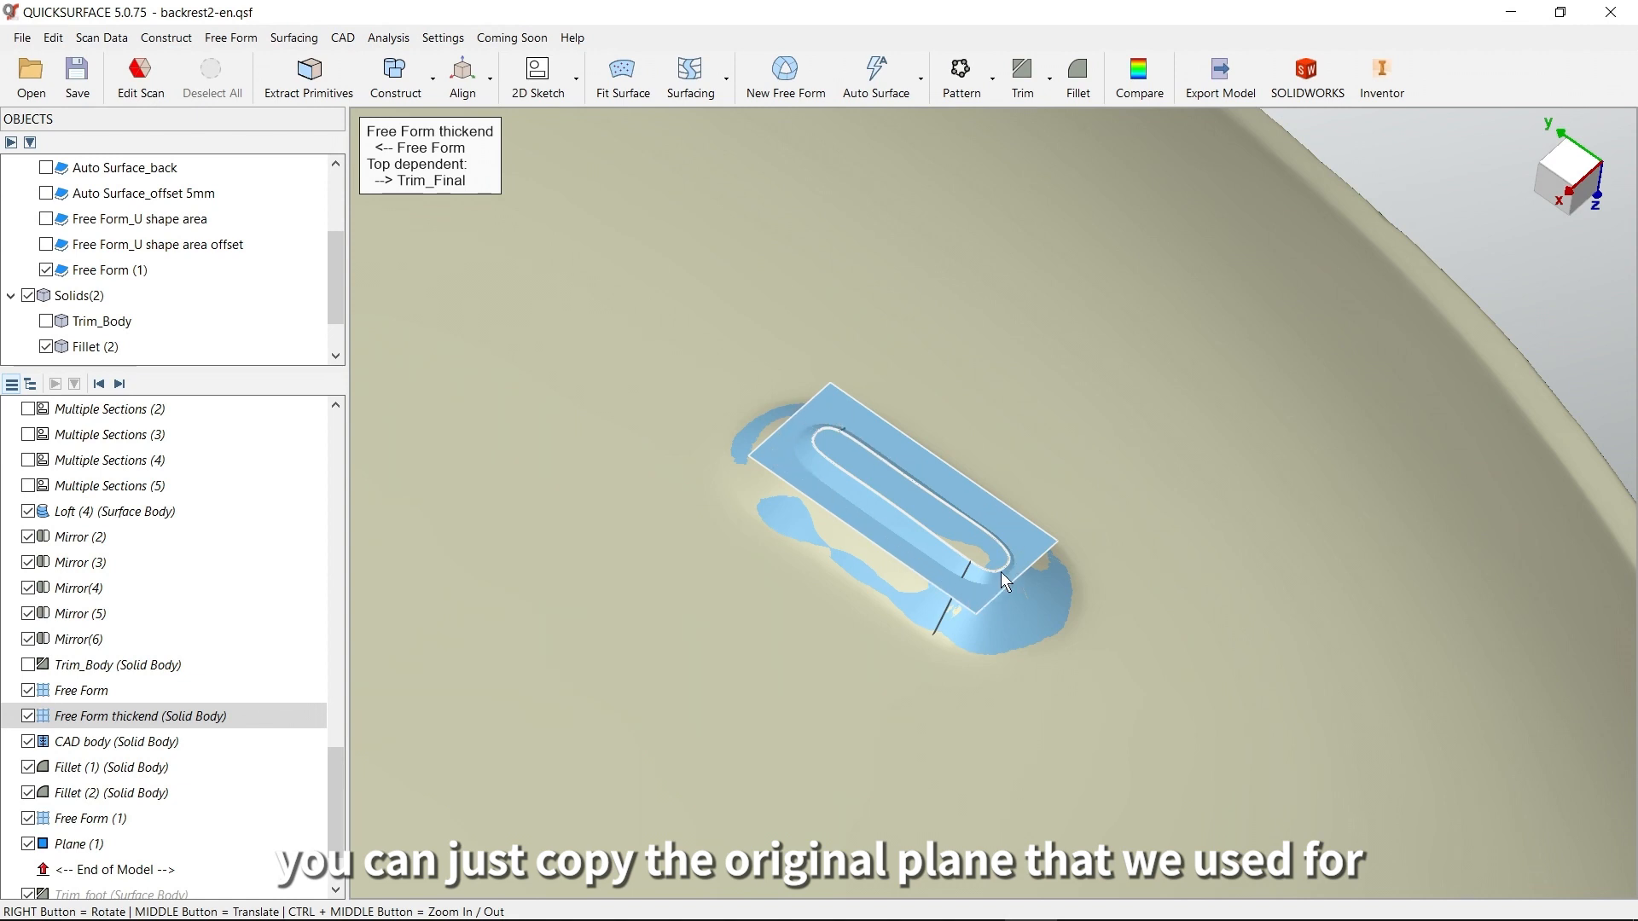
pyautogui.click(120, 384)
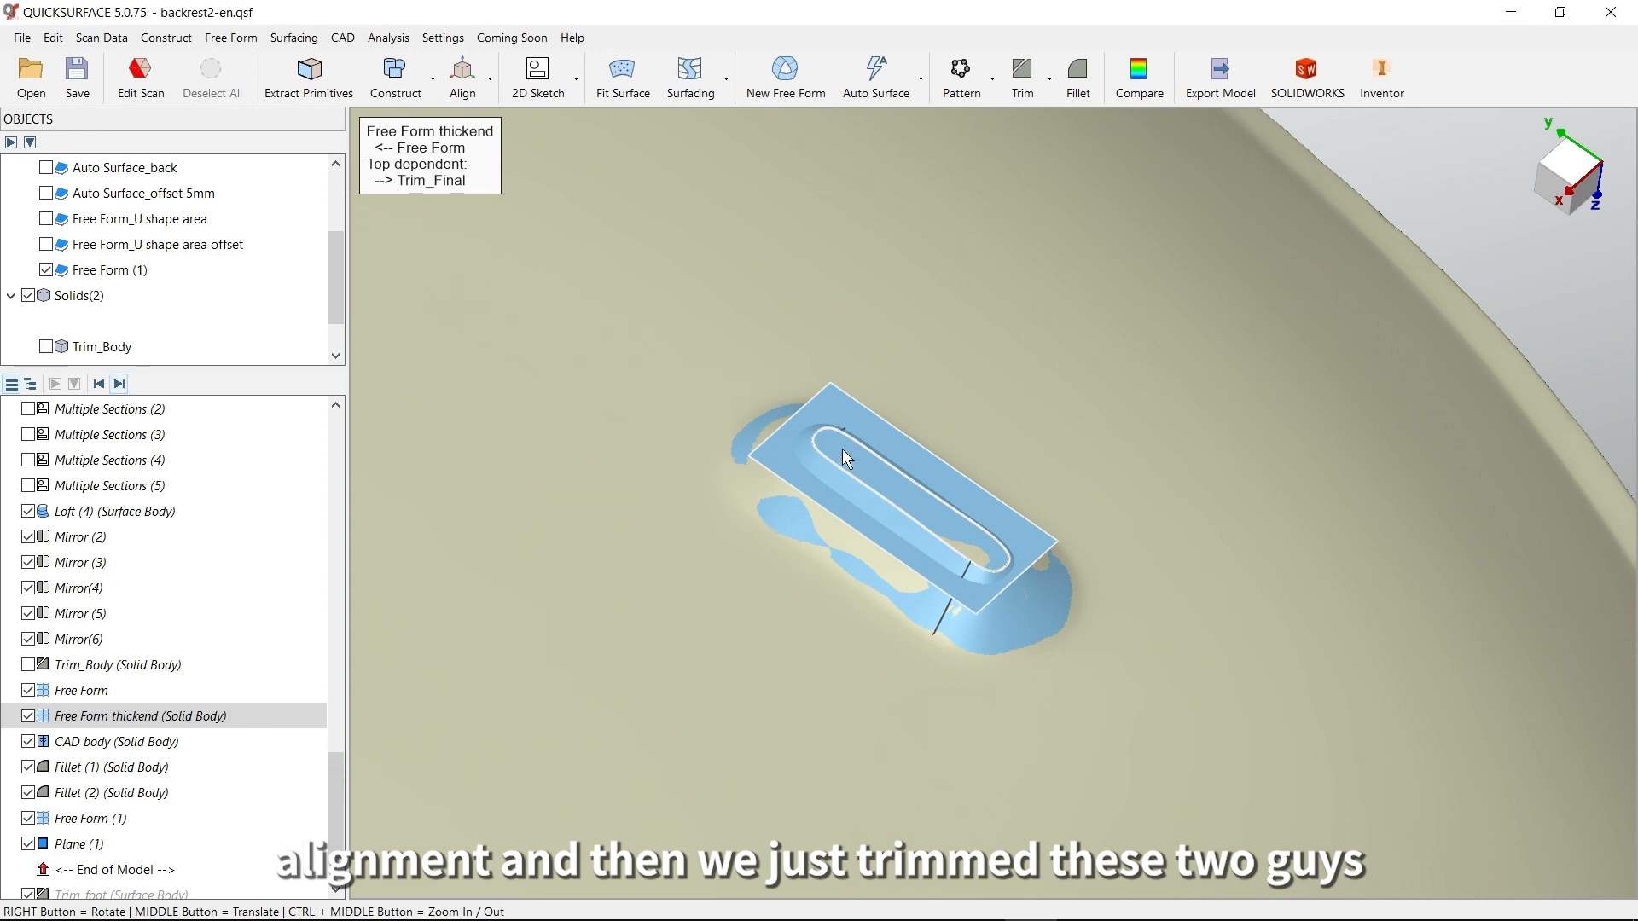
pyautogui.scroll(-6, 846, 592)
pyautogui.moveTo(788, 666); pyautogui.dragTo(924, 515, button='middle')
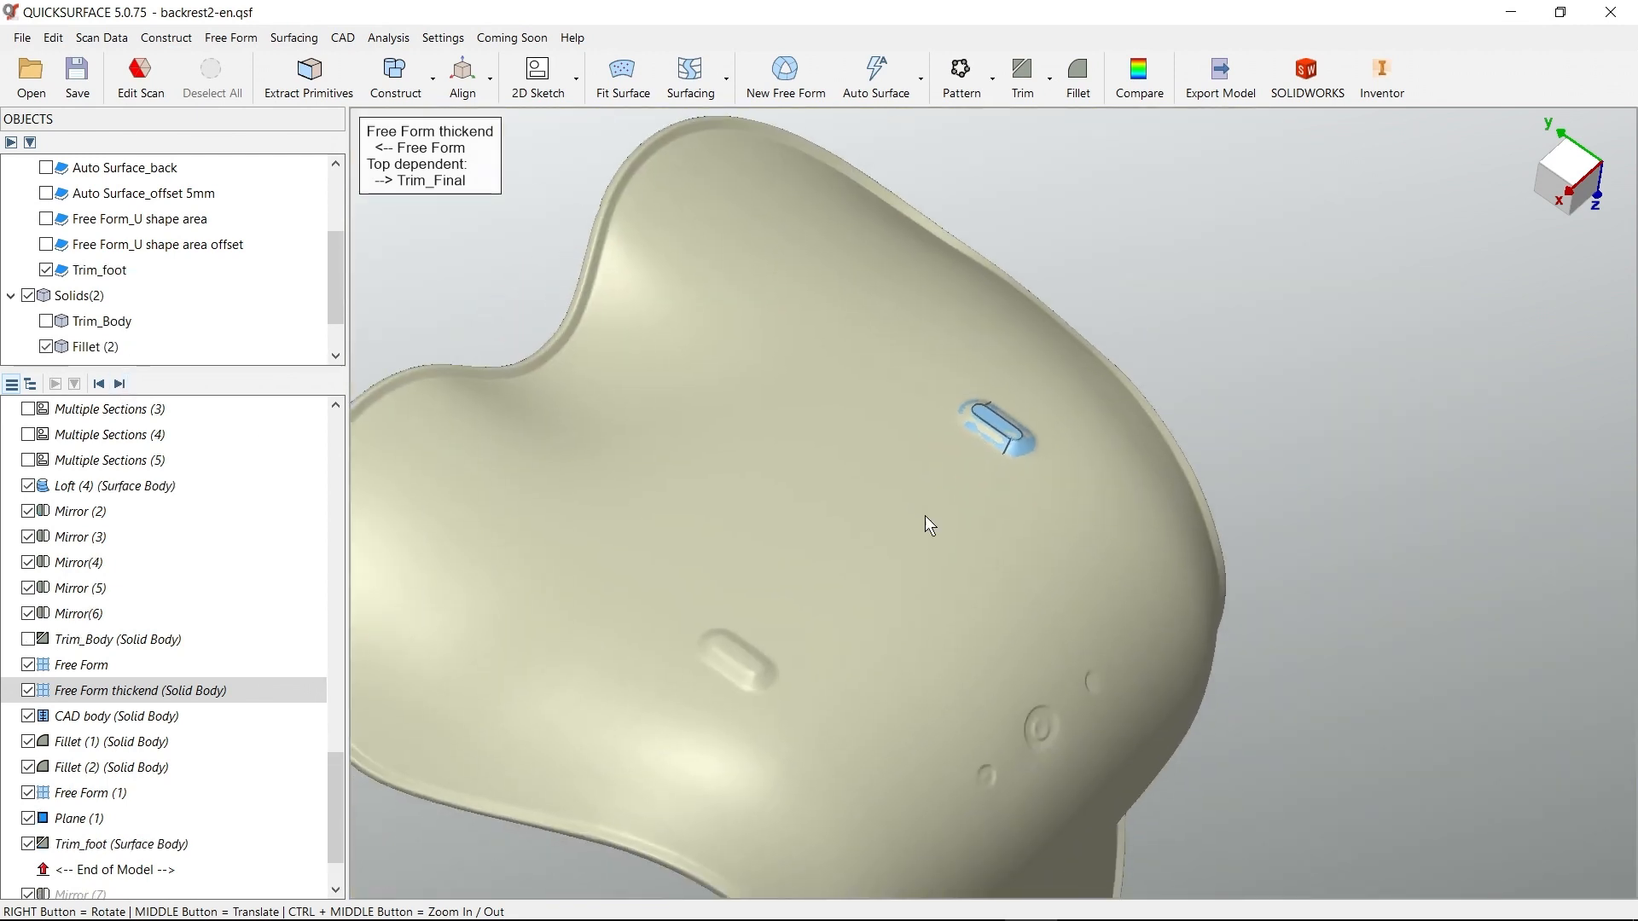
pyautogui.click(120, 384)
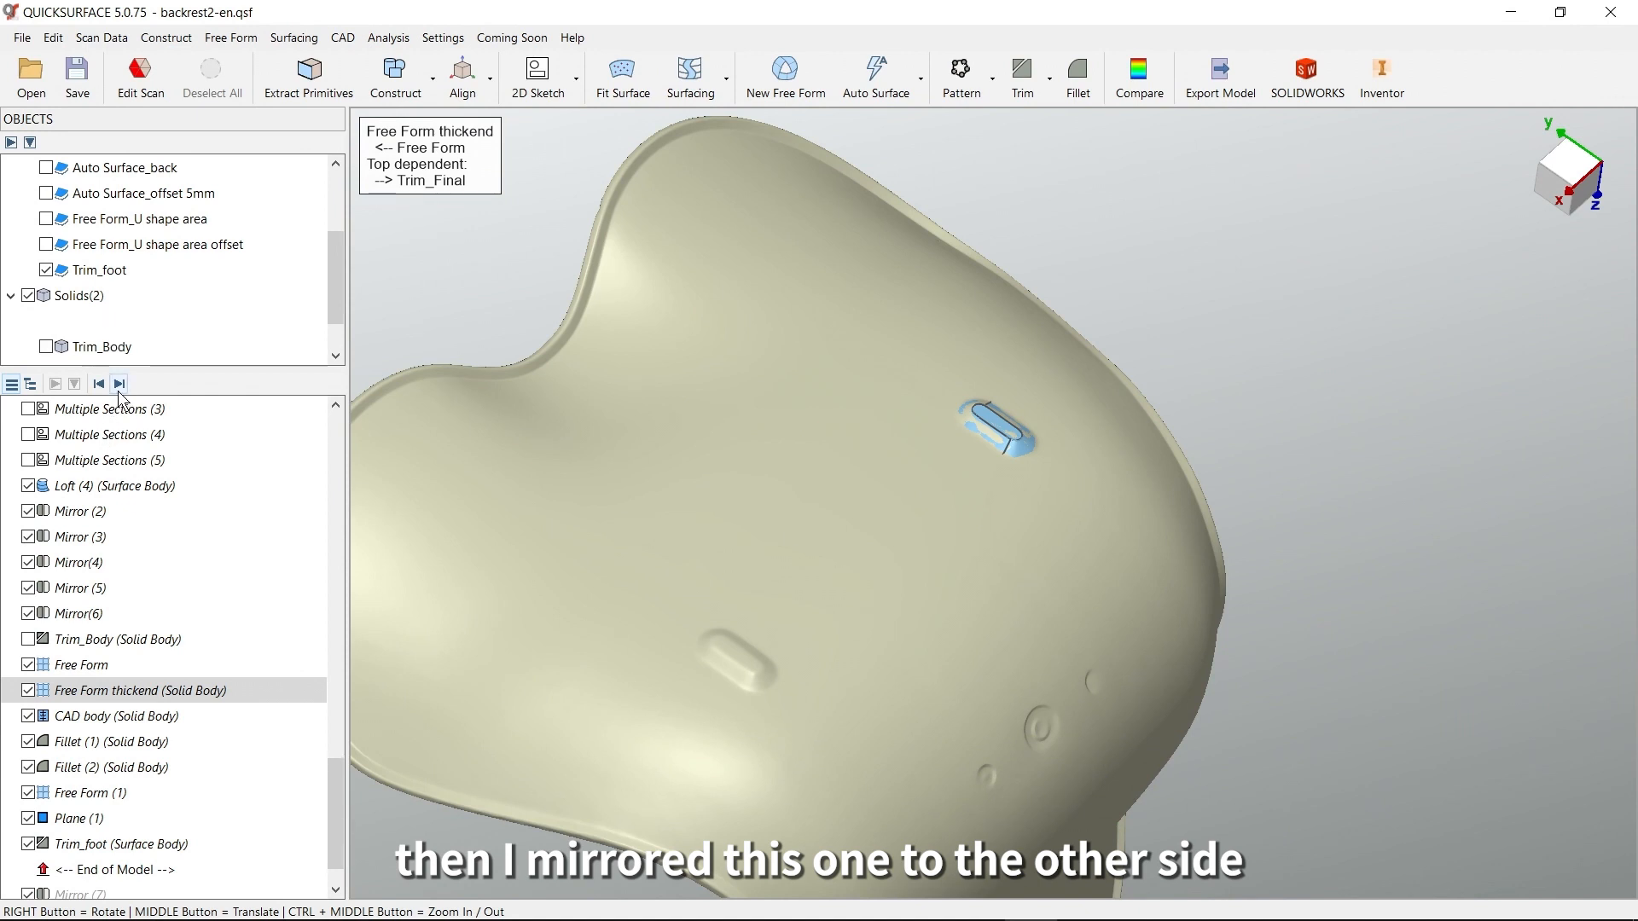
pyautogui.scroll(-1, 208, 728)
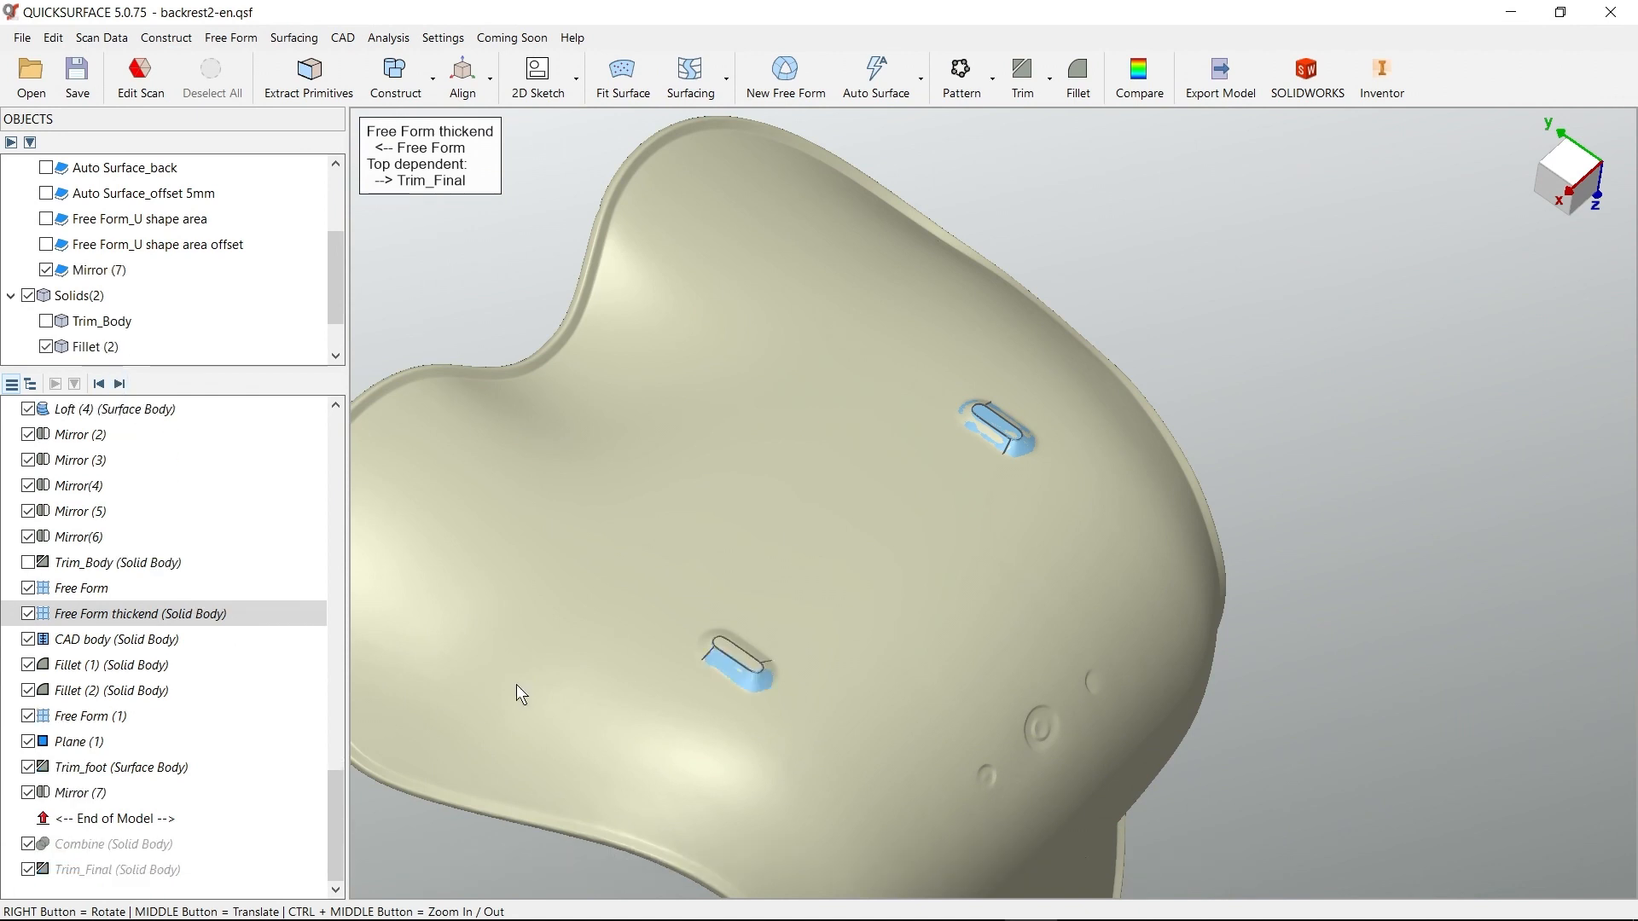
# Show the Trim_Body solid and advance the model history to include Combine, joining it with the filleted patch solid
pyautogui.moveTo(961, 390); pyautogui.dragTo(1257, 650, button='right')
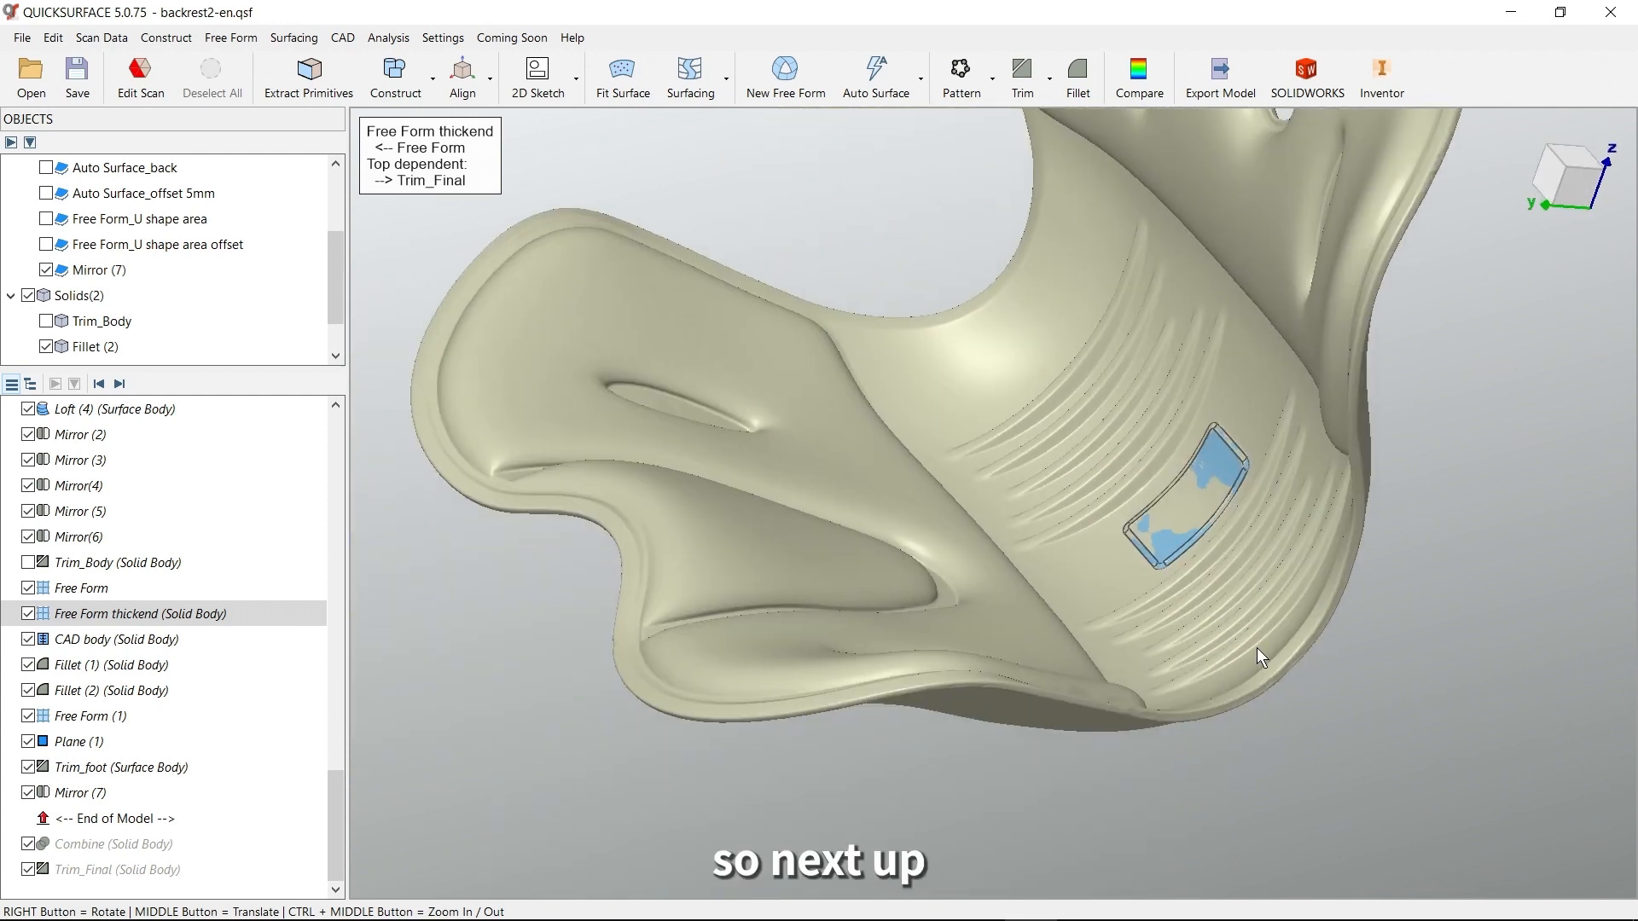
pyautogui.click(46, 321)
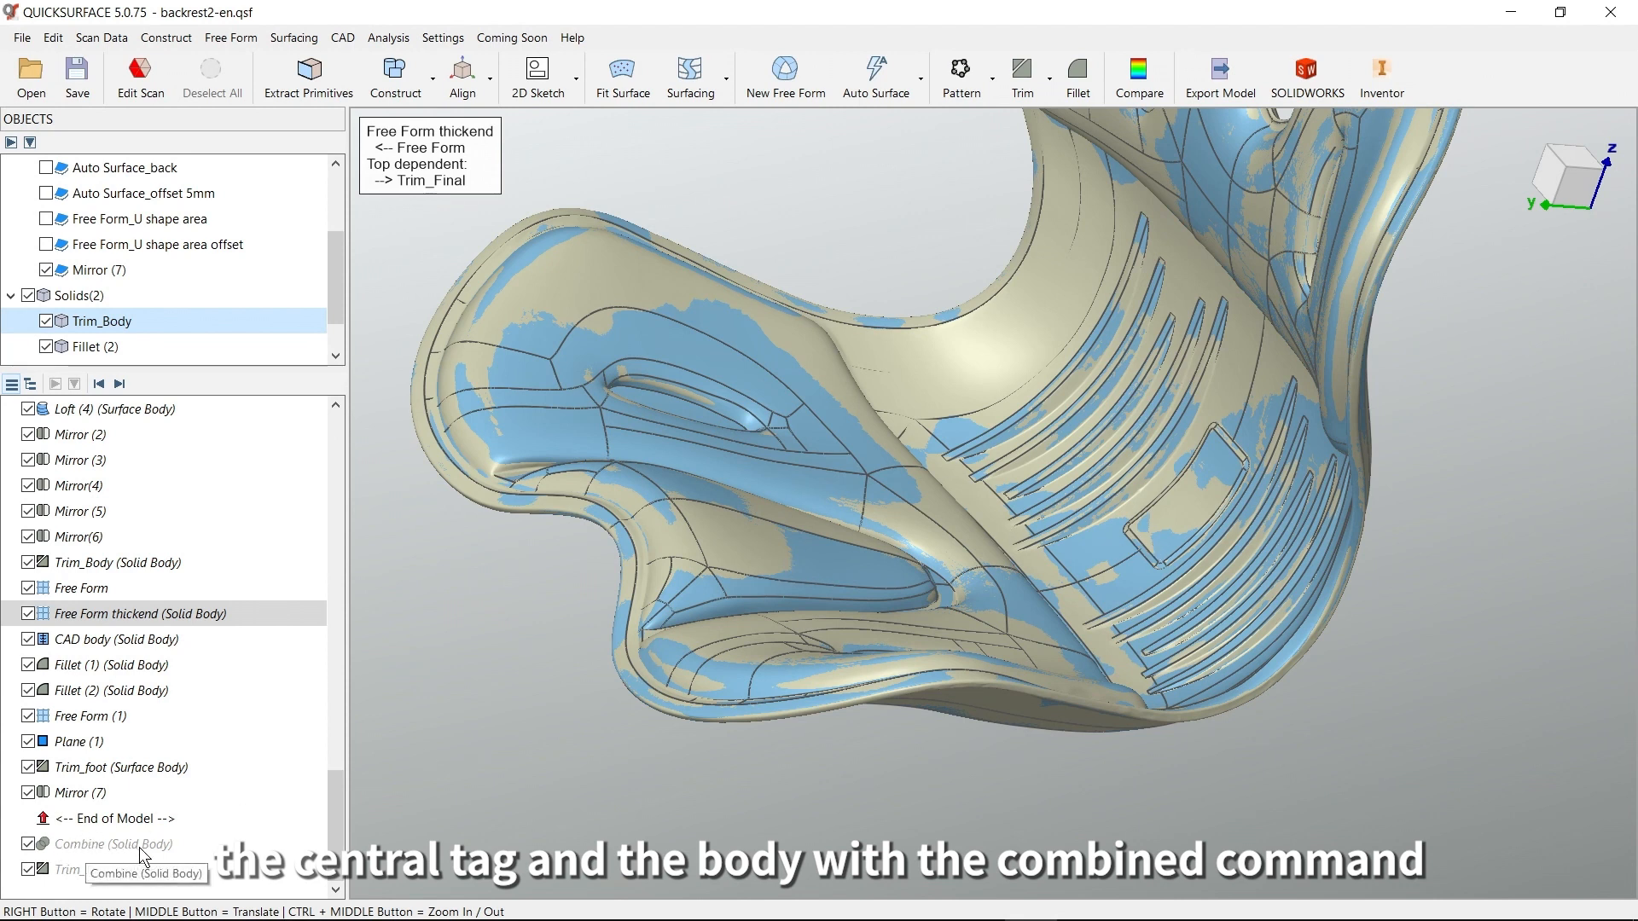
pyautogui.click(120, 385)
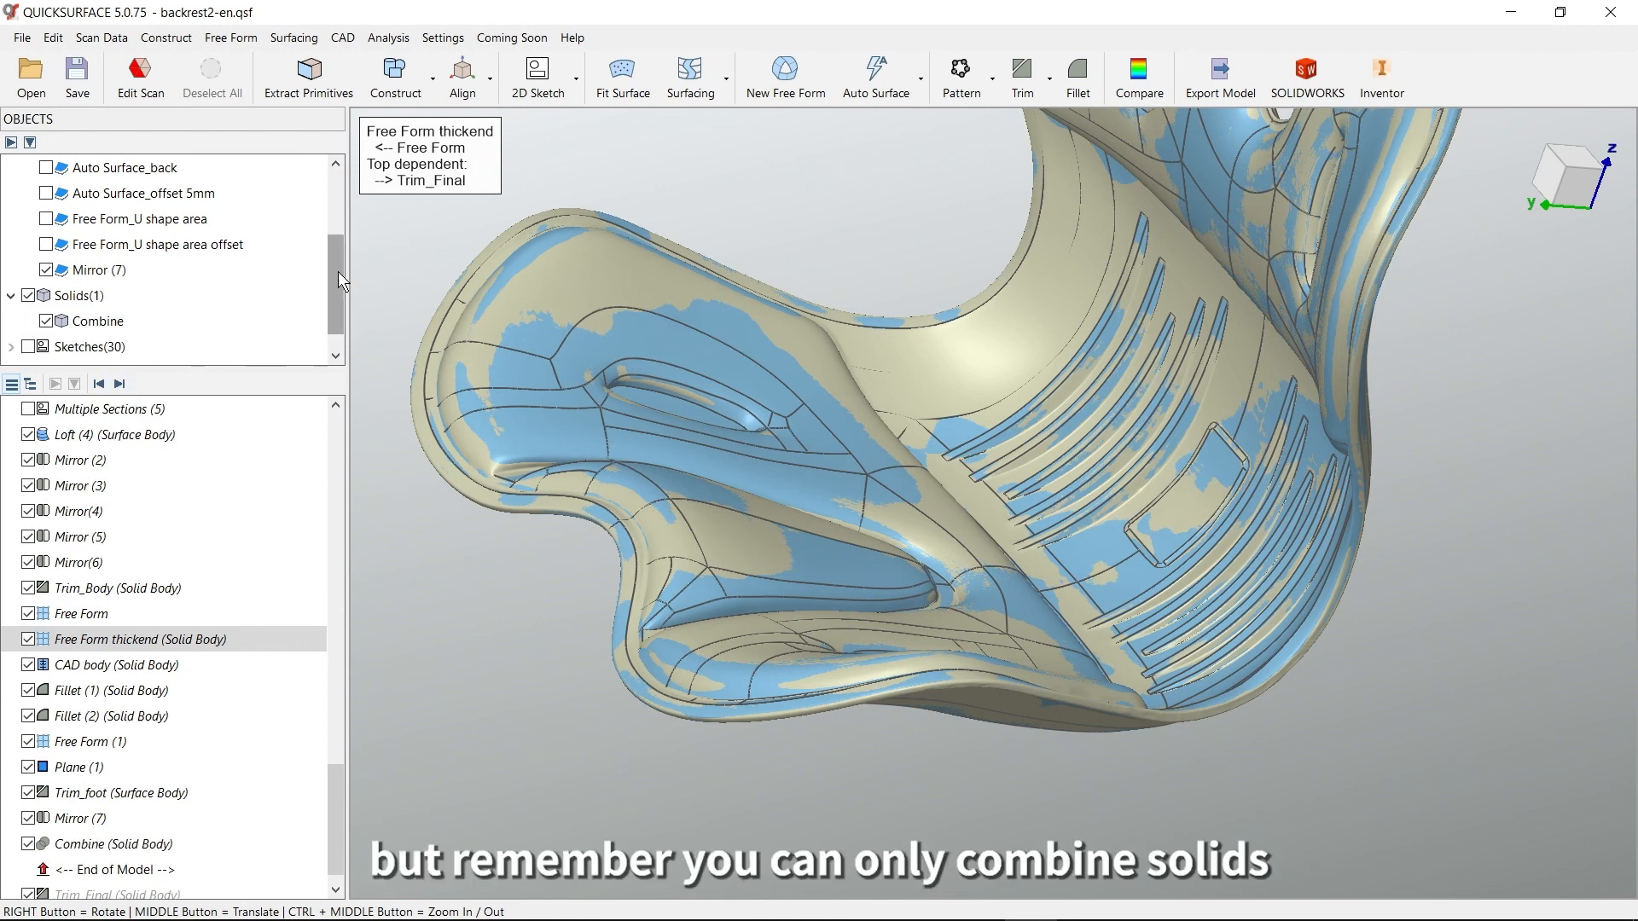
# Hide the backrest2 mesh and inspect the two open foot surfaces on the underside of the combined solid
pyautogui.moveTo(337, 271); pyautogui.dragTo(341, 202)
pyautogui.click(46, 218)
pyautogui.moveTo(1067, 499); pyautogui.dragTo(1168, 516, button='right')
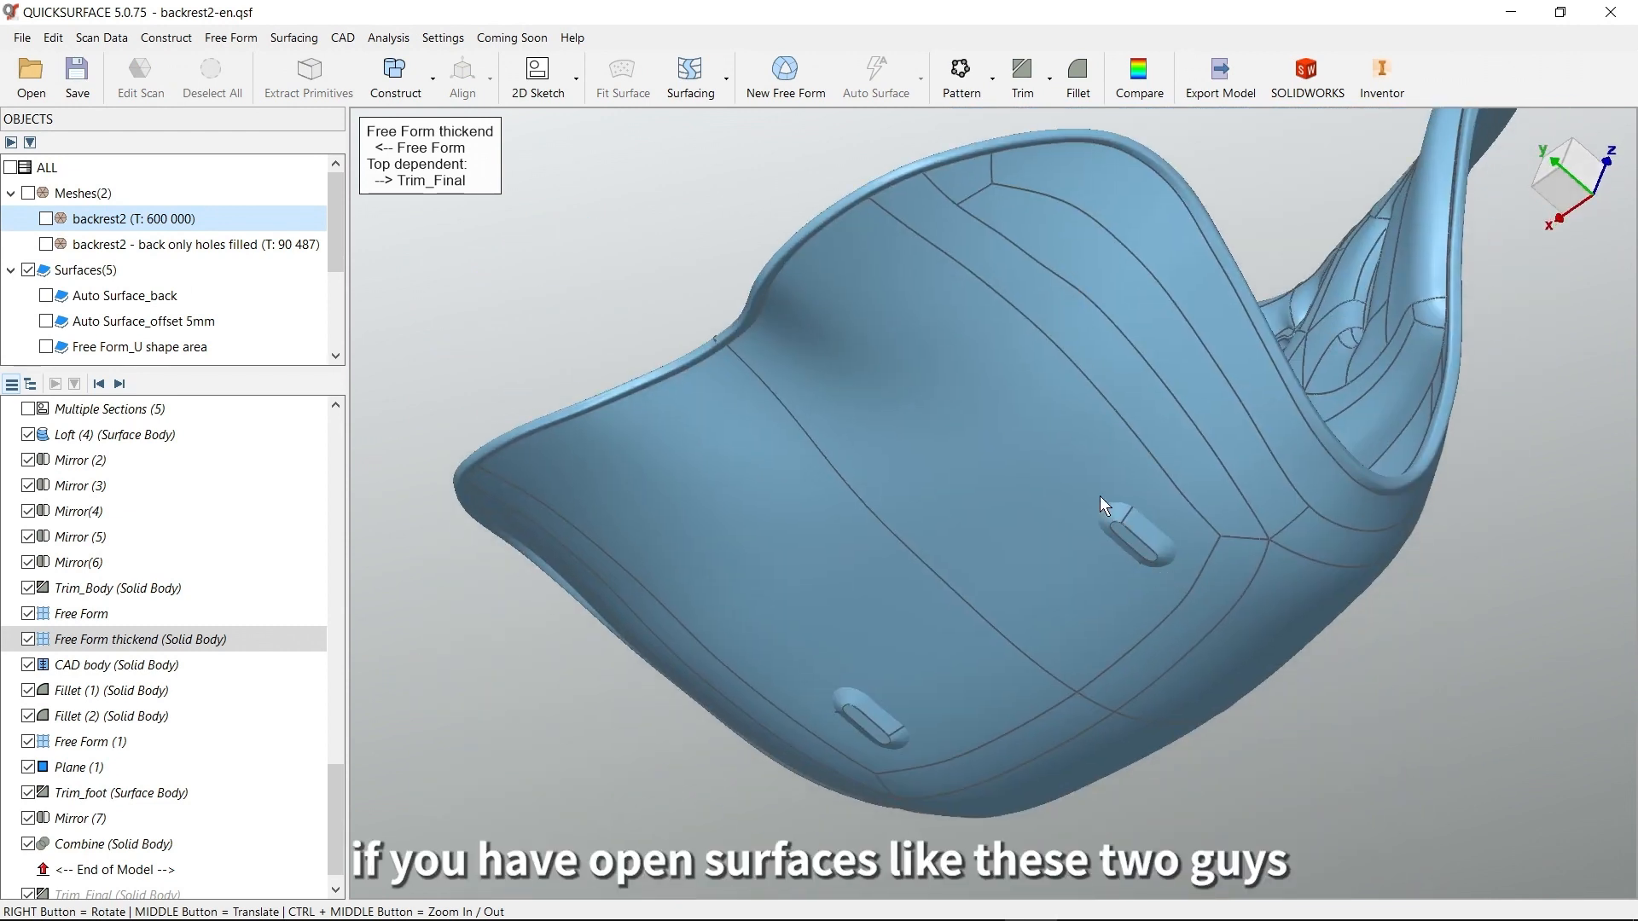
pyautogui.scroll(3, 1123, 516)
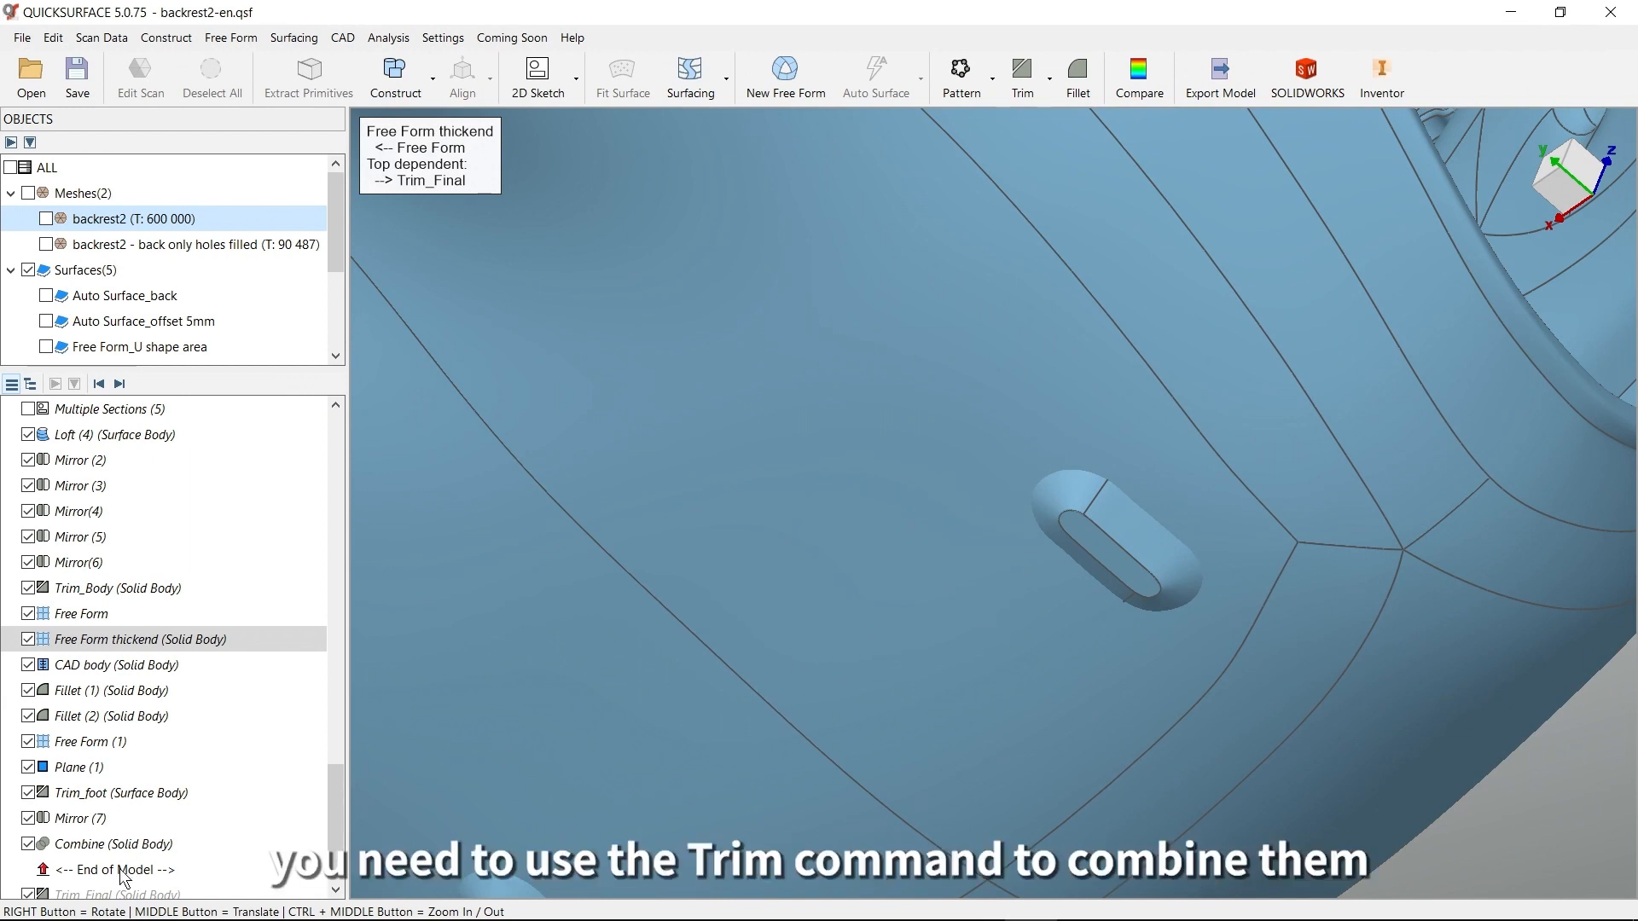
pyautogui.scroll(-1, 82, 887)
pyautogui.scroll(-5, 866, 665)
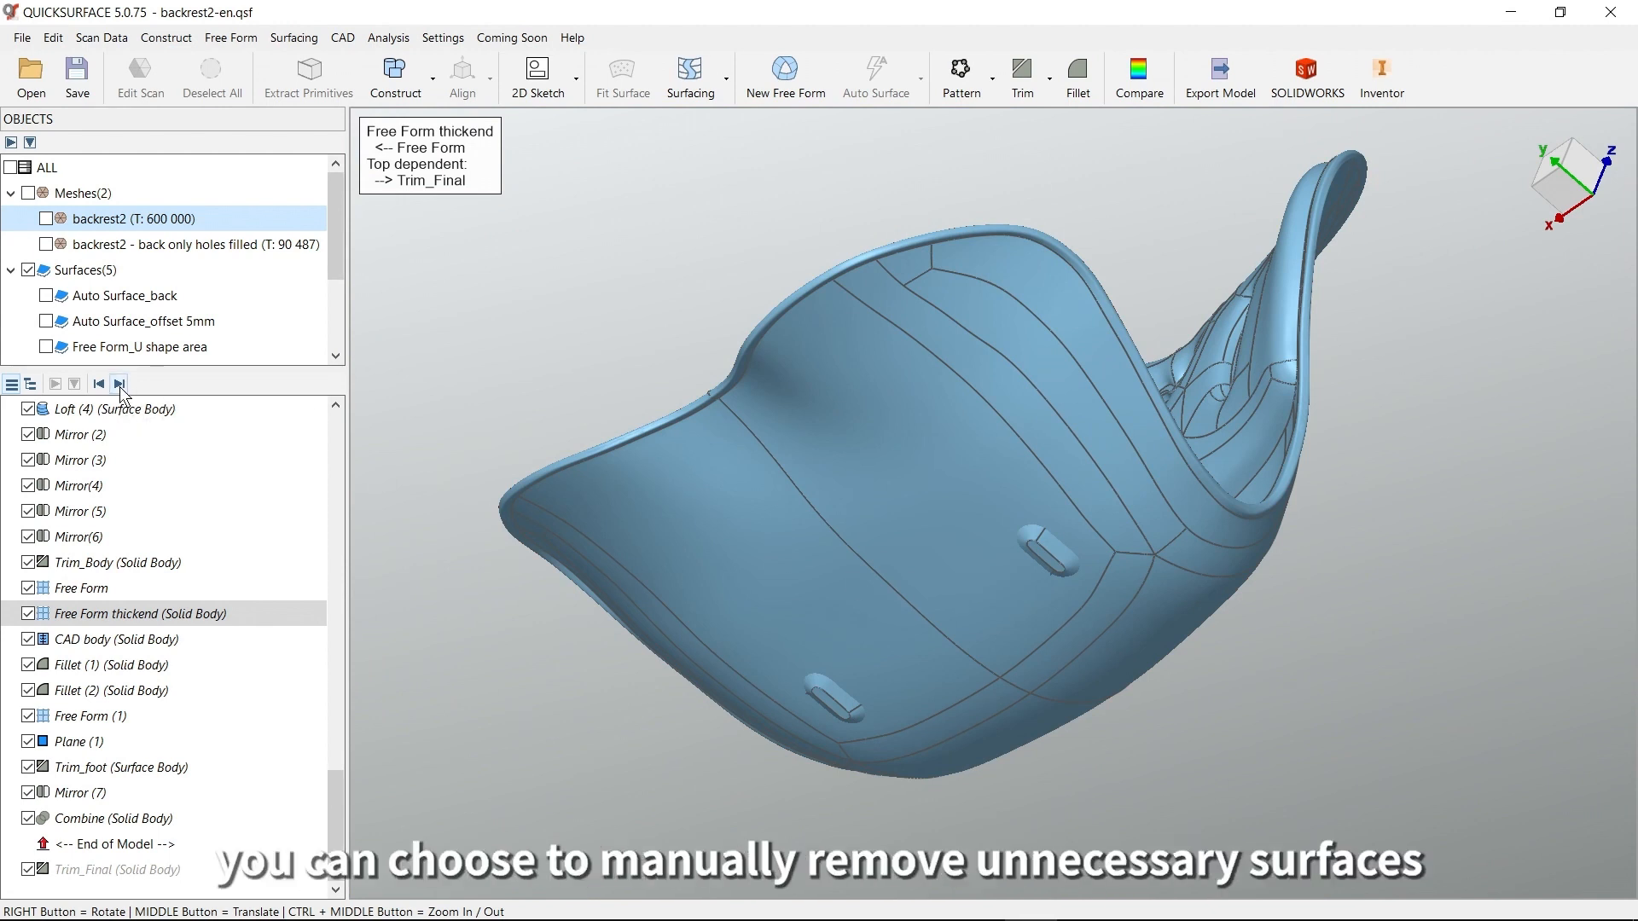
# Advance the model history to include Trim_Final, and inspect the feet merged into the solid's underside
pyautogui.click(121, 388)
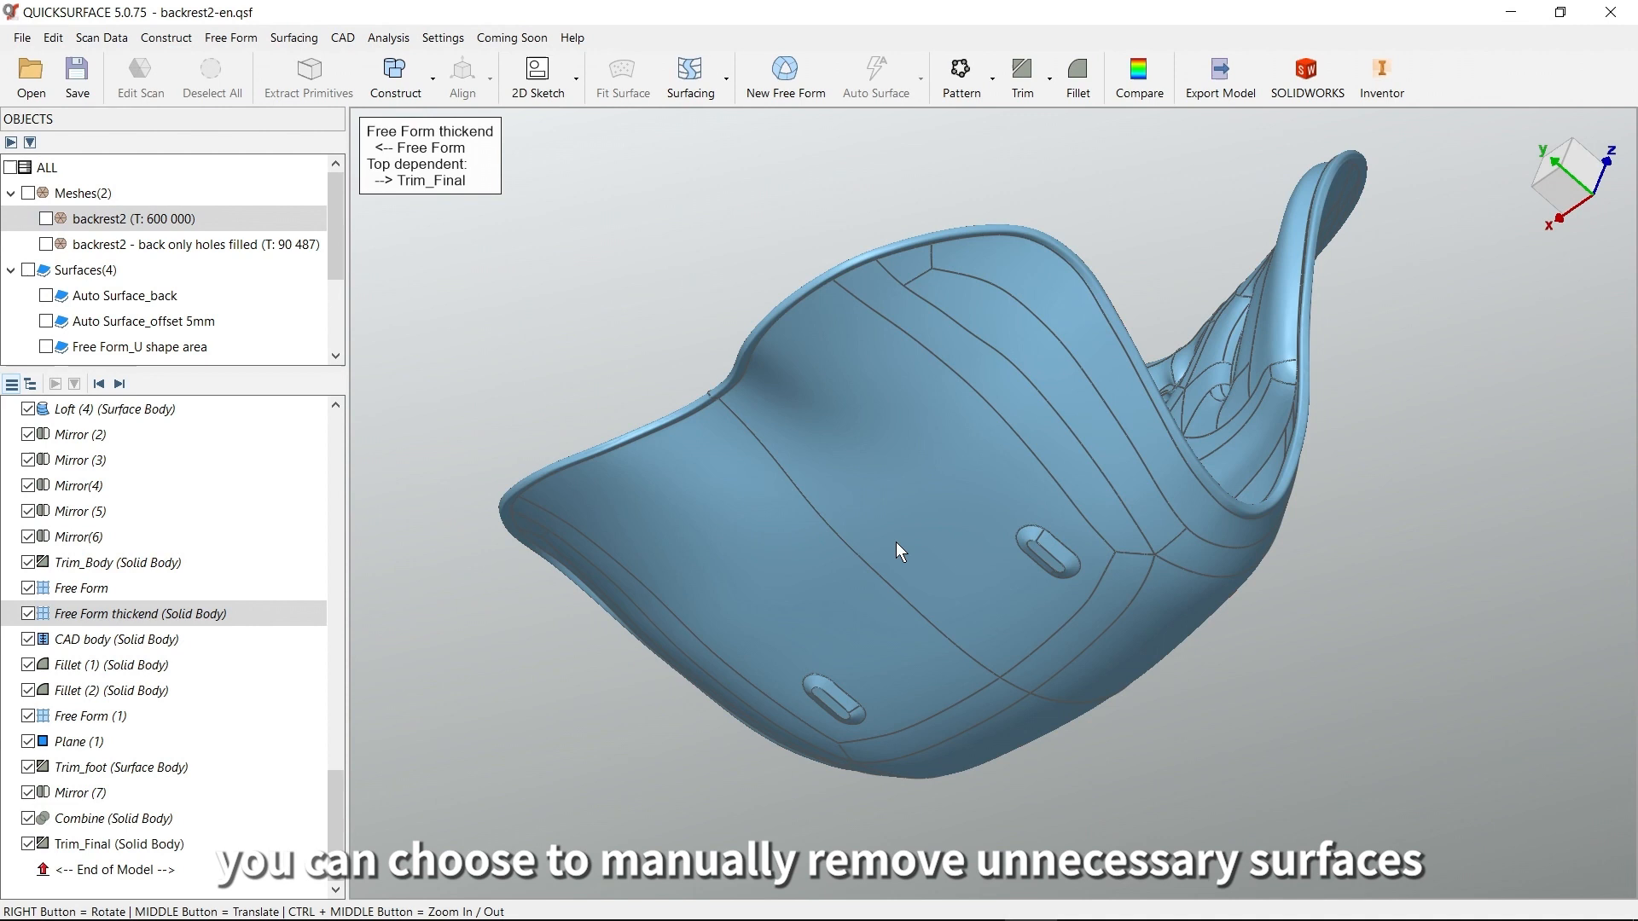
pyautogui.scroll(5, 1071, 562)
pyautogui.scroll(-5, 971, 479)
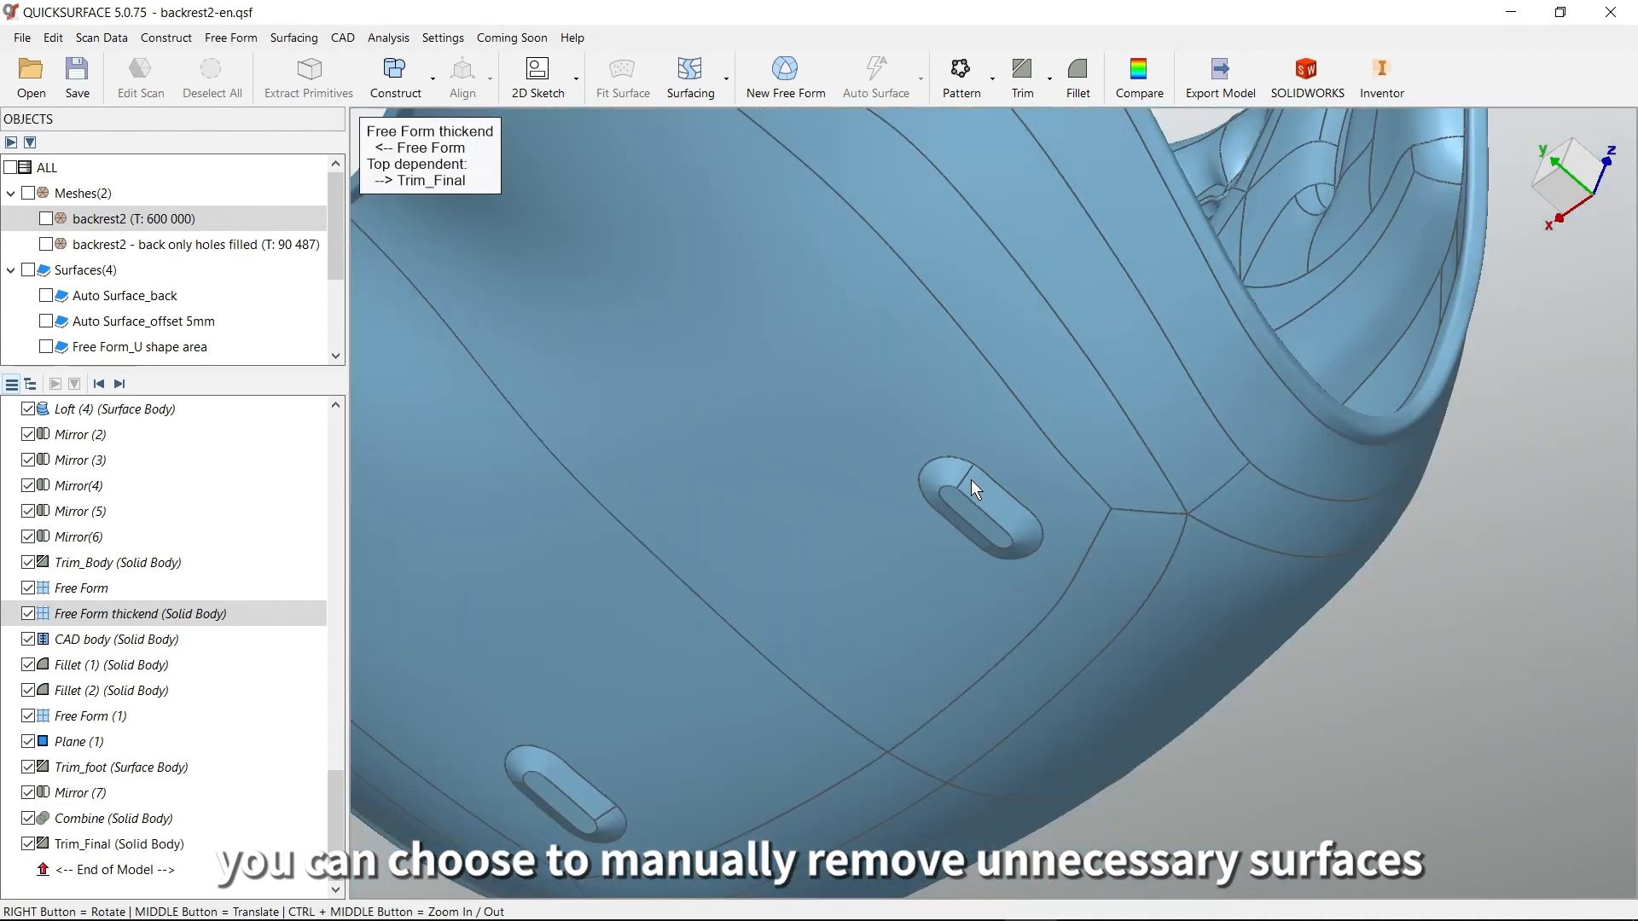
# Show the backrest2 mesh again and inspect it overlaid on the front of the finished solid
pyautogui.moveTo(991, 326); pyautogui.dragTo(1112, 635, button='right')
pyautogui.click(46, 219)
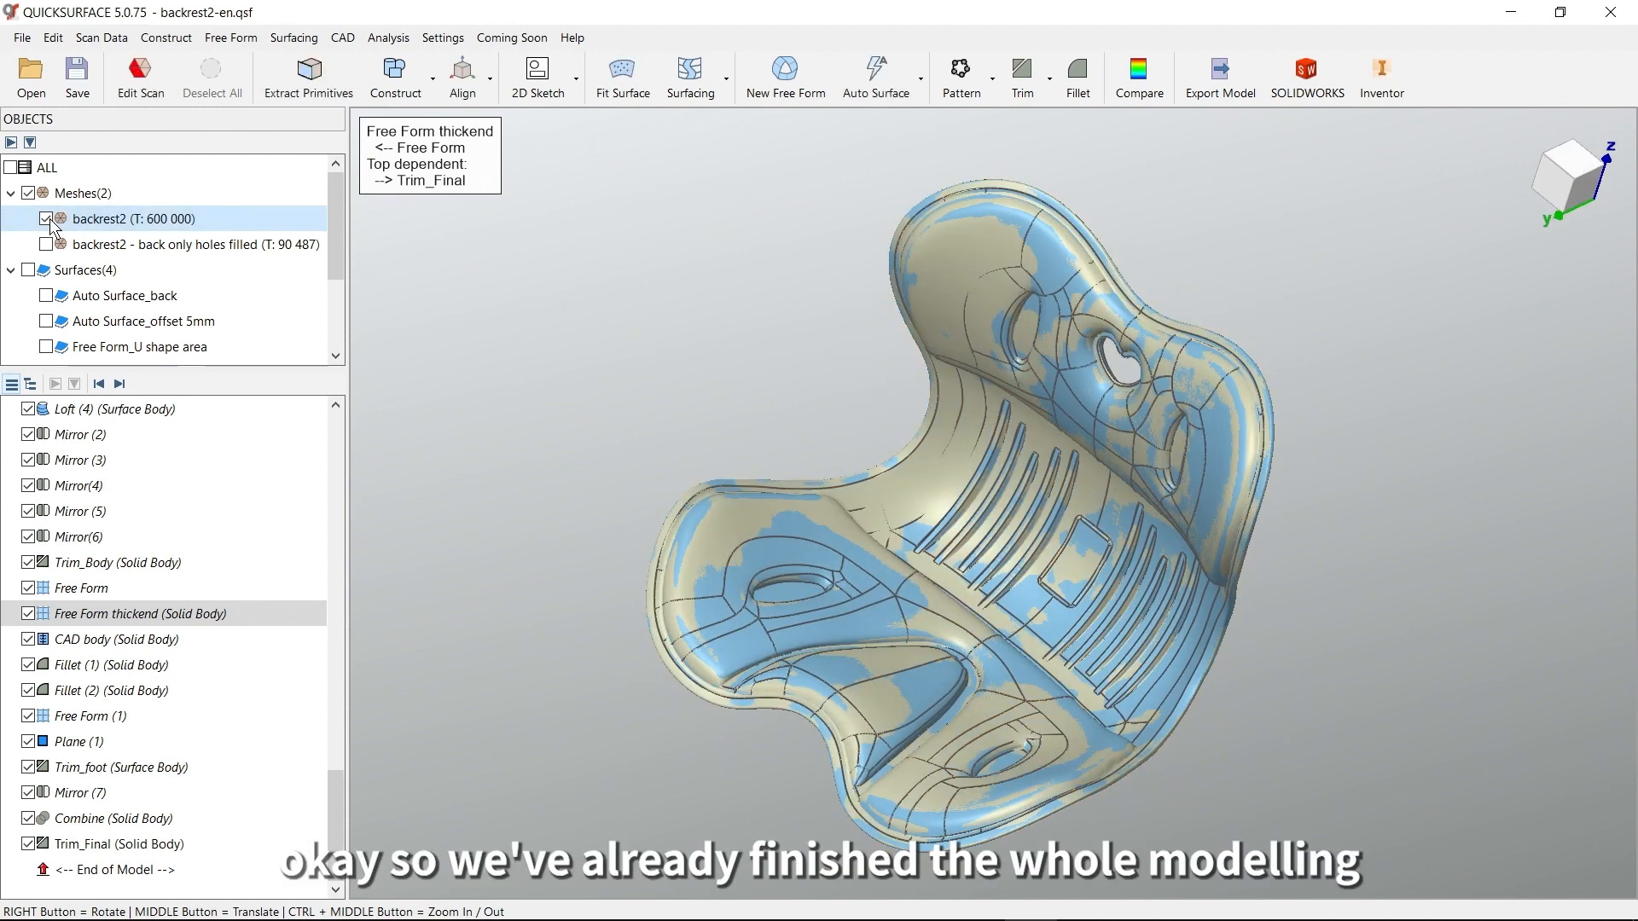
pyautogui.moveTo(1038, 507); pyautogui.dragTo(1151, 587, button='right')
pyautogui.moveTo(1151, 587); pyautogui.dragTo(1191, 516, button='middle')
pyautogui.moveTo(1084, 514); pyautogui.dragTo(1153, 579, button='right')
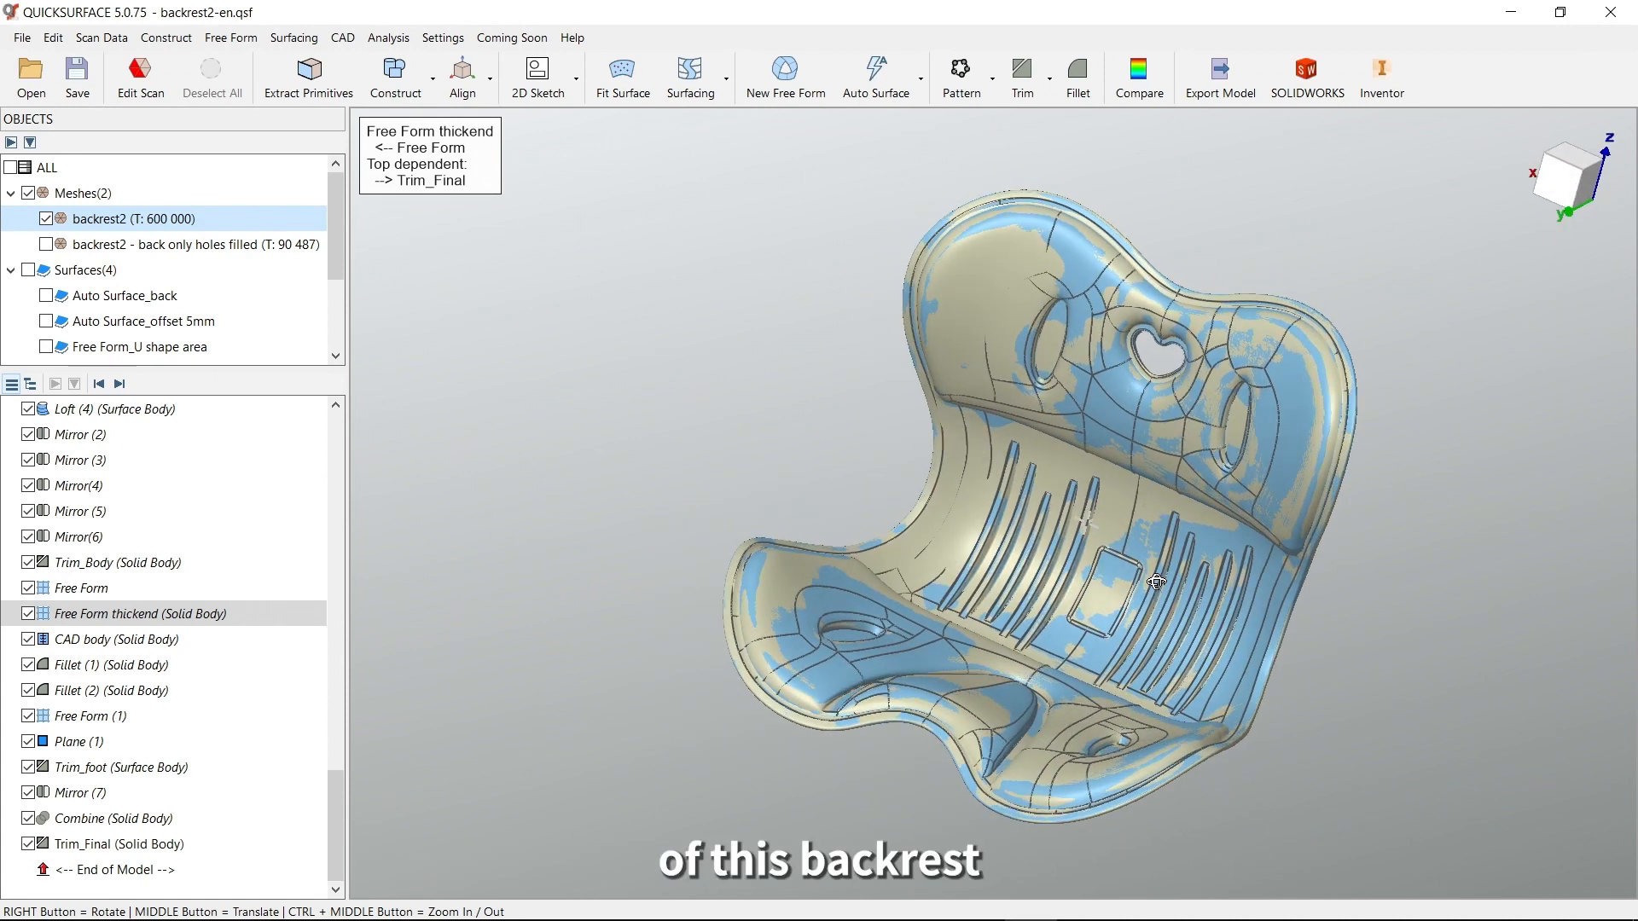
# Review the beginning of the model history, including the mesh selections and auto surfaces, alongside the finished backrest
pyautogui.moveTo(339, 789); pyautogui.dragTo(356, 442)
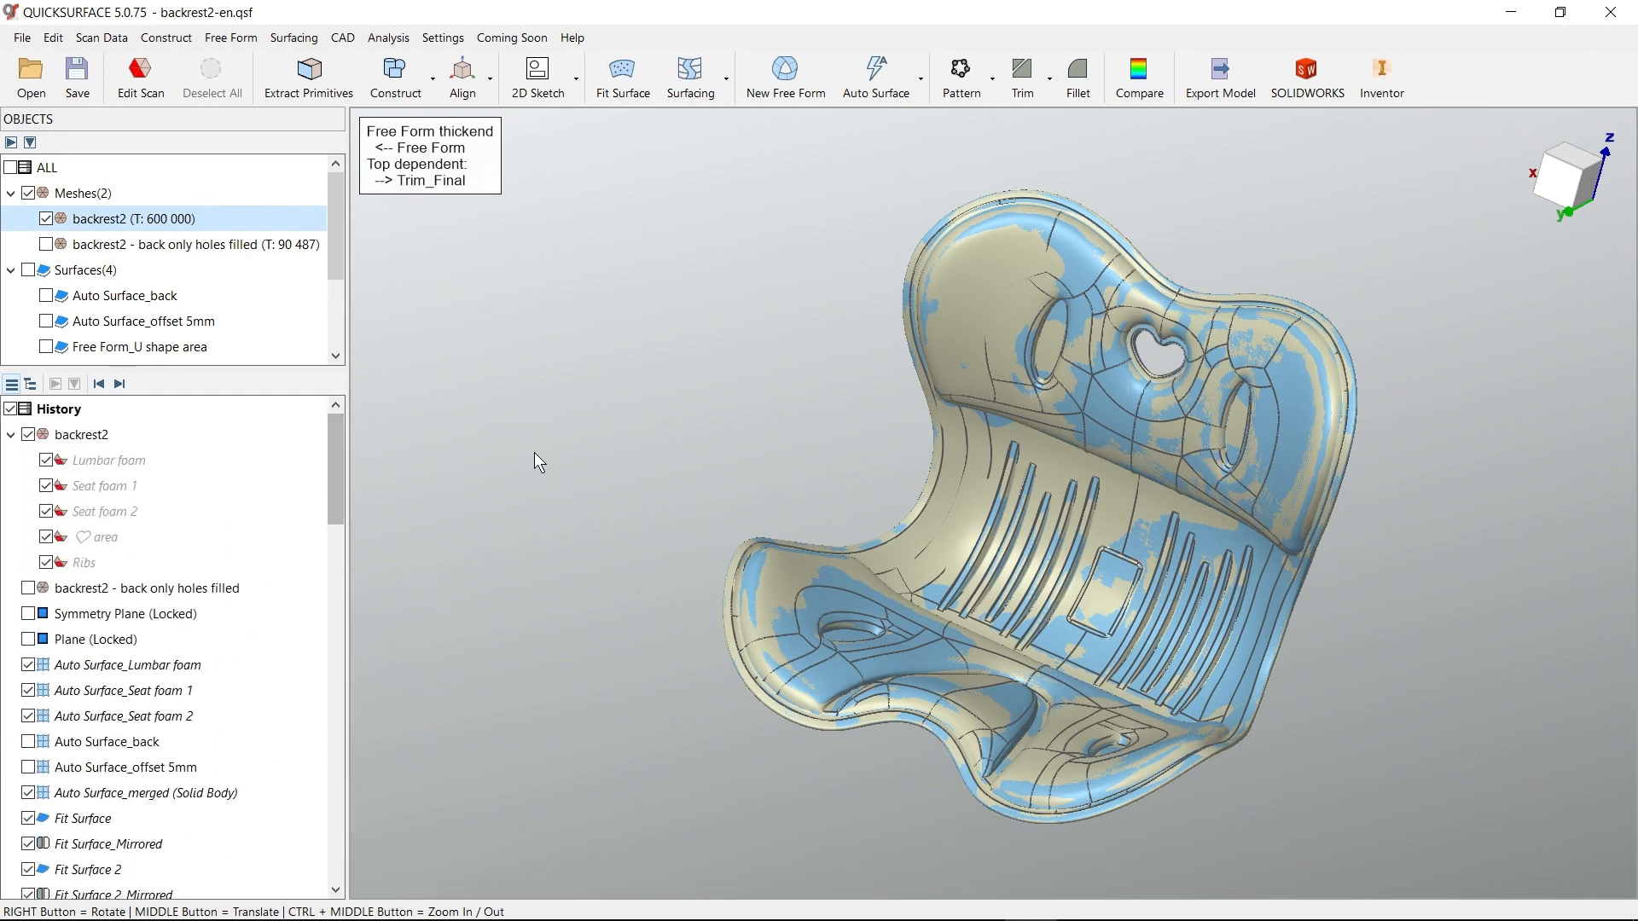
pyautogui.moveTo(753, 435); pyautogui.dragTo(701, 502, button='right')
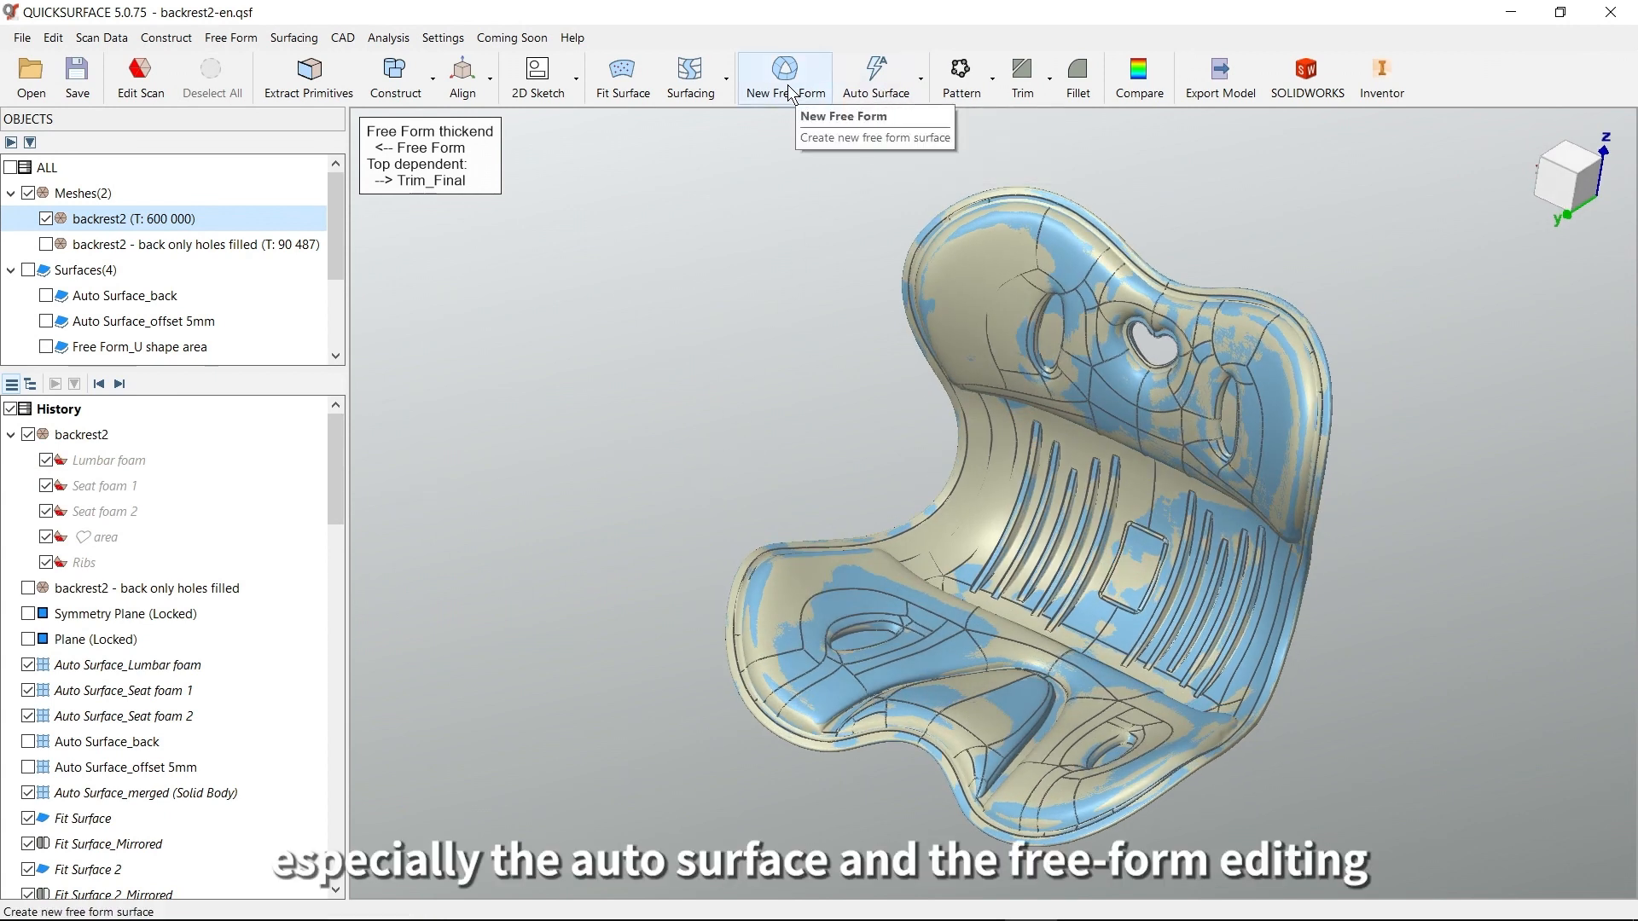
pyautogui.moveTo(815, 416); pyautogui.dragTo(789, 397, button='middle')
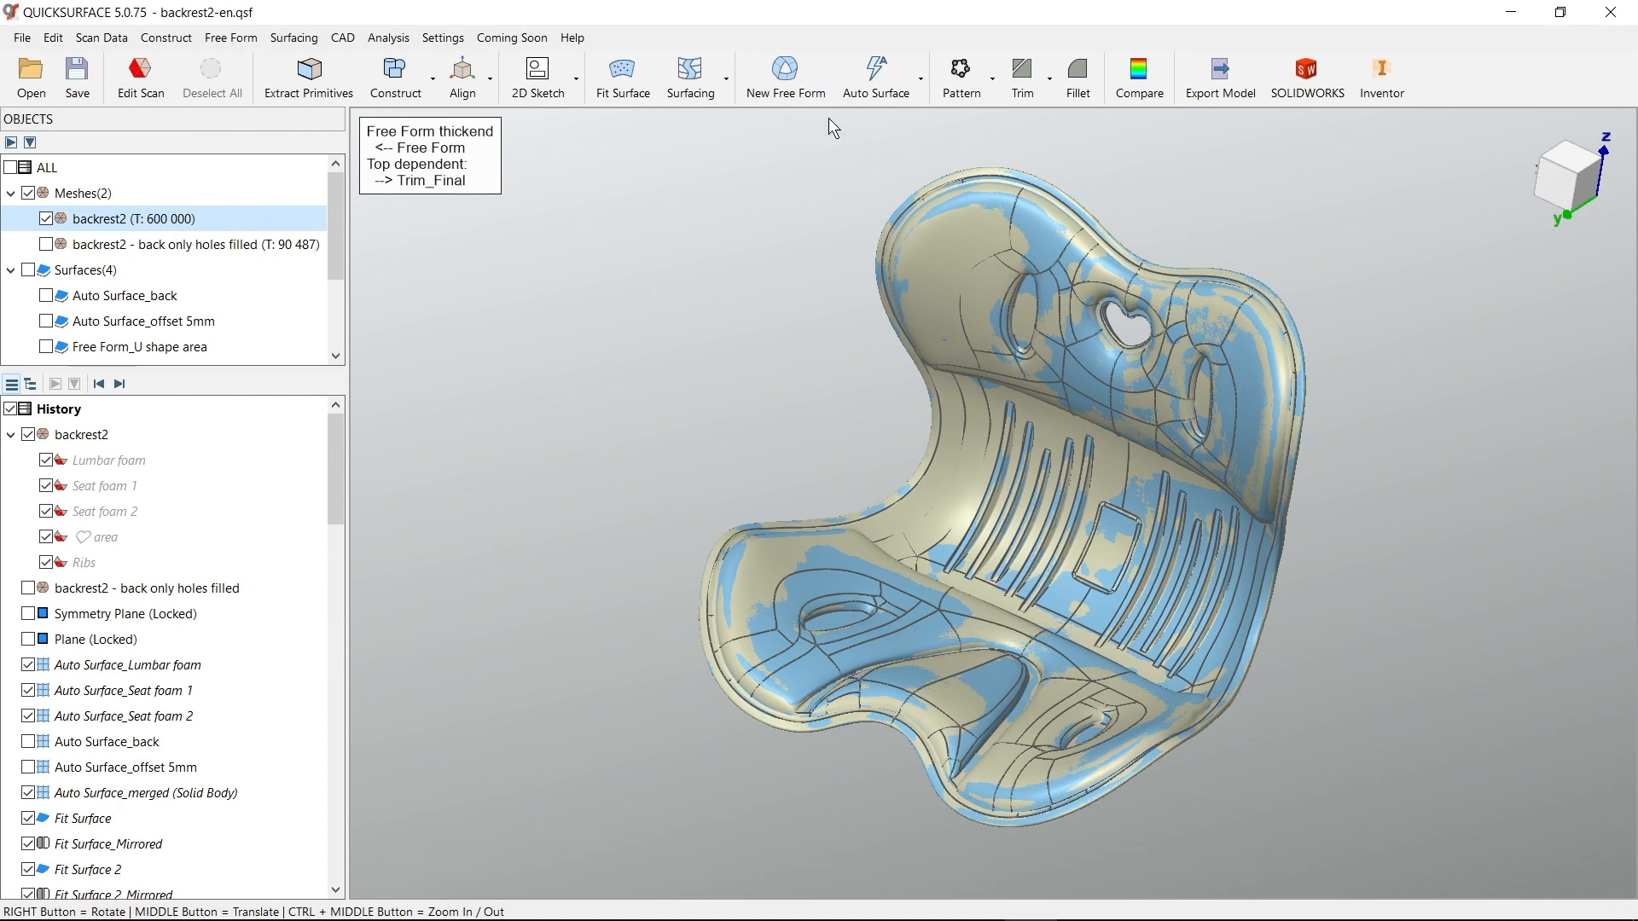
# Compare the complete backrest solid with the scan mesh at a 0.5 mm tolerance, and examine the deviation colours
pyautogui.click(1134, 85)
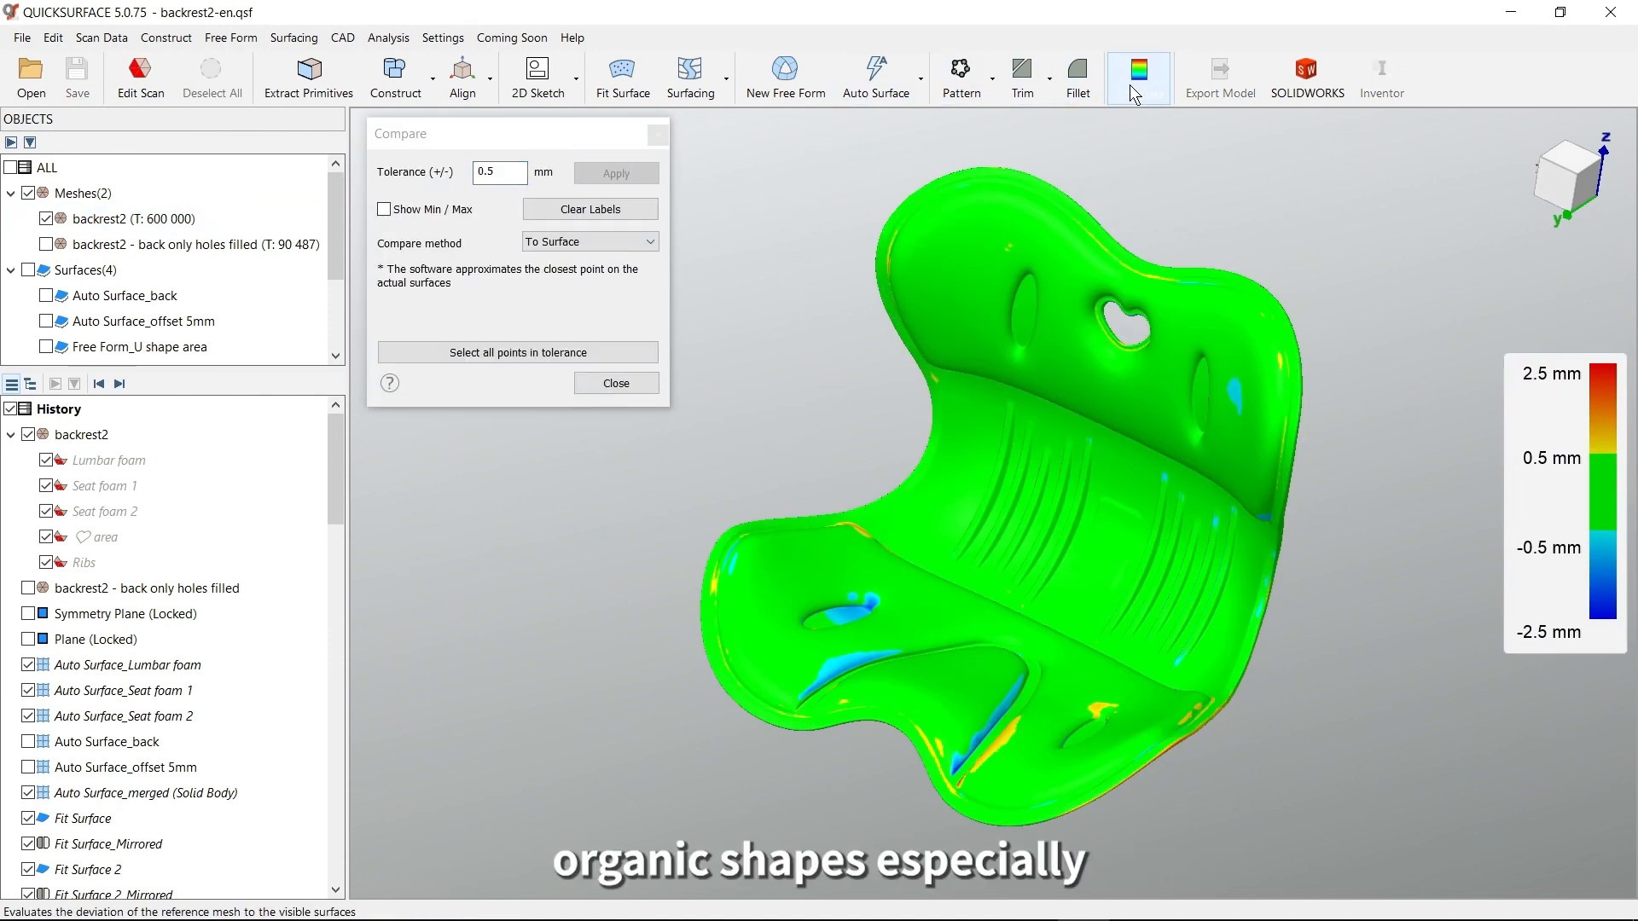
pyautogui.moveTo(980, 421); pyautogui.dragTo(1077, 505, button='right')
pyautogui.scroll(3, 1101, 515)
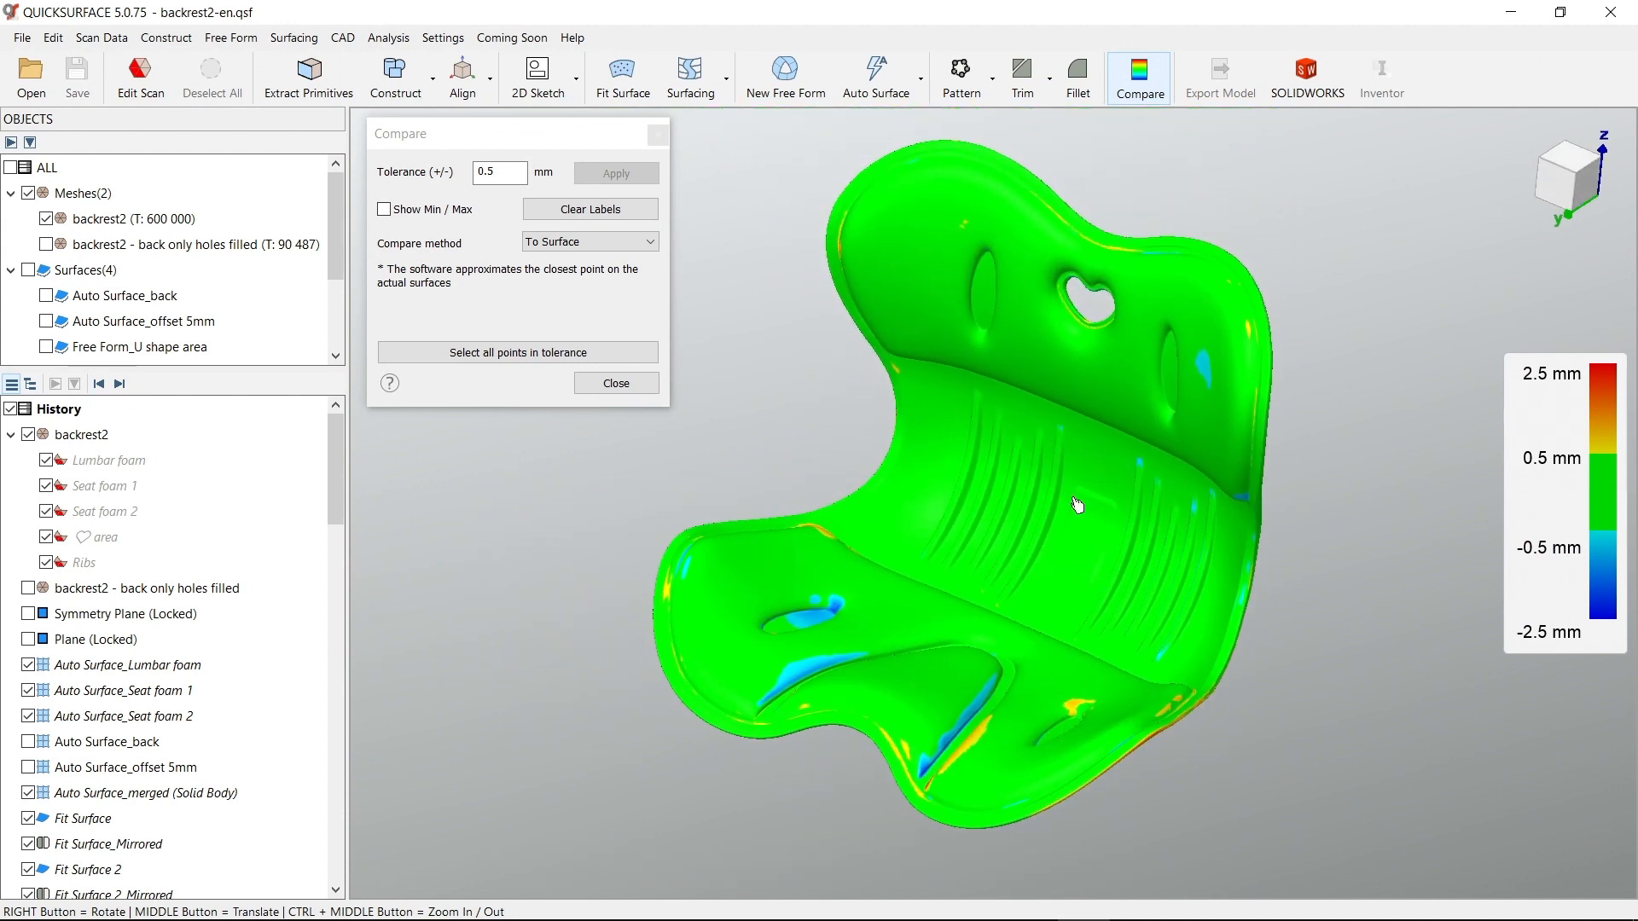